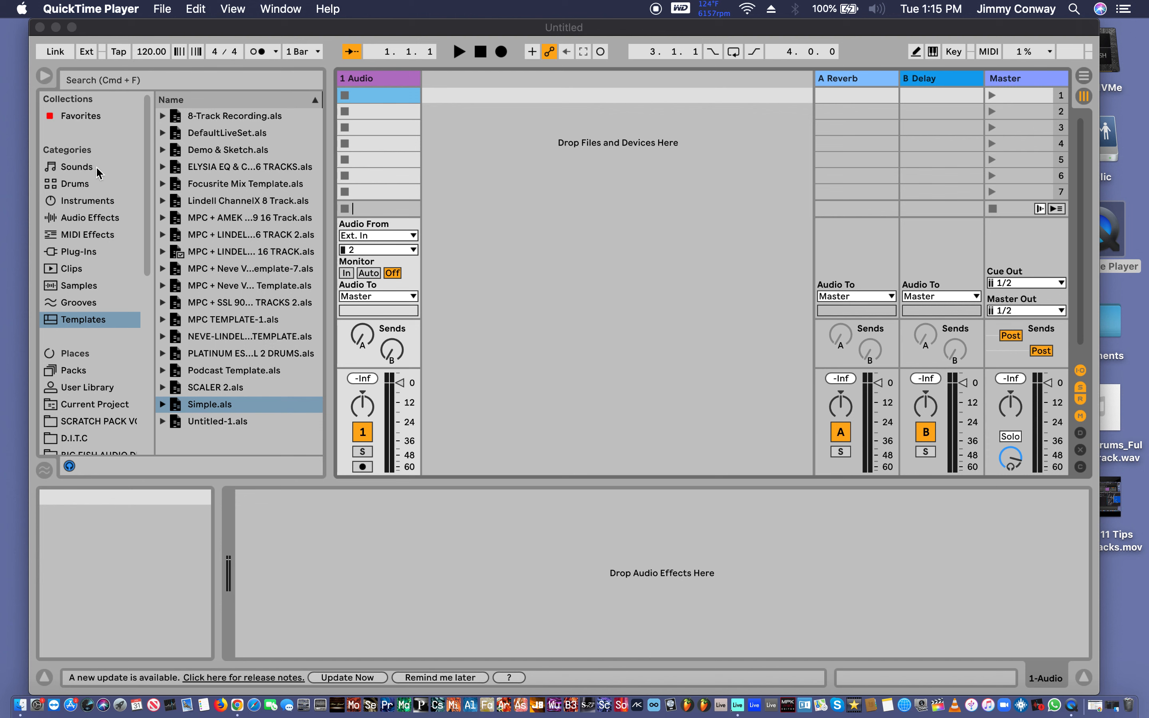
Search the third-party plug-ins in the browser for MPC.
{"action": "left_click", "coordinate": [76, 237]}
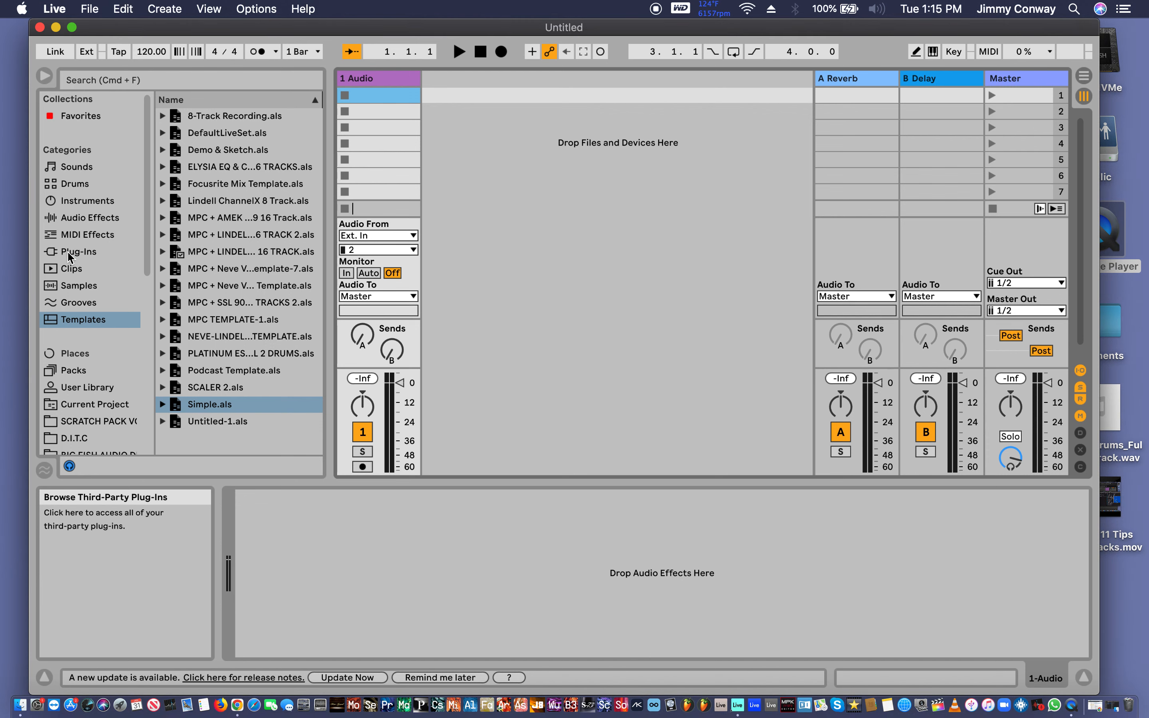
{"action": "left_click", "coordinate": [68, 251]}
{"action": "left_click", "coordinate": [110, 80]}
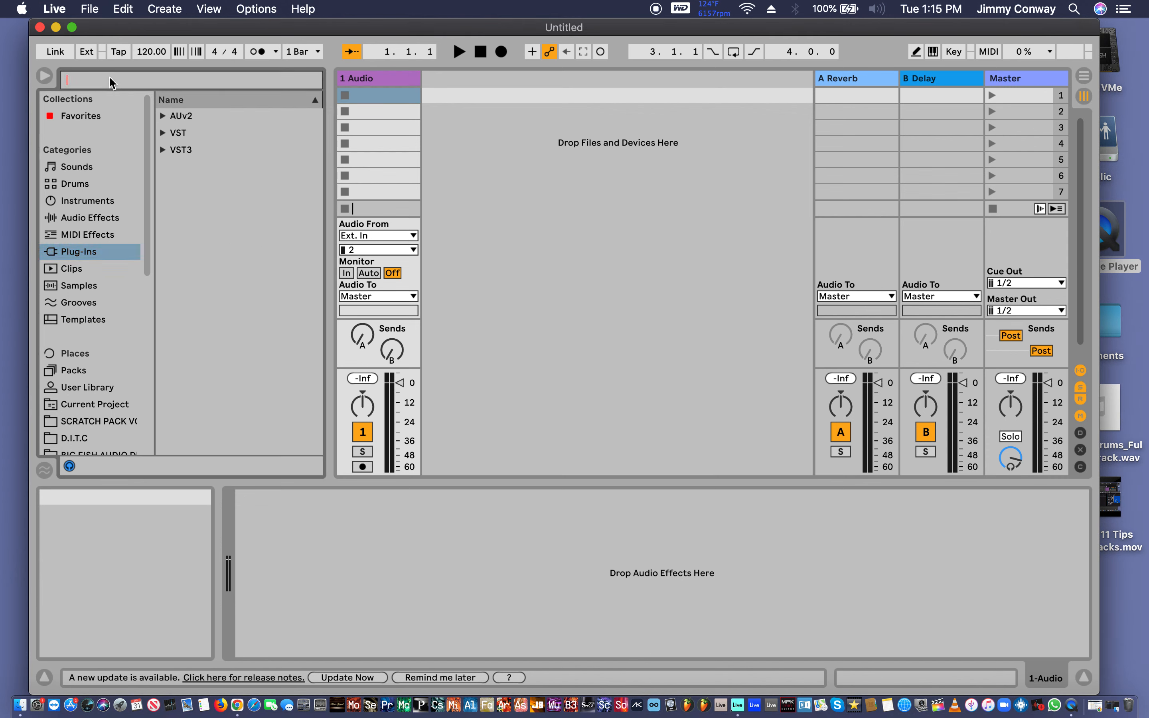
{"action": "type", "text": "MPC"}
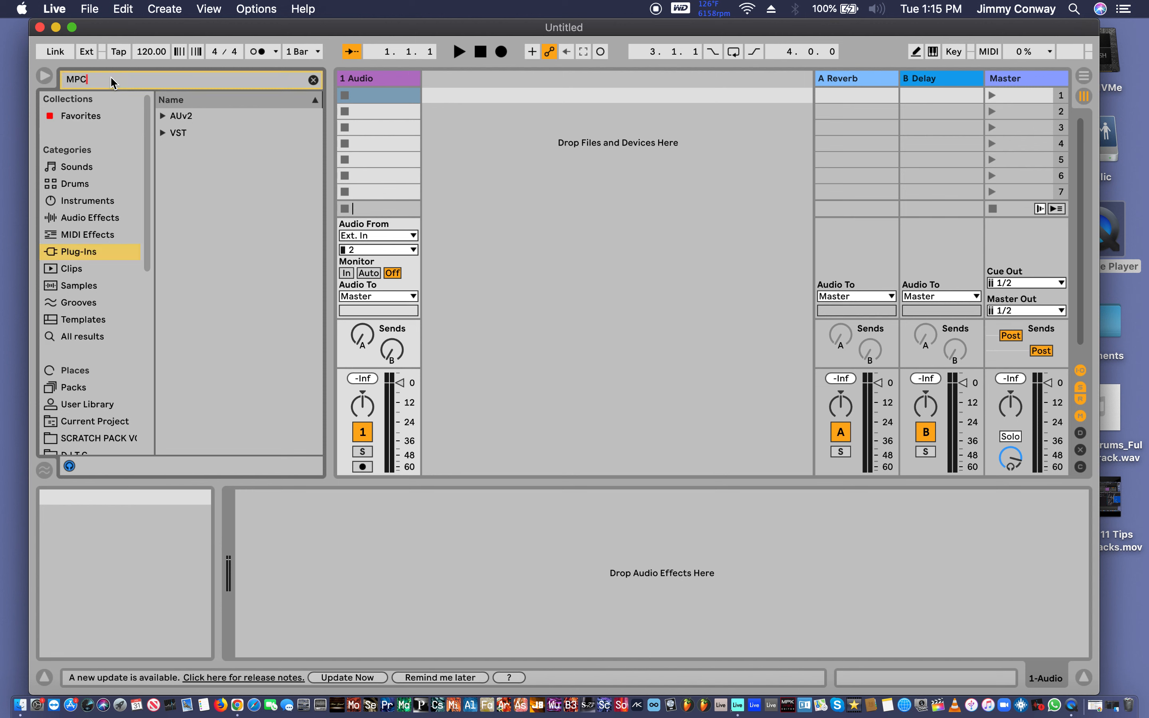
{"action": "key", "text": "Down"}
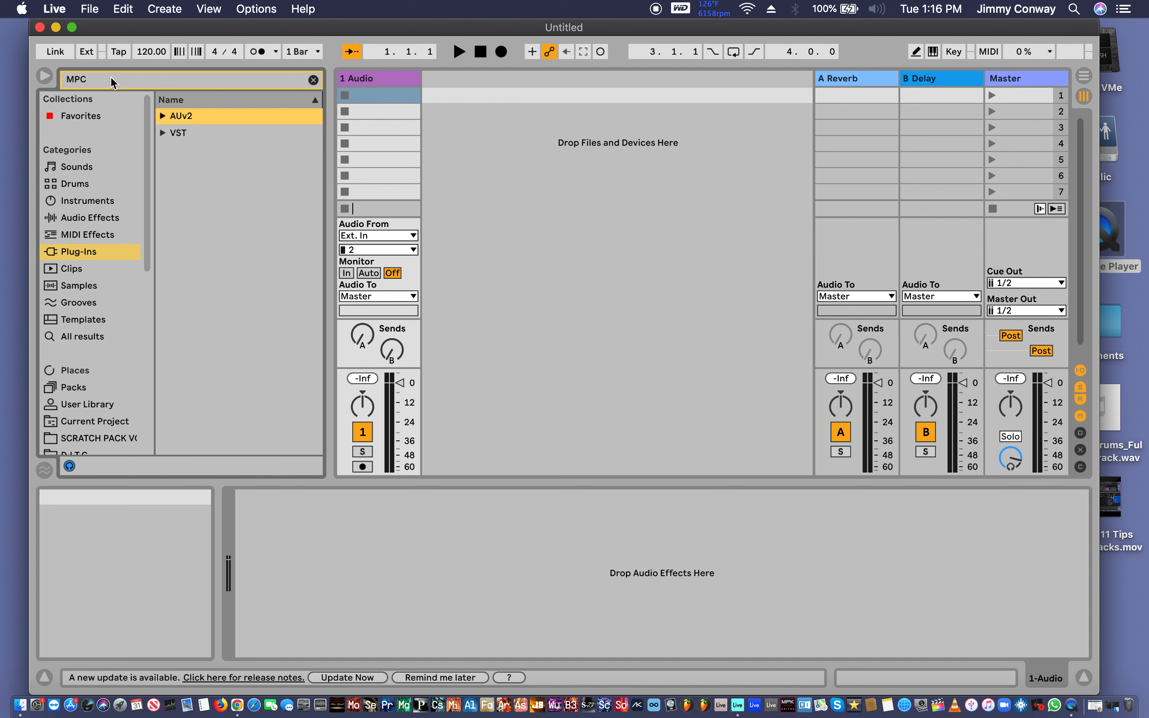
Load the MPC plug-in from the Local VST folder onto a new MIDI track beside the audio track.
{"action": "left_click", "coordinate": [160, 132]}
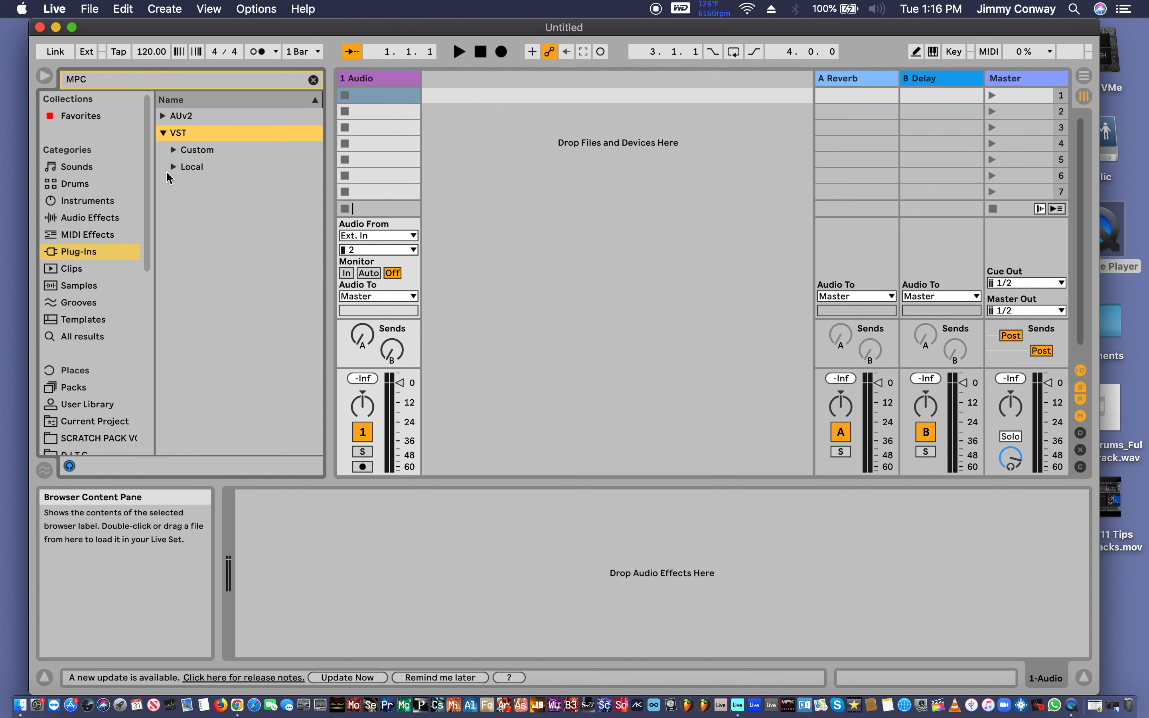
{"action": "left_click", "coordinate": [173, 166]}
{"action": "left_click", "coordinate": [189, 185]}
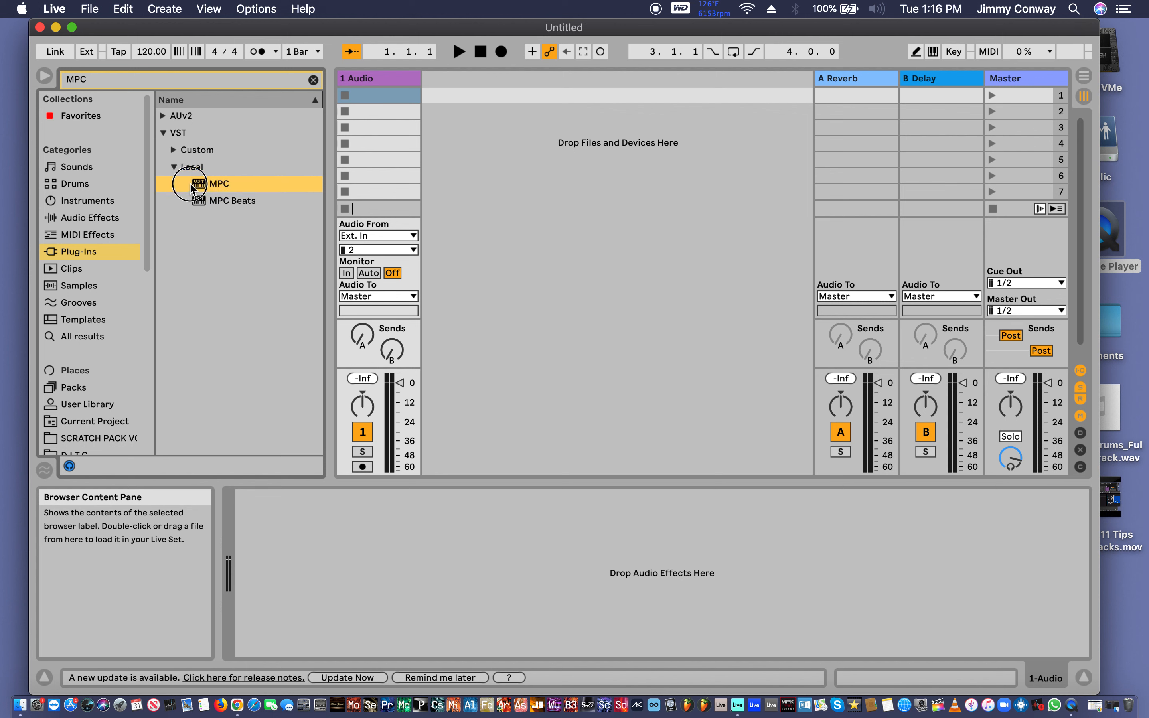
{"action": "left_click_drag", "start_coordinate": [199, 185], "coordinate": [446, 115]}
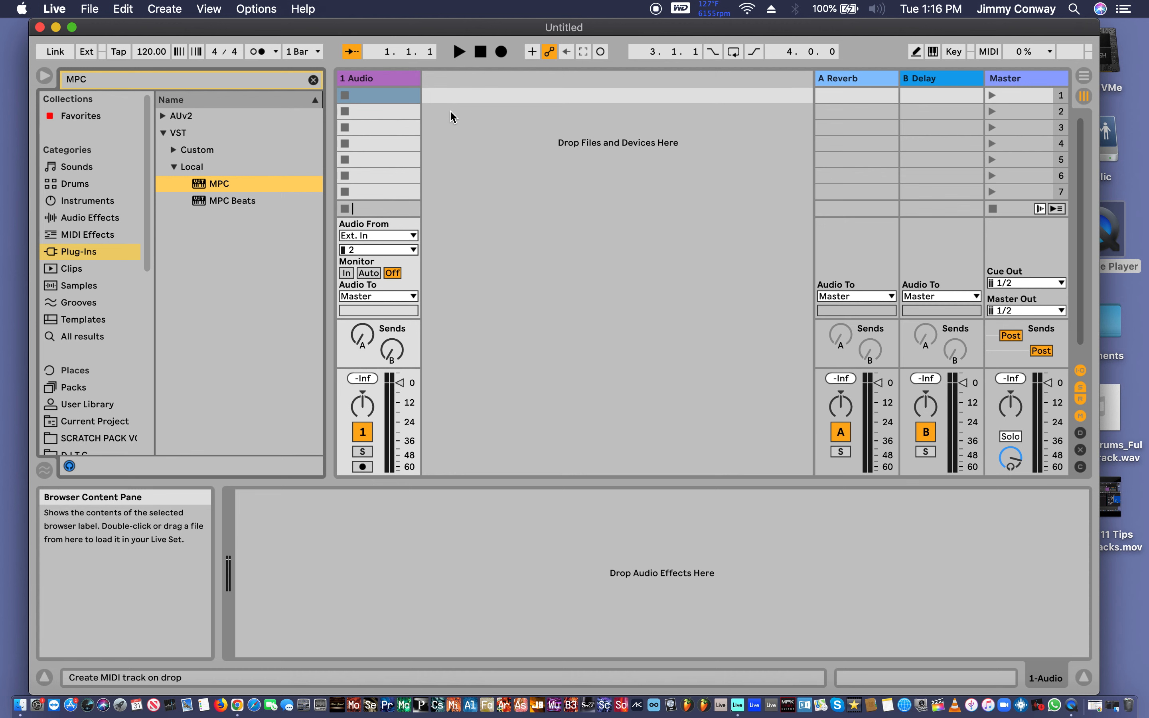
{"action": "left_click_drag", "start_coordinate": [449, 110], "coordinate": [450, 110]}
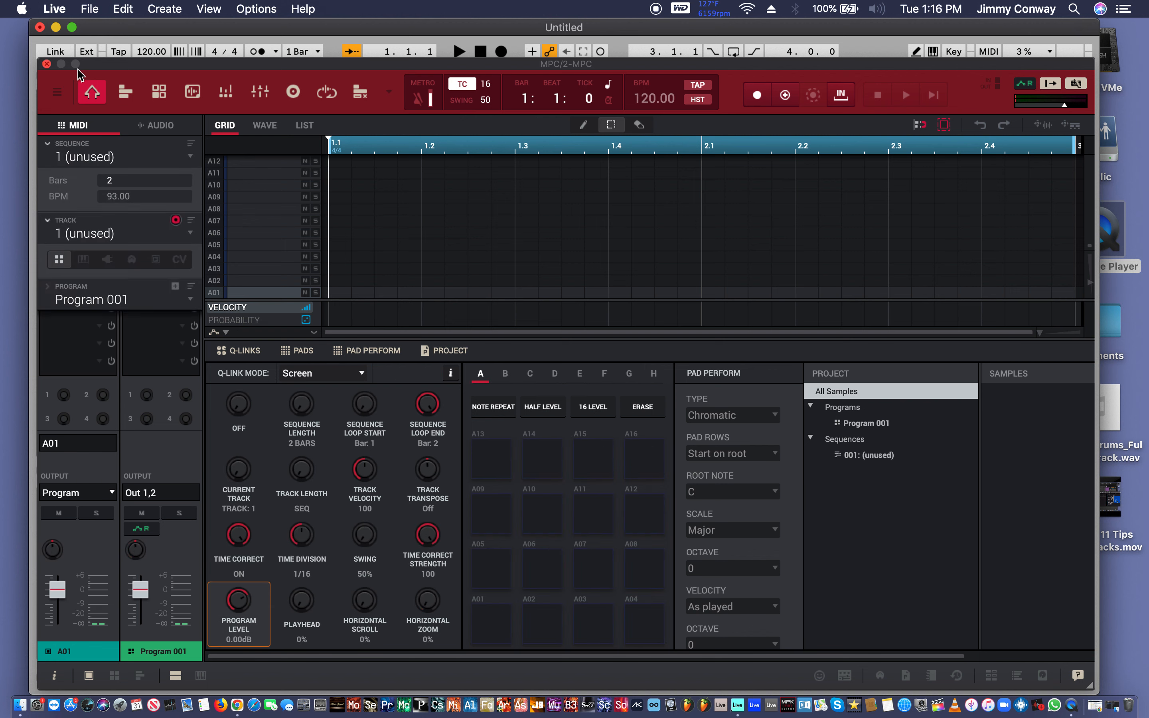
Load the recent project BOOM BAP BEAT ATTACK PT1.xpj into the MPC plug-in.
{"action": "left_click", "coordinate": [60, 93]}
{"action": "mouse_move", "coordinate": [72, 119]}
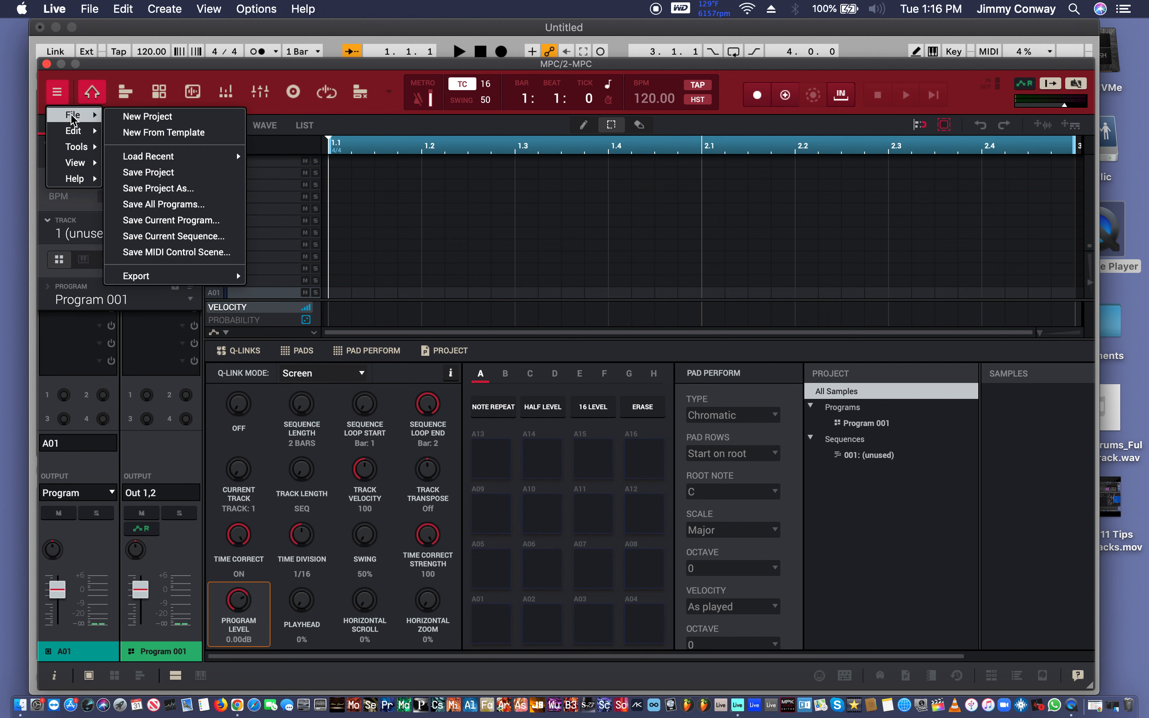
{"action": "mouse_move", "coordinate": [181, 162]}
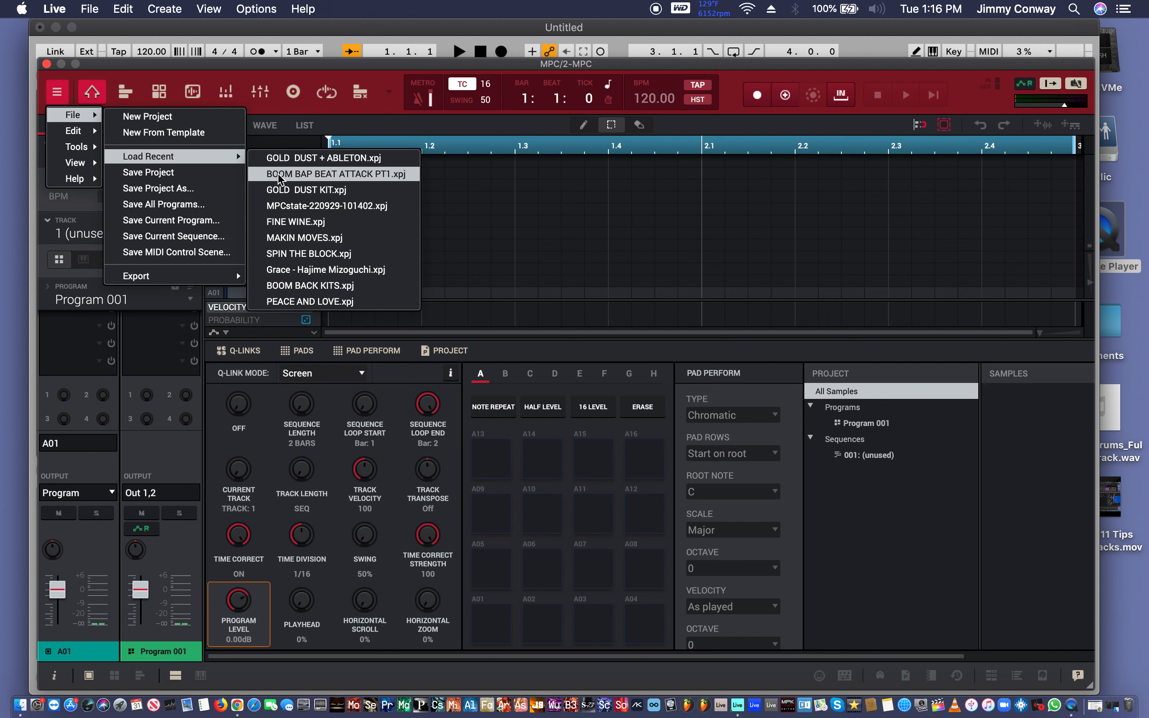
{"action": "left_click", "coordinate": [290, 175]}
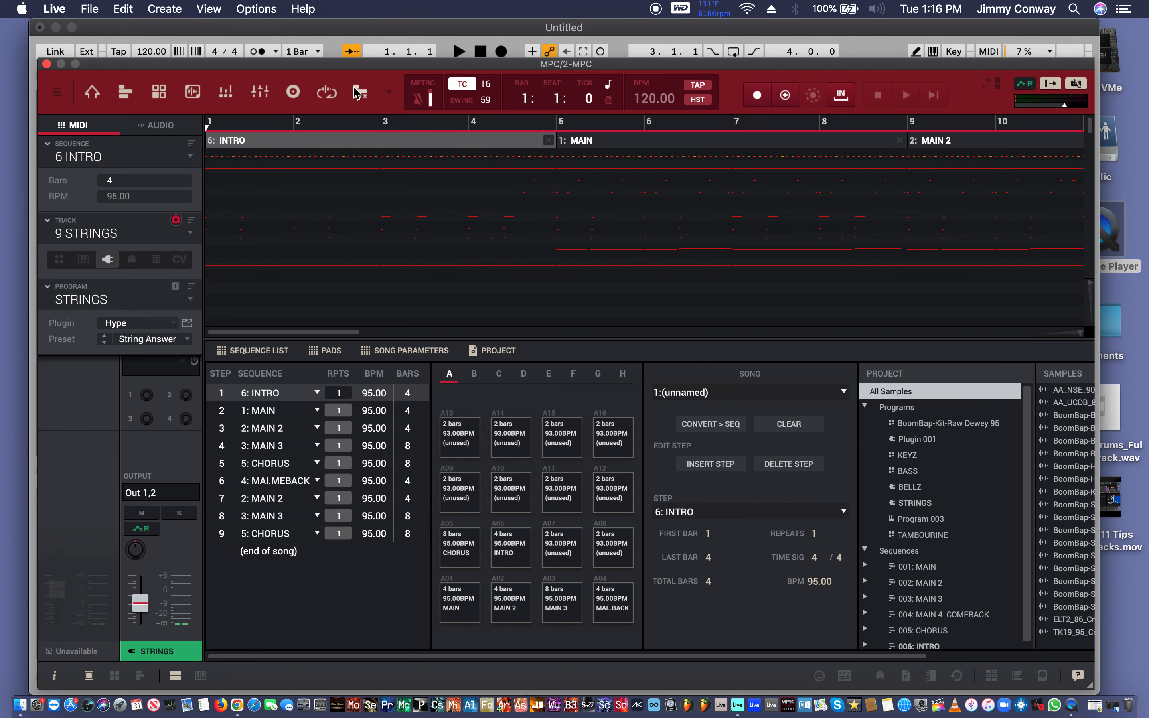
Show the MPC project in Song mode and play back the beginning of its INTRO sequence.
{"action": "left_click", "coordinate": [367, 96]}
{"action": "left_click", "coordinate": [387, 95]}
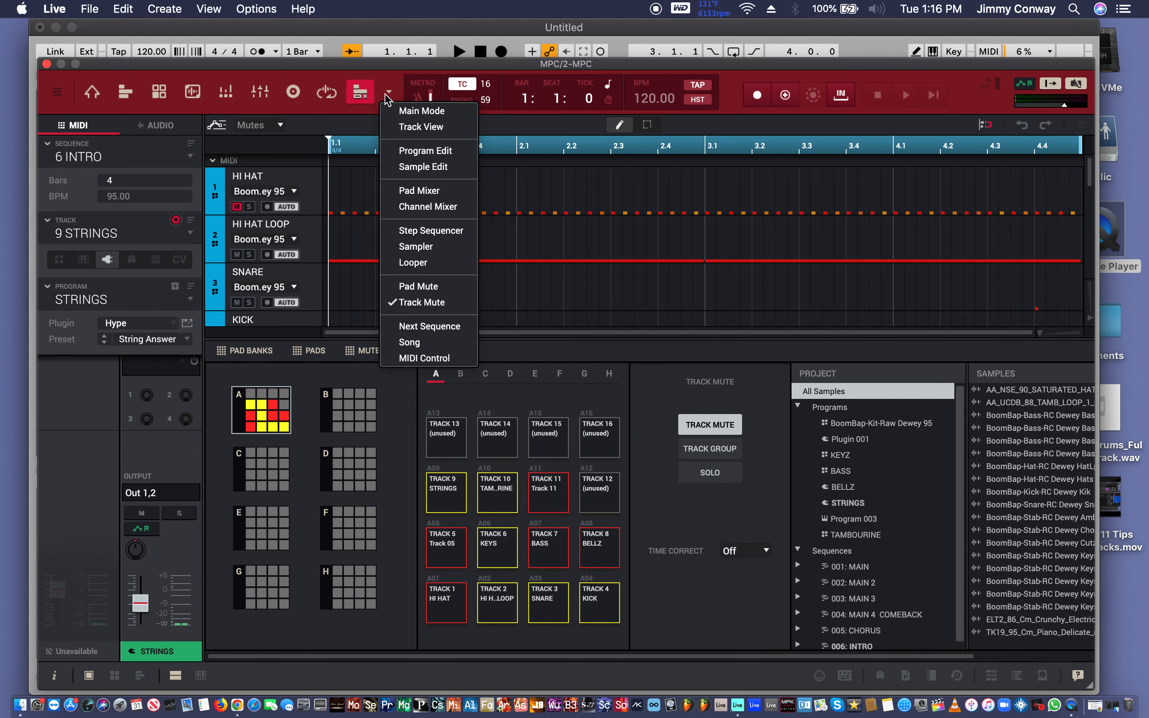
{"action": "left_click", "coordinate": [406, 342]}
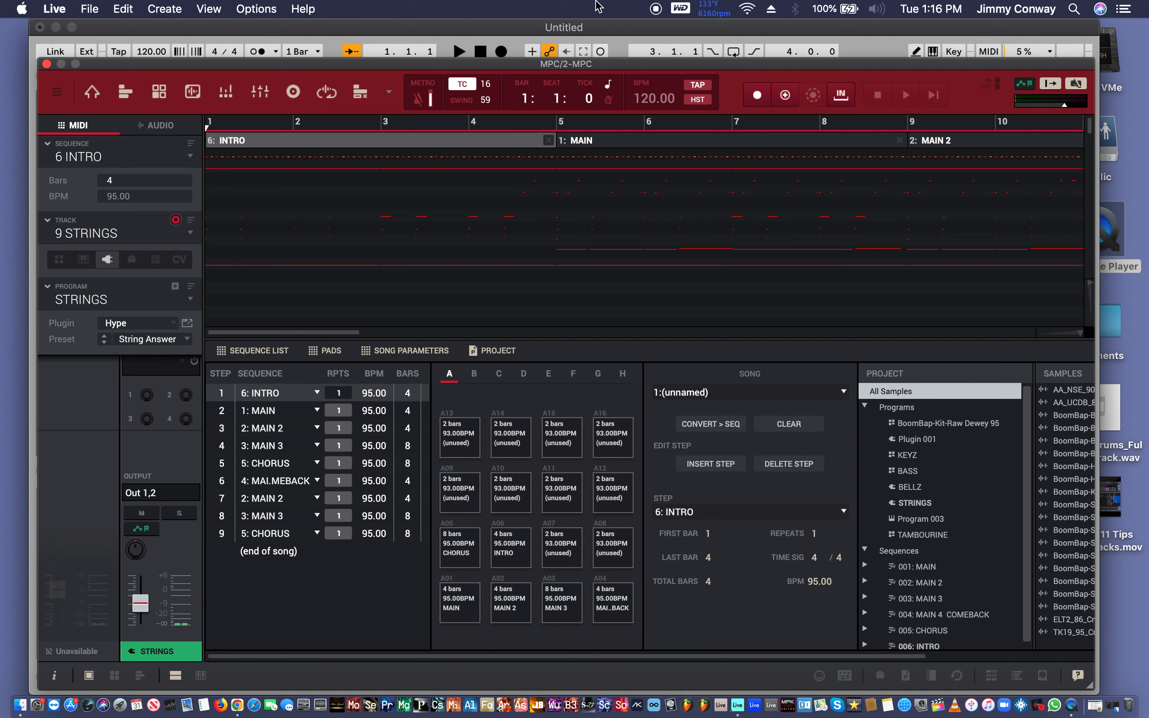
{"action": "key", "text": "space"}
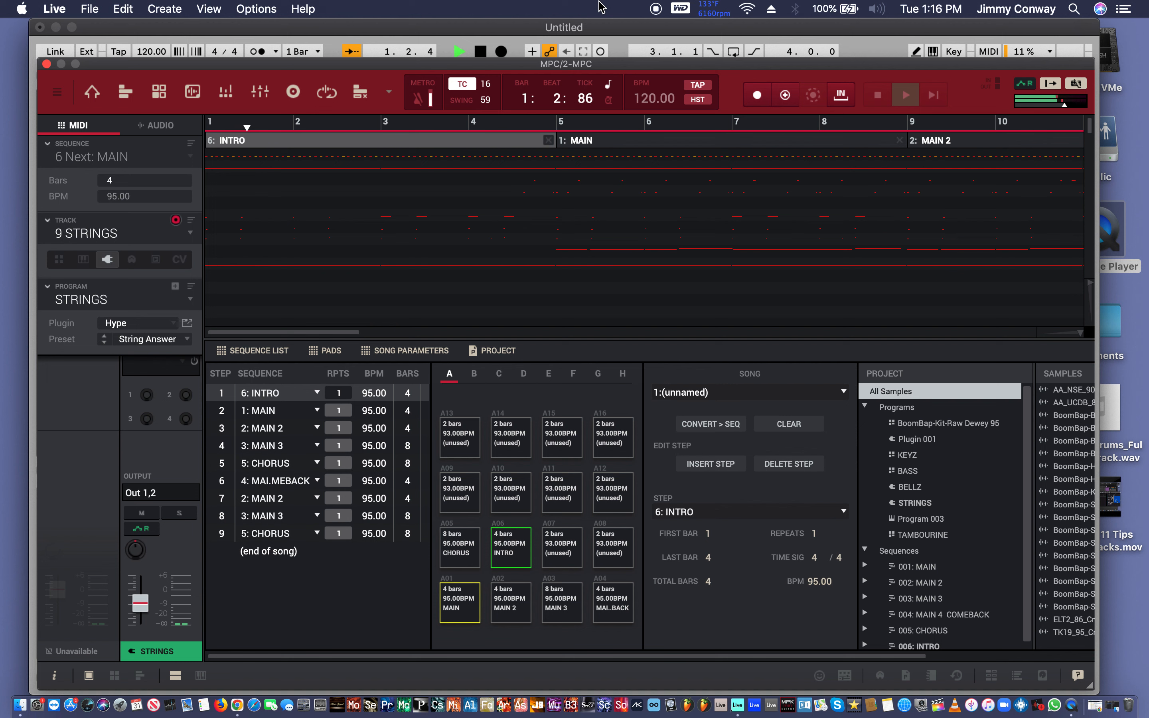
{"action": "key", "text": "space"}
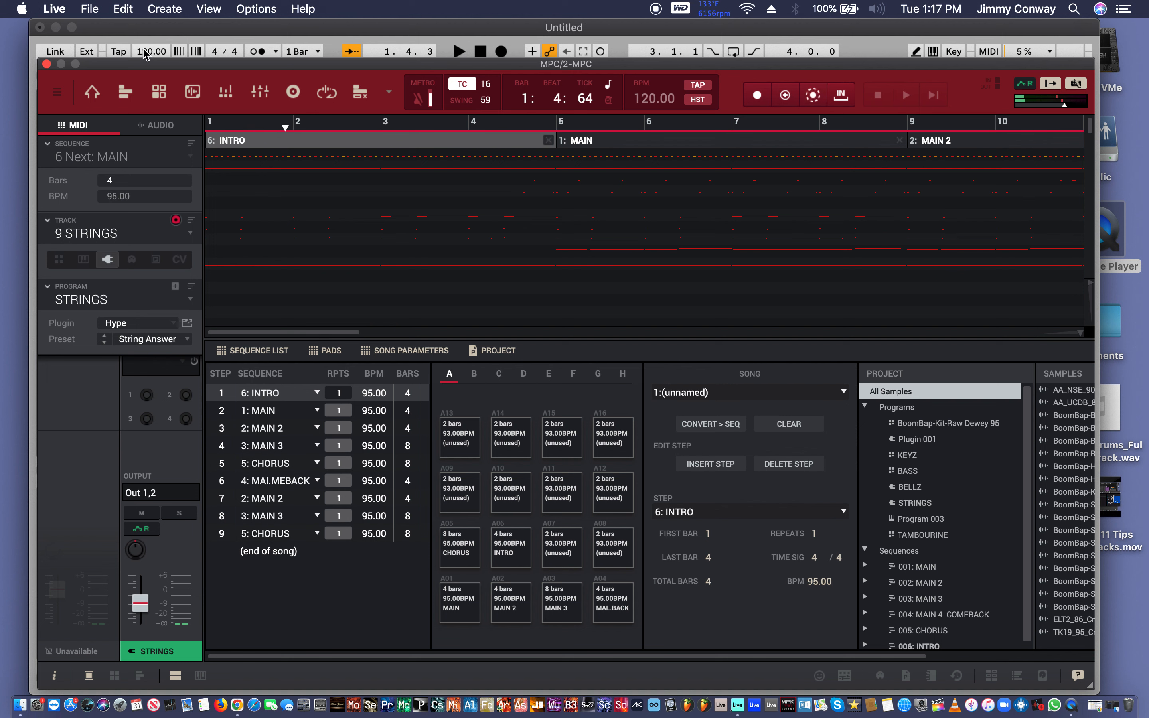
Set the Live set's tempo to 95 BPM and play the MPC song from the intro into the MAIN sequence.
{"action": "left_click_drag", "start_coordinate": [145, 53], "coordinate": [145, 66]}
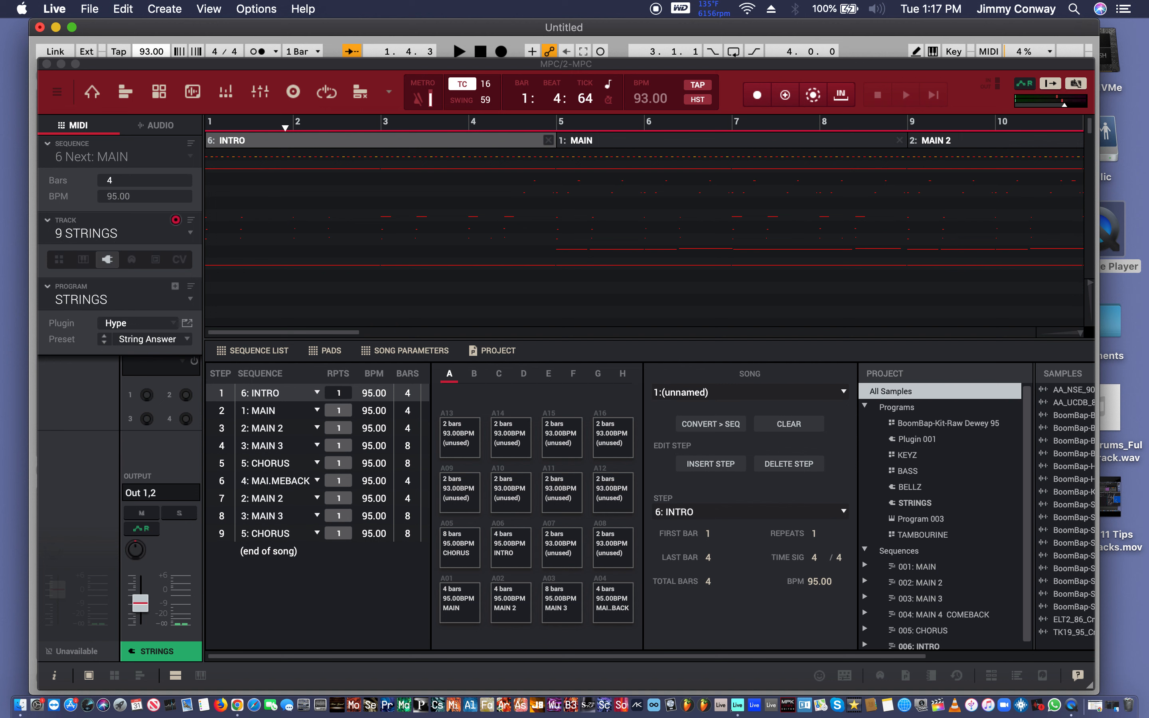
{"action": "left_click_drag", "start_coordinate": [145, 66], "coordinate": [145, 65]}
{"action": "left_click_drag", "start_coordinate": [145, 65], "coordinate": [145, 65]}
{"action": "key", "text": "space"}
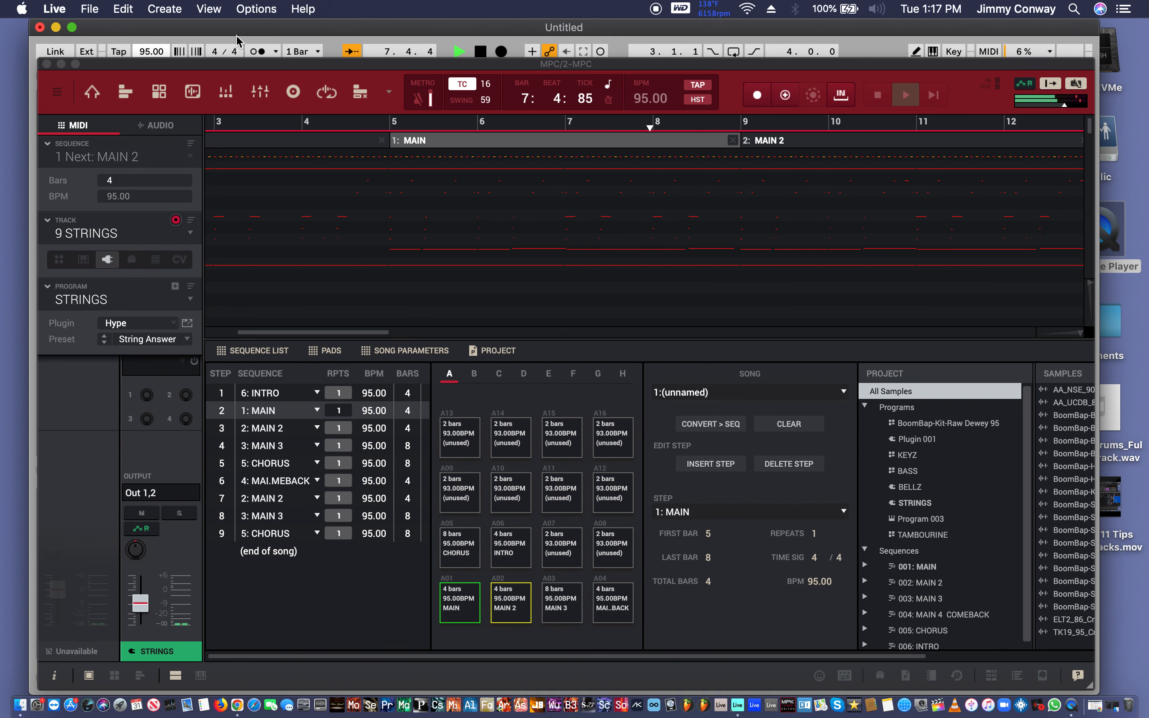
{"action": "key", "text": "space"}
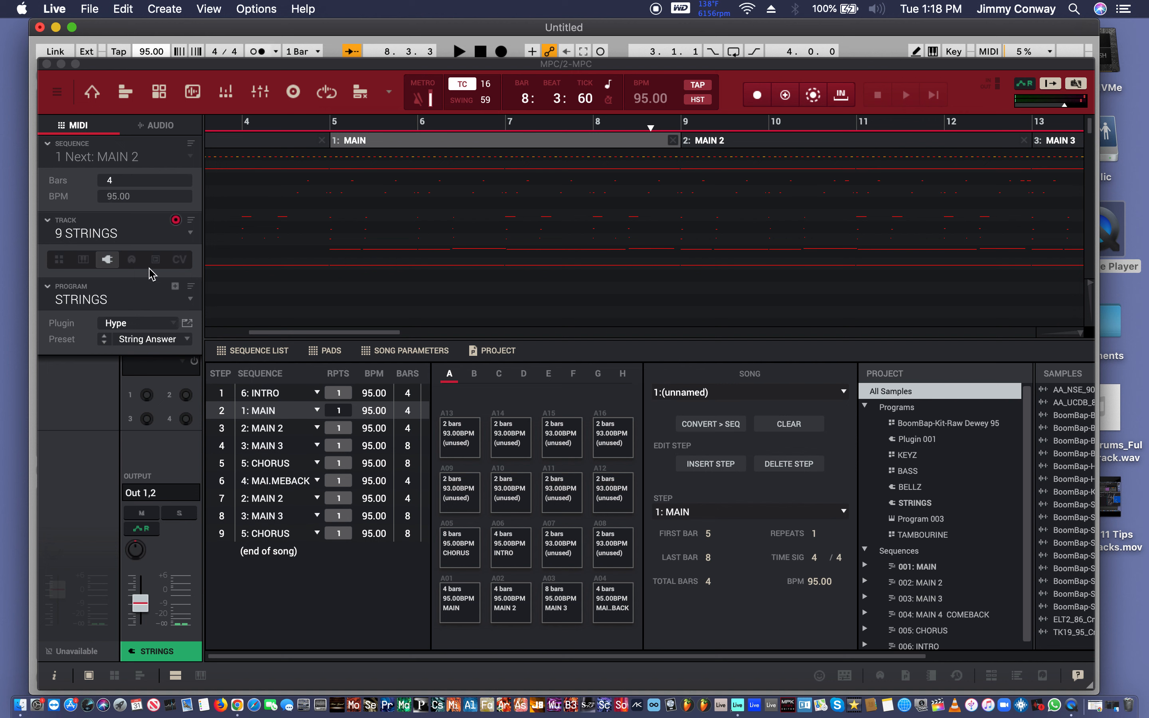
Examine the MPC project's track list alongside the single MPC track in the Live set, keeping the STRINGS track chosen.
{"action": "left_click", "coordinate": [134, 237]}
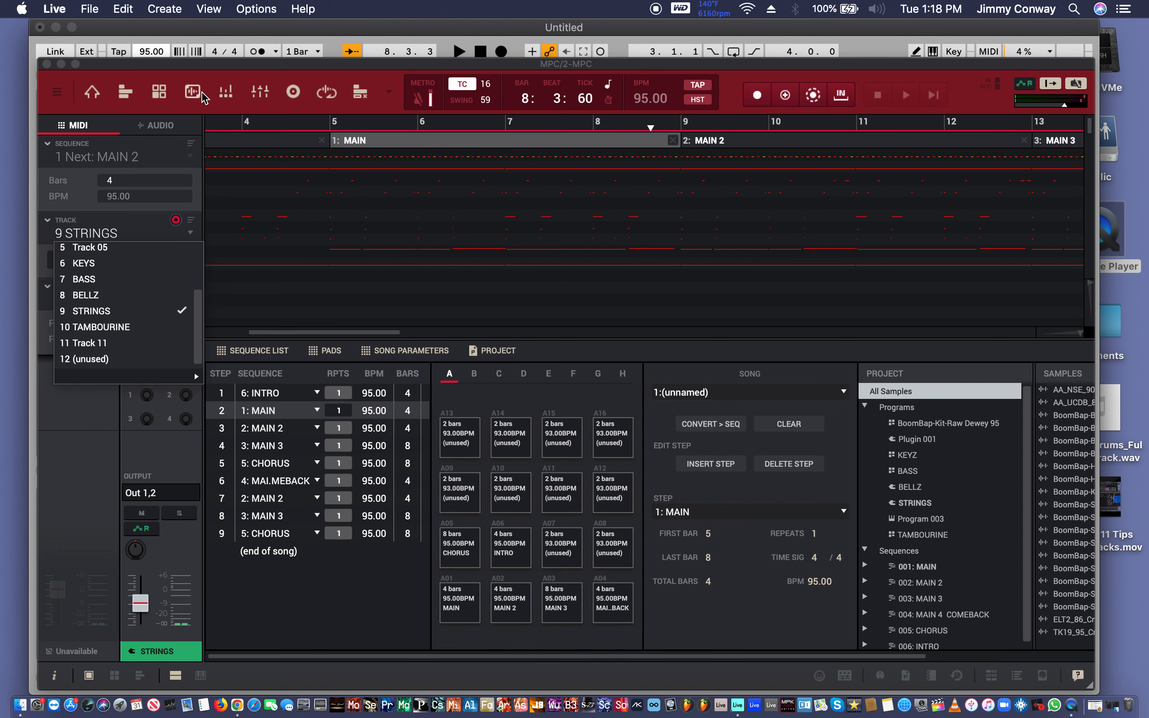
{"action": "left_click_drag", "start_coordinate": [199, 67], "coordinate": [304, 371]}
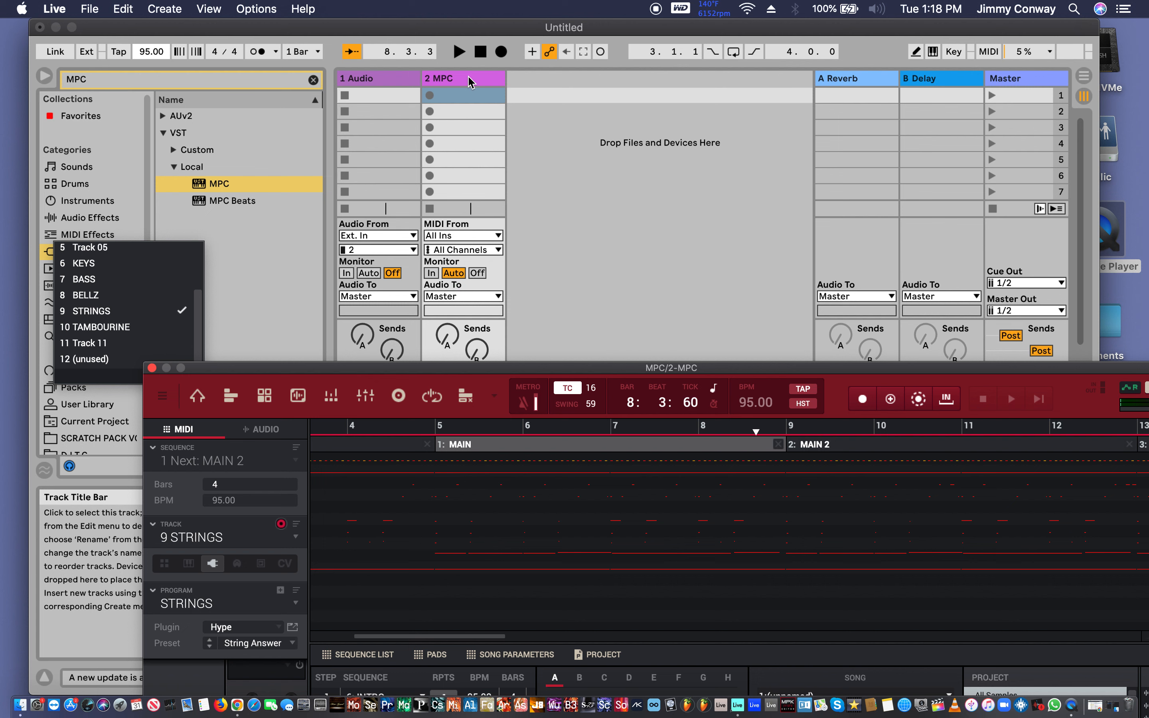
{"action": "left_click", "coordinate": [466, 80]}
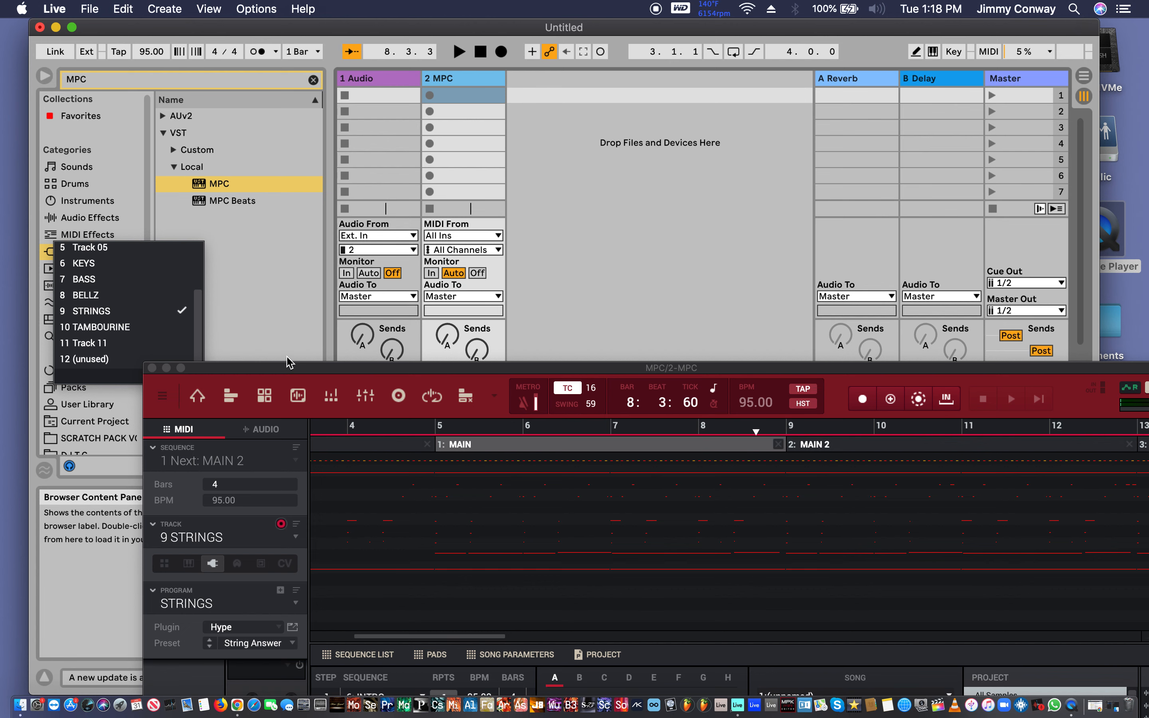
{"action": "left_click_drag", "start_coordinate": [276, 366], "coordinate": [430, 114]}
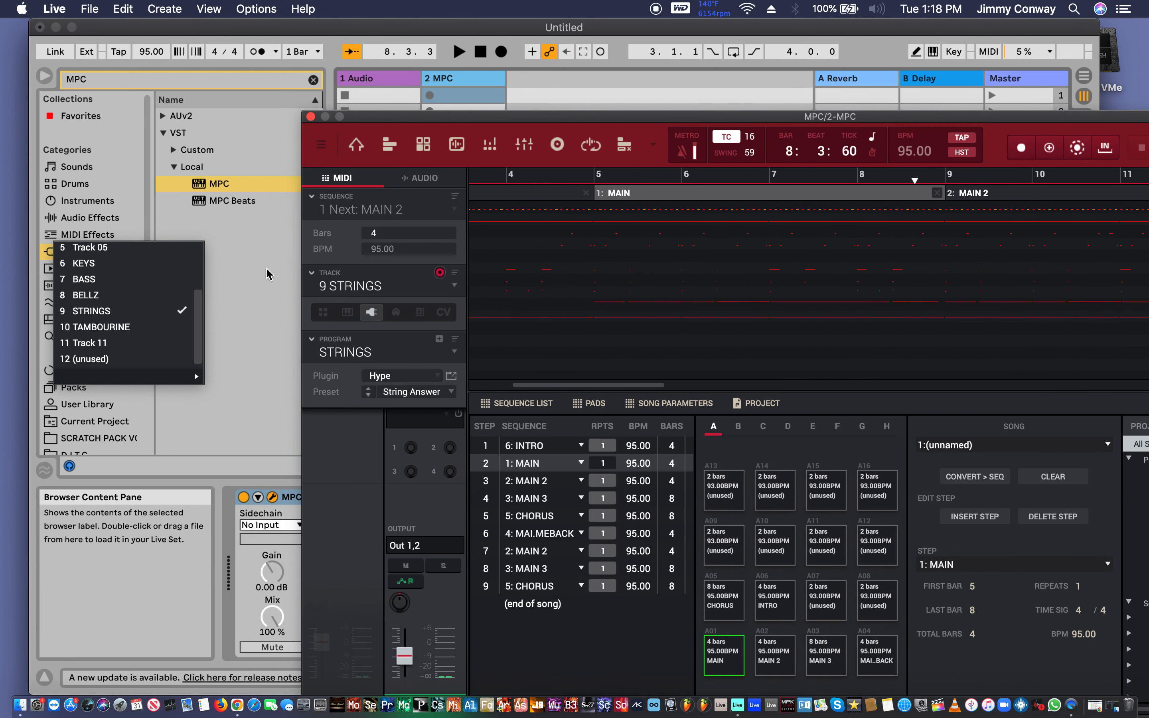
{"action": "left_click", "coordinate": [152, 312]}
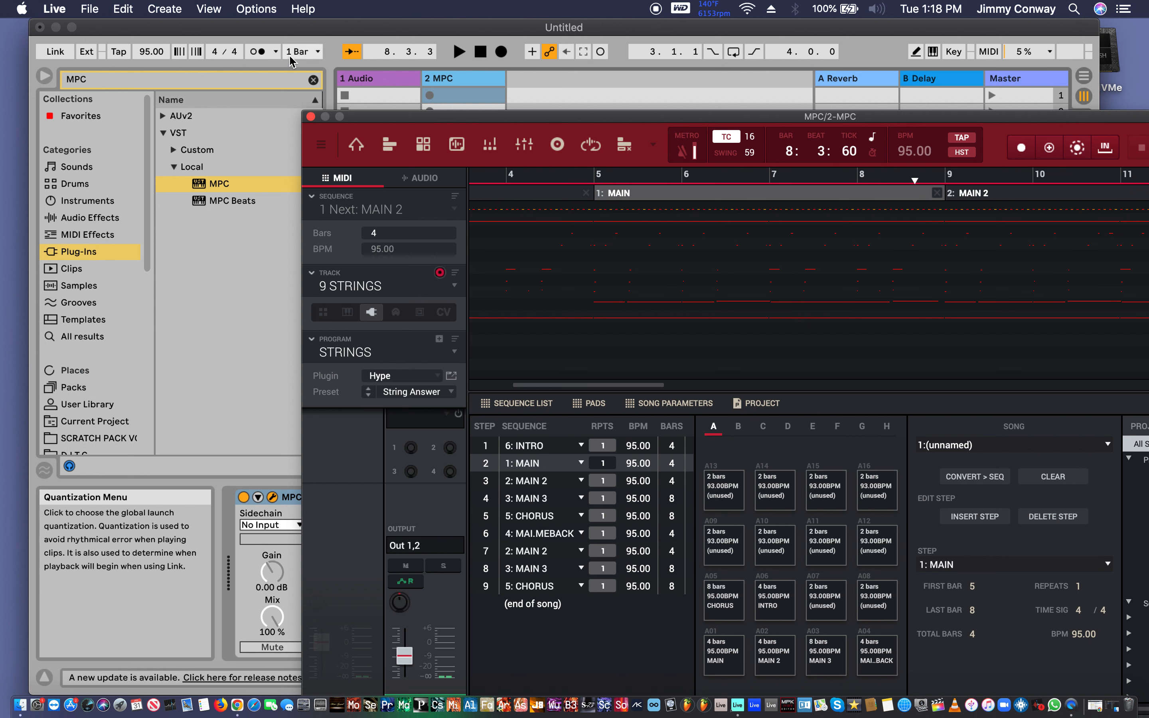
Clear the MPC plug-in search and select the 1 Audio track, with the MPC window moved clear of it.
{"action": "left_click", "coordinate": [313, 78]}
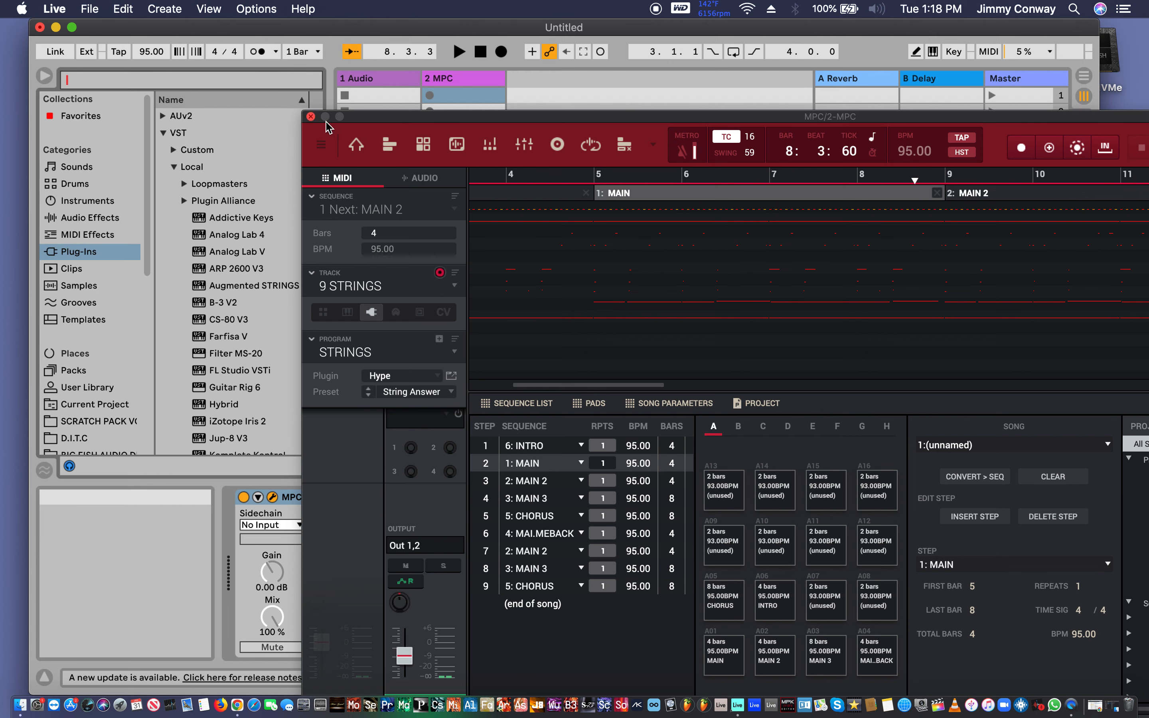
{"action": "left_click_drag", "start_coordinate": [359, 117], "coordinate": [654, 288]}
{"action": "left_click", "coordinate": [389, 78]}
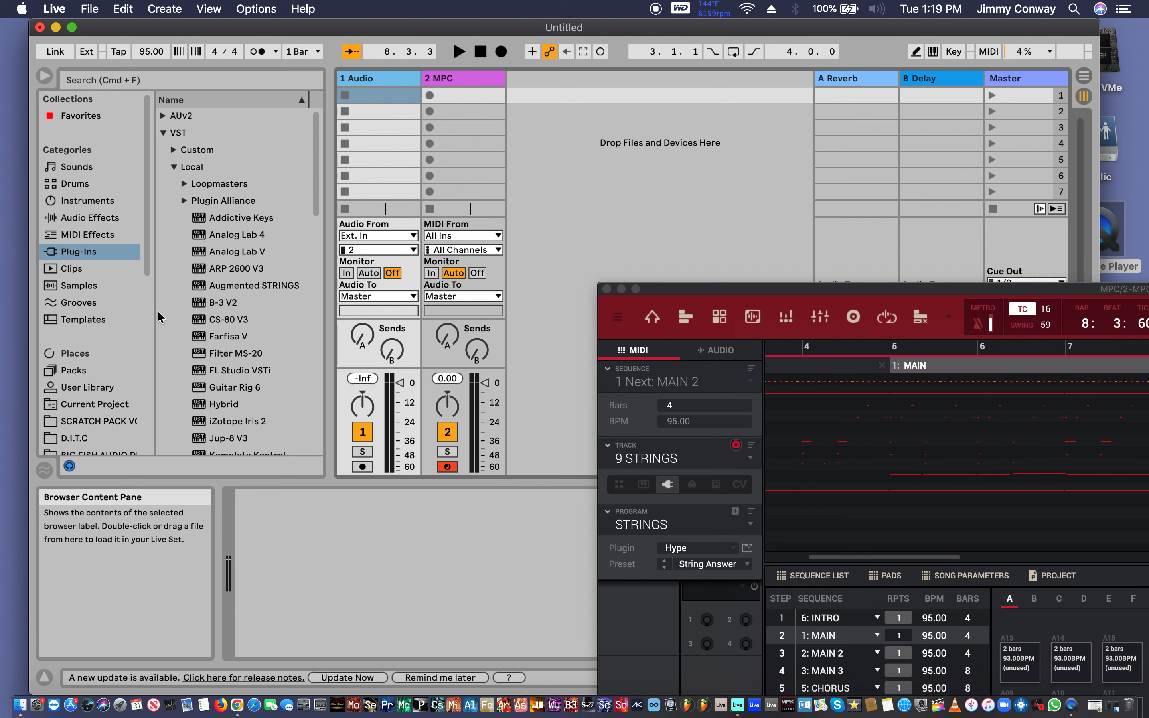
Add the Utility audio effect from the Utilities folder to the 1 Audio track.
{"action": "left_click", "coordinate": [74, 323]}
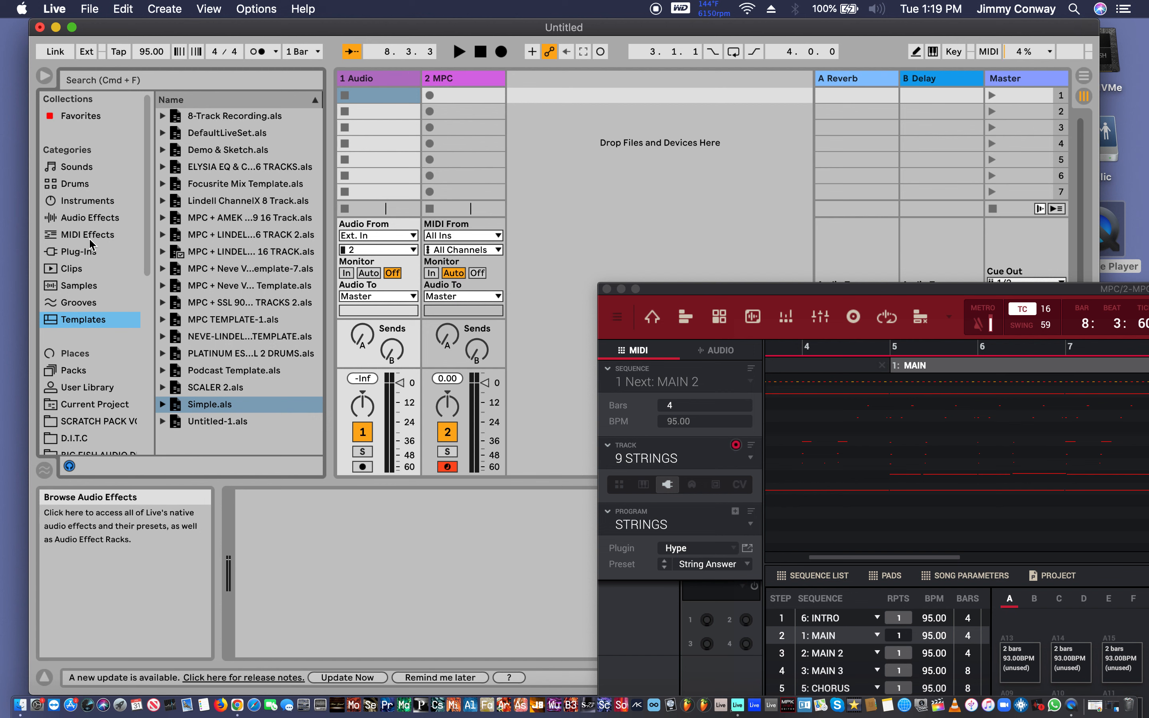
{"action": "left_click", "coordinate": [82, 253]}
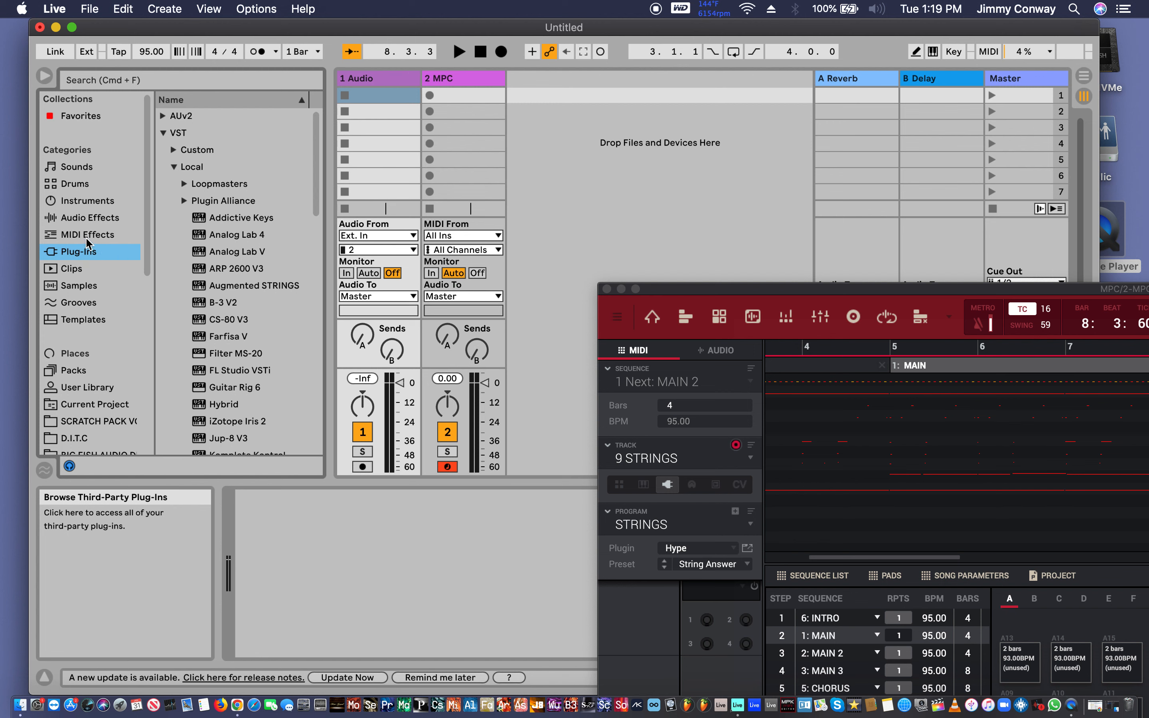
{"action": "left_click", "coordinate": [90, 219]}
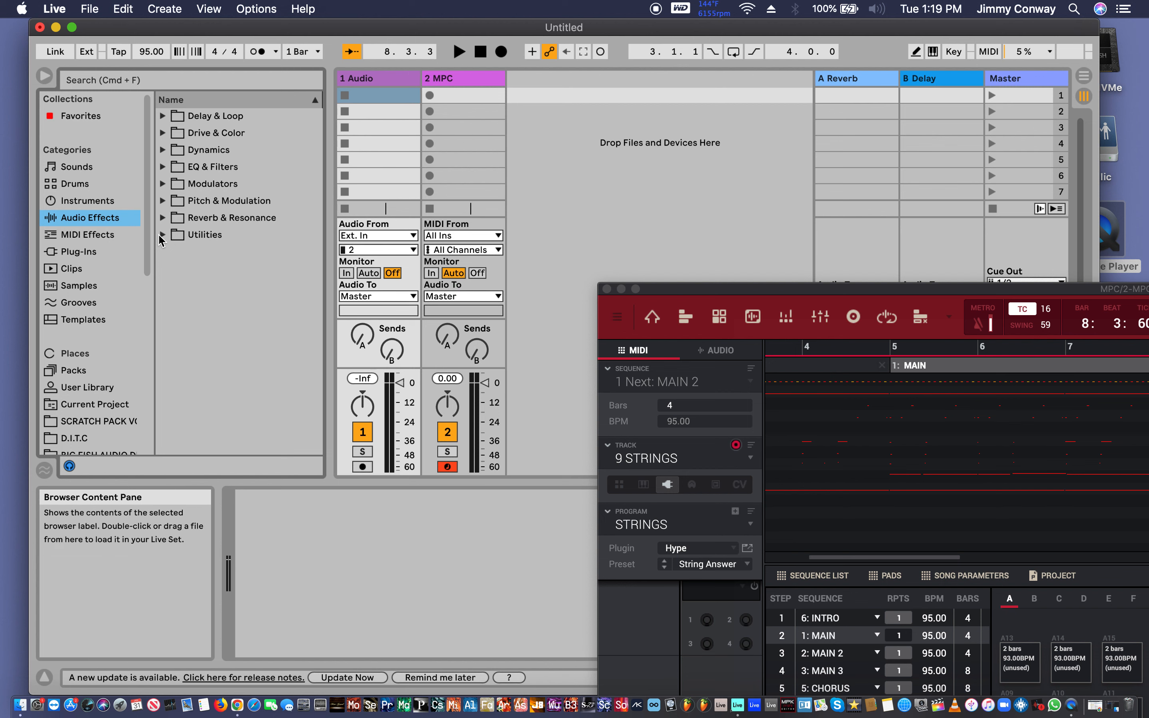
{"action": "left_click", "coordinate": [162, 235]}
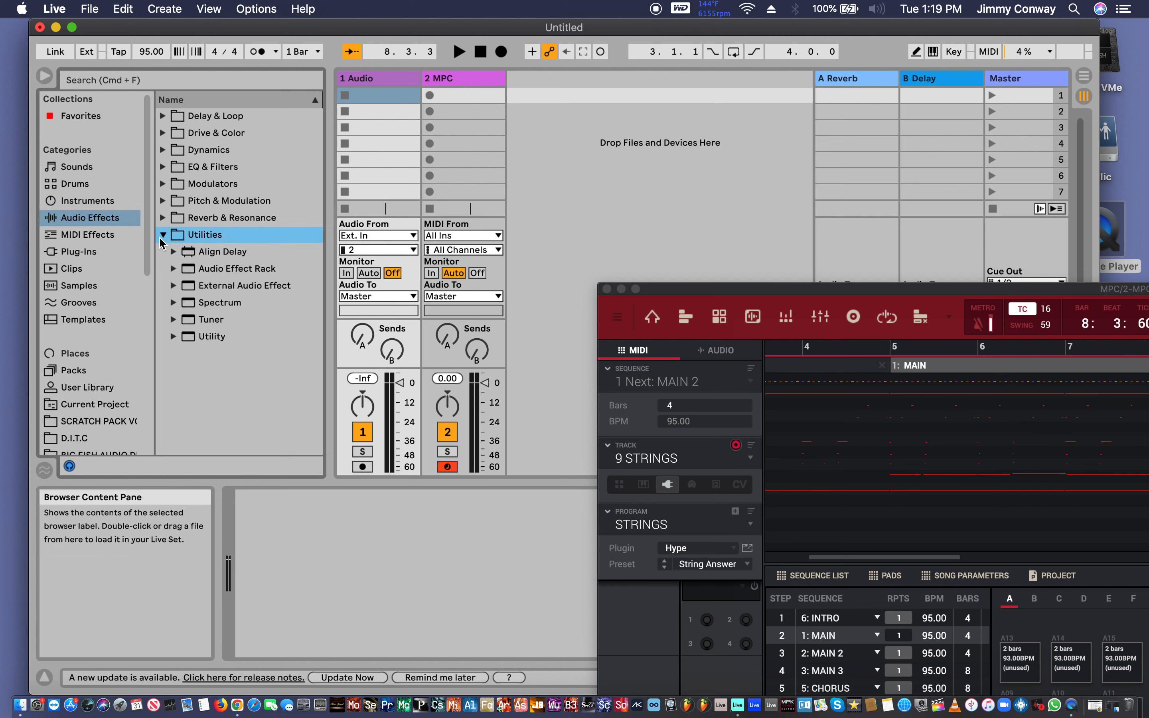
{"action": "left_click", "coordinate": [195, 338]}
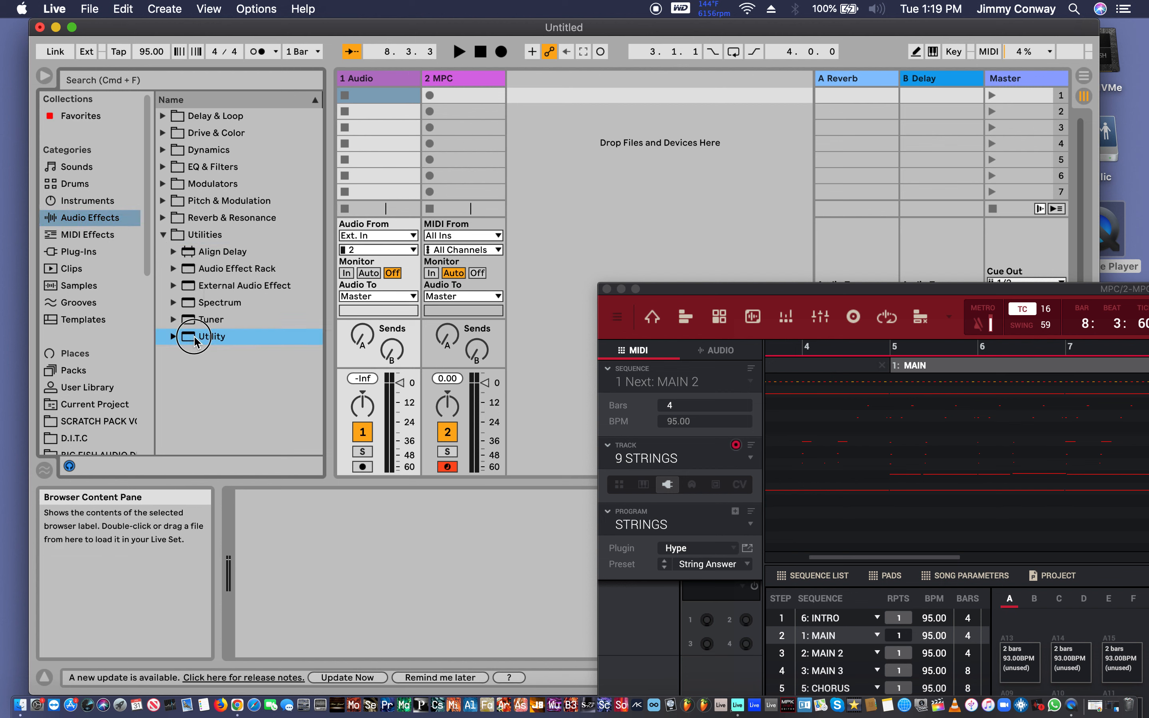
{"action": "left_click", "coordinate": [367, 76]}
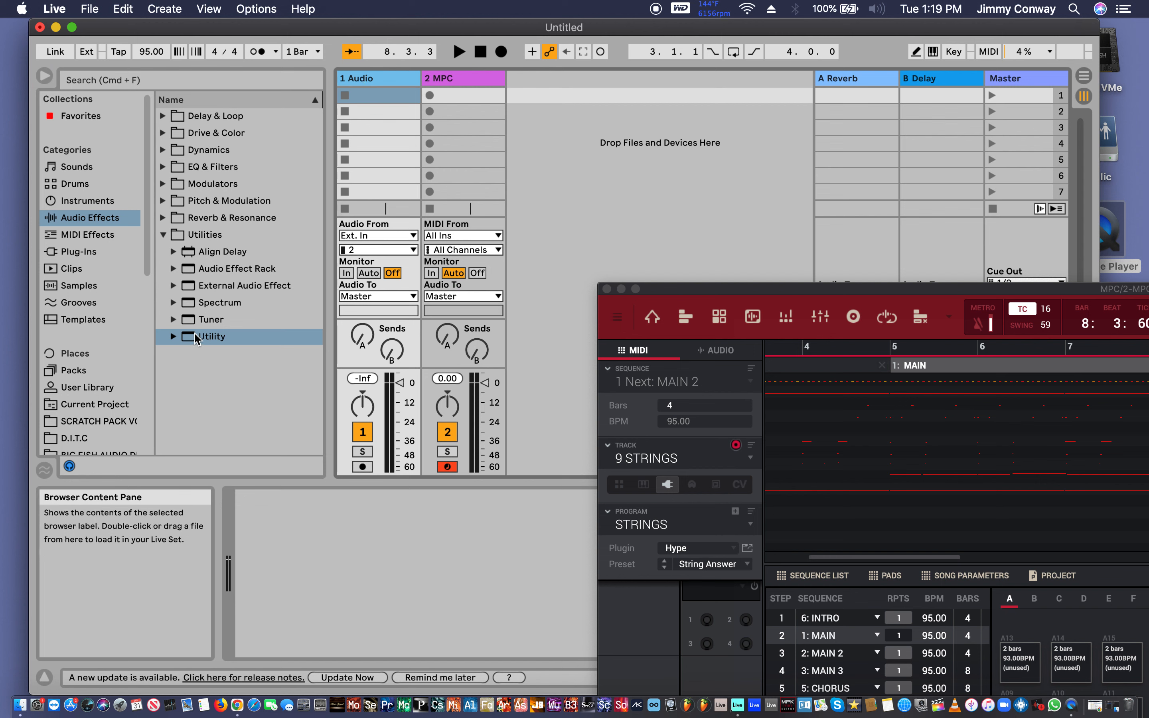
{"action": "left_click_drag", "start_coordinate": [197, 339], "coordinate": [268, 576]}
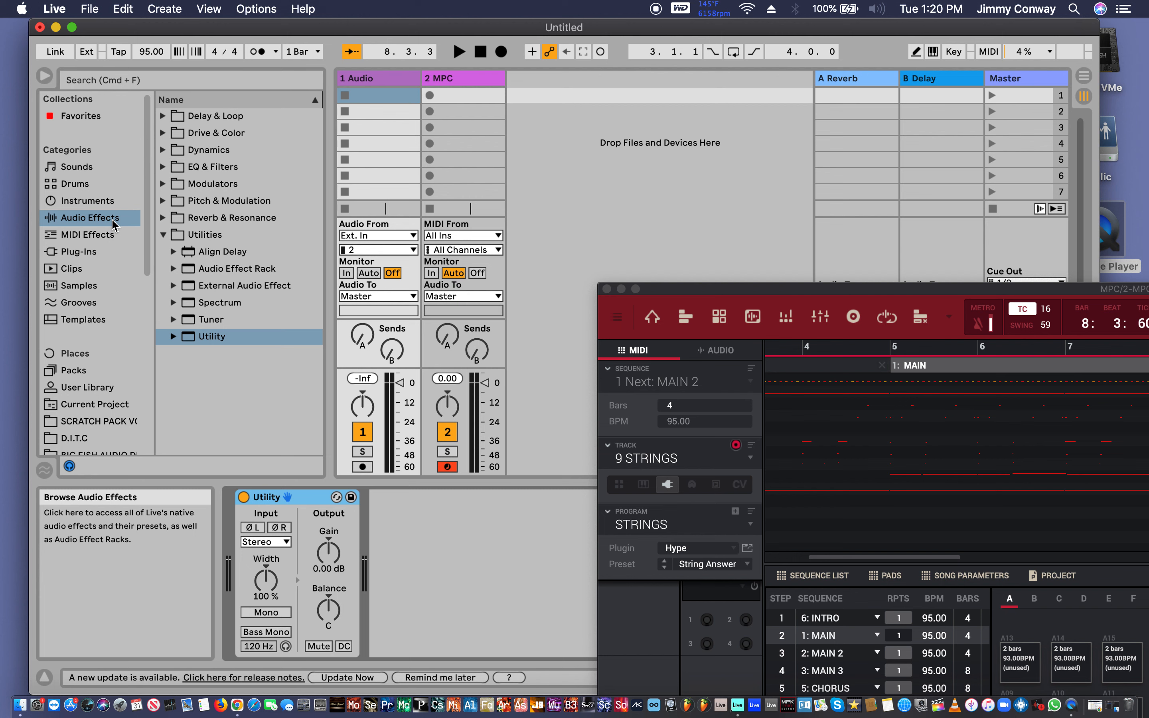
Search the plug-ins for "80" and add Plugin Alliance's VST Lindell 80 Channel after Utility on the 1 Audio track.
{"action": "left_click", "coordinate": [67, 256]}
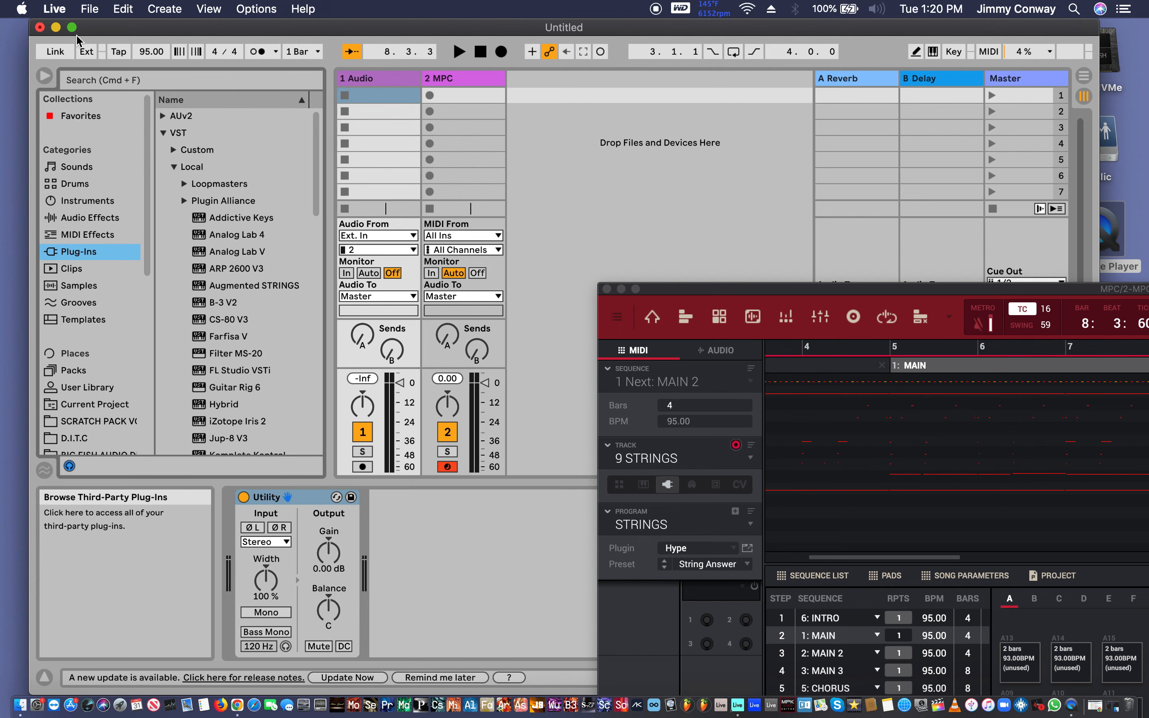
{"action": "left_click", "coordinate": [87, 82]}
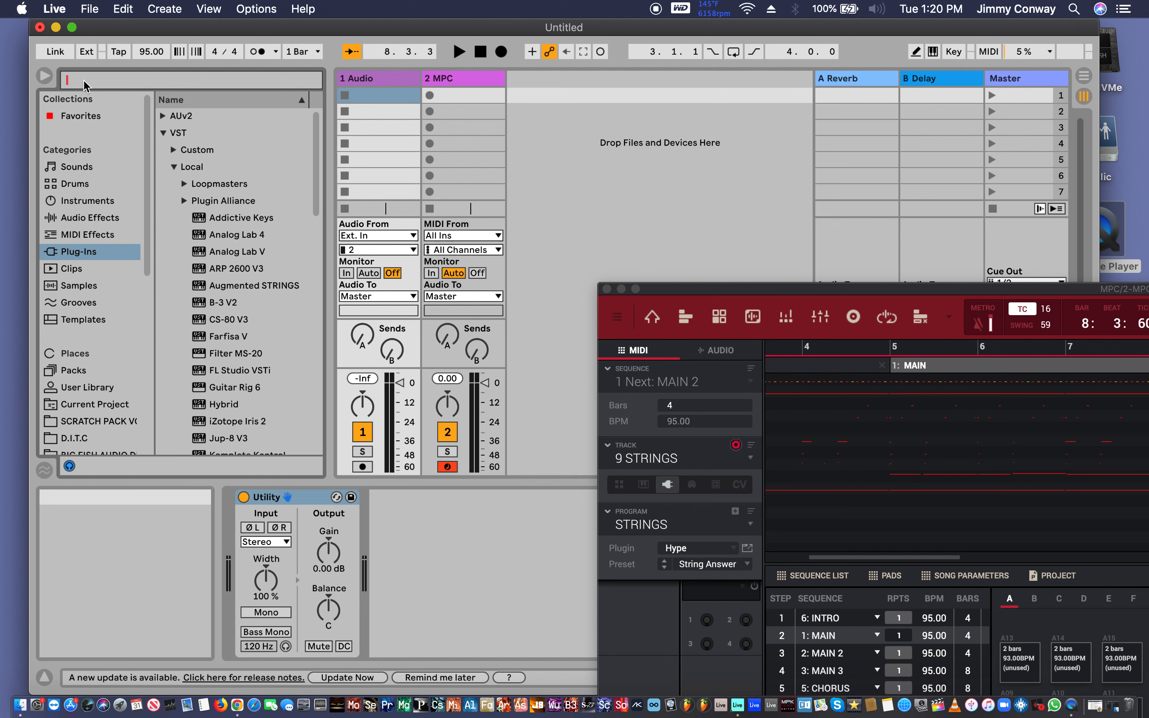
{"action": "type", "text": "80"}
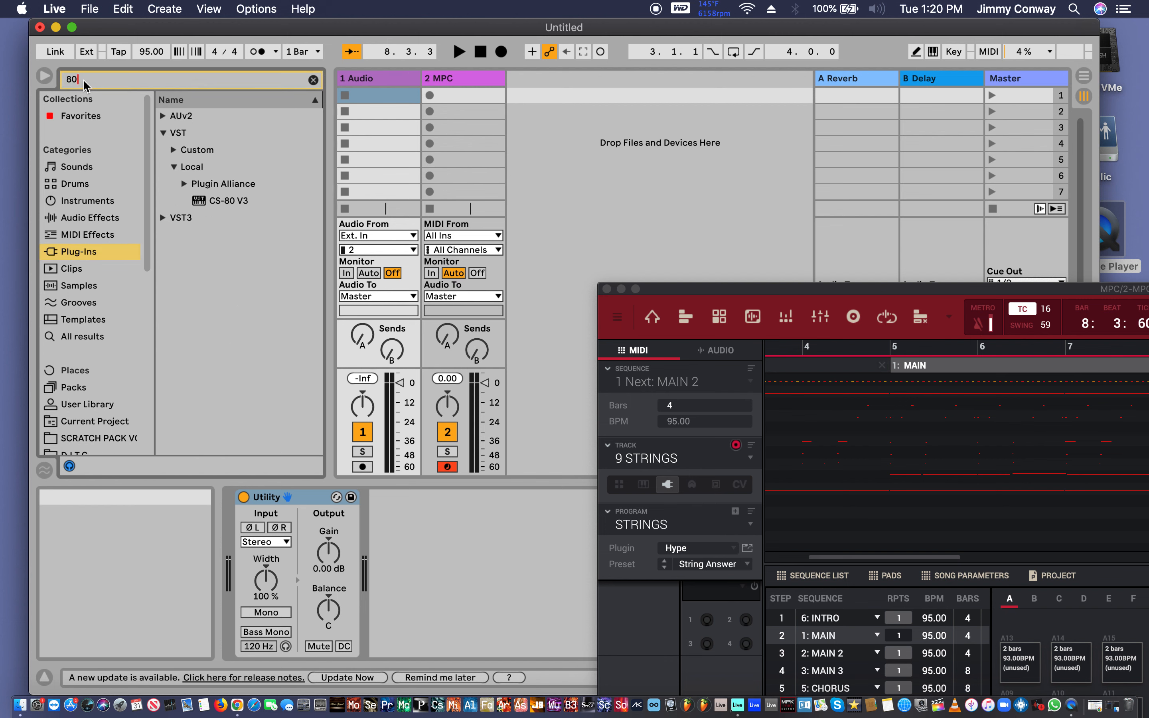
{"action": "left_click", "coordinate": [173, 166]}
{"action": "left_click", "coordinate": [173, 166]}
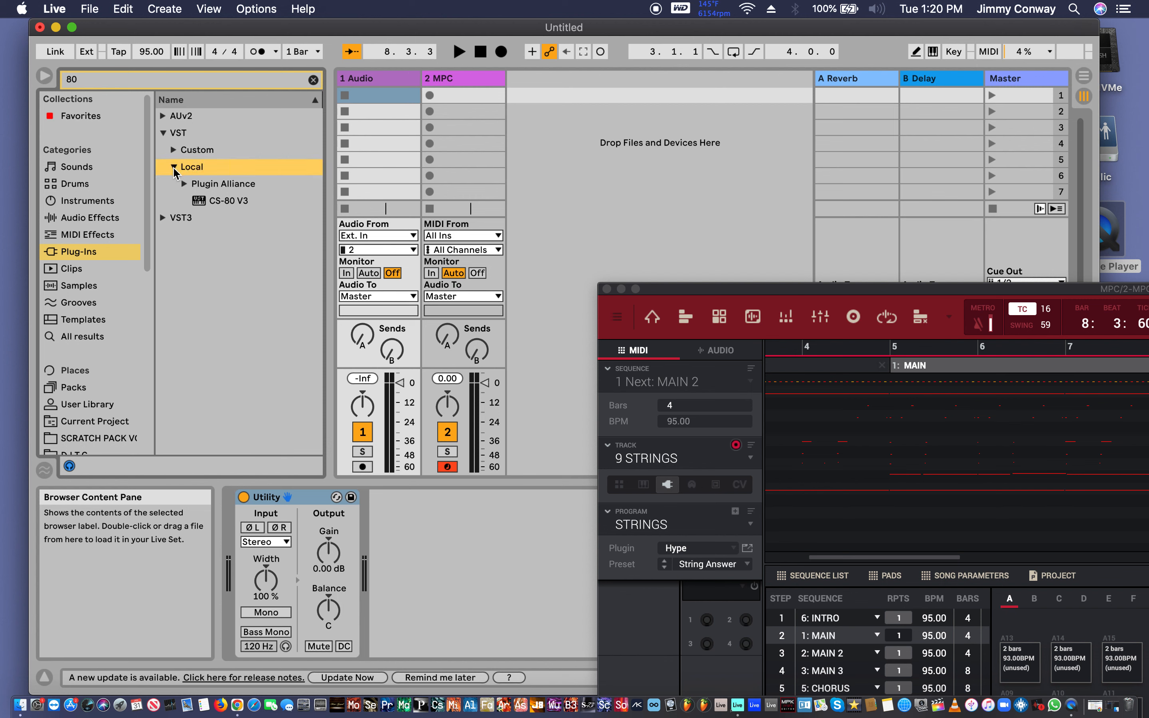
{"action": "left_click", "coordinate": [174, 150]}
{"action": "left_click", "coordinate": [182, 167]}
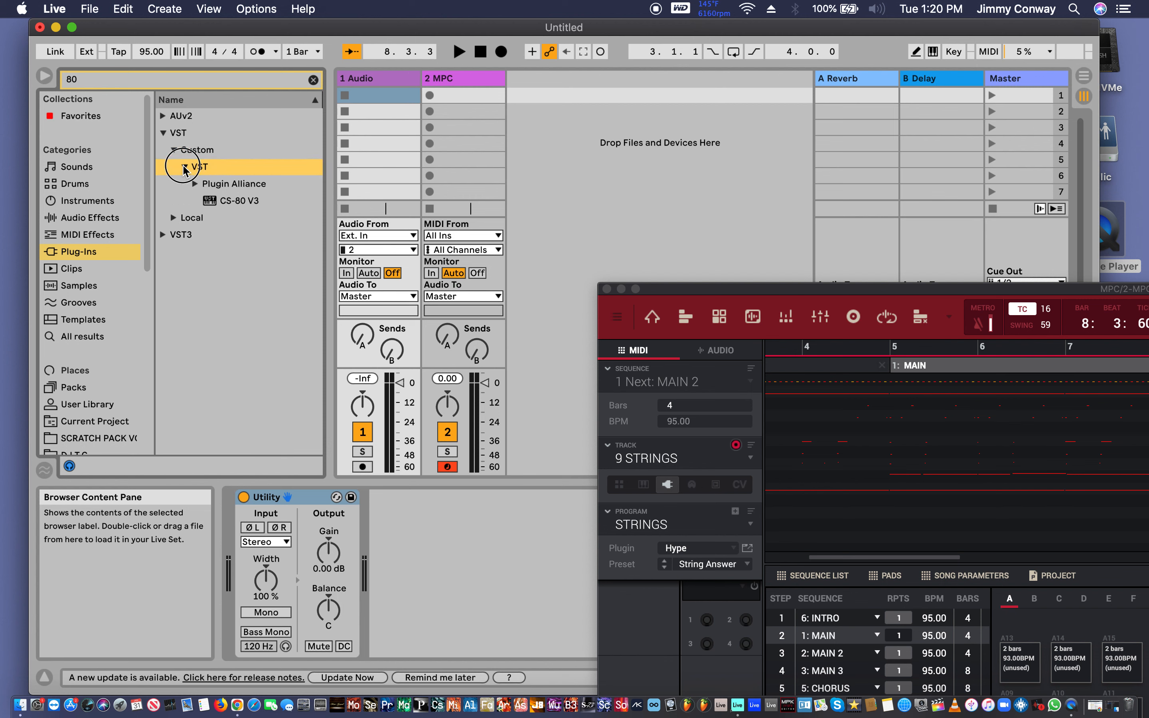
{"action": "left_click", "coordinate": [195, 185]}
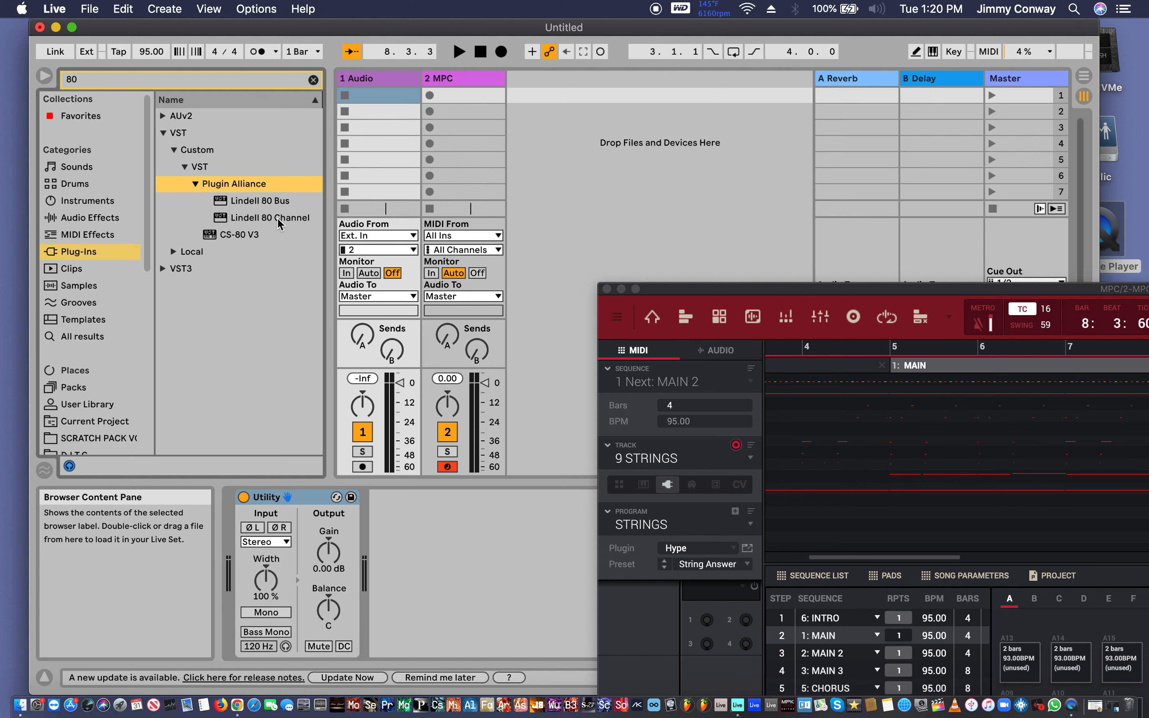
{"action": "left_click", "coordinate": [273, 219]}
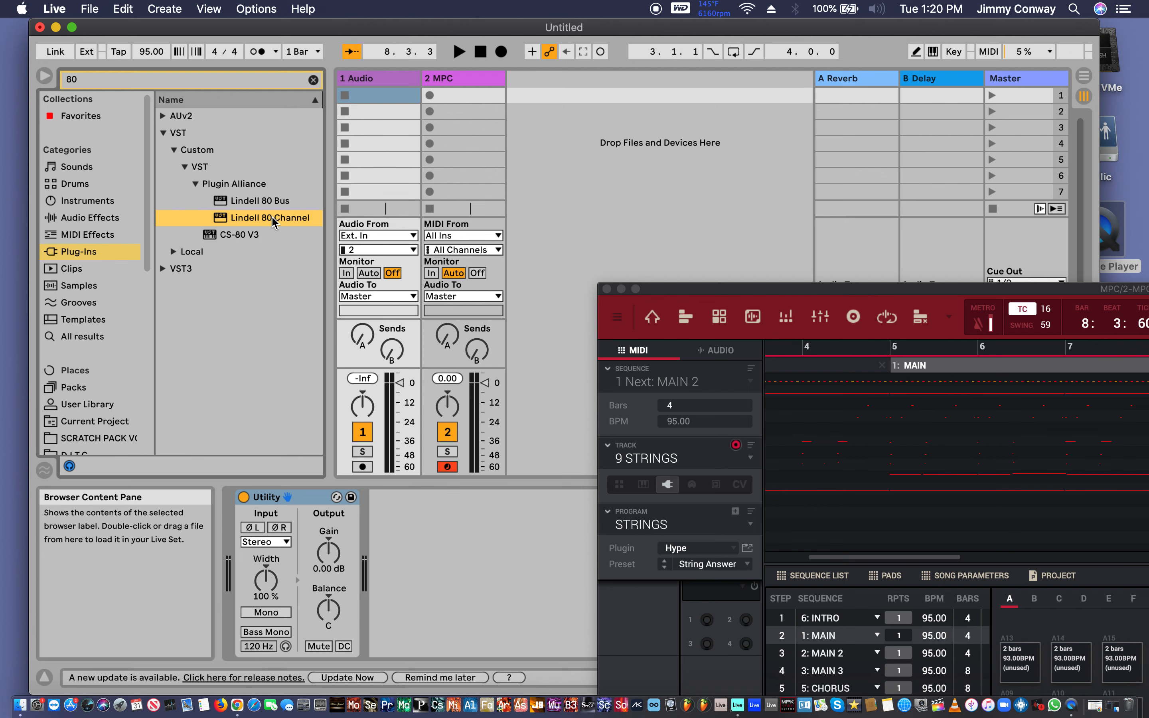
{"action": "left_click_drag", "start_coordinate": [273, 221], "coordinate": [427, 584]}
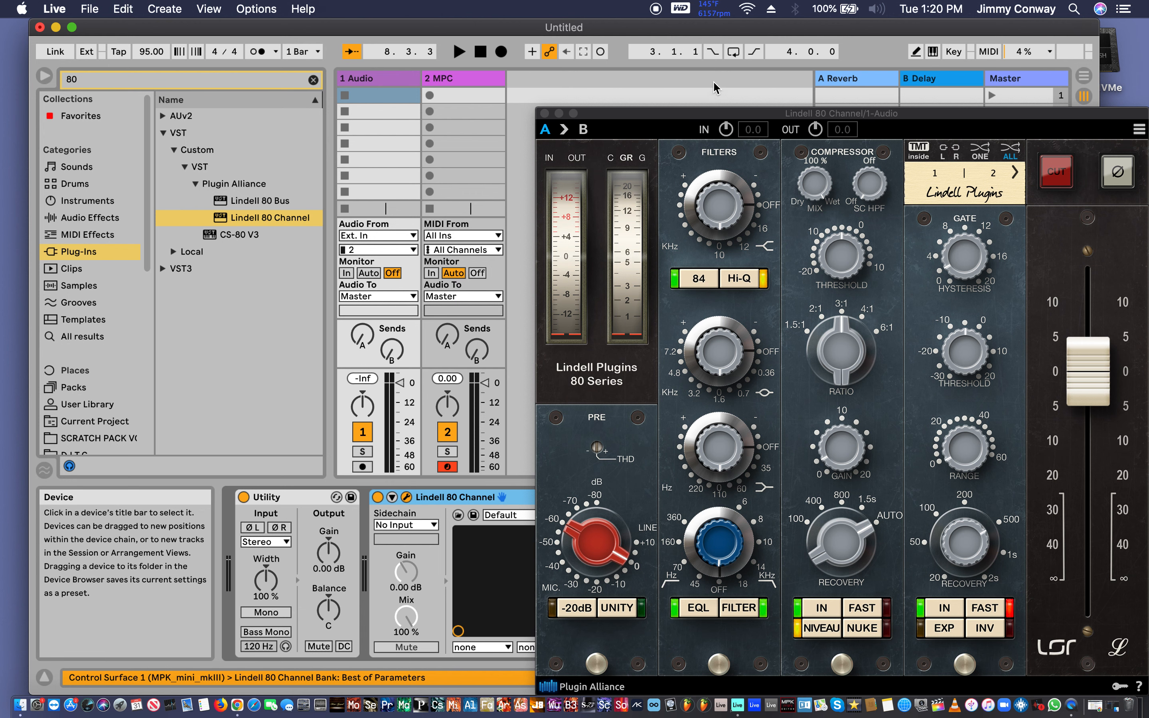
Compare the Lindell 80 Channel's filter section with its 84 mode off and on, leaving the mode on.
{"action": "left_click", "coordinate": [714, 115]}
{"action": "left_click_drag", "start_coordinate": [715, 115], "coordinate": [610, 49]}
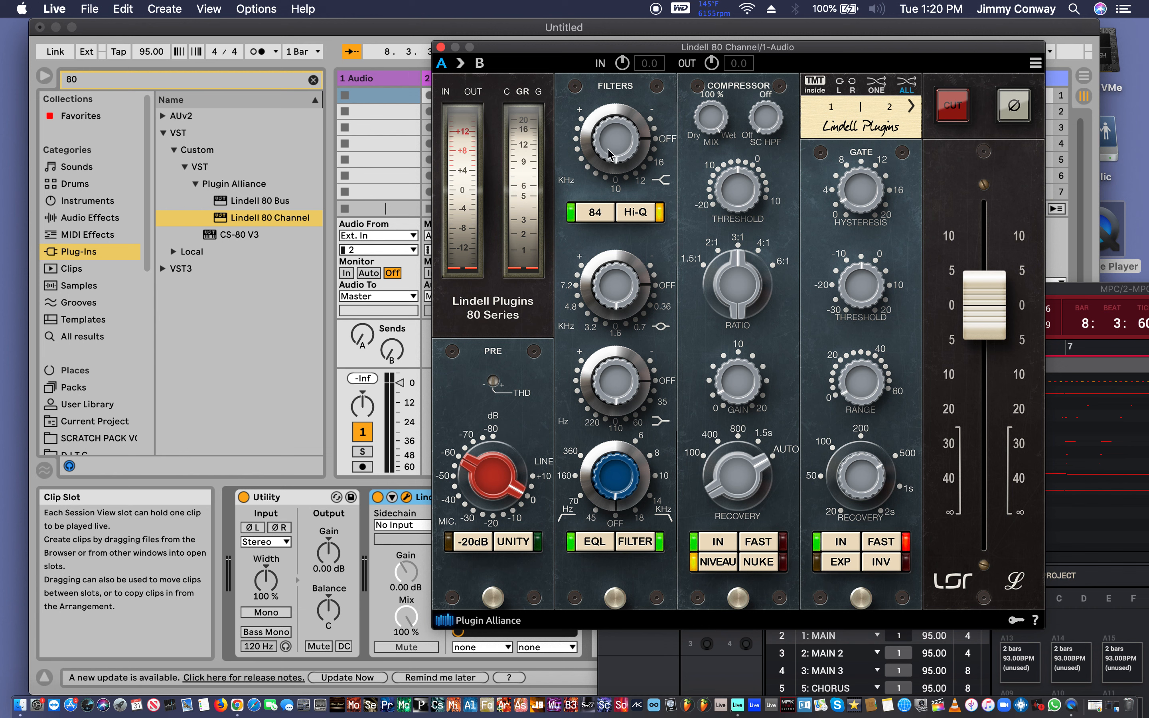
{"action": "left_click", "coordinate": [591, 212]}
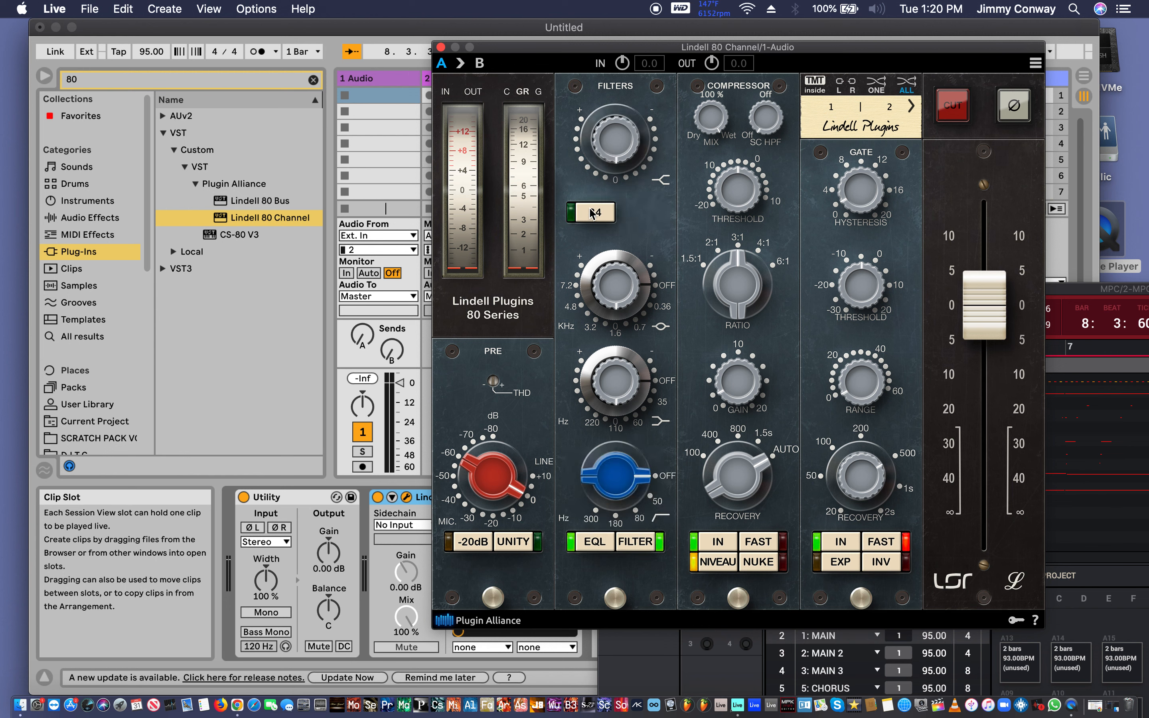
{"action": "left_click", "coordinate": [599, 217]}
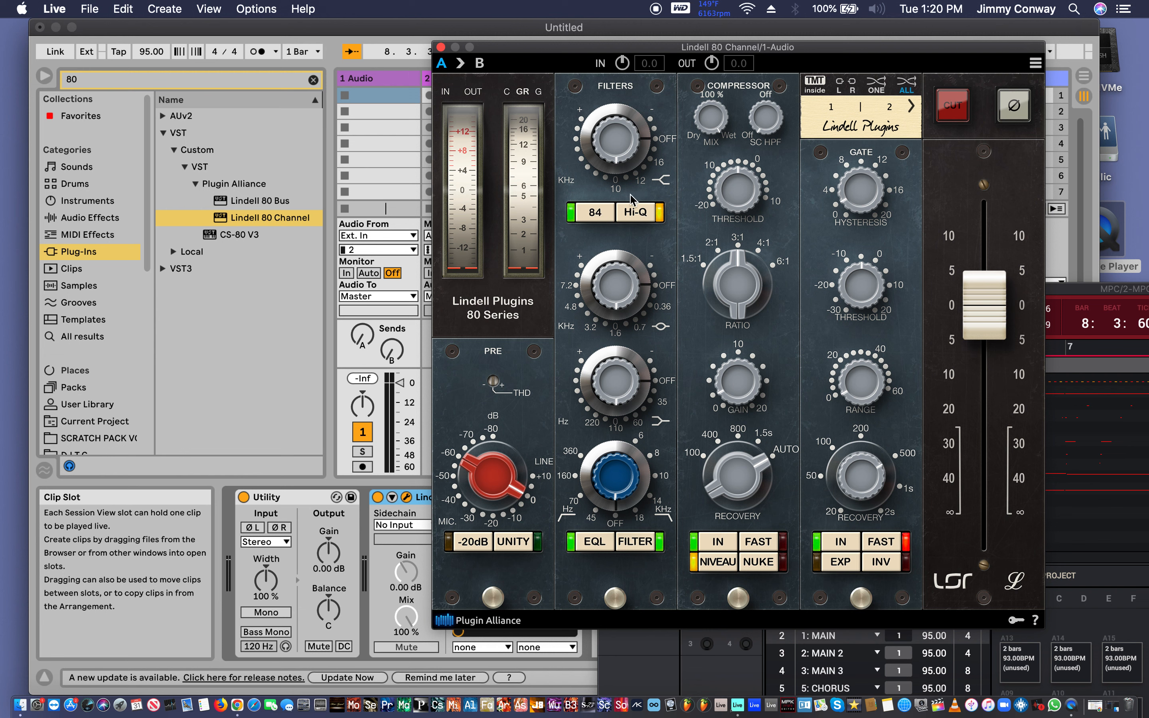
{"action": "left_click", "coordinate": [595, 212]}
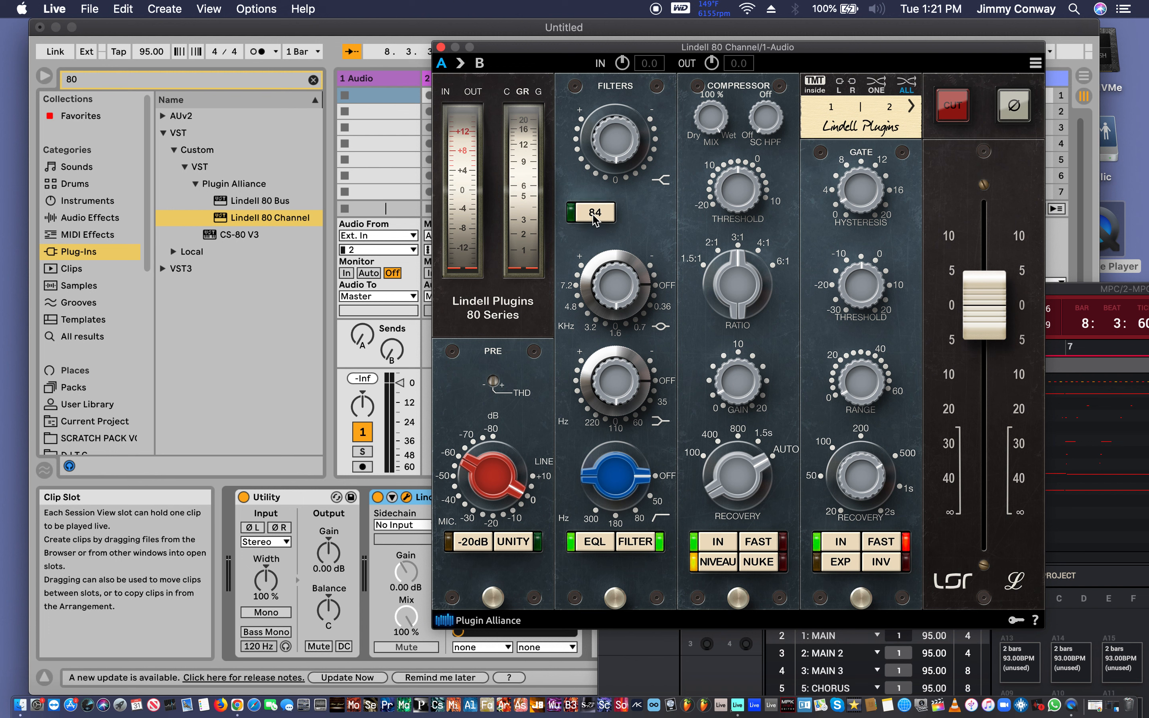
{"action": "left_click", "coordinate": [594, 219]}
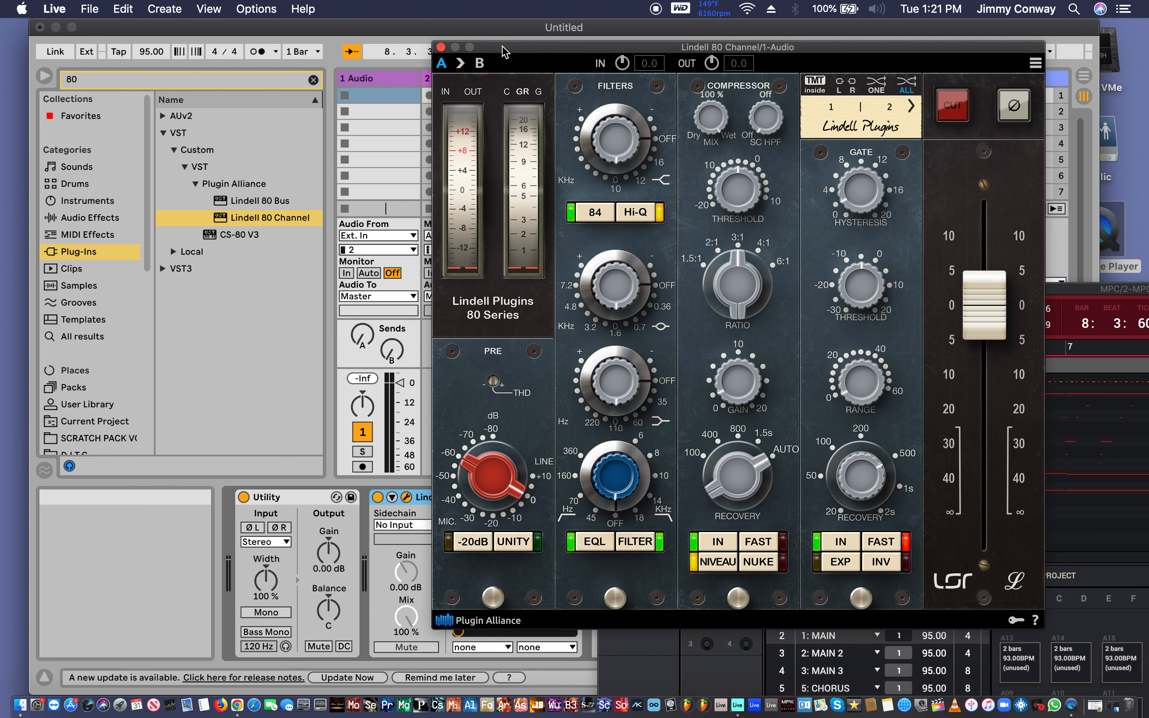
Move the Lindell 80 Channel window off the tracks and reopen the MPC plug-in window from the 2 MPC track.
{"action": "left_click_drag", "start_coordinate": [503, 51], "coordinate": [571, 141]}
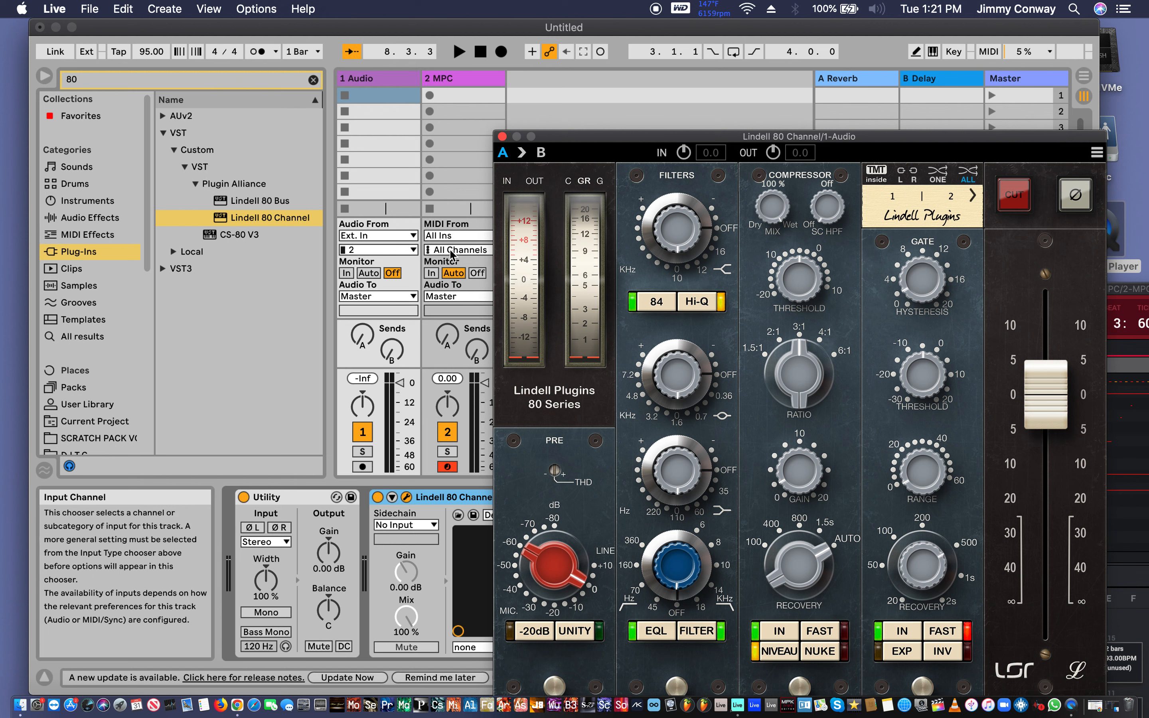
{"action": "left_click", "coordinate": [460, 88]}
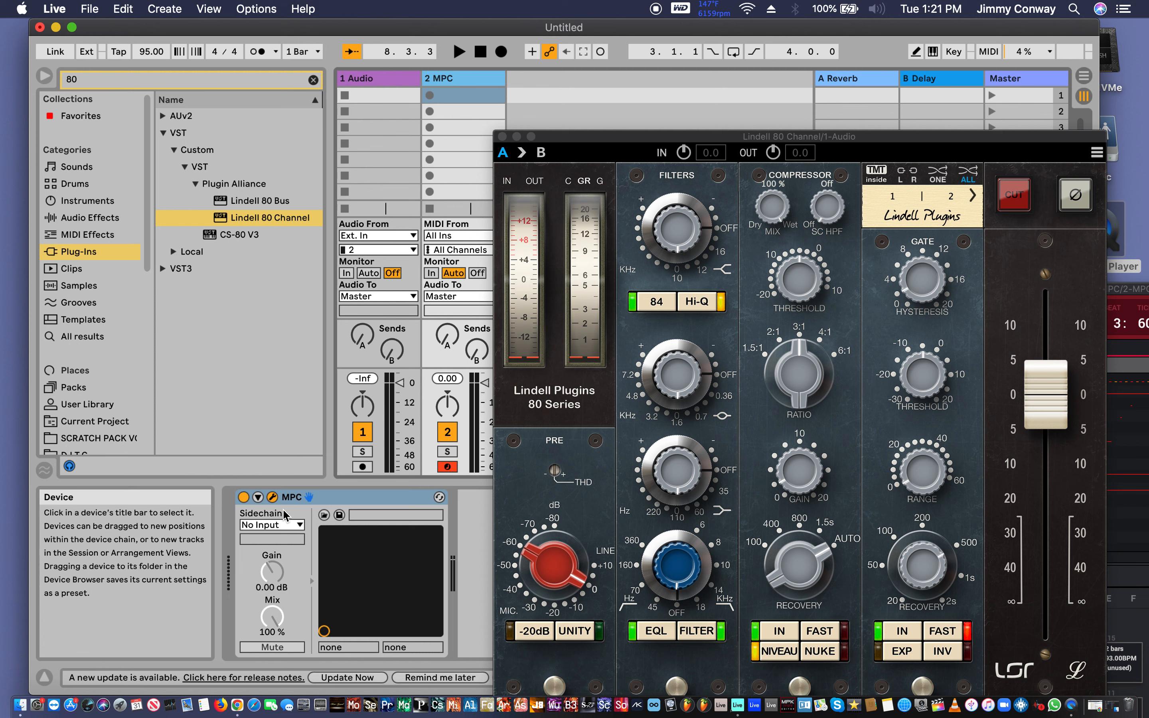
{"action": "left_click", "coordinate": [271, 504]}
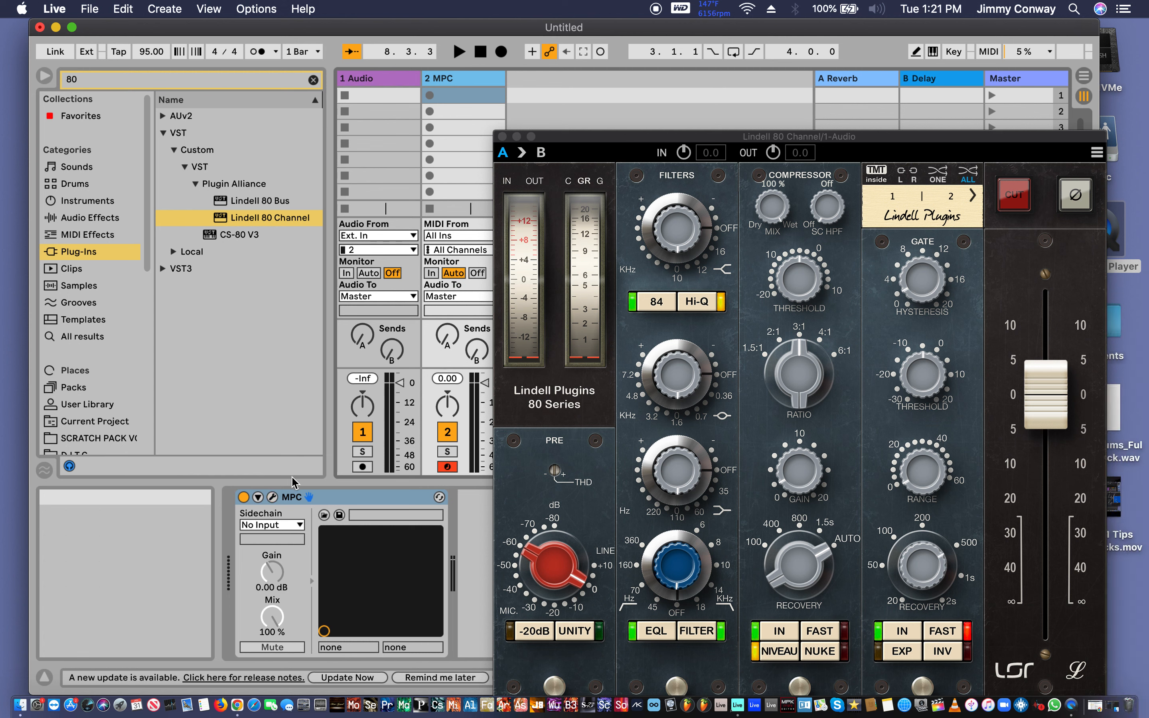
{"action": "left_click", "coordinate": [271, 499]}
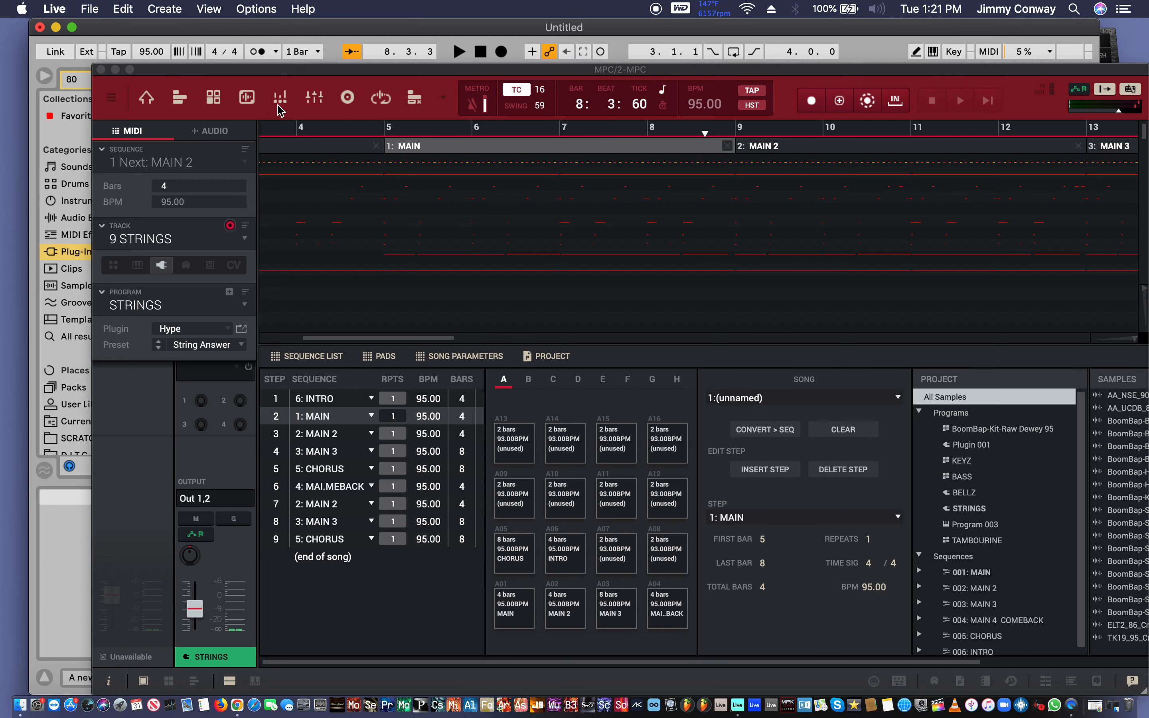
Show the MPC channel mixer, play the MAIN sequence briefly, and enlarge the mixer to show every program's inserts and outputs.
{"action": "left_click", "coordinate": [309, 95]}
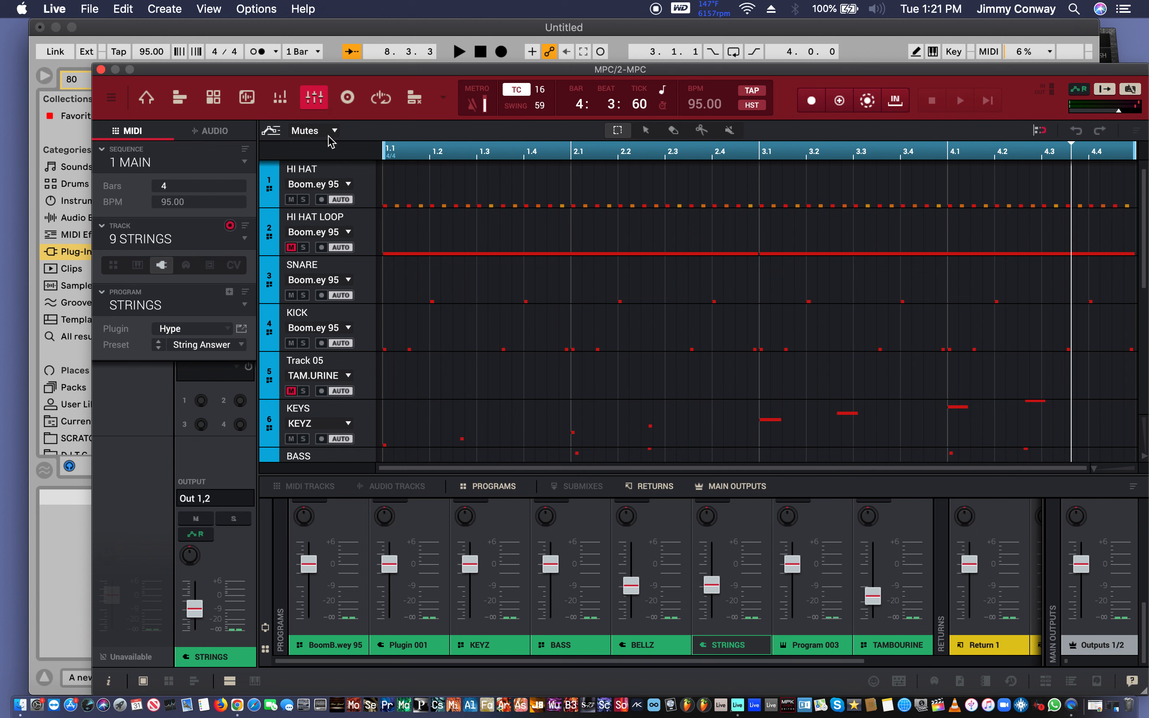
{"action": "key", "text": "space"}
{"action": "key", "text": "space"}
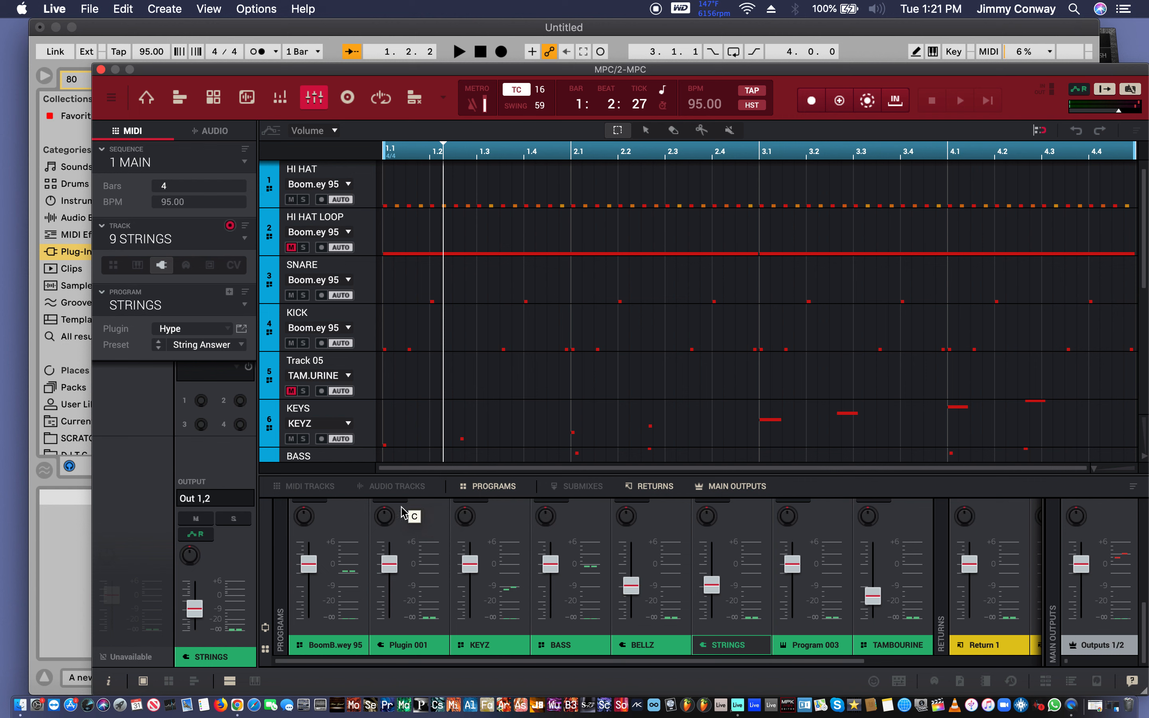
{"action": "left_click_drag", "start_coordinate": [562, 474], "coordinate": [578, 275]}
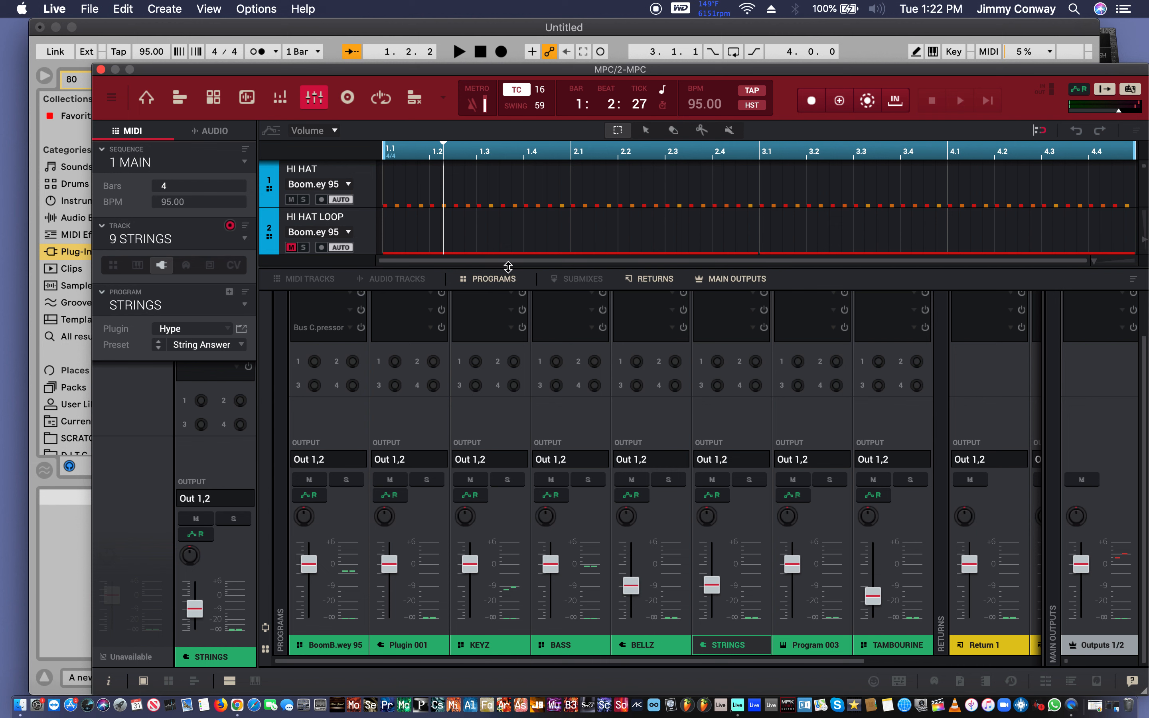
{"action": "left_click", "coordinate": [468, 265]}
{"action": "left_click_drag", "start_coordinate": [477, 266], "coordinate": [476, 217]}
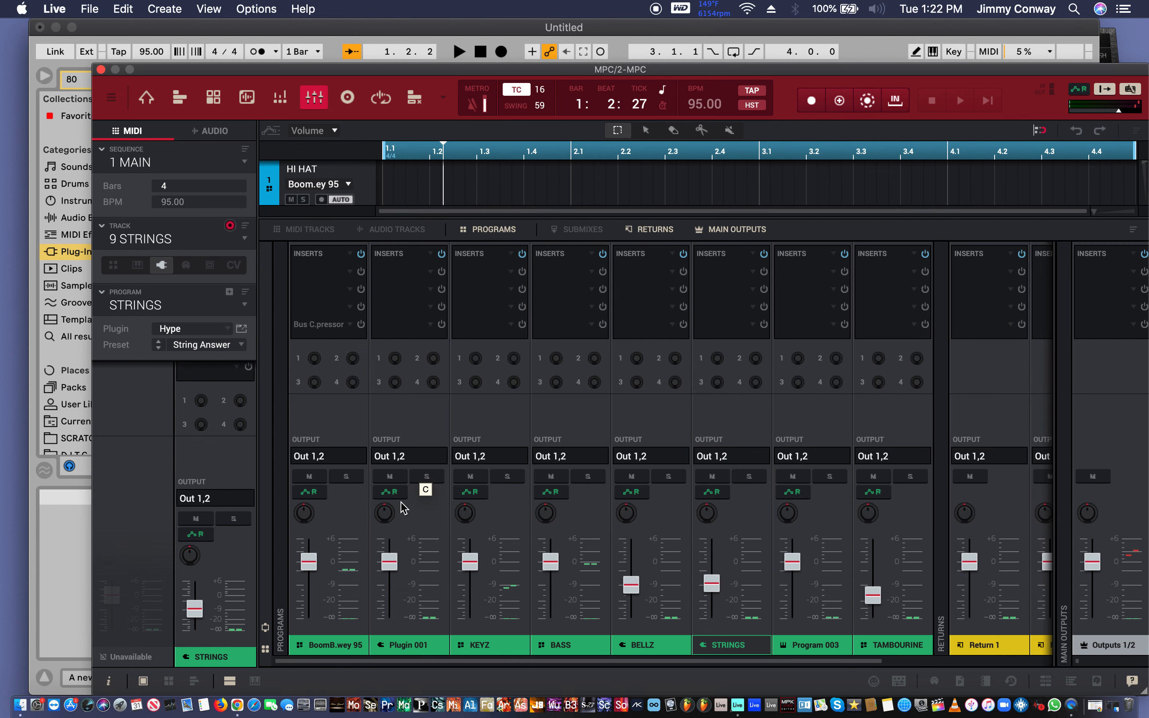
{"action": "scroll", "coordinate": [402, 507], "scroll_direction": "right", "scroll_amount": 3}
{"action": "scroll", "coordinate": [401, 502], "scroll_direction": "left", "scroll_amount": 1}
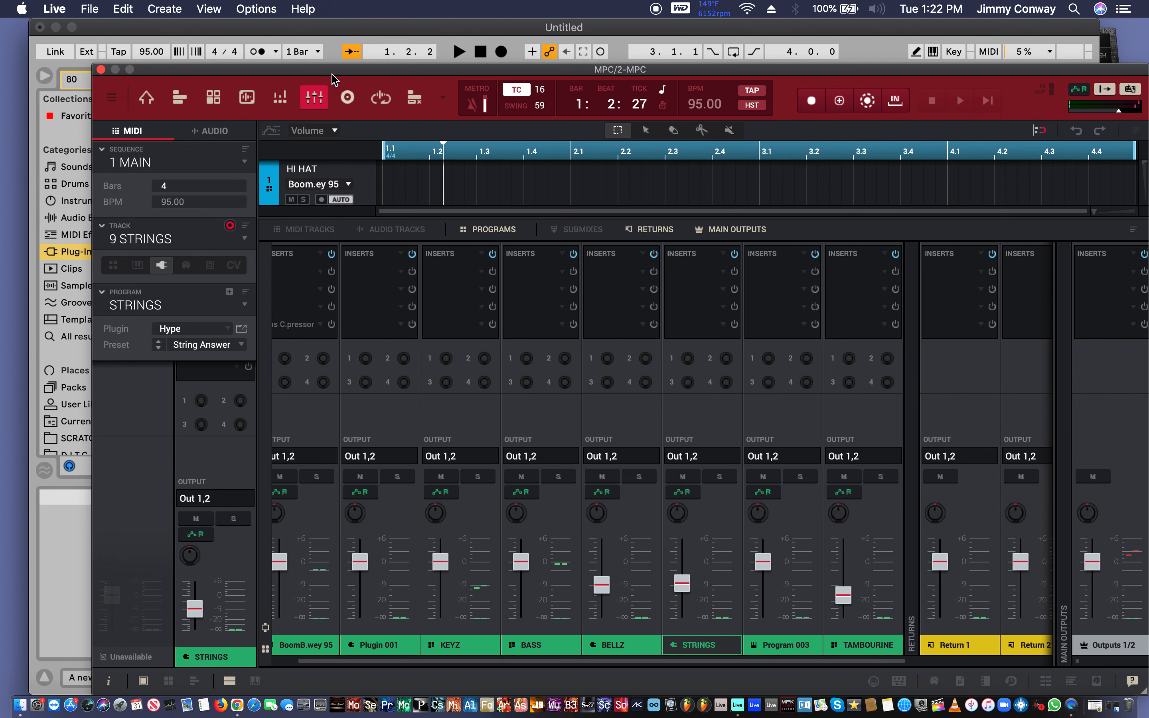
Switch the MPC to the grid view and choose the HI HAT track to show the drum program's pad mixer.
{"action": "left_click", "coordinate": [285, 98]}
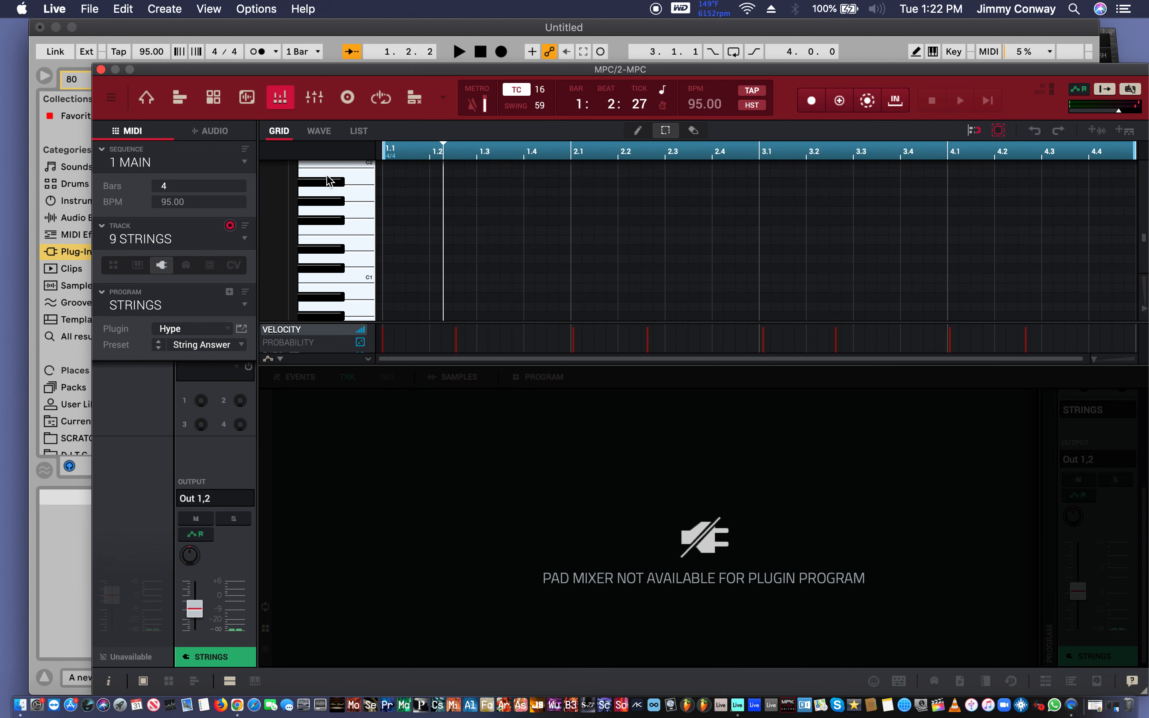
{"action": "left_click", "coordinate": [172, 239]}
{"action": "scroll", "coordinate": [167, 268], "scroll_direction": "up", "scroll_amount": 3}
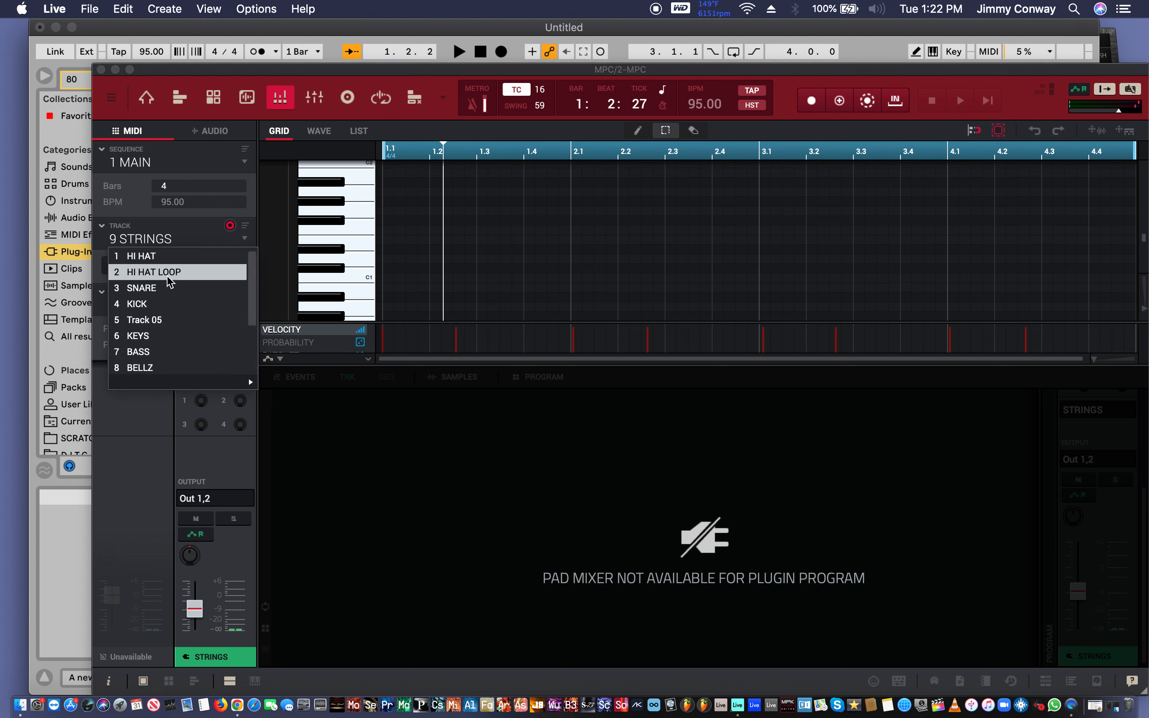
{"action": "left_click", "coordinate": [163, 257]}
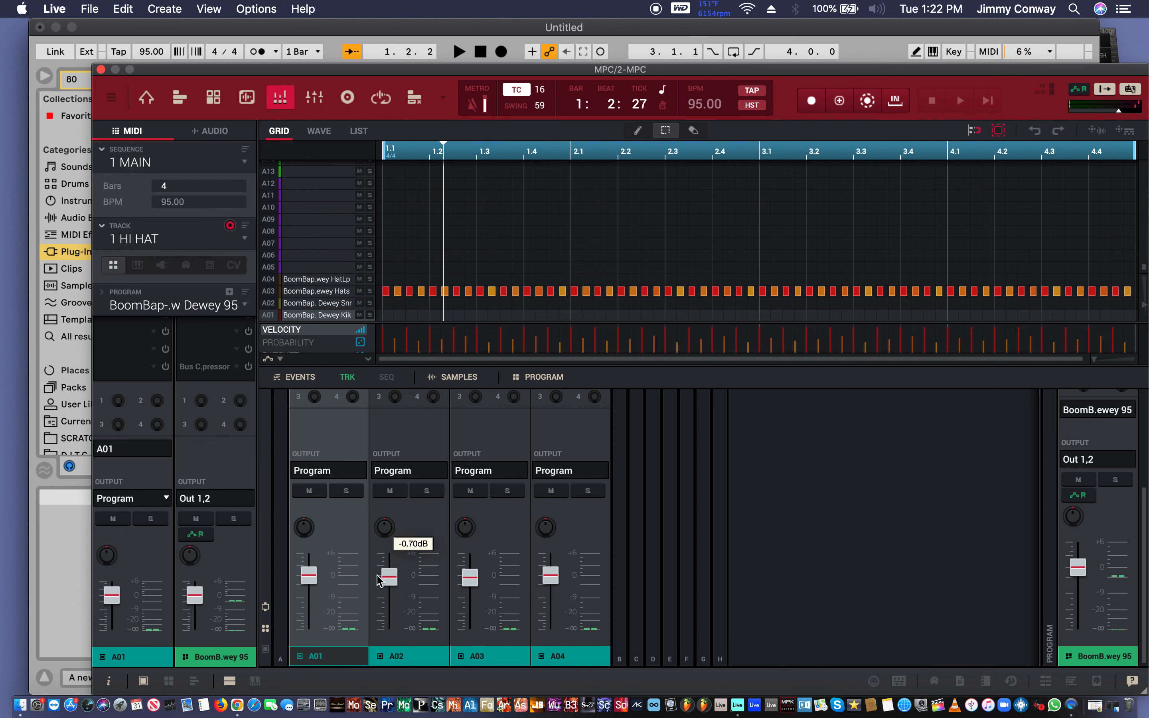
Play the sequence, audition drum pads A01 and A02 soloed, then clear the solos and stop playback.
{"action": "key", "text": "space"}
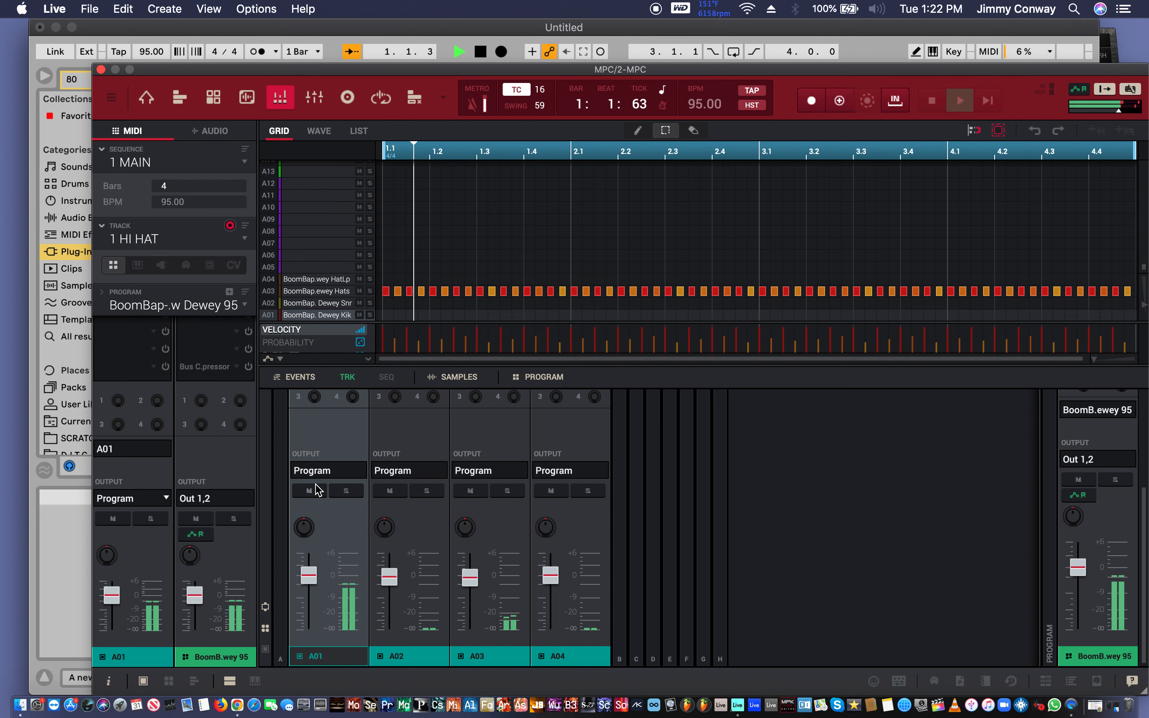
{"action": "left_click", "coordinate": [360, 492]}
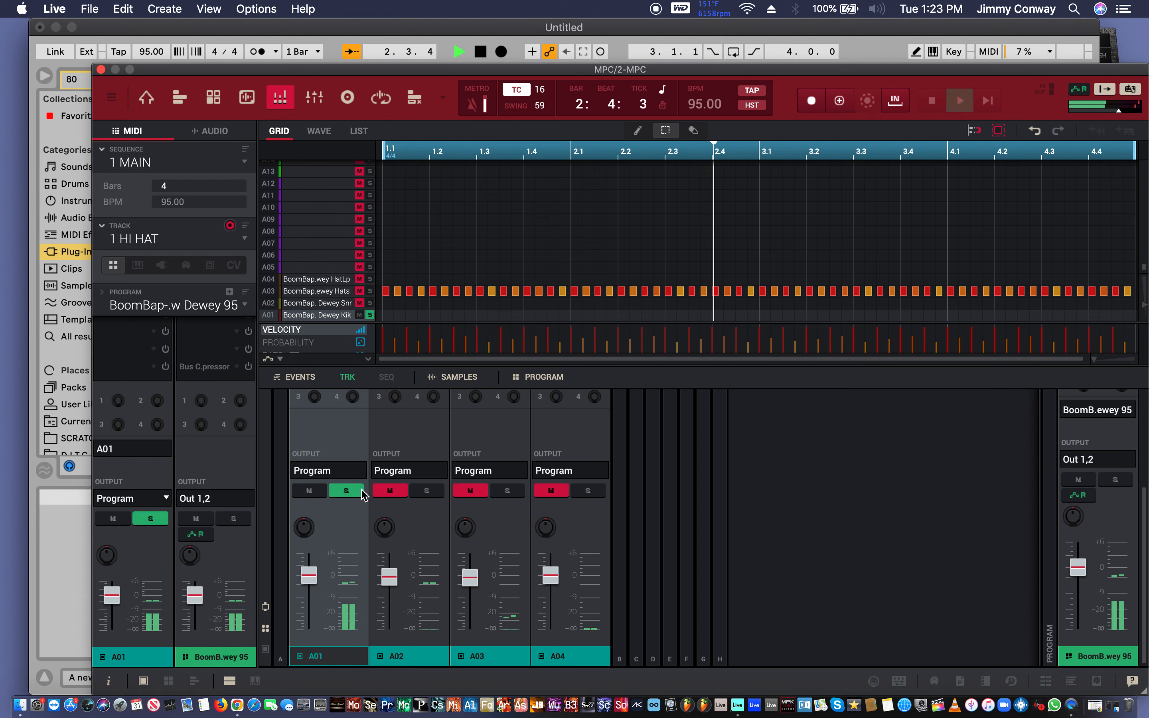
{"action": "left_click", "coordinate": [427, 491]}
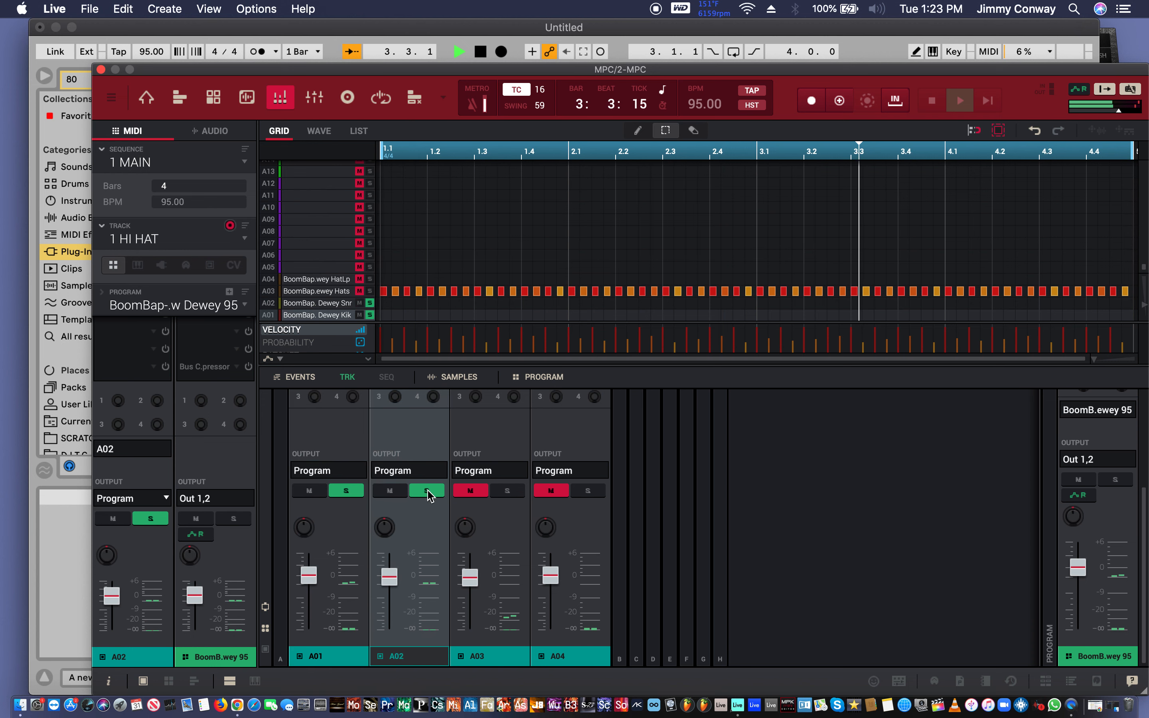
{"action": "left_click", "coordinate": [427, 492]}
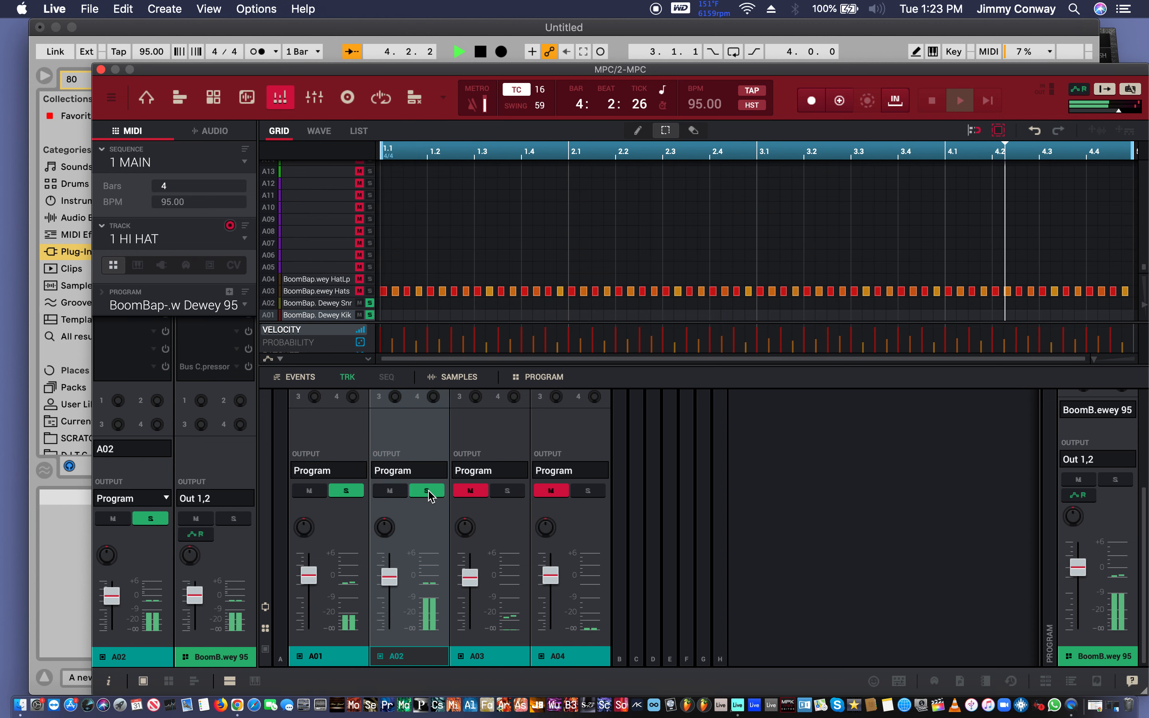
{"action": "left_click", "coordinate": [347, 491]}
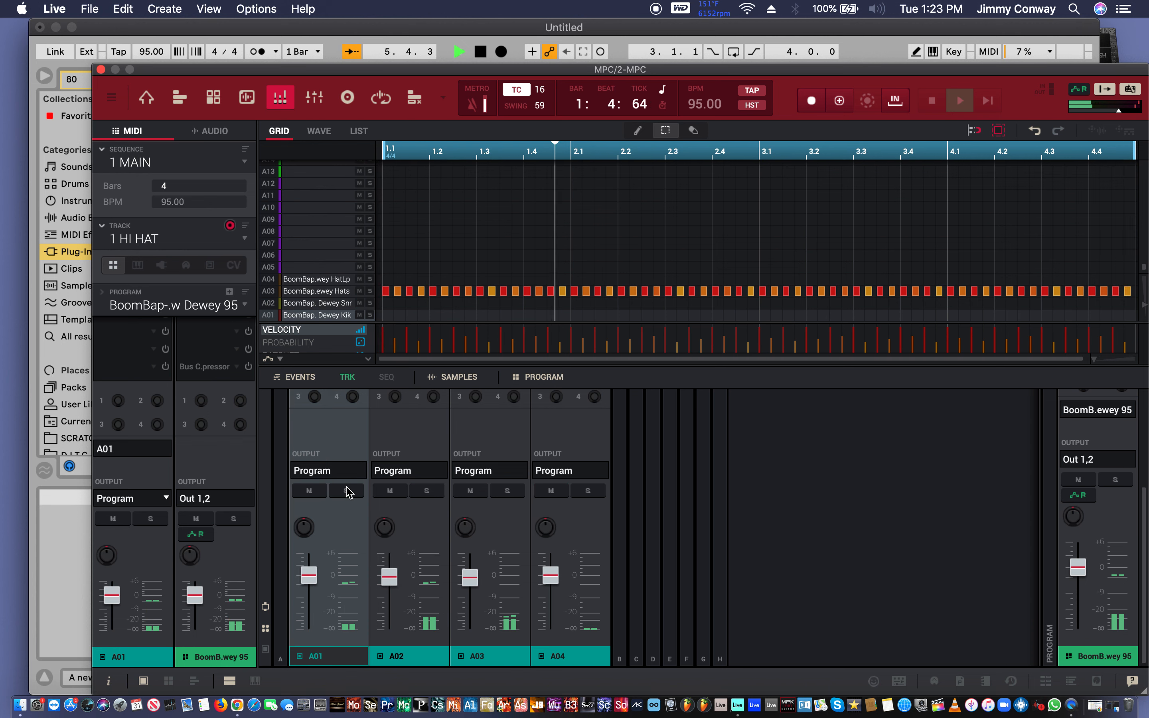
{"action": "key", "text": "space"}
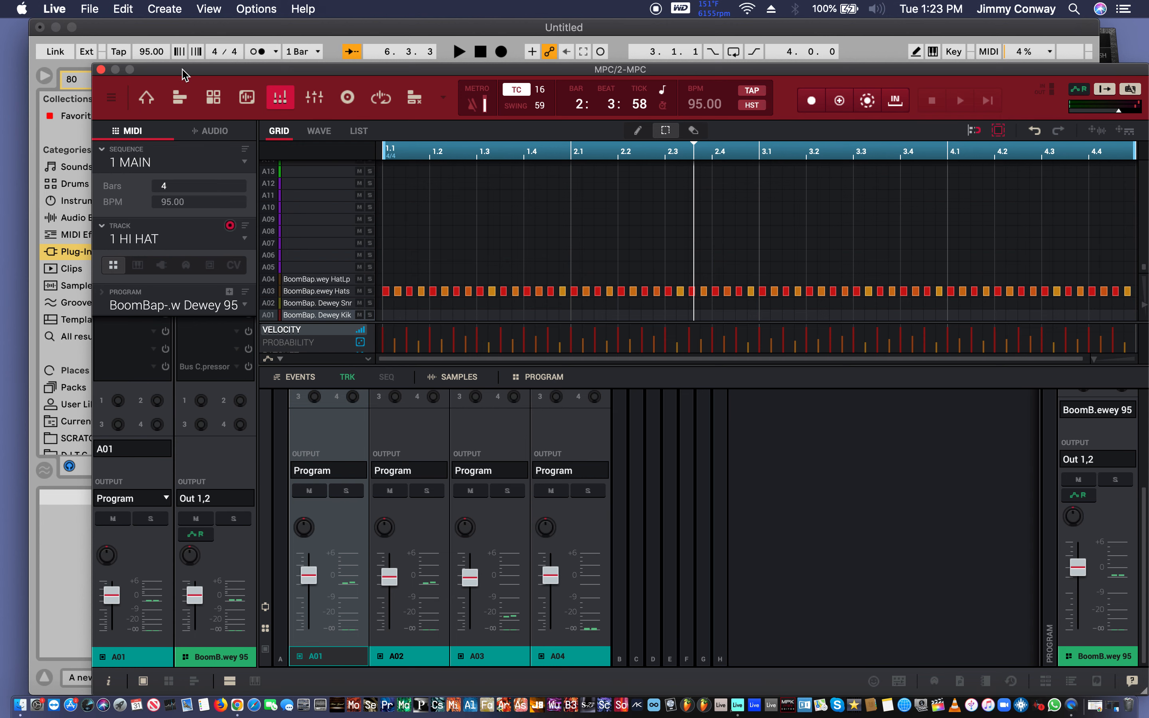
Move the MPC window off the tracks and set 1 Audio's input to 2-MPC, Output 3,4-MPC, with monitoring on In.
{"action": "left_click_drag", "start_coordinate": [185, 70], "coordinate": [537, 493]}
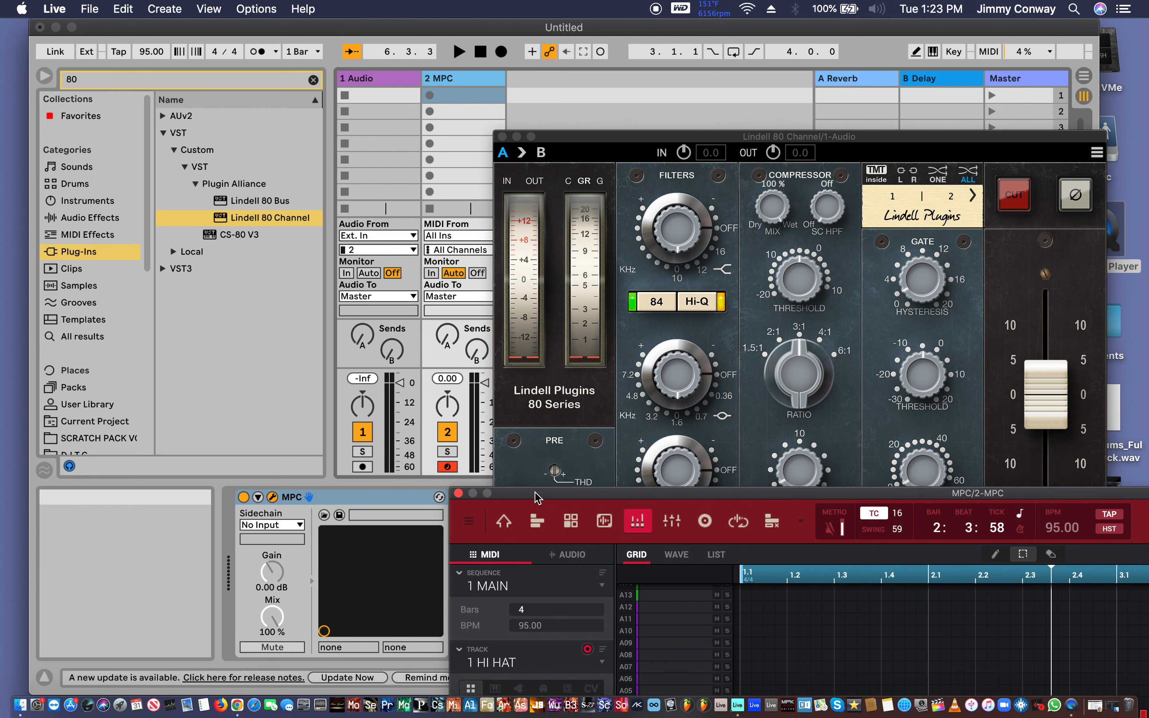
{"action": "left_click", "coordinate": [362, 76]}
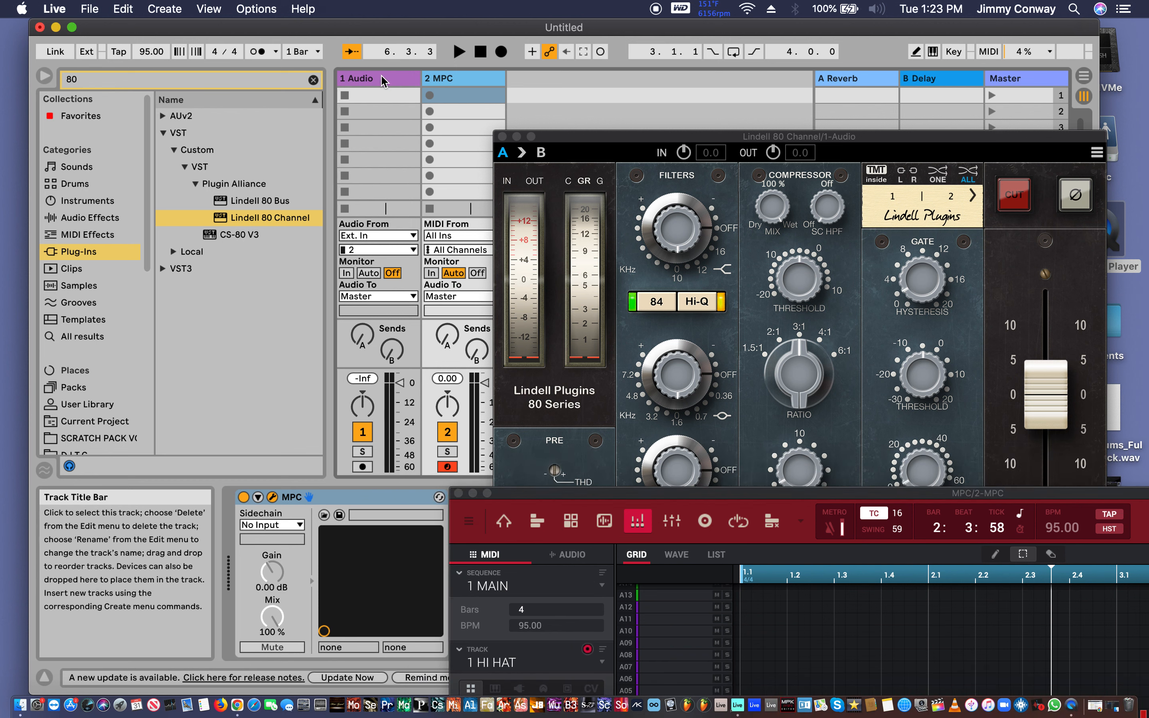
{"action": "left_click", "coordinate": [382, 80]}
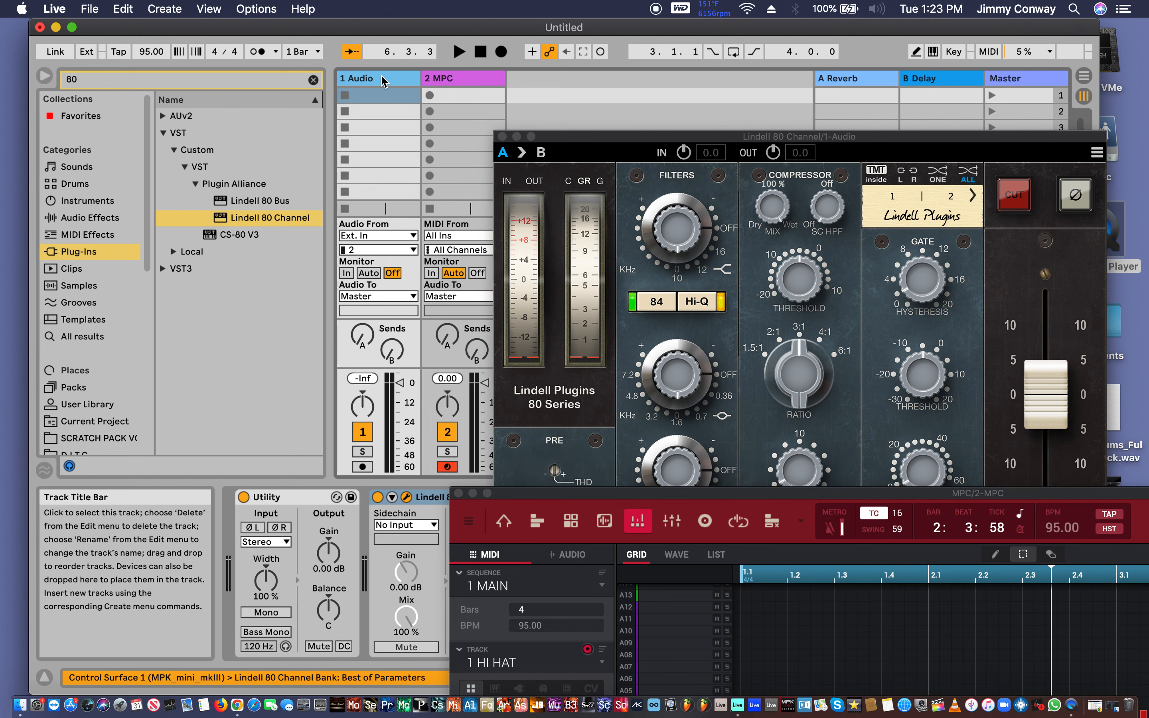
{"action": "left_click", "coordinate": [374, 237]}
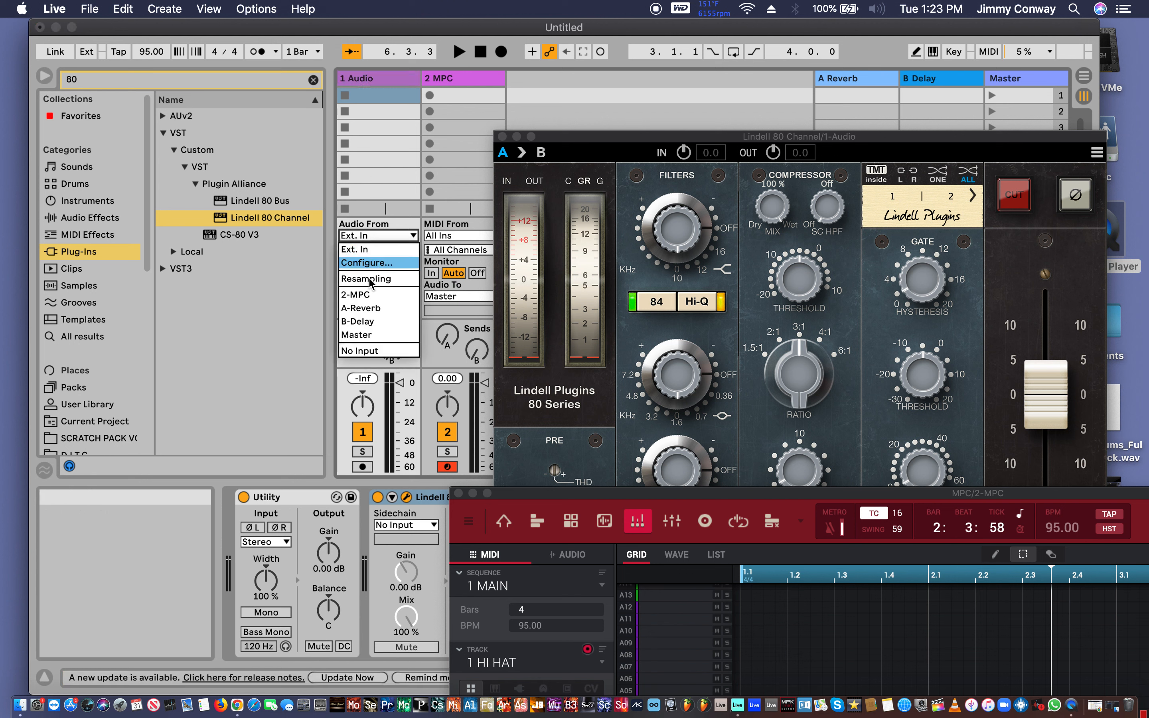
{"action": "left_click", "coordinate": [365, 295]}
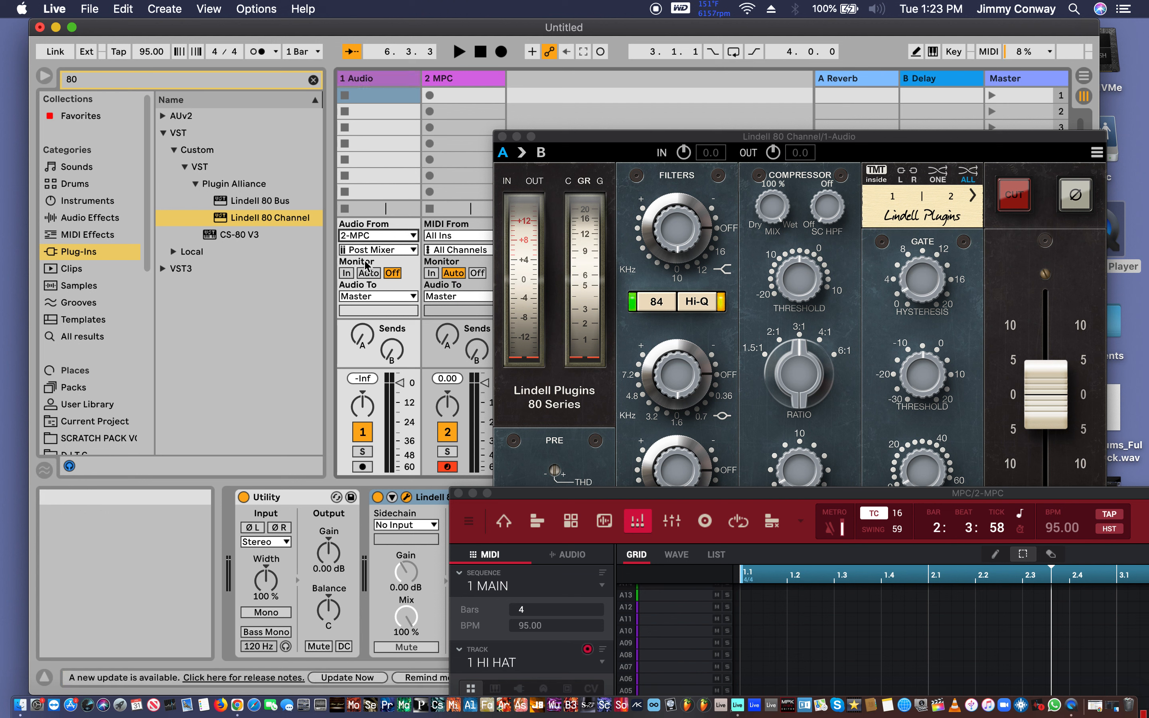
{"action": "left_click", "coordinate": [369, 250]}
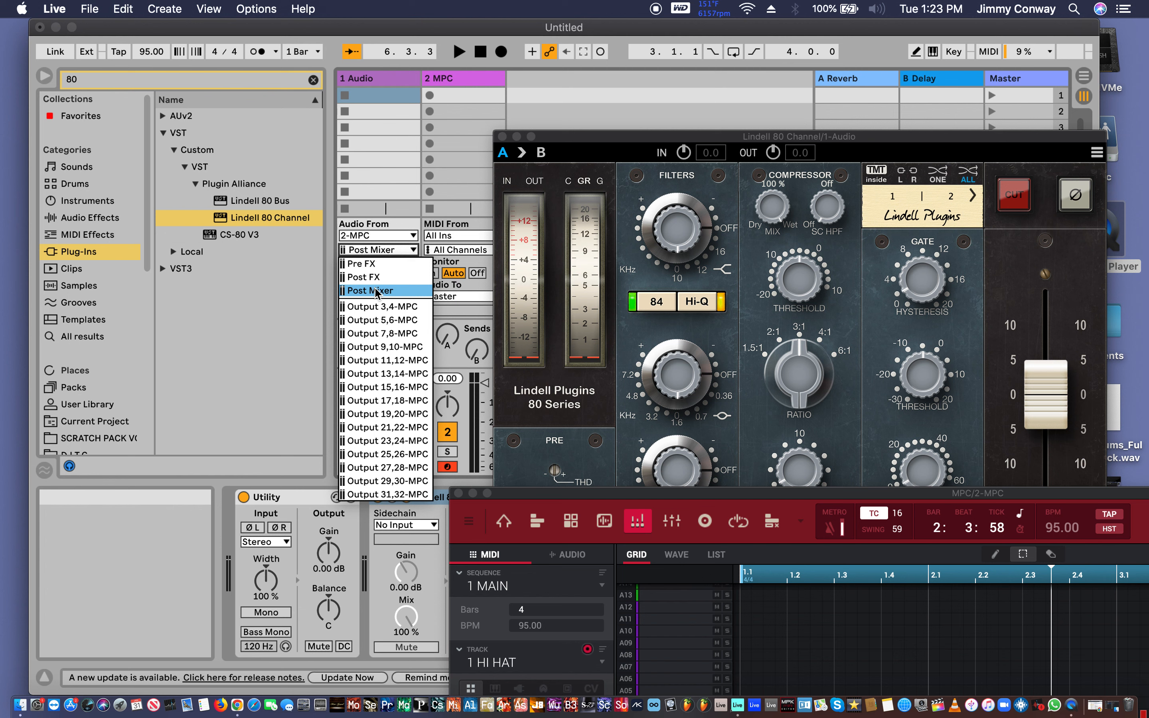
{"action": "left_click", "coordinate": [377, 307]}
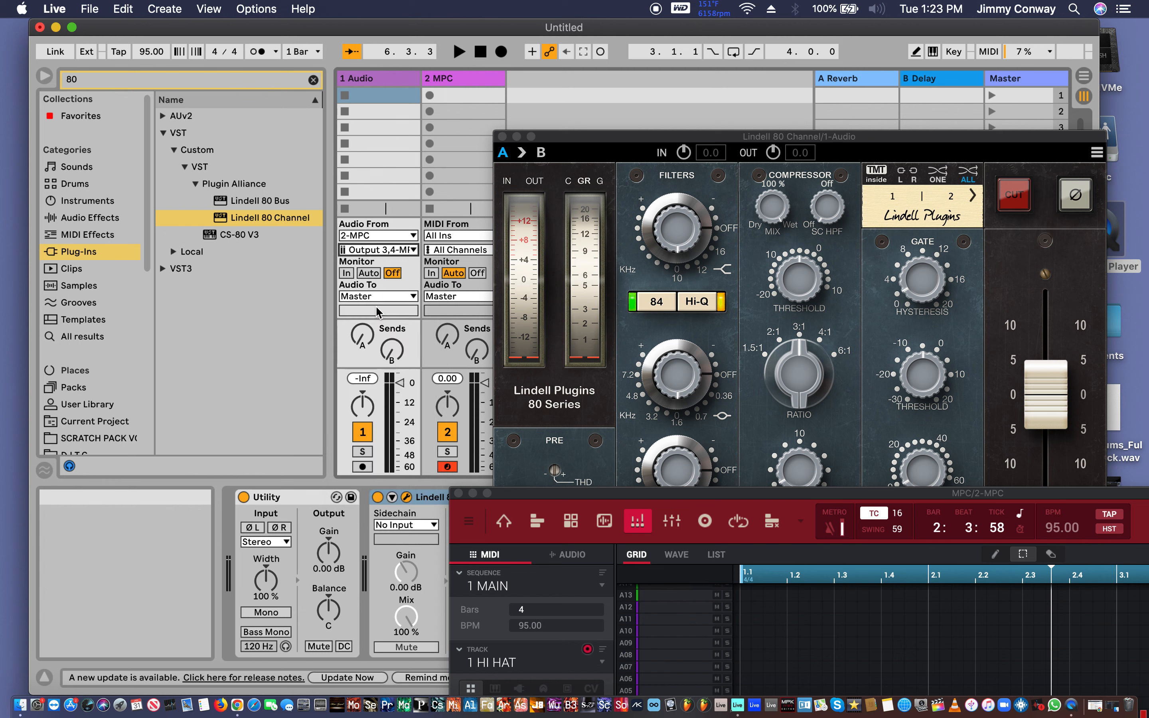
{"action": "left_click", "coordinate": [346, 273]}
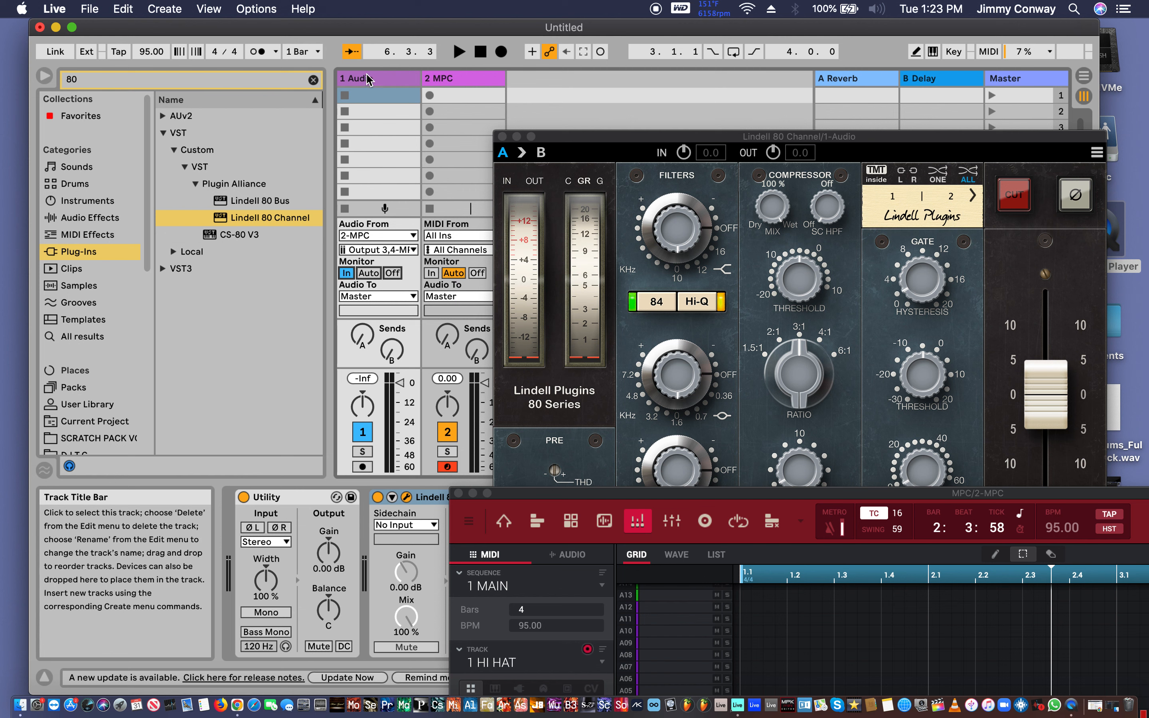
Duplicate the 1 Audio track twice and close the Lindell 80 Channel windows covering the session.
{"action": "left_click", "coordinate": [395, 85]}
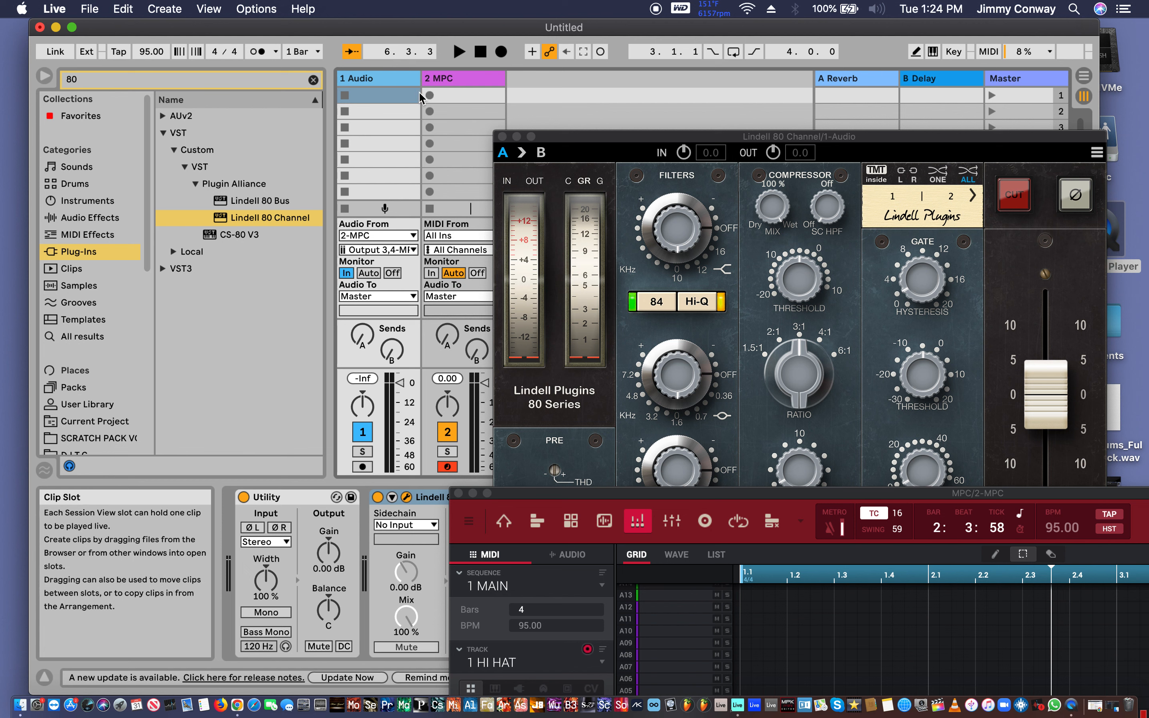
{"action": "key", "text": "super+d"}
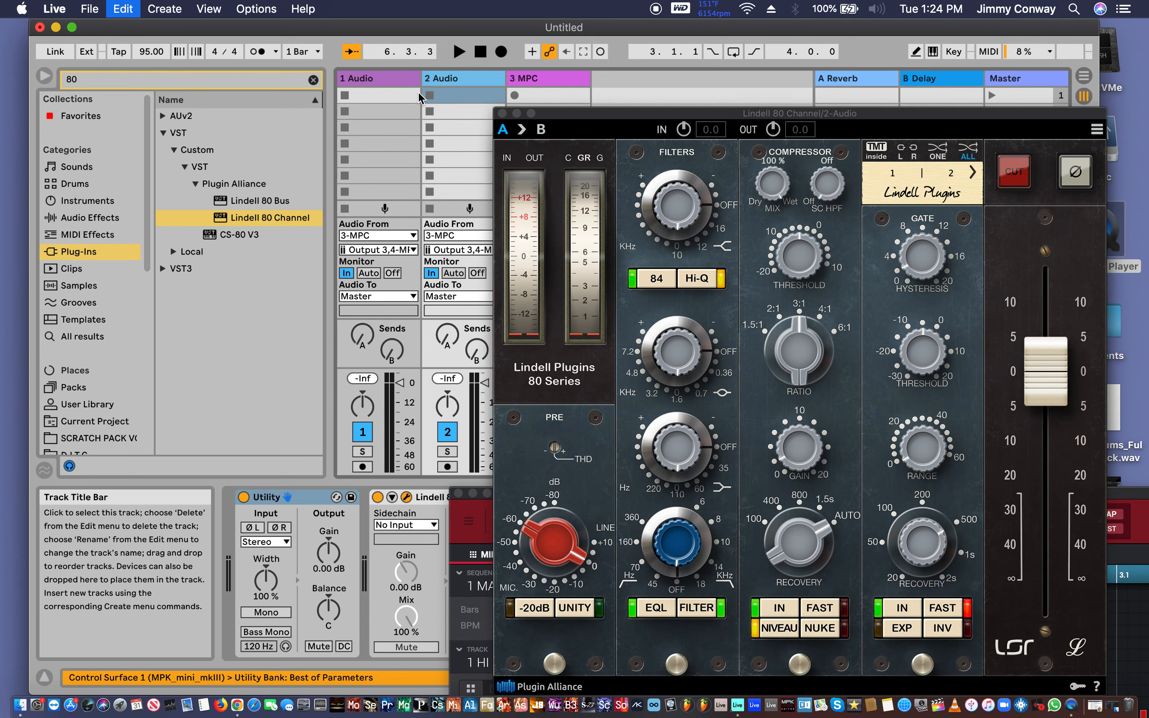
{"action": "key", "text": "super+d"}
{"action": "left_click", "coordinate": [425, 83]}
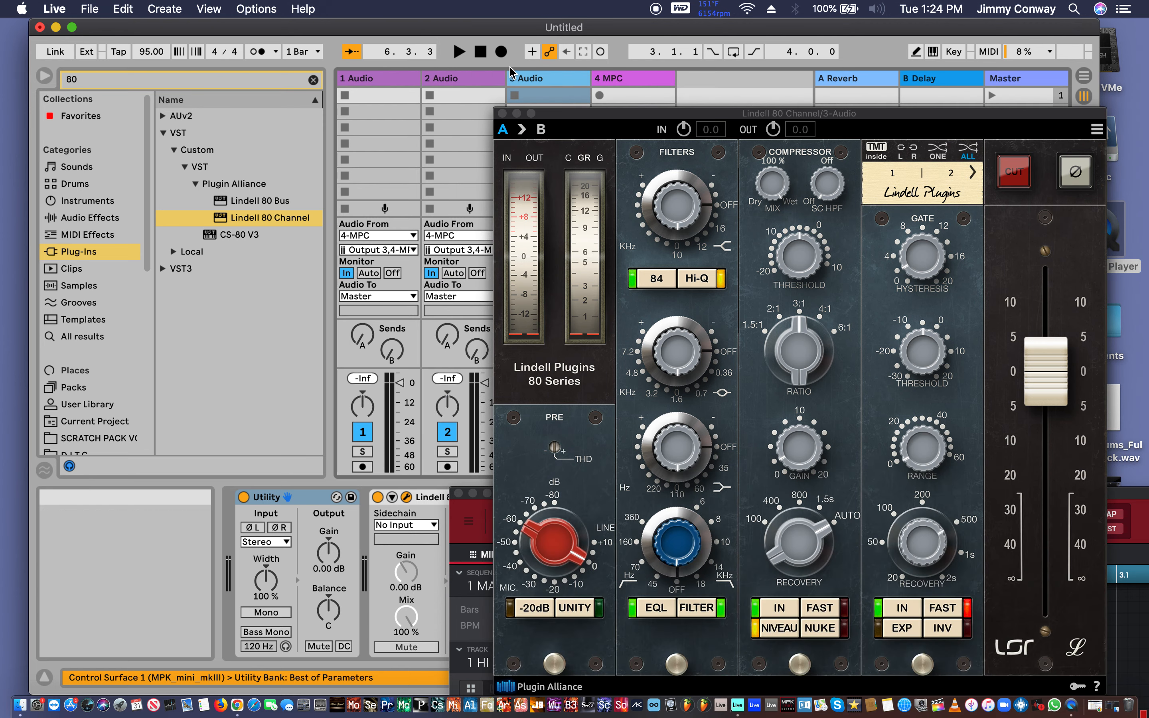
{"action": "left_click", "coordinate": [502, 114]}
{"action": "left_click", "coordinate": [501, 135]}
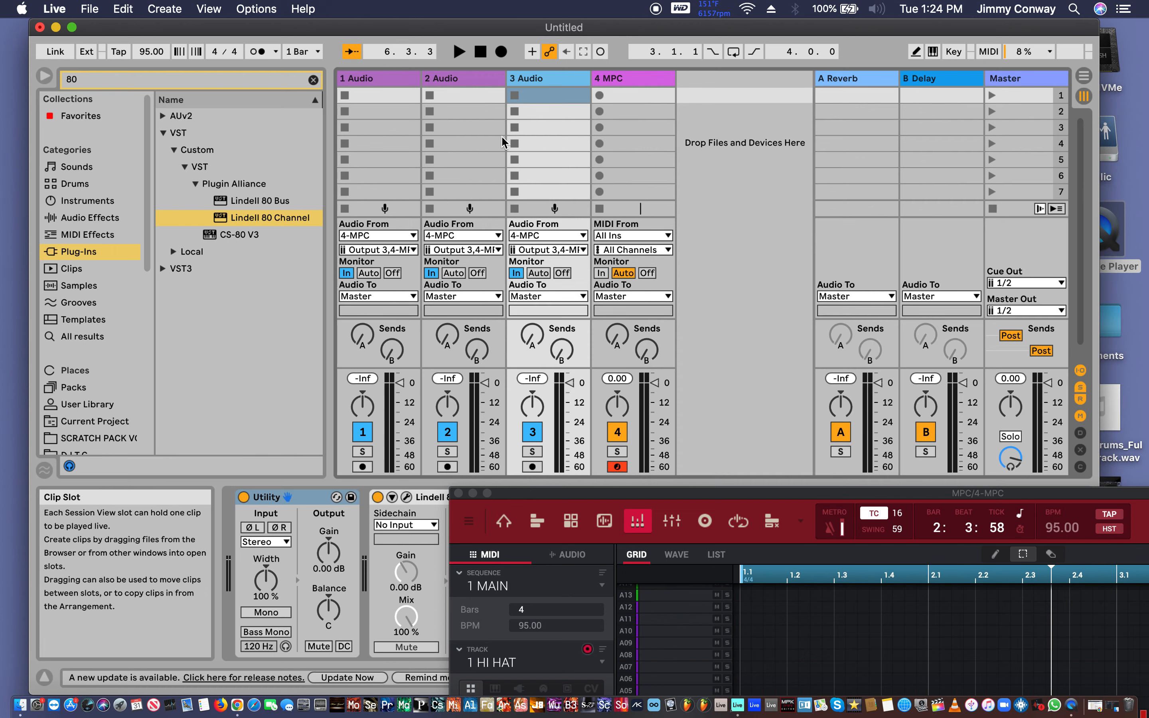
Duplicate the 3 Audio track seven more times to make ten audio tracks ahead of the MPC track.
{"action": "key", "text": "super+d"}
{"action": "key", "text": "super+d"}
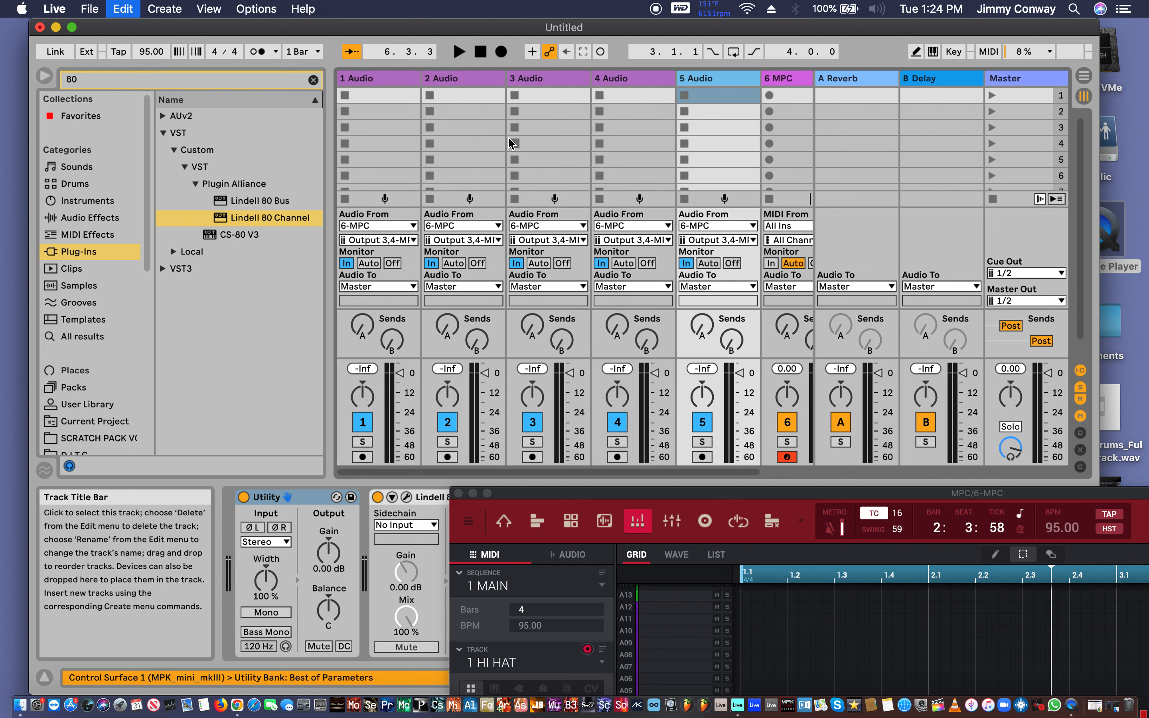
{"action": "key", "text": "super+d"}
{"action": "key", "text": "super+d"}
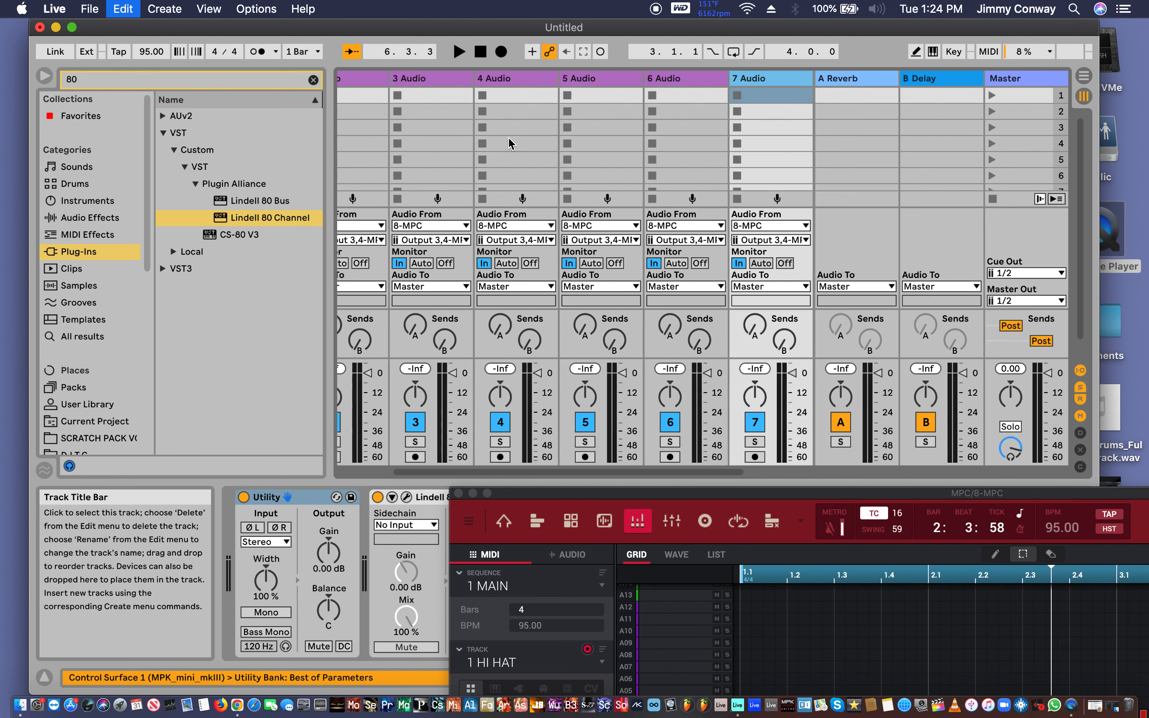
{"action": "key", "text": "super+d"}
{"action": "key", "text": "super+d"}
{"action": "key", "text": "super+d"}
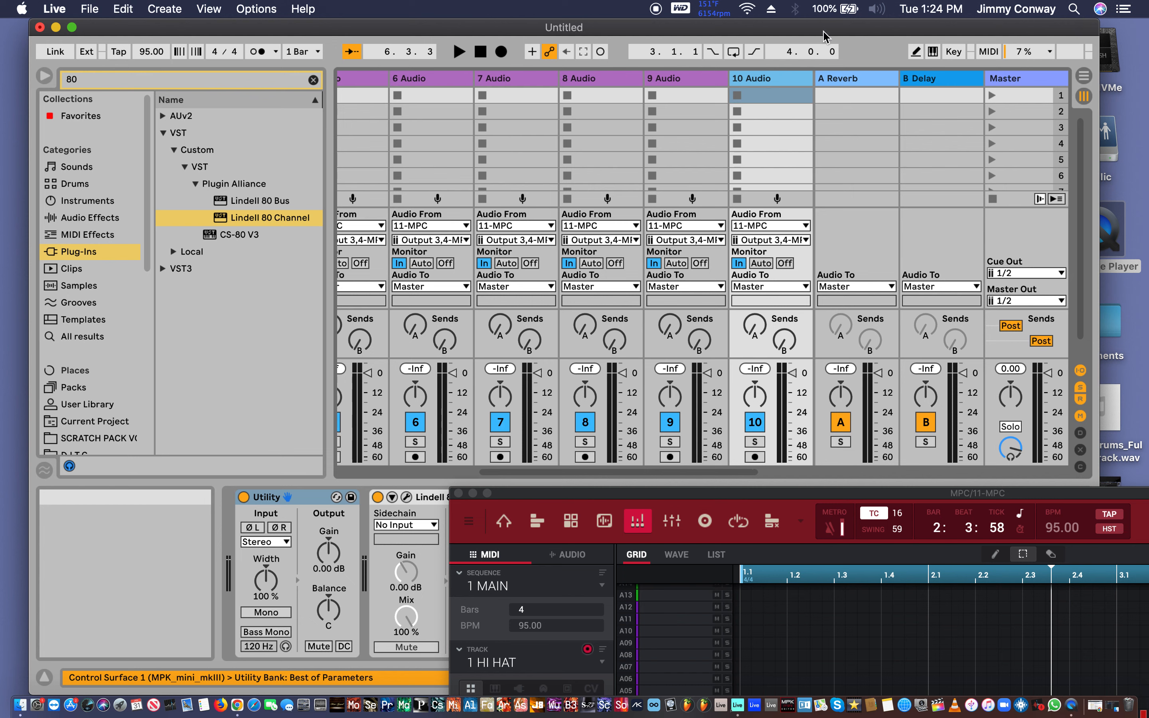
Narrow the Reverb and Delay return tracks and the 11 MPC track to make room for the audio tracks.
{"action": "left_click_drag", "start_coordinate": [814, 75], "coordinate": [964, 87]}
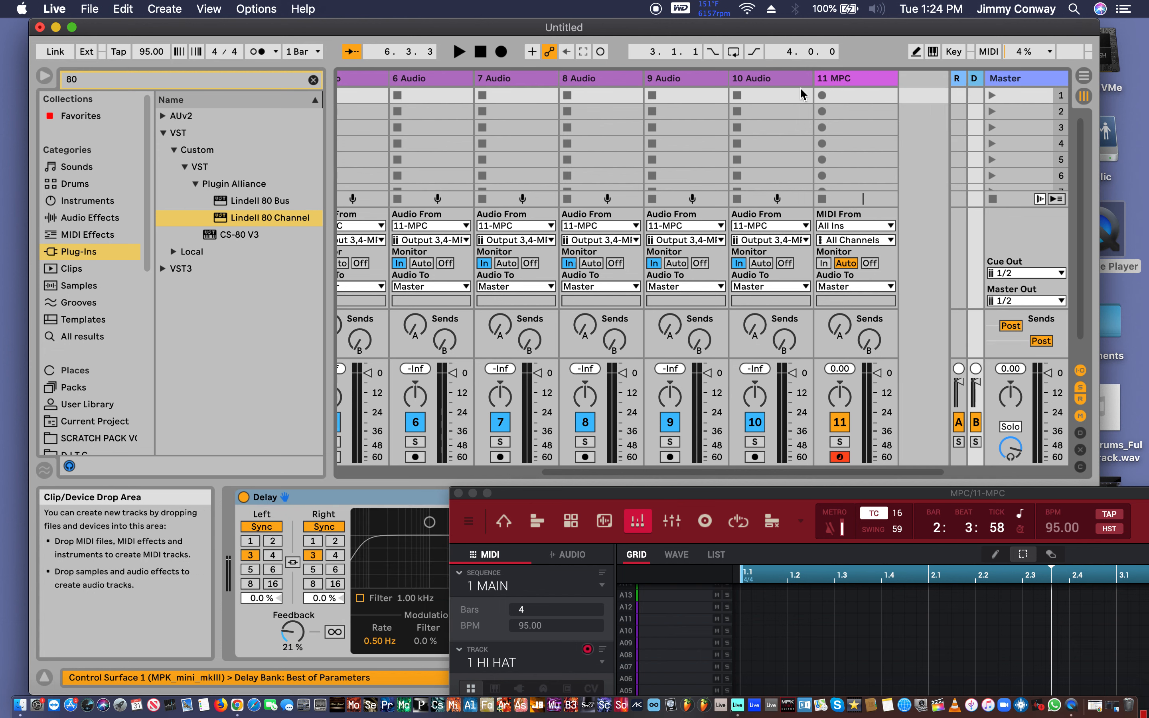
{"action": "left_click", "coordinate": [817, 80]}
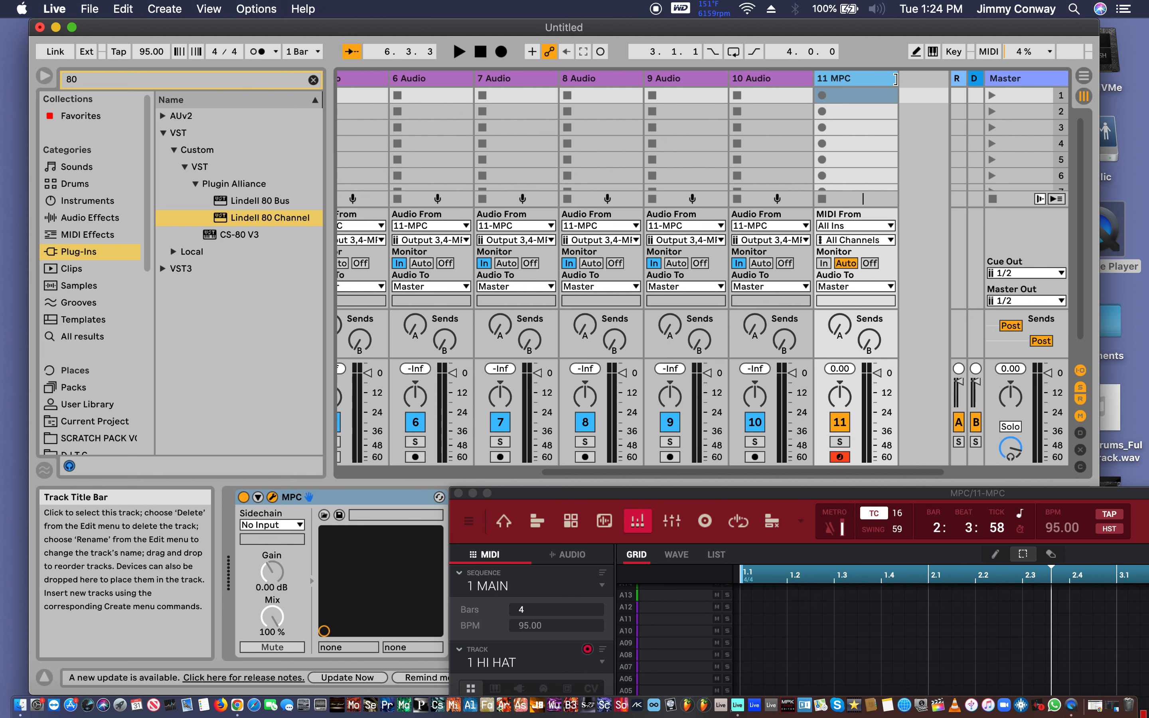
{"action": "left_click_drag", "start_coordinate": [895, 78], "coordinate": [854, 76]}
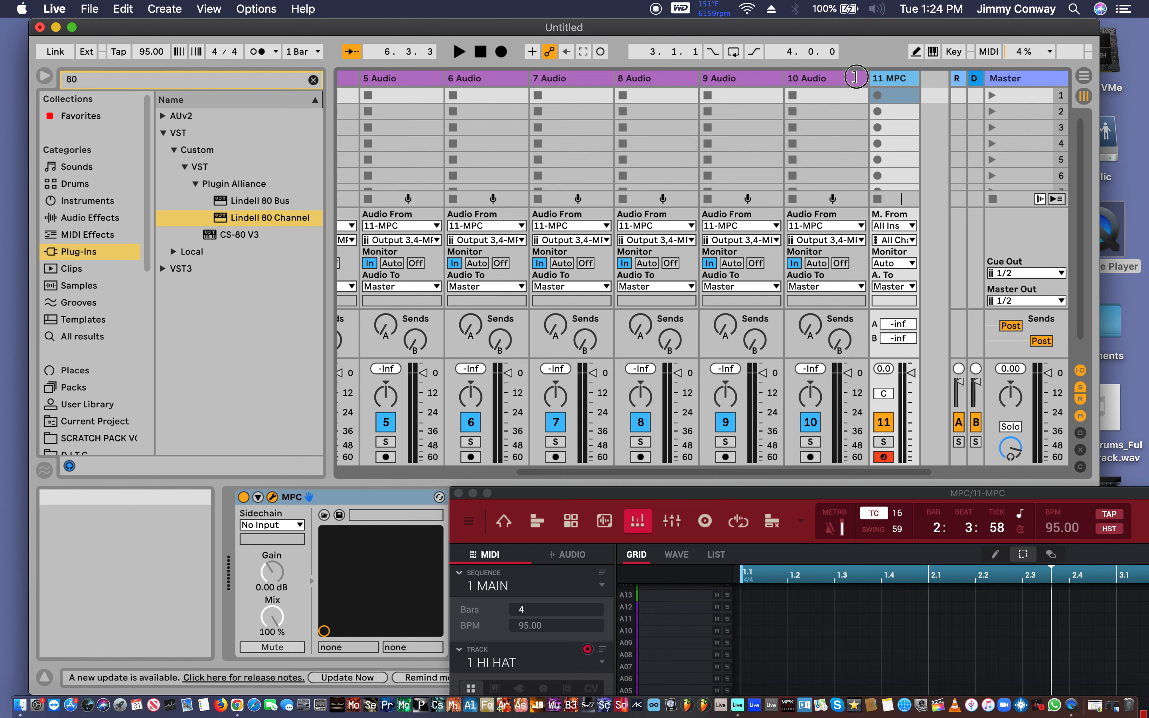
Set the input channels of audio tracks 2, 3 and 4 to MPC outputs 5,6, 7,8 and 9,10 respectively.
{"action": "scroll", "coordinate": [641, 162], "scroll_direction": "left", "scroll_amount": 5}
{"action": "scroll", "coordinate": [642, 162], "scroll_direction": "down", "scroll_amount": 1}
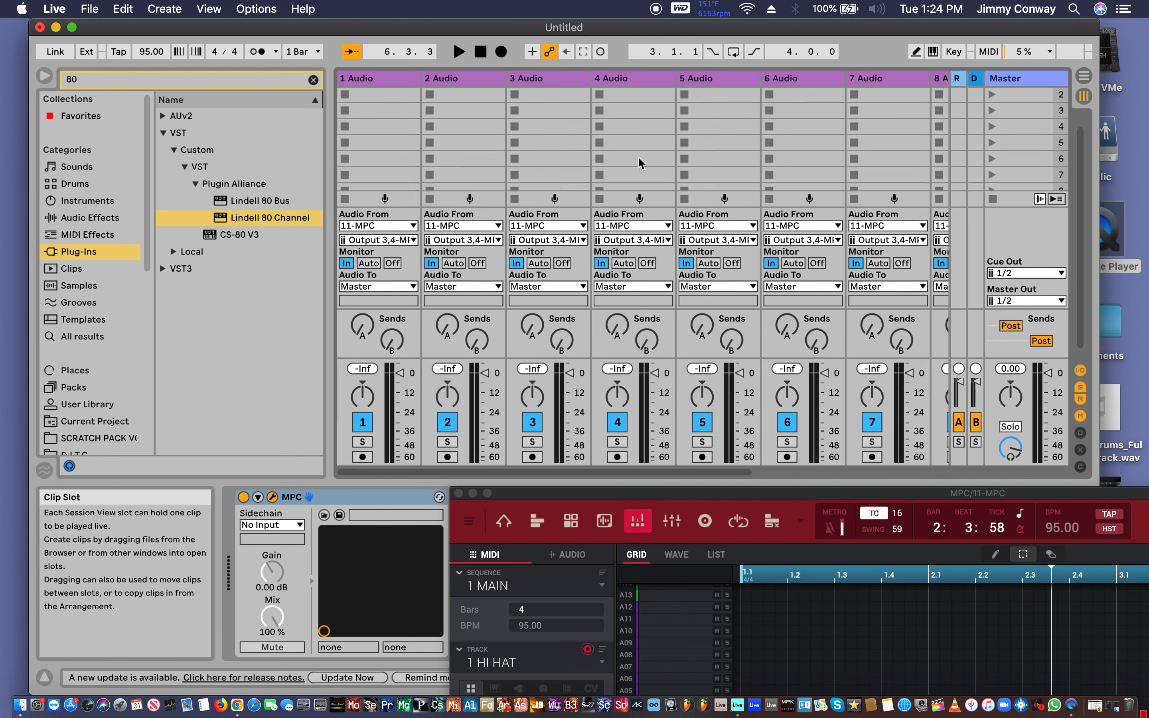
{"action": "scroll", "coordinate": [641, 163], "scroll_direction": "down", "scroll_amount": 1}
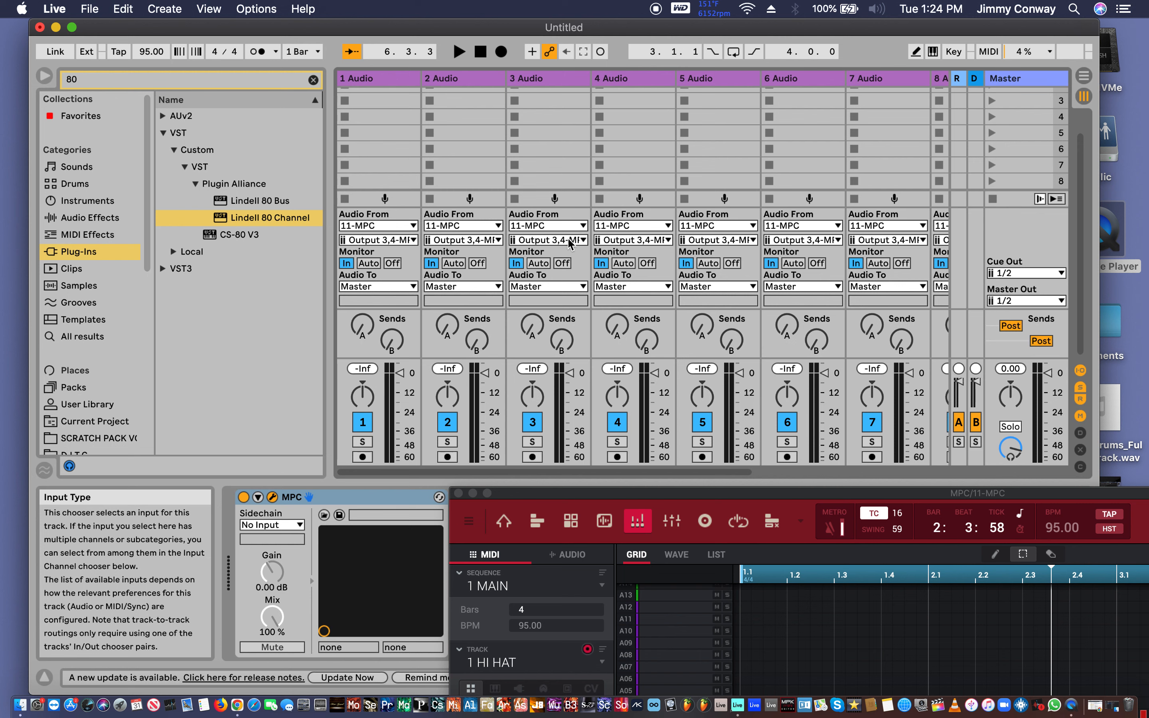
{"action": "left_click", "coordinate": [492, 239]}
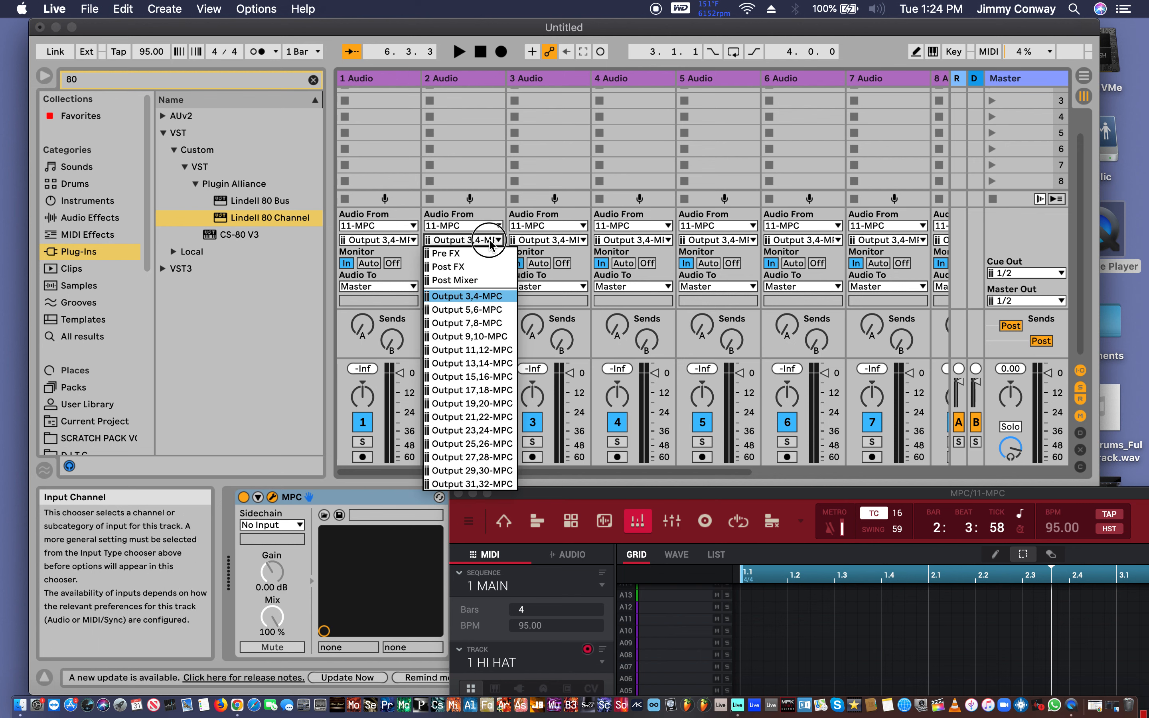
{"action": "left_click", "coordinate": [474, 311]}
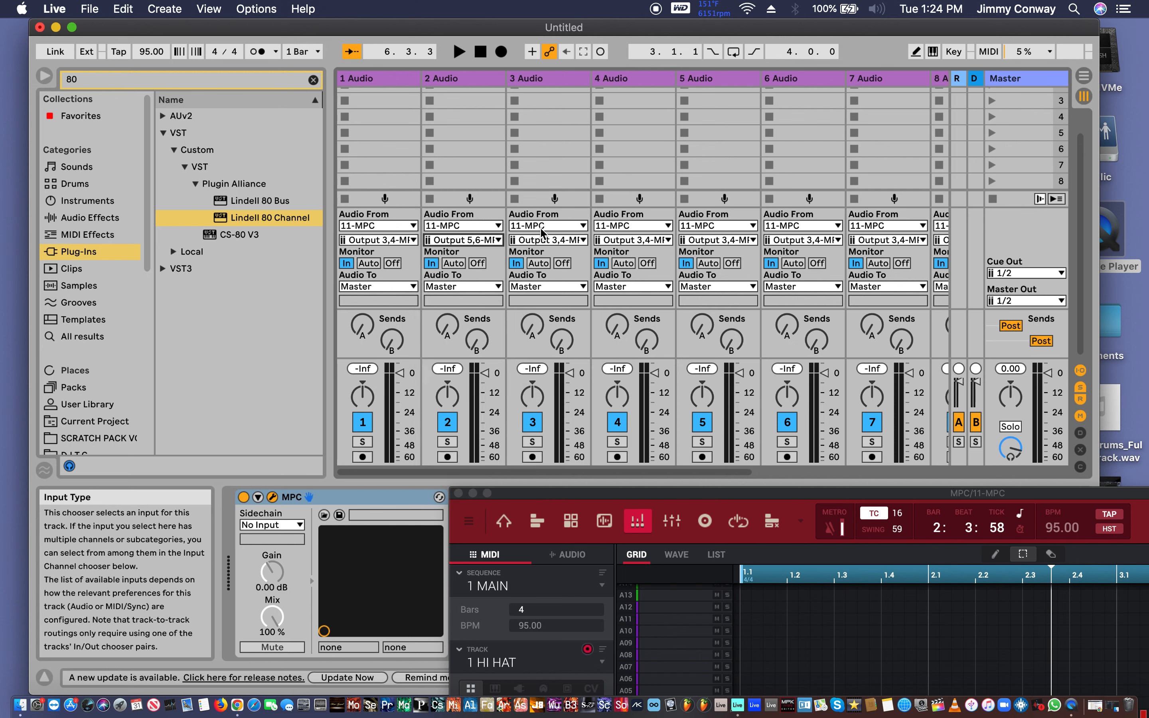
{"action": "left_click", "coordinate": [546, 241]}
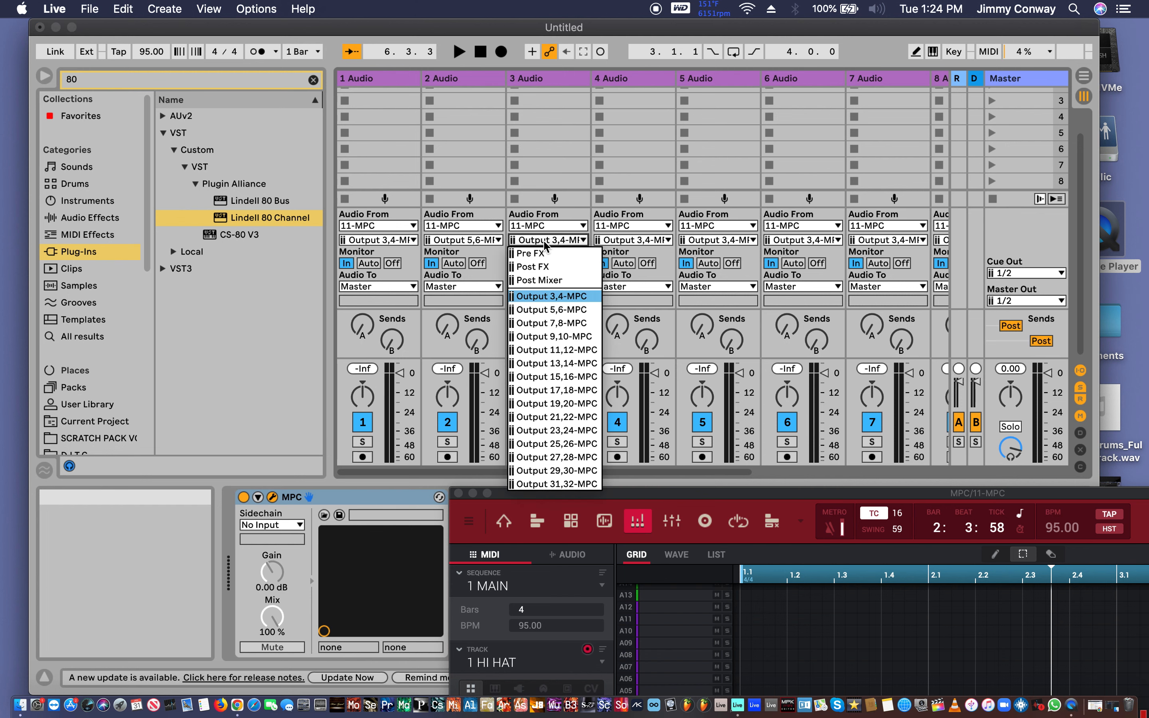
{"action": "left_click", "coordinate": [549, 323]}
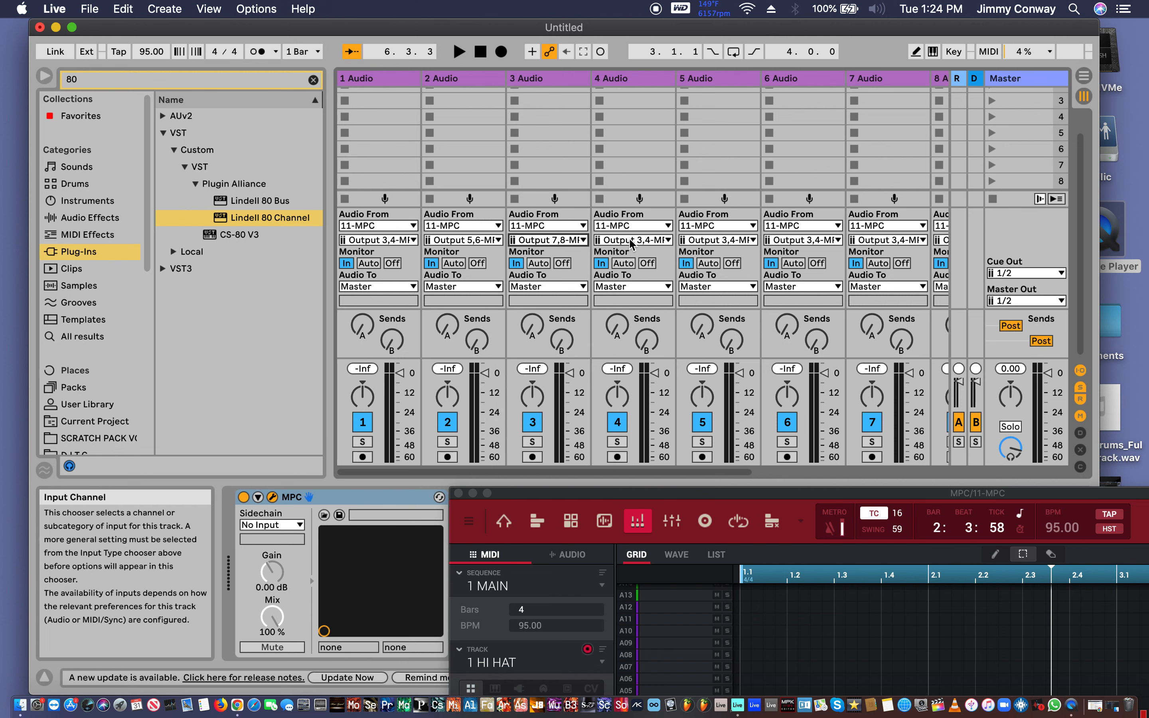
{"action": "left_click", "coordinate": [632, 241]}
{"action": "left_click", "coordinate": [632, 336]}
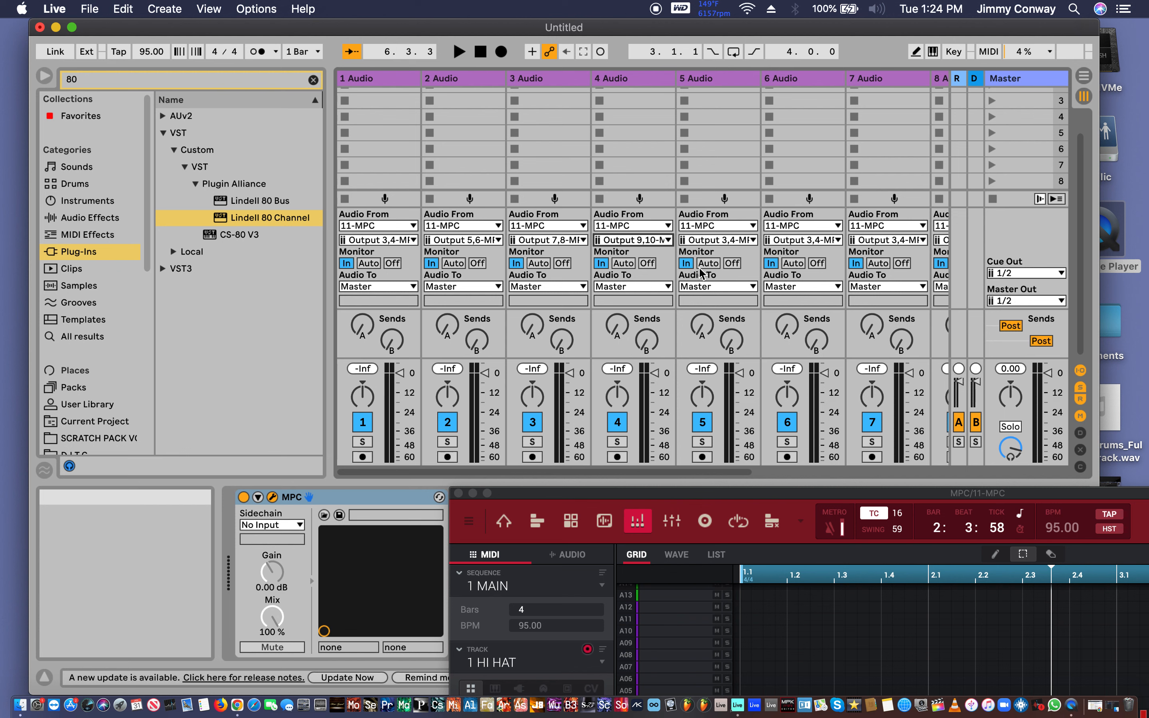
Set the input channels of audio tracks 5, 6 and 7 to MPC outputs 11,12, 13,14 and 15,16 respectively.
{"action": "left_click", "coordinate": [728, 241]}
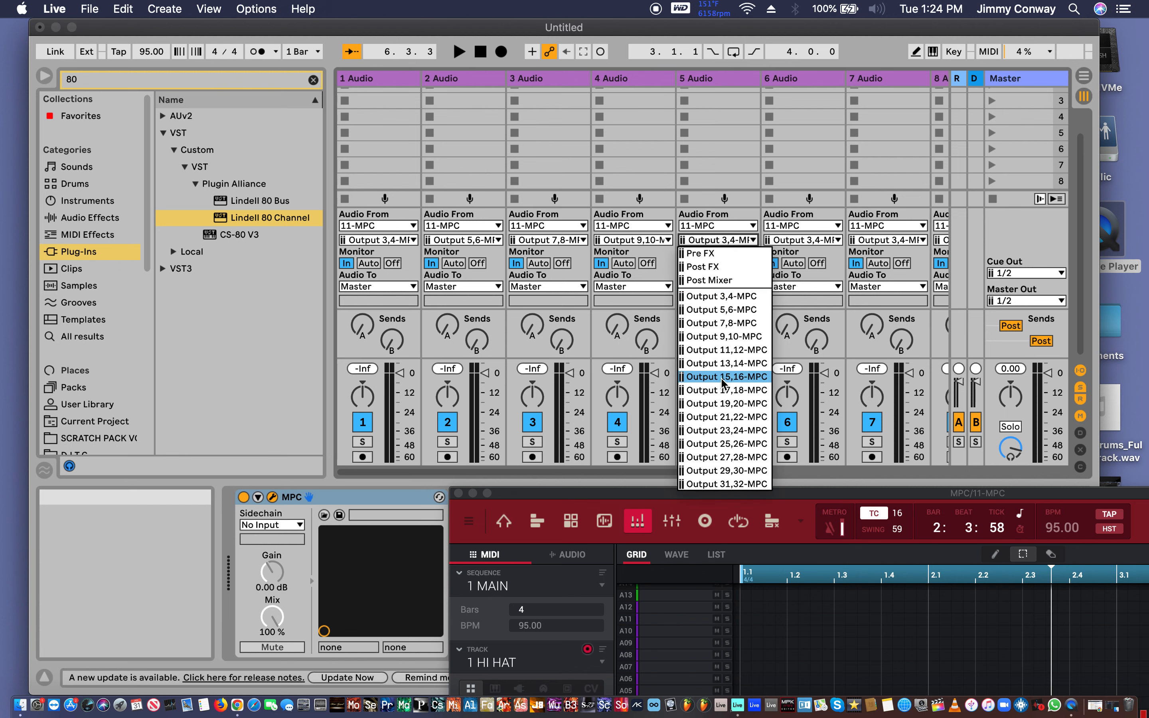
{"action": "left_click", "coordinate": [726, 350]}
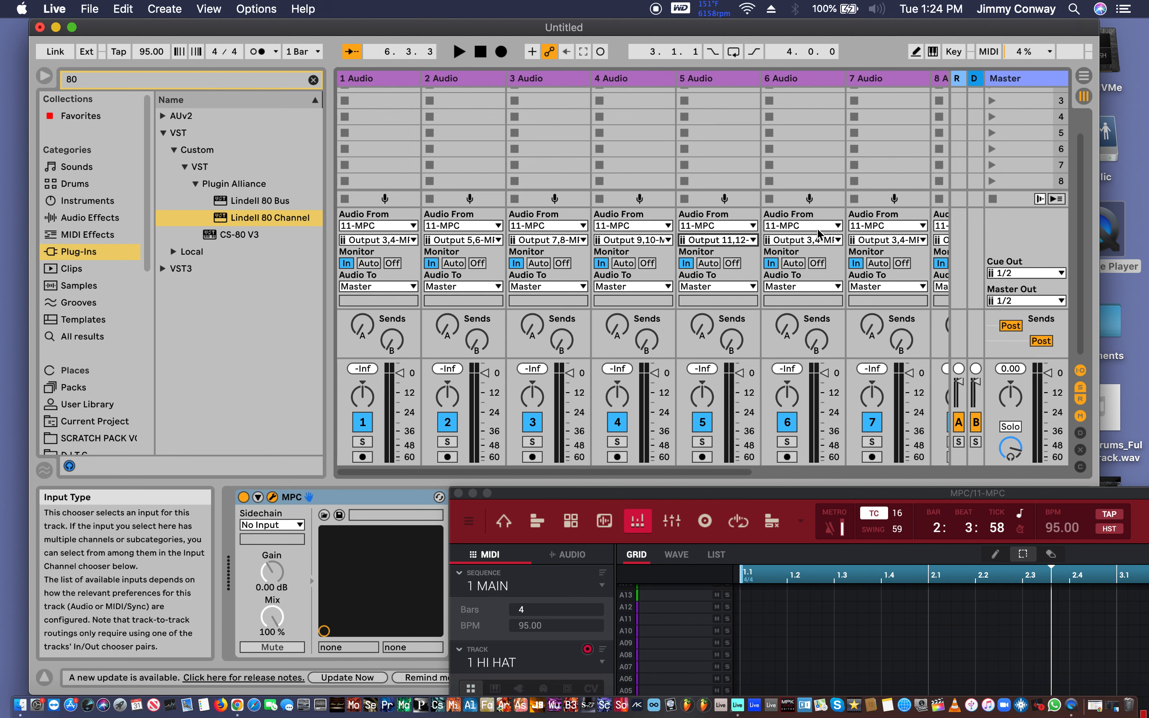
{"action": "left_click", "coordinate": [812, 241]}
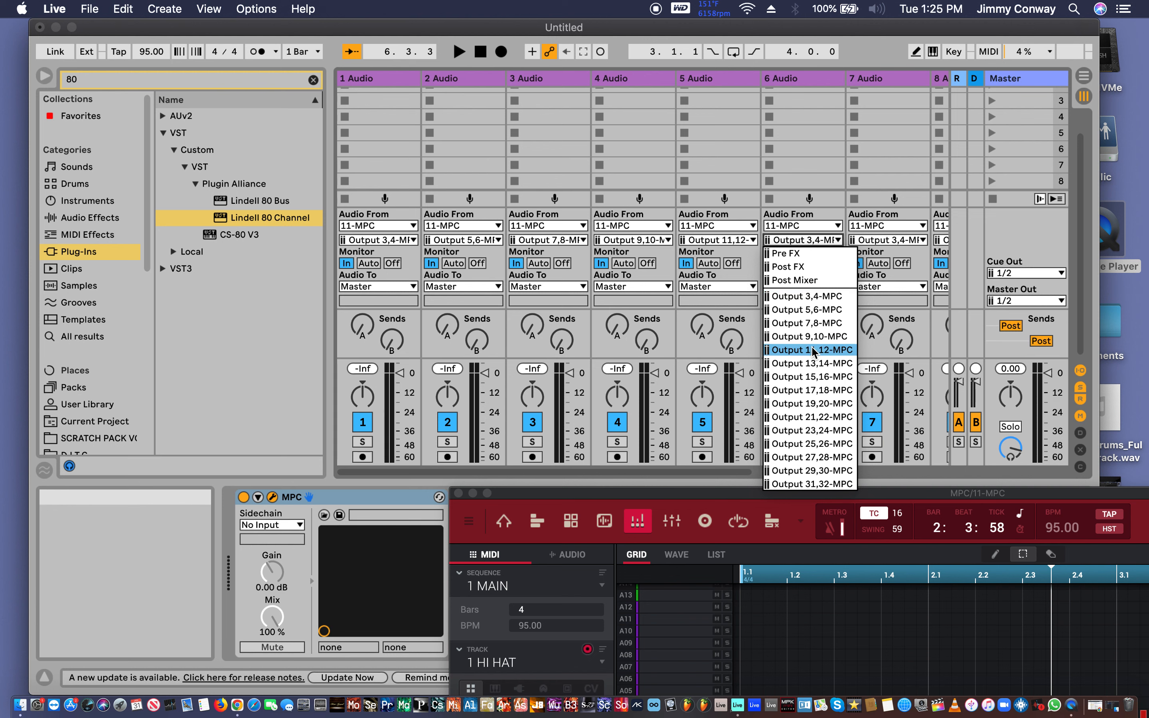
{"action": "left_click", "coordinate": [812, 364]}
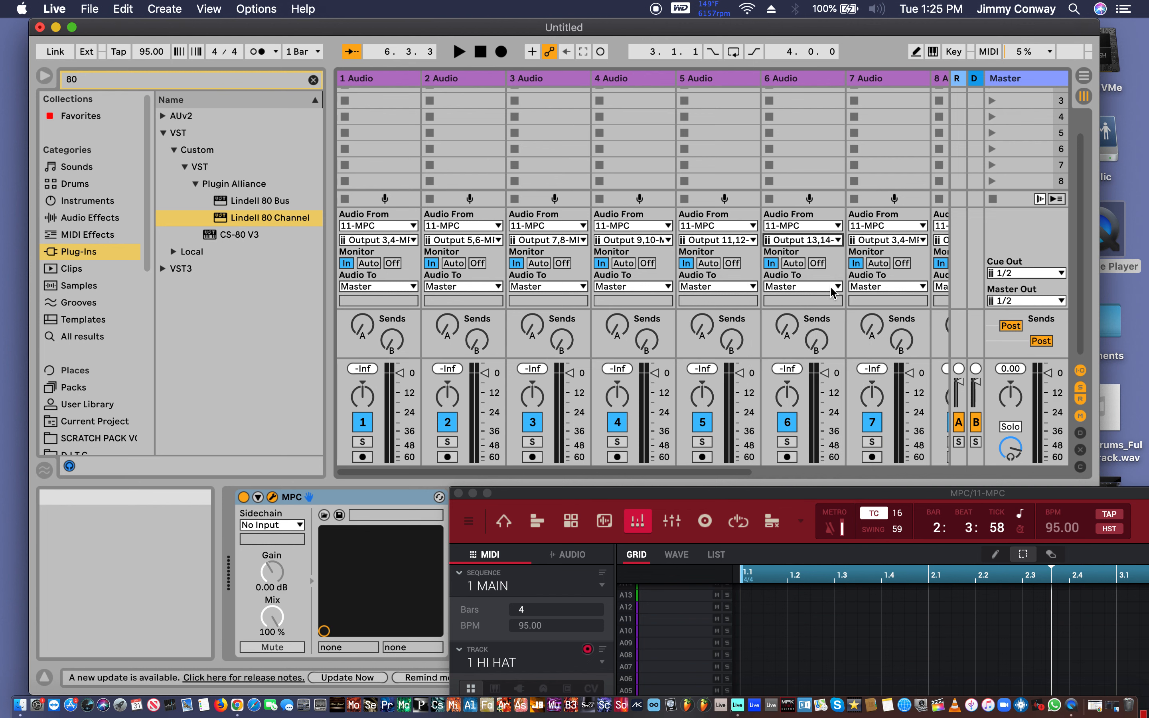
{"action": "left_click", "coordinate": [896, 241]}
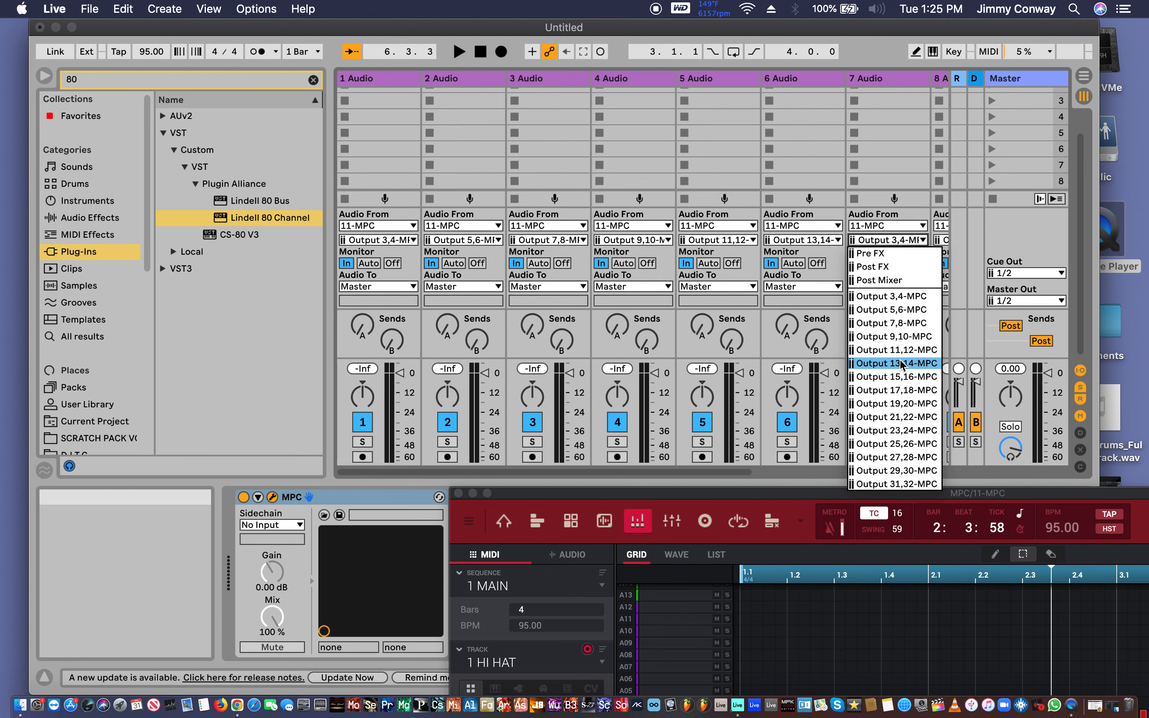
{"action": "left_click", "coordinate": [897, 376]}
Set the input channels of audio tracks 8, 9 and 10 to MPC outputs 17,18, 19,20 and 21,22 respectively.
{"action": "scroll", "coordinate": [739, 260], "scroll_direction": "right", "scroll_amount": 5}
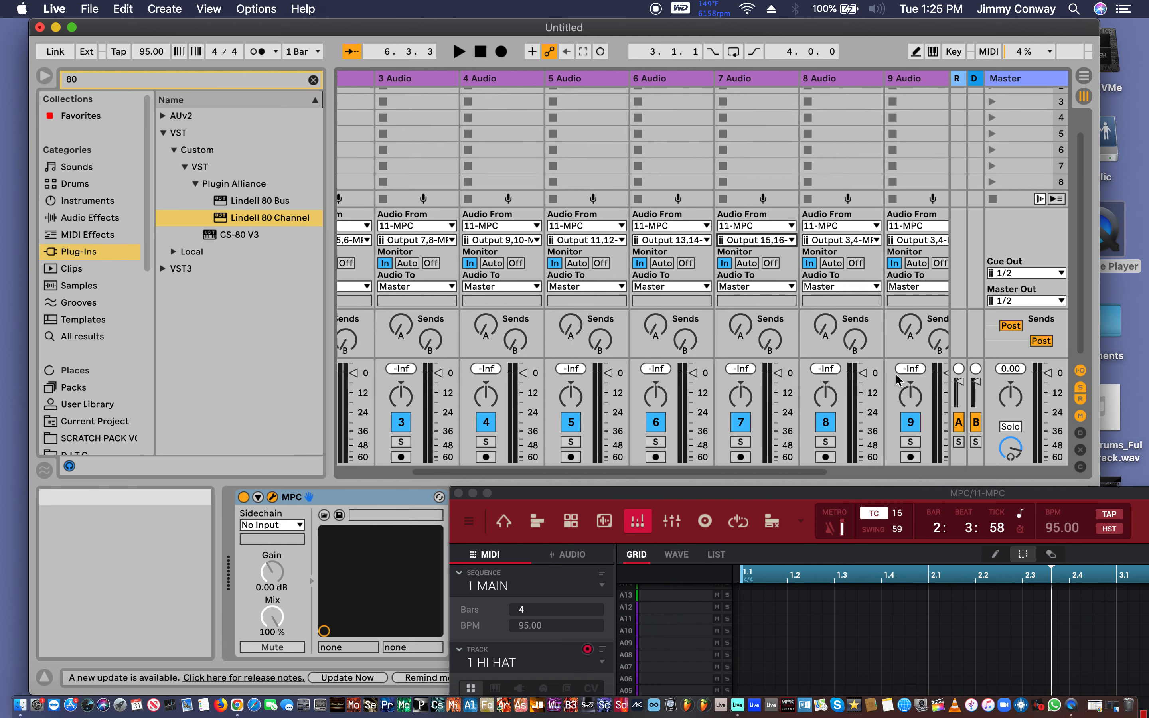
{"action": "left_click", "coordinate": [747, 239]}
{"action": "left_click", "coordinate": [744, 391]}
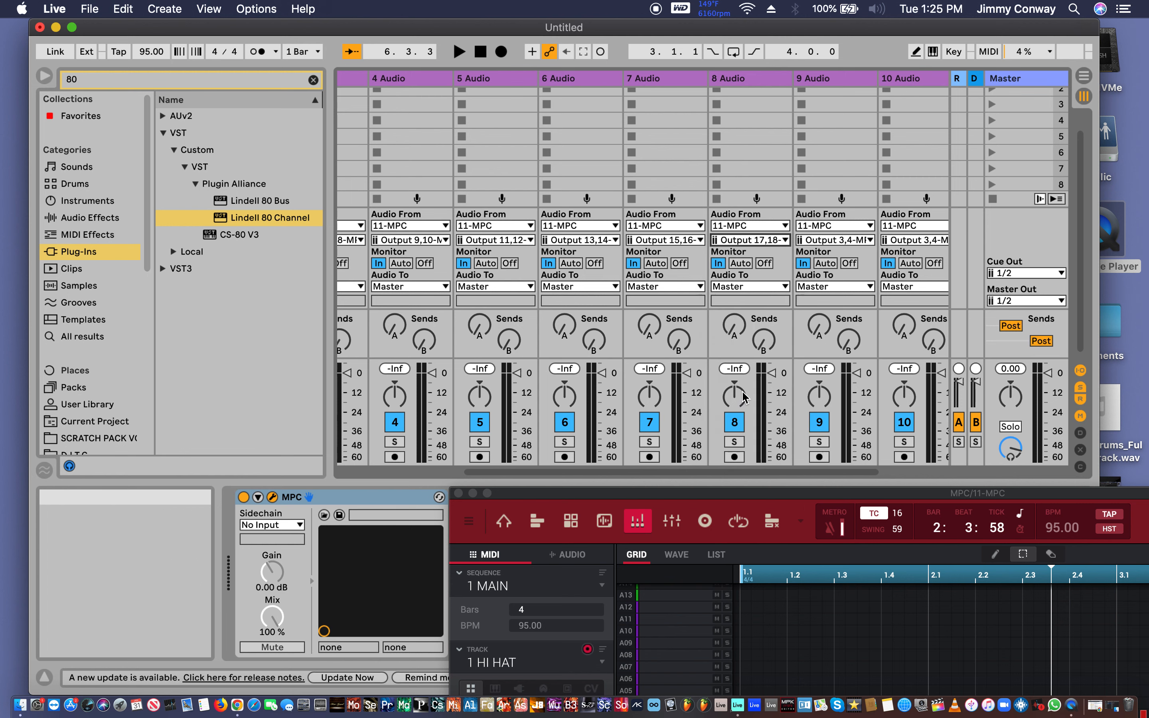
{"action": "left_click", "coordinate": [846, 240]}
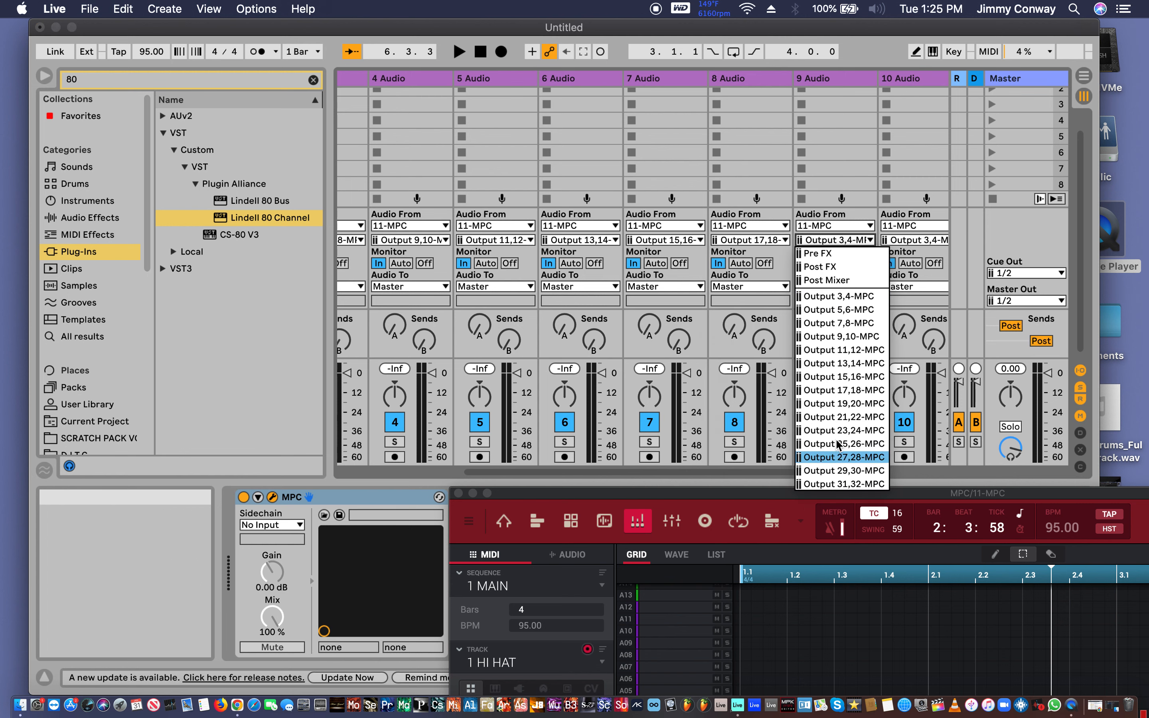
{"action": "left_click", "coordinate": [840, 404]}
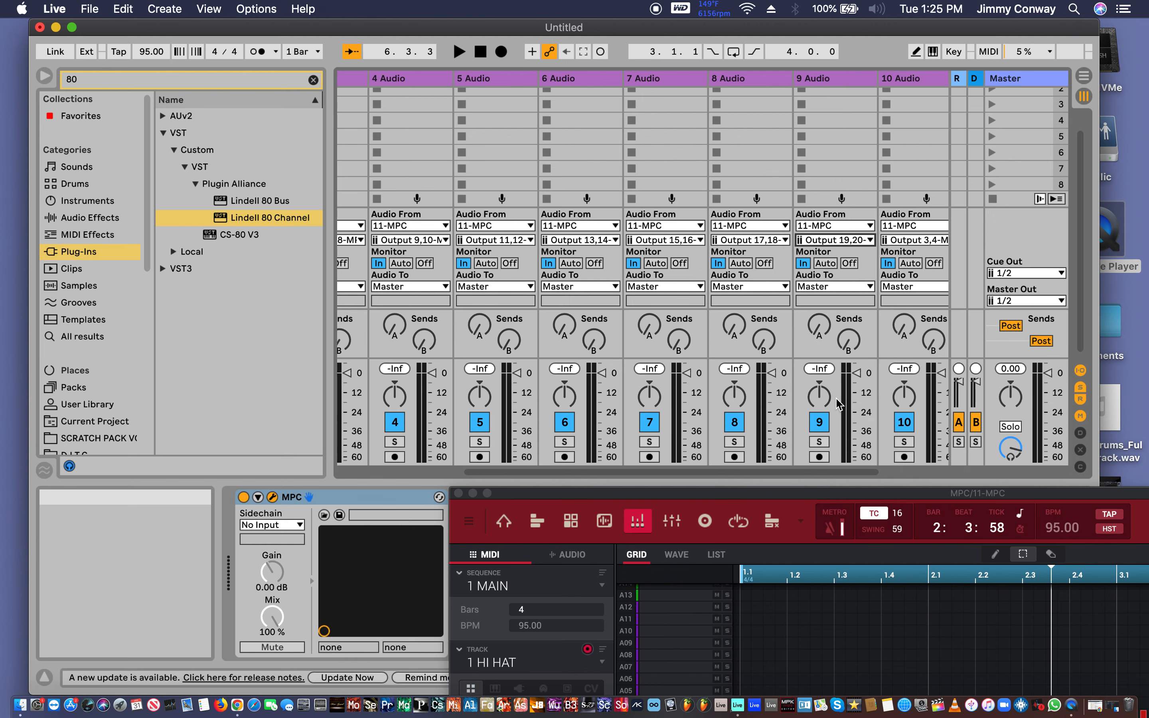
{"action": "left_click", "coordinate": [932, 240]}
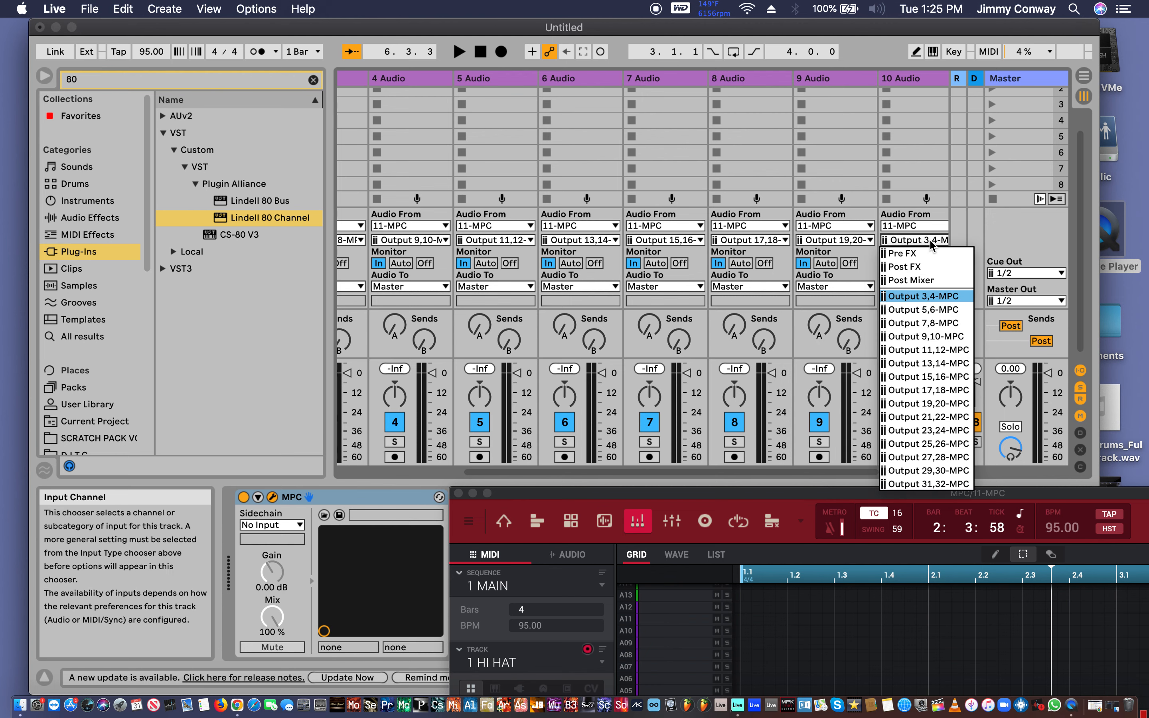
{"action": "left_click", "coordinate": [928, 416]}
{"action": "scroll", "coordinate": [815, 396], "scroll_direction": "right", "scroll_amount": 3}
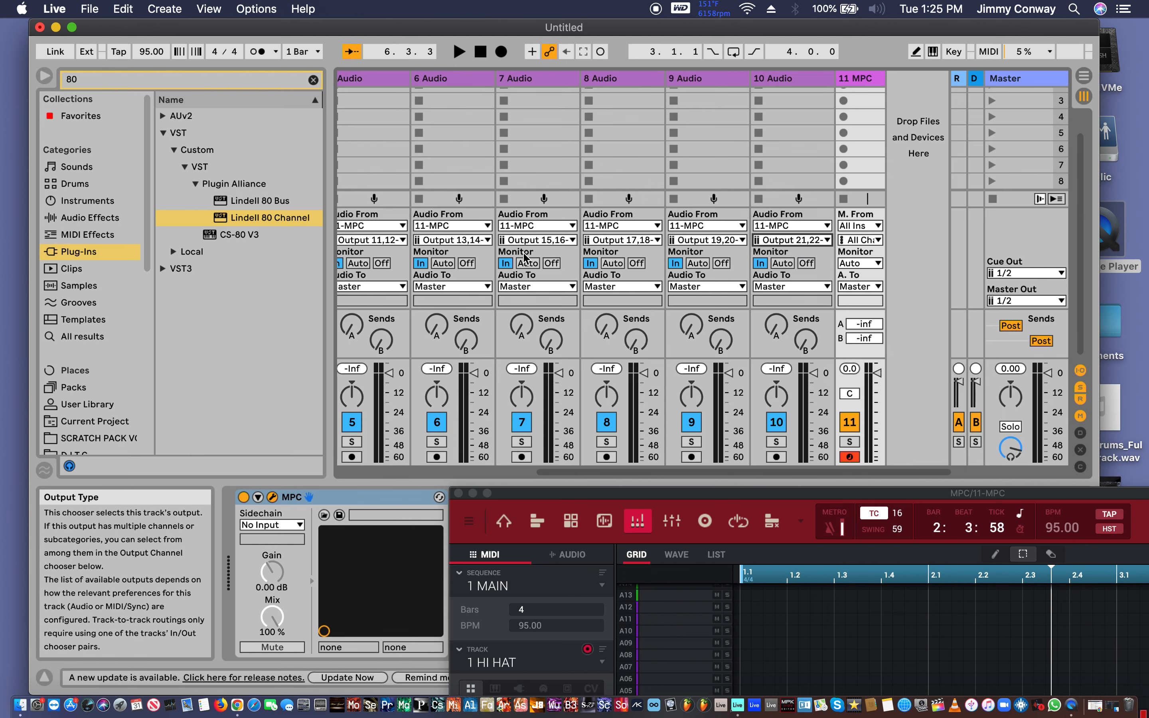
{"action": "scroll", "coordinate": [525, 254], "scroll_direction": "left", "scroll_amount": 5}
{"action": "scroll", "coordinate": [526, 253], "scroll_direction": "left", "scroll_amount": 2}
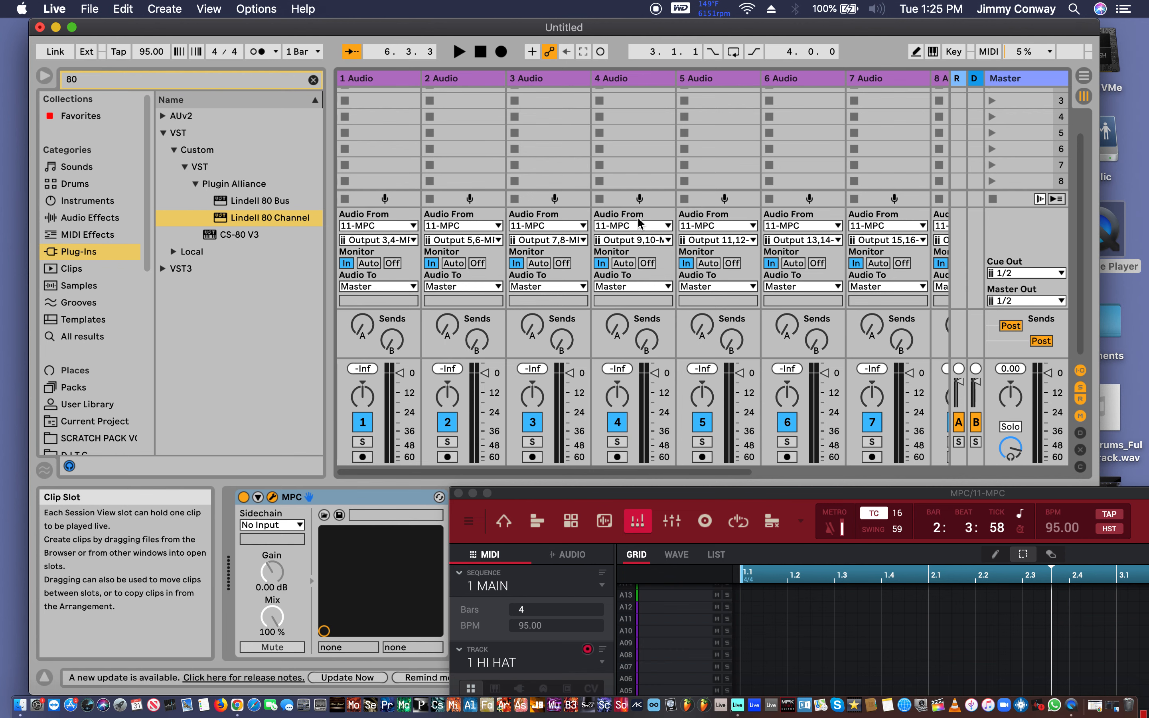
{"action": "scroll", "coordinate": [572, 217], "scroll_direction": "right", "scroll_amount": 4}
{"action": "scroll", "coordinate": [572, 217], "scroll_direction": "right", "scroll_amount": 2}
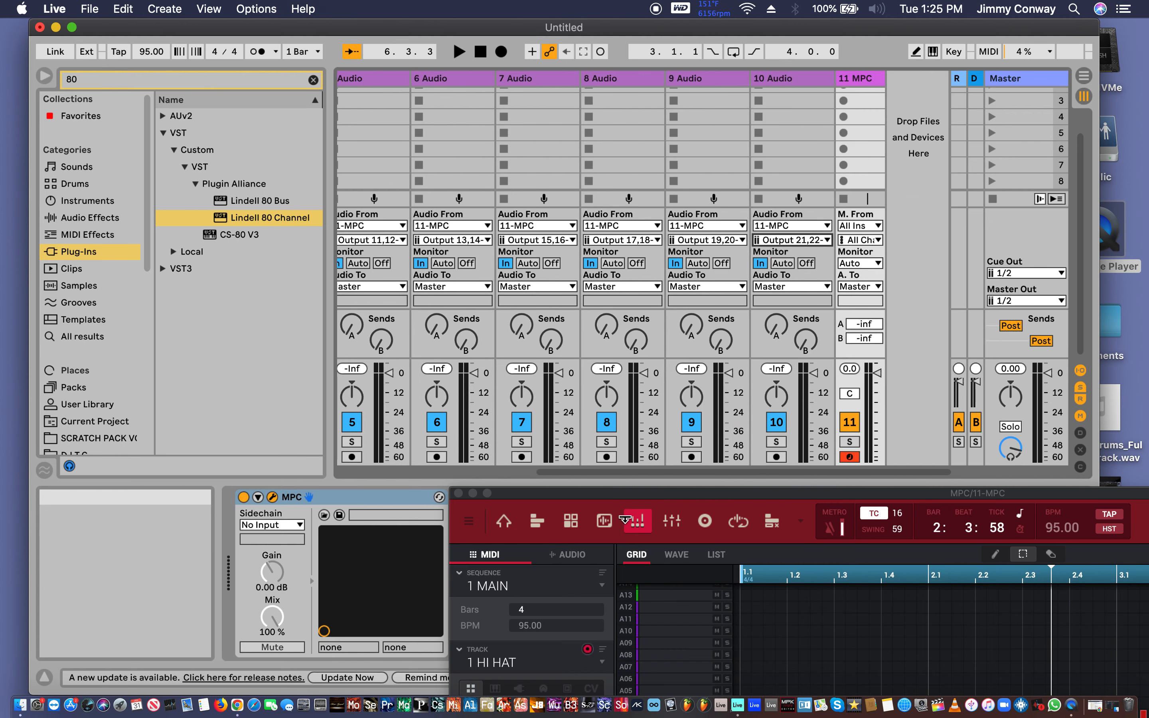
Move the MPC window up until its pad mixer is in view and route pad A01 to stereo Out 3,4.
{"action": "left_click_drag", "start_coordinate": [618, 498], "coordinate": [613, 98]}
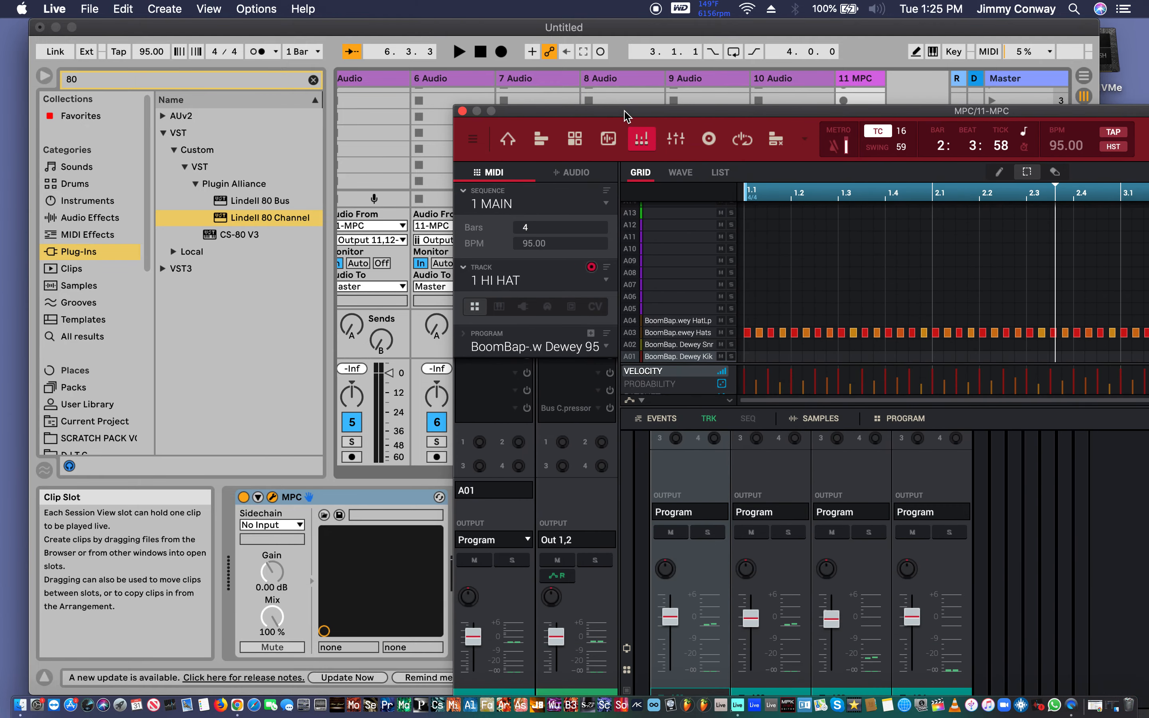
{"action": "left_click_drag", "start_coordinate": [624, 114], "coordinate": [569, 73]}
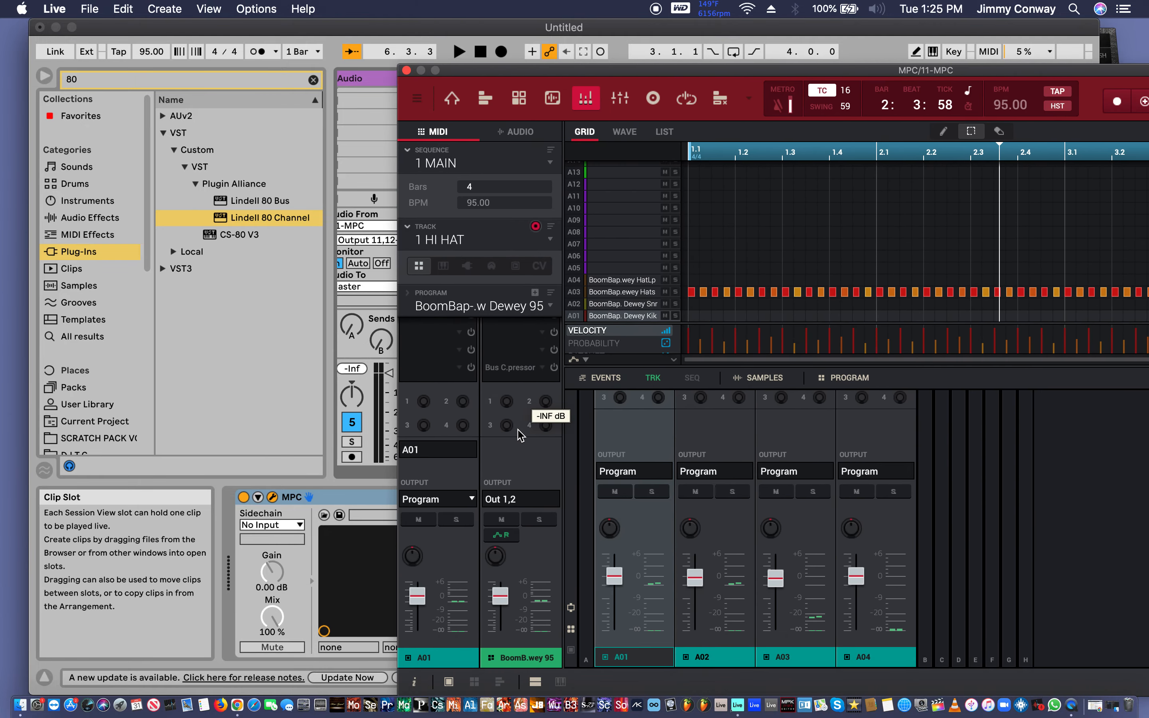
{"action": "left_click", "coordinate": [634, 471]}
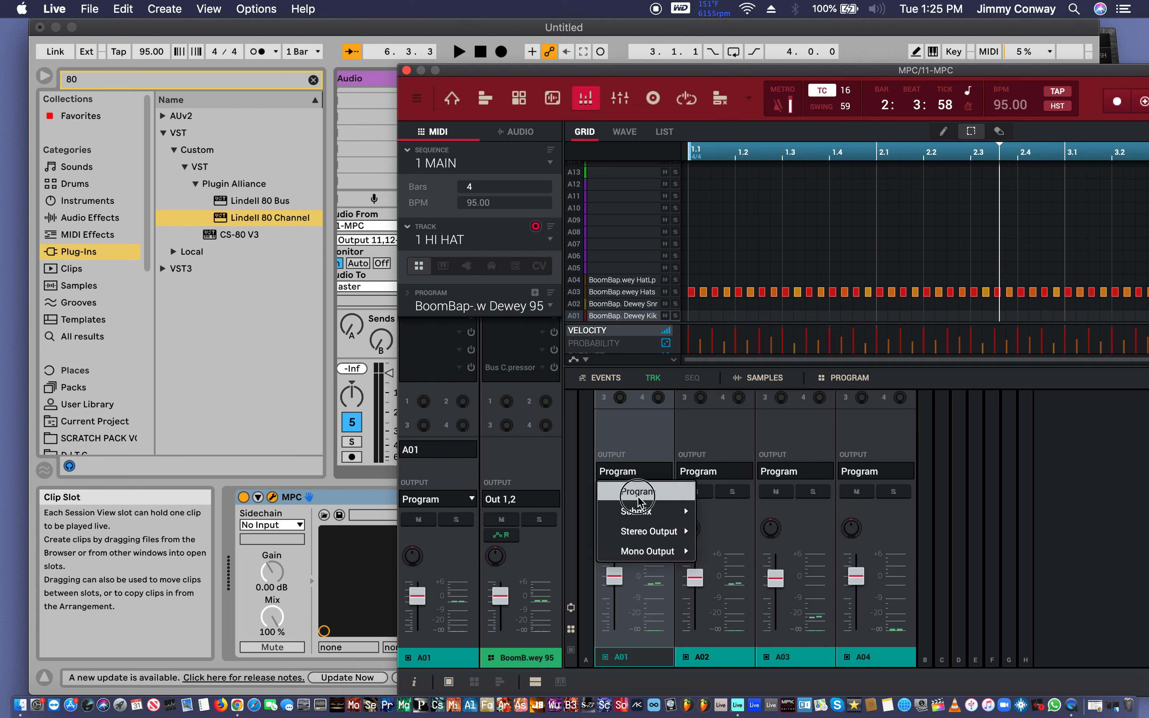
{"action": "left_click", "coordinate": [659, 540]}
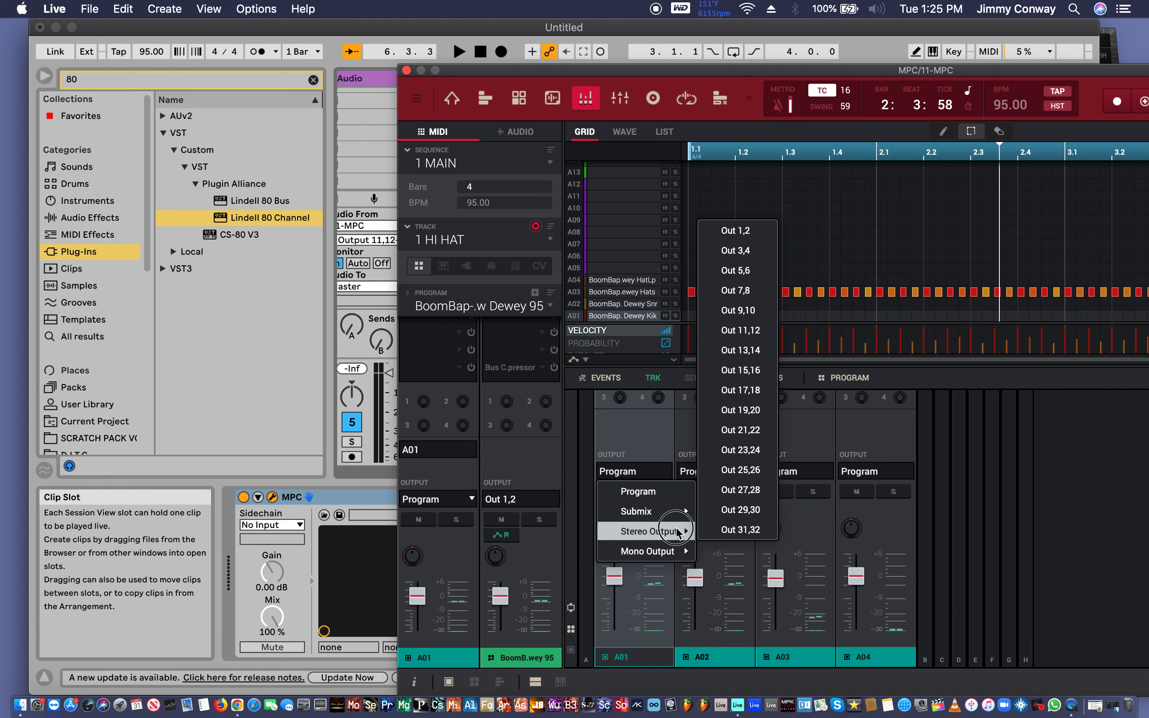
{"action": "left_click", "coordinate": [744, 257]}
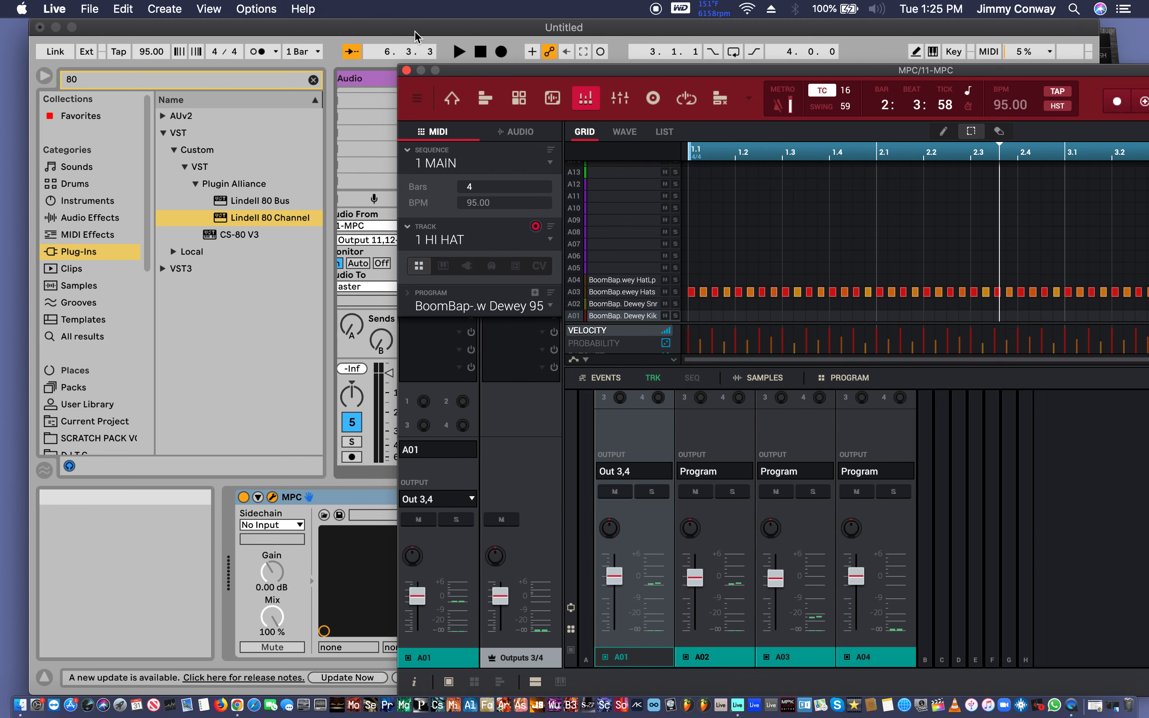
Move the MPC window aside to uncover the first Live audio tracks and route pad A02 to stereo Out 5,6.
{"action": "left_click_drag", "start_coordinate": [415, 35], "coordinate": [413, 35]}
{"action": "left_click_drag", "start_coordinate": [459, 71], "coordinate": [604, 62]}
{"action": "scroll", "coordinate": [434, 135], "scroll_direction": "left", "scroll_amount": 5}
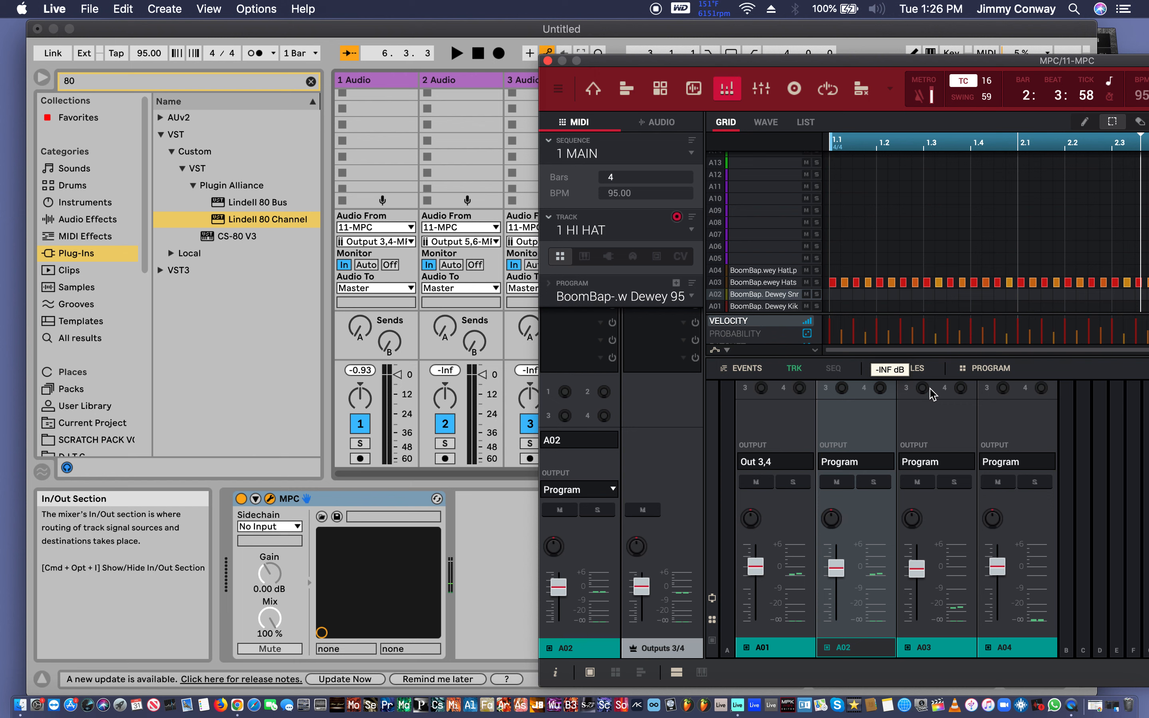
{"action": "left_click", "coordinate": [862, 462]}
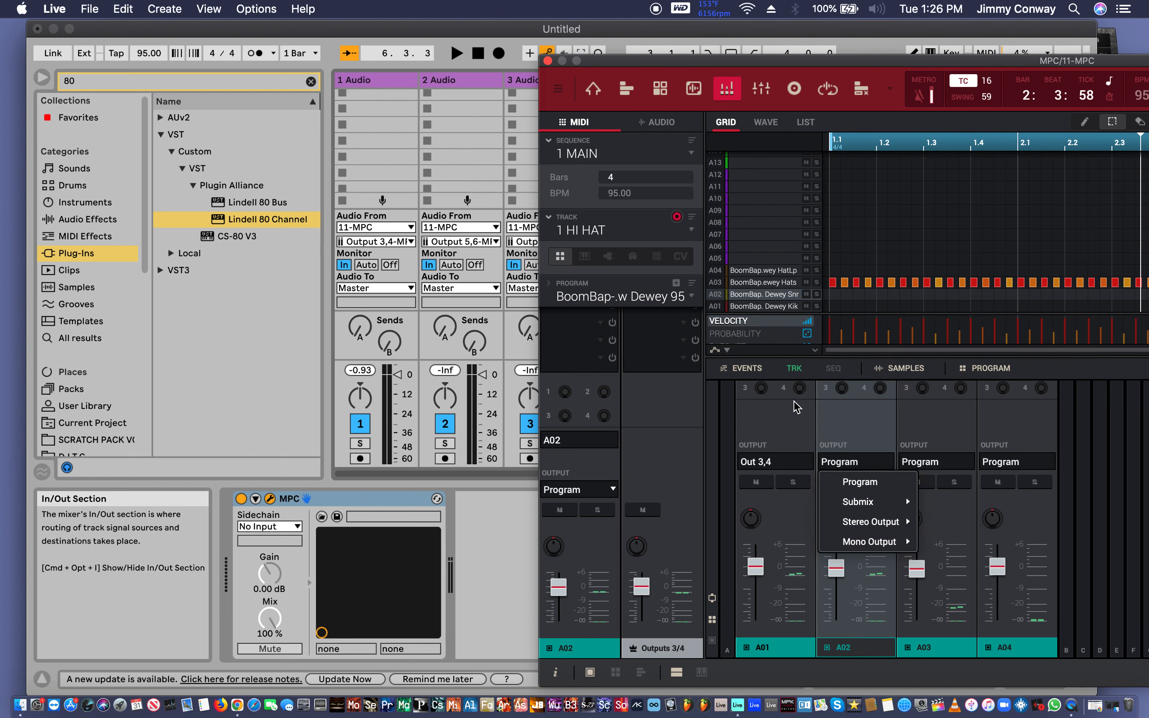
{"action": "left_click_drag", "start_coordinate": [743, 60], "coordinate": [819, 7]}
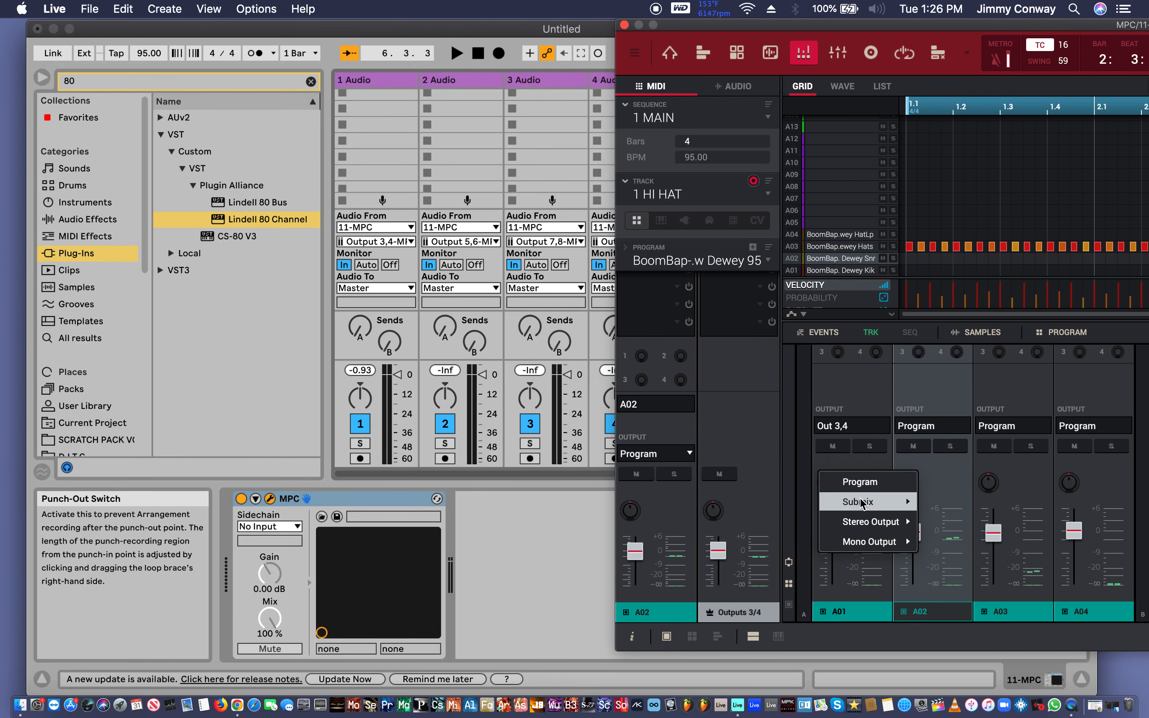
{"action": "mouse_move", "coordinate": [864, 506]}
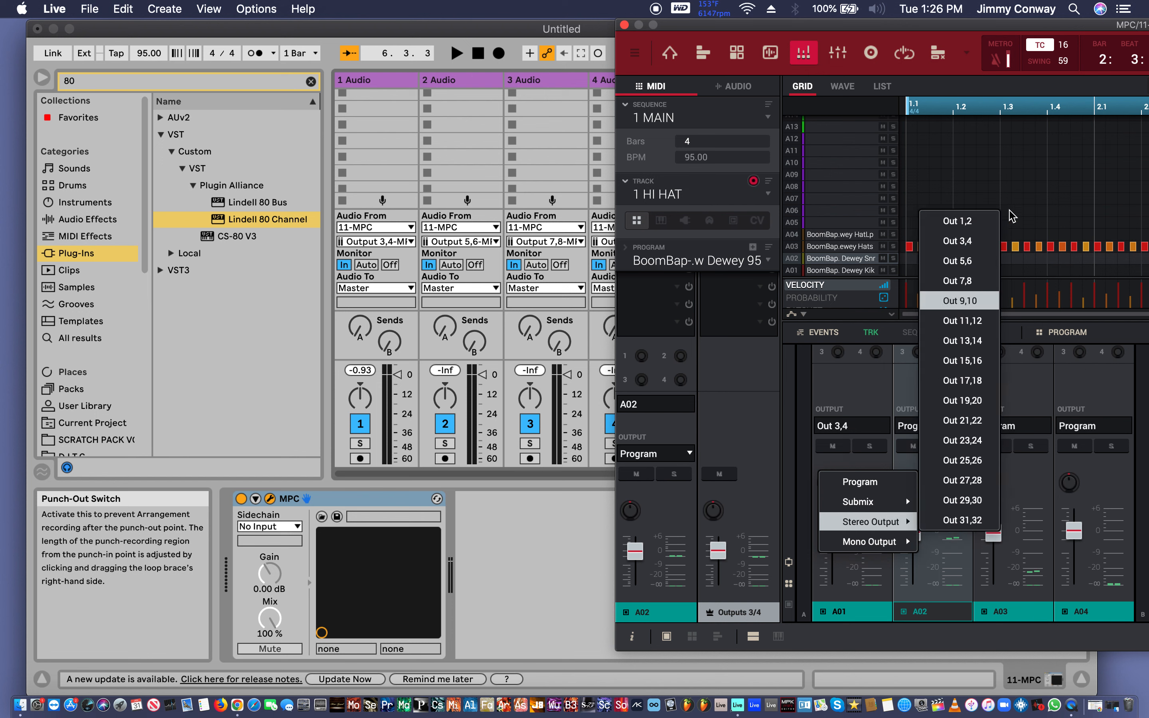
{"action": "left_click", "coordinate": [957, 261]}
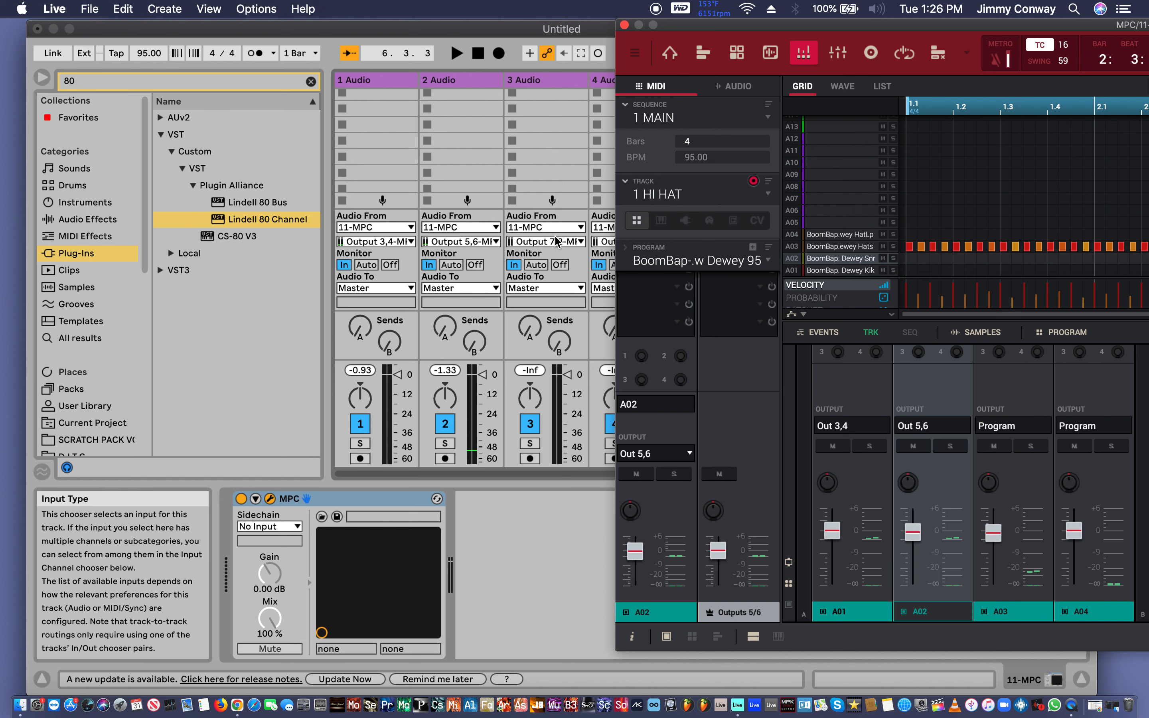
Route pad A03 to stereo Out 7,8 and pad A04 to stereo Out 9,10.
{"action": "left_click", "coordinate": [1009, 437]}
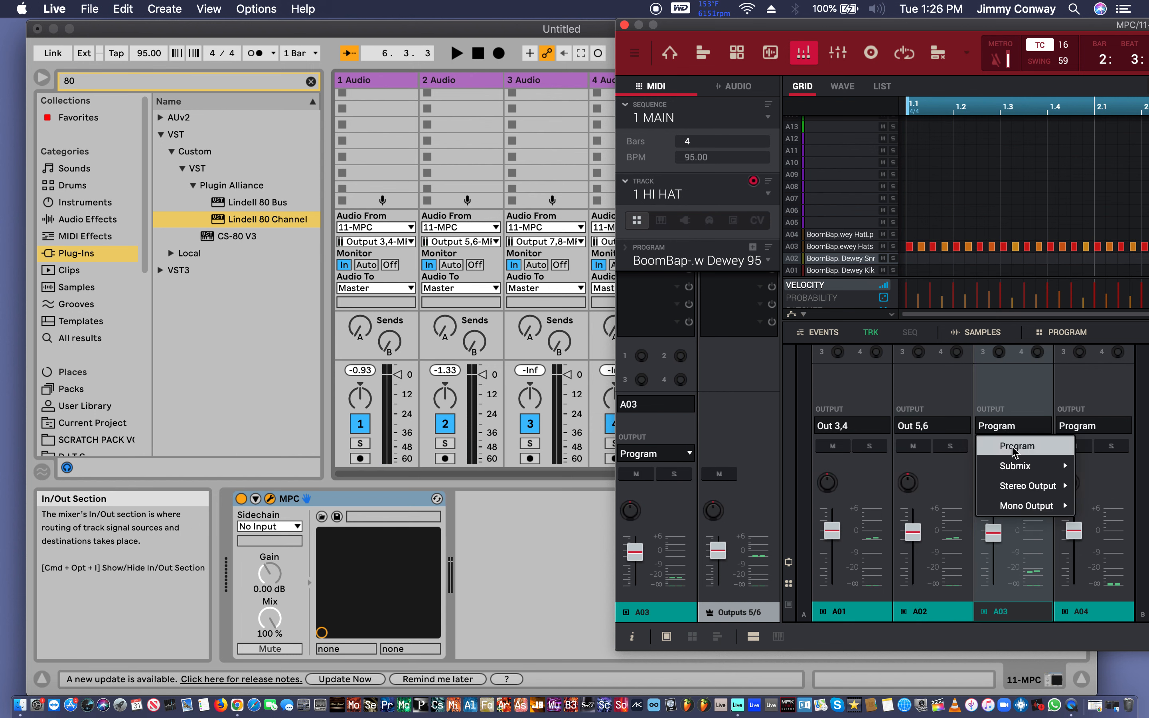
{"action": "mouse_move", "coordinate": [1019, 488]}
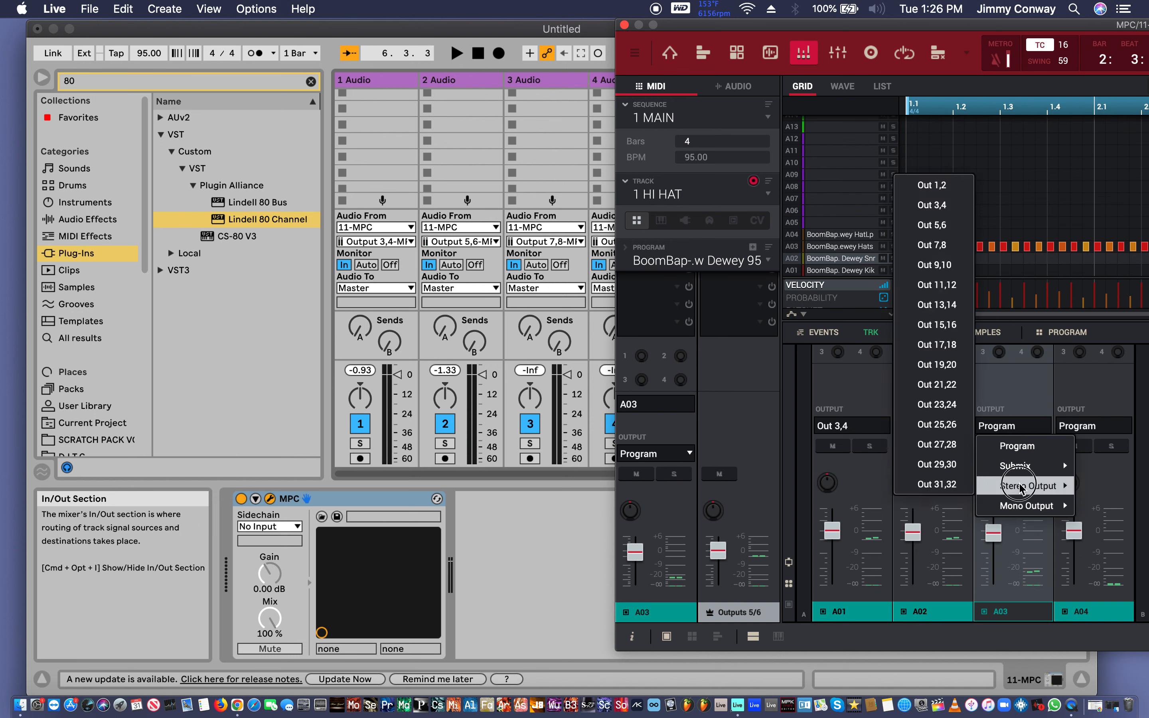
{"action": "left_click", "coordinate": [947, 247]}
{"action": "left_click", "coordinate": [1077, 430]}
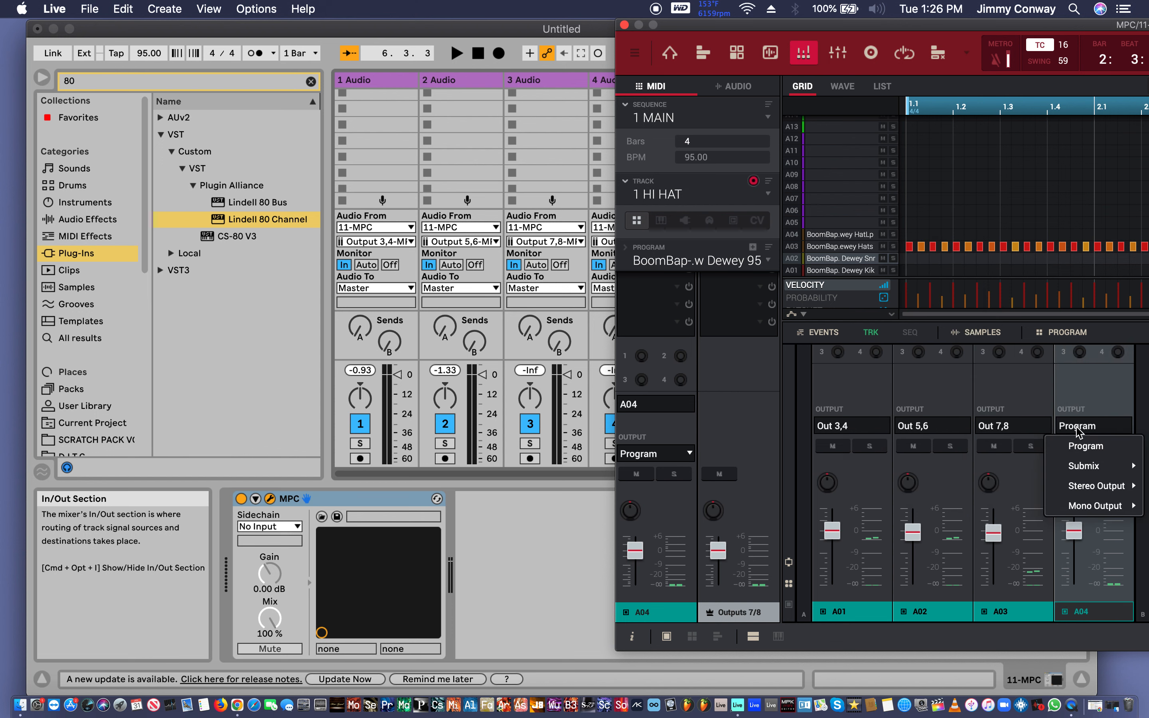
{"action": "mouse_move", "coordinate": [1103, 485]}
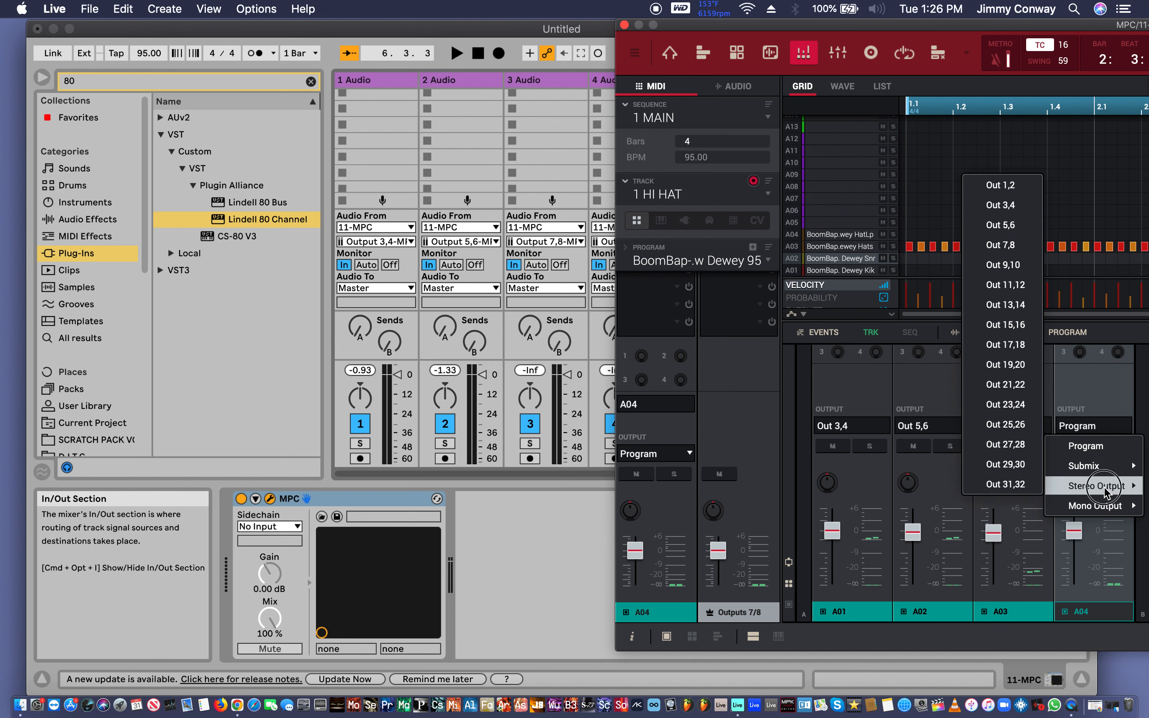
{"action": "left_click", "coordinate": [1003, 270]}
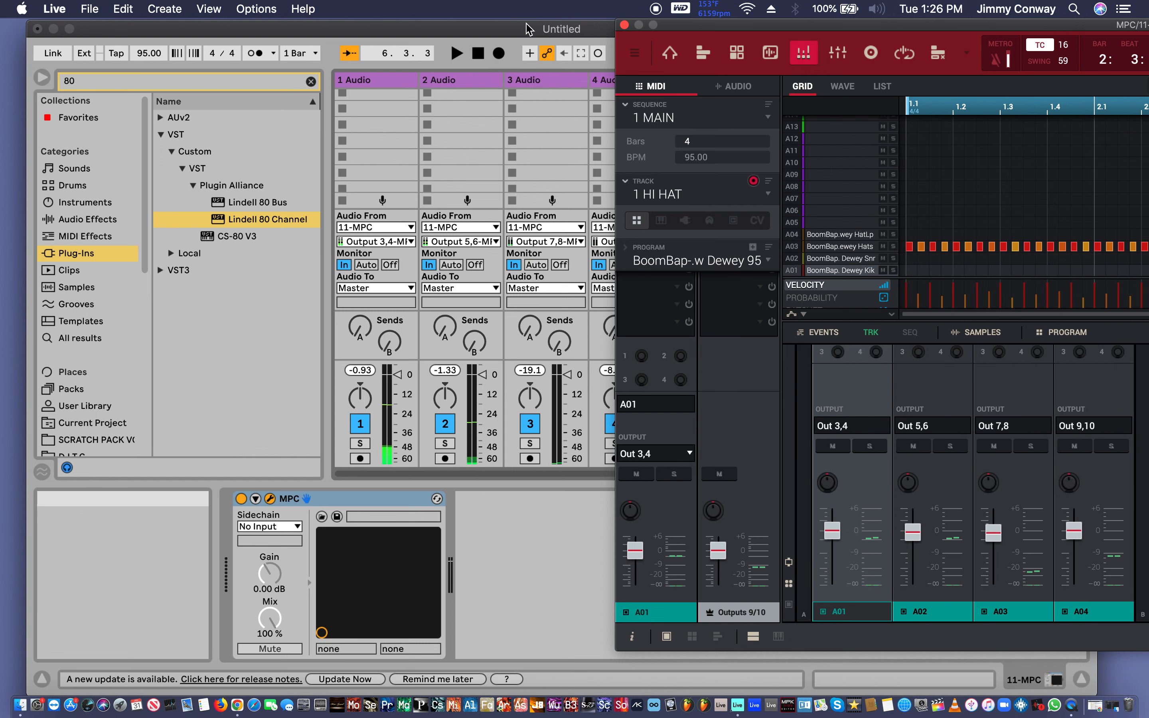
Switch MPC to its channel mixer and move the window so that more program strips are in view.
{"action": "left_click", "coordinate": [539, 34]}
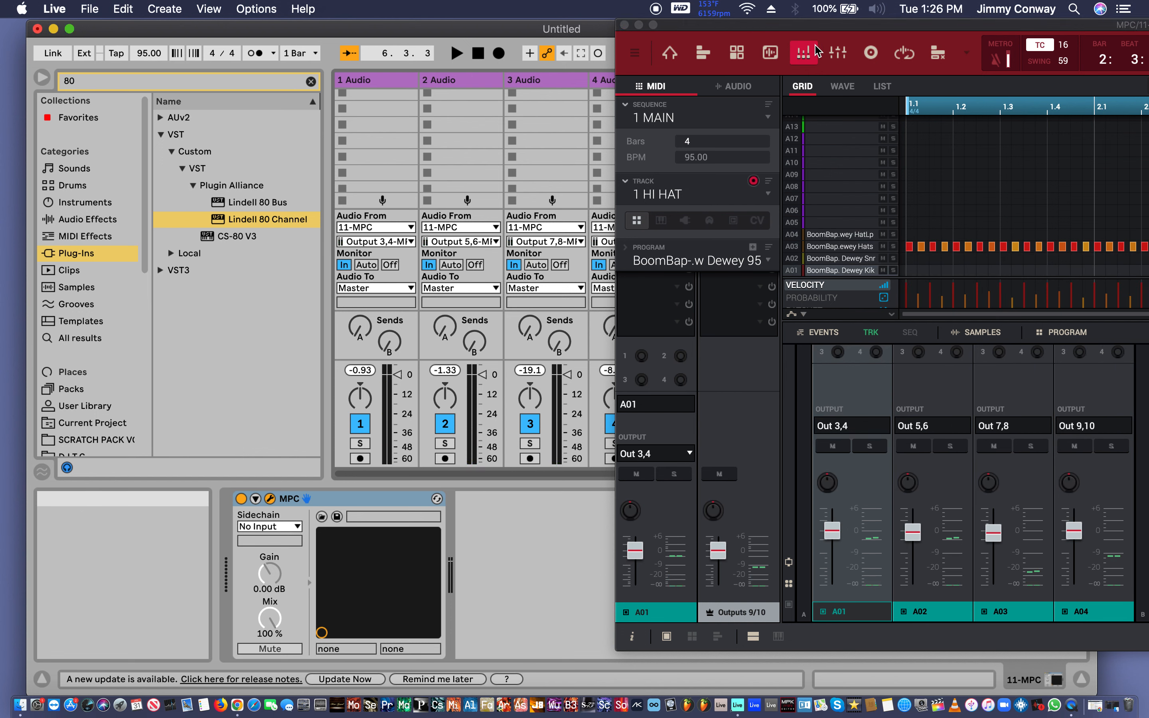
{"action": "left_click", "coordinate": [838, 52]}
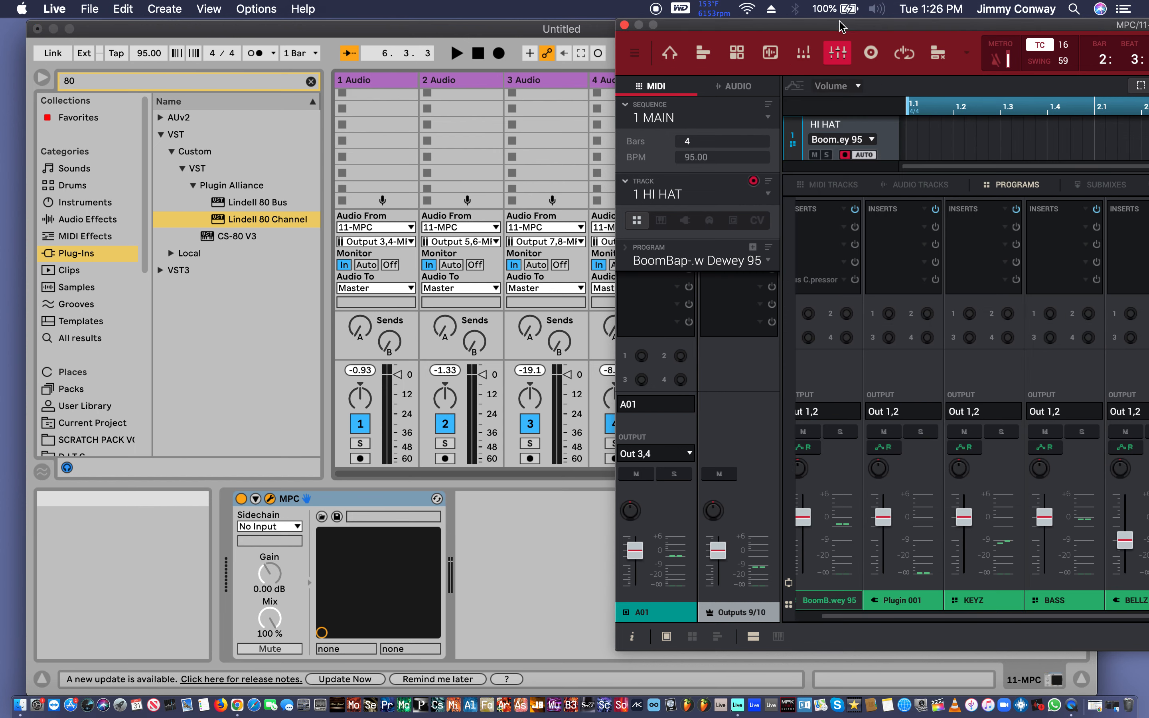
{"action": "left_click_drag", "start_coordinate": [838, 24], "coordinate": [604, 8]}
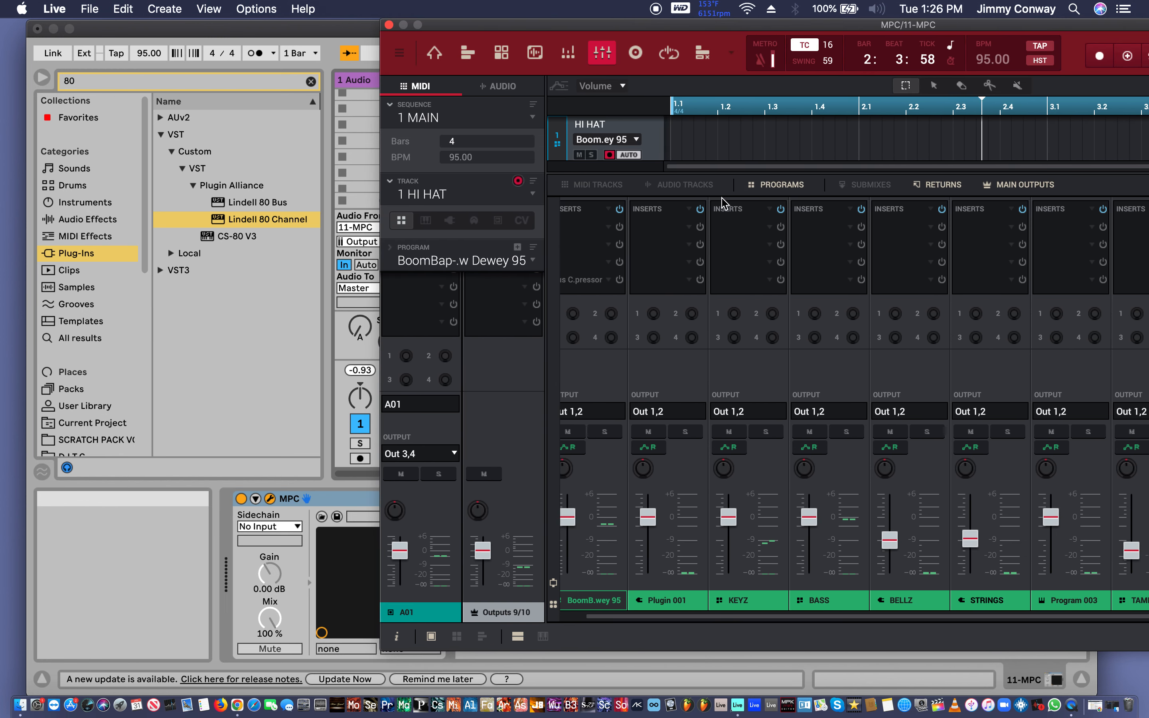
Route the KEYZ program to stereo Out 11,12.
{"action": "left_click", "coordinate": [759, 411]}
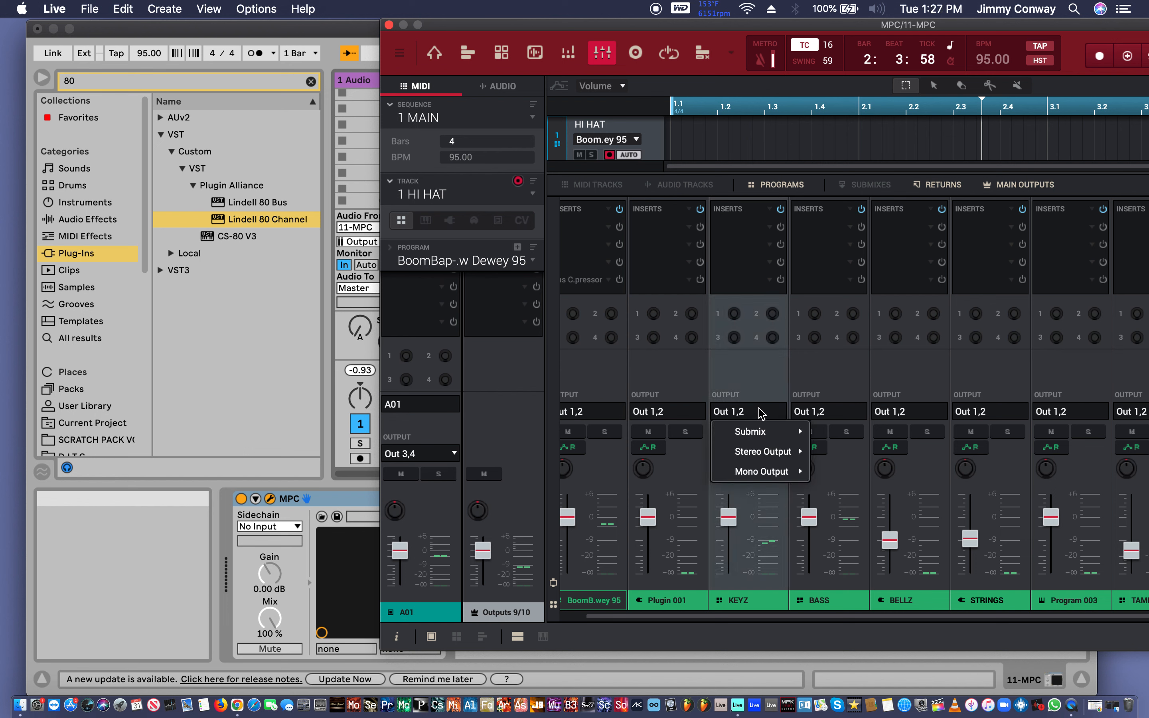
{"action": "mouse_move", "coordinate": [762, 447]}
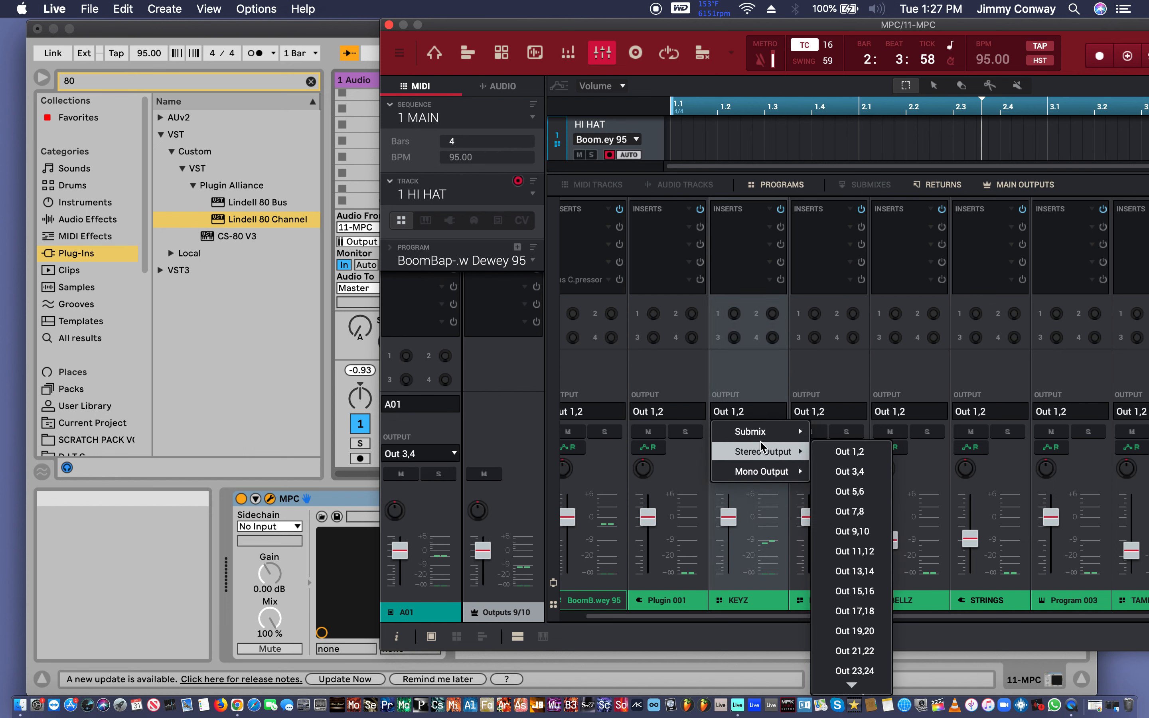
{"action": "left_click", "coordinate": [860, 551]}
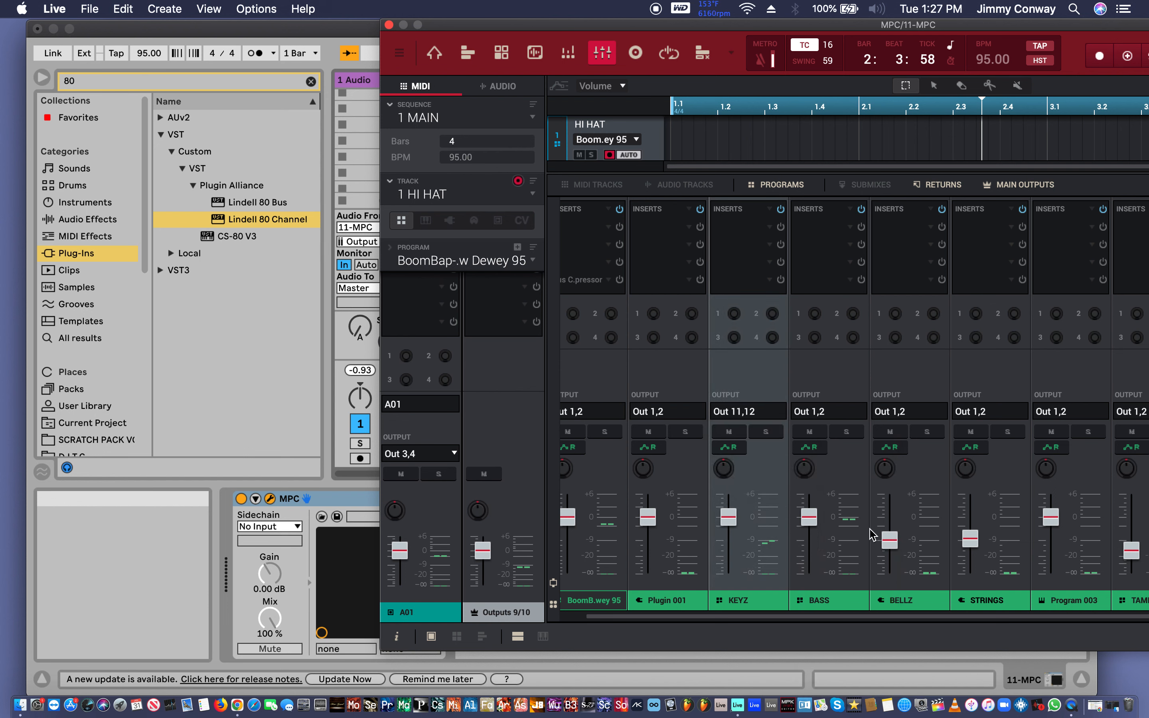
Route the BASS program to stereo Out 11,12 and the KEYZ program to stereo Out 13,14.
{"action": "left_click", "coordinate": [829, 414]}
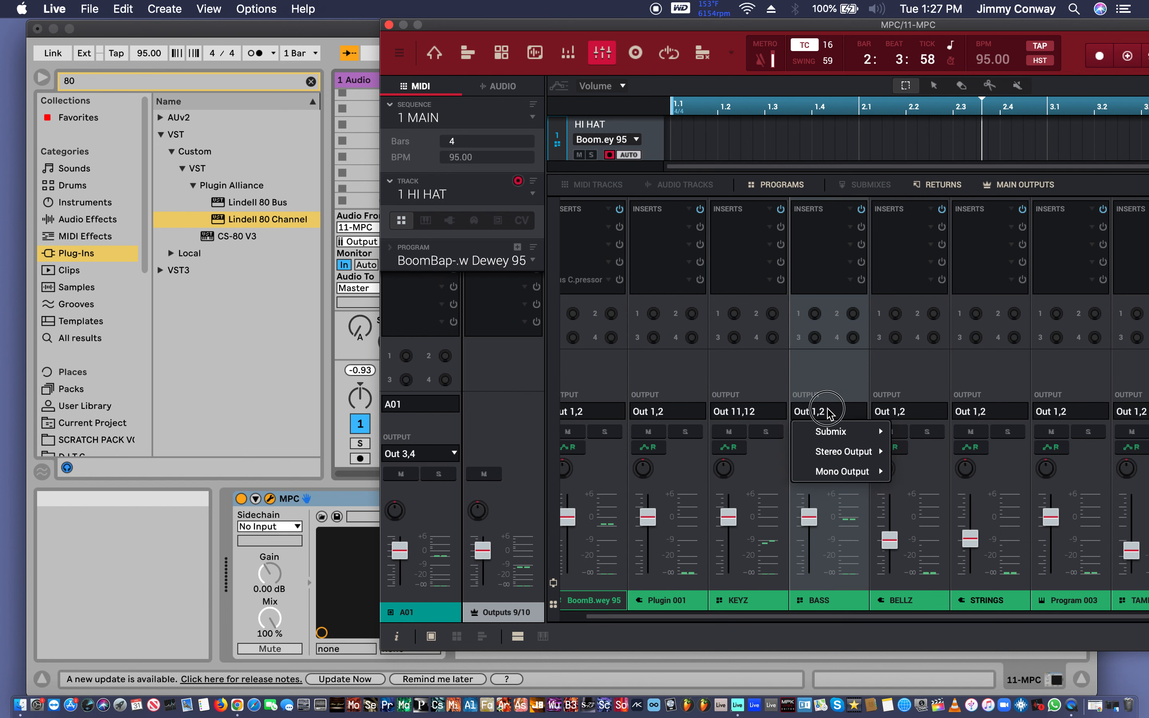
{"action": "mouse_move", "coordinate": [855, 451]}
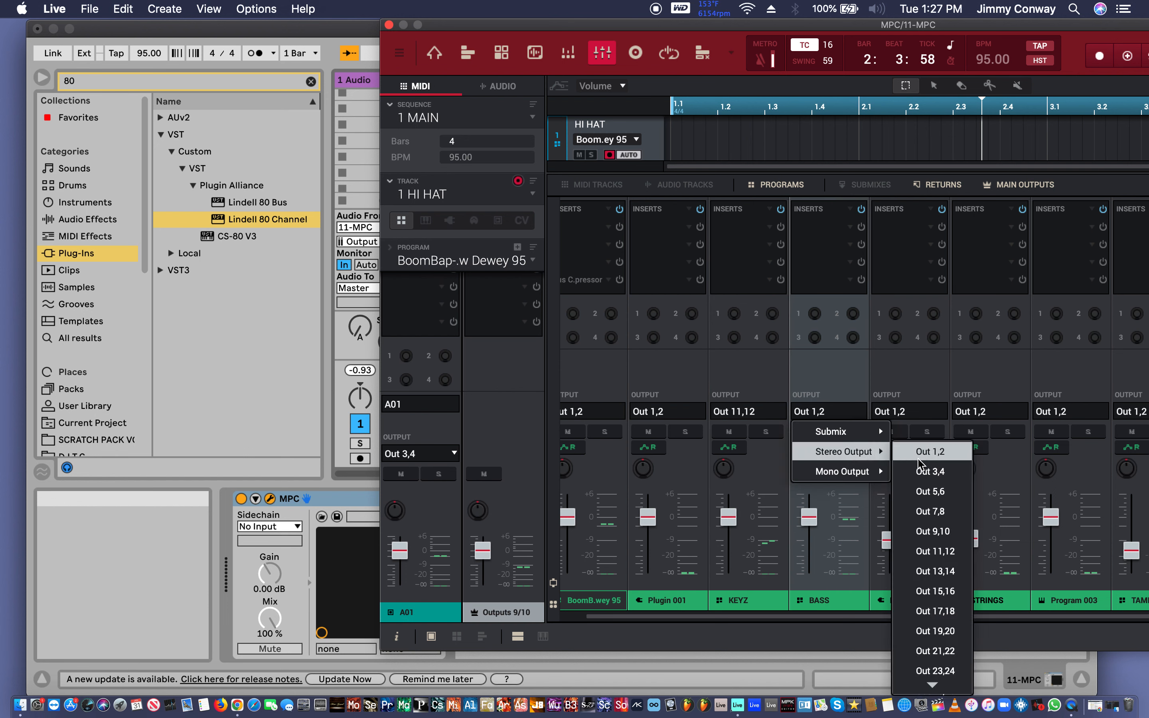
{"action": "left_click", "coordinate": [931, 553]}
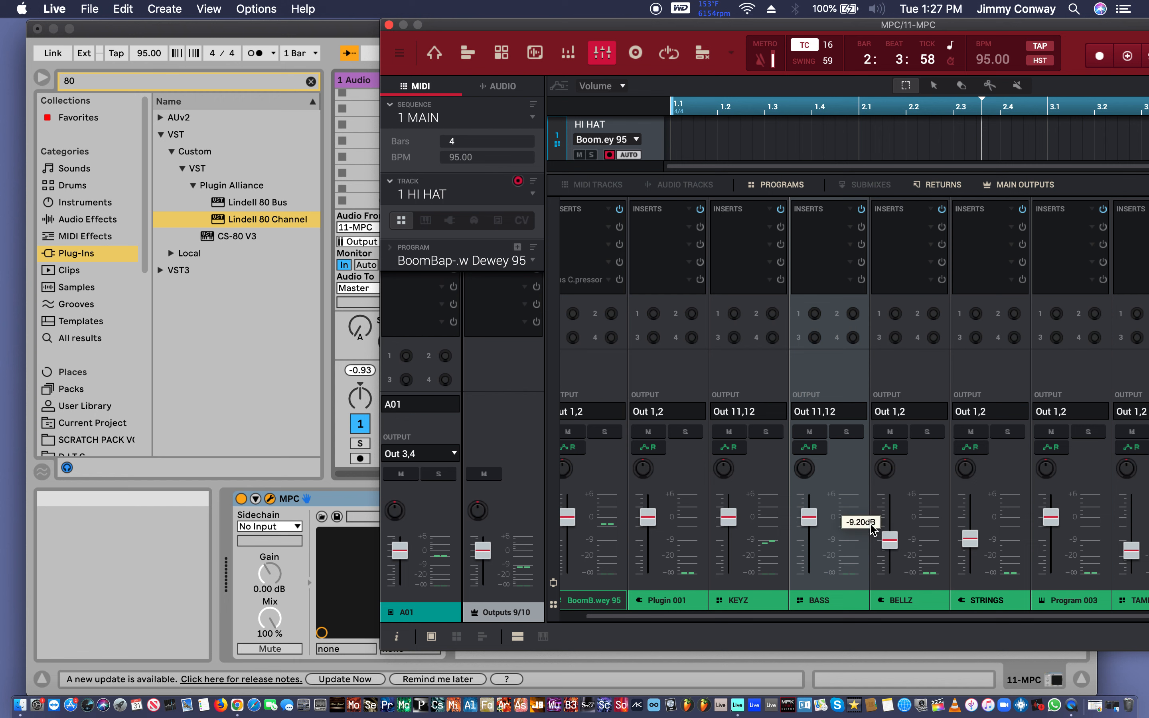
{"action": "left_click", "coordinate": [742, 411]}
{"action": "mouse_move", "coordinate": [774, 451]}
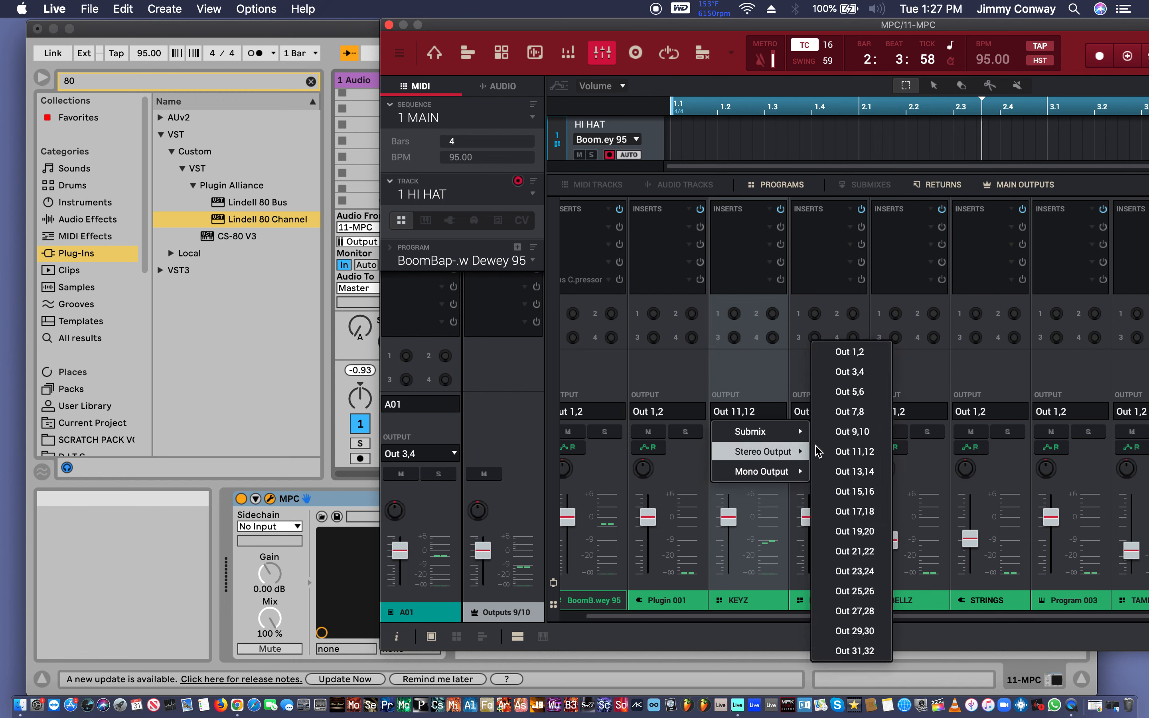
{"action": "left_click", "coordinate": [868, 471]}
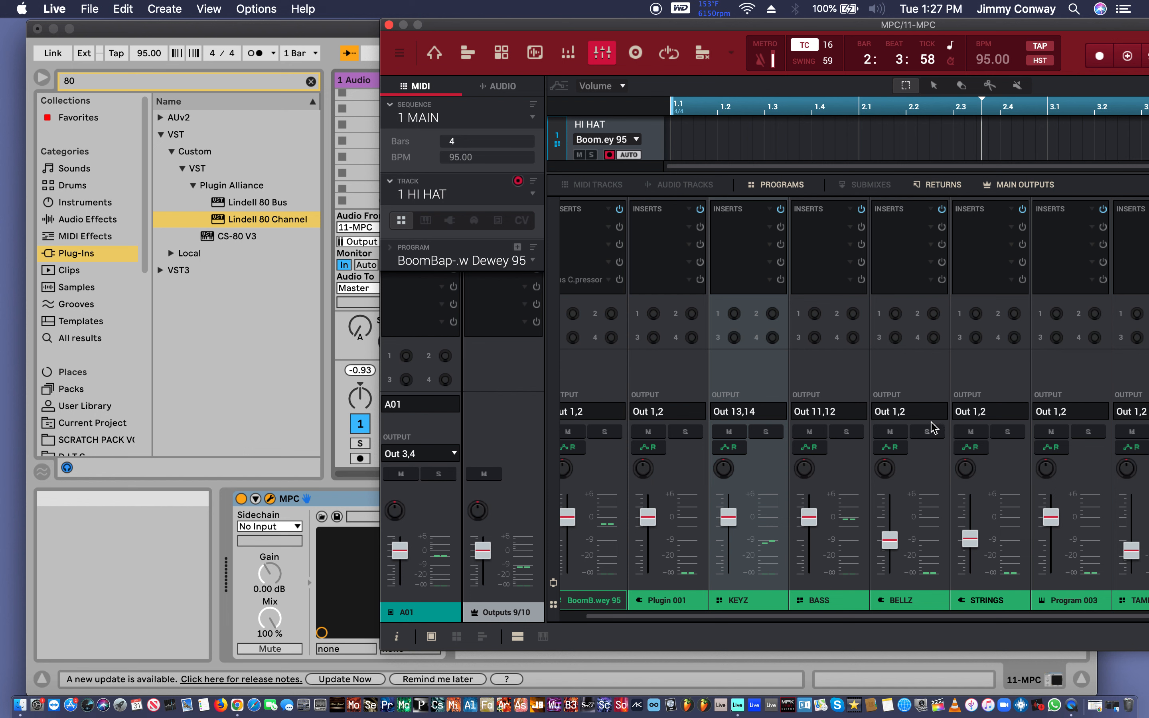
Route the STRINGS program to stereo Out 15,16 and the BELLZ program to stereo Out 17,18.
{"action": "left_click", "coordinate": [974, 412]}
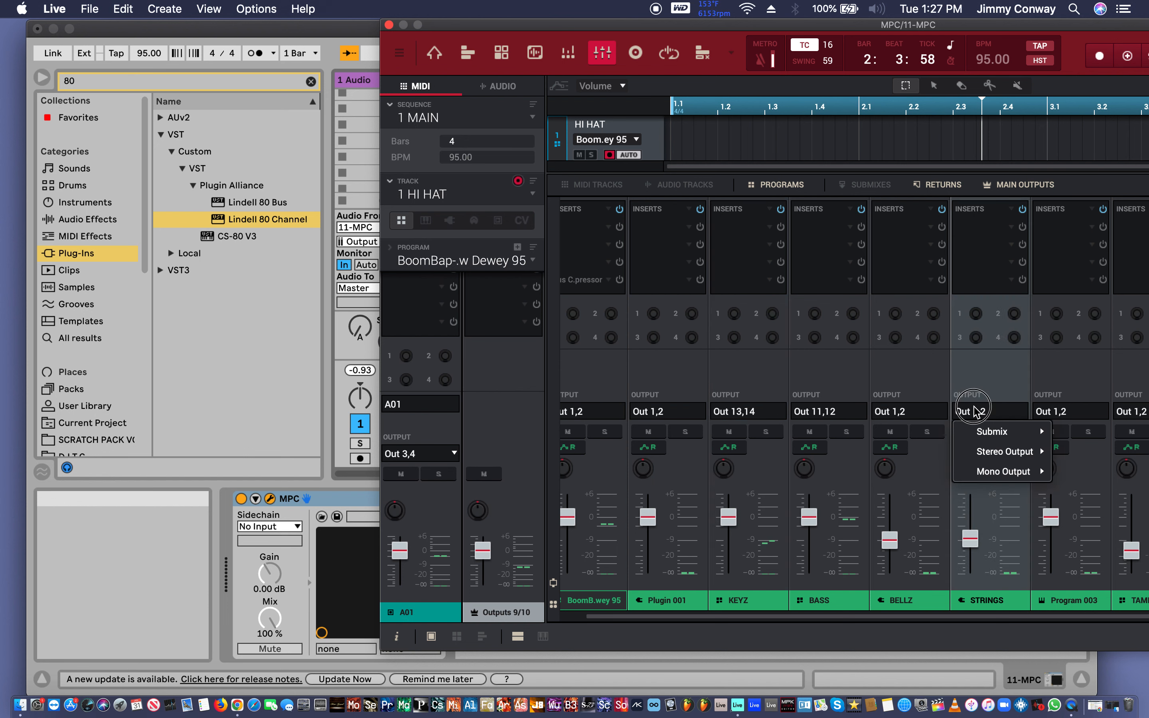
{"action": "mouse_move", "coordinate": [992, 451]}
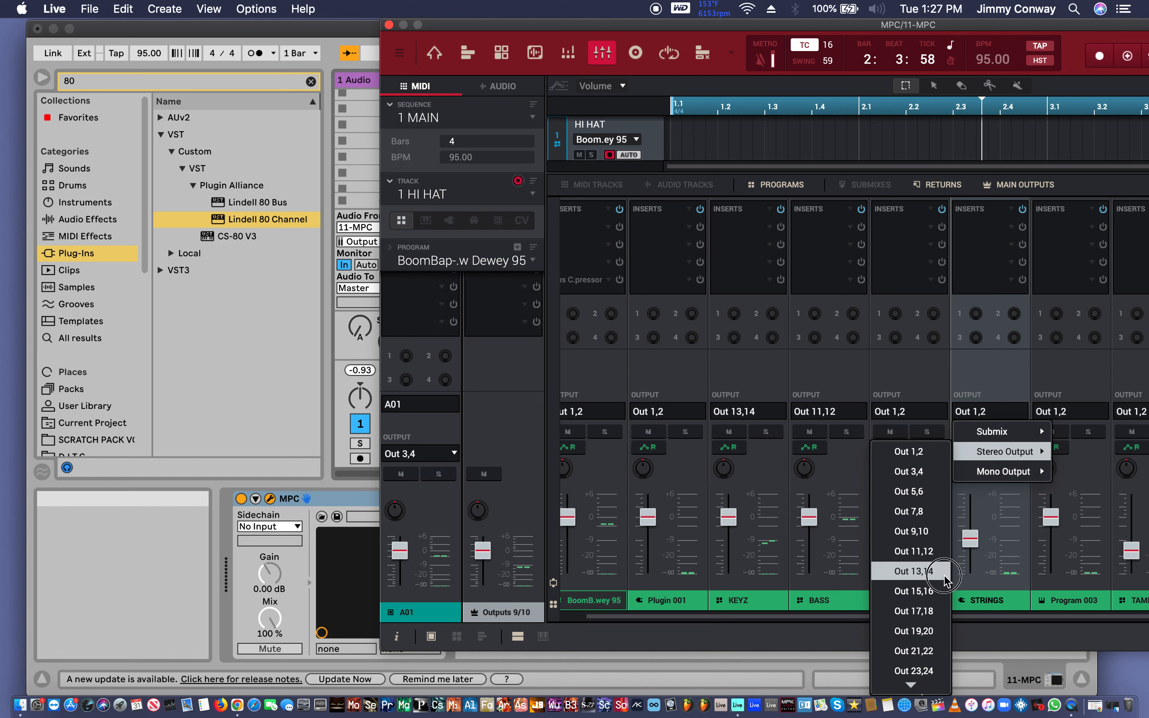
{"action": "left_click", "coordinate": [930, 591]}
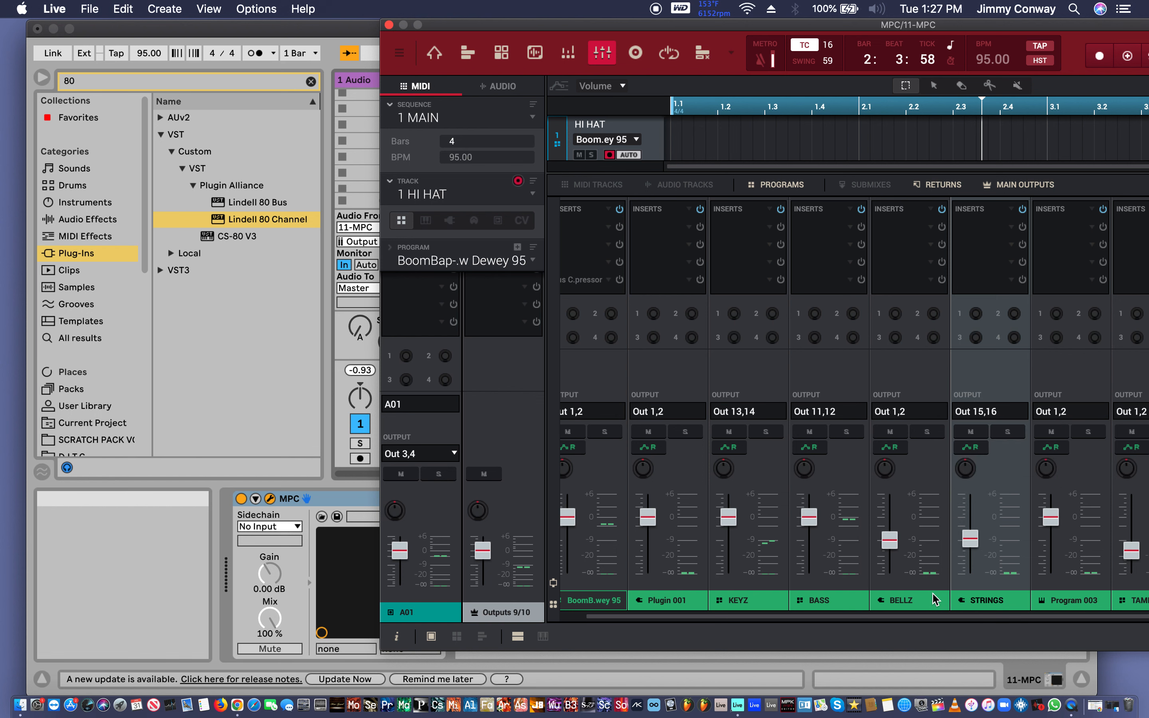
{"action": "left_click", "coordinate": [896, 412]}
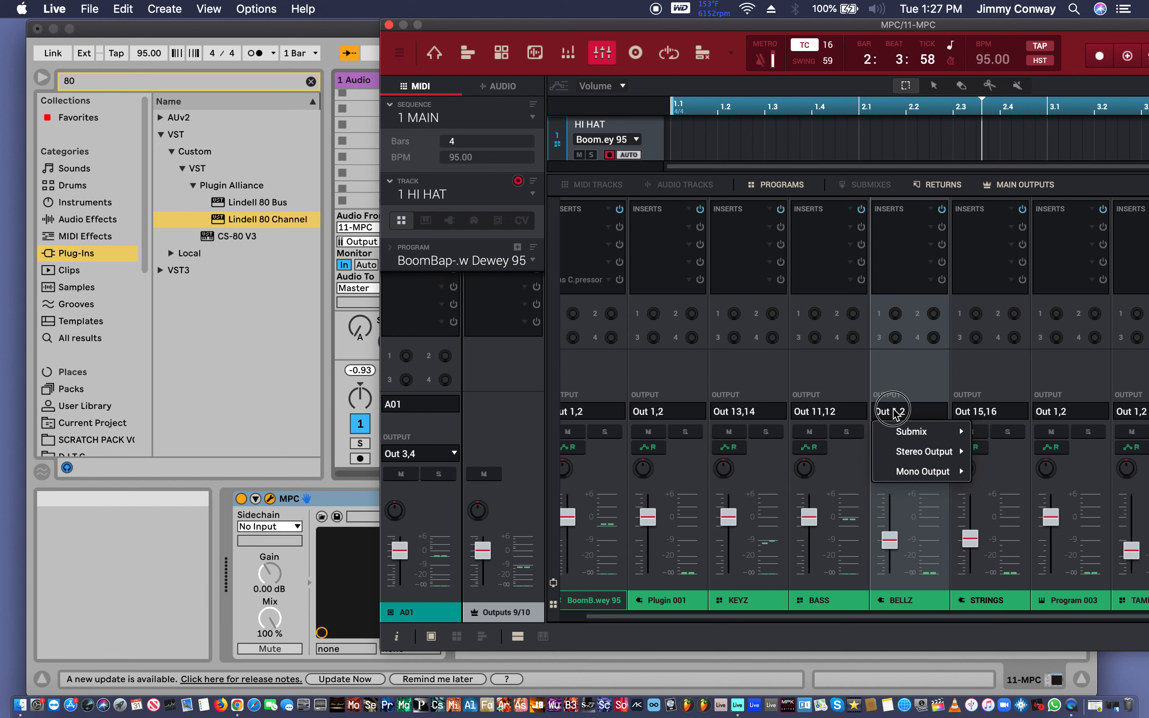
{"action": "mouse_move", "coordinate": [921, 451]}
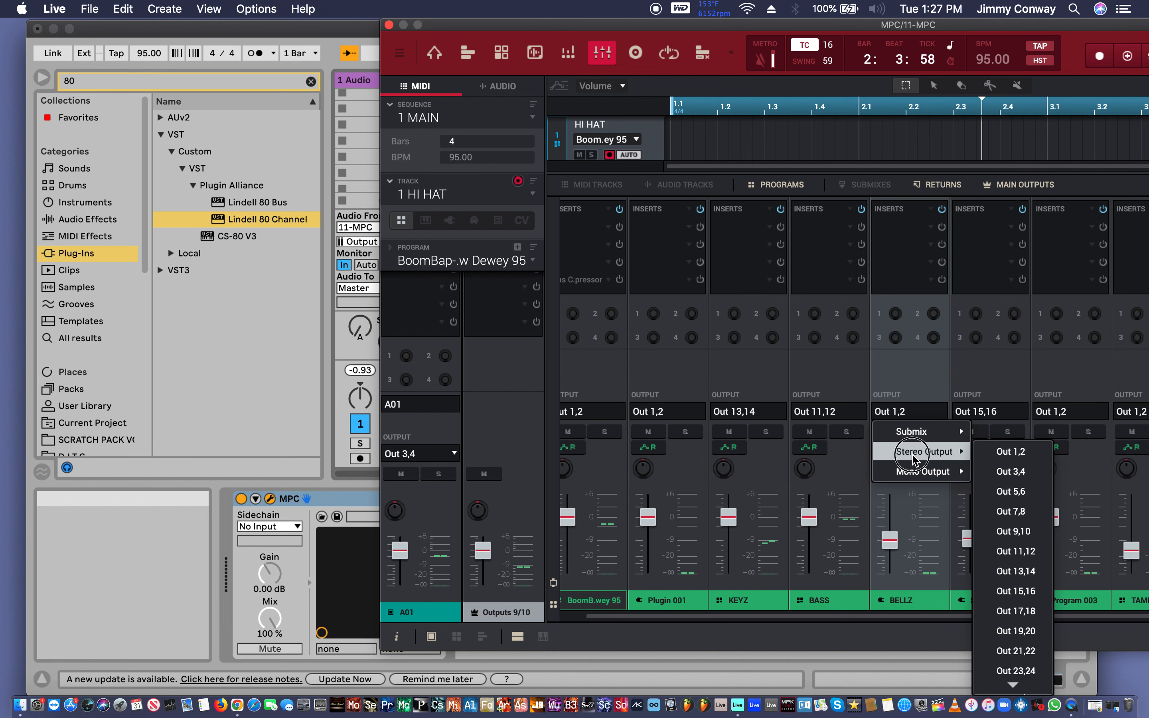
{"action": "left_click", "coordinate": [1017, 611]}
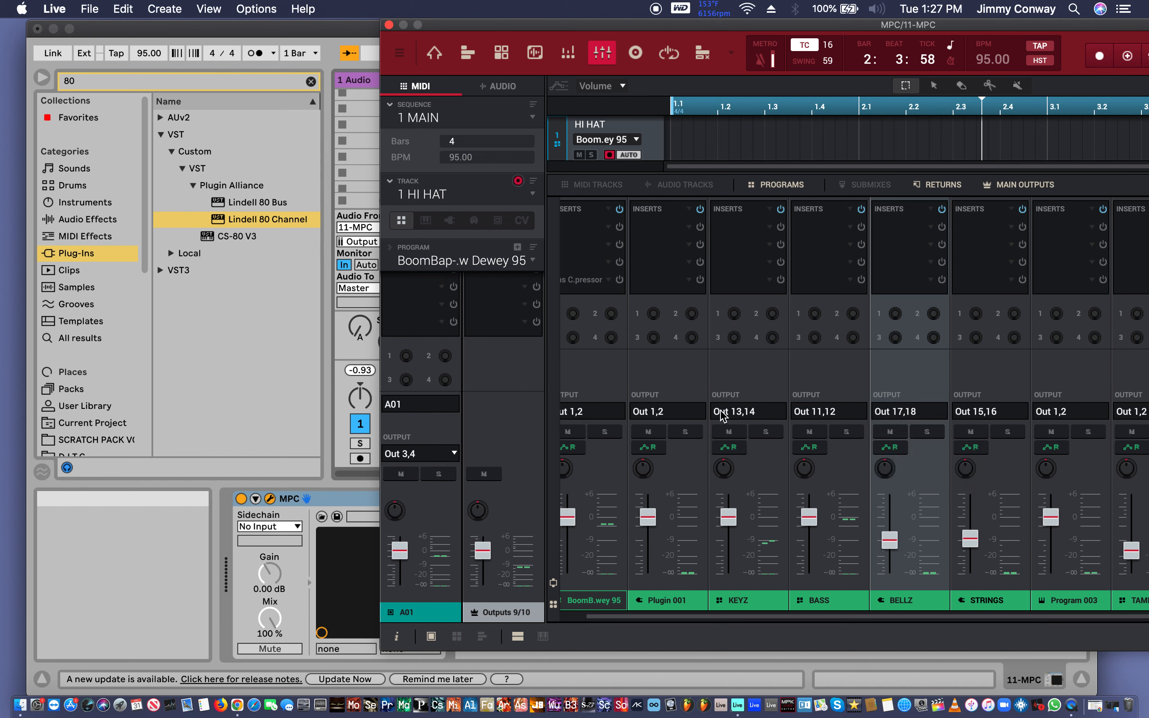
Make TAMBOURINE the current MPC track and route its program to stereo Out 19,20.
{"action": "left_click", "coordinate": [482, 195]}
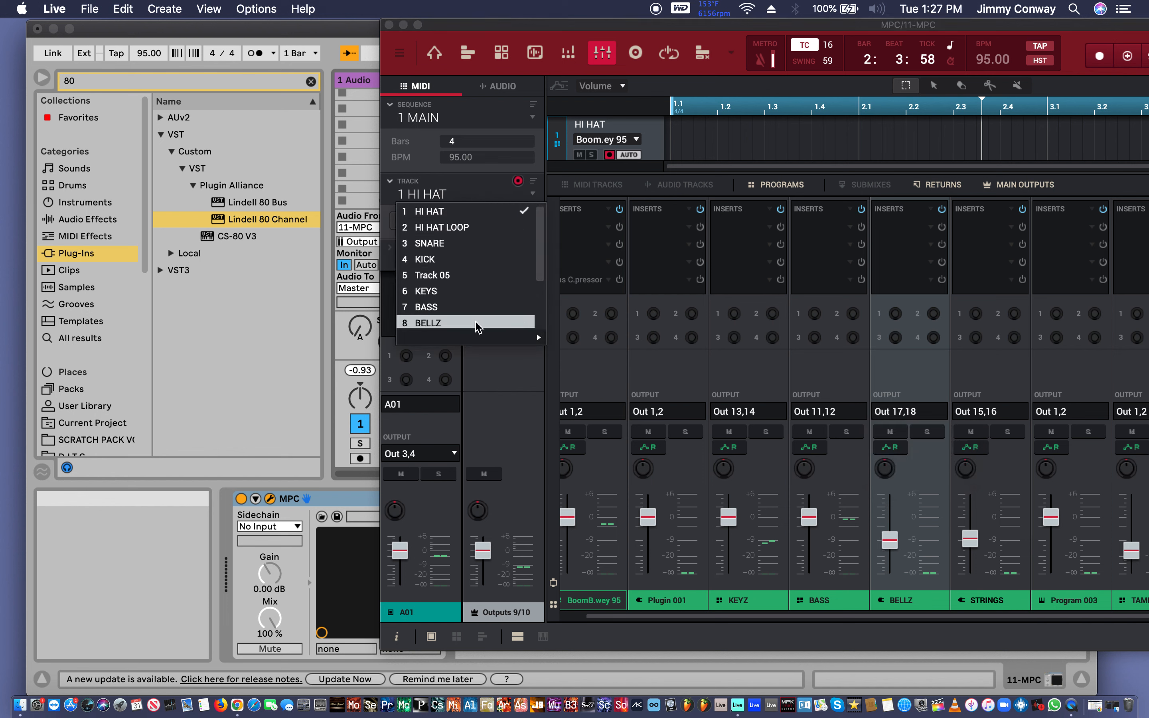
{"action": "scroll", "coordinate": [476, 322], "scroll_direction": "down", "scroll_amount": 3}
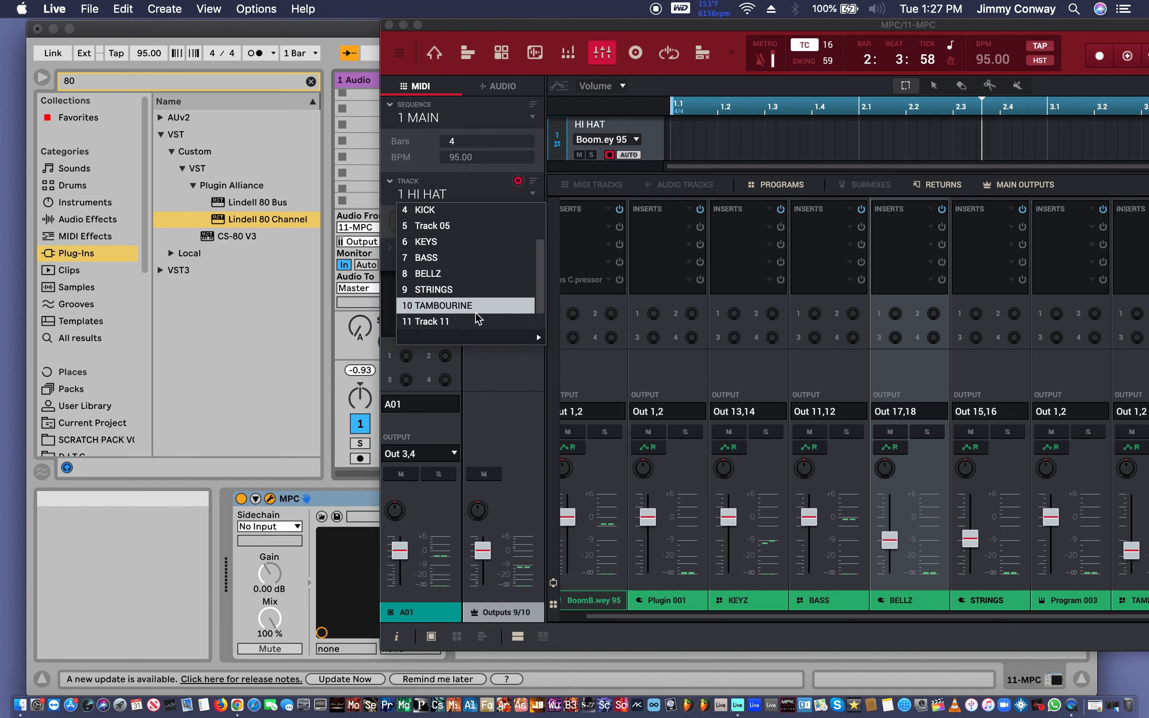
{"action": "left_click", "coordinate": [474, 304]}
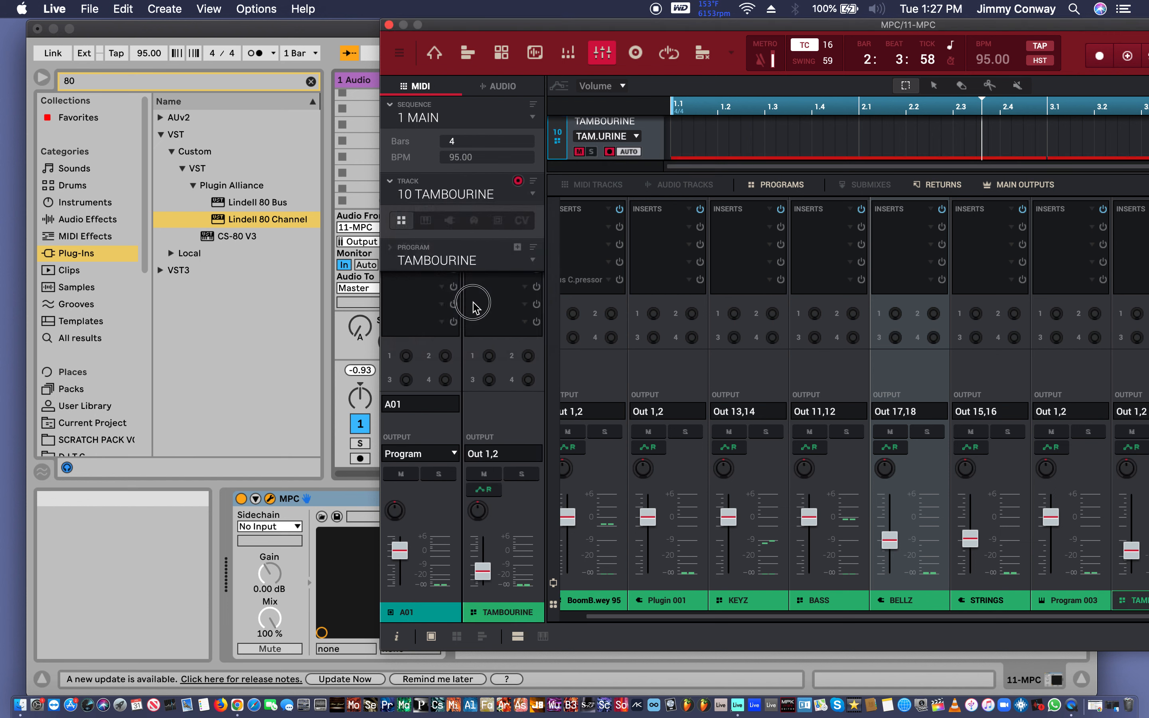
{"action": "scroll", "coordinate": [575, 339], "scroll_direction": "right", "scroll_amount": 5}
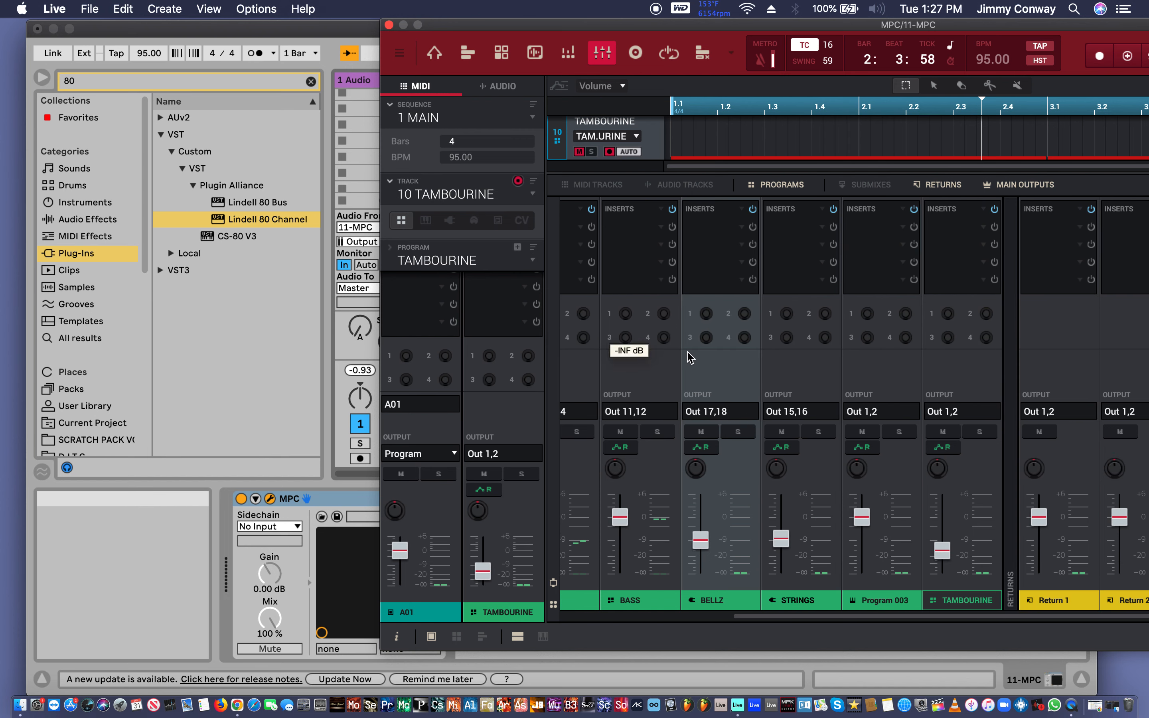
{"action": "scroll", "coordinate": [736, 378], "scroll_direction": "left", "scroll_amount": 2}
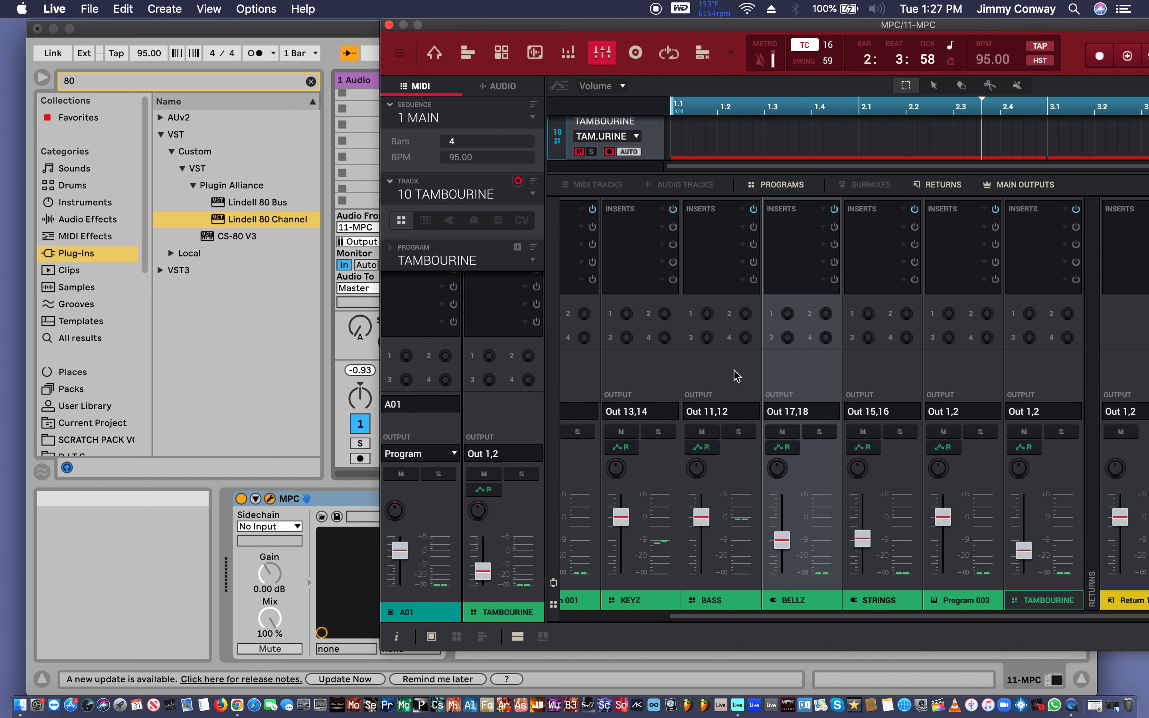
{"action": "scroll", "coordinate": [737, 376], "scroll_direction": "right", "scroll_amount": 2}
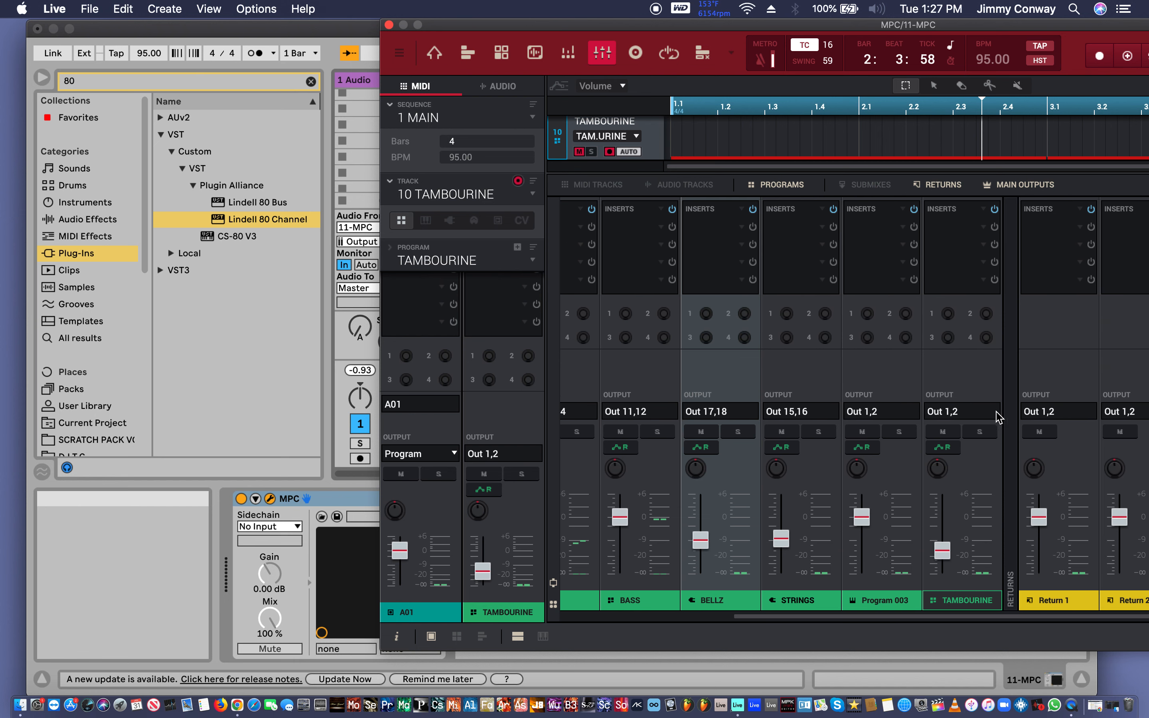
{"action": "left_click", "coordinate": [964, 411]}
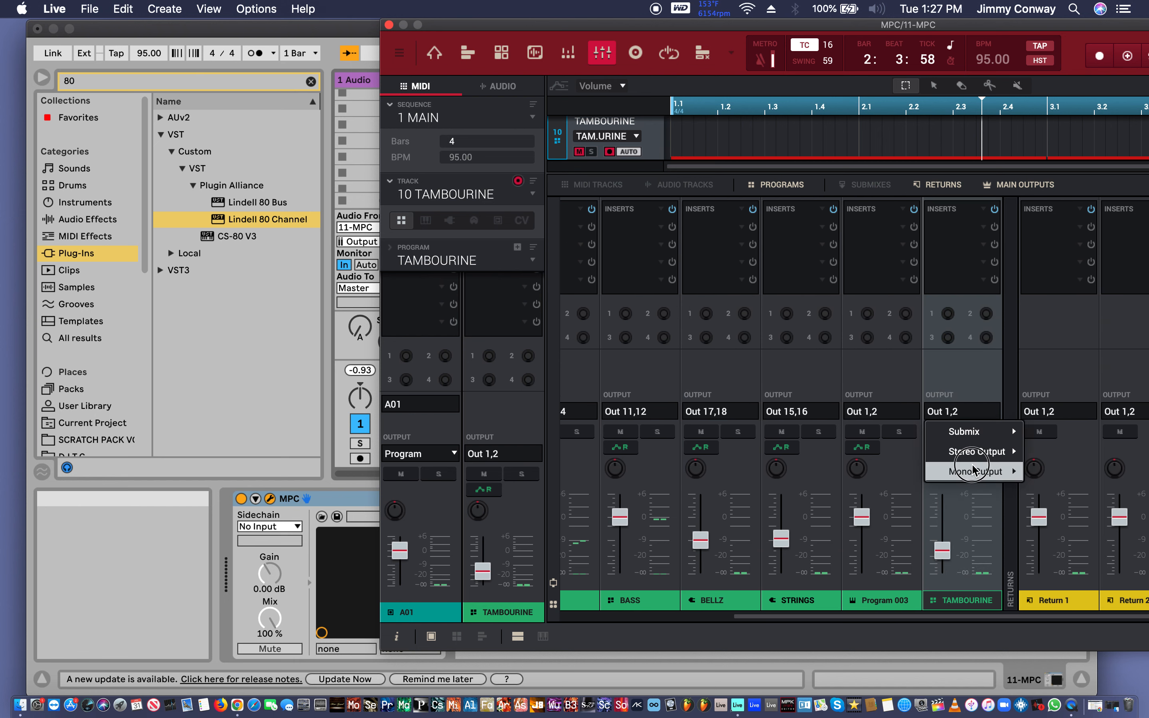
{"action": "left_click", "coordinate": [992, 450]}
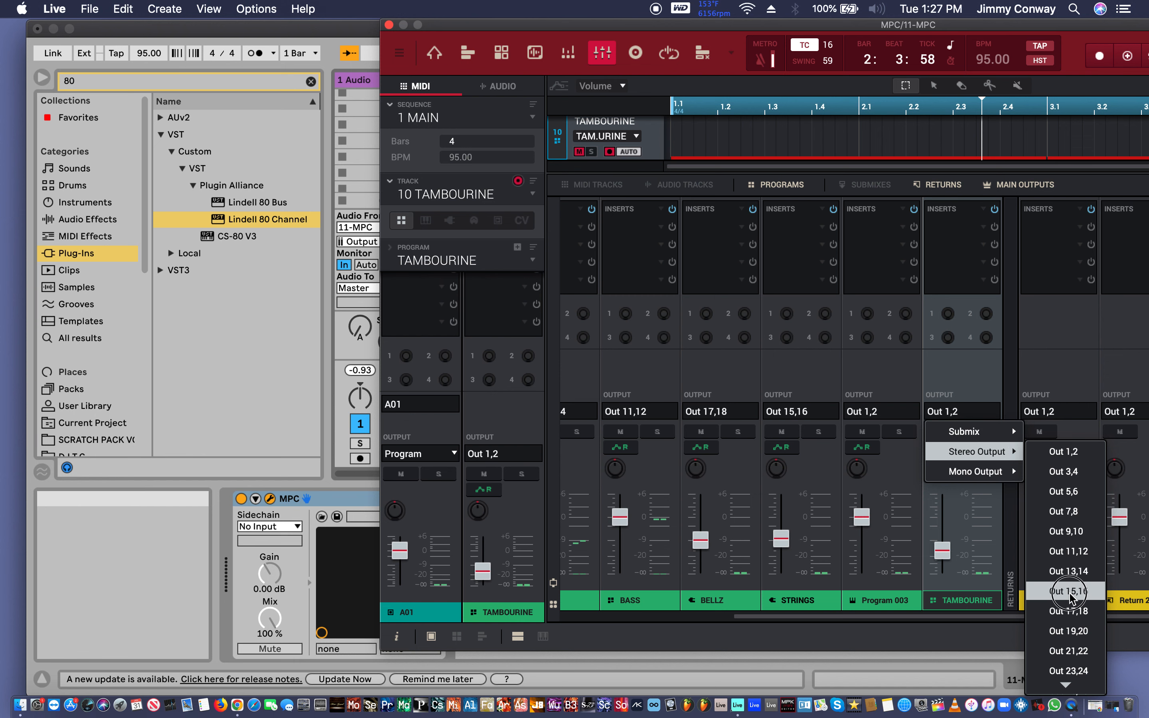
{"action": "left_click", "coordinate": [1068, 632]}
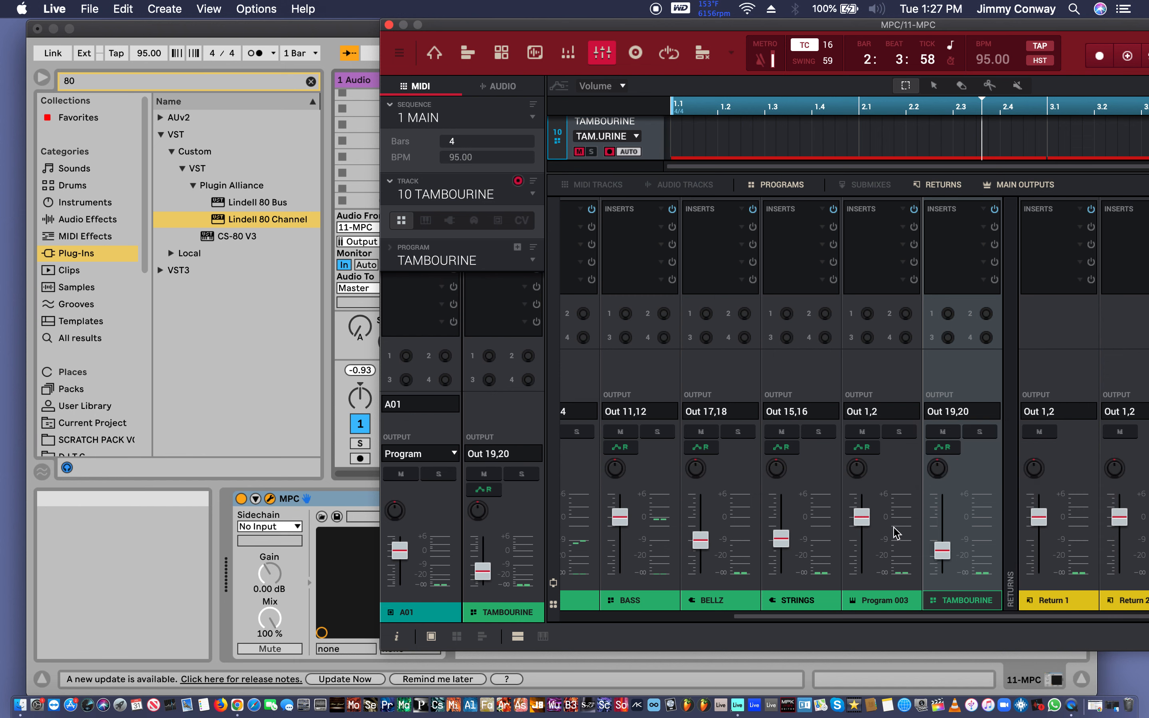
Move the MPC window clear of Live's mixer and check the MPC output assigned to each audio track.
{"action": "scroll", "coordinate": [893, 517], "scroll_direction": "left", "scroll_amount": 5}
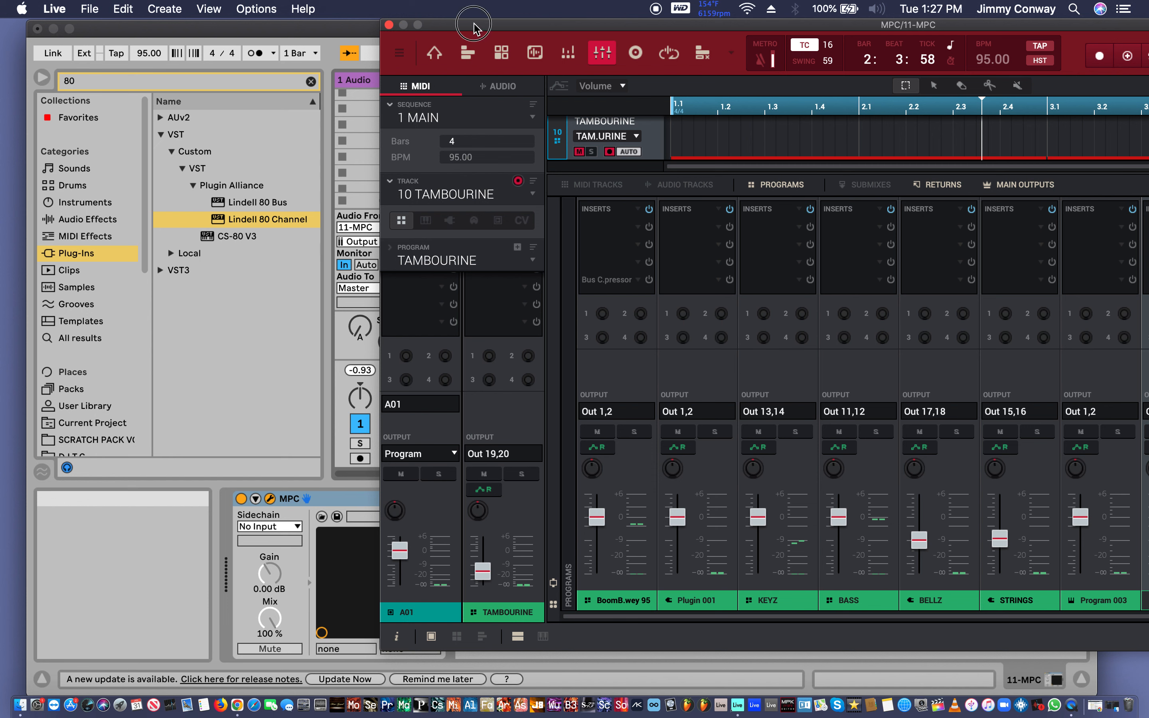
{"action": "left_click_drag", "start_coordinate": [474, 26], "coordinate": [187, 526]}
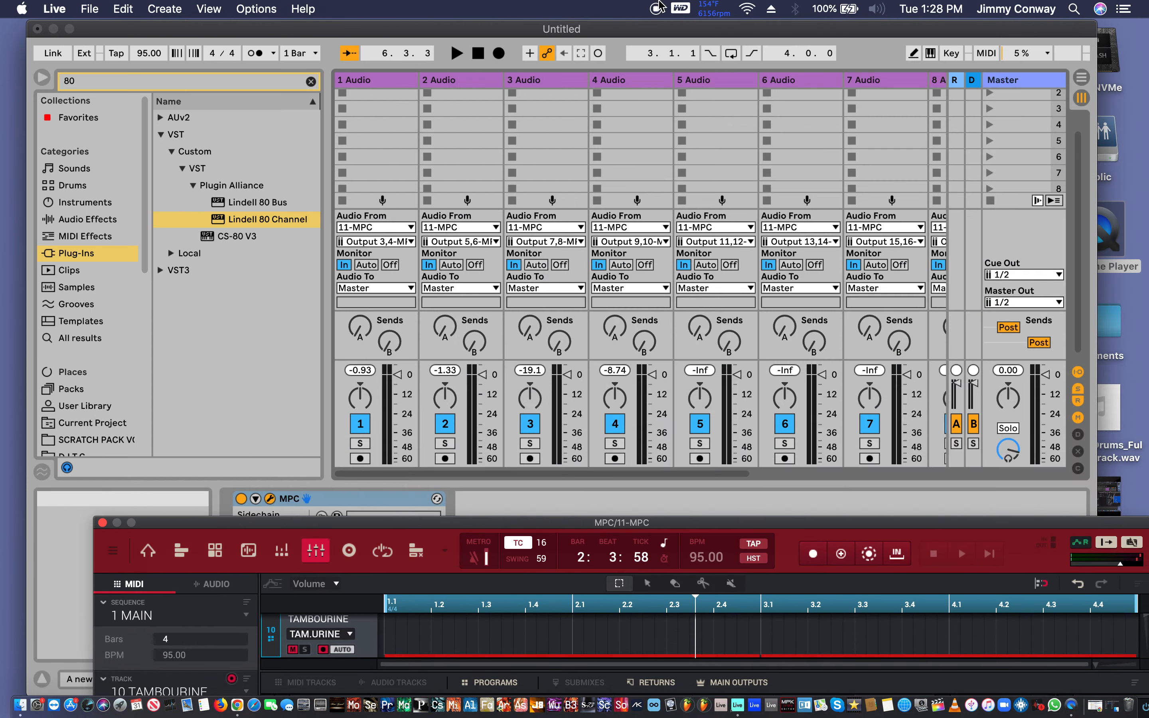
{"action": "scroll", "coordinate": [646, 151], "scroll_direction": "right", "scroll_amount": 3}
{"action": "scroll", "coordinate": [647, 153], "scroll_direction": "left", "scroll_amount": 2}
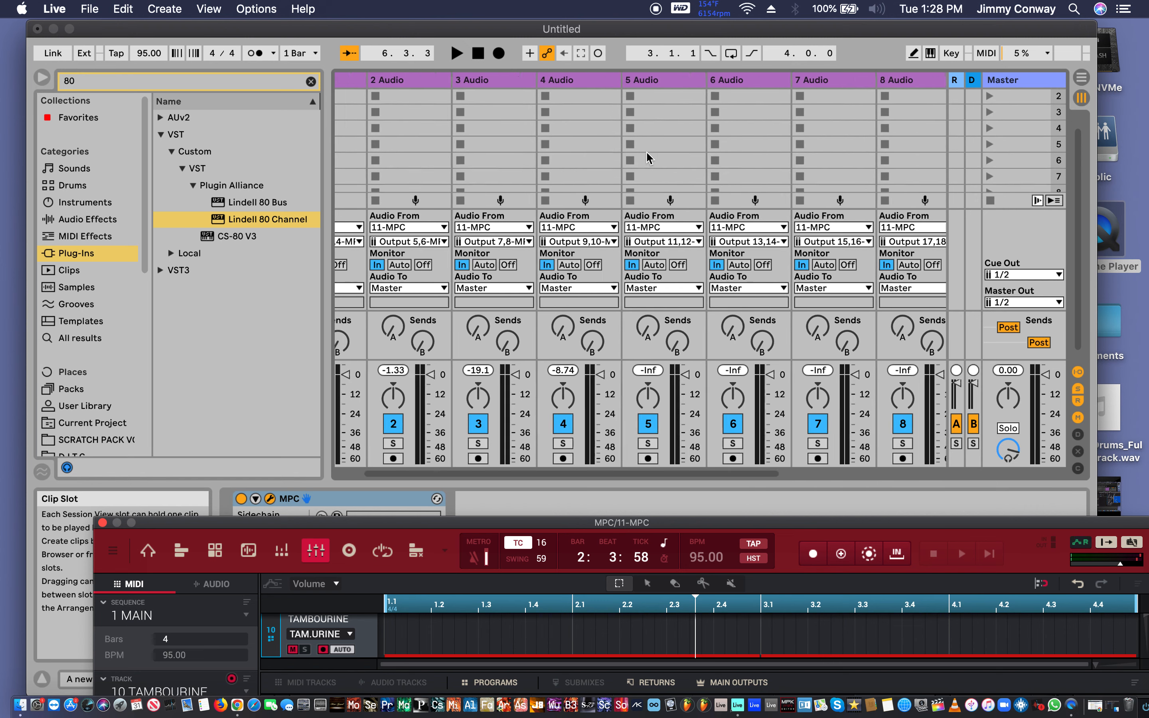
{"action": "scroll", "coordinate": [647, 153], "scroll_direction": "up", "scroll_amount": 1}
{"action": "scroll", "coordinate": [646, 153], "scroll_direction": "left", "scroll_amount": 2}
{"action": "scroll", "coordinate": [647, 153], "scroll_direction": "down", "scroll_amount": 1}
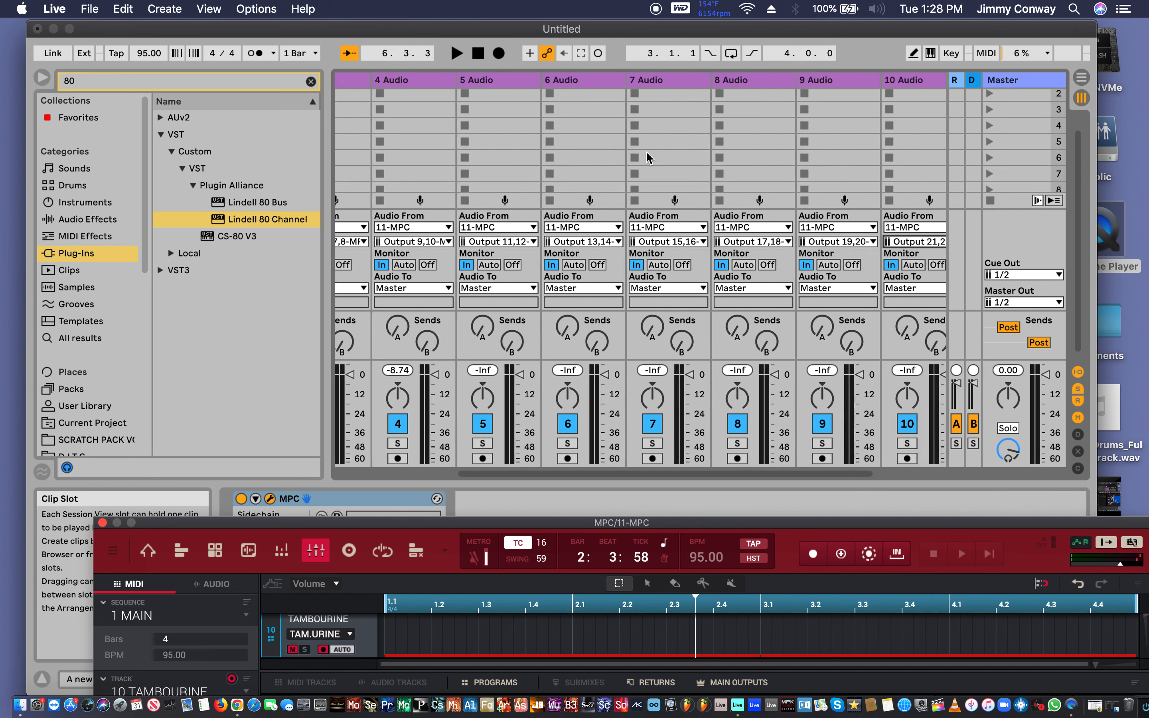
Play the MAIN sequence and check the level meters across Live's audio tracks, stopping playback when done.
{"action": "key", "text": "space"}
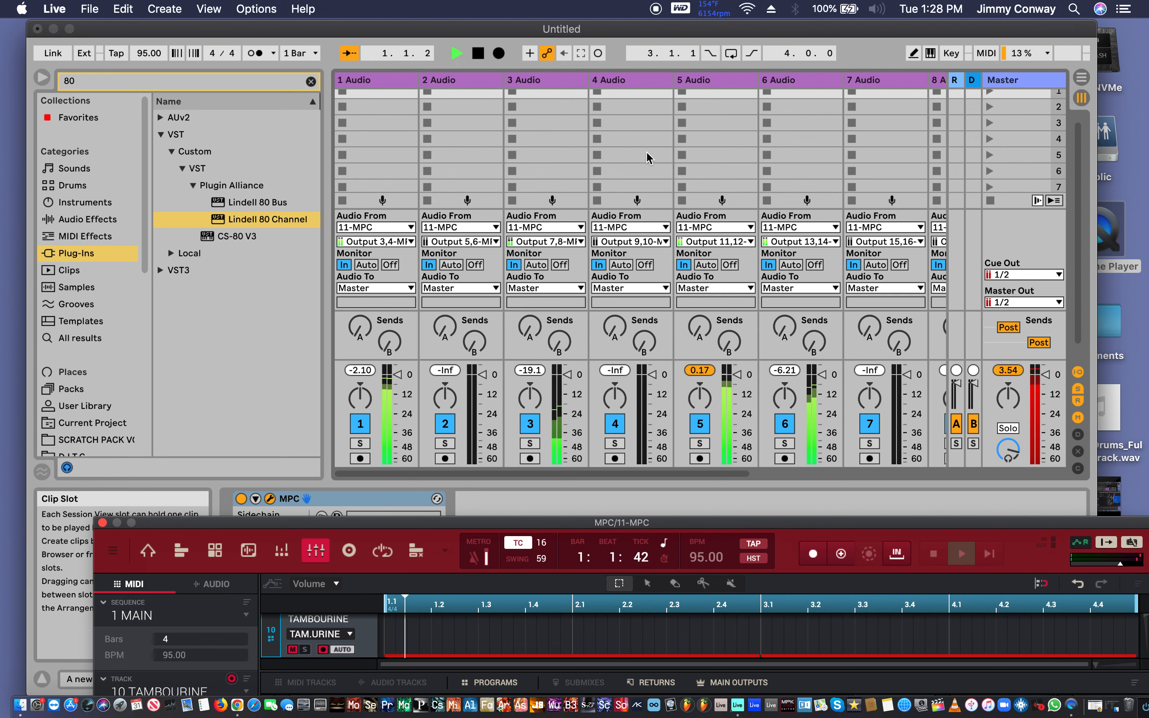
{"action": "scroll", "coordinate": [668, 372], "scroll_direction": "right", "scroll_amount": 6}
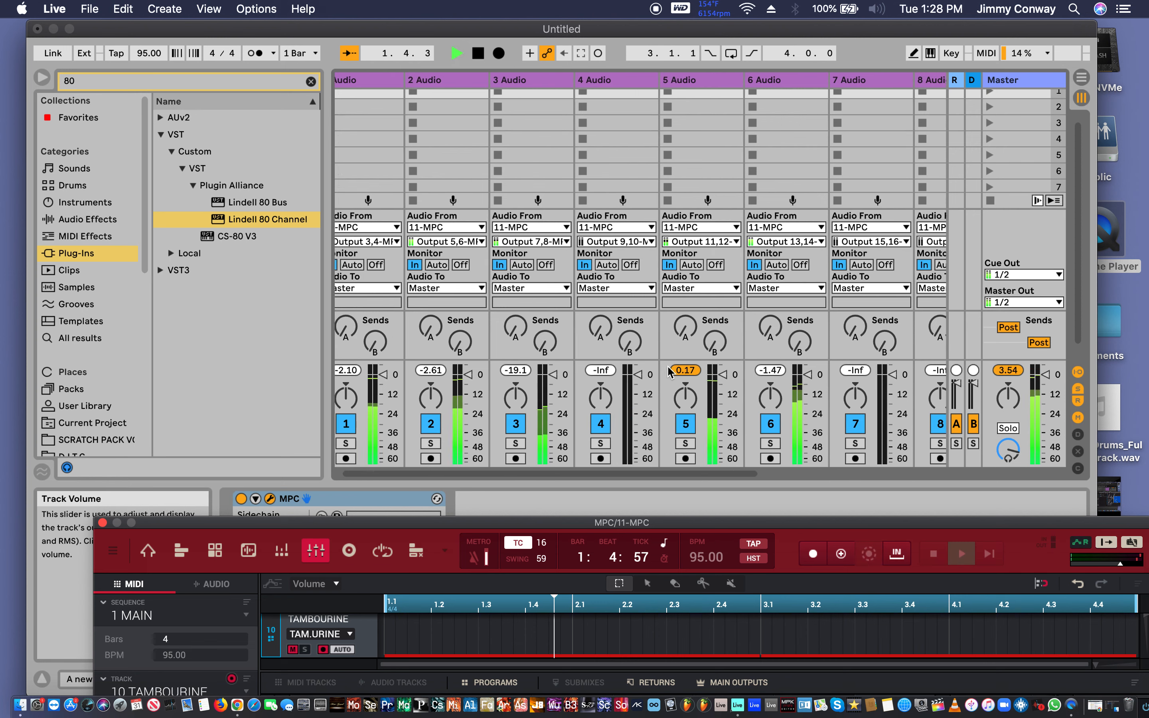
{"action": "scroll", "coordinate": [669, 371], "scroll_direction": "down", "scroll_amount": 1}
{"action": "scroll", "coordinate": [668, 372], "scroll_direction": "left", "scroll_amount": 6}
{"action": "scroll", "coordinate": [669, 372], "scroll_direction": "up", "scroll_amount": 2}
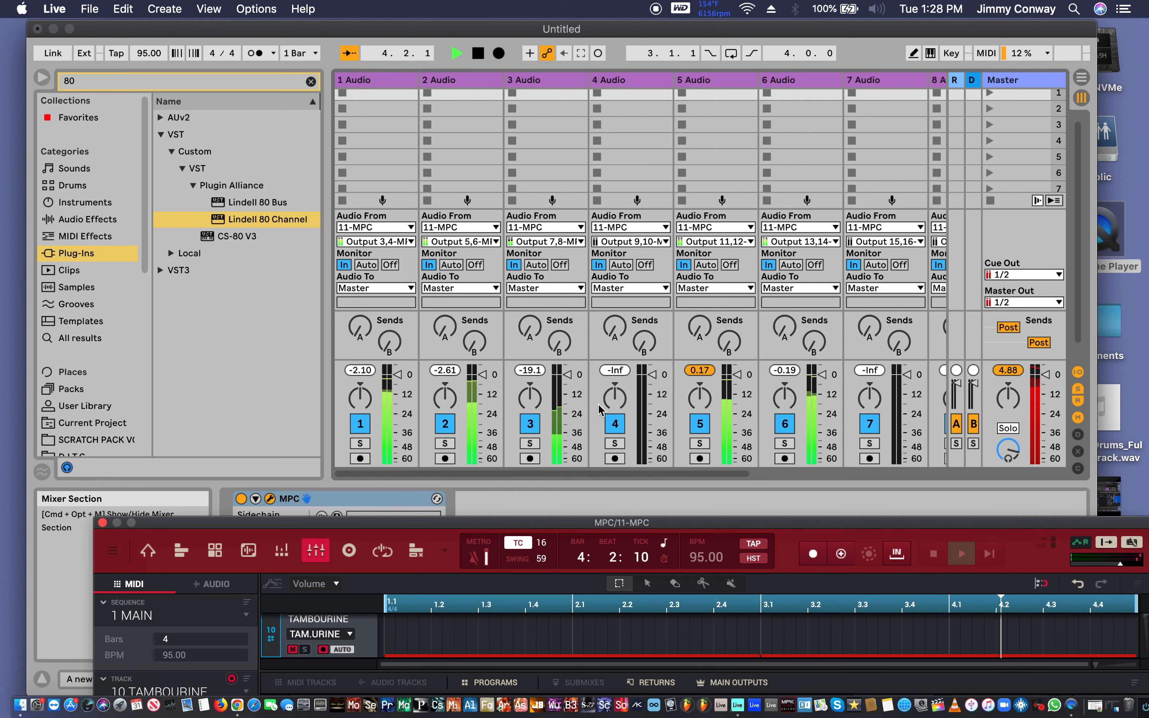
{"action": "key", "text": "space"}
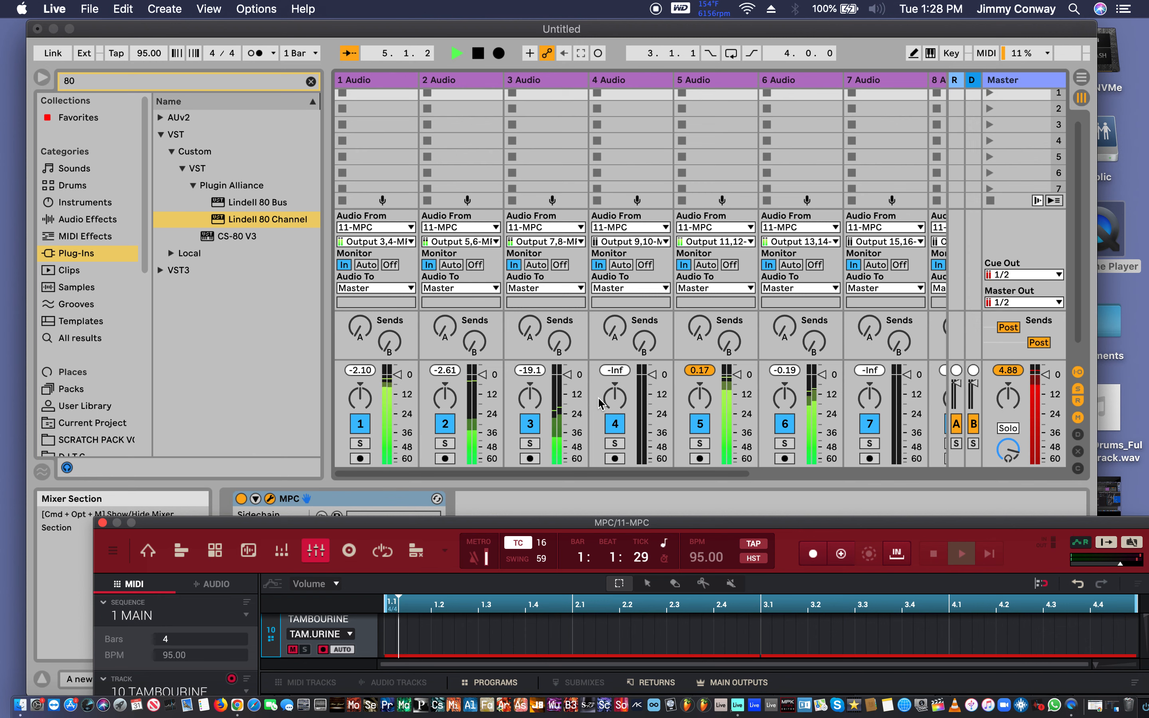
Switch MPC to Song mode and start song playback with Live's mixer uncovered.
{"action": "left_click", "coordinate": [573, 523]}
{"action": "left_click_drag", "start_coordinate": [572, 523], "coordinate": [564, 61]}
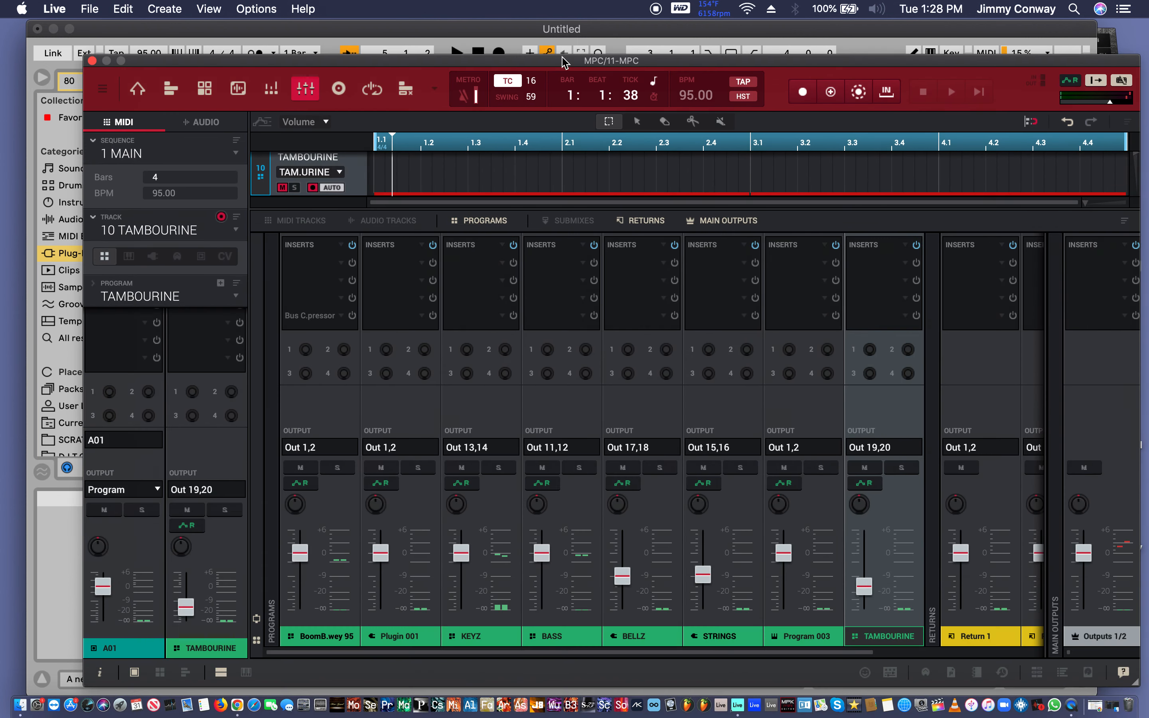
{"action": "left_click", "coordinate": [434, 92]}
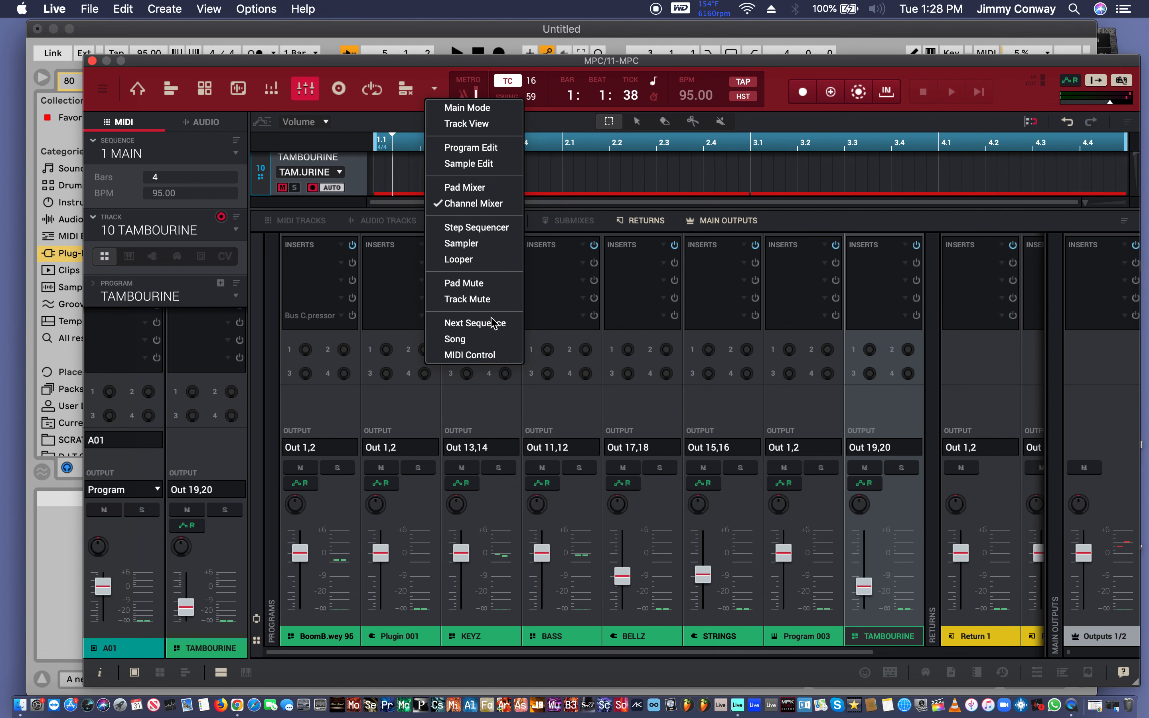
{"action": "left_click", "coordinate": [479, 339]}
{"action": "key", "text": "space"}
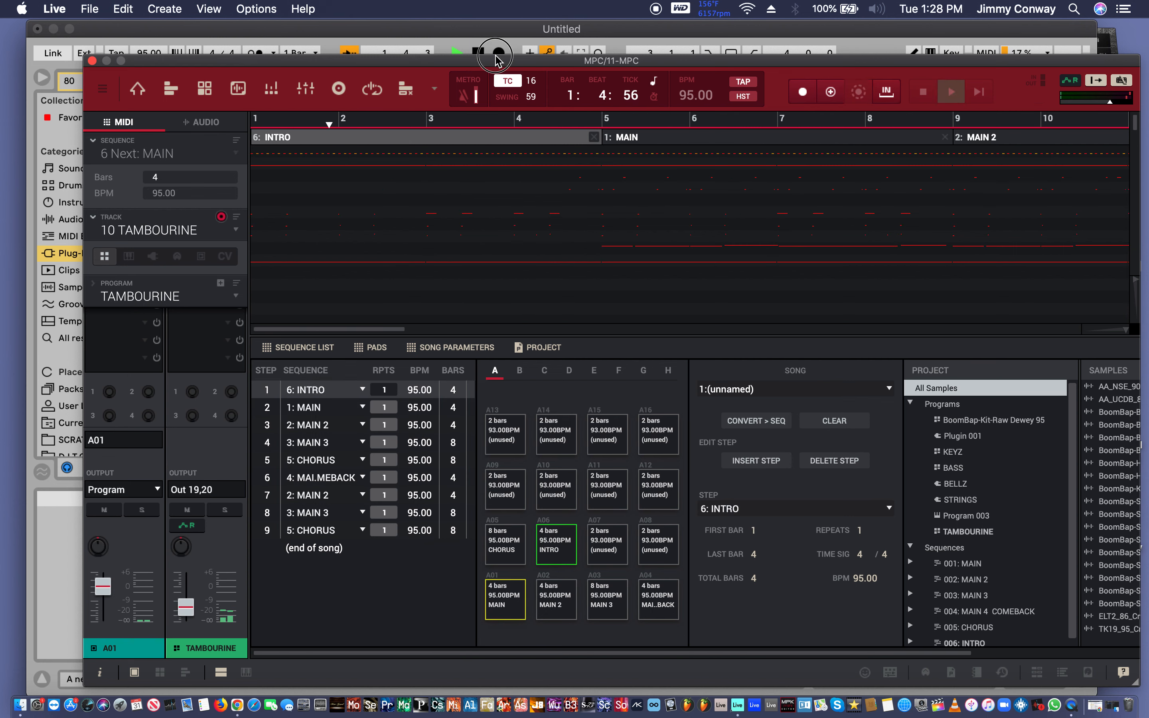
{"action": "left_click_drag", "start_coordinate": [498, 61], "coordinate": [505, 577]}
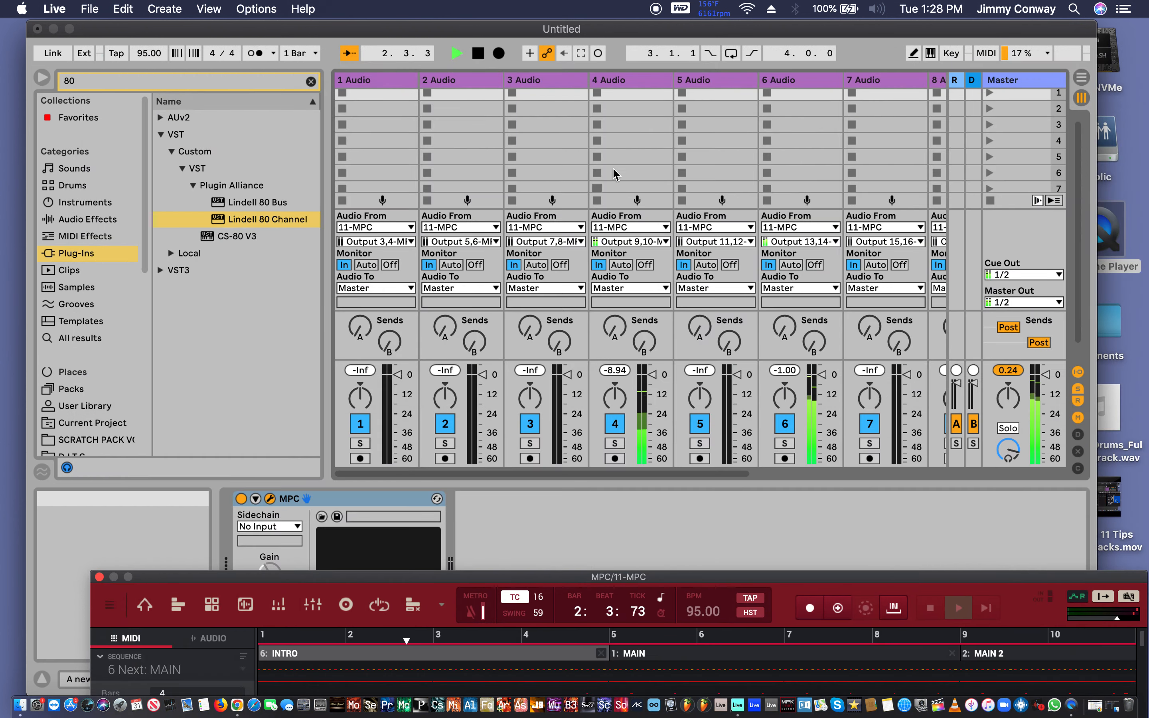
Audition audio tracks 6 and 4 in solo during the song, release the solos and stop playback.
{"action": "left_click", "coordinate": [785, 443]}
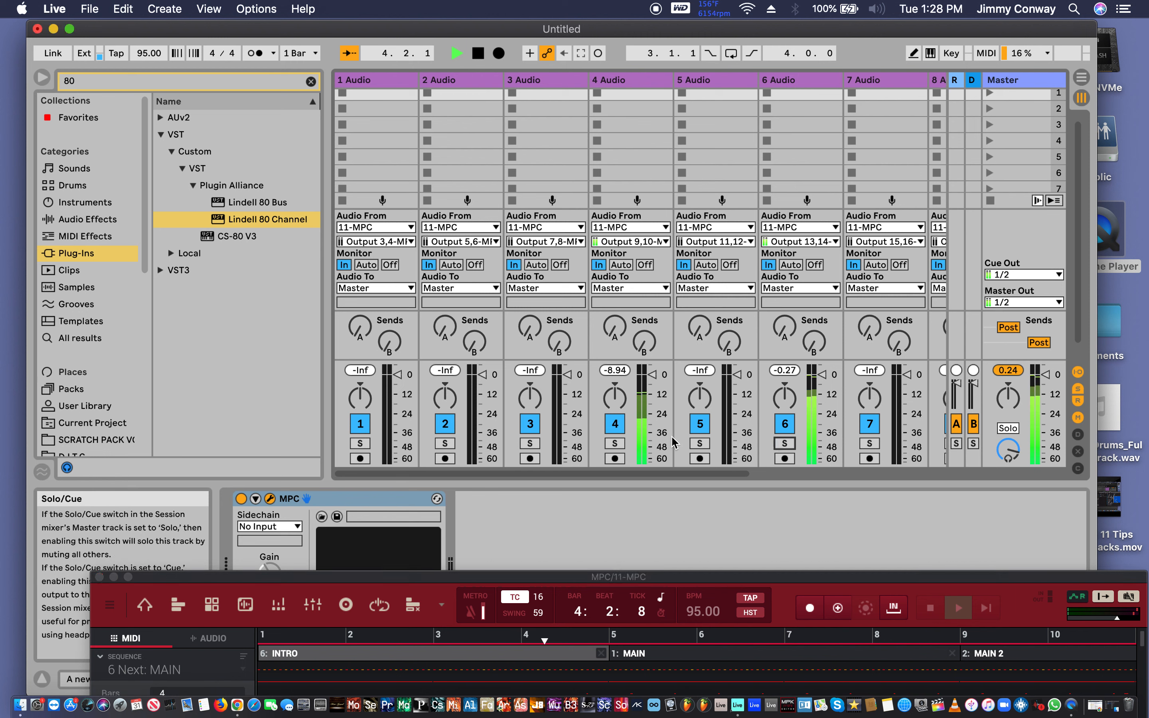
{"action": "left_click", "coordinate": [615, 443]}
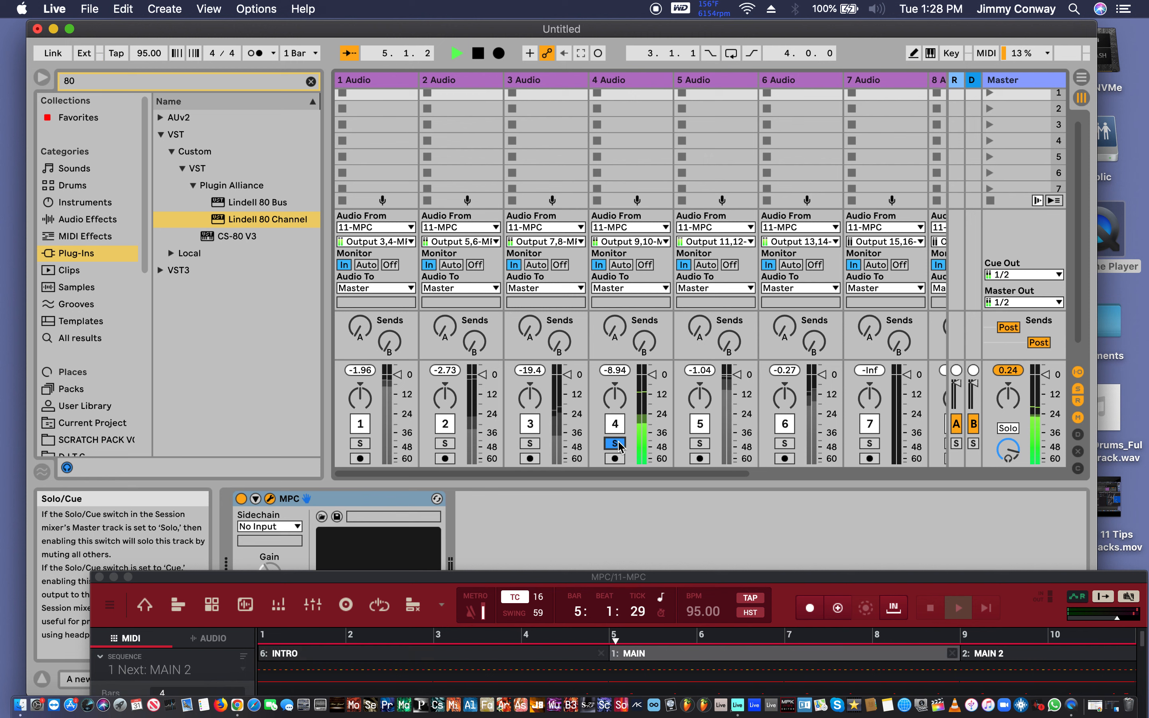
{"action": "left_click", "coordinate": [615, 443]}
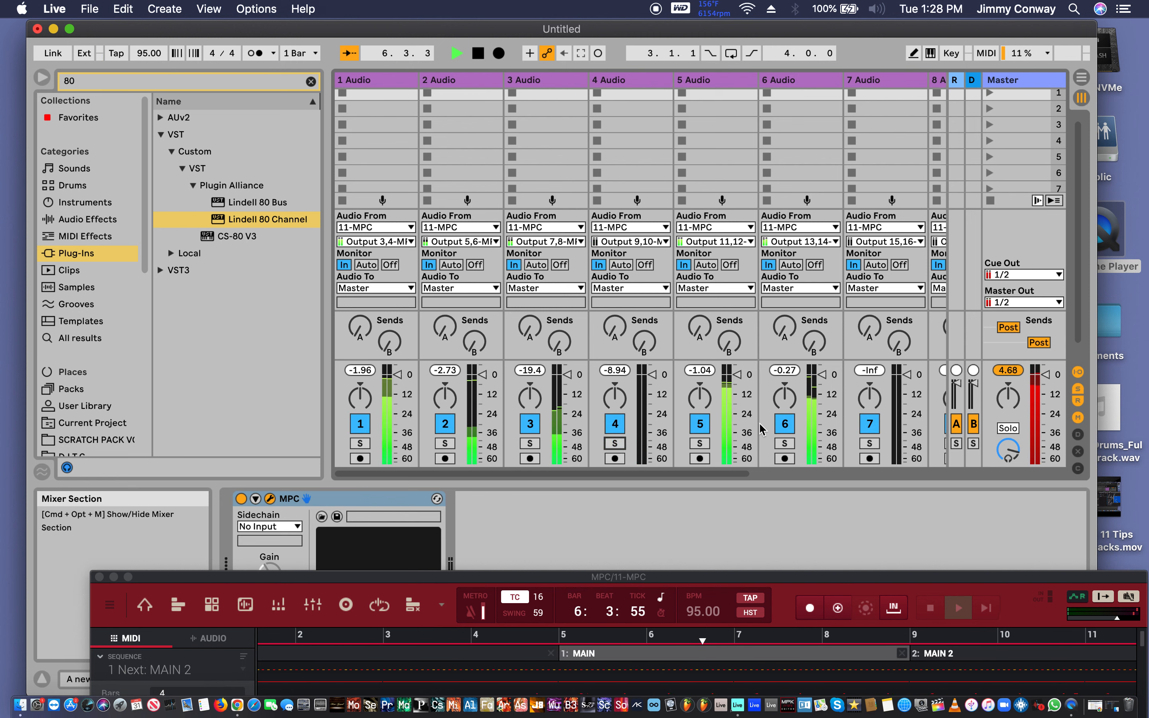
{"action": "key", "text": "space"}
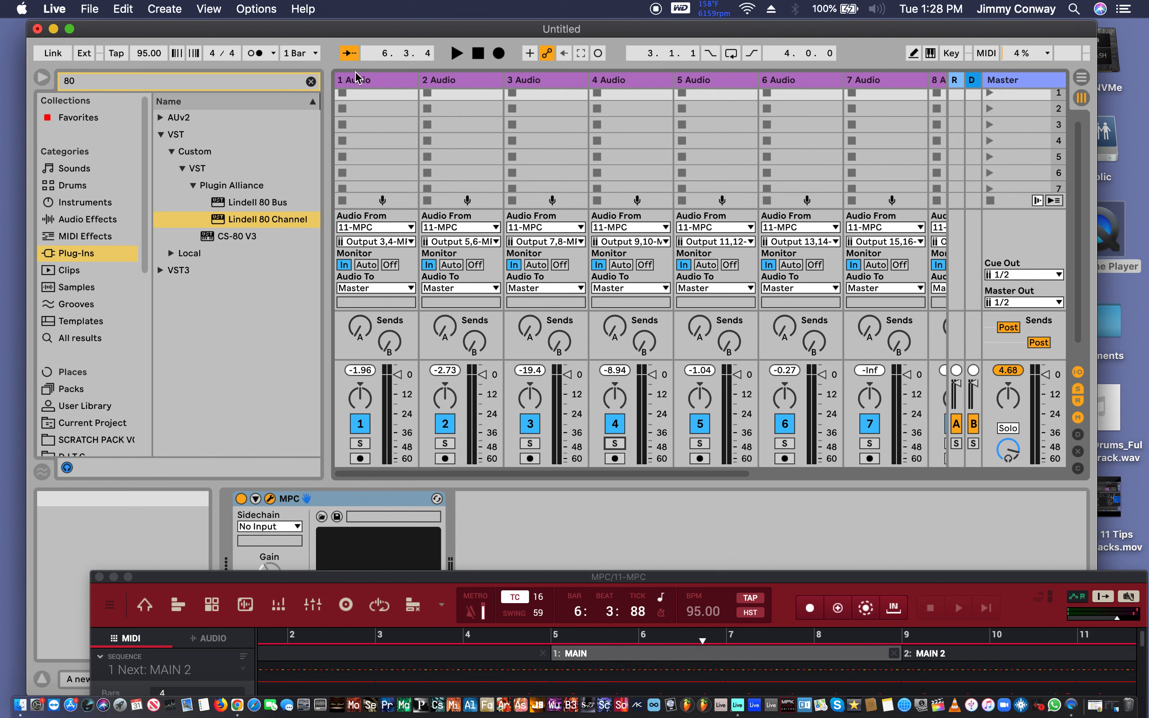
Start song playback, solo audio track 4, rename it HI HAT LOOP and release its solo.
{"action": "key", "text": "space"}
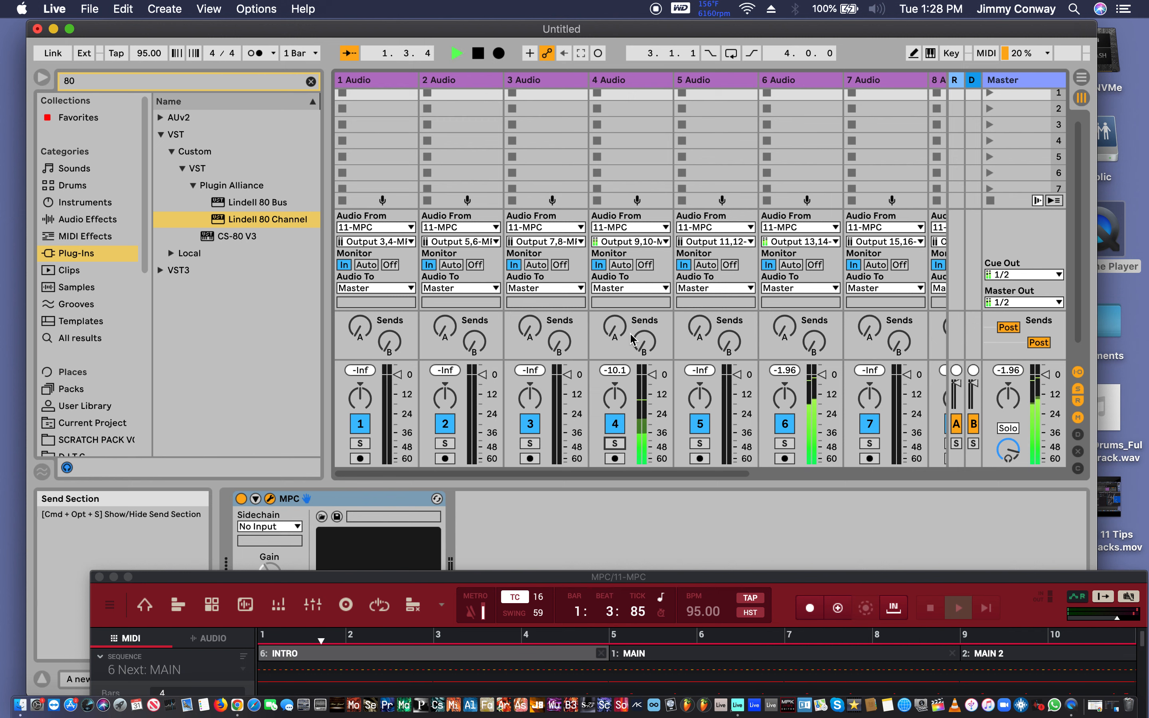
{"action": "left_click", "coordinate": [615, 443]}
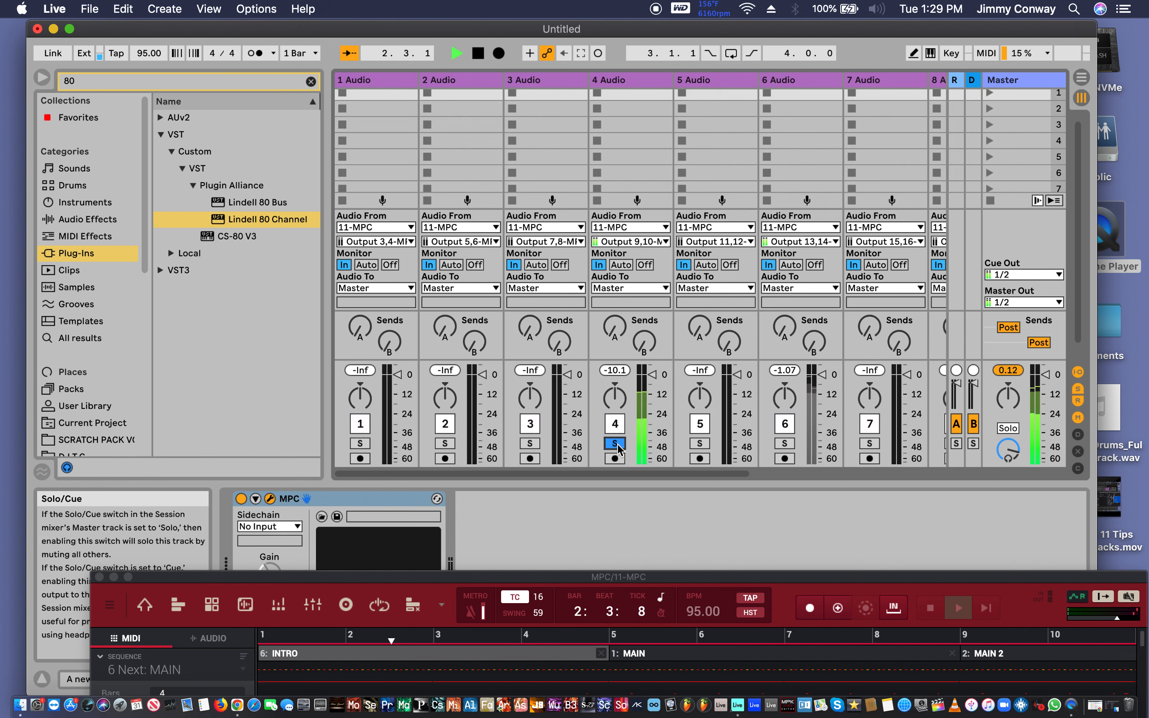
{"action": "left_click", "coordinate": [623, 83]}
{"action": "key", "text": "super+r"}
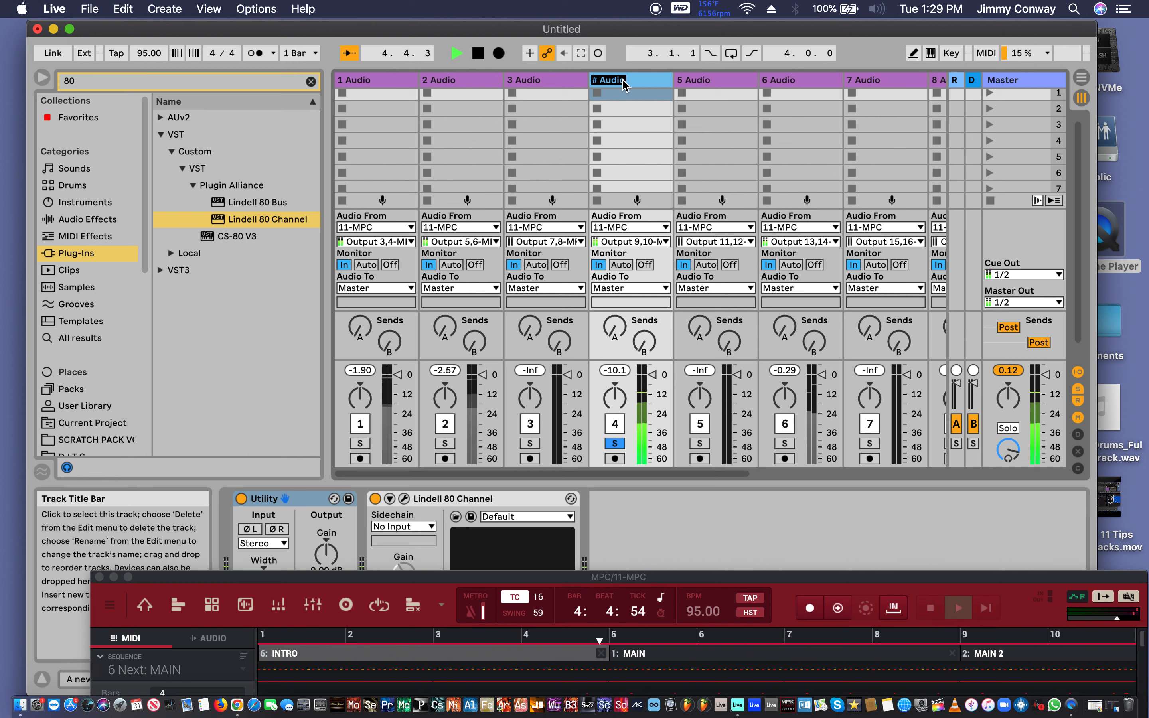
{"action": "type", "text": "HI "}
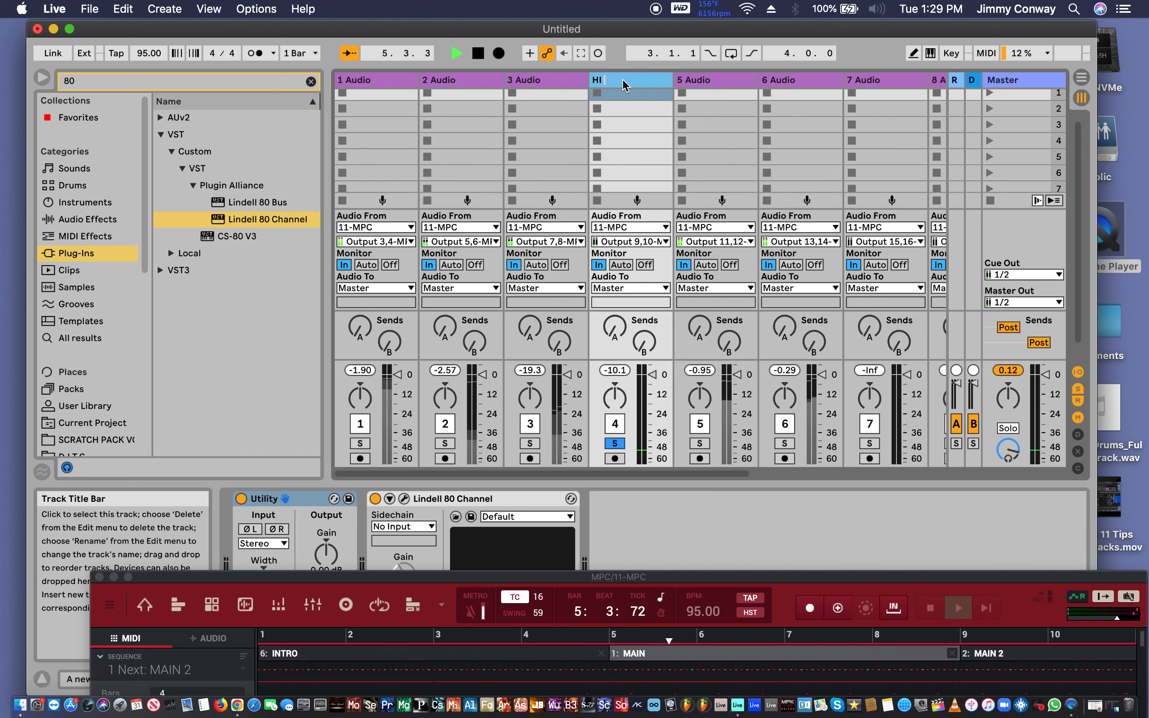
{"action": "type", "text": "HAT LOOP"}
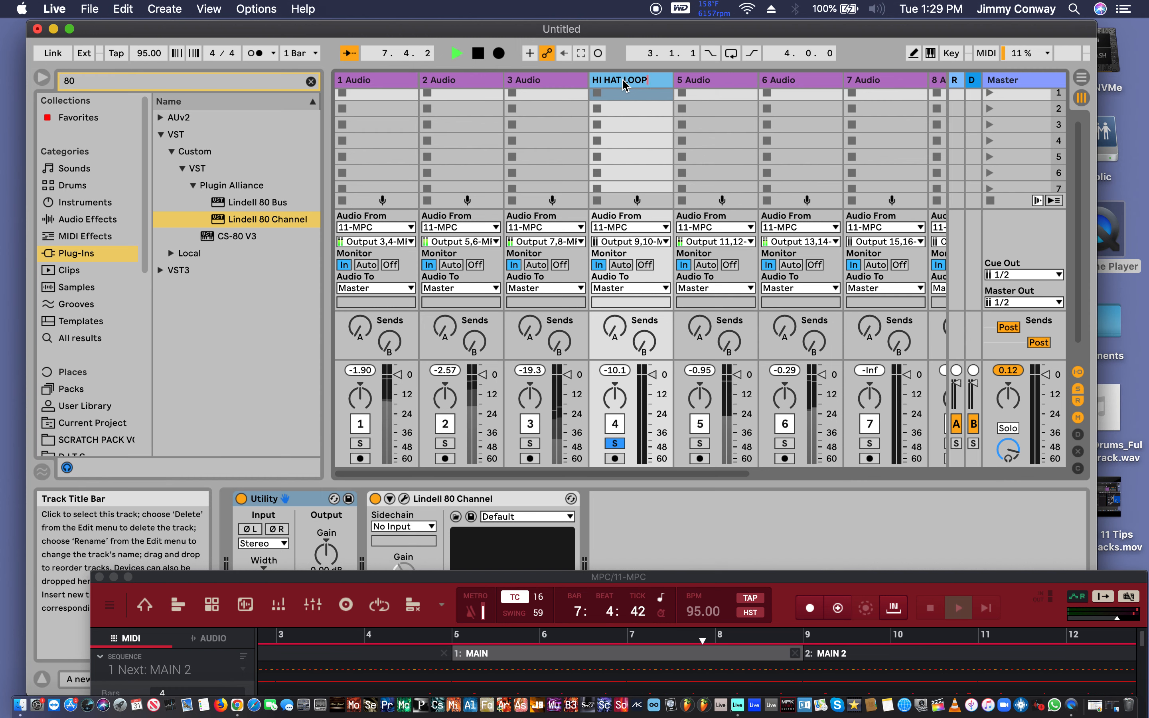
{"action": "key", "text": "Return"}
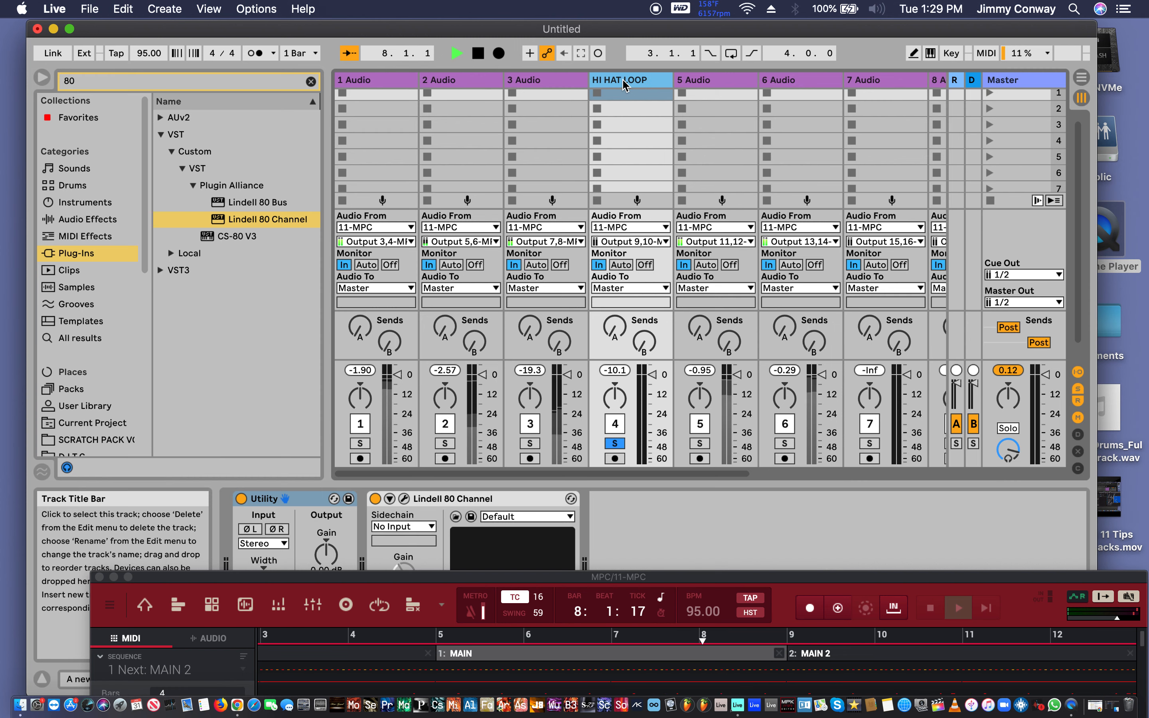
{"action": "left_click", "coordinate": [617, 444]}
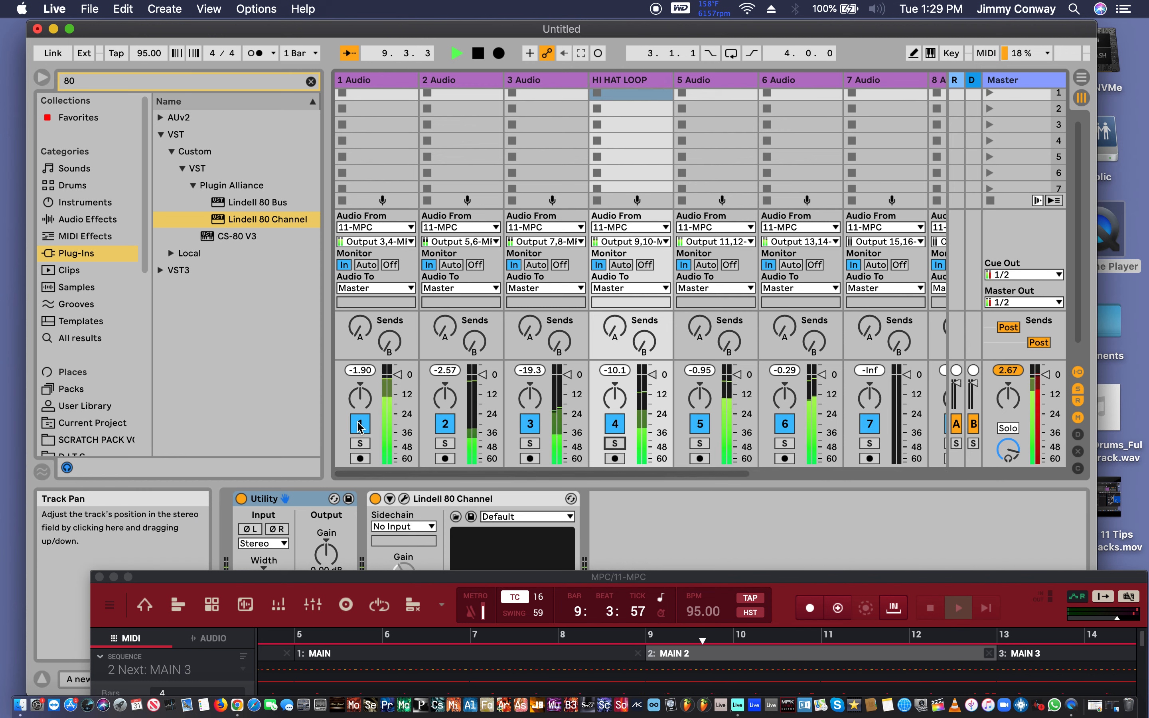
Solo audio track 1 during playback and rename it KICK.
{"action": "left_click", "coordinate": [360, 443]}
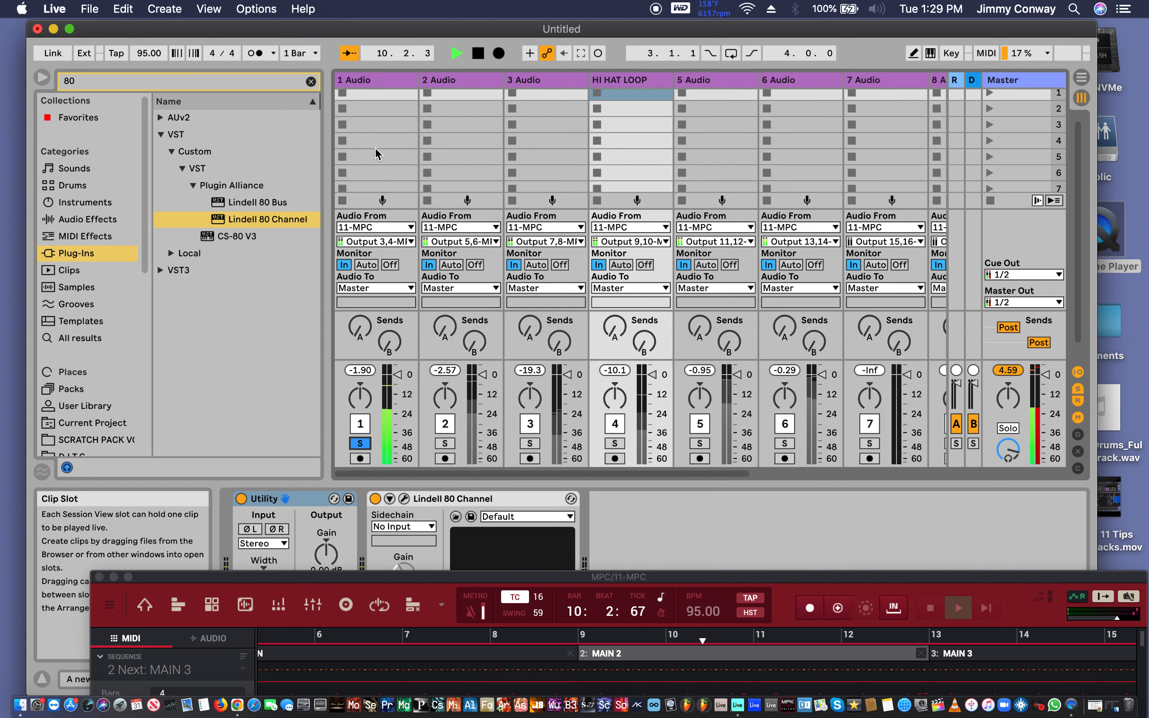
{"action": "left_click", "coordinate": [360, 82]}
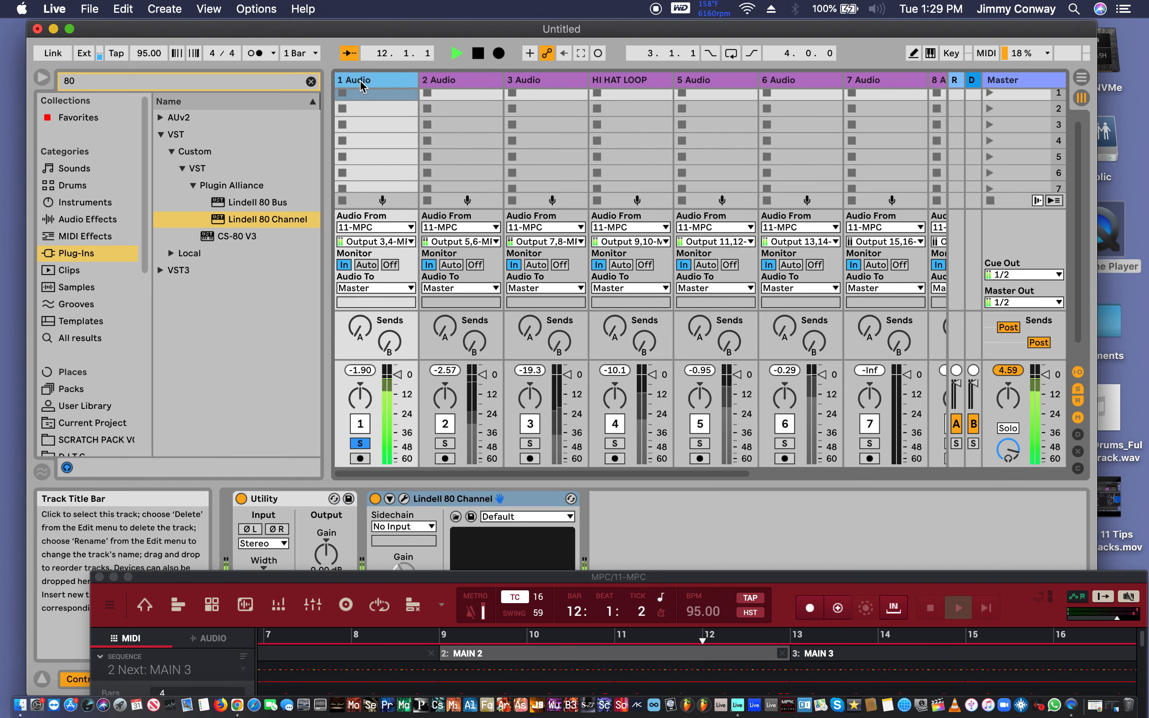
{"action": "key", "text": "super+r"}
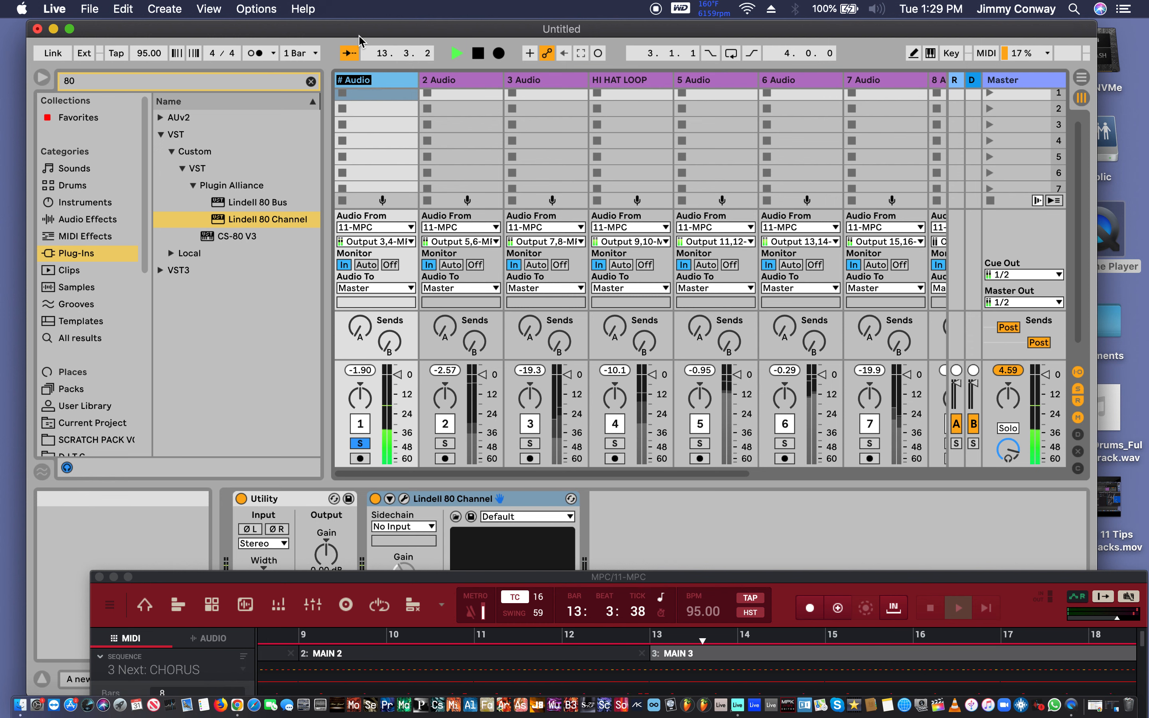
{"action": "type", "text": "KICK"}
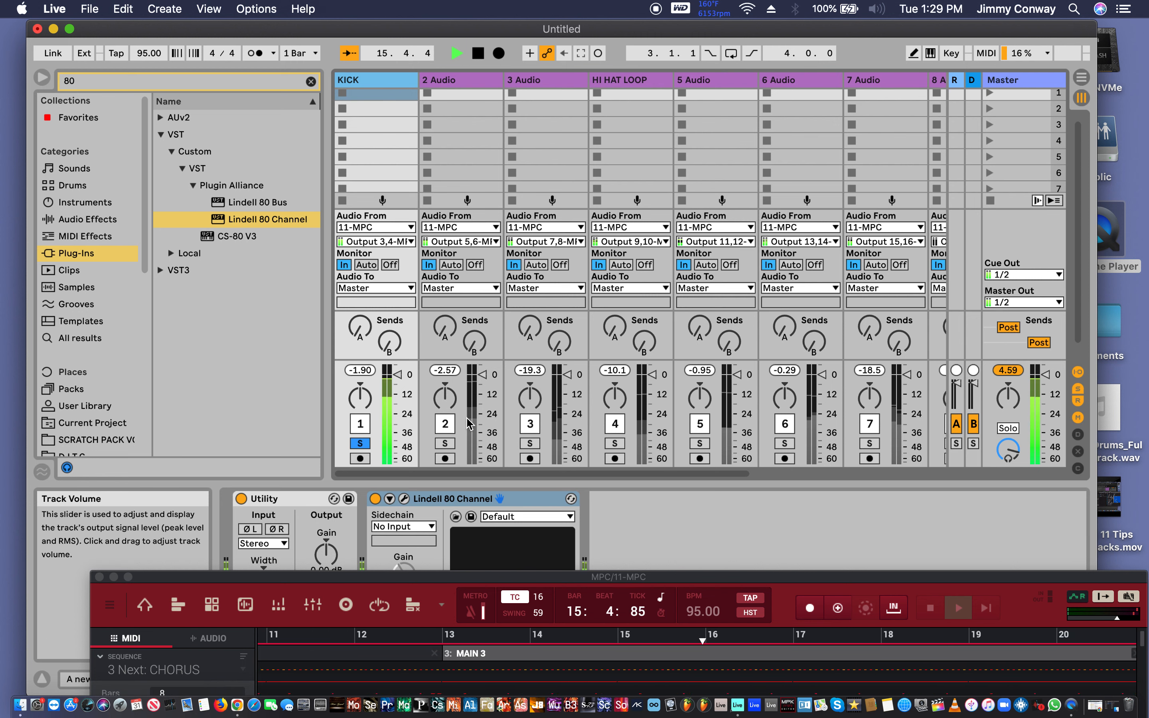
Solo audio track 2, bring the KICK track back into the solo group, and rename track 2 SNARE.
{"action": "left_click", "coordinate": [444, 444]}
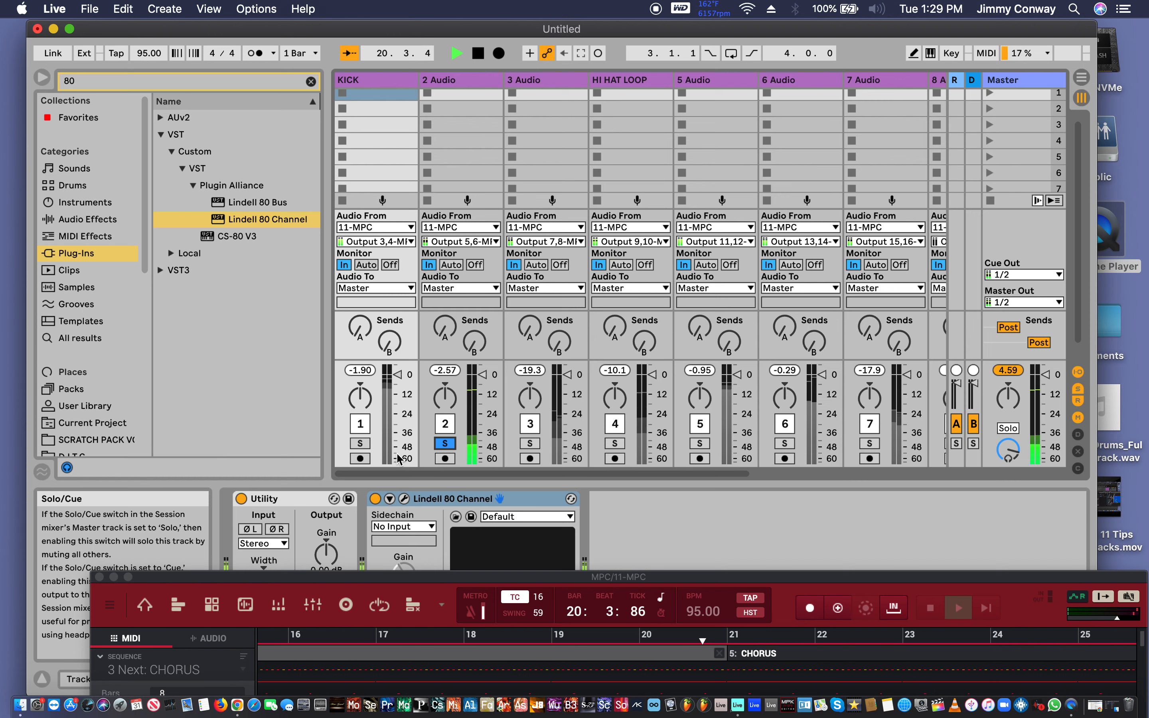
{"action": "left_click", "coordinate": [360, 443], "text": "super"}
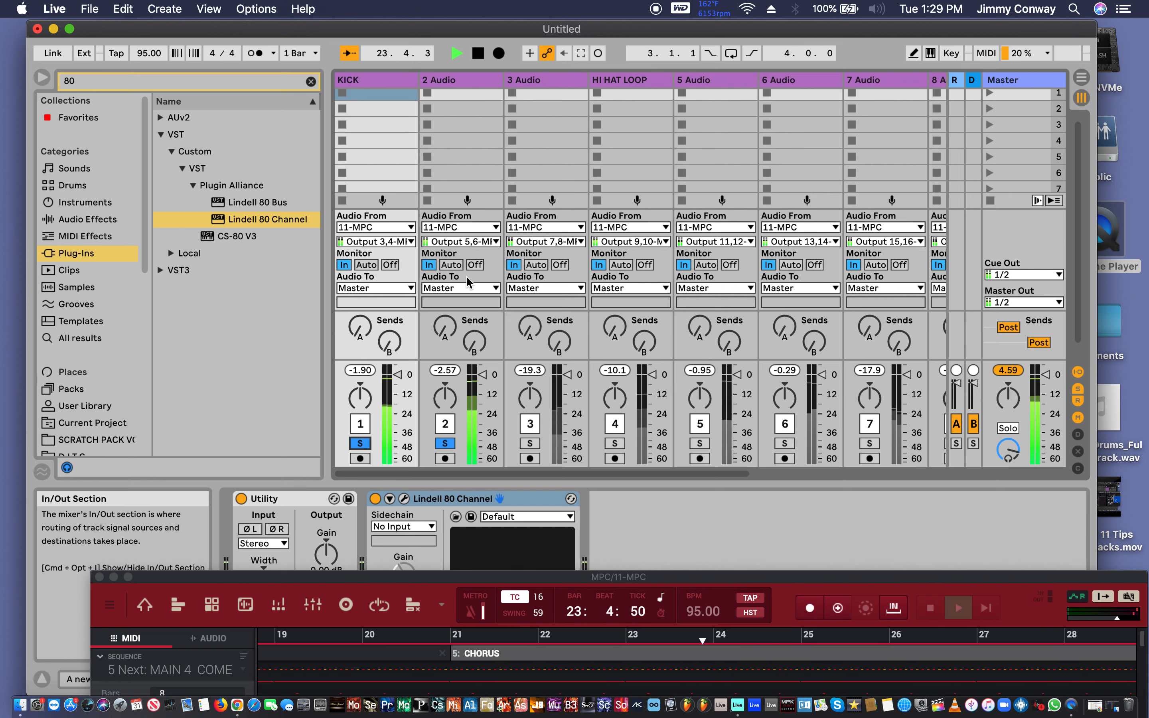
{"action": "left_click", "coordinate": [453, 83]}
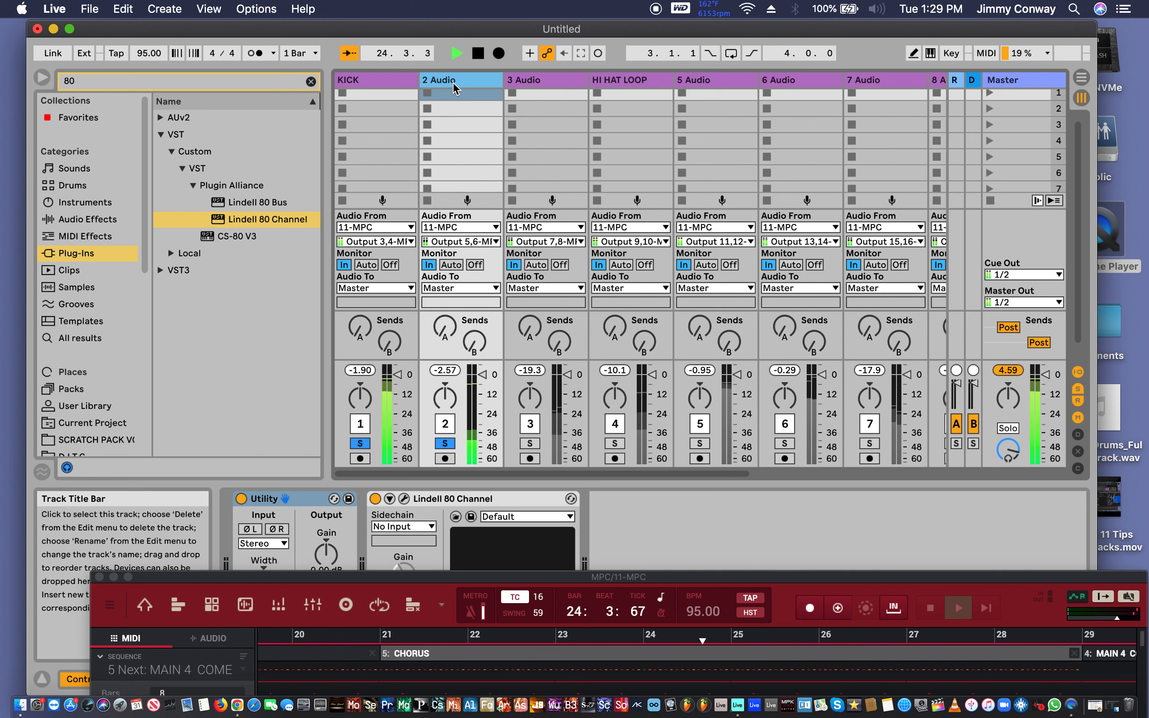
{"action": "key", "text": "super+r"}
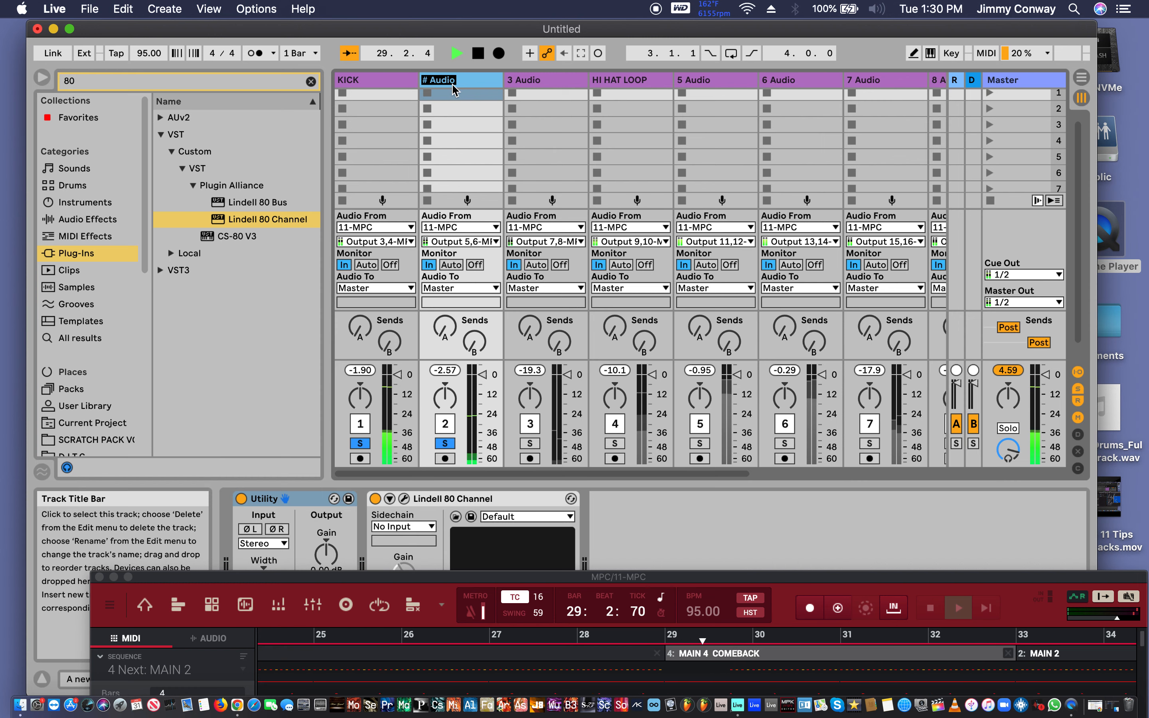
{"action": "key", "text": "BackSpace"}
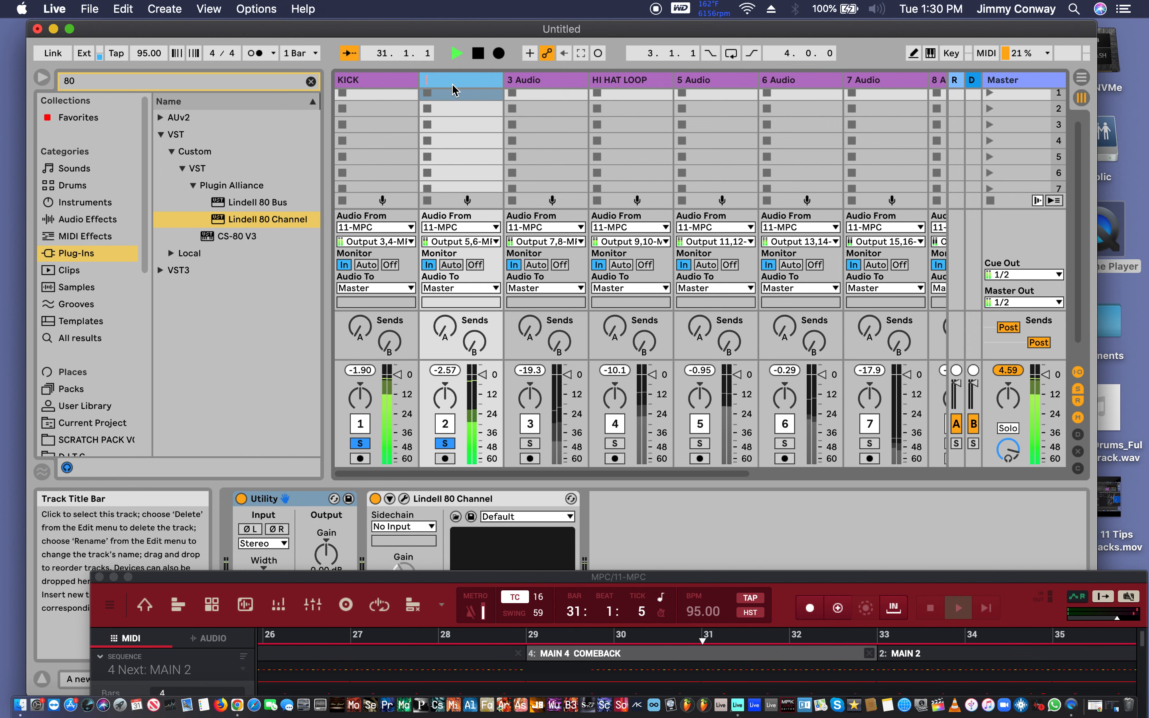
{"action": "type", "text": "SNARE"}
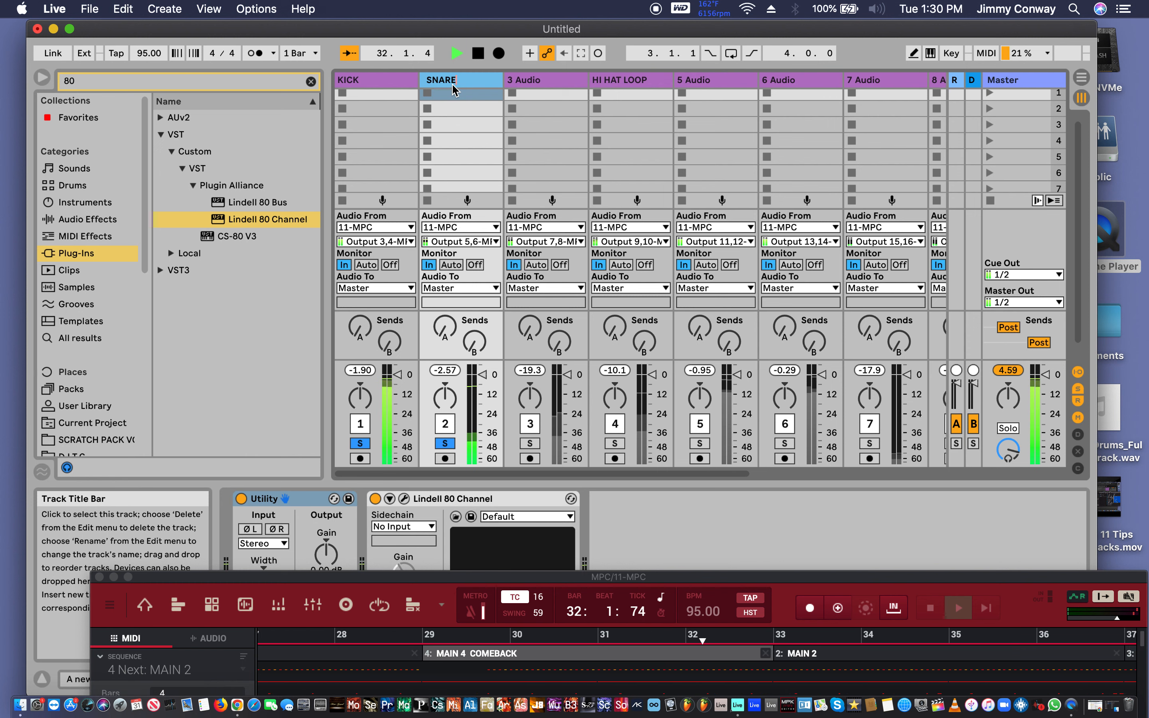
{"action": "key", "text": "Return"}
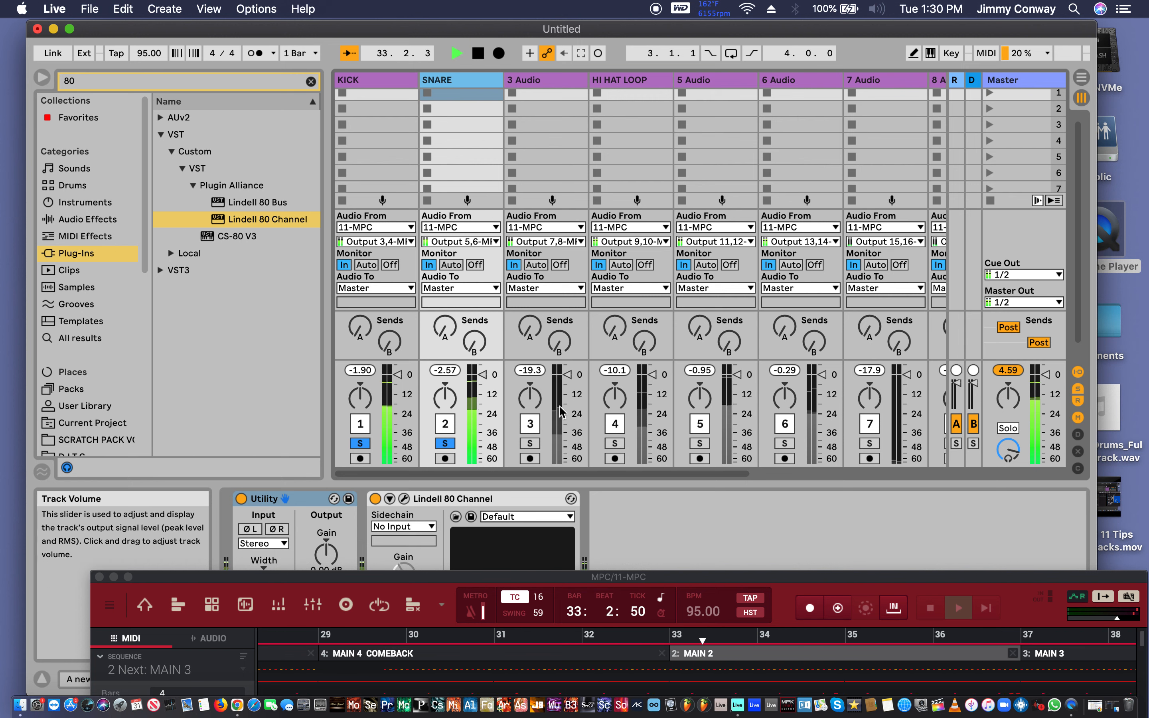
Add audio track 3 to the soloed tracks and rename it "HI HAT]".
{"action": "left_click", "coordinate": [532, 445]}
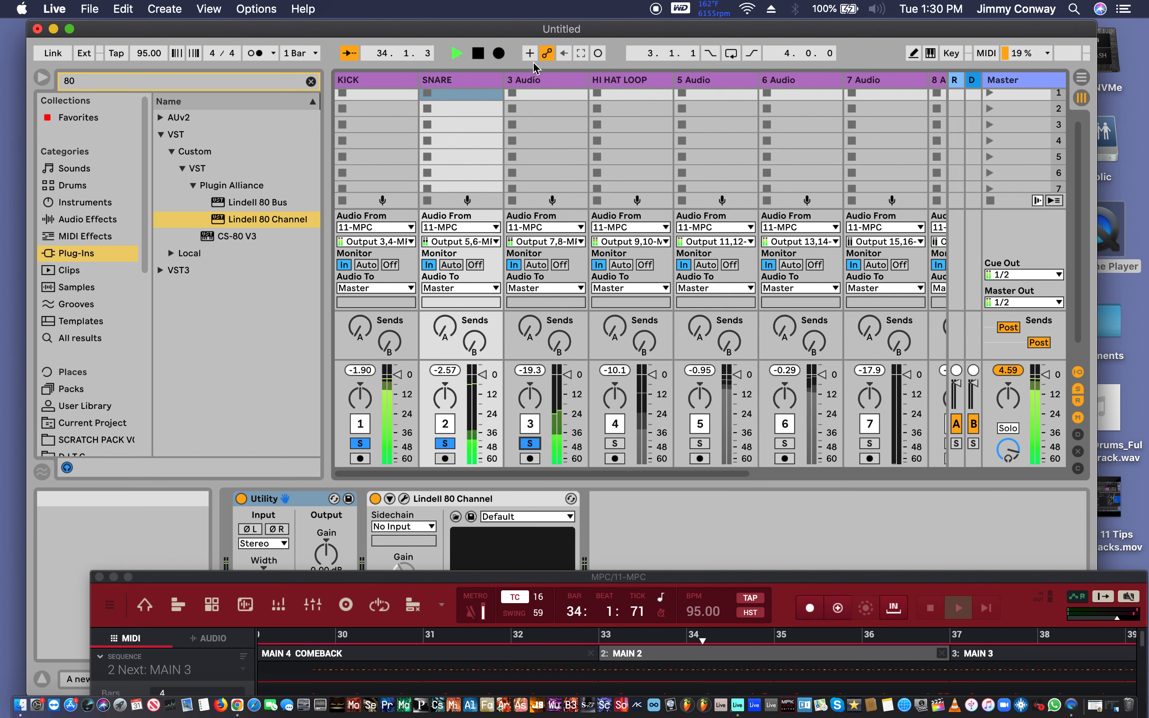
{"action": "left_click", "coordinate": [538, 84]}
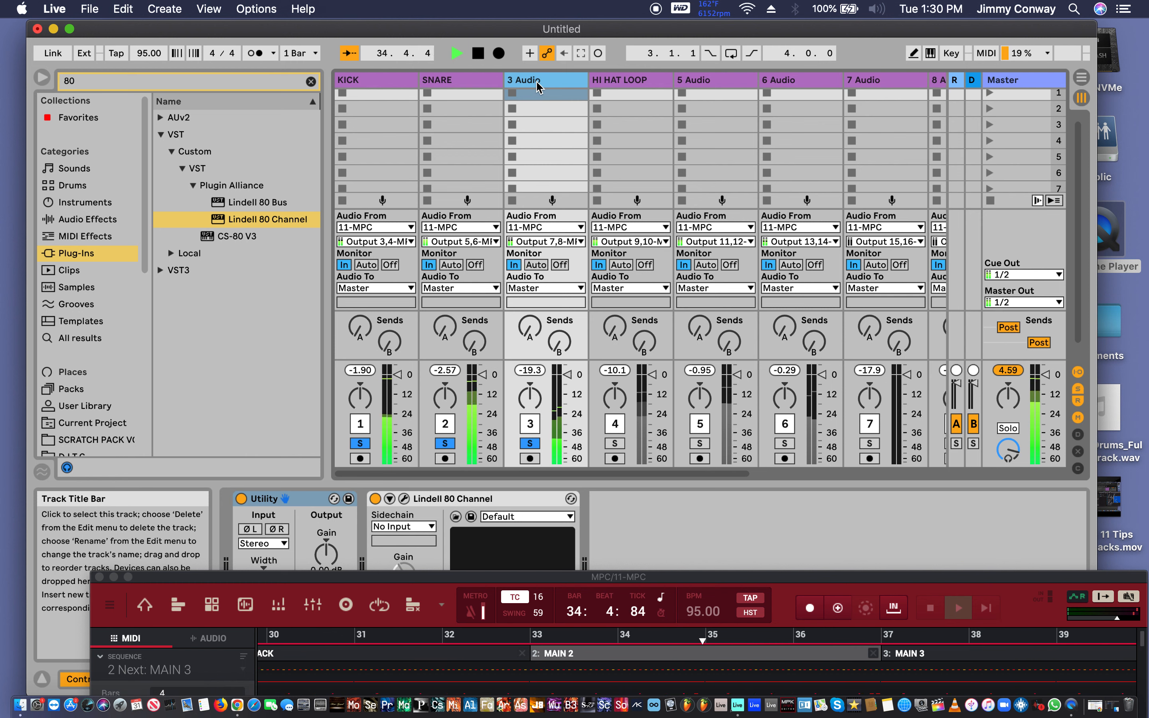
{"action": "key", "text": "super+r"}
{"action": "type", "text": "HI"}
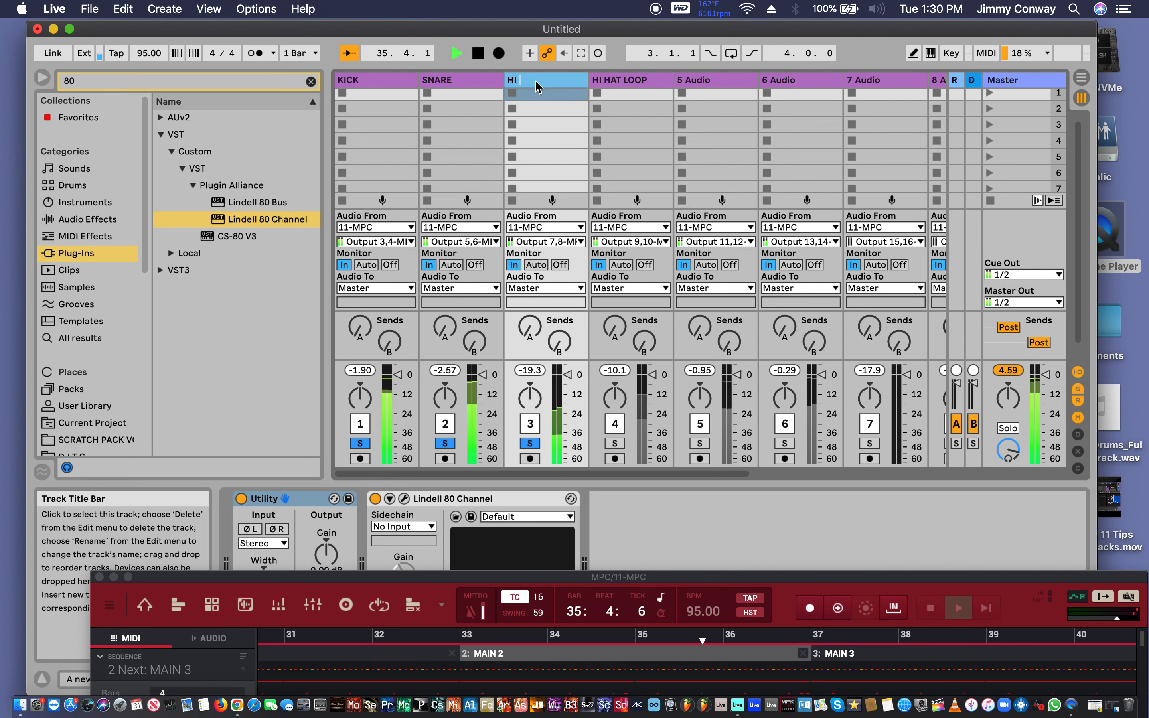
{"action": "type", "text": " HAT"}
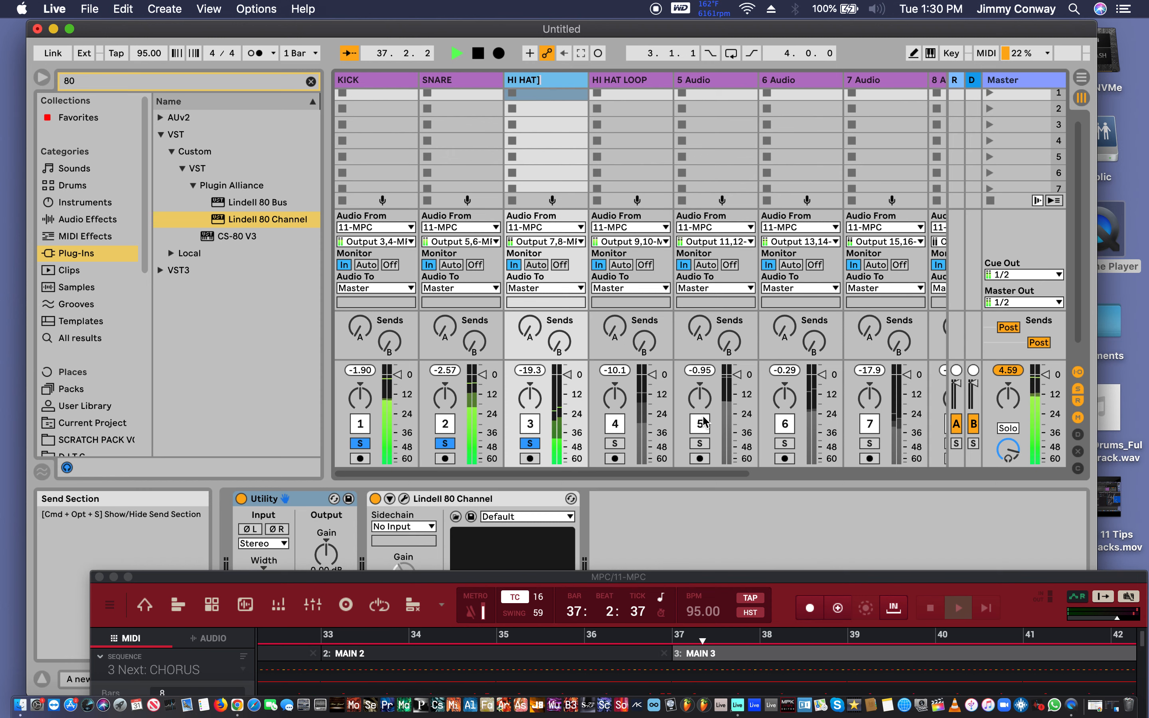
Solo the HI HAT LOOP track alone, then add the kick, snare and hi-hat tracks to the solo group.
{"action": "left_click", "coordinate": [615, 443]}
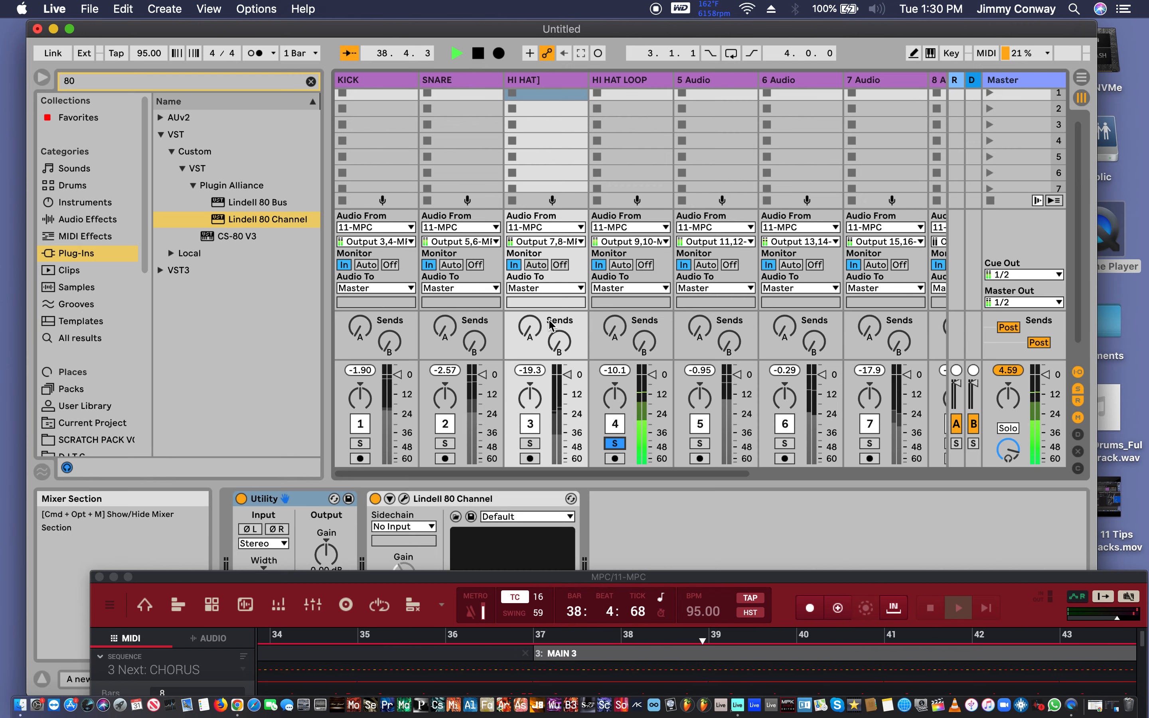
{"action": "scroll", "coordinate": [557, 266], "scroll_direction": "down", "scroll_amount": 1}
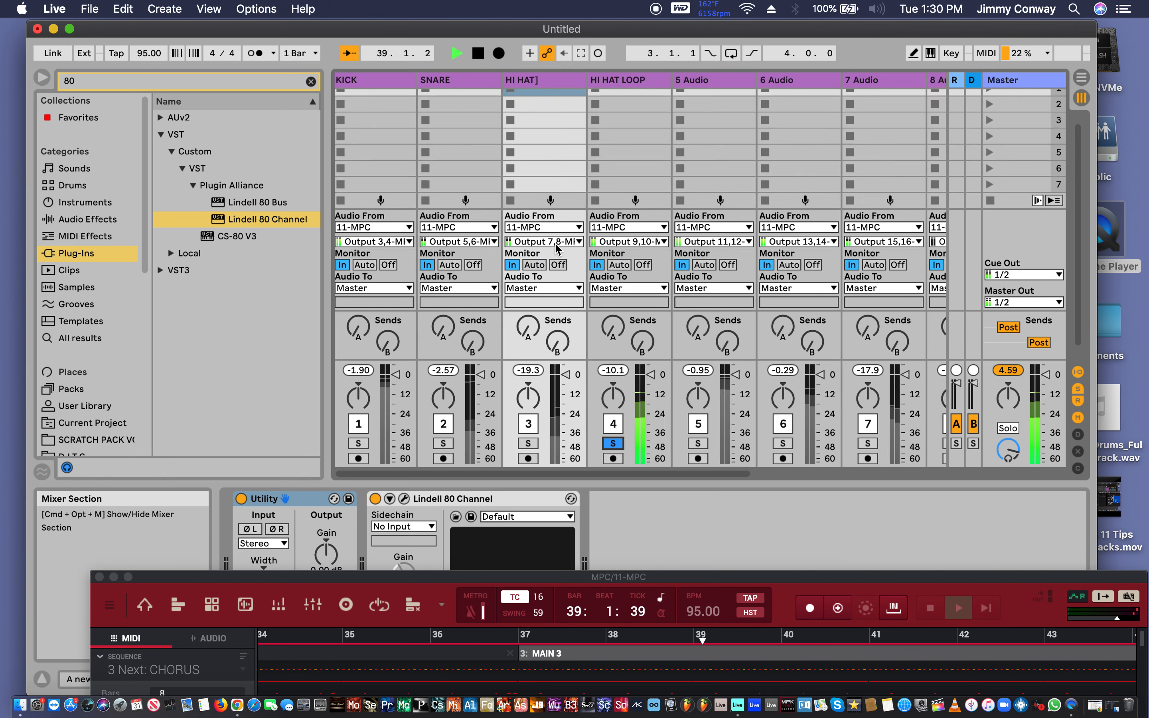
{"action": "left_click", "coordinate": [358, 444], "text": "super"}
{"action": "left_click", "coordinate": [443, 443], "text": "super"}
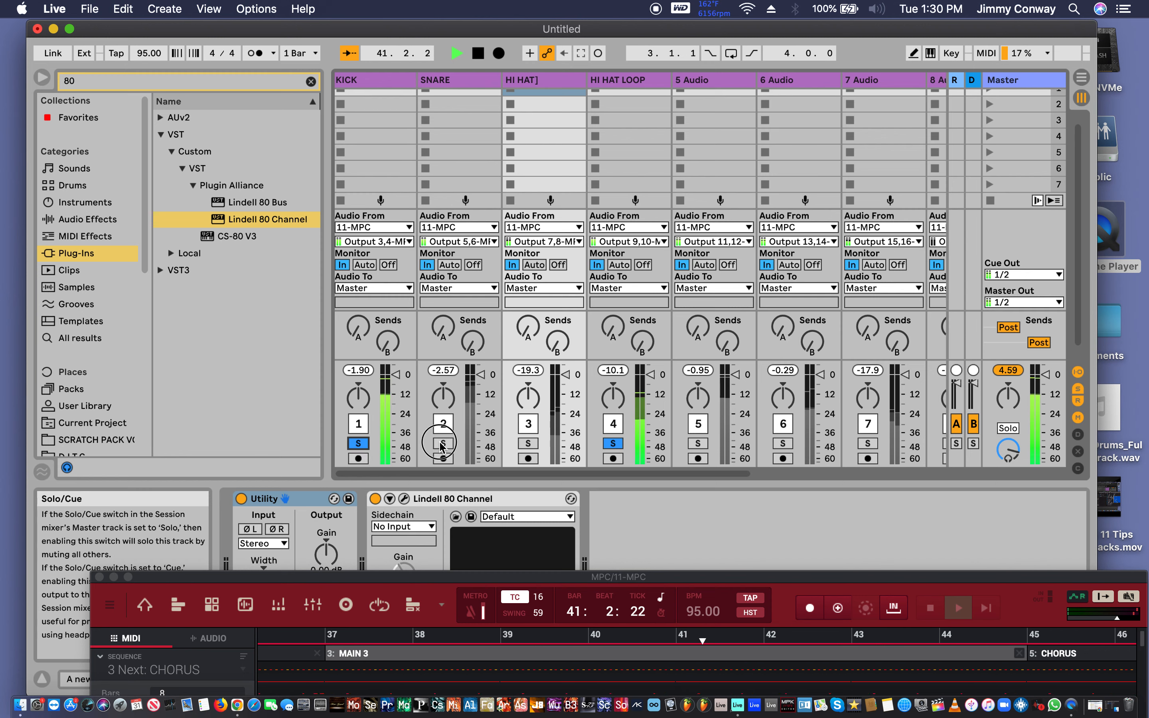
{"action": "left_click", "coordinate": [528, 443], "text": "super"}
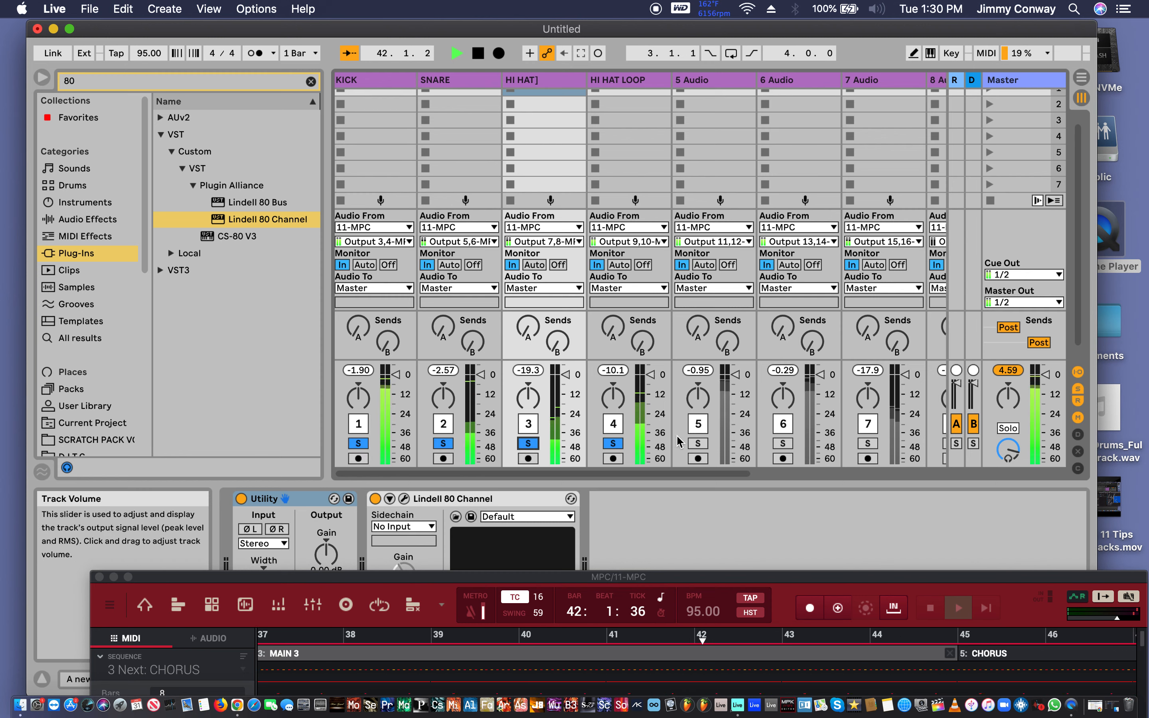
Add audio track 5 to the soloed tracks and rename it BASS.
{"action": "left_click", "coordinate": [698, 444], "text": "super"}
{"action": "left_click", "coordinate": [695, 82]}
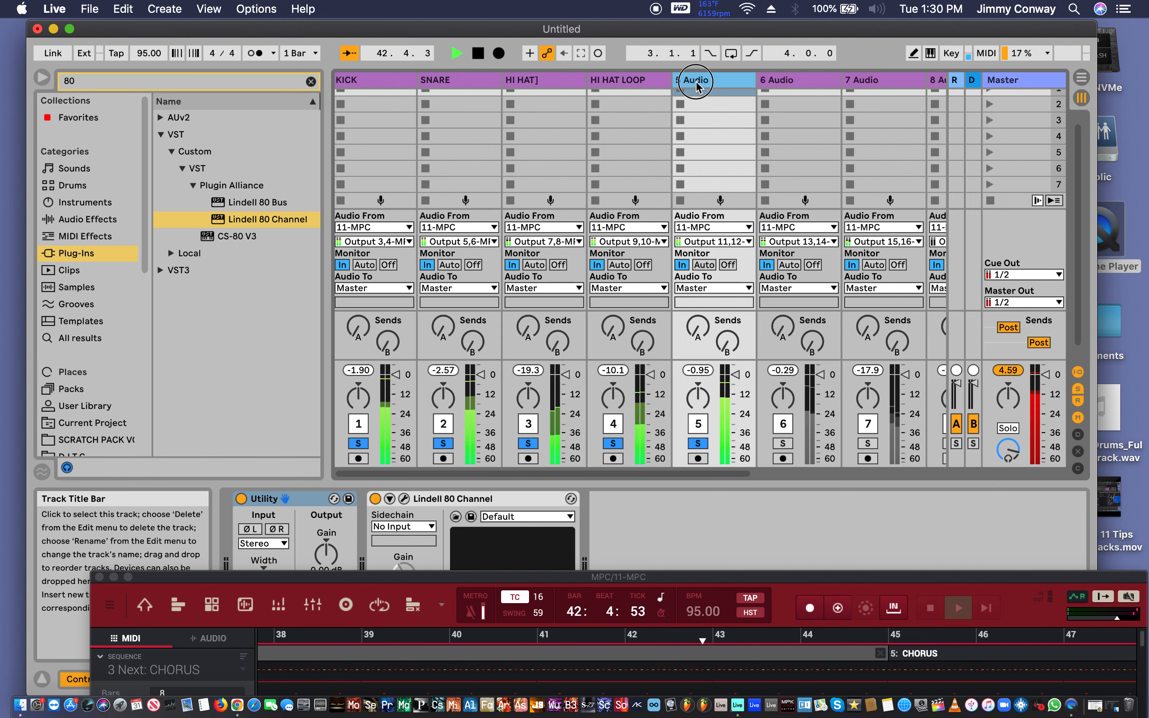
{"action": "key", "text": "super+r"}
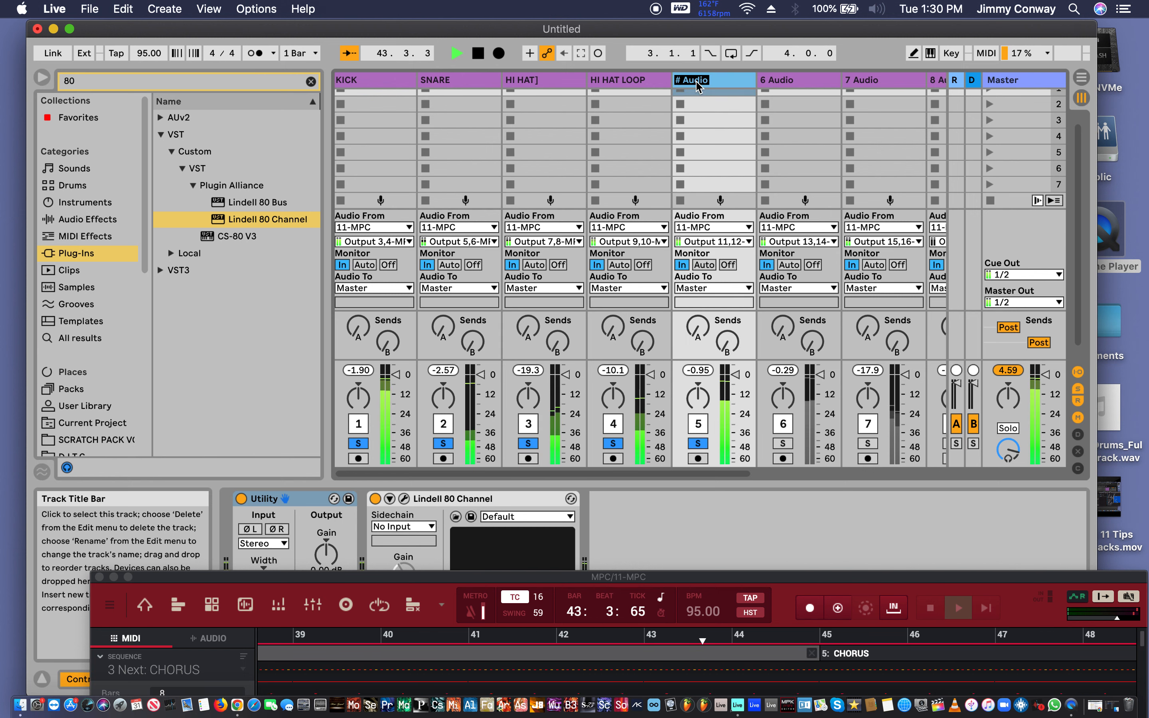
{"action": "type", "text": "BASS"}
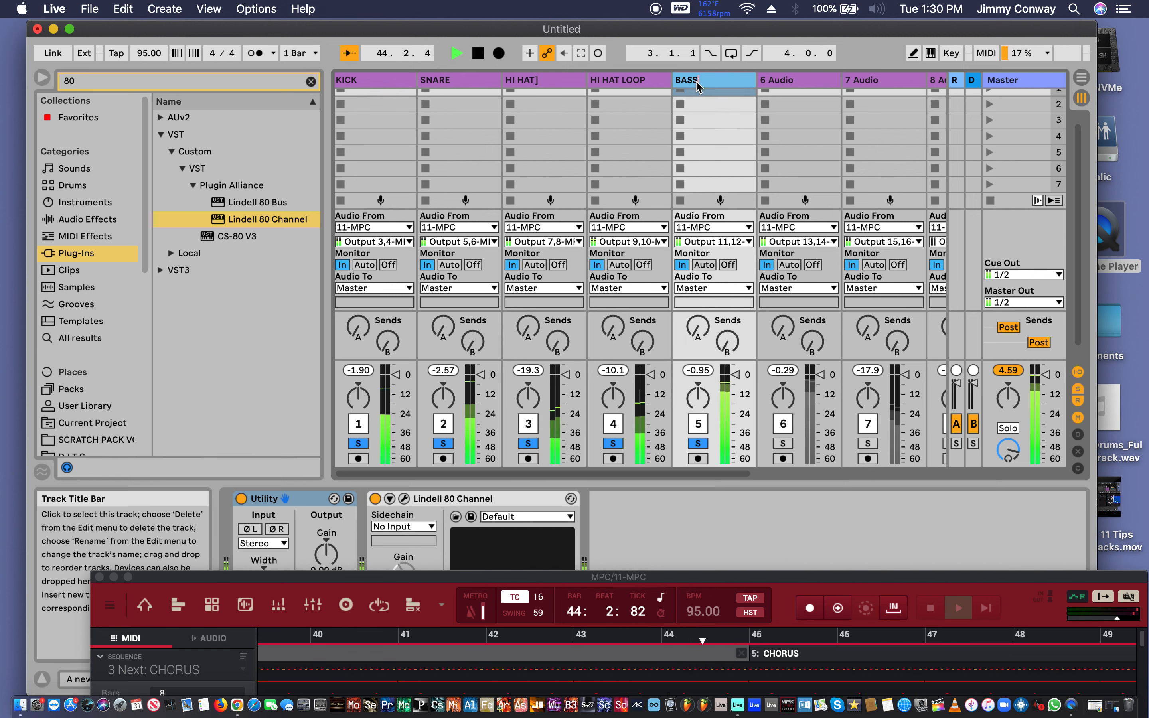
Add audio track 6 to the soloed tracks and rename it KEYZ.
{"action": "left_click", "coordinate": [802, 81]}
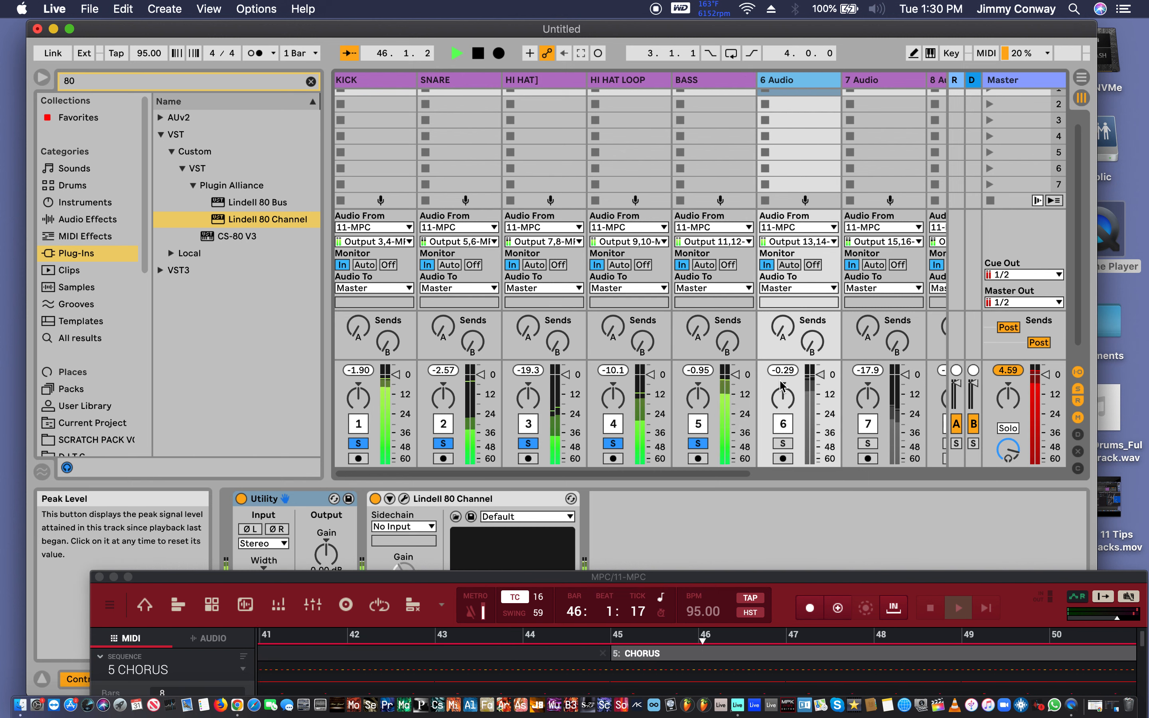
{"action": "left_click", "coordinate": [783, 443]}
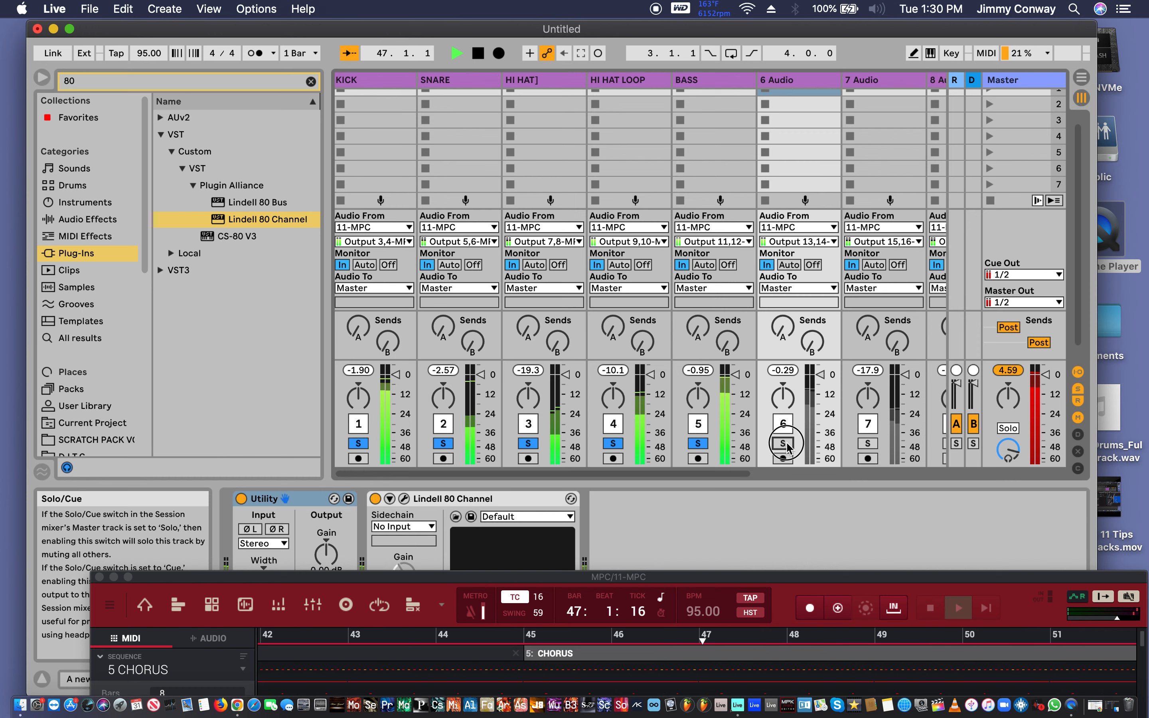
{"action": "left_click", "coordinate": [780, 82]}
{"action": "key", "text": "super+r"}
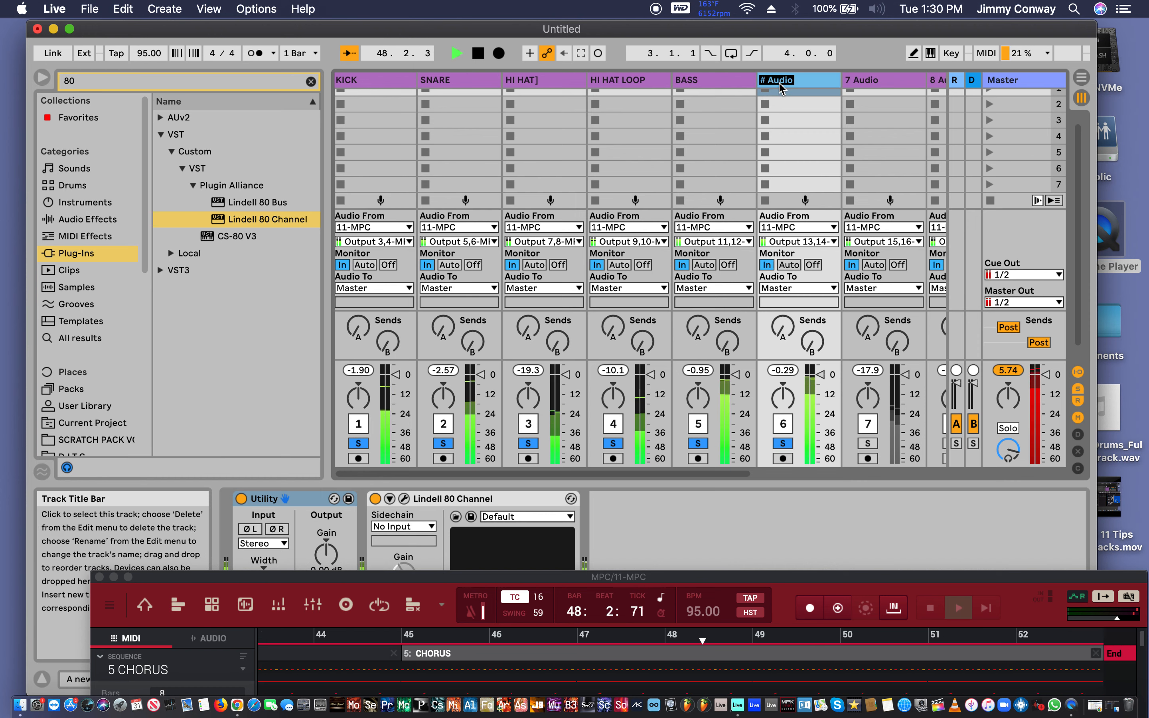
{"action": "type", "text": "KEYZ"}
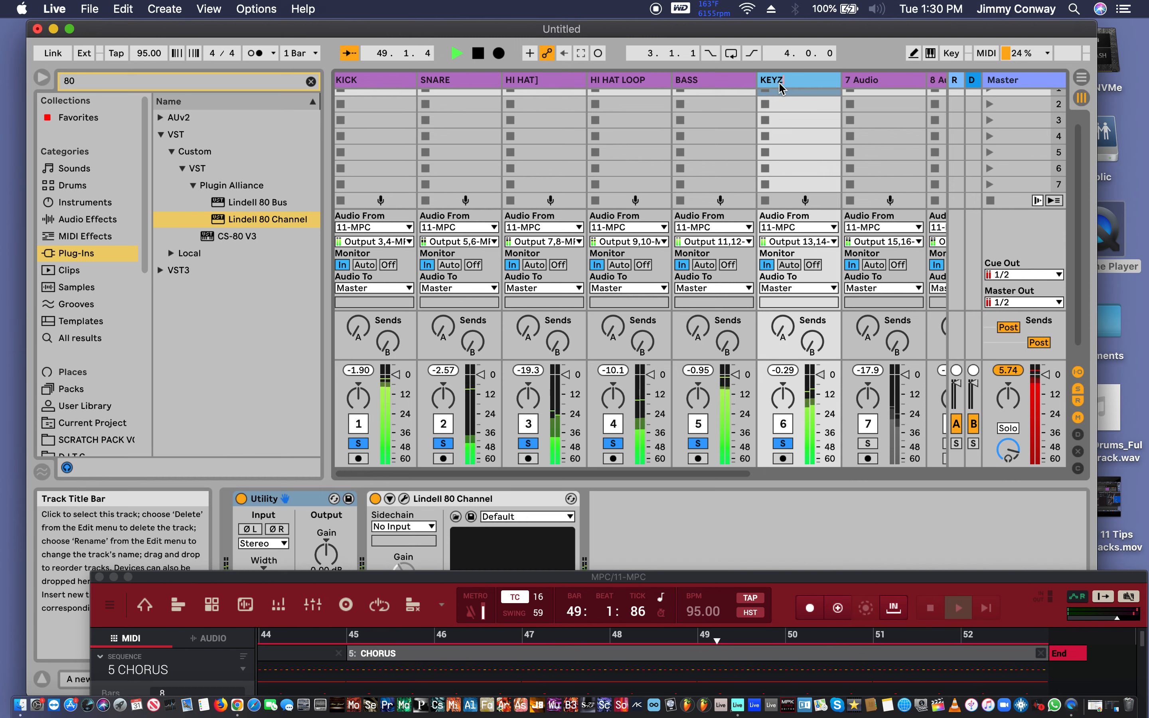
{"action": "key", "text": "Return"}
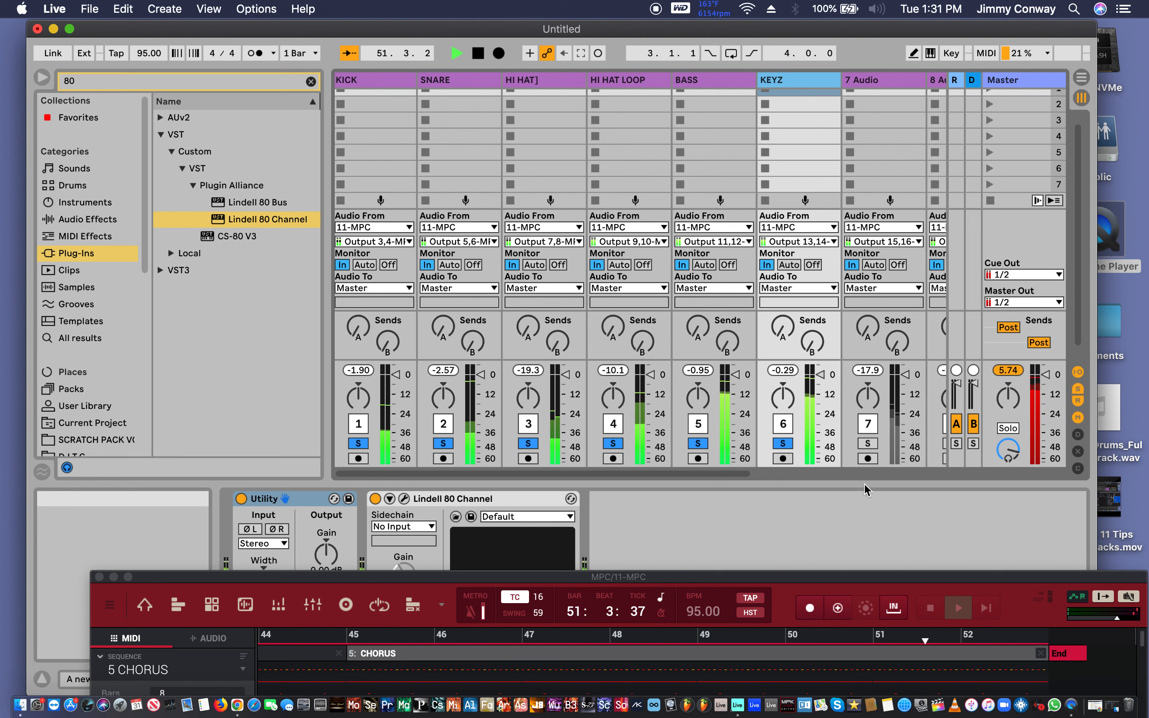
Add audio track 7 to the soloed tracks and rename it STRINGS.
{"action": "left_click", "coordinate": [867, 443]}
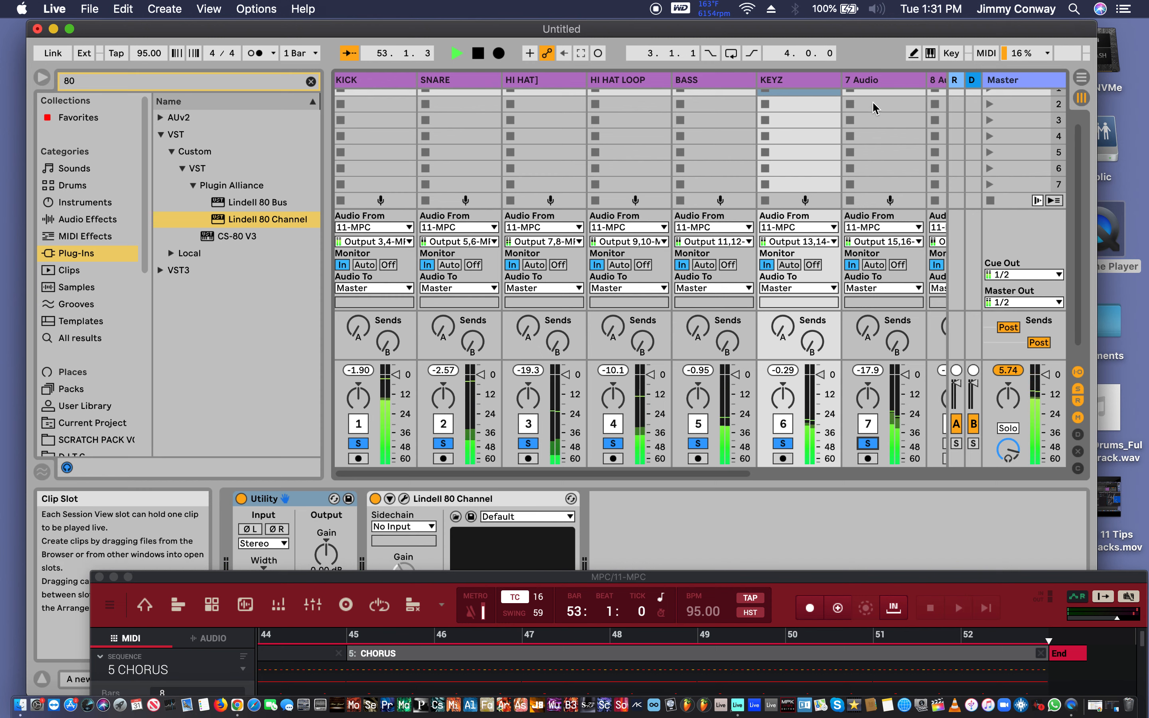
{"action": "scroll", "coordinate": [871, 85], "scroll_direction": "right", "scroll_amount": 3}
{"action": "scroll", "coordinate": [871, 84], "scroll_direction": "down", "scroll_amount": 1}
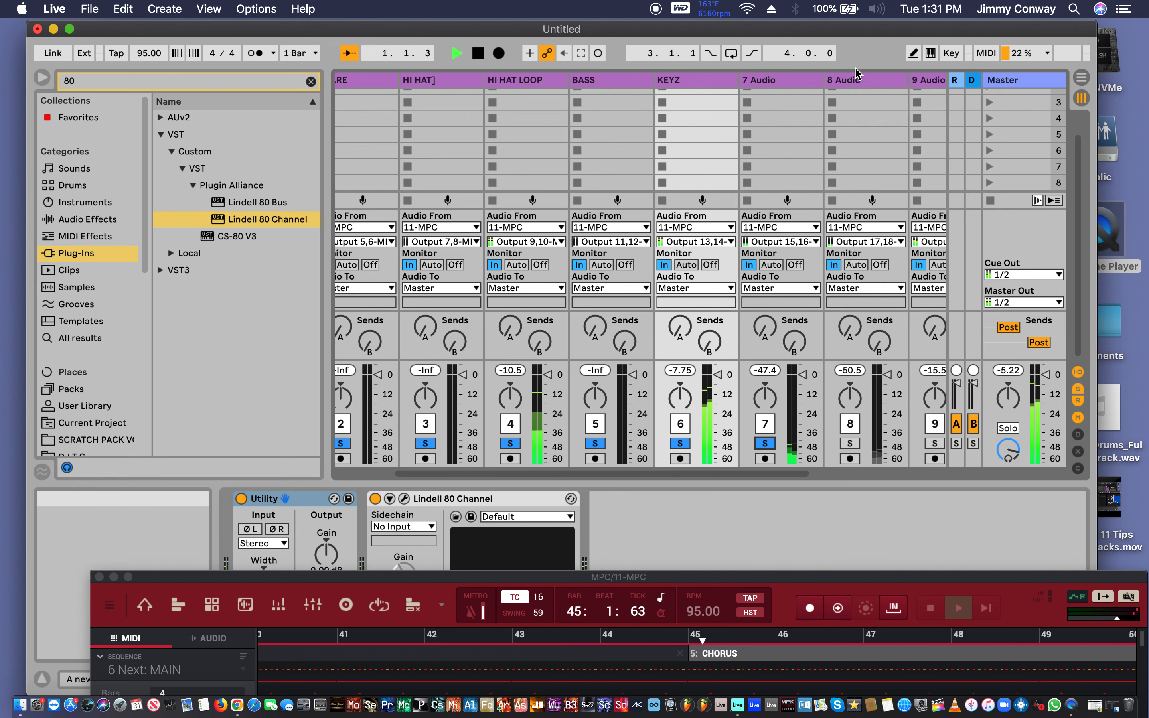
{"action": "left_click", "coordinate": [776, 79]}
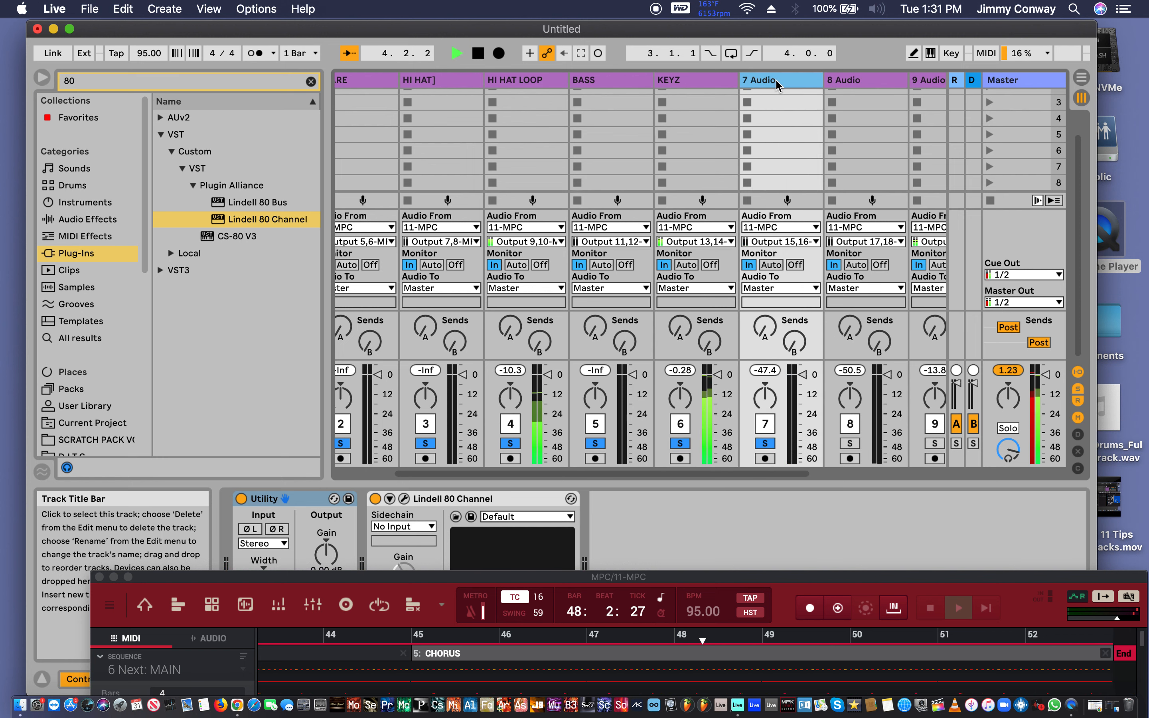
{"action": "key", "text": "super+r"}
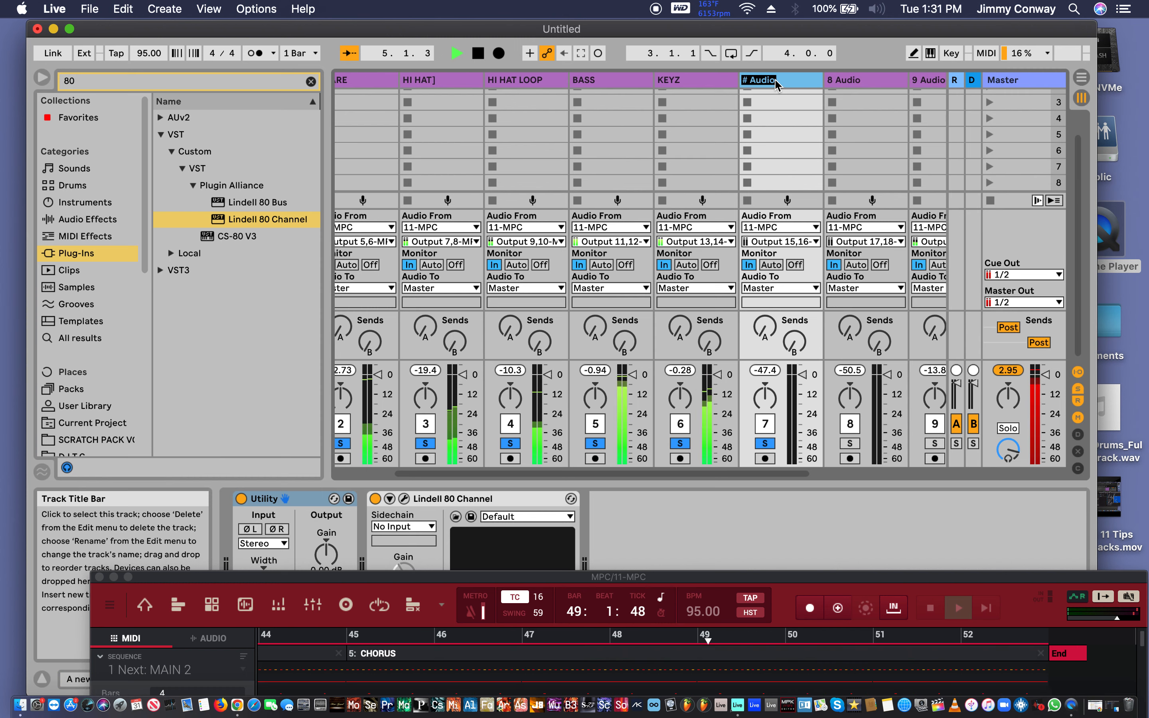
{"action": "type", "text": "STRI"}
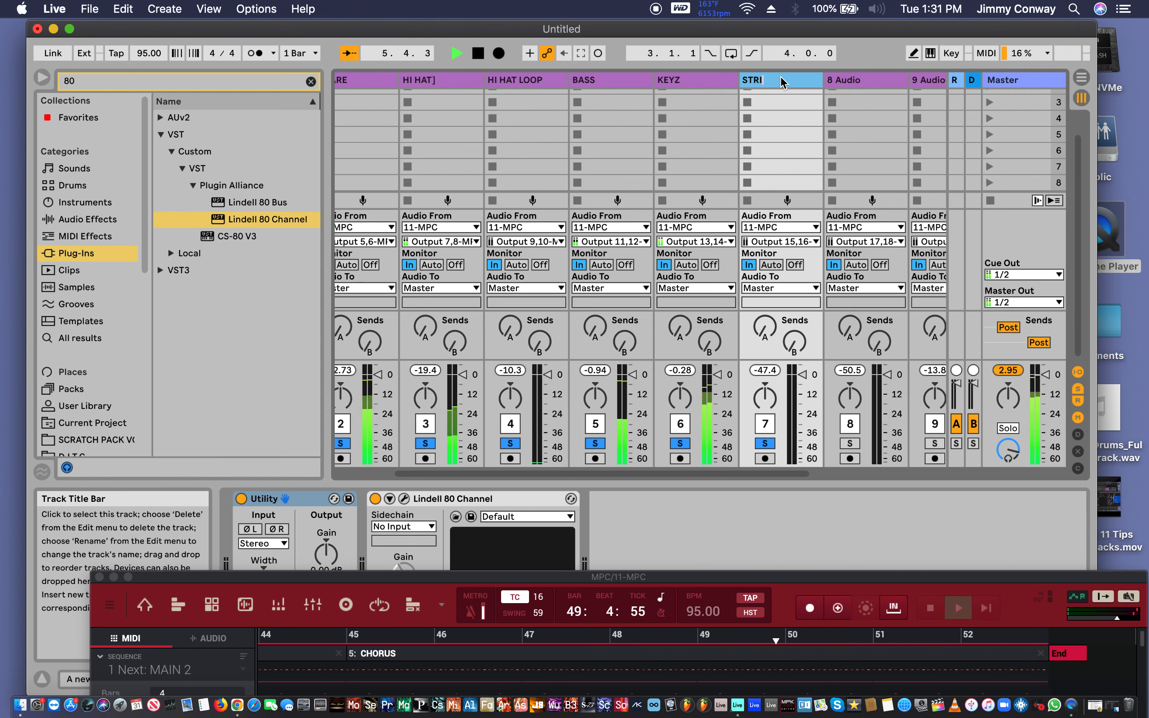
{"action": "type", "text": "NG"}
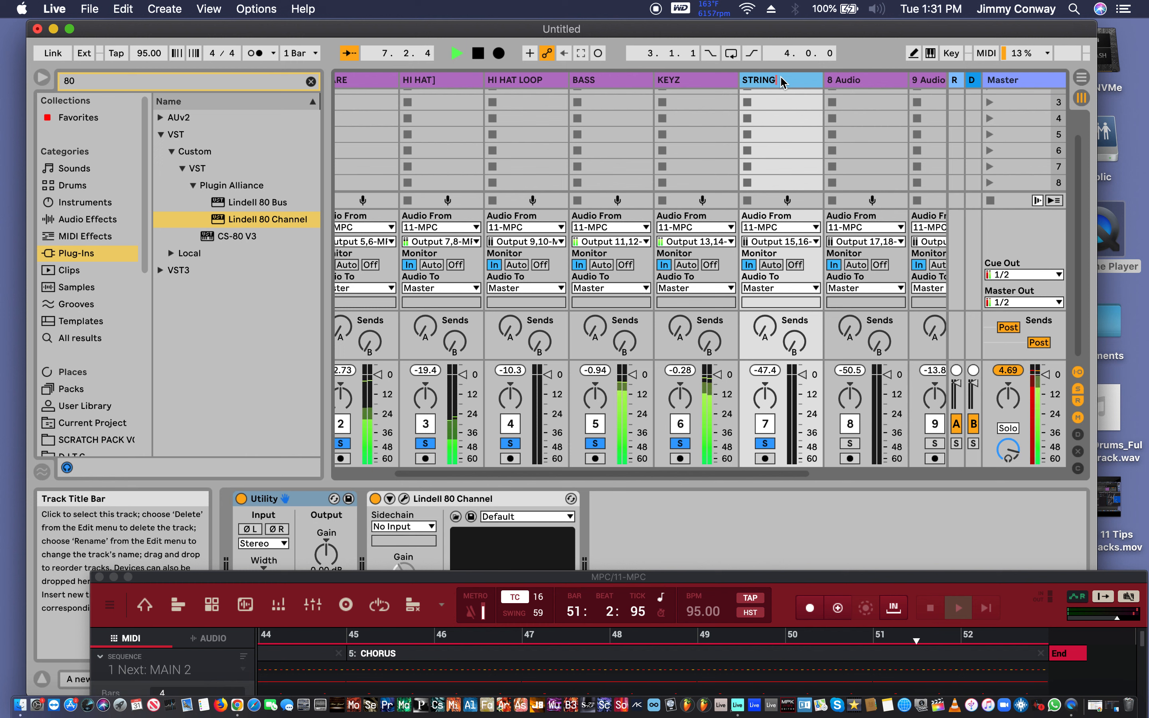
{"action": "type", "text": "S"}
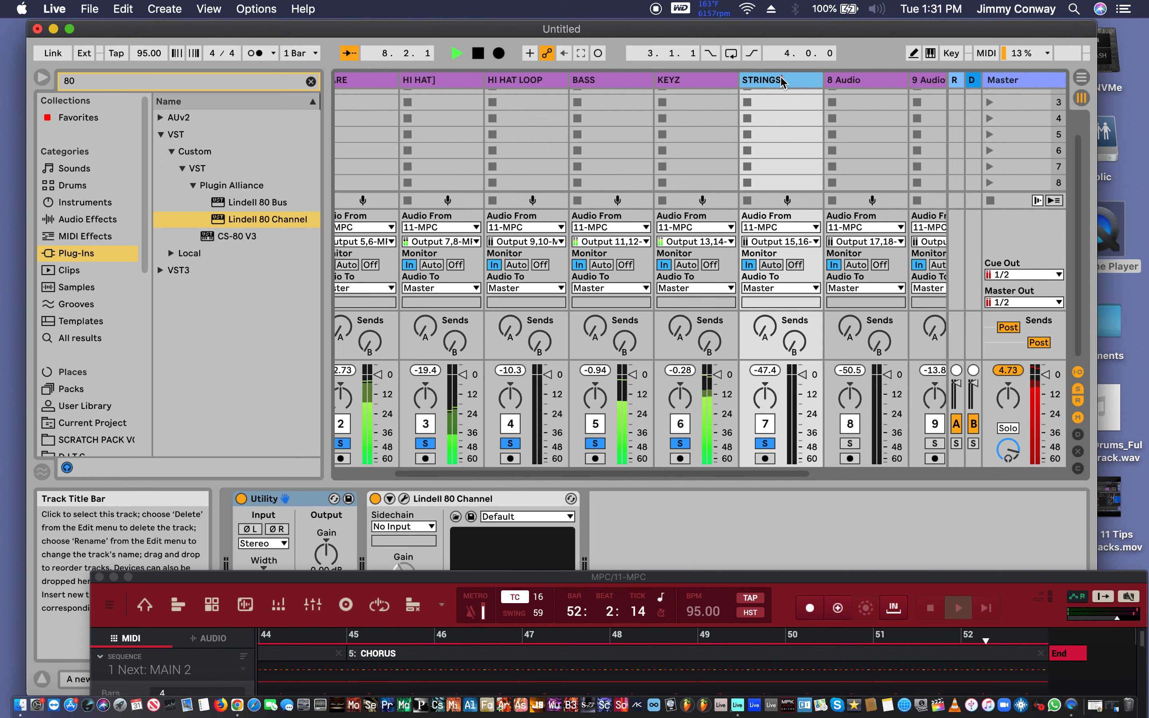
Stop playback and rename audio track 8 BELLZ.
{"action": "key", "text": "space"}
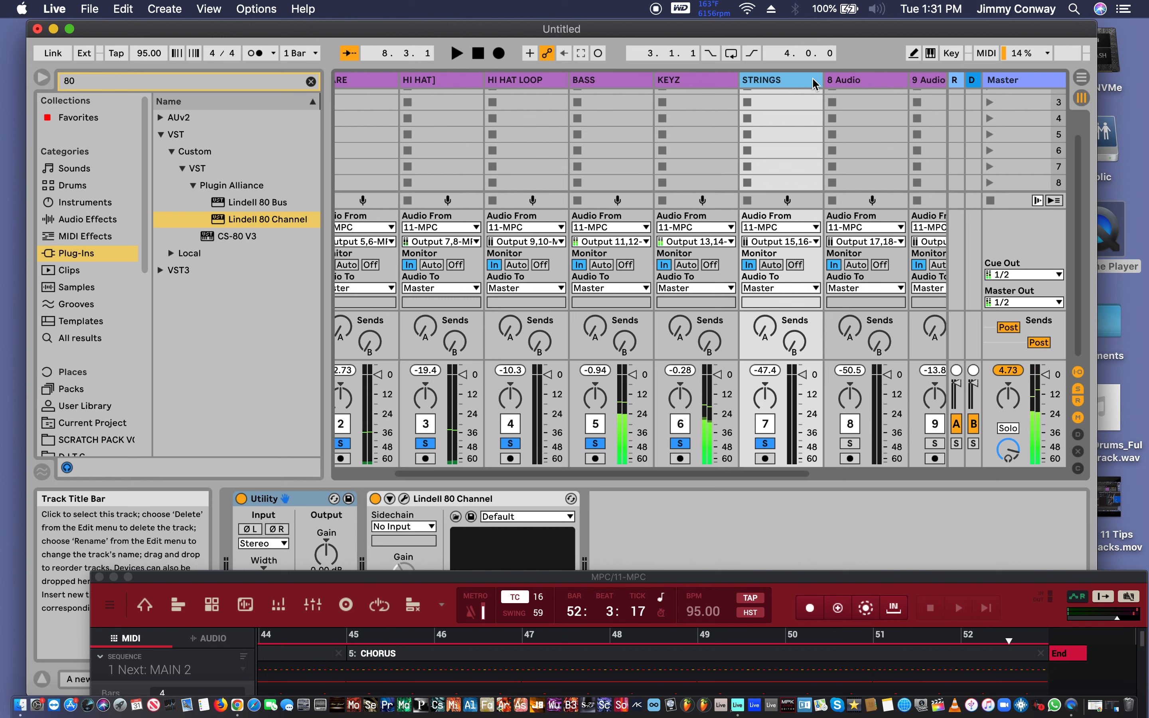
{"action": "left_click", "coordinate": [859, 80]}
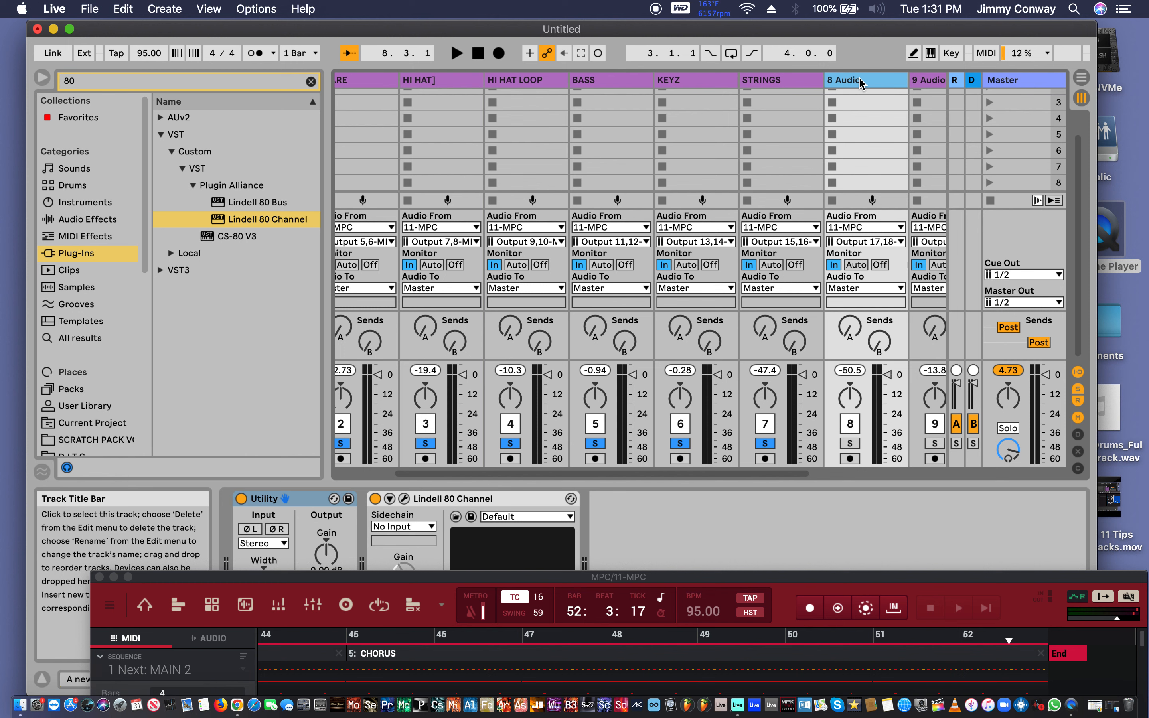
{"action": "key", "text": "super+r"}
{"action": "scroll", "coordinate": [836, 106], "scroll_direction": "left", "scroll_amount": 5}
{"action": "scroll", "coordinate": [837, 105], "scroll_direction": "up", "scroll_amount": 2}
{"action": "scroll", "coordinate": [836, 105], "scroll_direction": "up", "scroll_amount": 1}
{"action": "scroll", "coordinate": [837, 106], "scroll_direction": "right", "scroll_amount": 1}
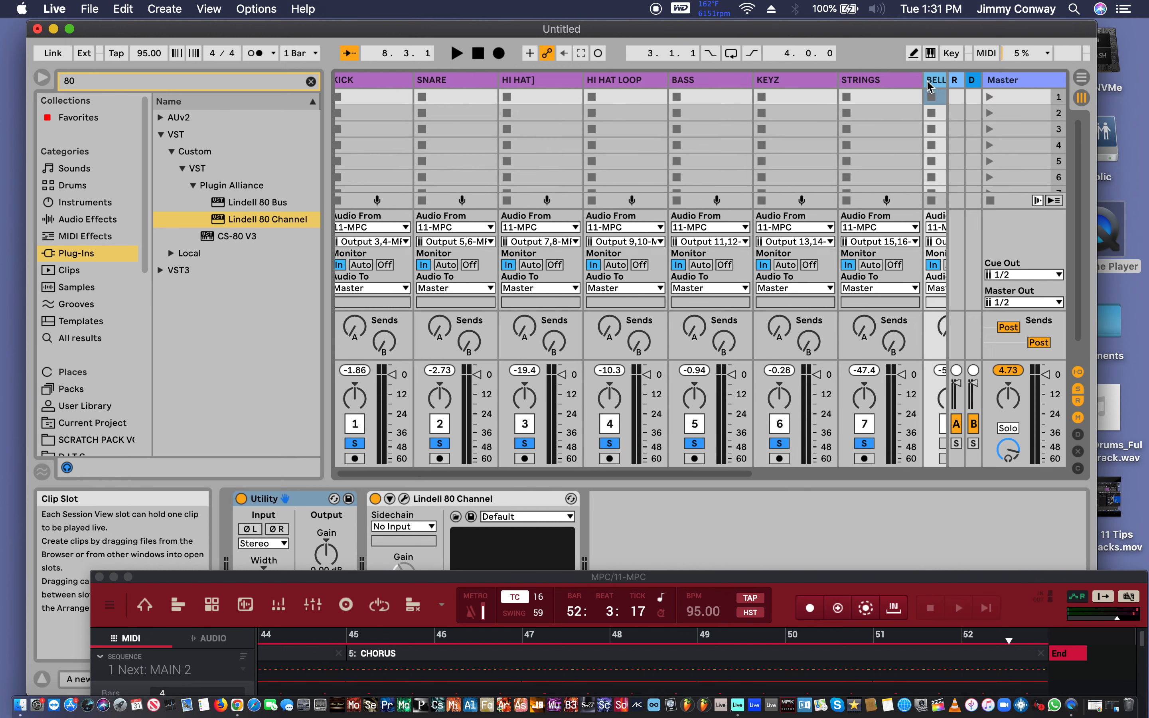
{"action": "scroll", "coordinate": [845, 91], "scroll_direction": "left", "scroll_amount": 1}
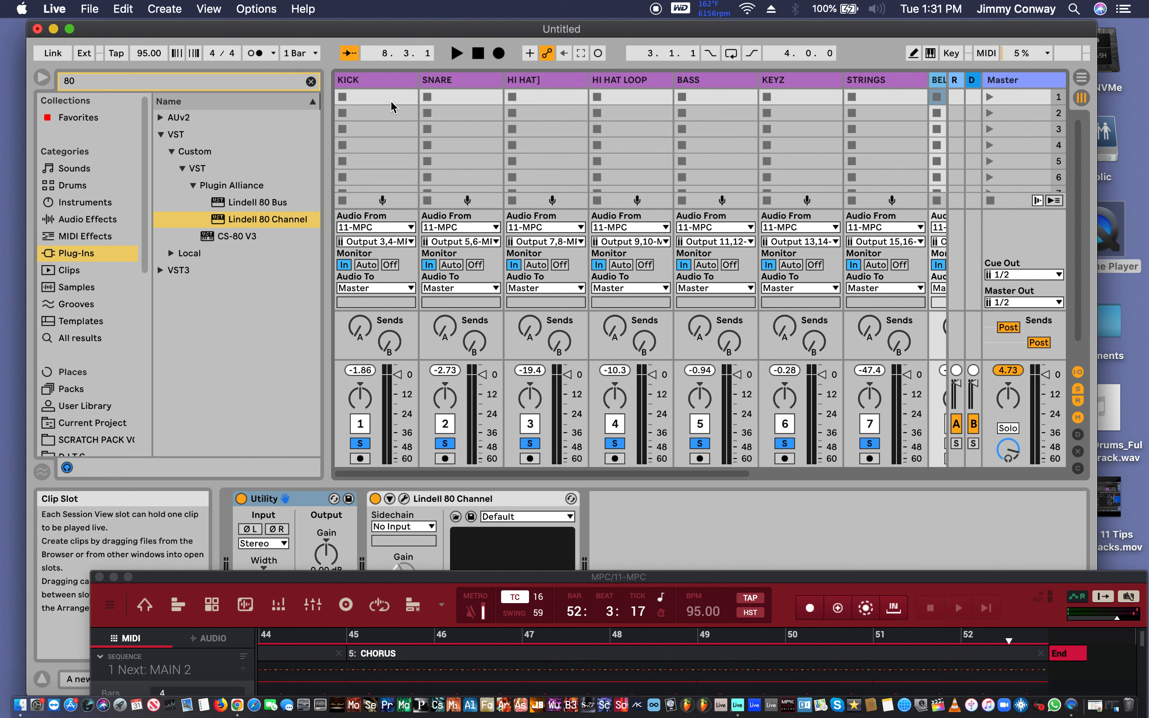
Select all tracks from KICK through BELLZ together and narrow their mixer columns.
{"action": "left_click", "coordinate": [386, 81]}
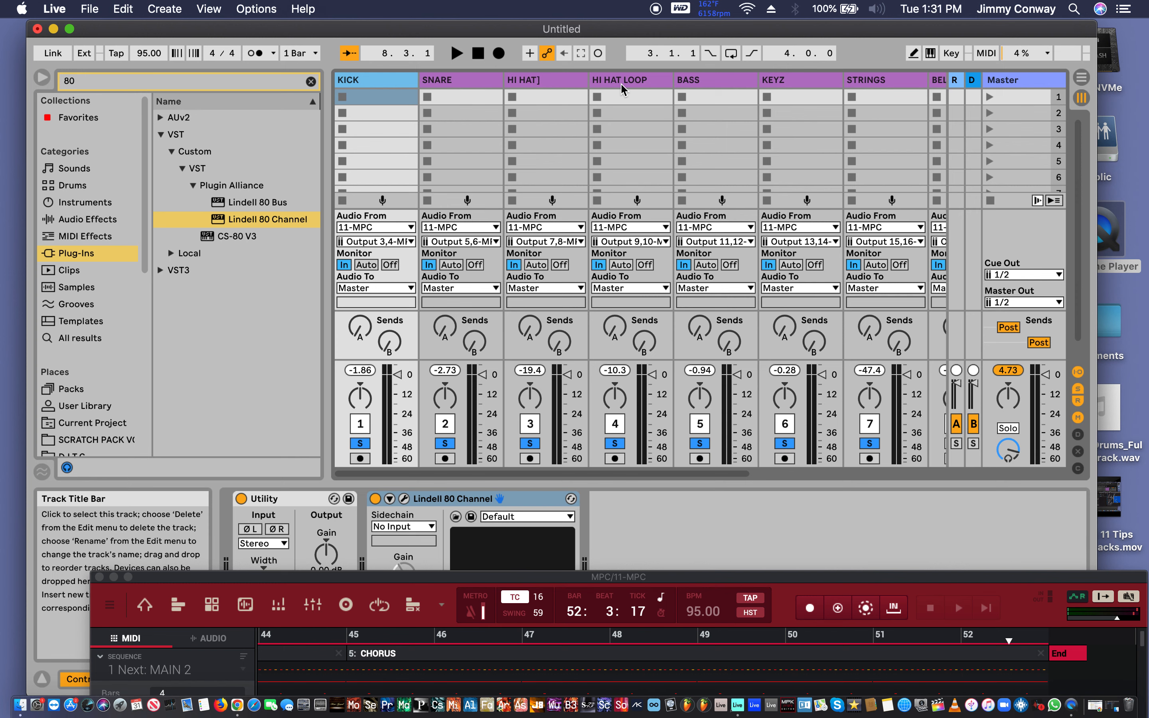
{"action": "scroll", "coordinate": [620, 83], "scroll_direction": "right", "scroll_amount": 10}
{"action": "scroll", "coordinate": [620, 83], "scroll_direction": "down", "scroll_amount": 2}
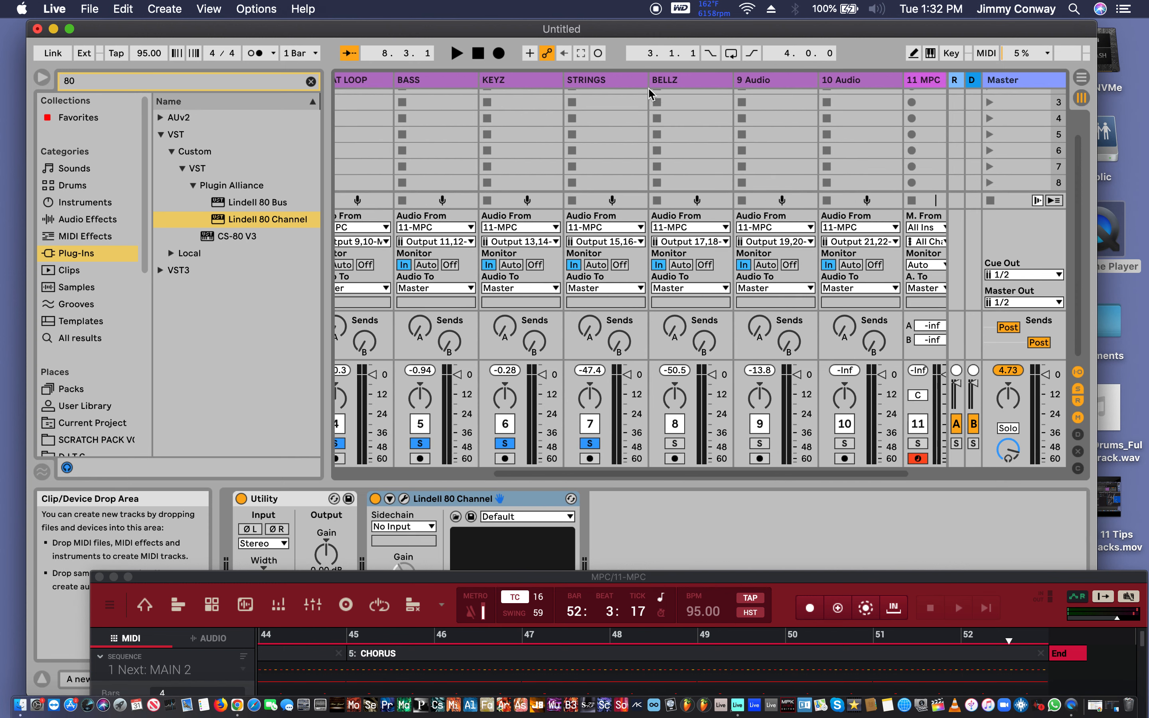
{"action": "left_click", "coordinate": [680, 79]}
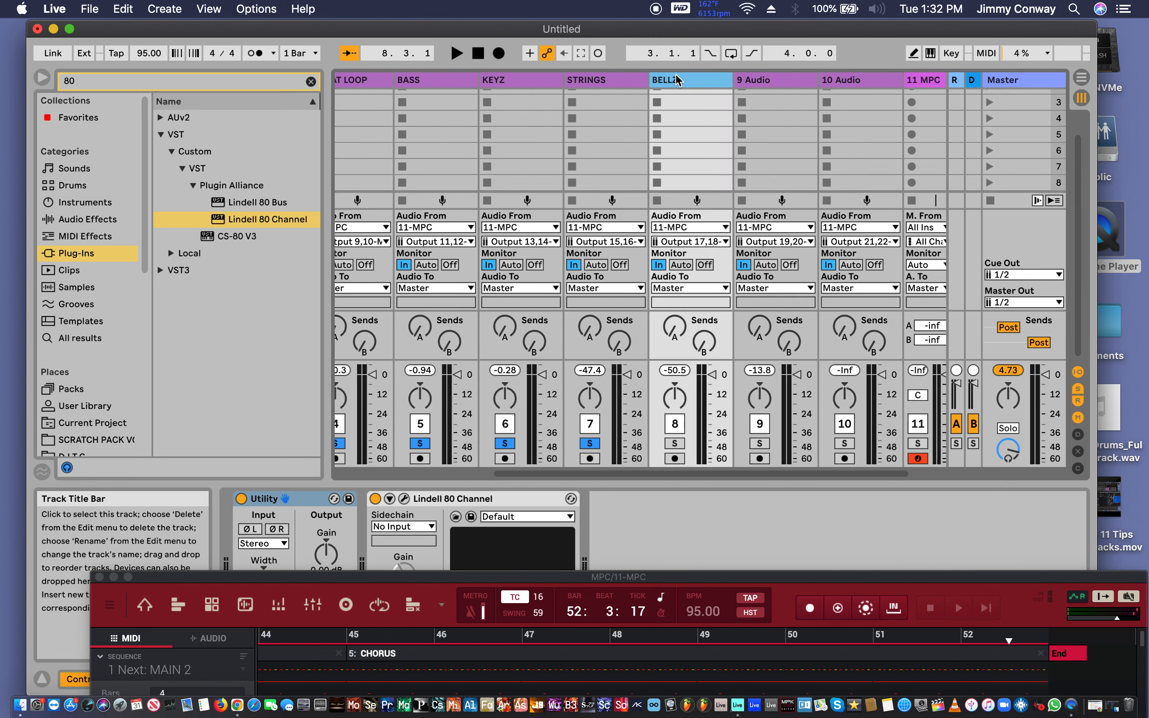
{"action": "scroll", "coordinate": [676, 74], "scroll_direction": "left", "scroll_amount": 10}
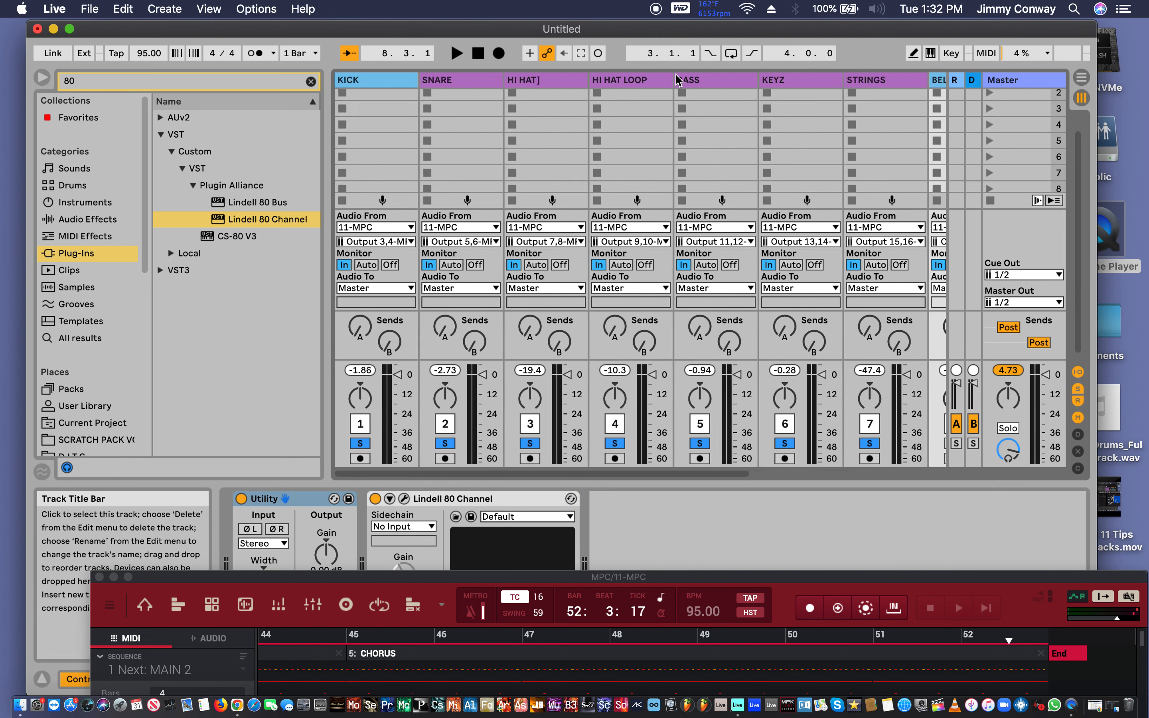
{"action": "left_click", "coordinate": [908, 84]}
{"action": "left_click", "coordinate": [743, 83]}
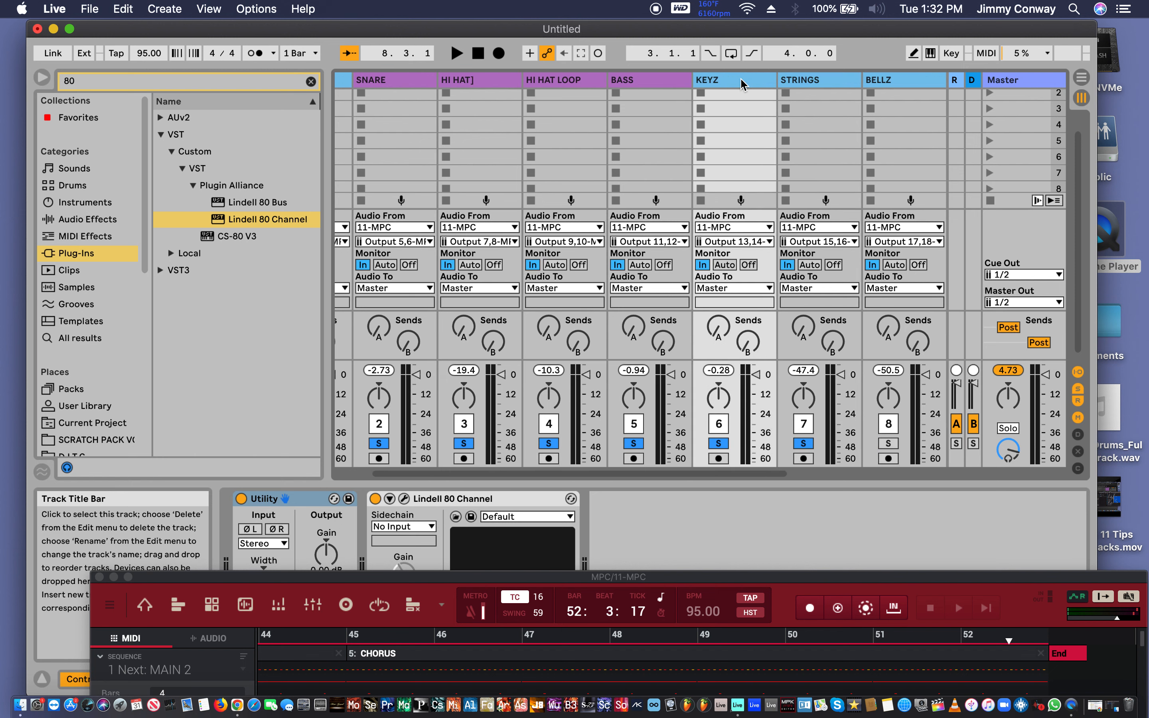
{"action": "left_click", "coordinate": [661, 78]}
{"action": "left_click", "coordinate": [588, 81]}
{"action": "left_click", "coordinate": [505, 80]}
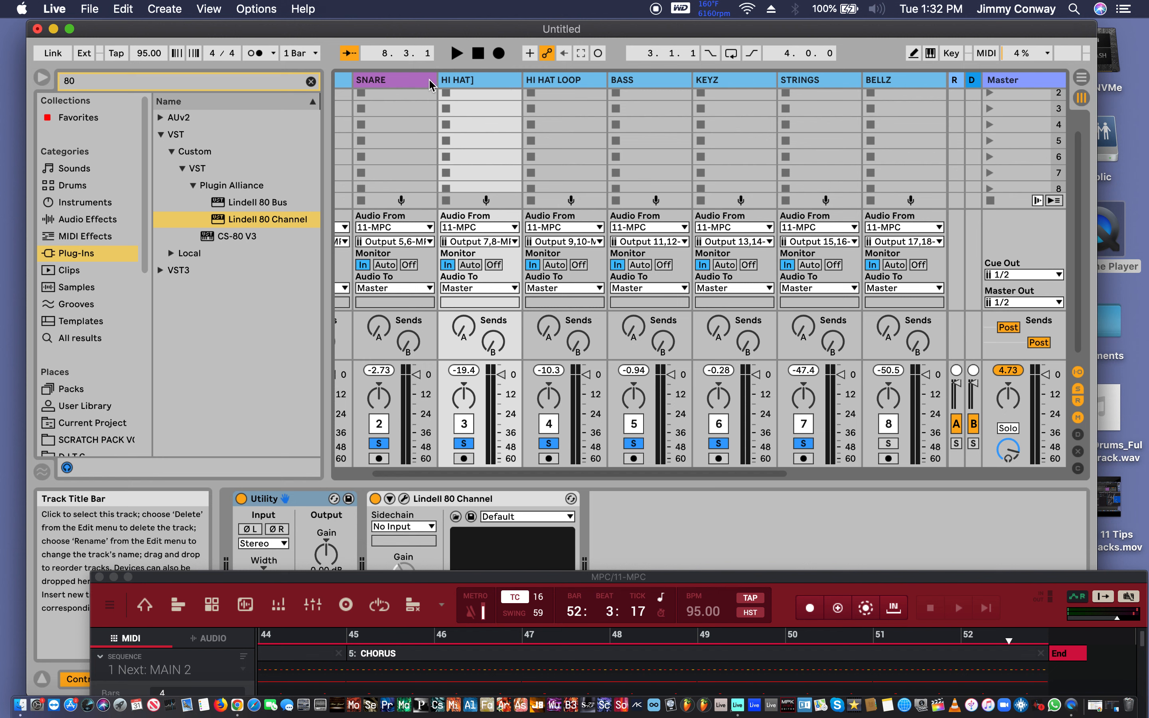
{"action": "left_click", "coordinate": [427, 83]}
{"action": "left_click_drag", "start_coordinate": [434, 77], "coordinate": [406, 80]}
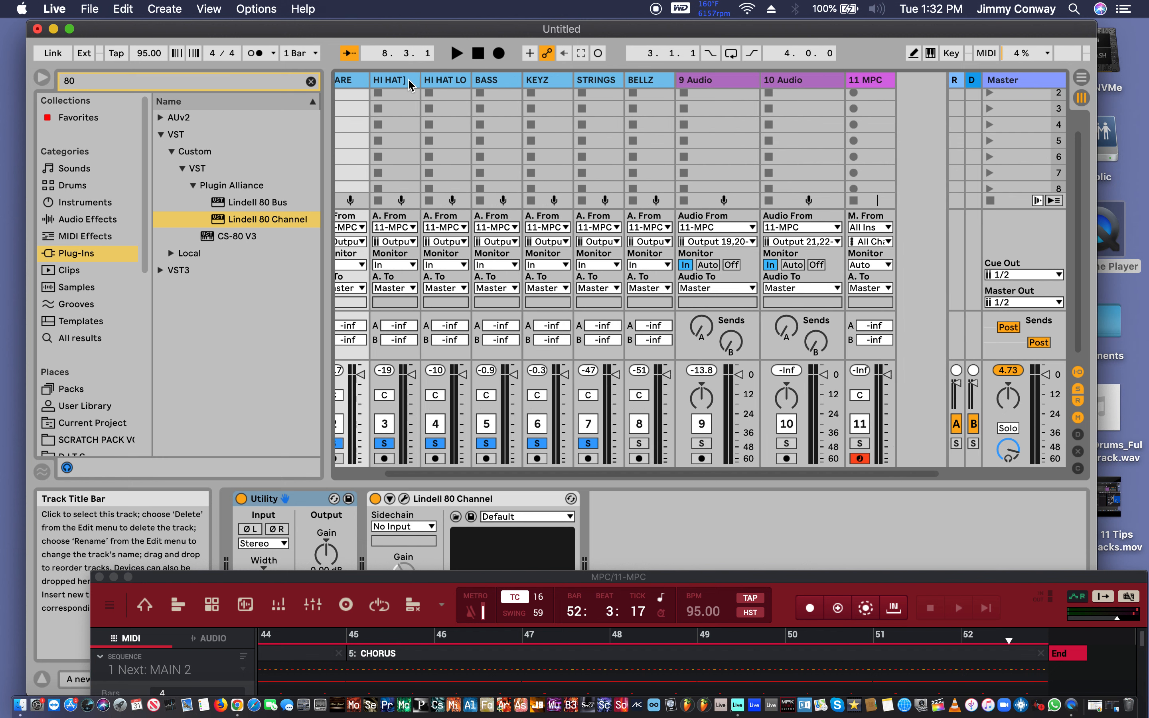
Play the beat with the soloed tracks and watch the level meters of all the named tracks.
{"action": "key", "text": "space"}
{"action": "scroll", "coordinate": [549, 151], "scroll_direction": "left", "scroll_amount": 3}
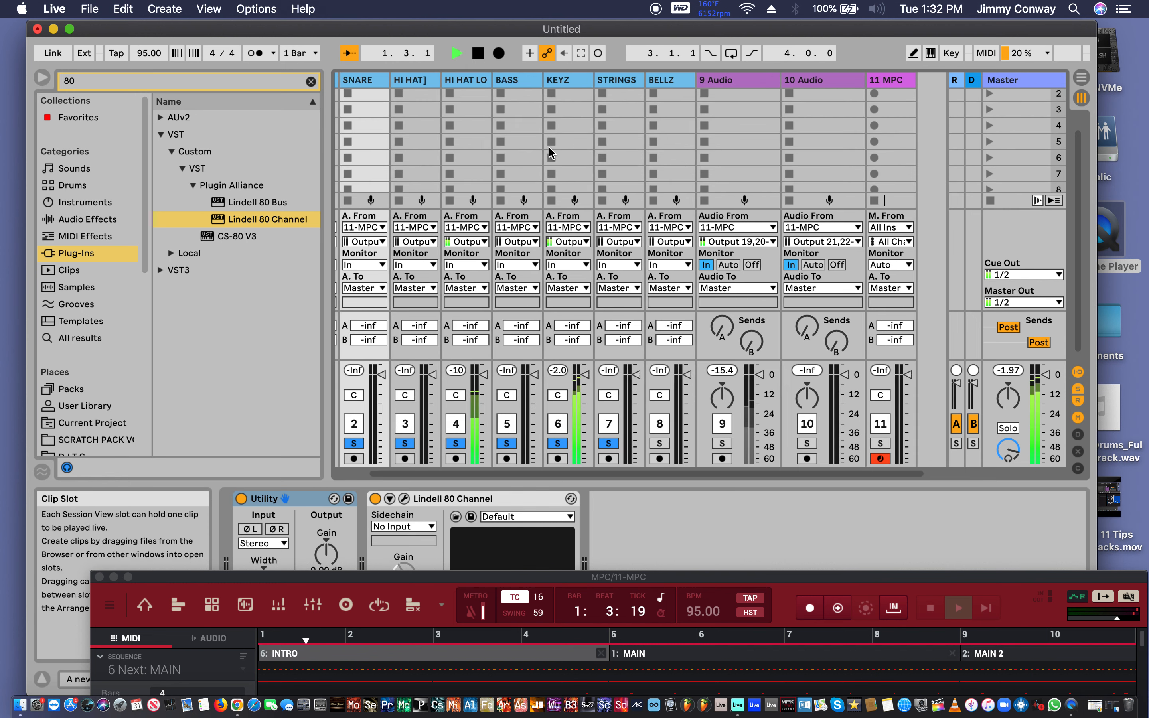
{"action": "scroll", "coordinate": [549, 152], "scroll_direction": "up", "scroll_amount": 1}
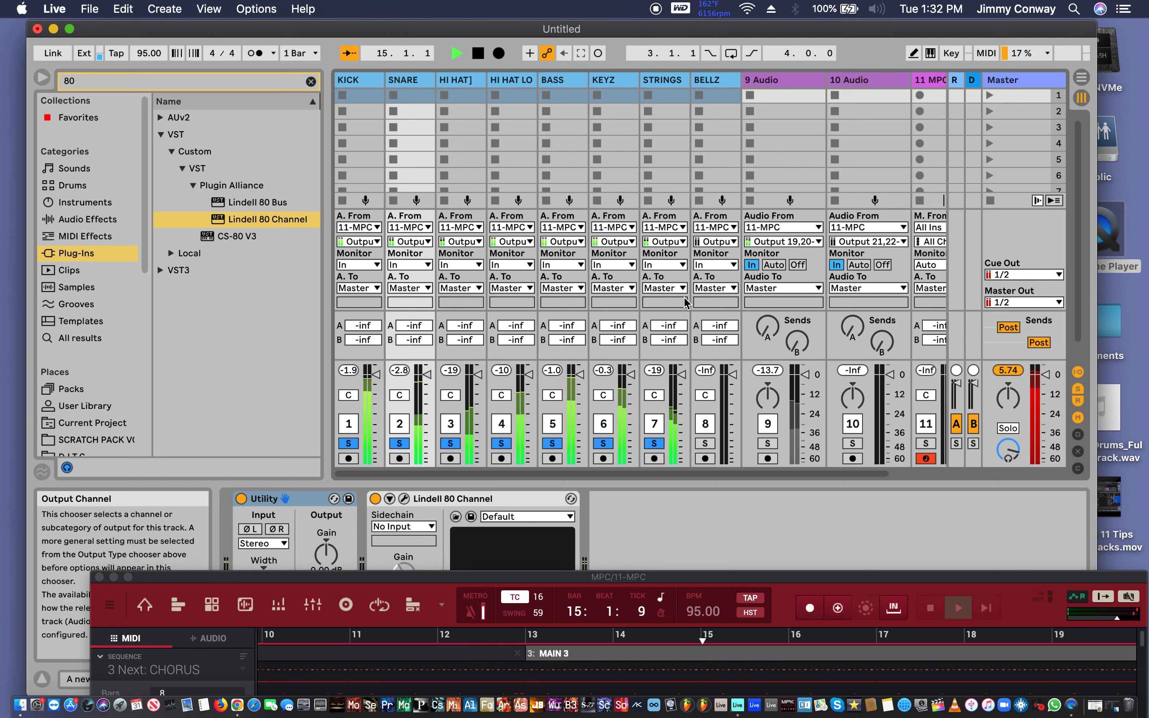
Select the STRINGS track on its own, fine-tune its volume fader, and stop playback.
{"action": "left_click", "coordinate": [682, 376]}
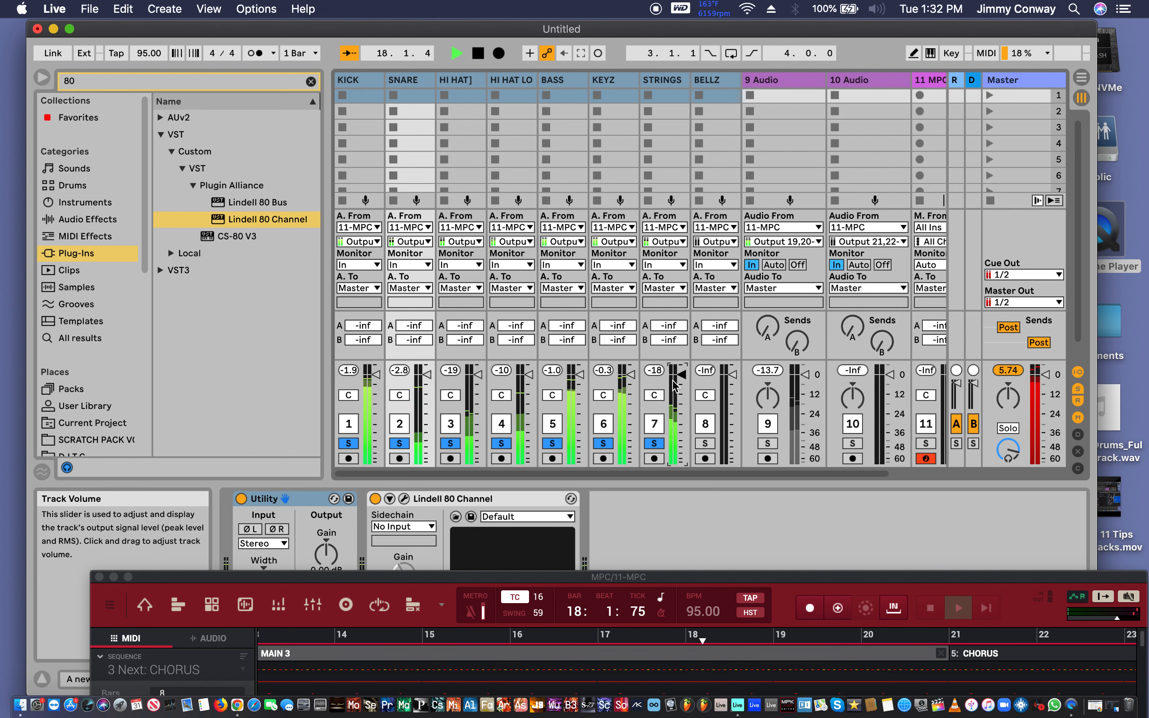
{"action": "left_click", "coordinate": [667, 82]}
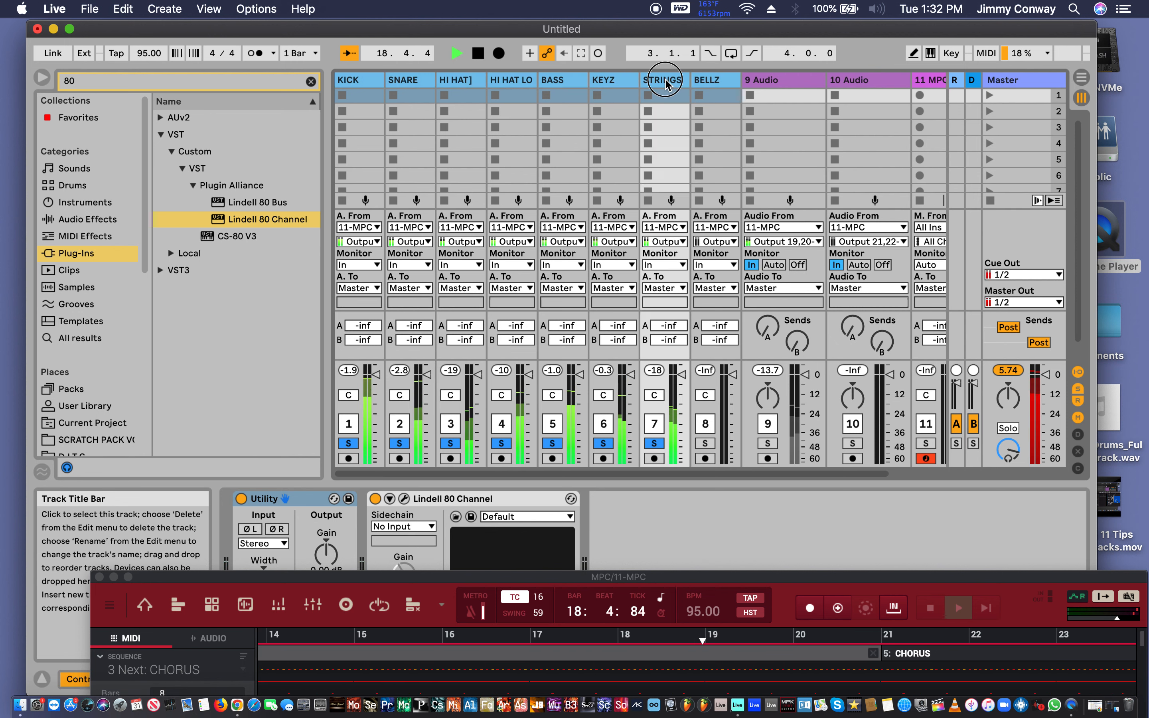
{"action": "left_click", "coordinate": [666, 81]}
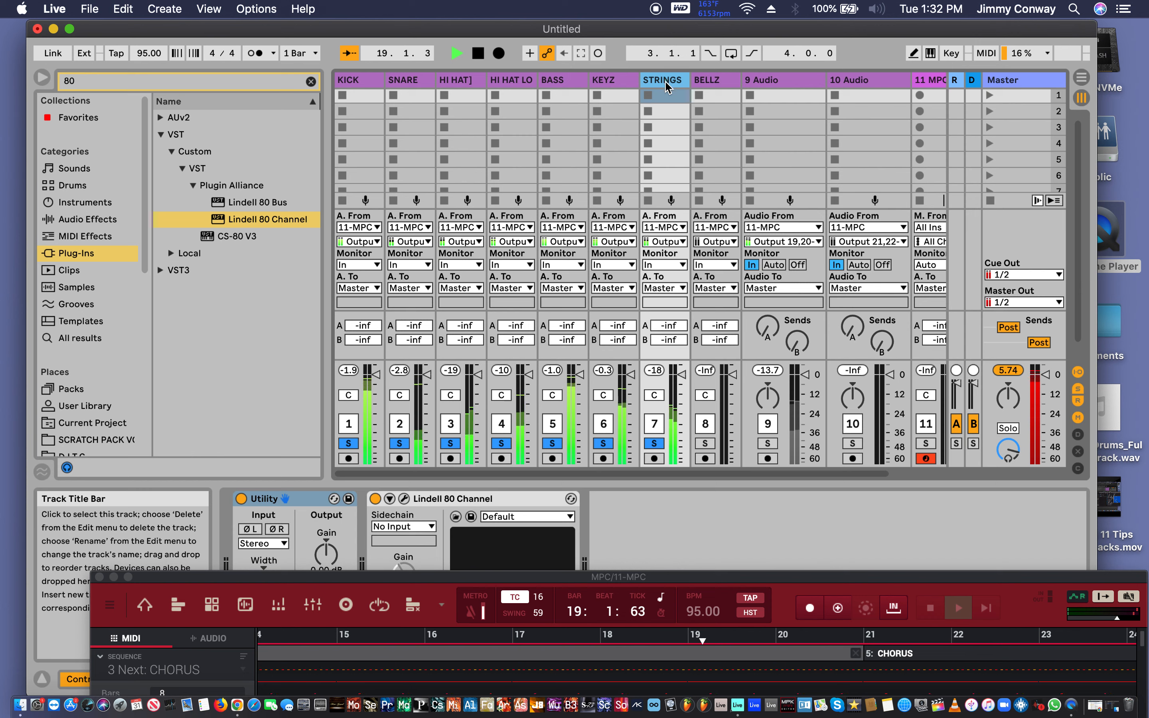
{"action": "left_click", "coordinate": [685, 384]}
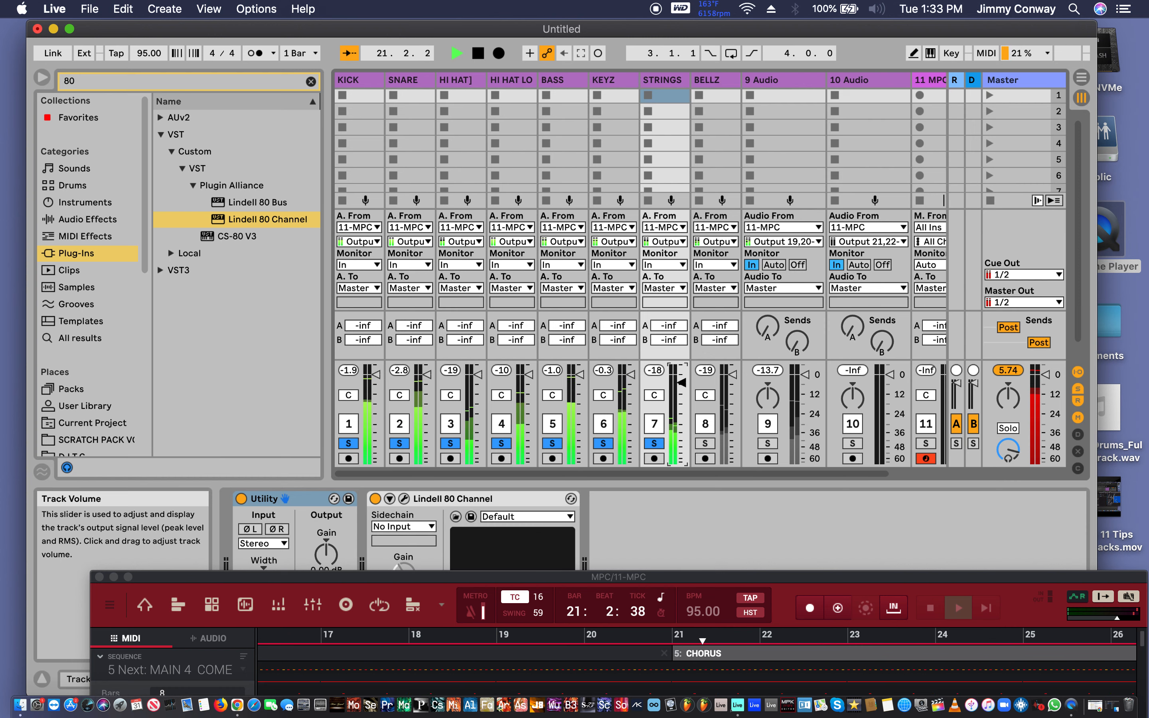
{"action": "left_click_drag", "start_coordinate": [683, 383], "coordinate": [682, 377]}
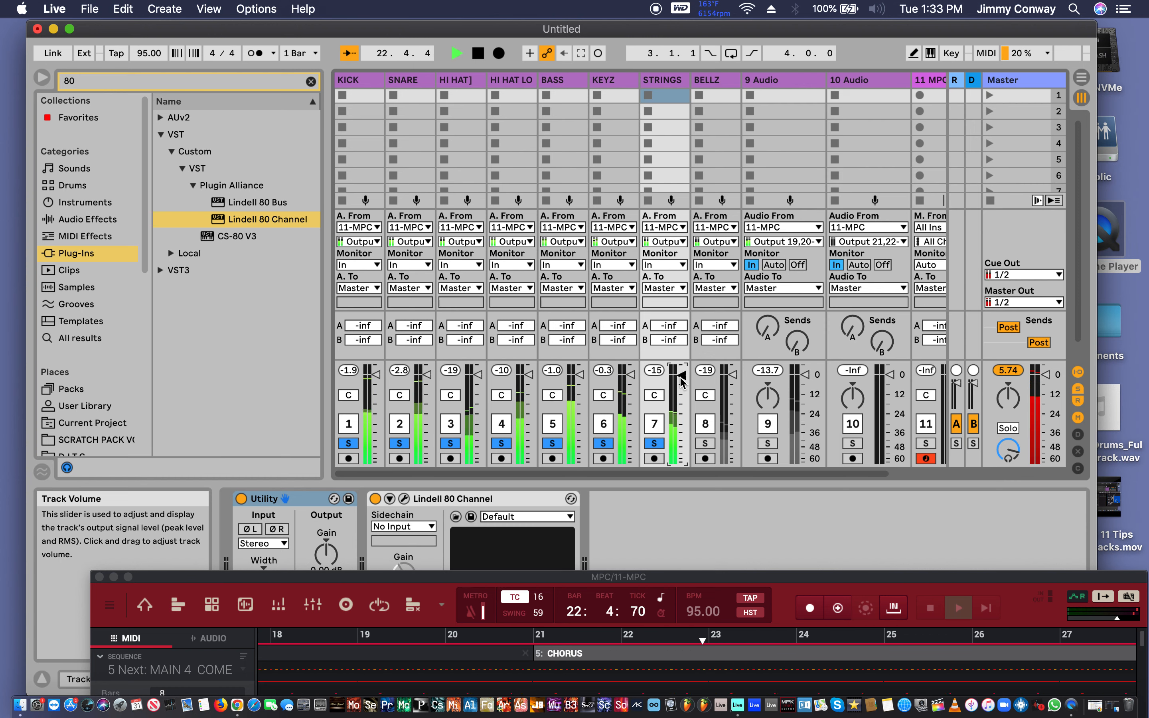
{"action": "key", "text": "space"}
Bring the MPC window fully into view and switch its main view to track 8 BELLZ.
{"action": "left_click_drag", "start_coordinate": [718, 575], "coordinate": [677, 230]}
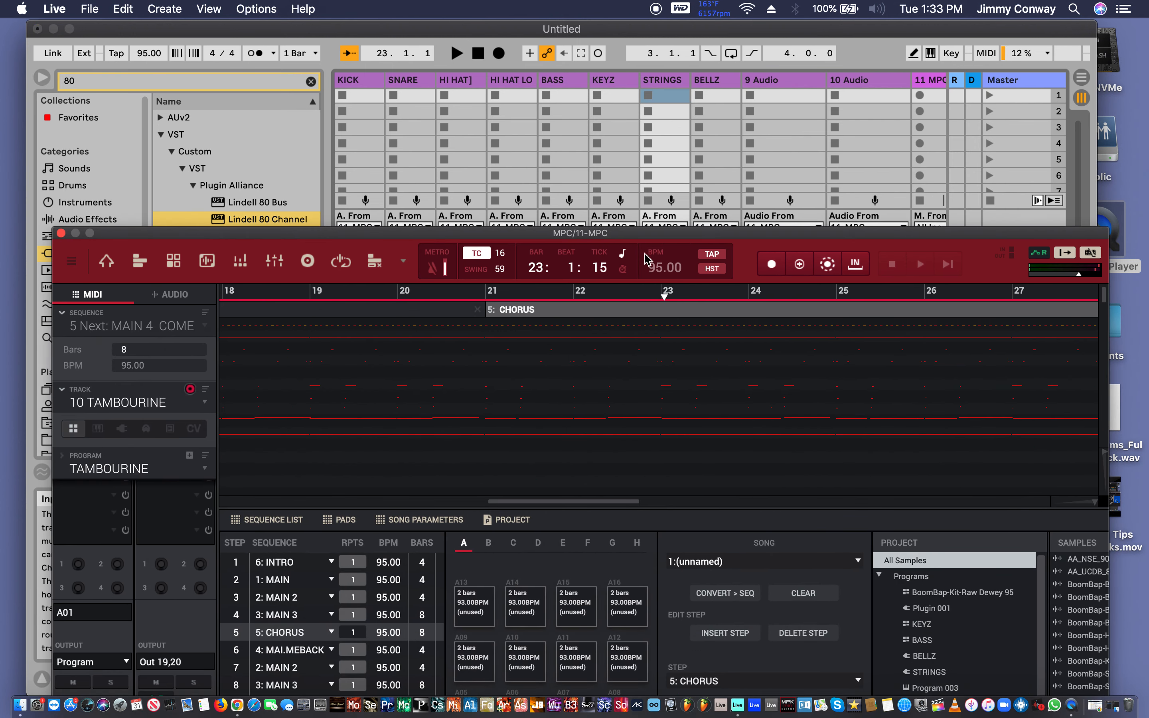
{"action": "left_click_drag", "start_coordinate": [670, 235], "coordinate": [727, 88]}
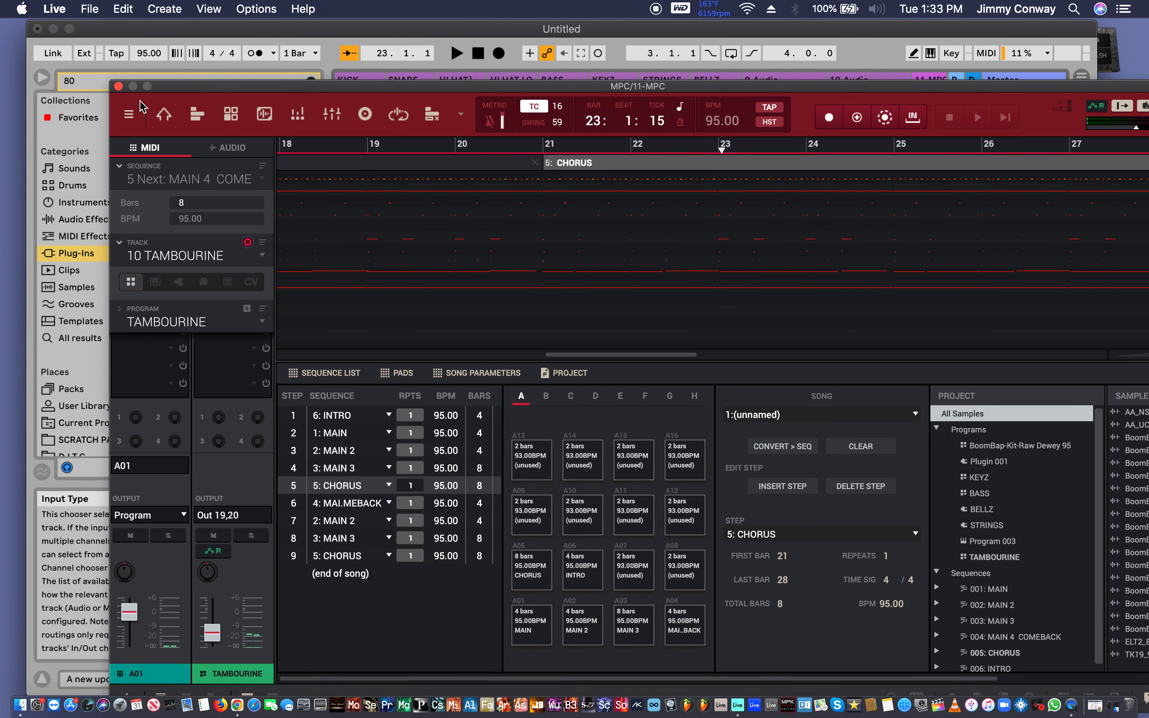
{"action": "left_click", "coordinate": [174, 115]}
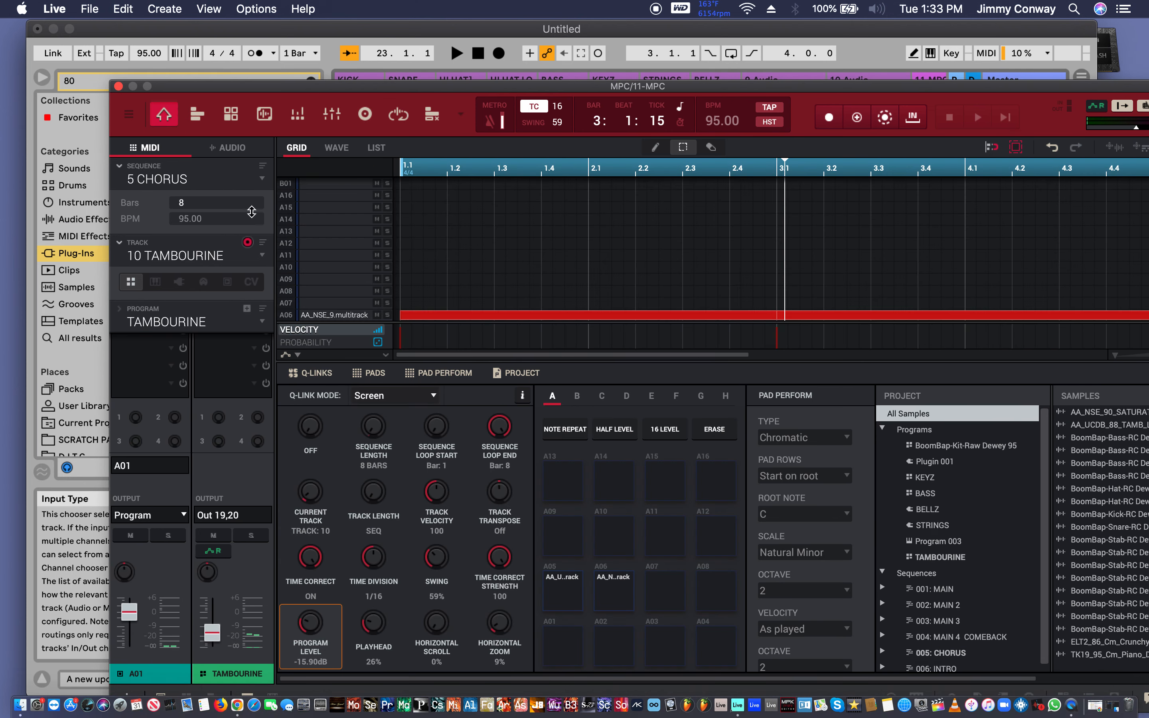
{"action": "left_click", "coordinate": [212, 264]}
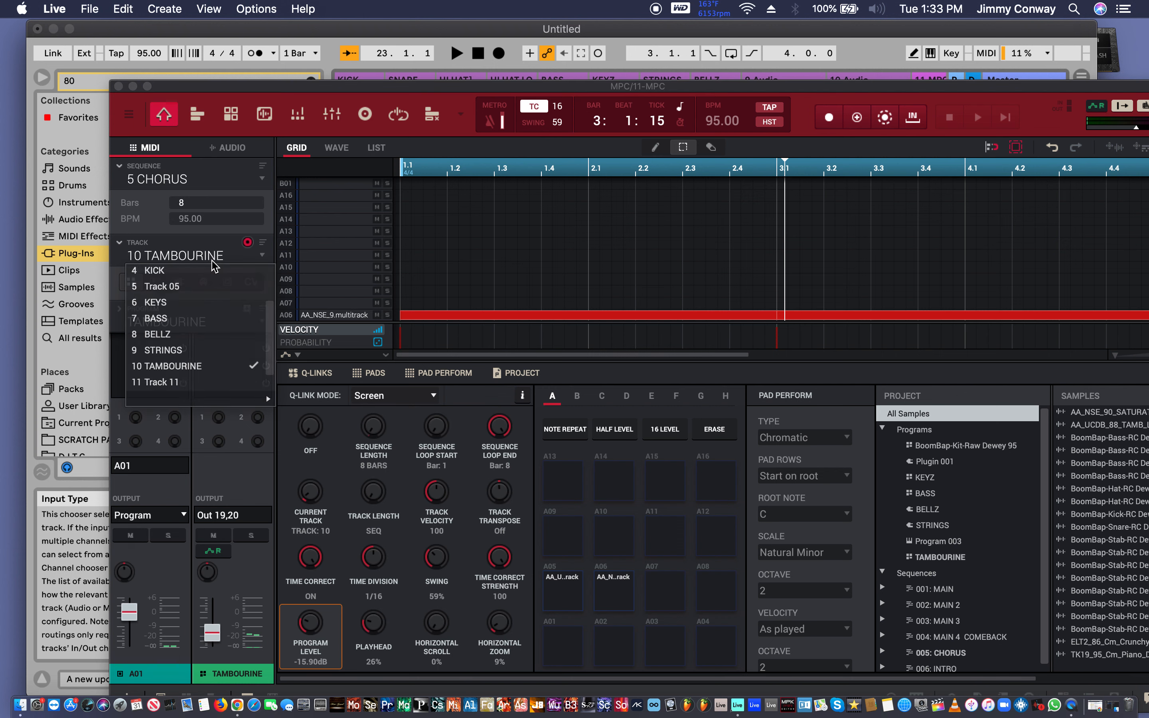
{"action": "left_click", "coordinate": [185, 334]}
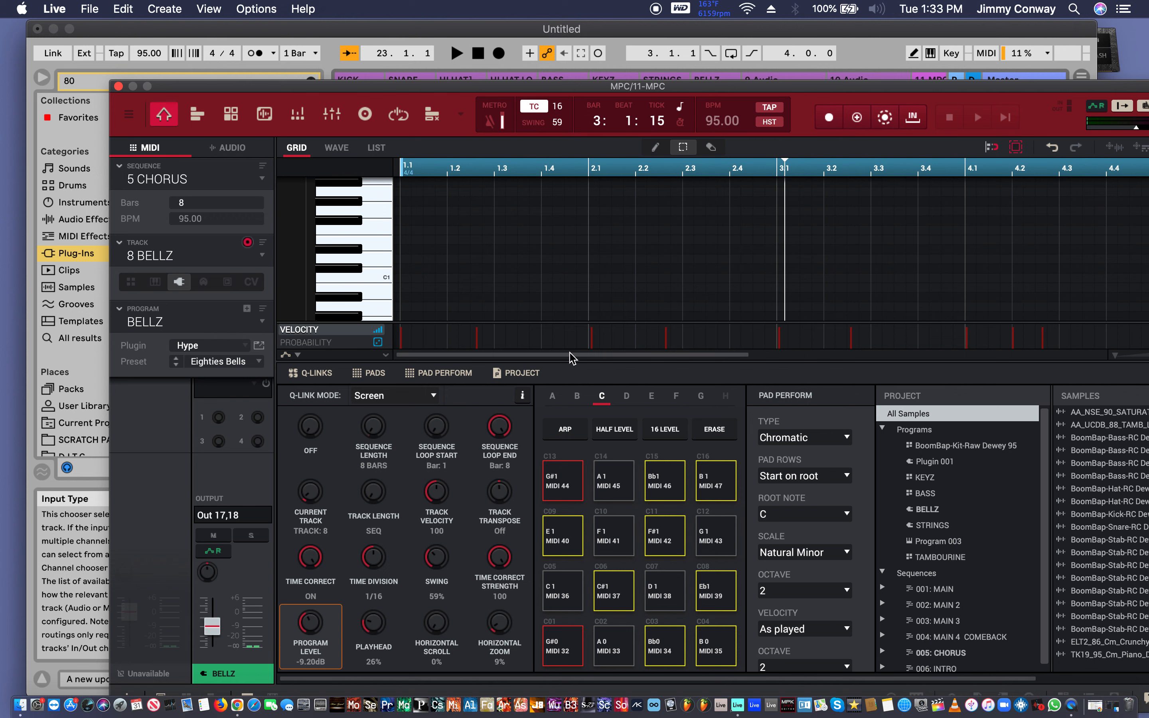
Examine the output routing of the BELLZ program in the MPC channel mixer.
{"action": "key", "text": "r"}
{"action": "key", "text": "m"}
{"action": "key", "text": "r"}
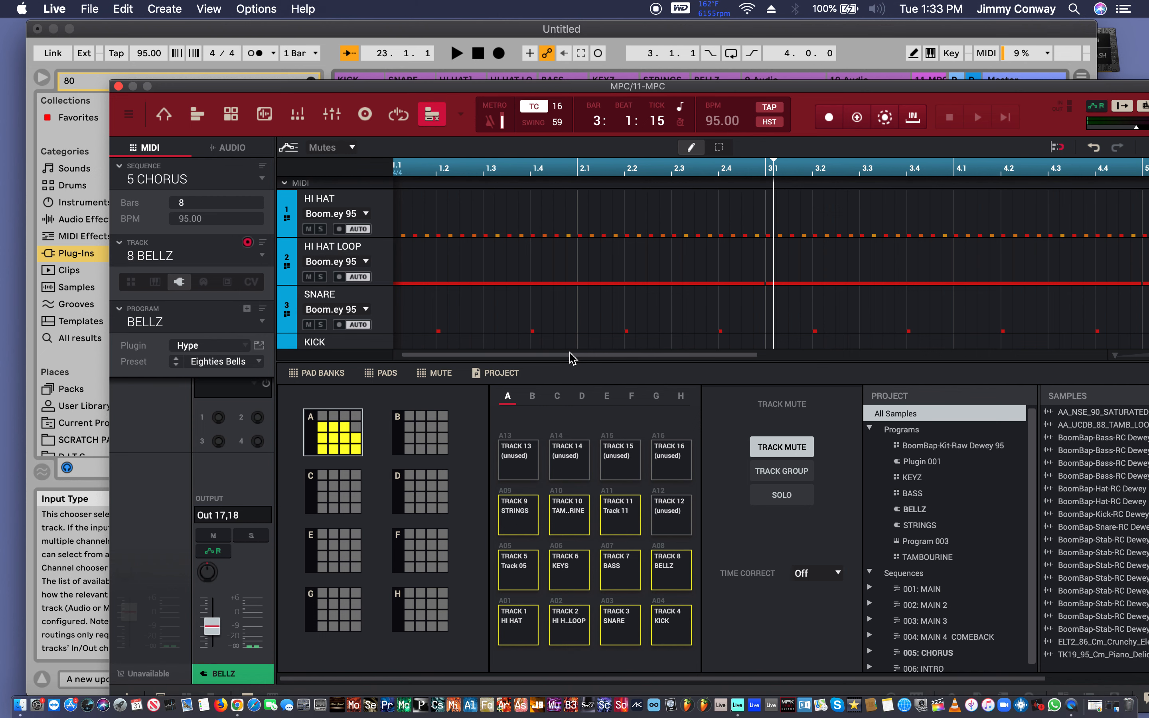
{"action": "left_click", "coordinate": [329, 114]}
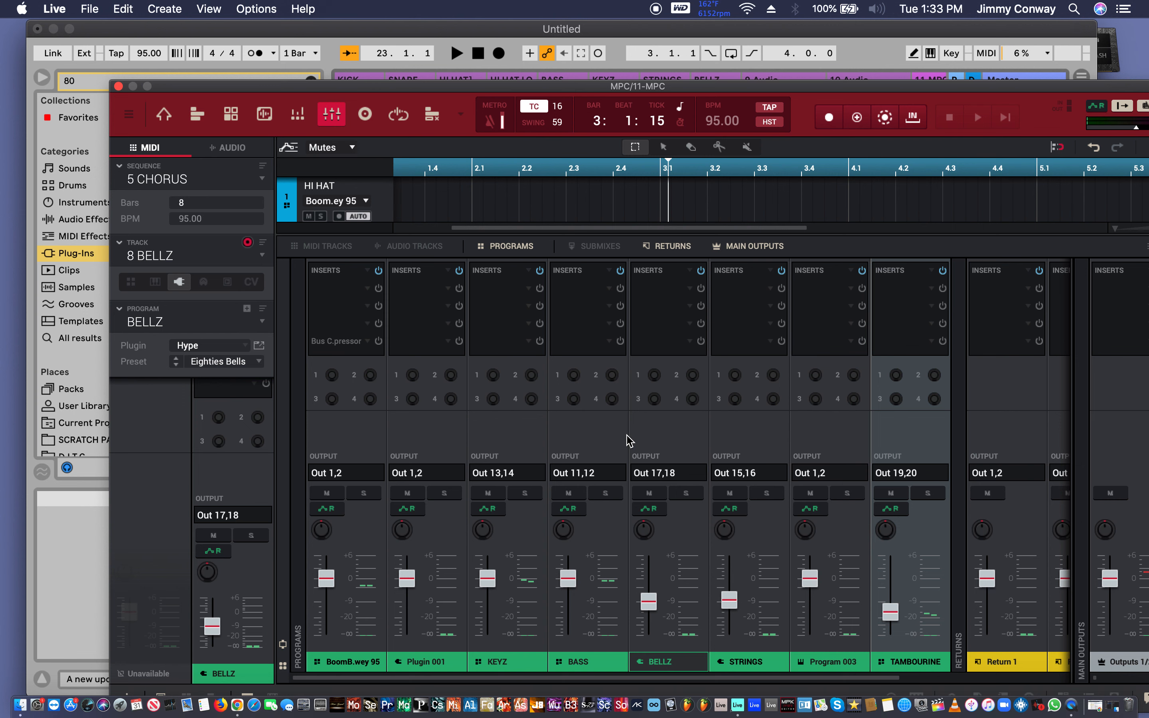
{"action": "scroll", "coordinate": [629, 441], "scroll_direction": "right", "scroll_amount": 2}
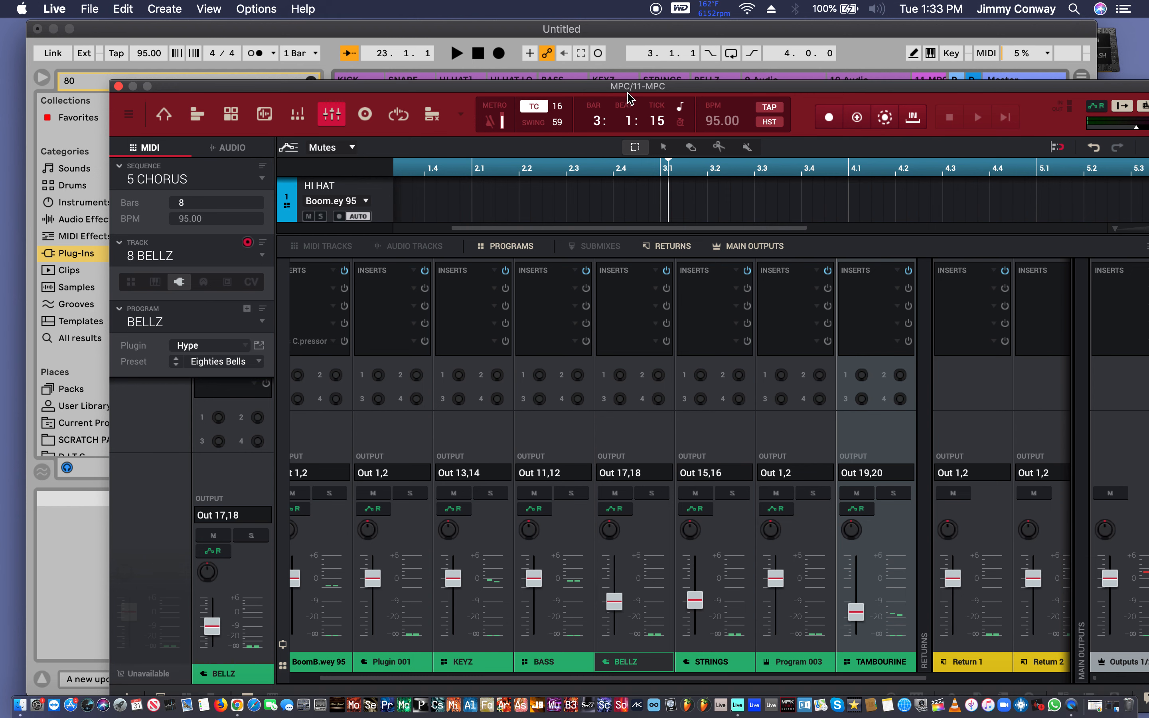
Move the MPC window down to uncover the Live tracks and widen the BELLZ track to show its input routing.
{"action": "left_click_drag", "start_coordinate": [629, 97], "coordinate": [725, 341]}
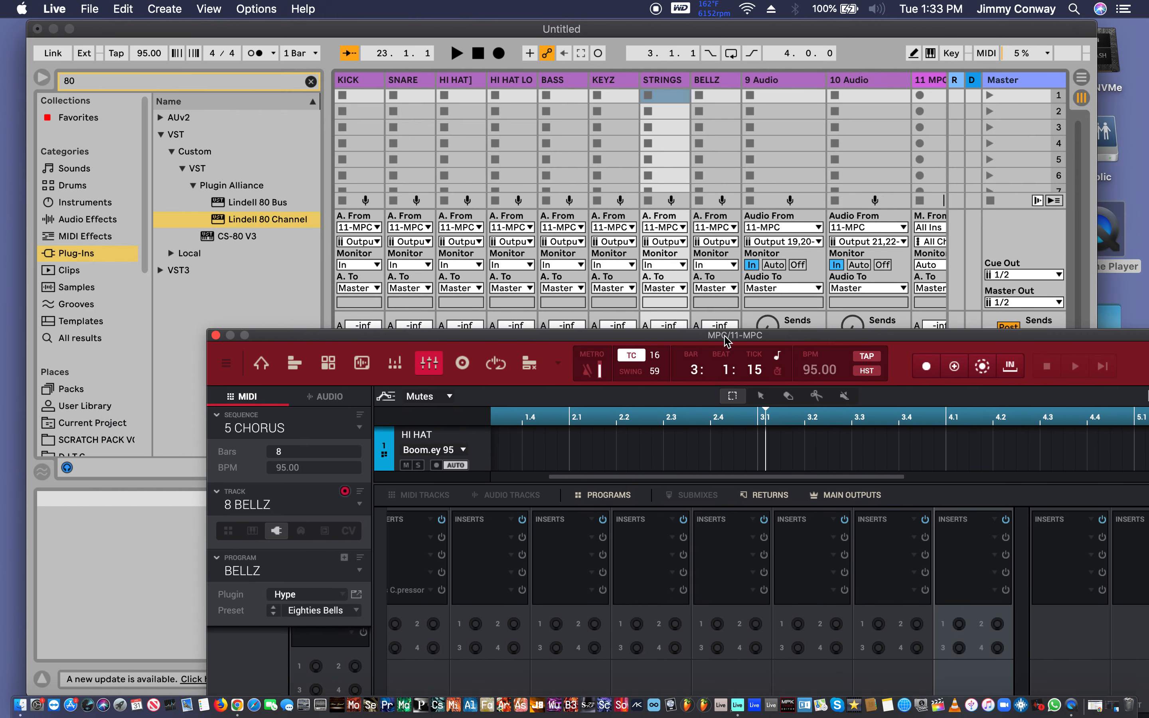
{"action": "left_click", "coordinate": [739, 79]}
{"action": "left_click_drag", "start_coordinate": [741, 81], "coordinate": [775, 84]}
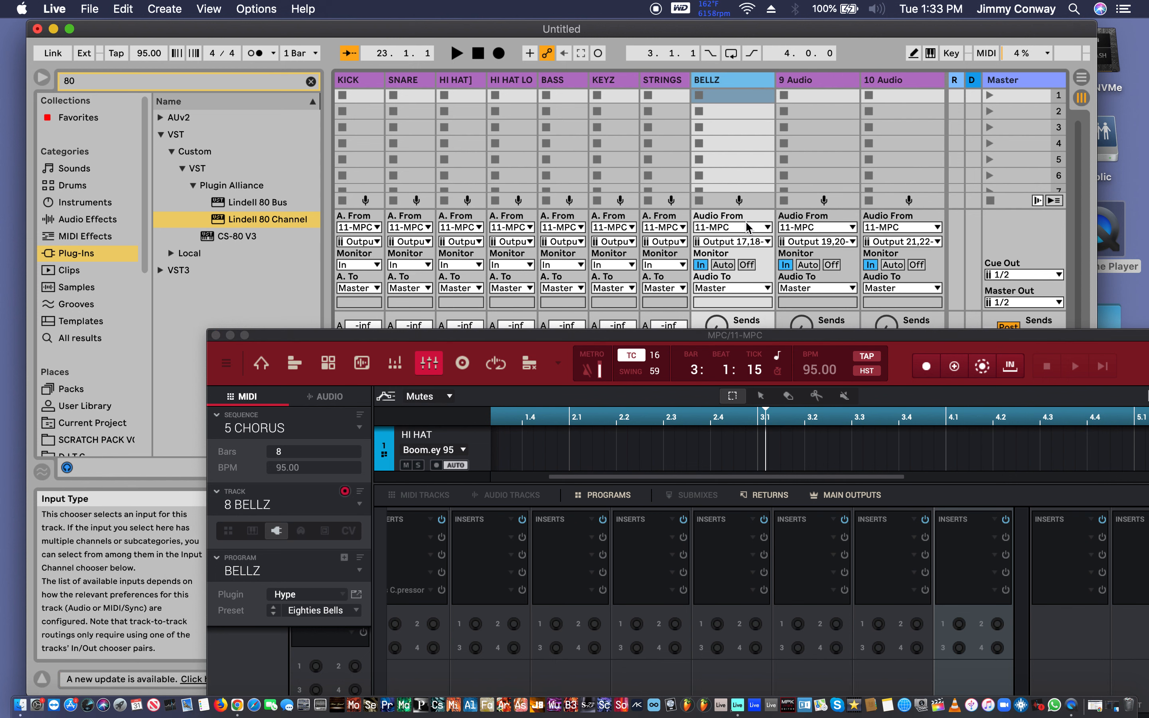
Move the MPC window below the Live mixer and add BELLZ to the soloed tracks during playback, stopping the beat at the end.
{"action": "key", "text": "space"}
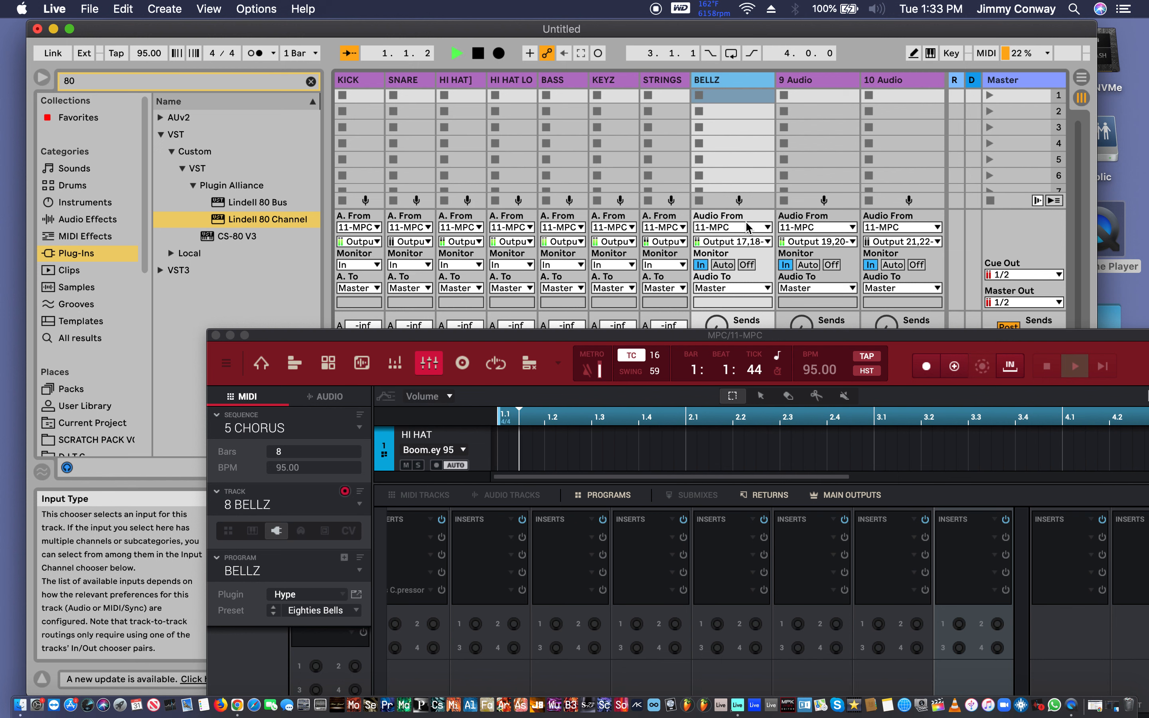
{"action": "left_click", "coordinate": [741, 336]}
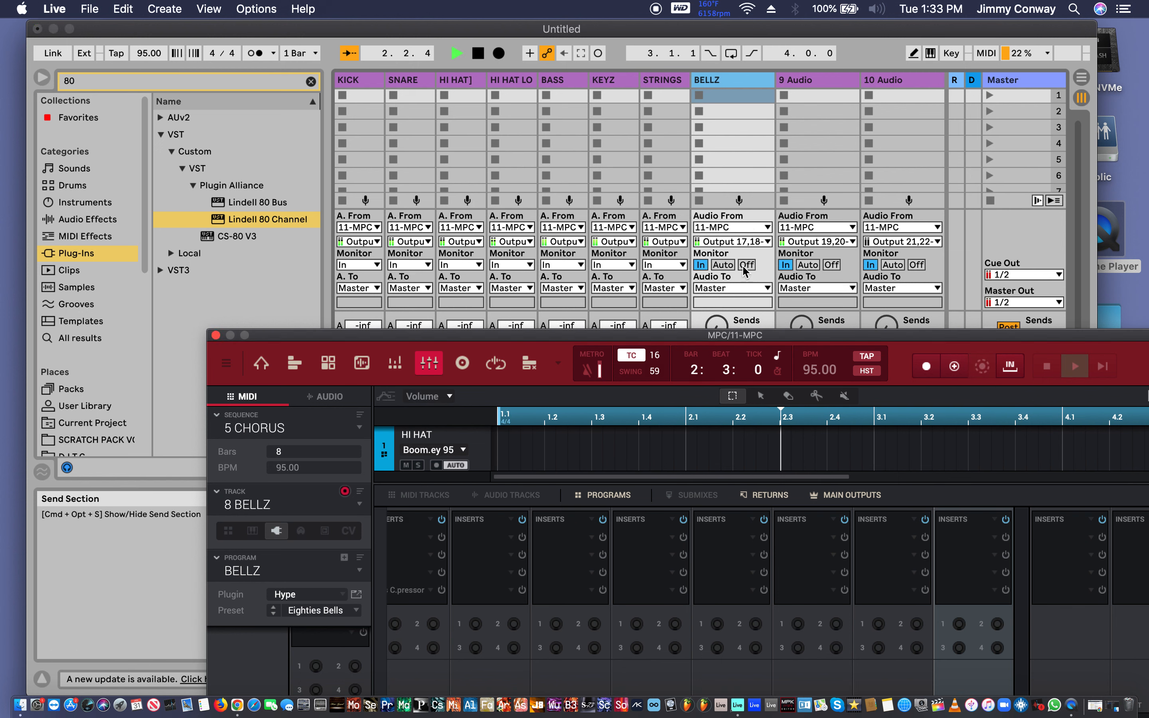
{"action": "key", "text": "space"}
{"action": "key", "text": "space"}
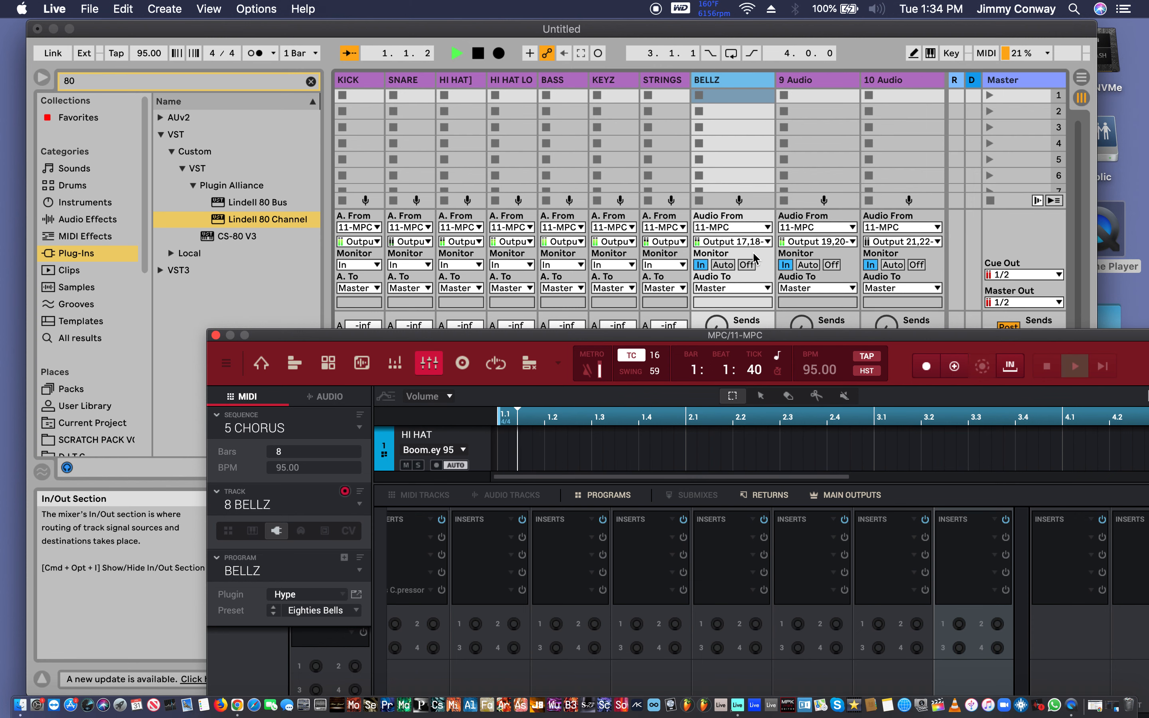
{"action": "left_click_drag", "start_coordinate": [737, 337], "coordinate": [750, 553]}
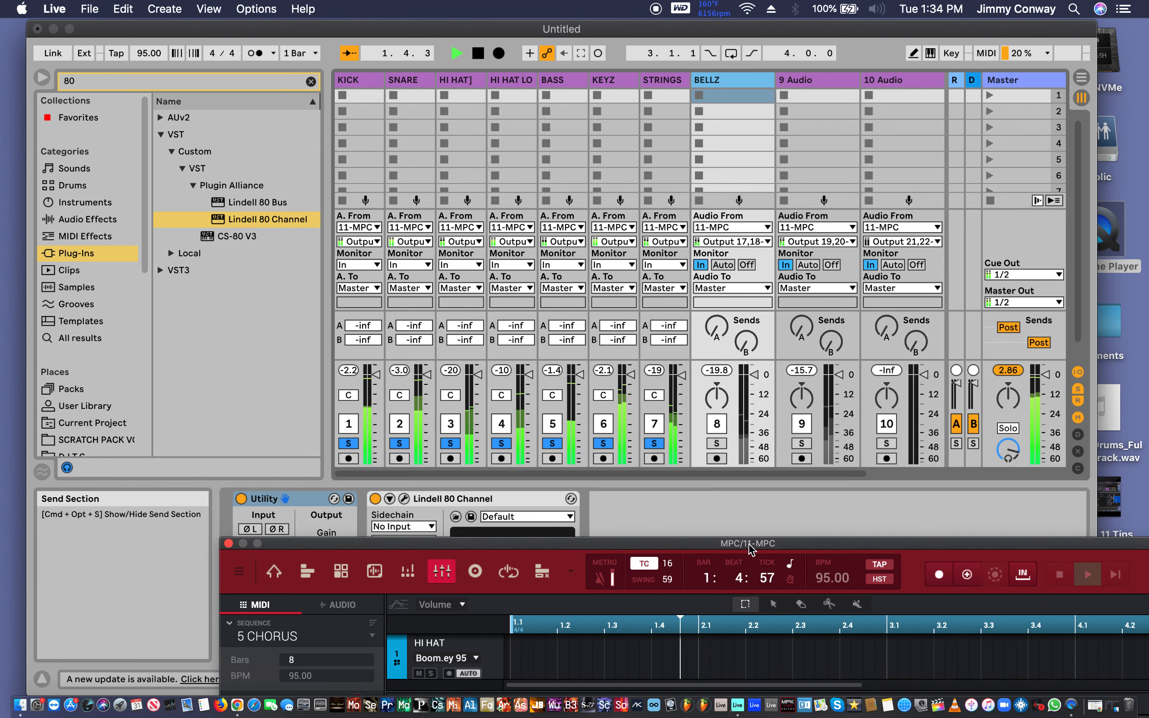
{"action": "left_click", "coordinate": [717, 444]}
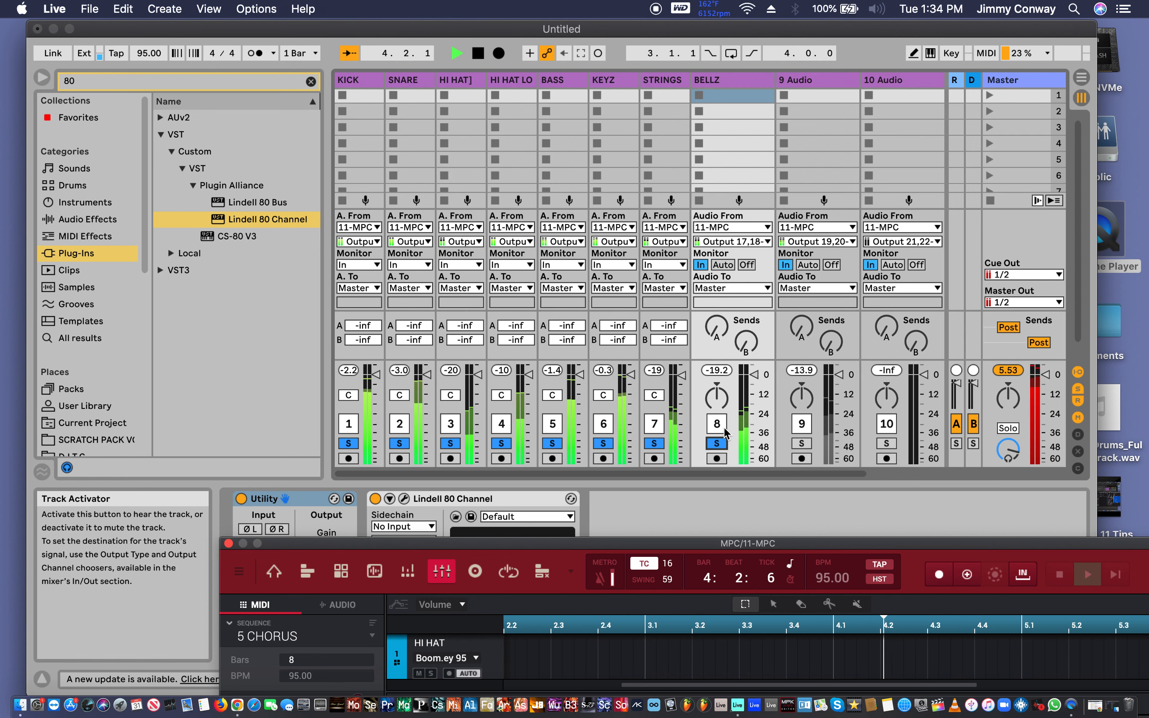
{"action": "key", "text": "space"}
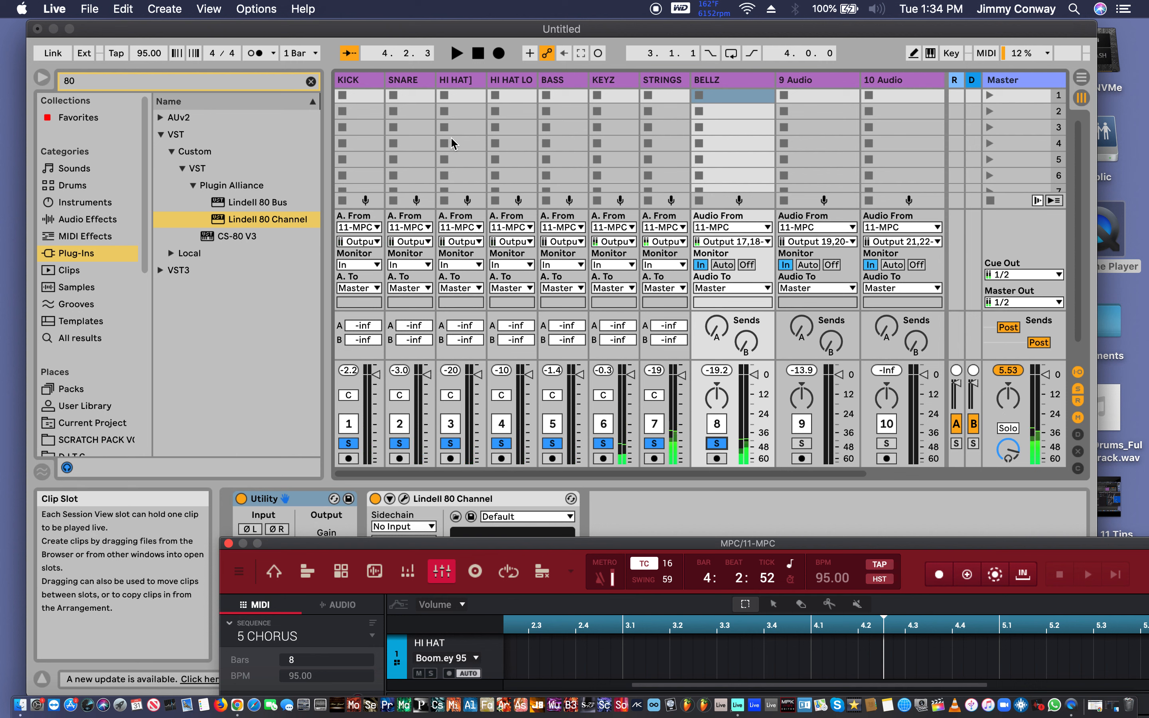
Select the HI HAT] track, solo it on its own, and play the beat.
{"action": "left_click", "coordinate": [458, 89]}
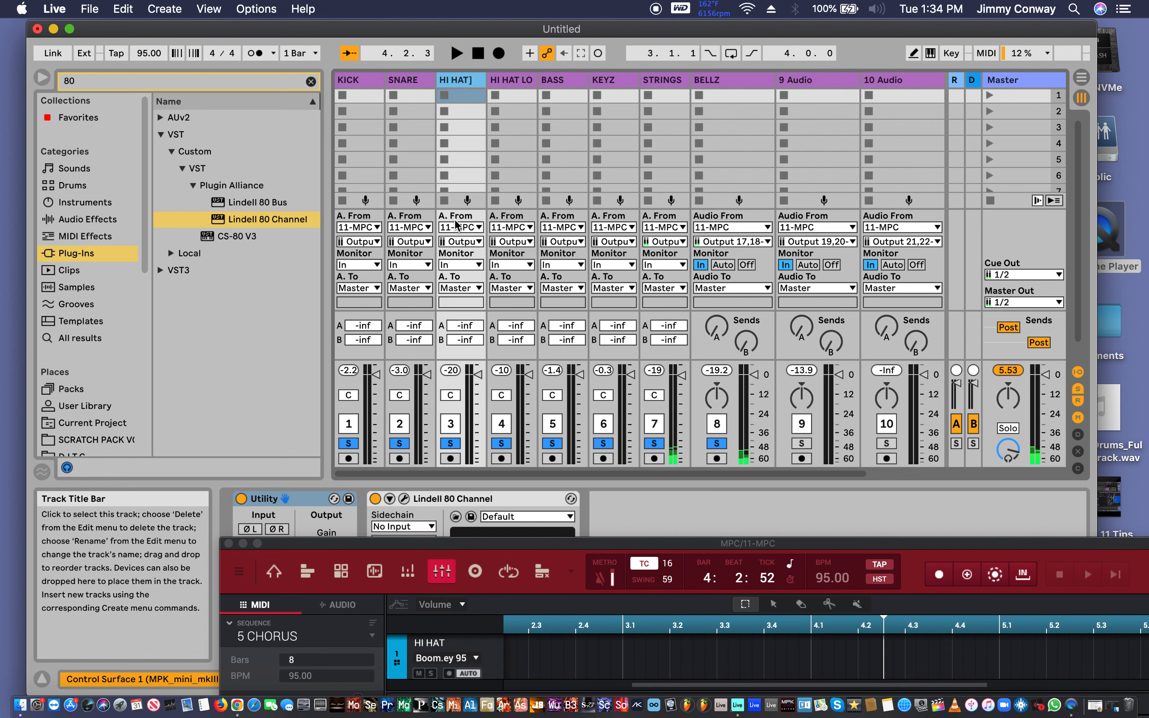
{"action": "left_click", "coordinate": [450, 444]}
{"action": "left_click", "coordinate": [451, 443]}
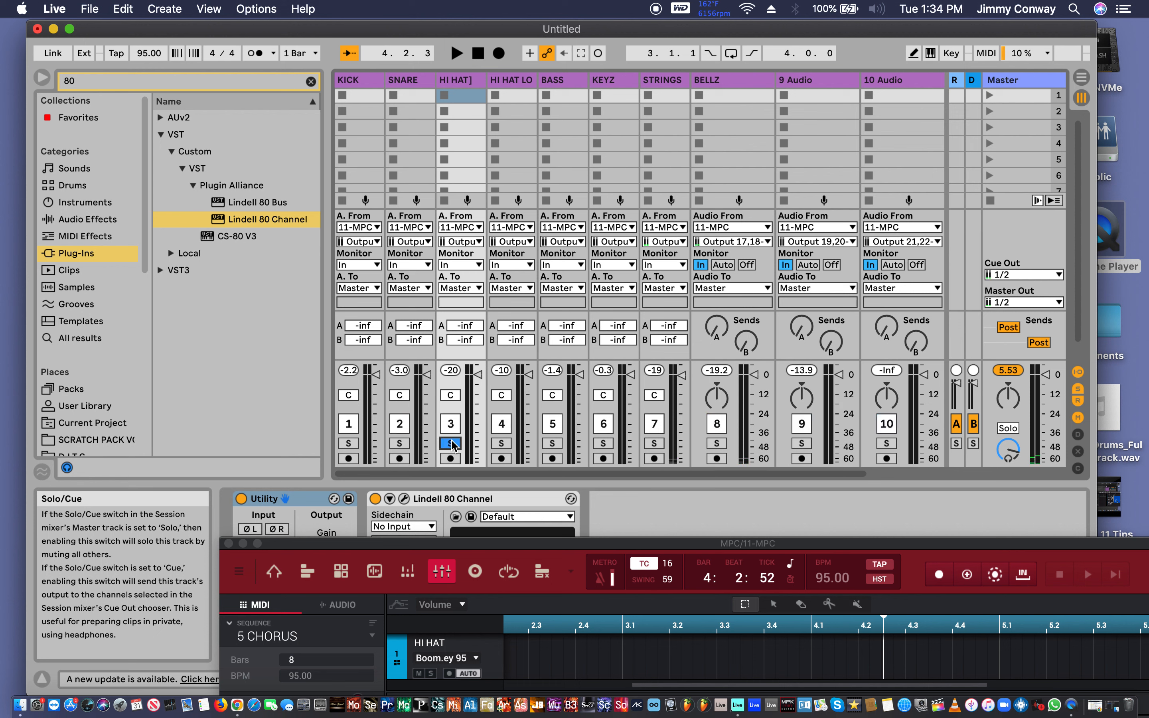
{"action": "key", "text": "space"}
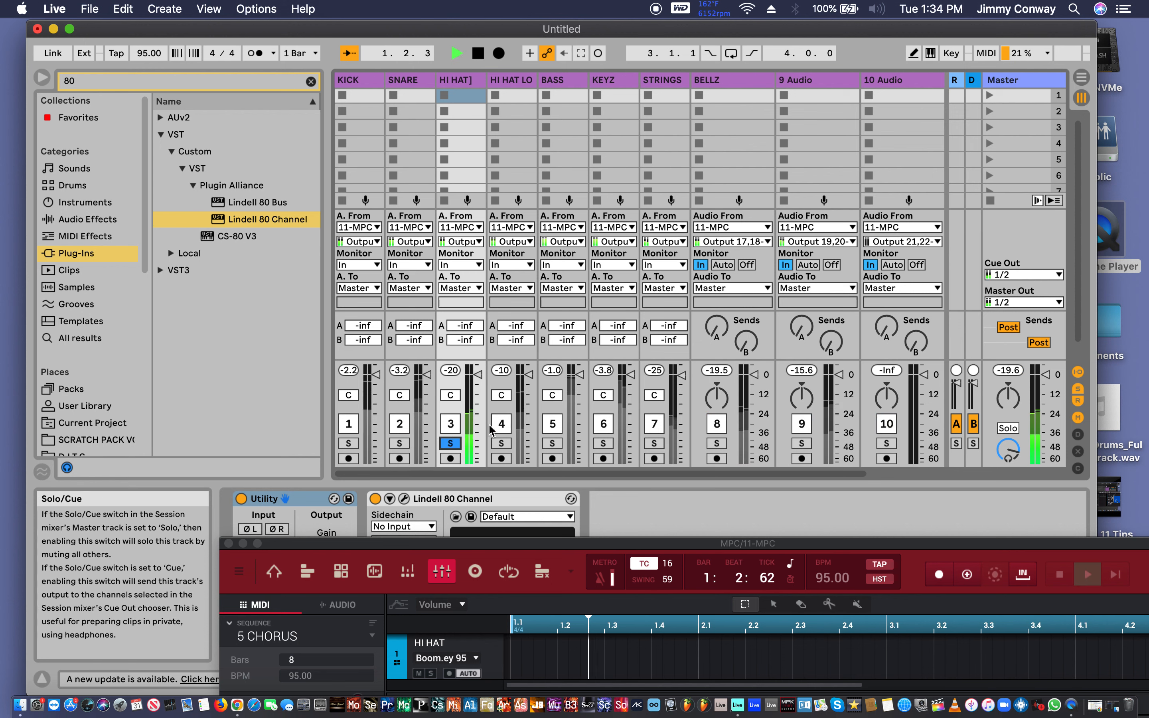
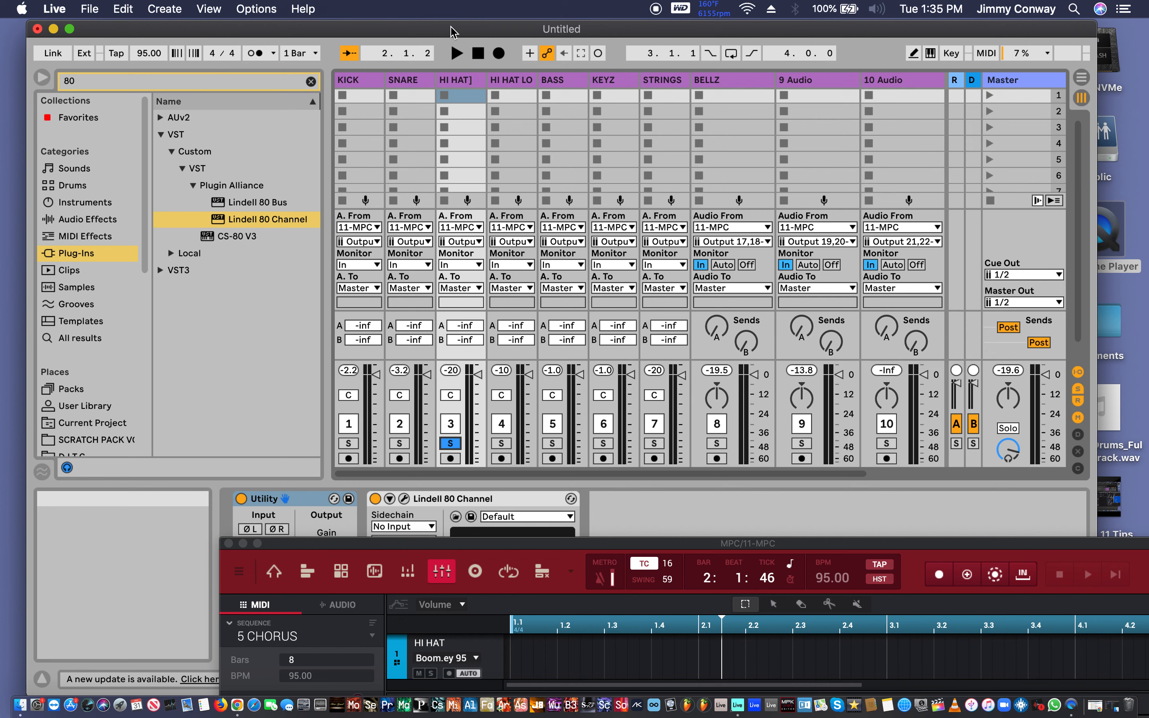
Reposition the Live and MPC windows to uncover the HI HAT] device chain and restart playback.
{"action": "left_click_drag", "start_coordinate": [453, 25], "coordinate": [490, 7]}
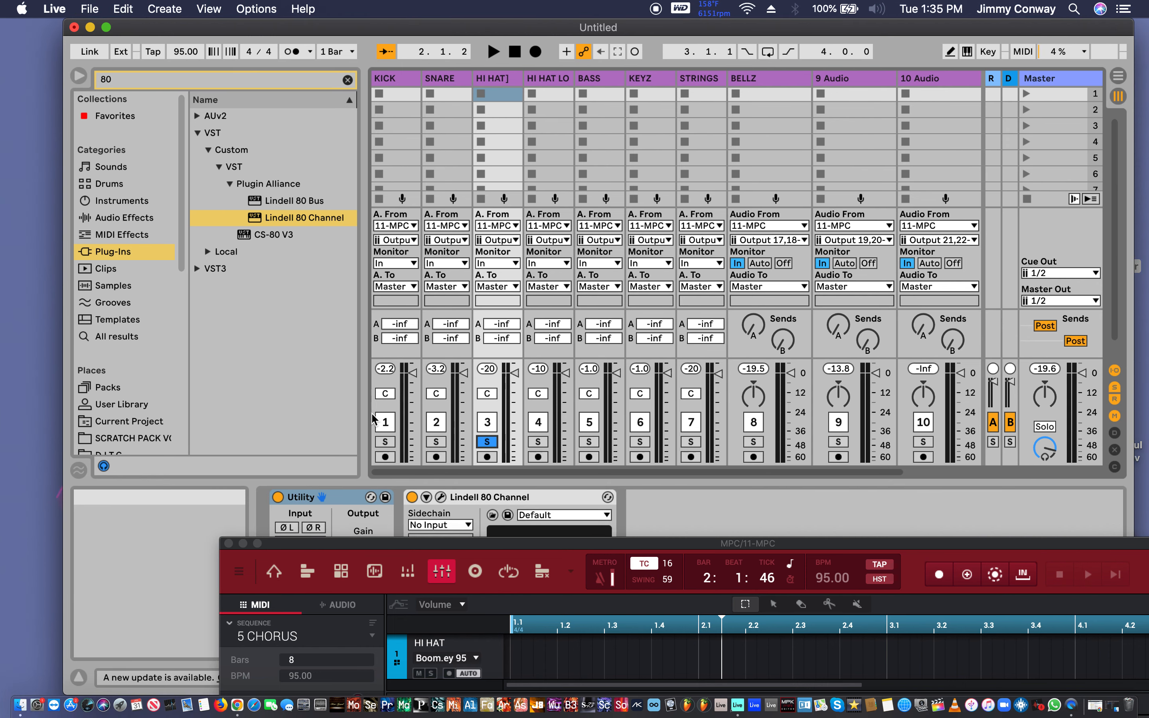
{"action": "left_click_drag", "start_coordinate": [400, 546], "coordinate": [1048, 148]}
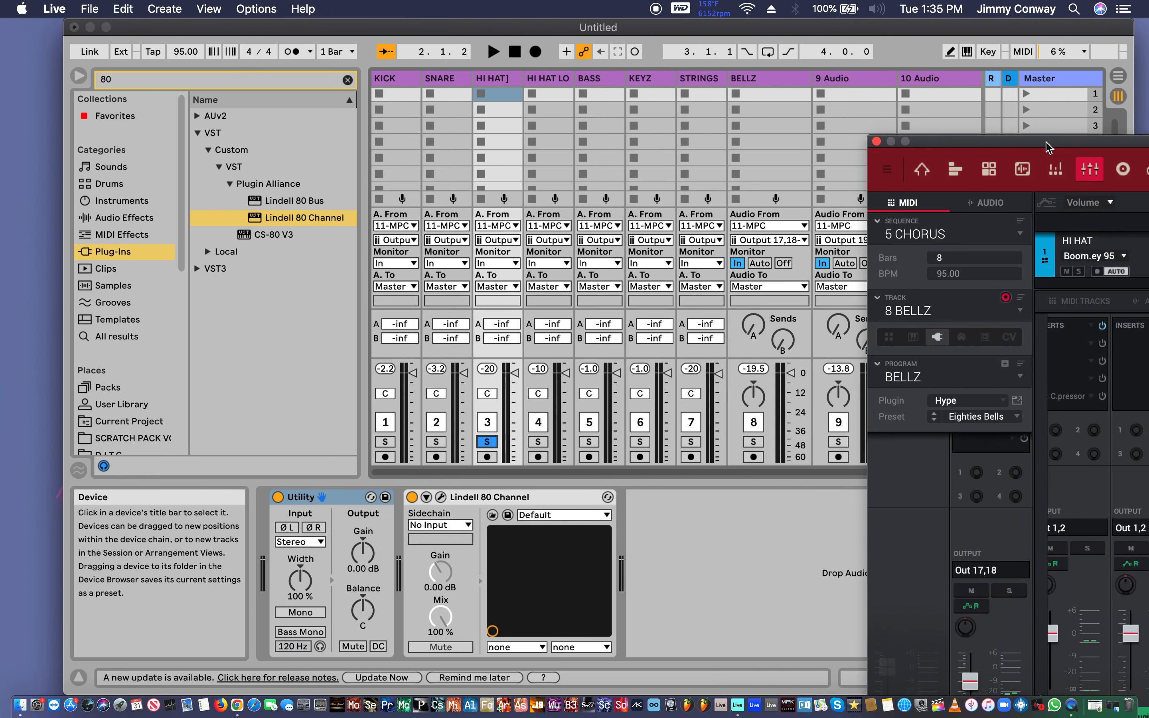
{"action": "key", "text": "space"}
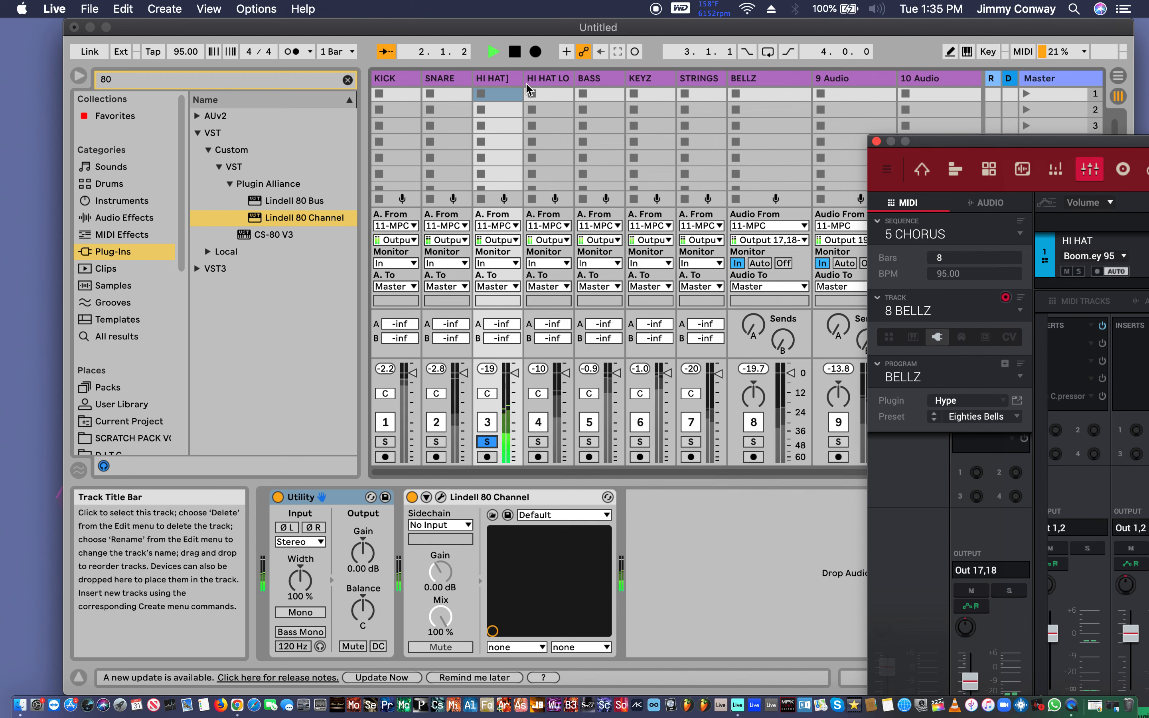
Widen the HI HAT] track slightly and enlarge the mixer meters, clear the MPC window off the mixer, and stop playback.
{"action": "left_click", "coordinate": [535, 79]}
{"action": "left_click_drag", "start_coordinate": [535, 79], "coordinate": [641, 80]}
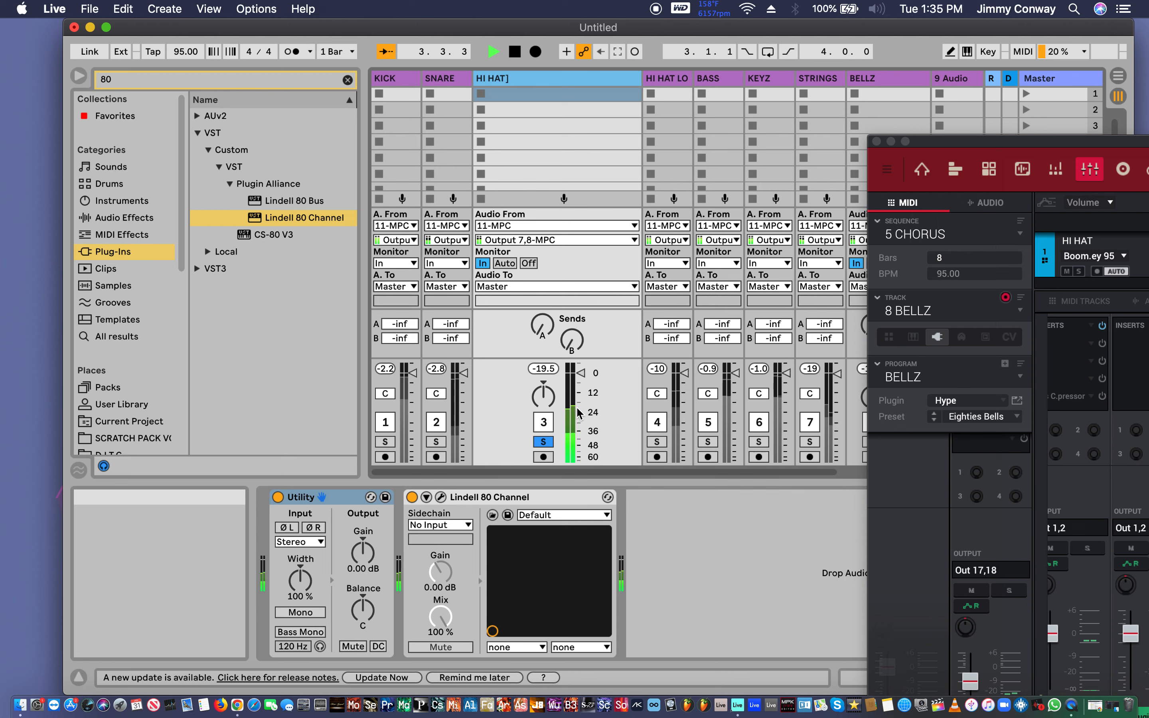
{"action": "left_click_drag", "start_coordinate": [578, 357], "coordinate": [580, 226]}
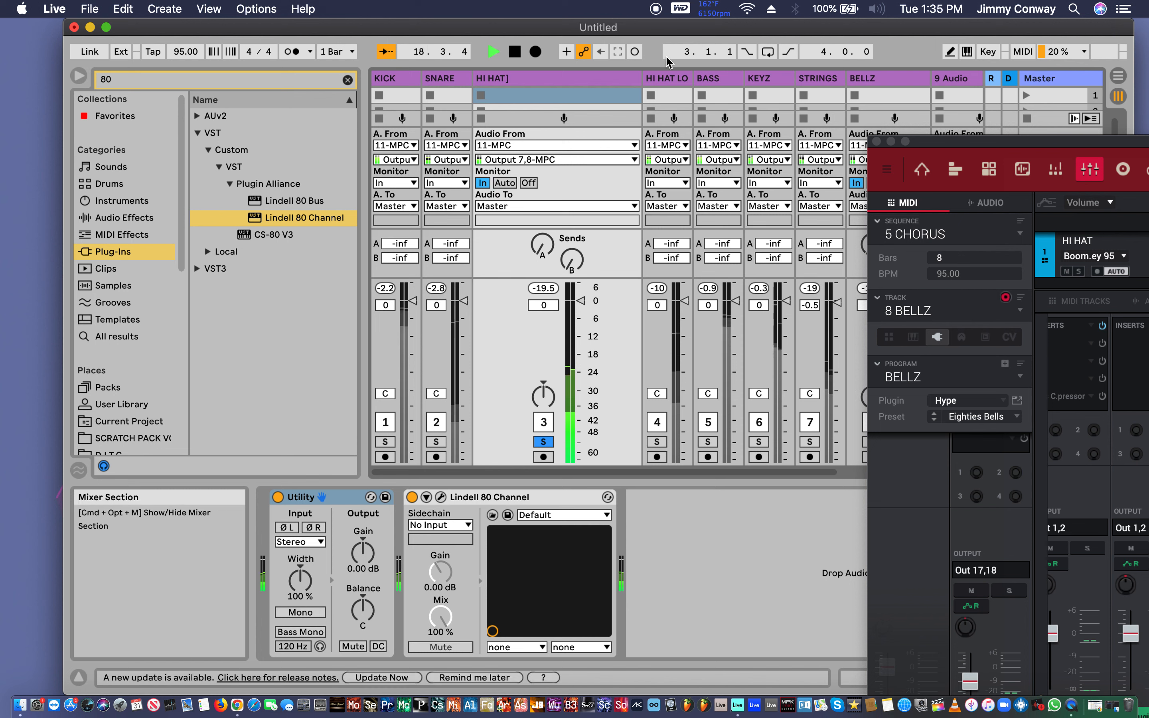
{"action": "left_click_drag", "start_coordinate": [637, 83], "coordinate": [540, 83]}
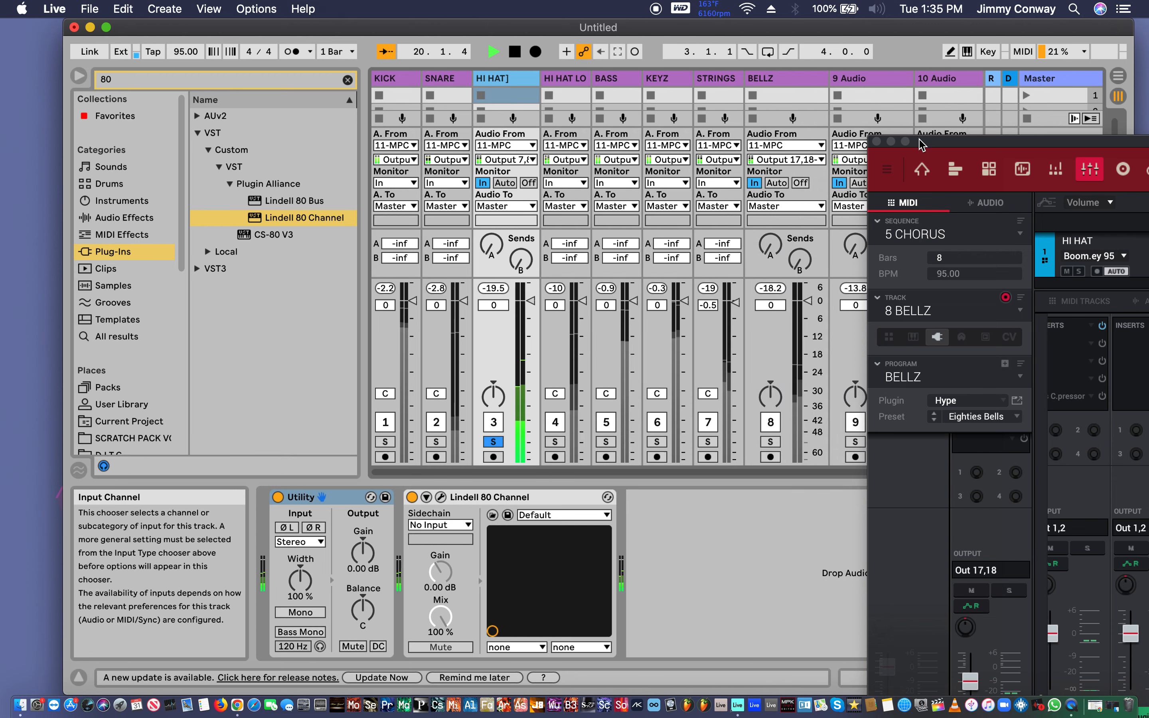
{"action": "left_click_drag", "start_coordinate": [919, 139], "coordinate": [882, 507]}
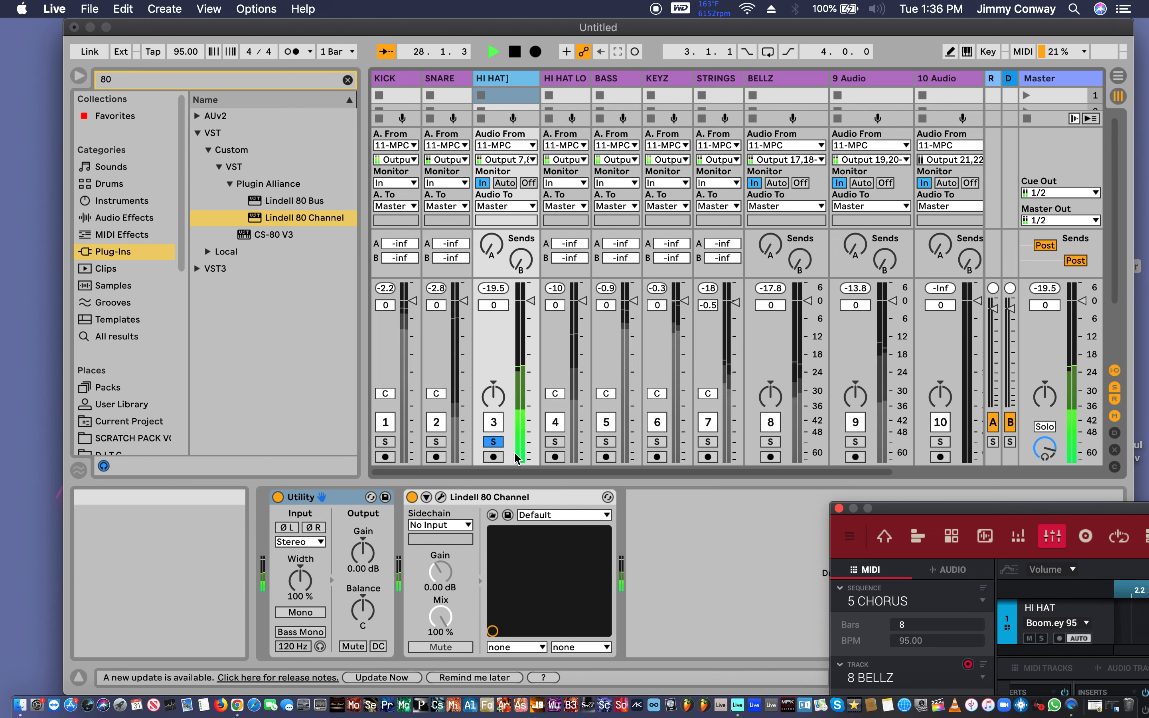
{"action": "key", "text": "space"}
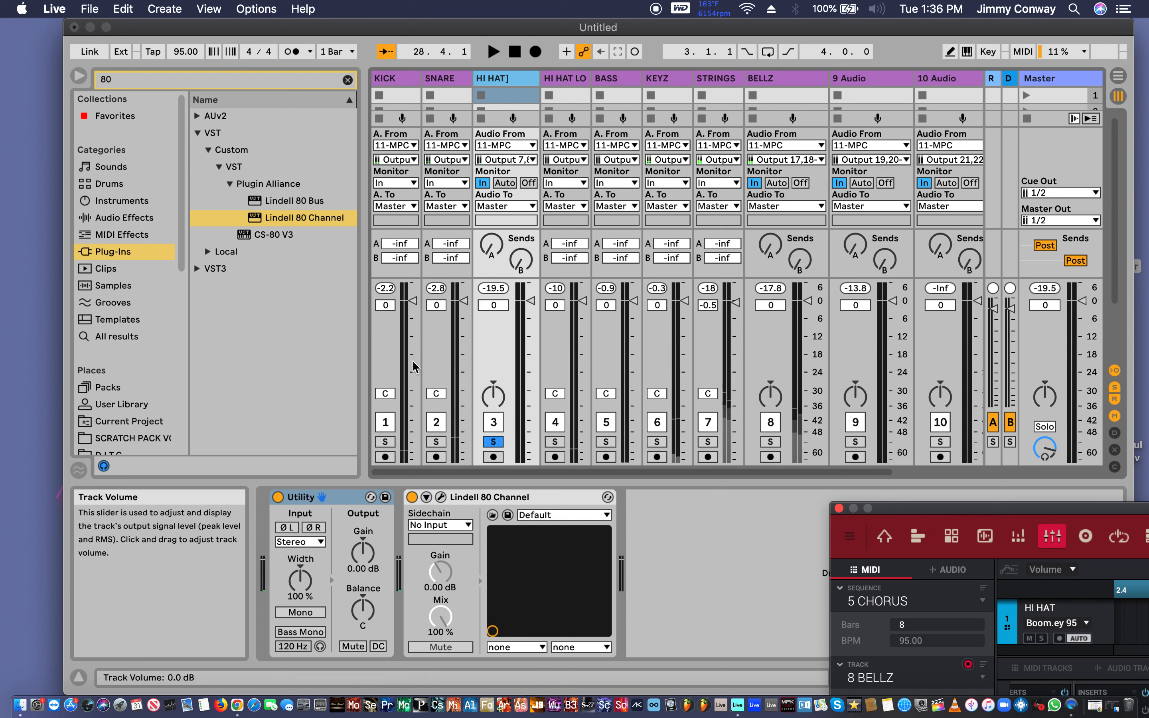
Solo the KICK track on its own, play the beat, and widen the track to show its full meter scale.
{"action": "left_click", "coordinate": [384, 442]}
{"action": "left_click", "coordinate": [384, 442]}
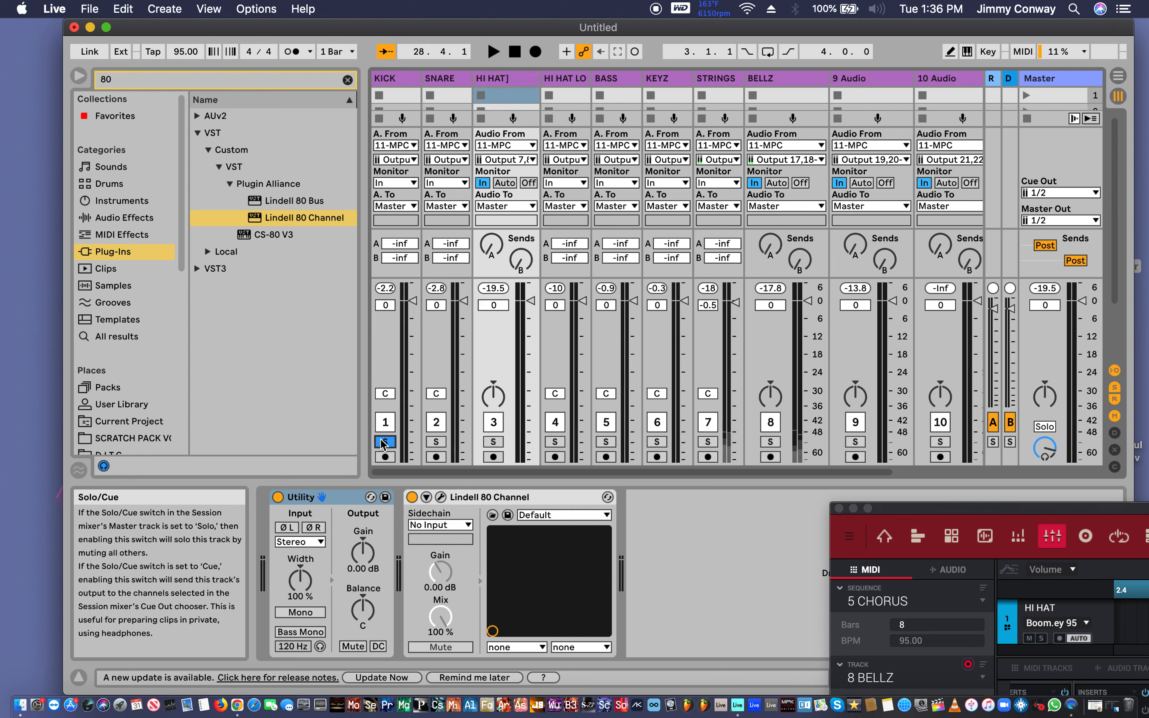
{"action": "key", "text": "space"}
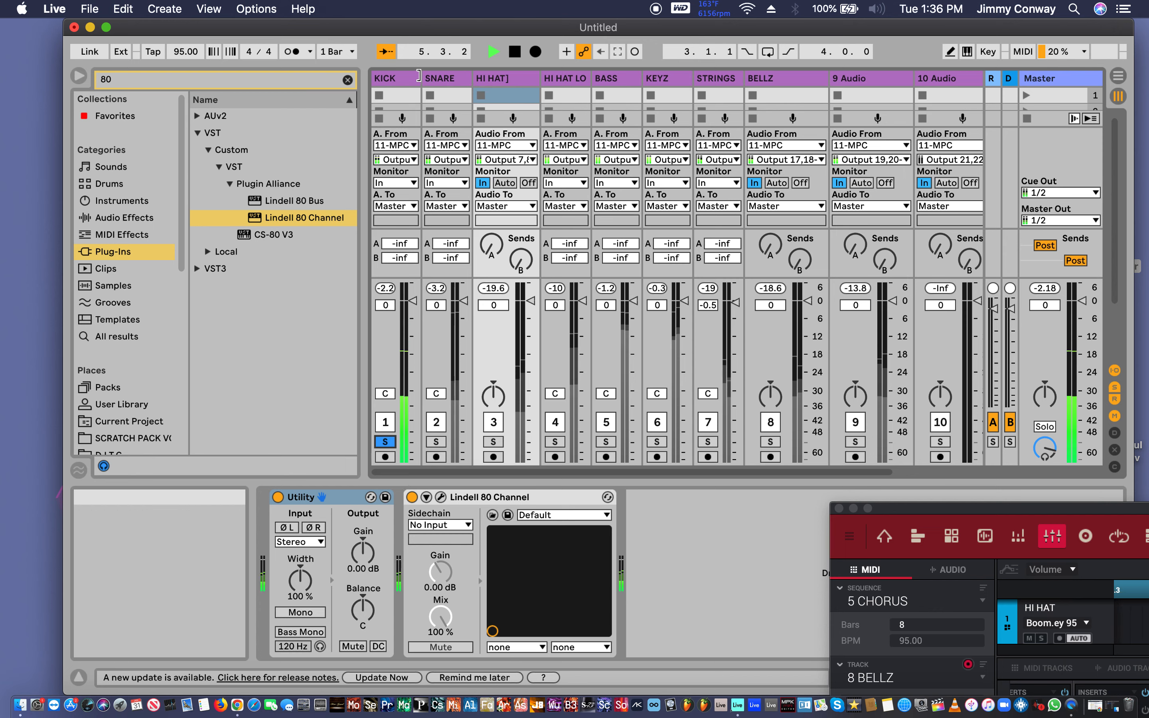
{"action": "left_click_drag", "start_coordinate": [418, 75], "coordinate": [506, 97]}
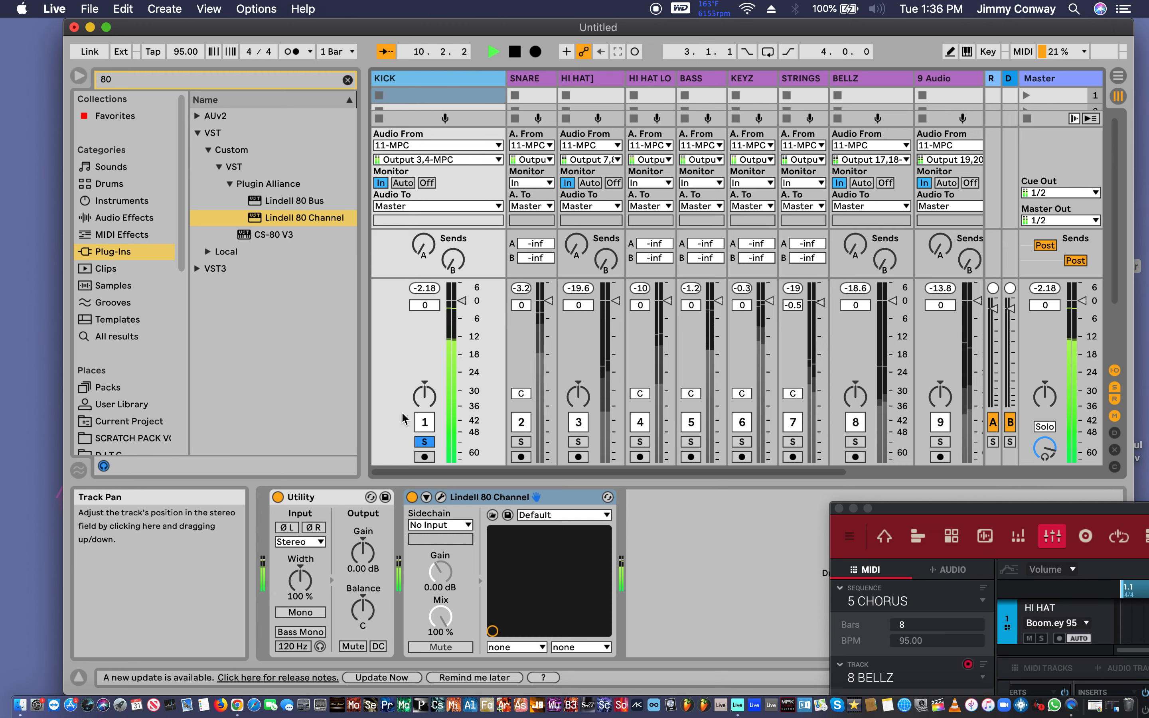
Lower the Utility gain on the KICK track to -5.56 dB.
{"action": "left_click", "coordinate": [363, 551]}
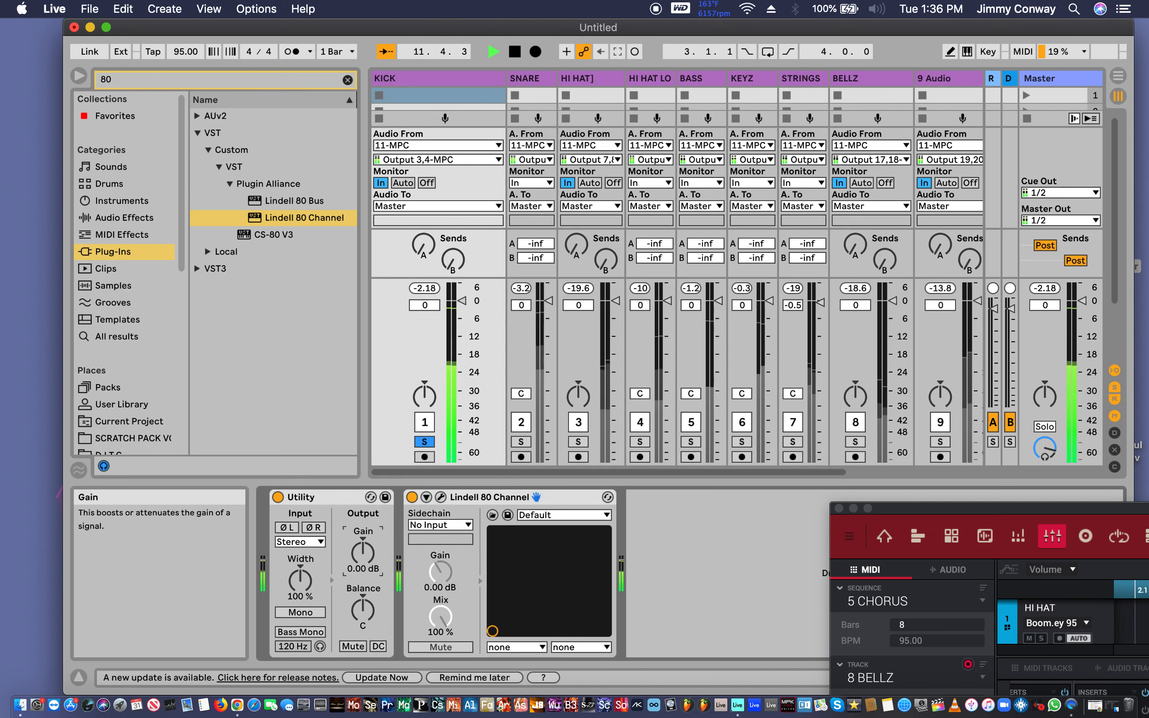
{"action": "left_click_drag", "start_coordinate": [364, 552], "coordinate": [363, 563]}
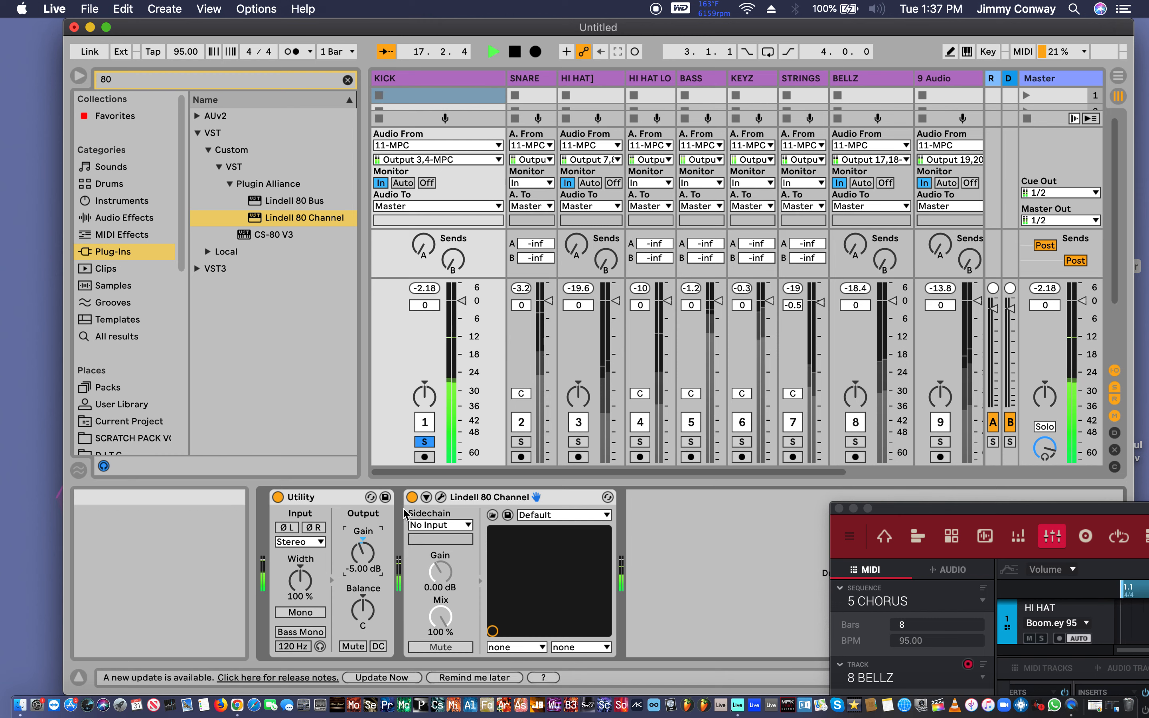
{"action": "left_click_drag", "start_coordinate": [362, 552], "coordinate": [362, 565]}
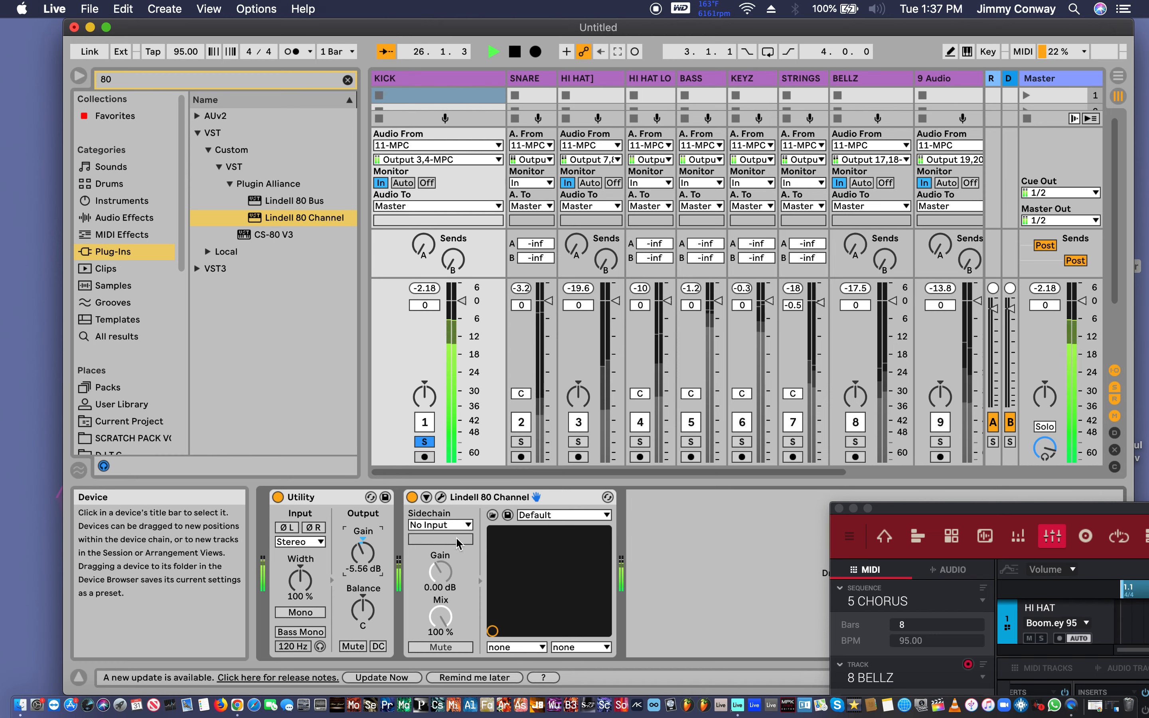
Open the Lindell 80 Channel plug-in on KICK and try out its high-frequency filter band.
{"action": "left_click", "coordinate": [440, 497]}
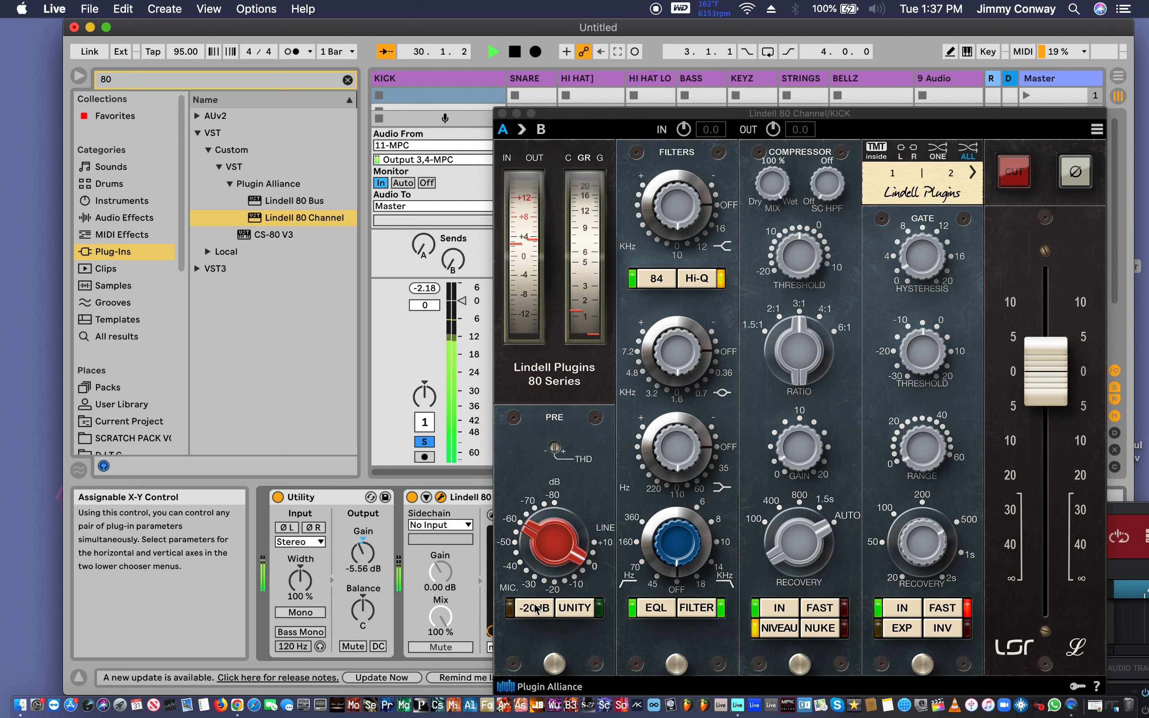
{"action": "left_click", "coordinate": [649, 200]}
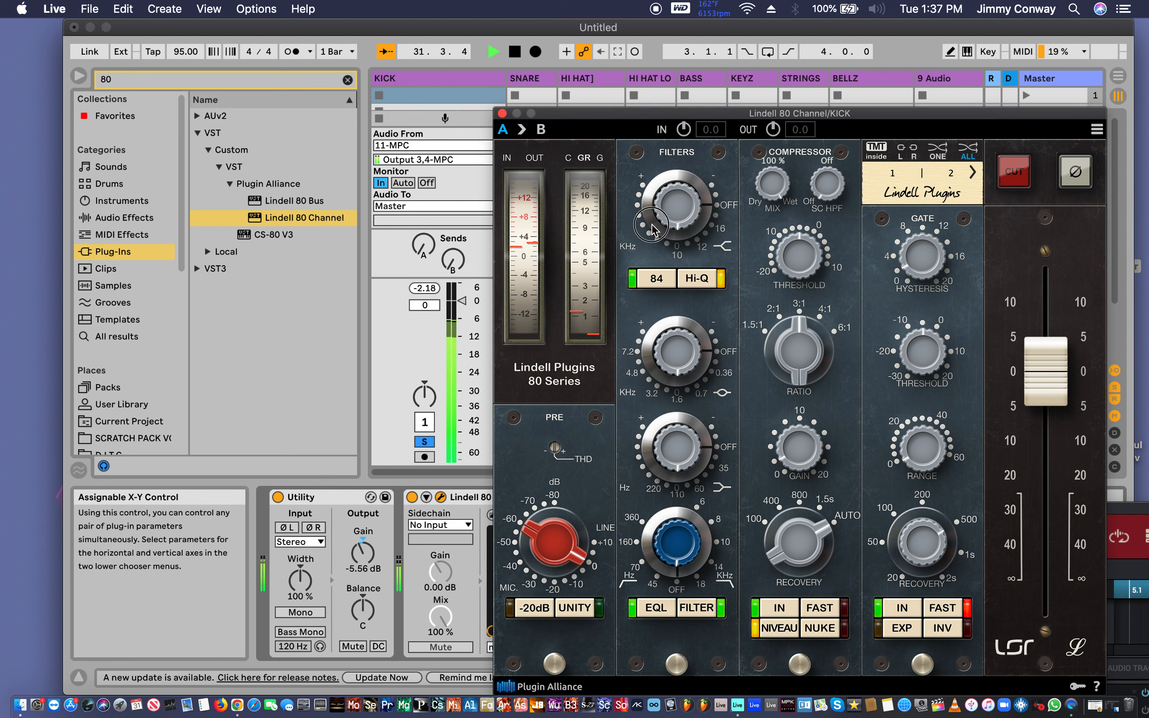
{"action": "left_click_drag", "start_coordinate": [623, 139], "coordinate": [625, 162]}
{"action": "mouse_move", "coordinate": [674, 210]}
{"action": "left_mouse_down"}
{"action": "mouse_move", "coordinate": [680, 252]}
{"action": "mouse_move", "coordinate": [675, 213]}
{"action": "mouse_move", "coordinate": [679, 234]}
{"action": "left_mouse_up"}
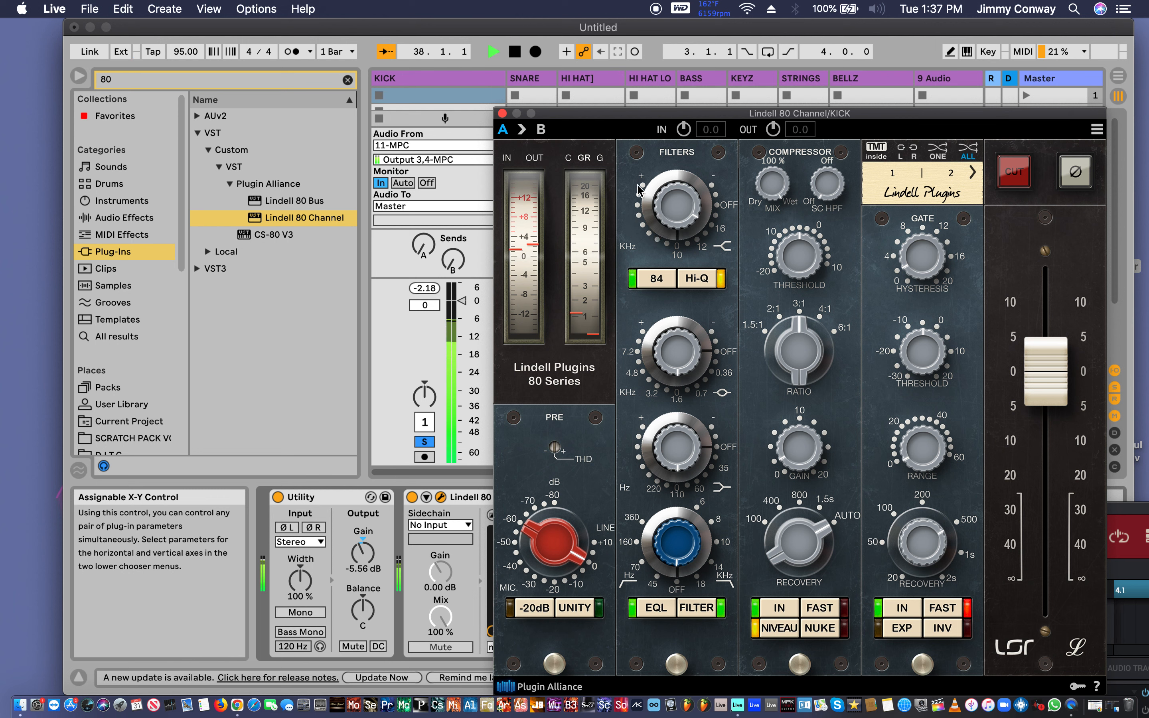
Shape the KICK's midrange filter band by ear and set the low band's frequency to 110 Hz.
{"action": "left_click", "coordinate": [678, 360]}
{"action": "mouse_move", "coordinate": [678, 360]}
{"action": "left_mouse_down"}
{"action": "mouse_move", "coordinate": [663, 331]}
{"action": "mouse_move", "coordinate": [667, 361]}
{"action": "left_mouse_up"}
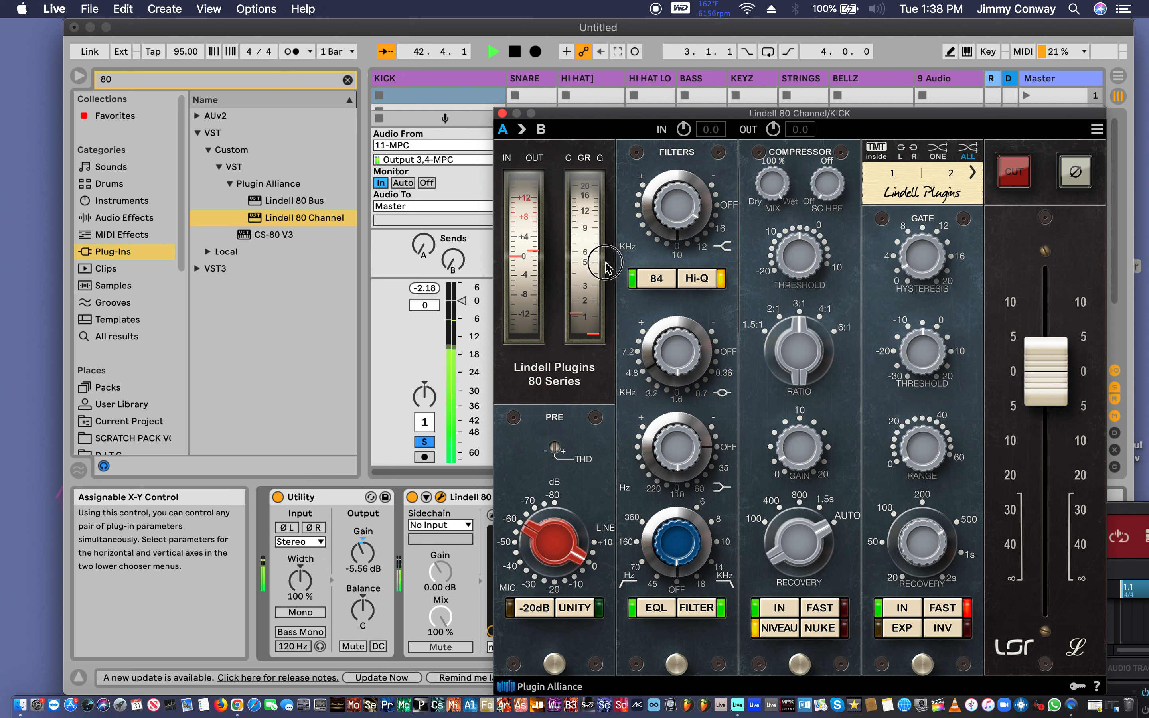
{"action": "mouse_move", "coordinate": [676, 352]}
{"action": "left_mouse_down"}
{"action": "mouse_move", "coordinate": [672, 368]}
{"action": "mouse_move", "coordinate": [665, 316]}
{"action": "mouse_move", "coordinate": [655, 338]}
{"action": "mouse_move", "coordinate": [639, 327]}
{"action": "mouse_move", "coordinate": [667, 363]}
{"action": "mouse_move", "coordinate": [661, 351]}
{"action": "left_mouse_up"}
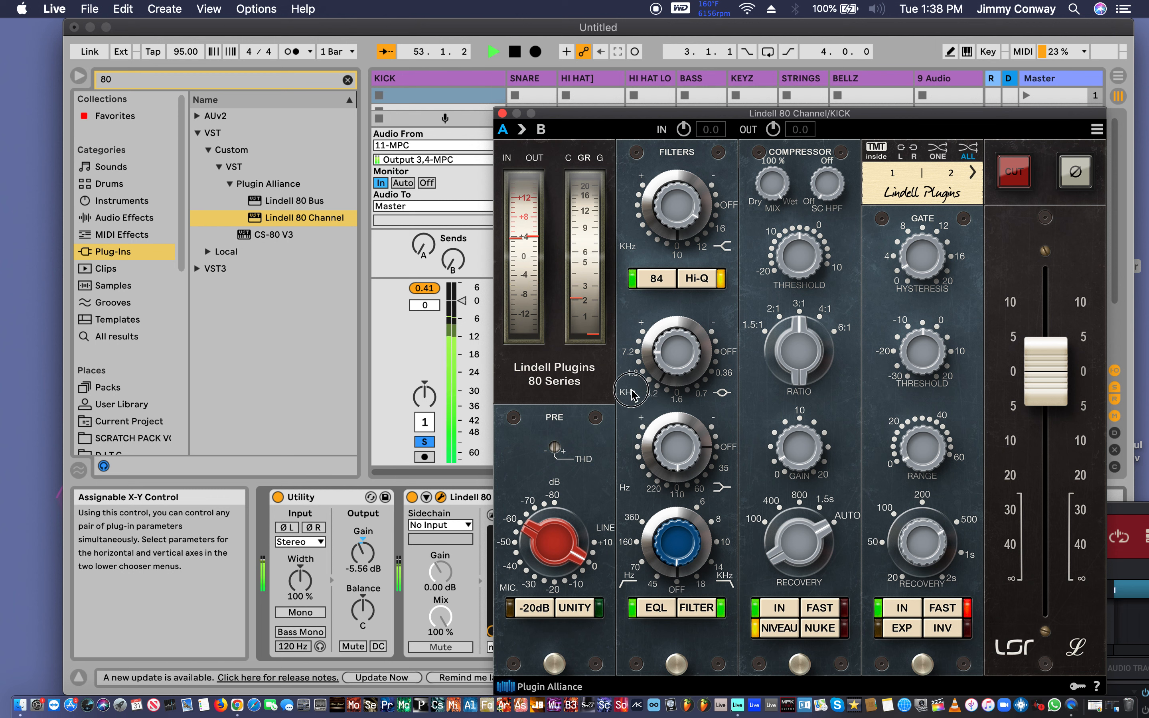
{"action": "left_click_drag", "start_coordinate": [654, 380], "coordinate": [682, 403]}
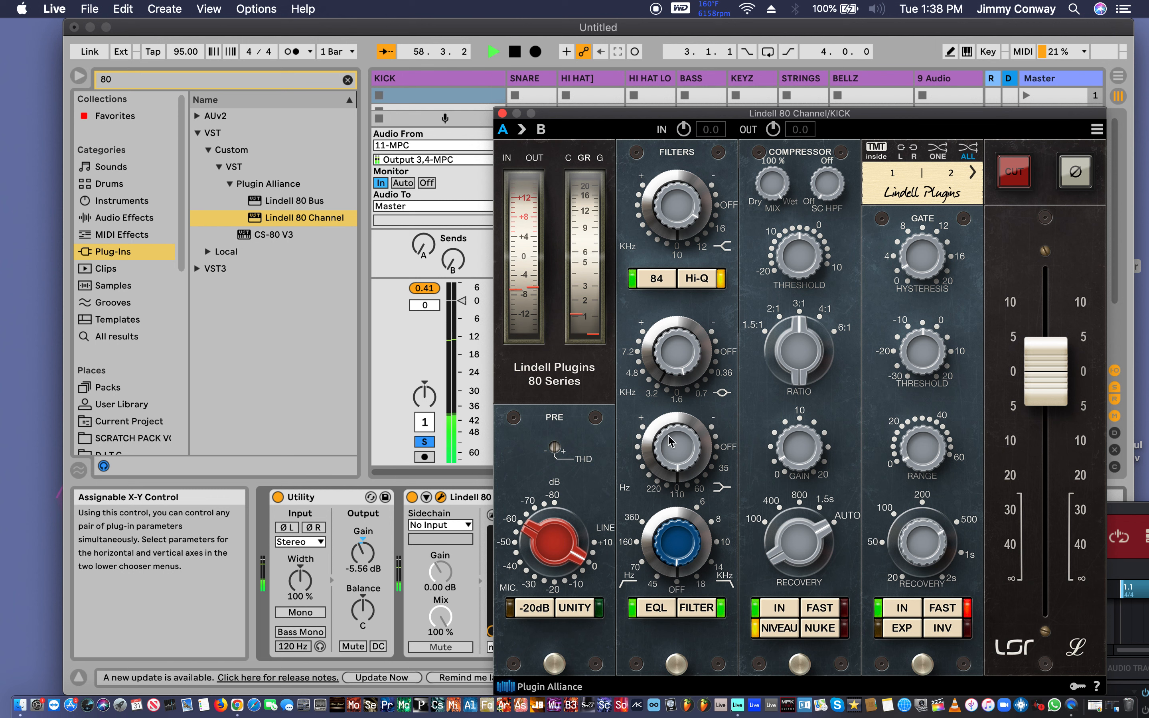
Boost the KICK's low filter band by about 8.65 dB and switch the plug-in to setting B.
{"action": "left_click_drag", "start_coordinate": [669, 441], "coordinate": [668, 437]}
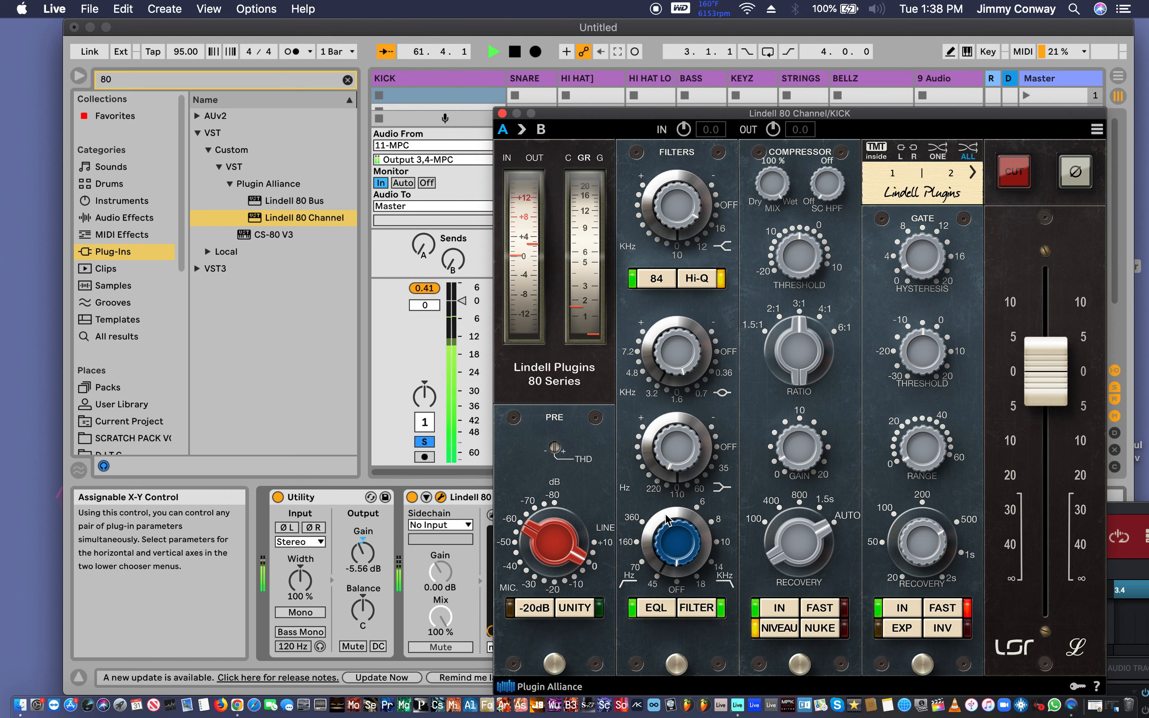
{"action": "left_click", "coordinate": [657, 452]}
{"action": "mouse_move", "coordinate": [657, 452]}
{"action": "left_mouse_down"}
{"action": "mouse_move", "coordinate": [650, 480]}
{"action": "mouse_move", "coordinate": [642, 461]}
{"action": "mouse_move", "coordinate": [655, 509]}
{"action": "left_mouse_up"}
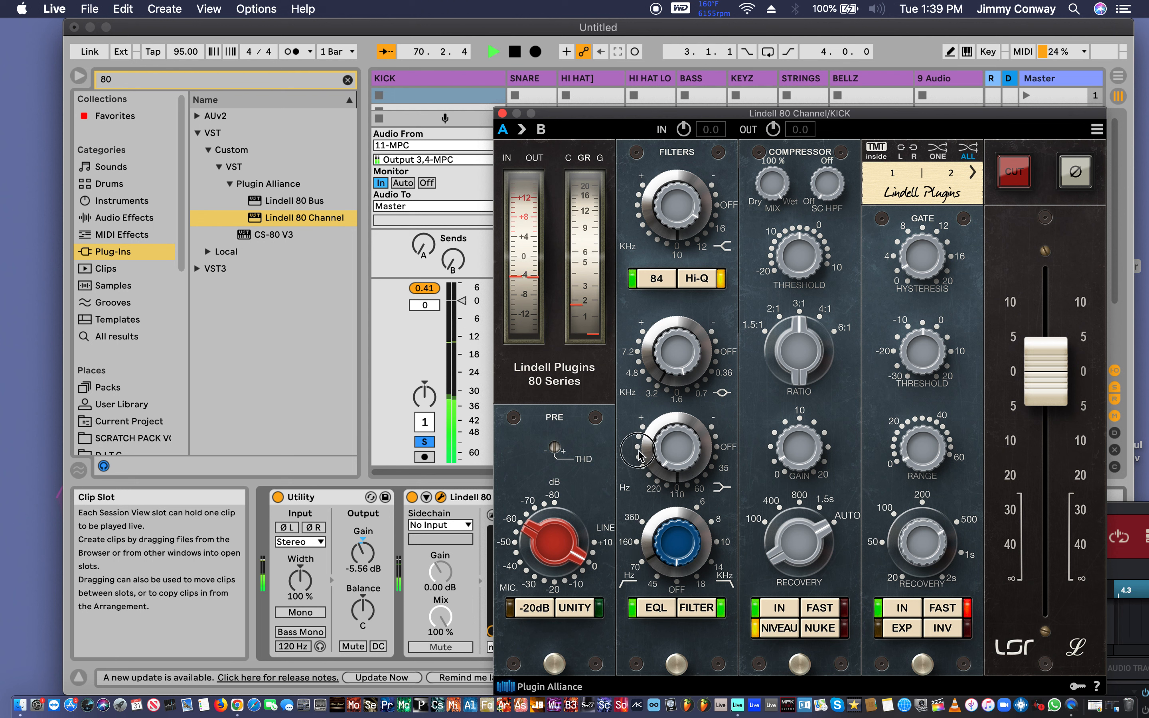
{"action": "left_click_drag", "start_coordinate": [675, 459], "coordinate": [672, 449]}
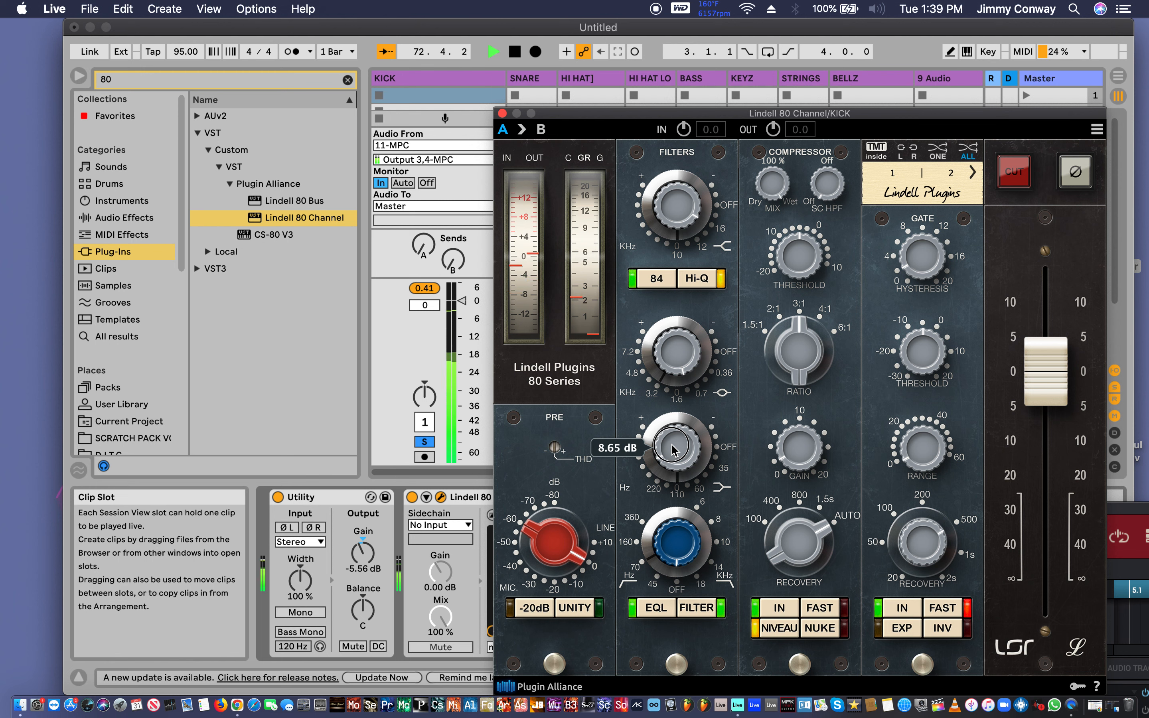
{"action": "left_click_drag", "start_coordinate": [672, 449], "coordinate": [673, 451]}
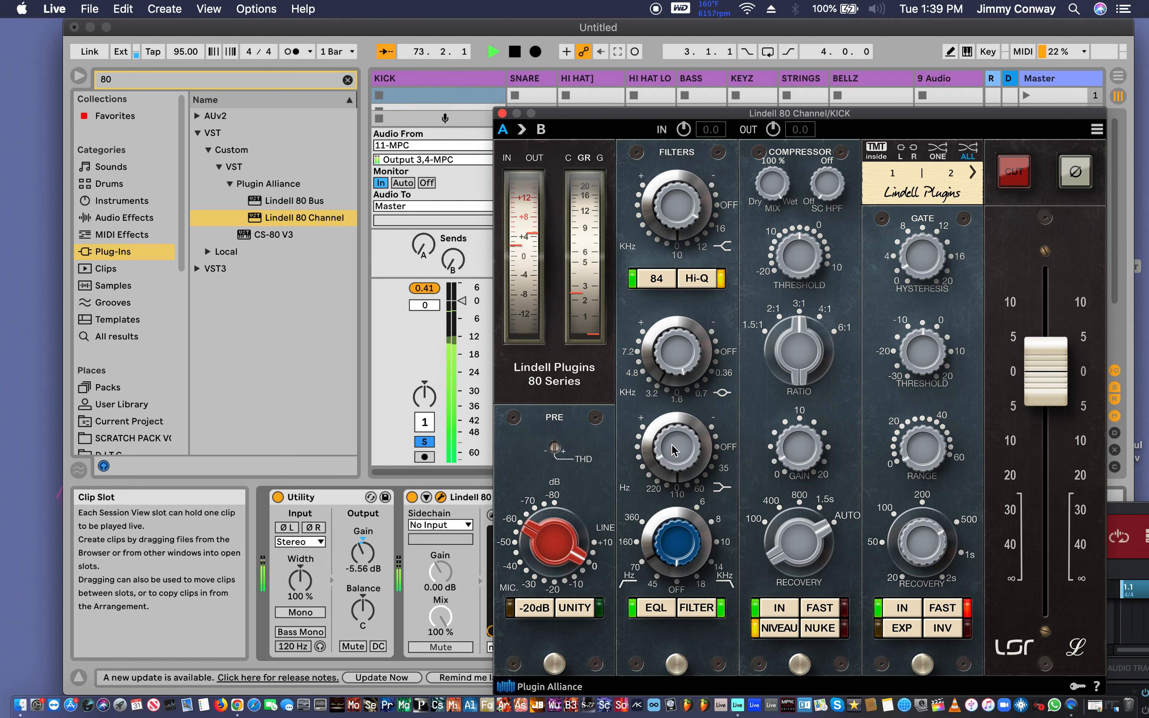
{"action": "left_click", "coordinate": [540, 132]}
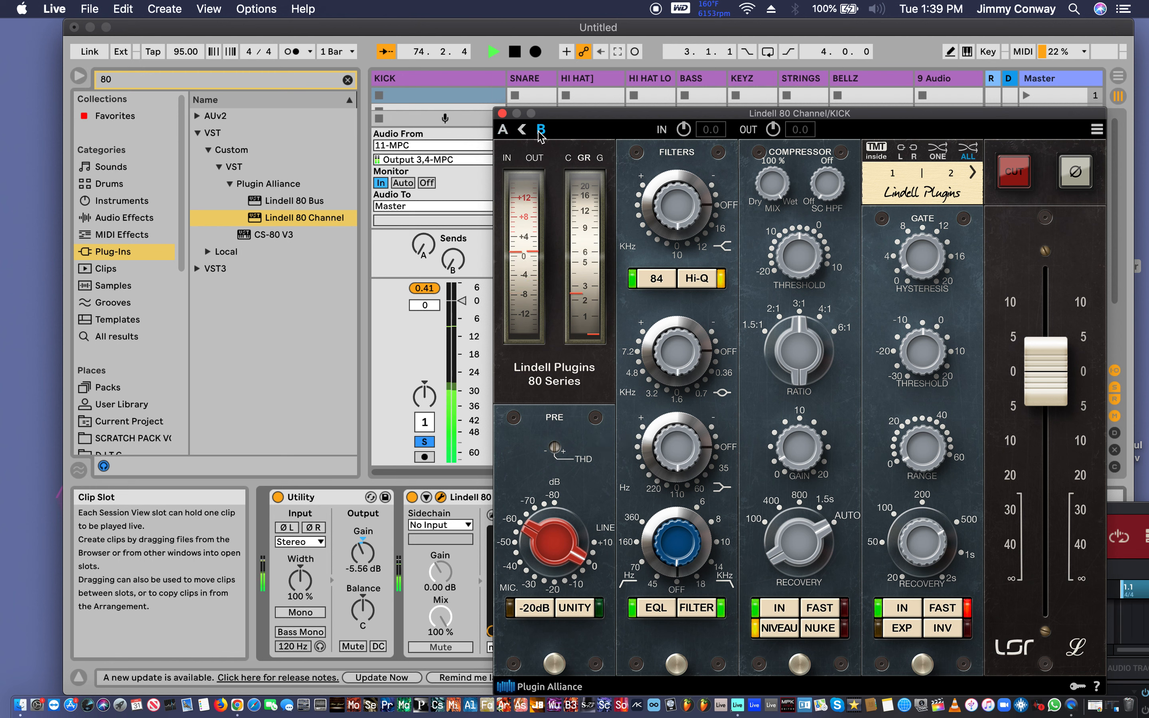
Switch the KICK's Lindell 80 Channel to setting A, engage the -20dB pad and raise the preamp gain by ear.
{"action": "left_click", "coordinate": [507, 135]}
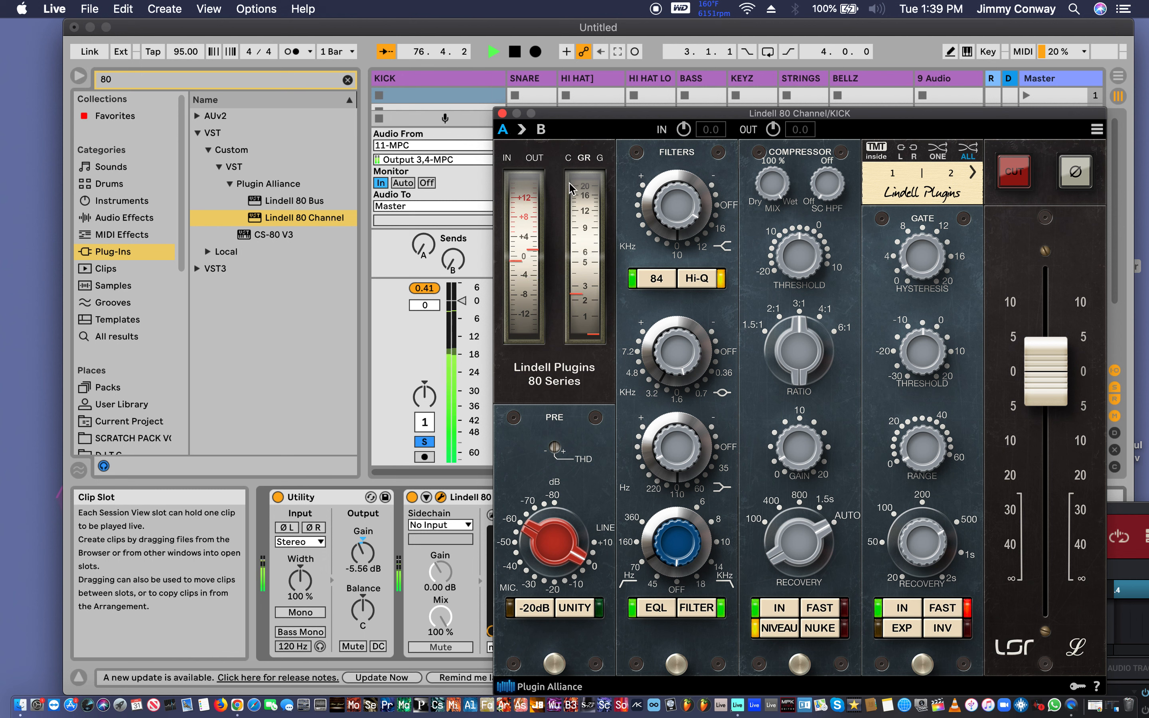
{"action": "left_click", "coordinate": [528, 608]}
{"action": "mouse_move", "coordinate": [545, 554]}
{"action": "left_click_drag", "start_coordinate": [542, 553], "coordinate": [539, 494]}
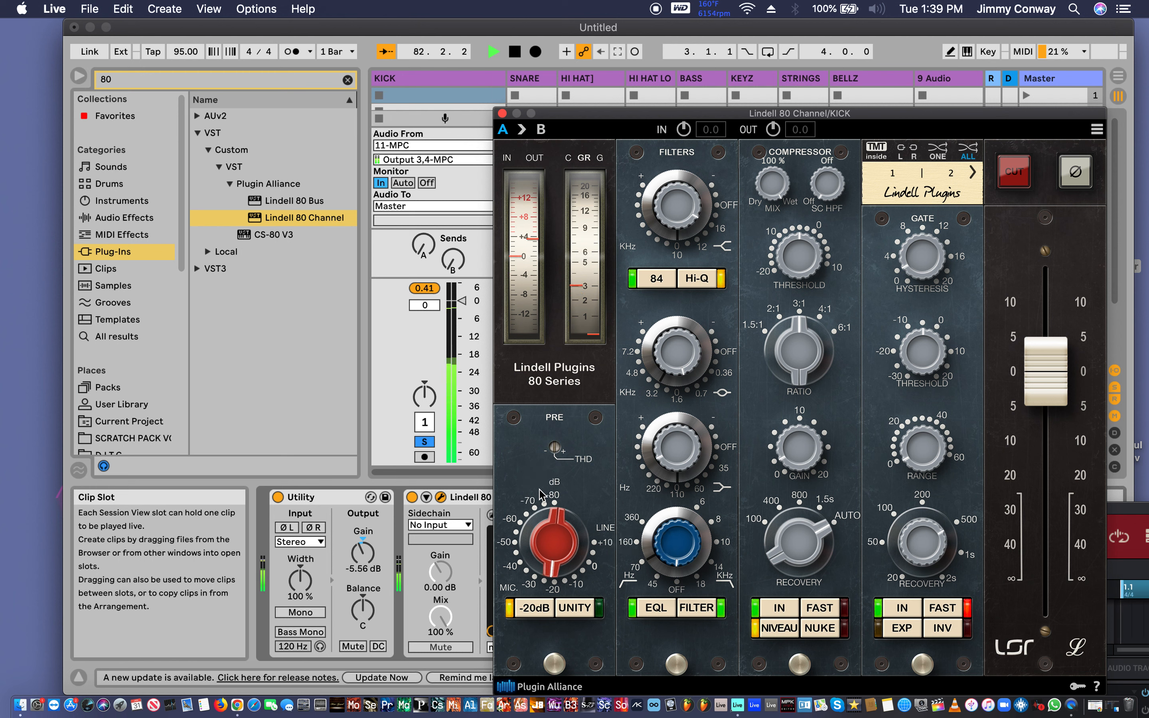
Compare the KICK's settings A and B, enable UNITY with the -20dB pad off in B, and return to A.
{"action": "left_click", "coordinate": [541, 129]}
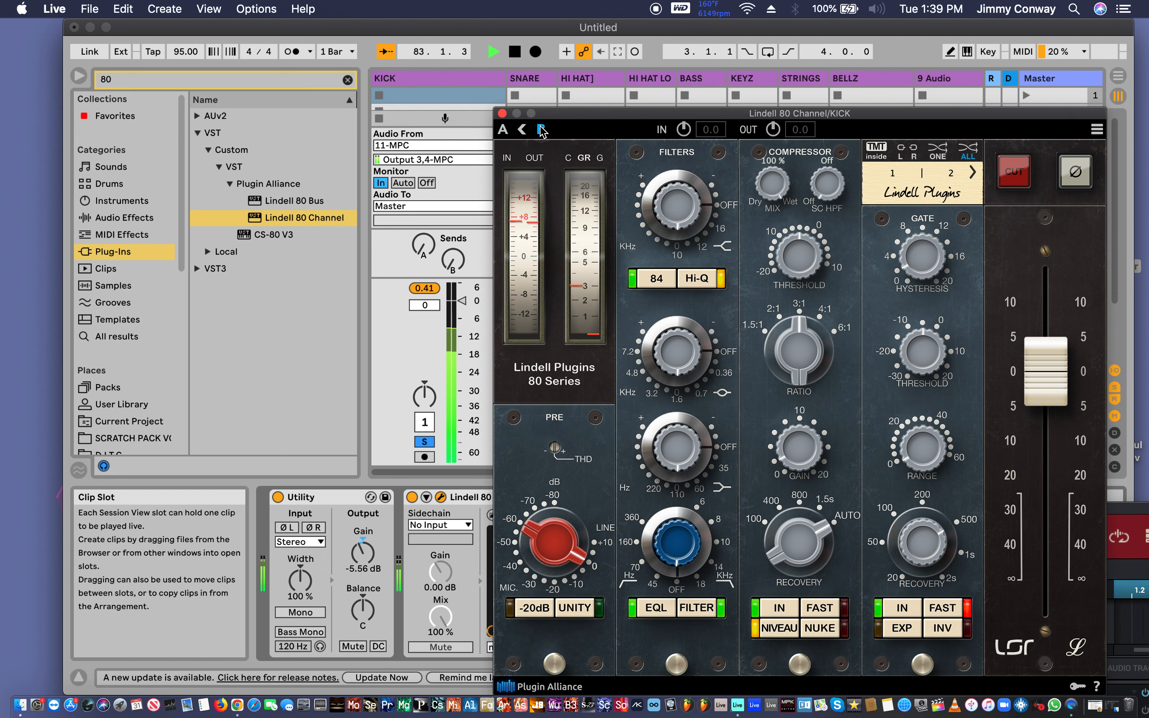
{"action": "left_click", "coordinate": [504, 131]}
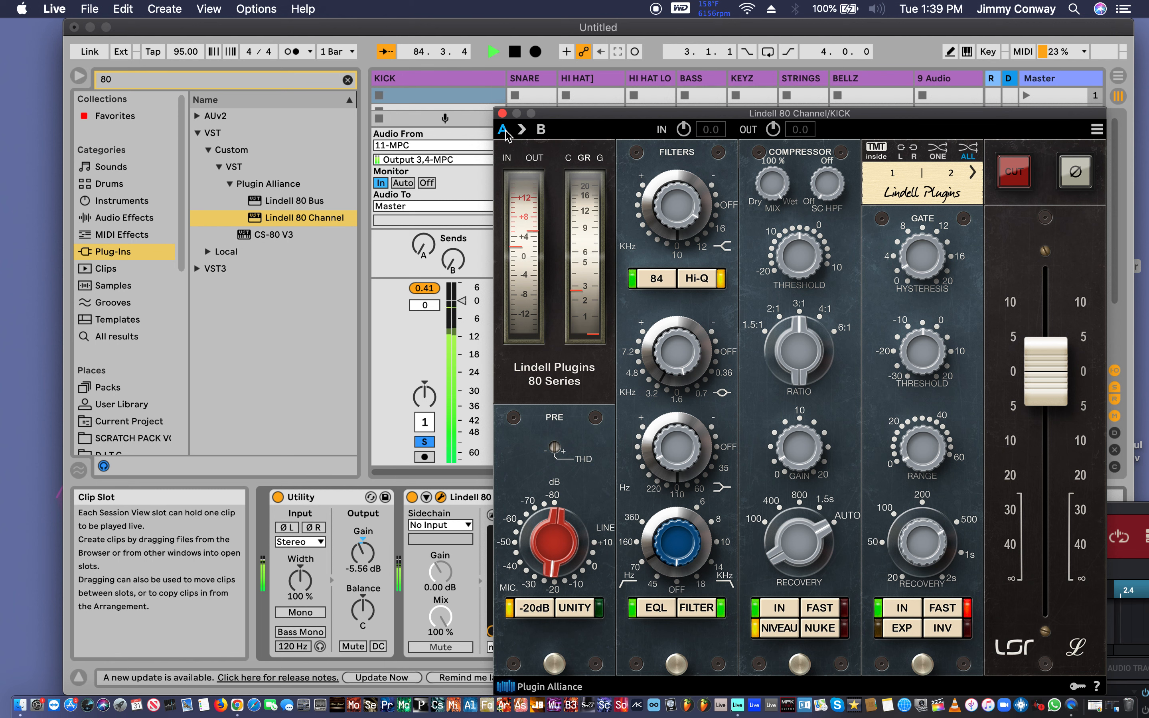
{"action": "left_click", "coordinate": [541, 132]}
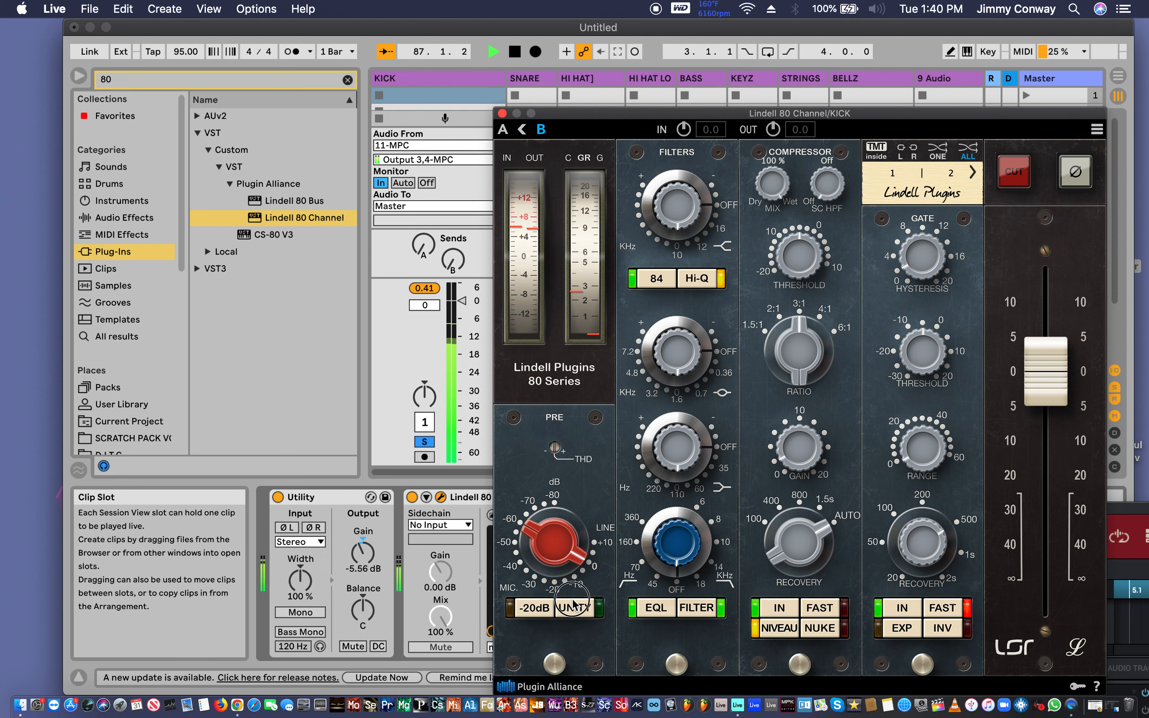
{"action": "left_click", "coordinate": [535, 608]}
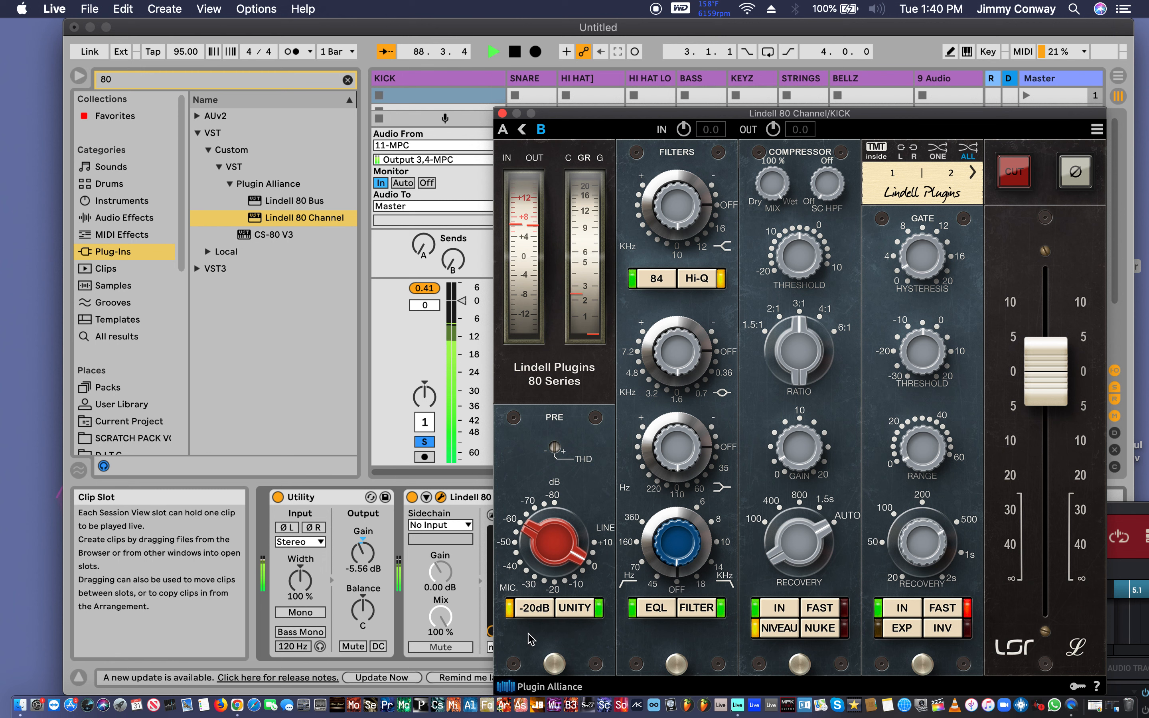
{"action": "left_click", "coordinate": [531, 612]}
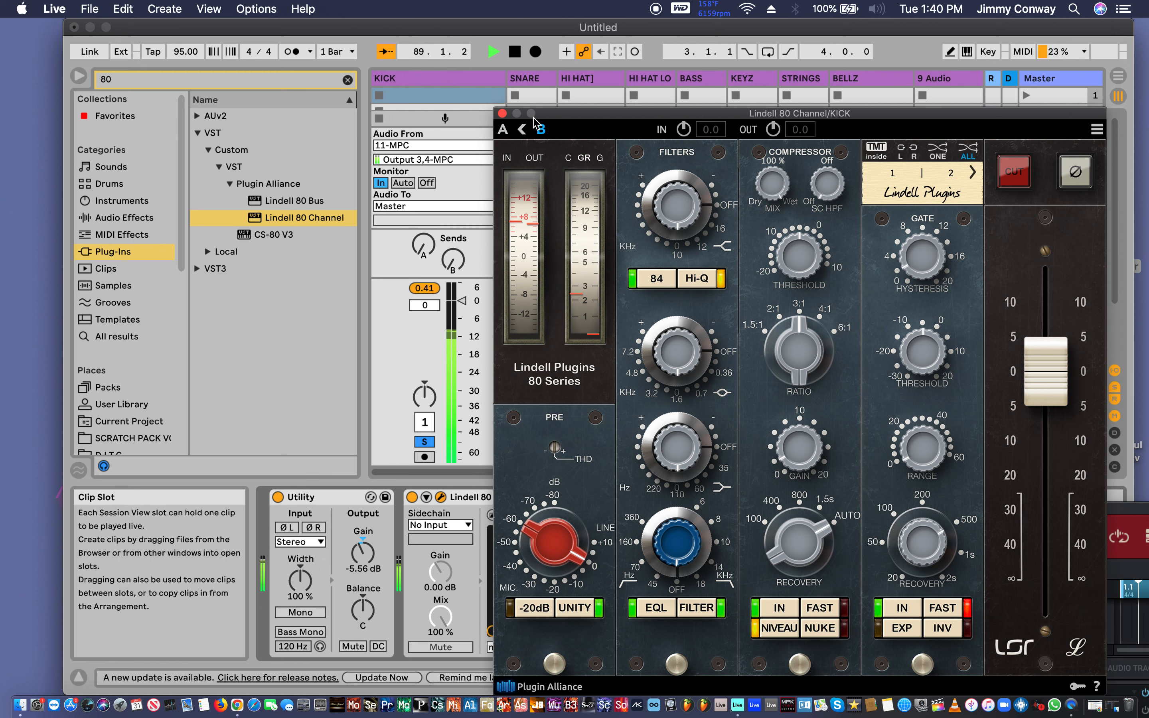
{"action": "left_click", "coordinate": [503, 129]}
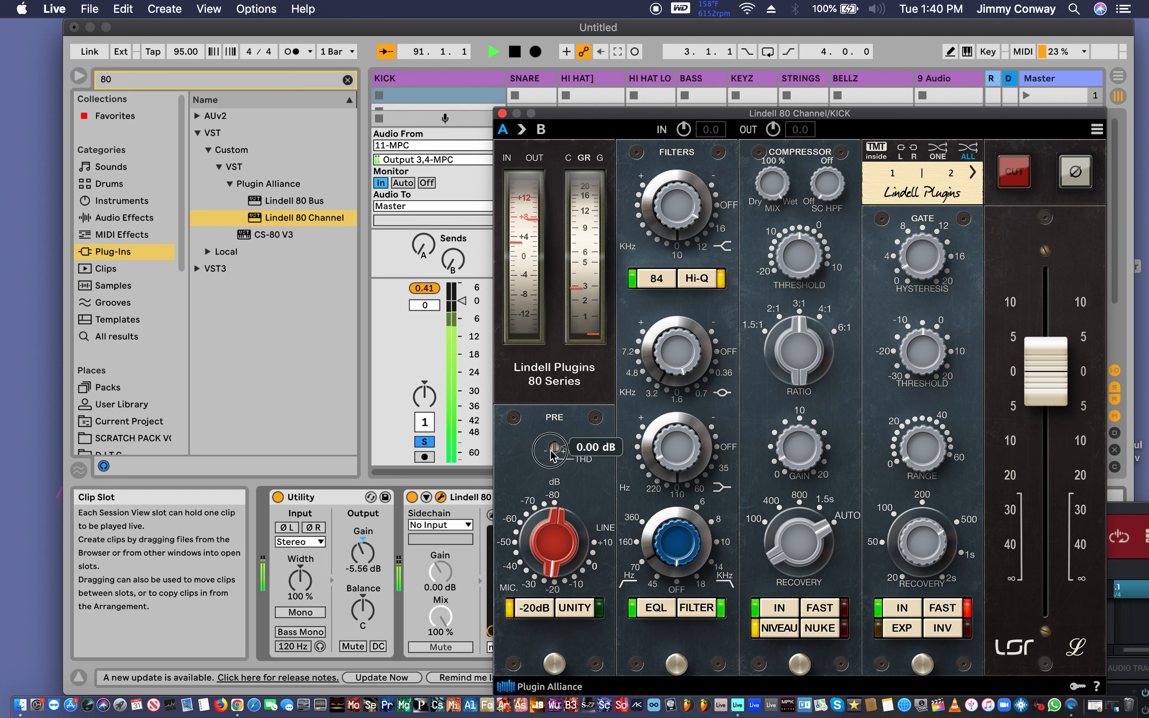
Try the KICK preamp's THD trim up to 30 dB and bring it back down by ear.
{"action": "scroll", "coordinate": [553, 454], "scroll_direction": "up", "scroll_amount": 5}
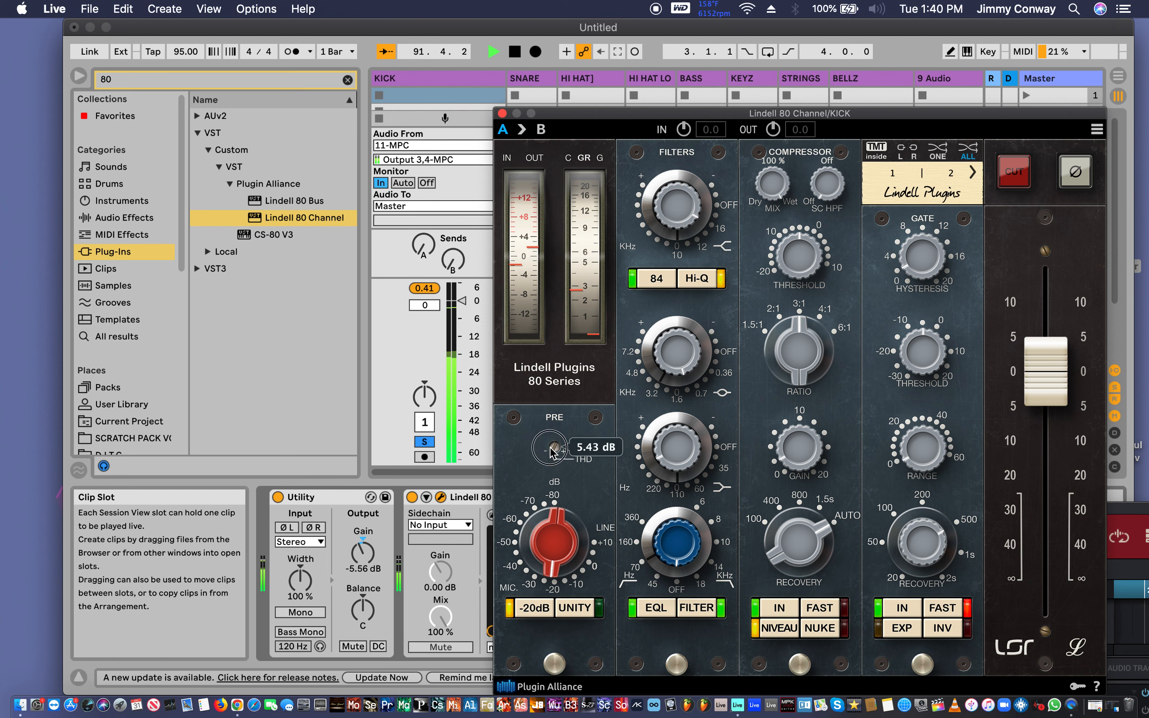
{"action": "scroll", "coordinate": [551, 452], "scroll_direction": "up", "scroll_amount": 10}
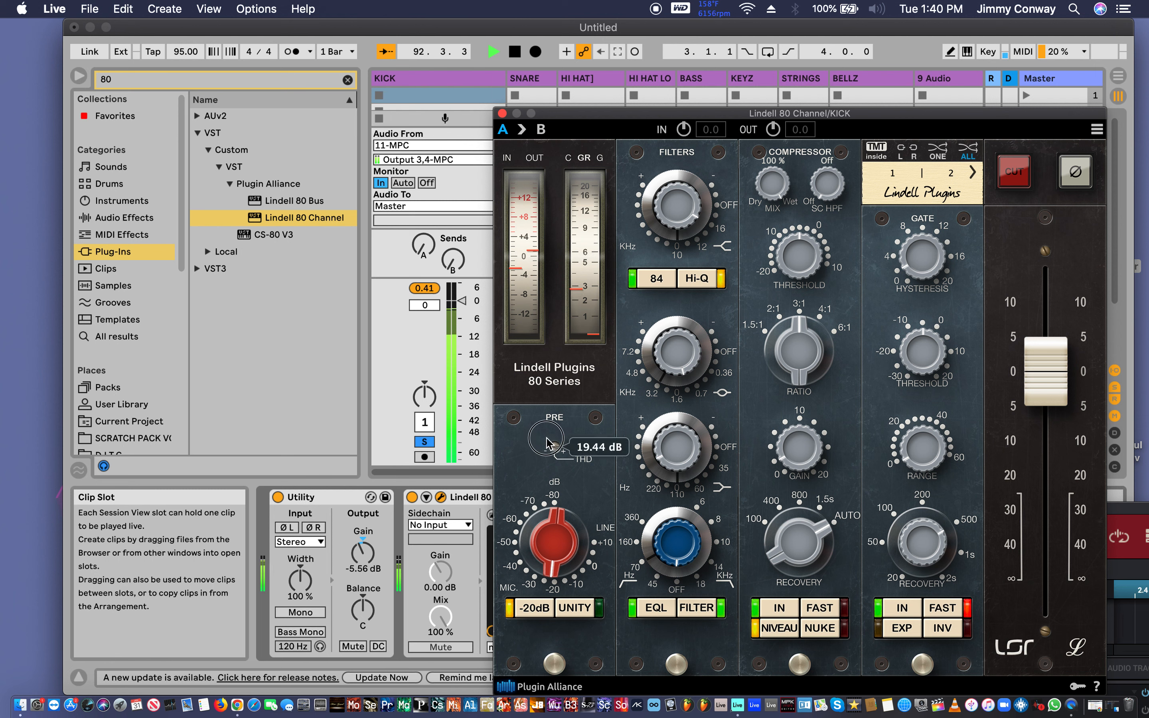
{"action": "scroll", "coordinate": [546, 443], "scroll_direction": "up", "scroll_amount": 6}
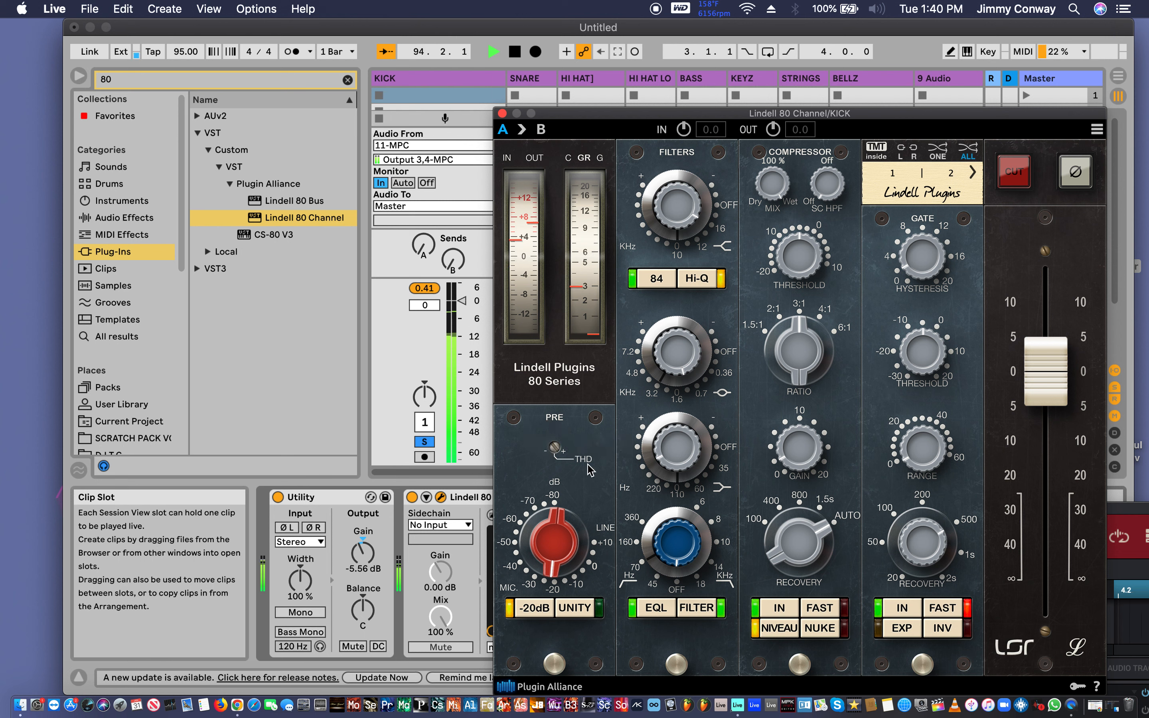
{"action": "scroll", "coordinate": [551, 439], "scroll_direction": "up", "scroll_amount": 2}
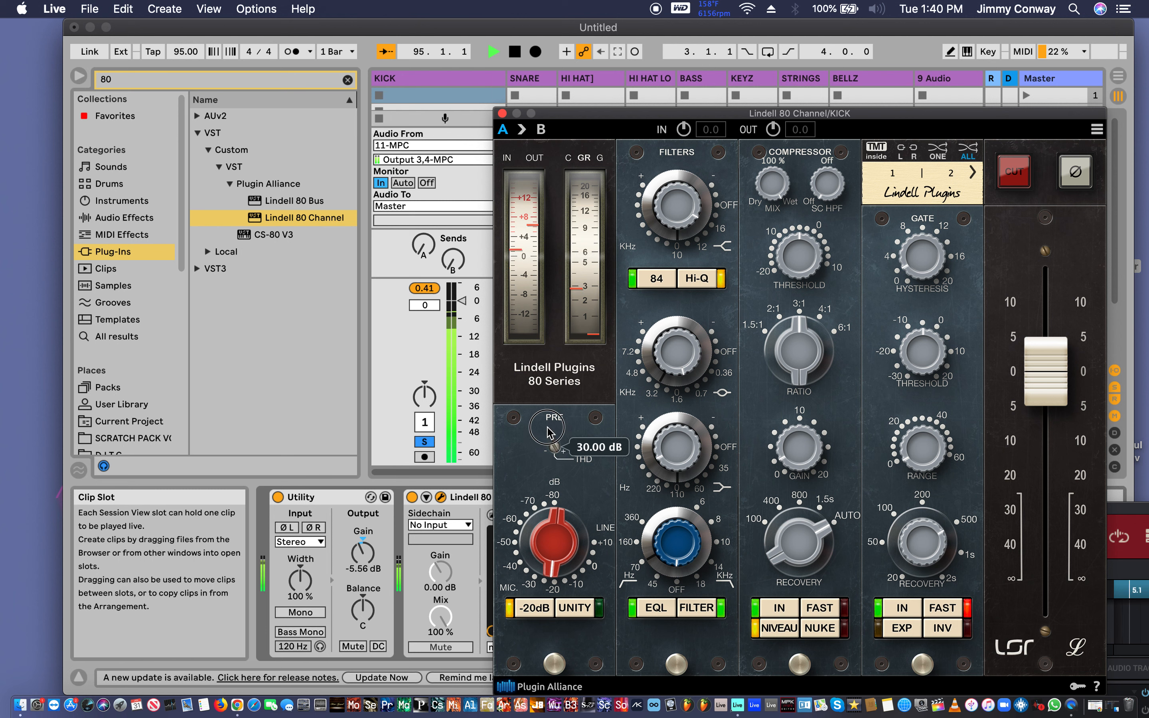
{"action": "left_click_drag", "start_coordinate": [546, 430], "coordinate": [532, 453]}
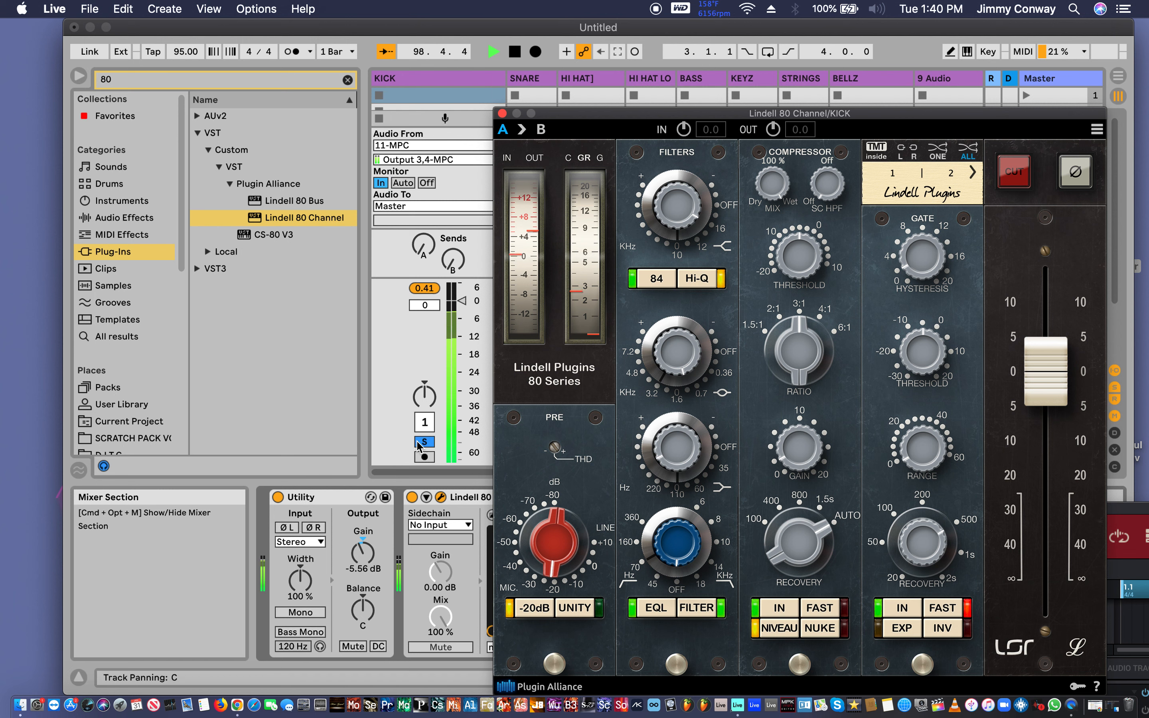
Listen to the KICK in the full mix and soloed, comparing the plug-in's settings A and B and ending on A.
{"action": "left_click", "coordinate": [427, 441]}
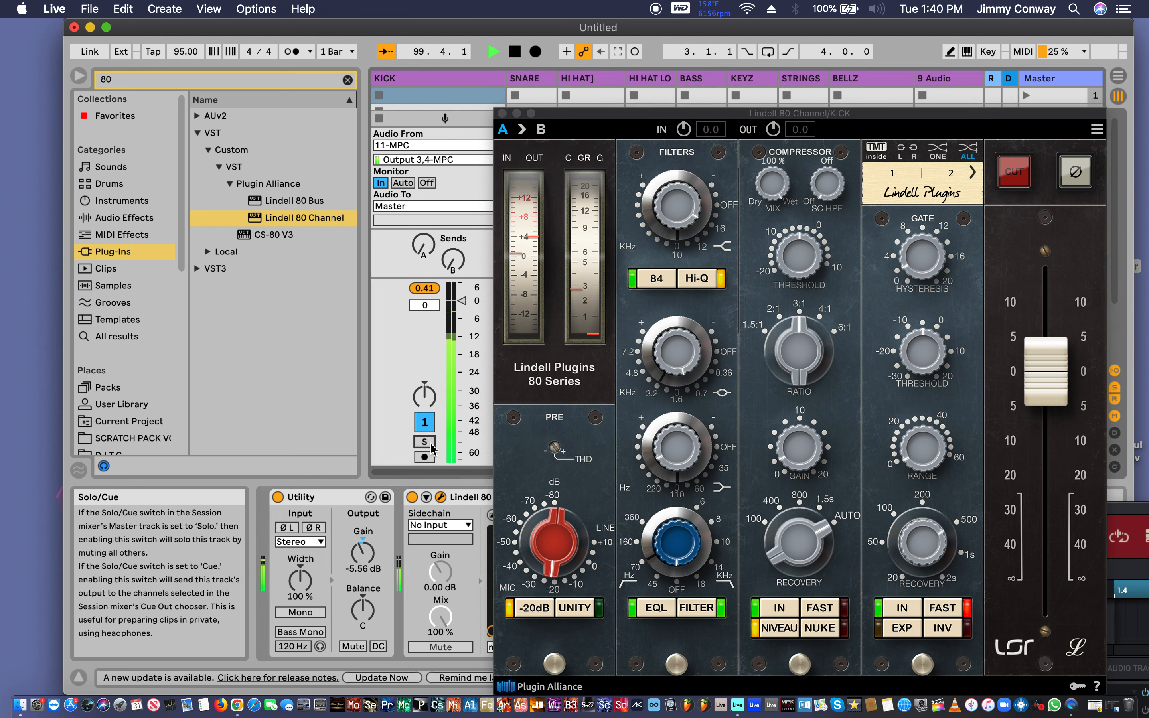
{"action": "left_click", "coordinate": [428, 440]}
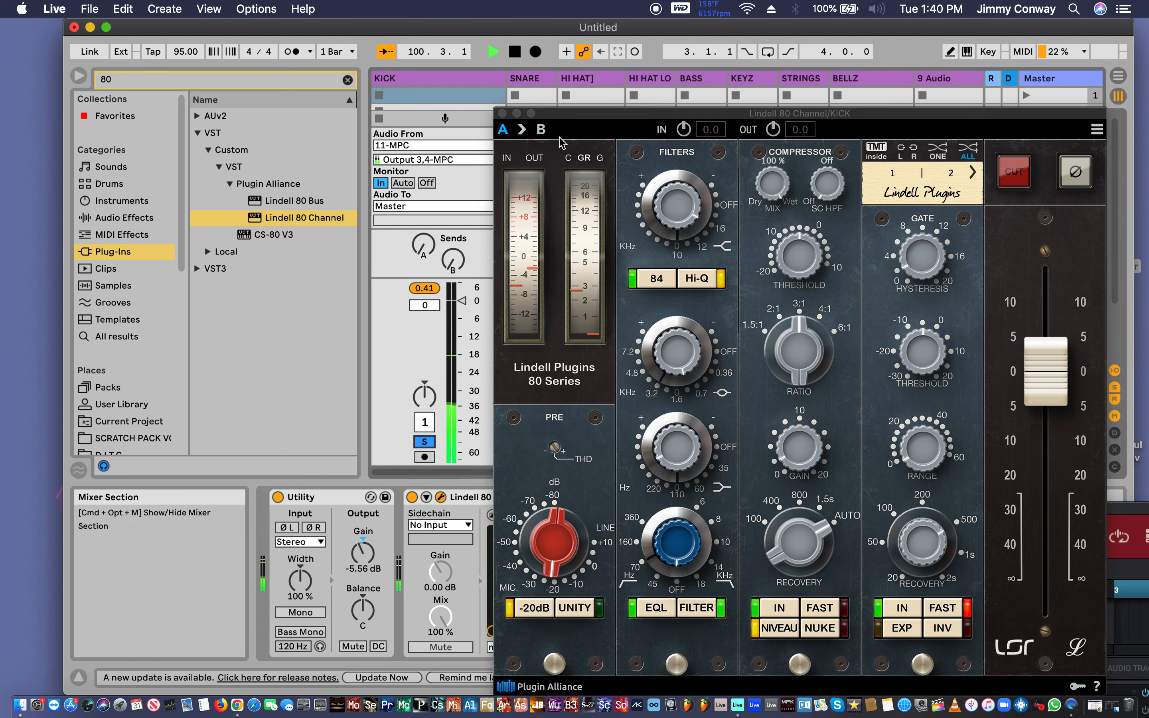
{"action": "left_click_drag", "start_coordinate": [549, 111], "coordinate": [755, 205]}
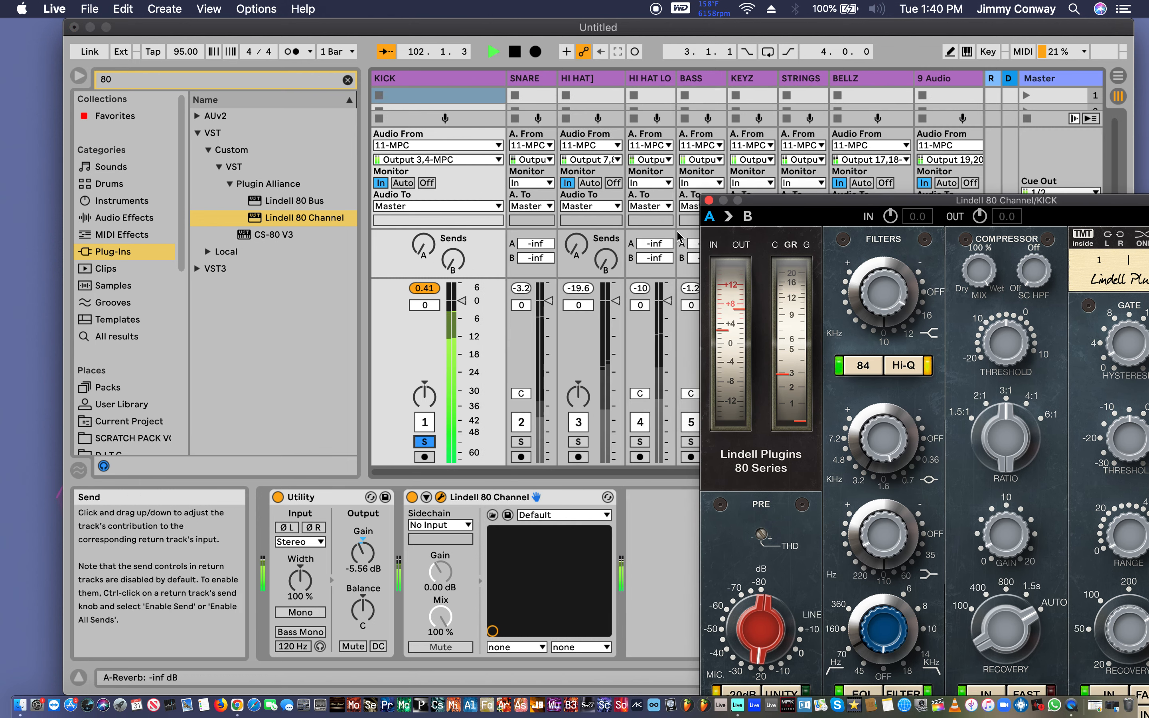
{"action": "left_click", "coordinate": [747, 216]}
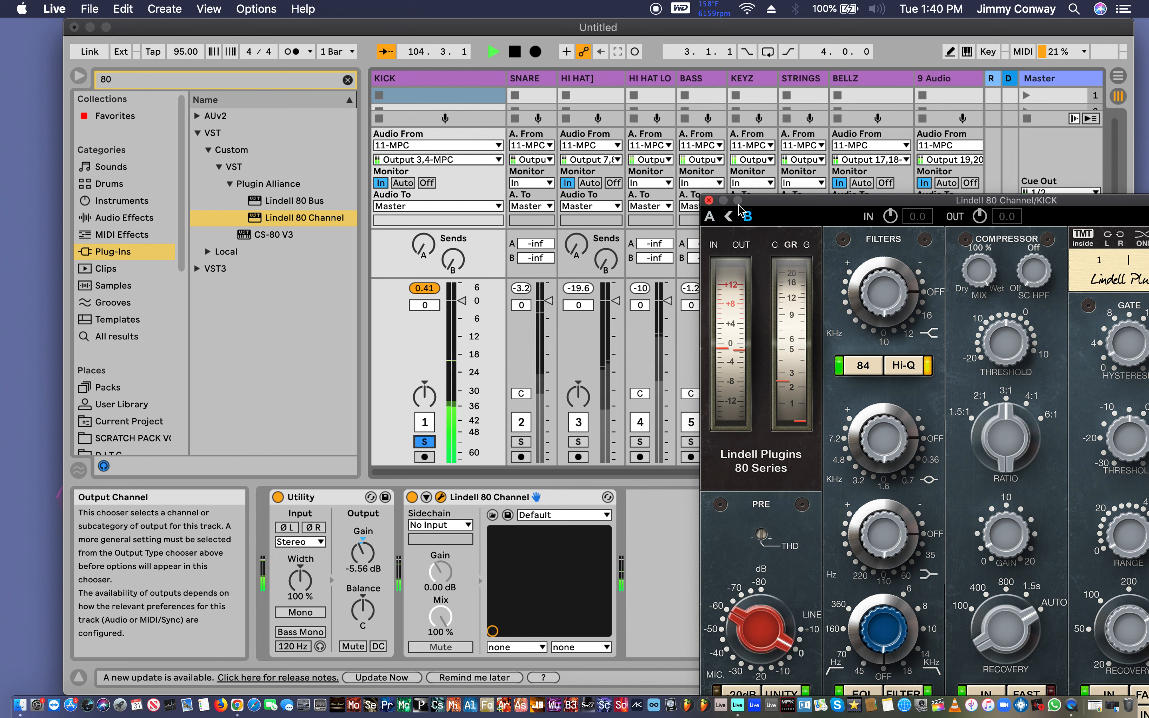
{"action": "left_click", "coordinate": [710, 217]}
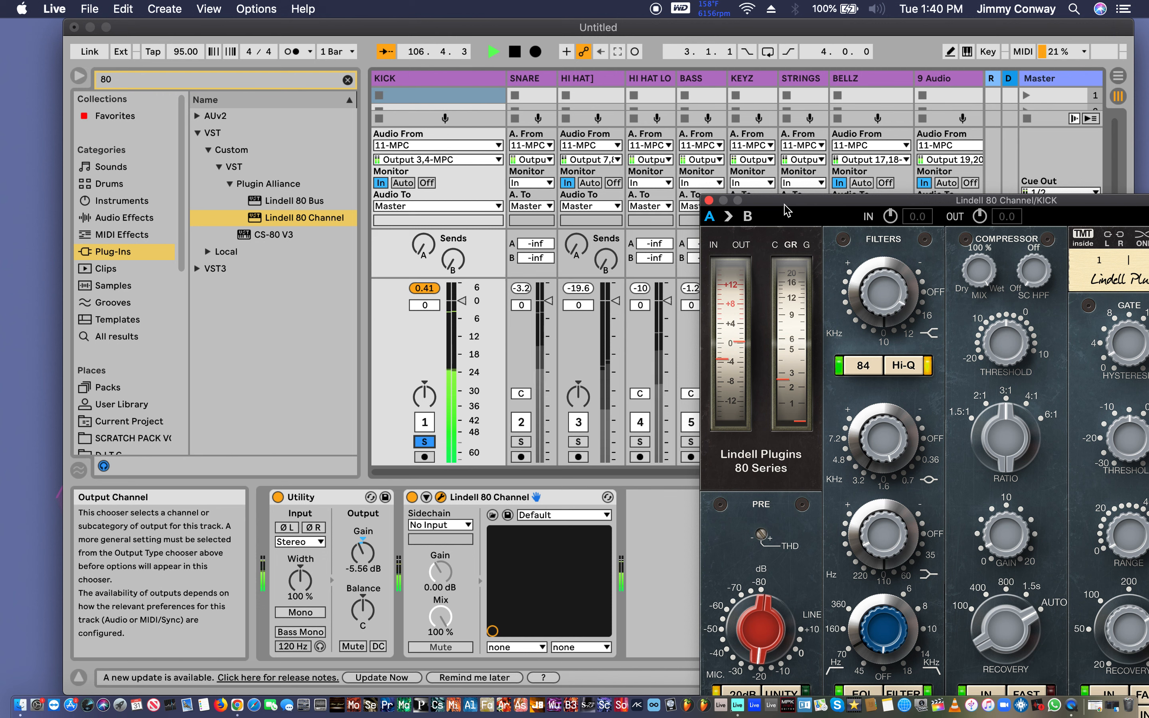
{"action": "left_click", "coordinate": [747, 218]}
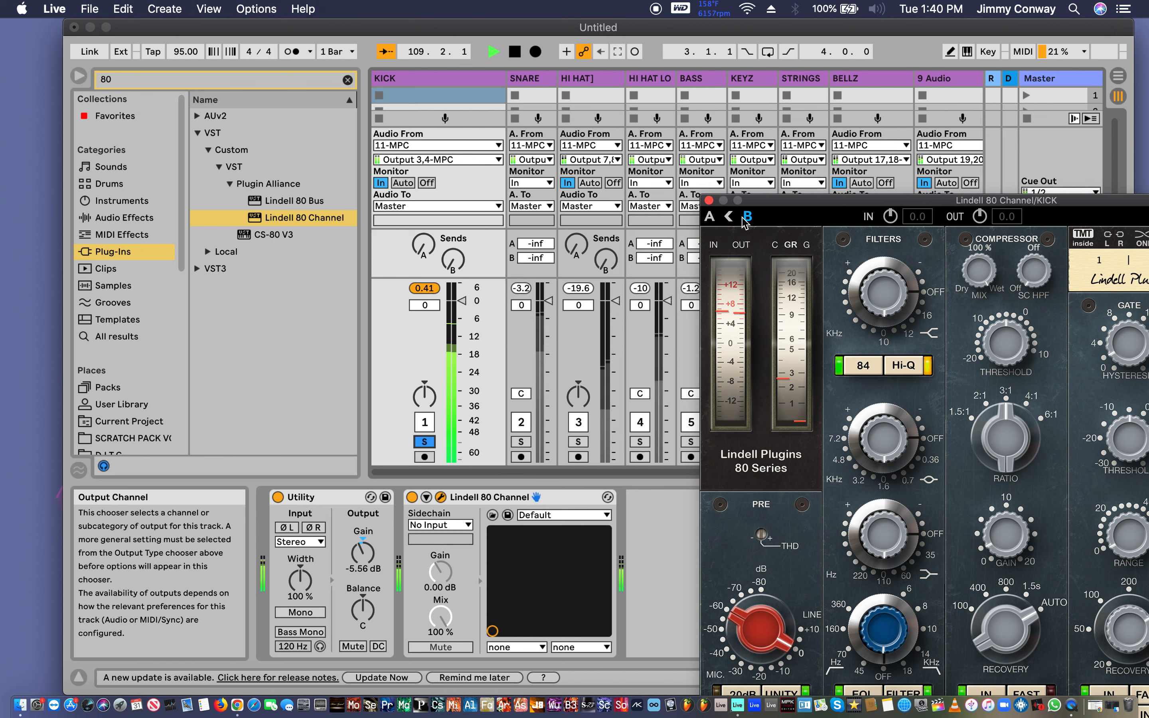
{"action": "left_click", "coordinate": [710, 218]}
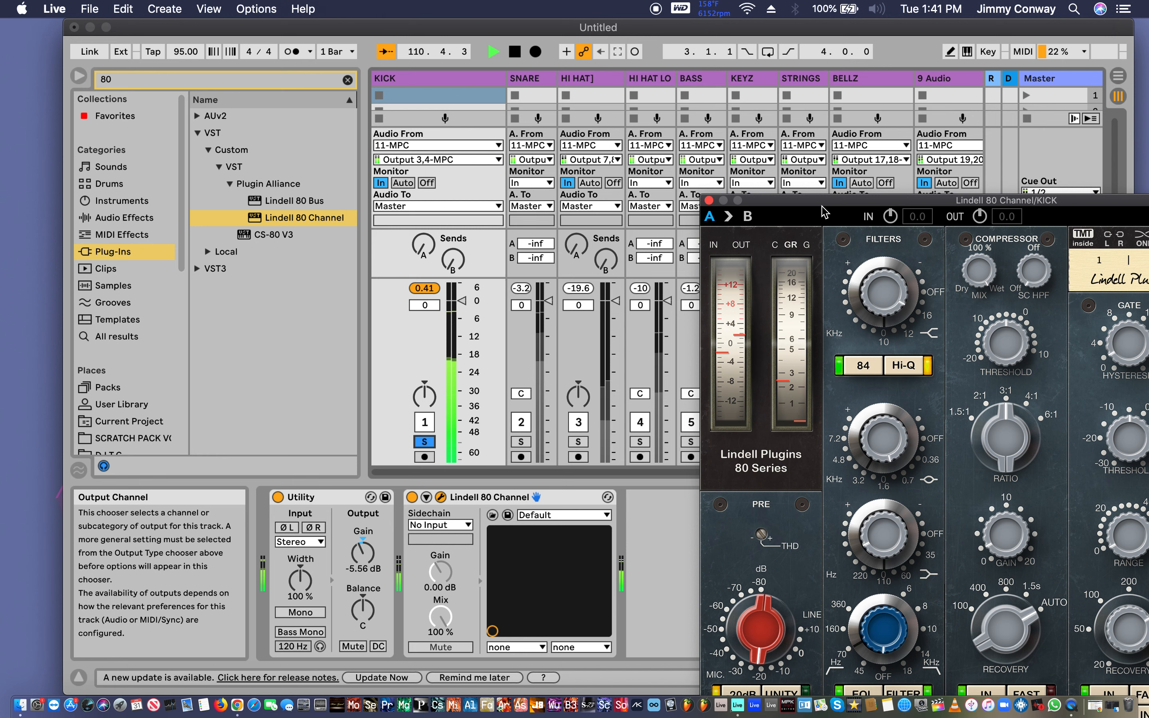
Lower the KICK channel's output fader to about -2.5 dB in setting A and compare its level with setting B.
{"action": "left_click_drag", "start_coordinate": [821, 202], "coordinate": [587, 119]}
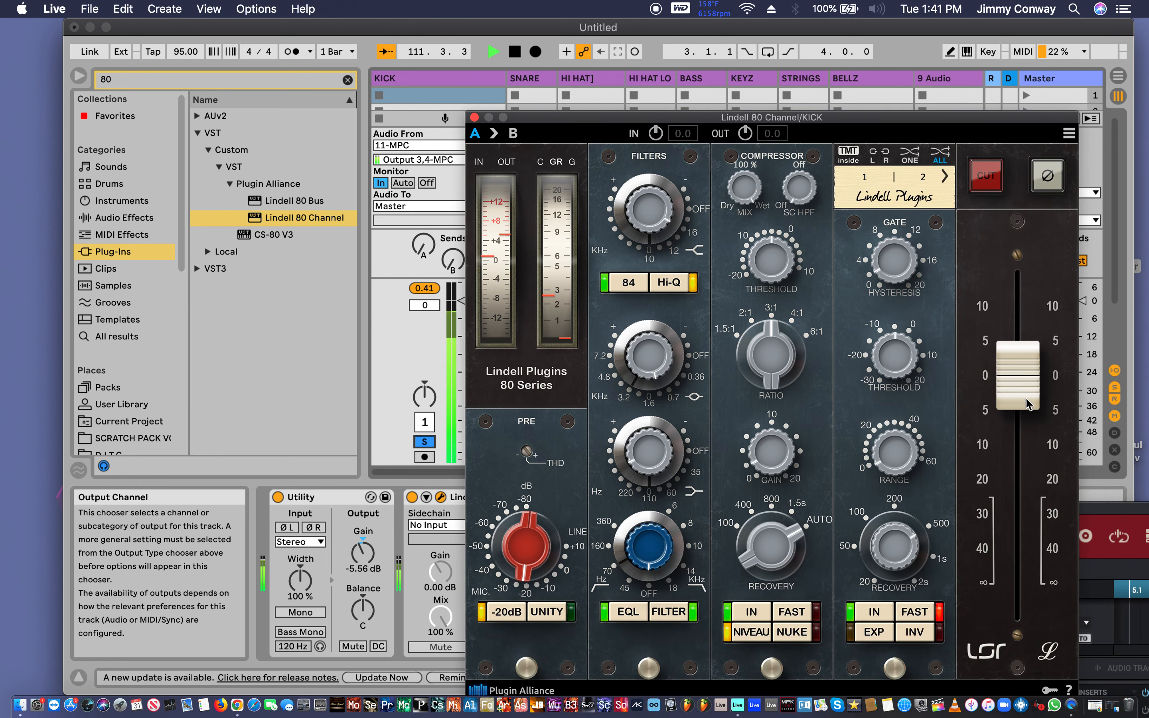
{"action": "left_click_drag", "start_coordinate": [1024, 387], "coordinate": [1020, 401]}
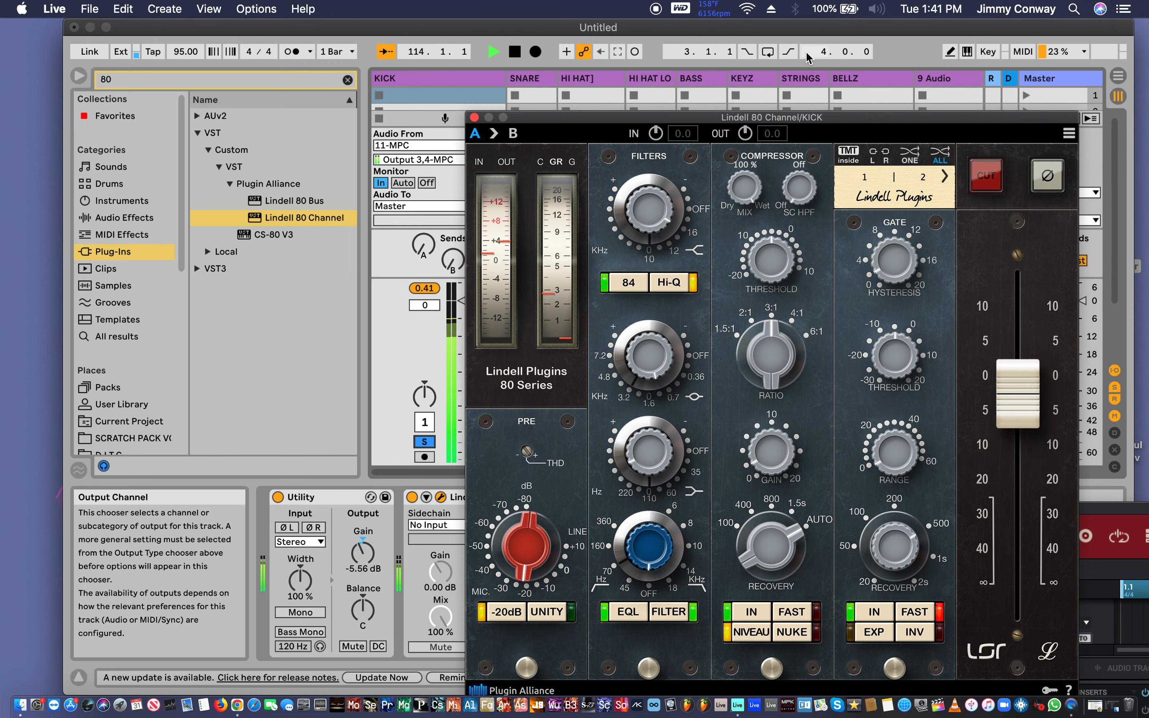
{"action": "left_click_drag", "start_coordinate": [679, 119], "coordinate": [727, 115]}
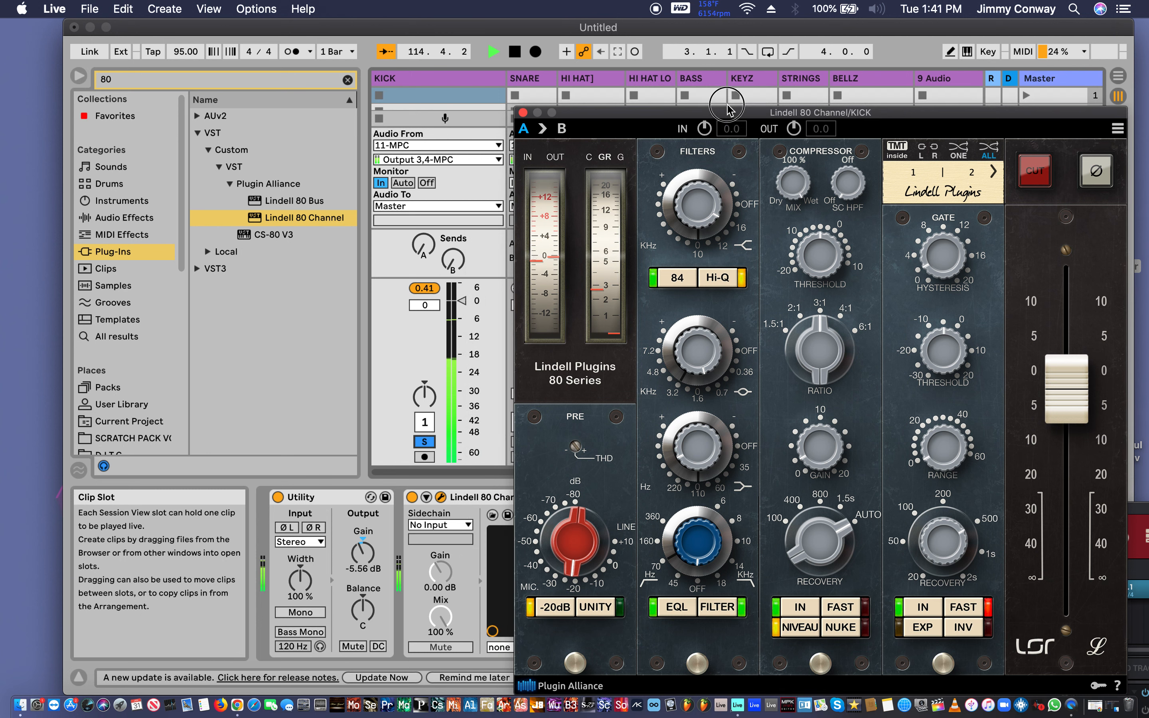
{"action": "left_click", "coordinate": [559, 135]}
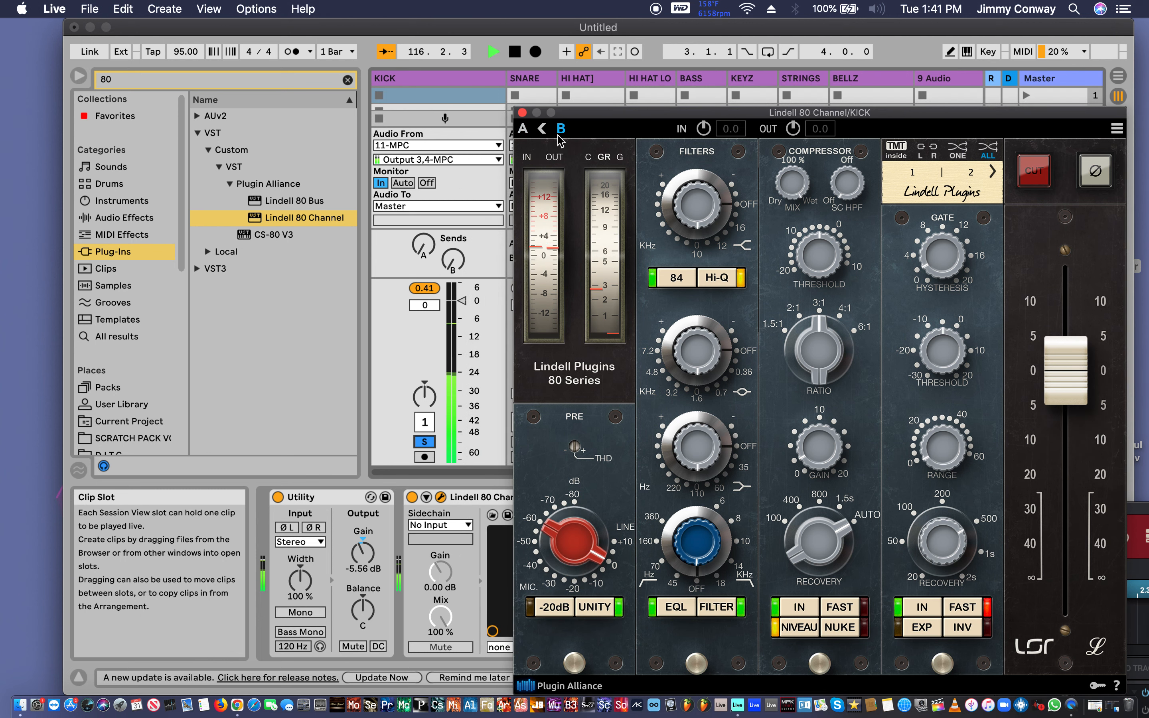
{"action": "left_click", "coordinate": [524, 130]}
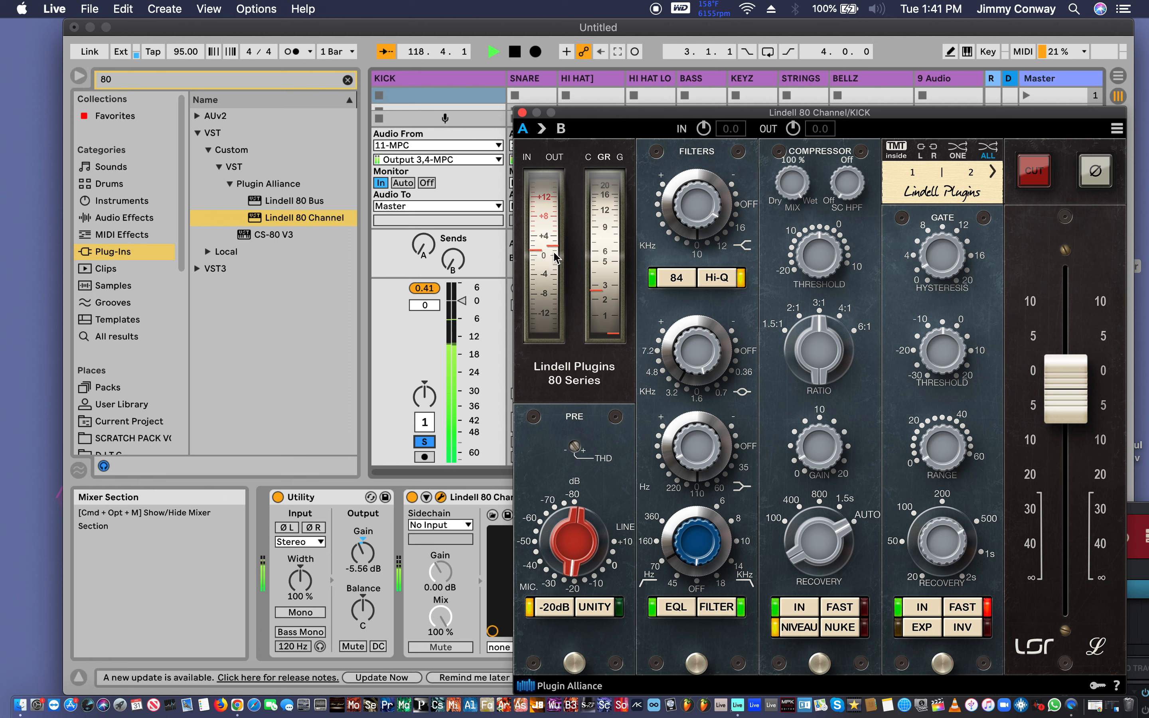
{"action": "left_click_drag", "start_coordinate": [581, 112], "coordinate": [721, 113]}
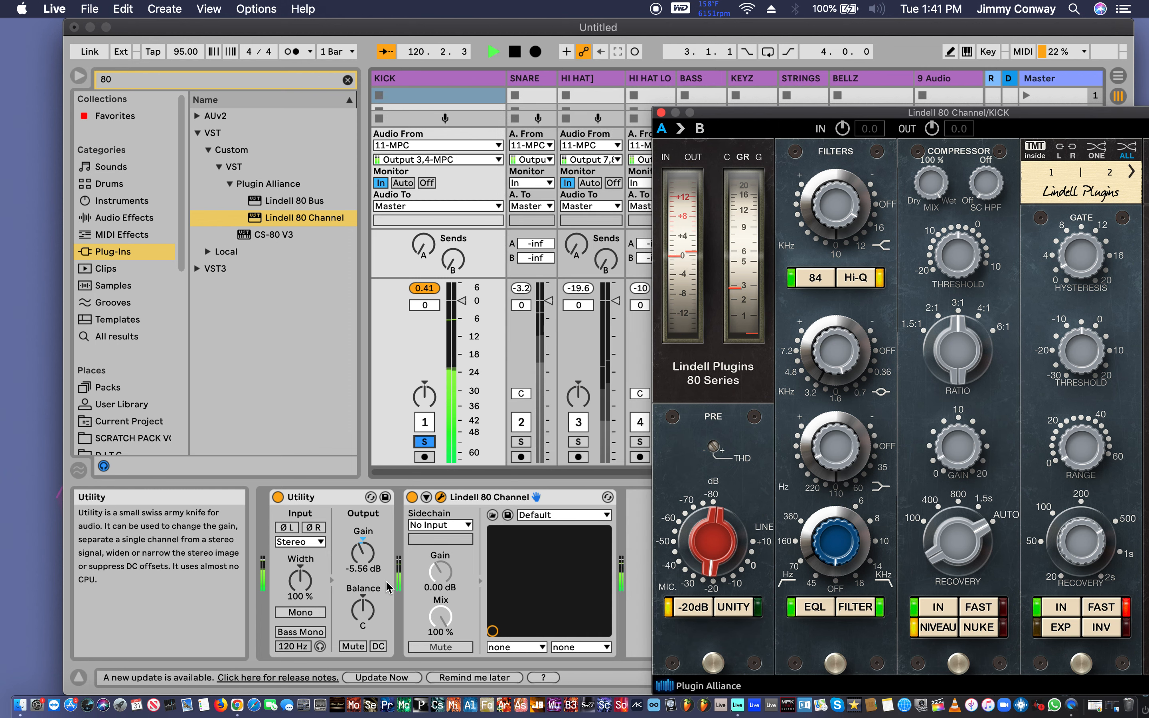
Solo the SNARE track together with KICK and close the KICK plug-in and MPC windows.
{"action": "left_click", "coordinate": [521, 442]}
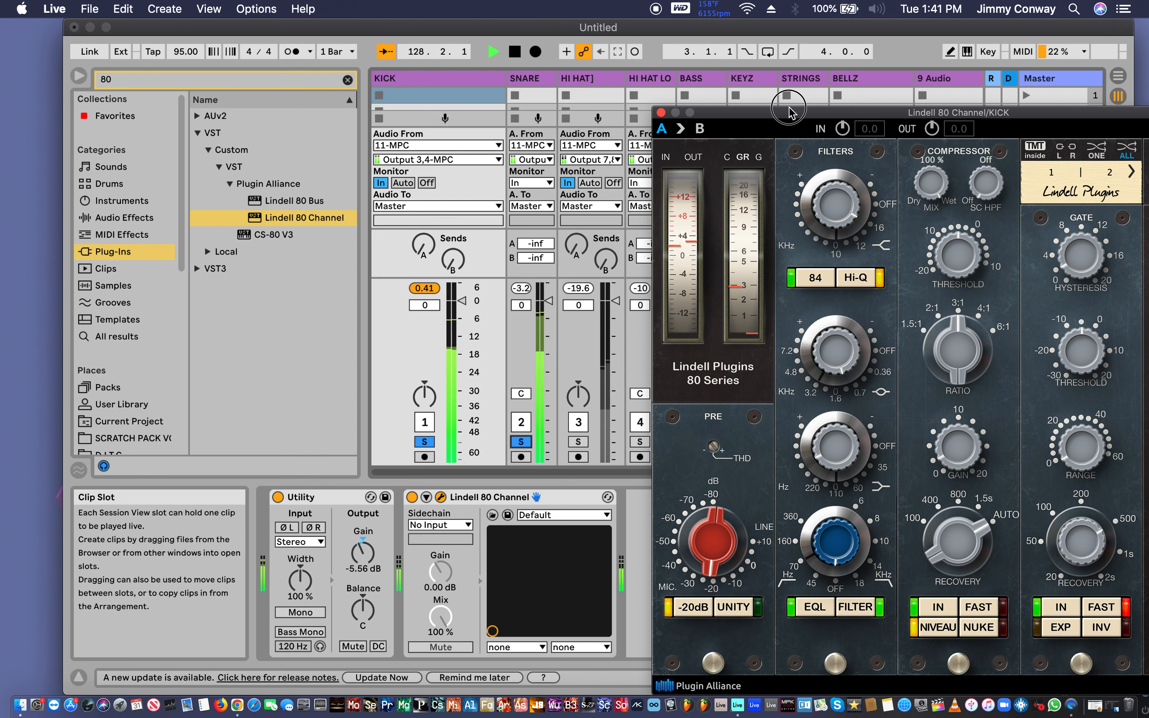
{"action": "left_click_drag", "start_coordinate": [788, 109], "coordinate": [864, 20]}
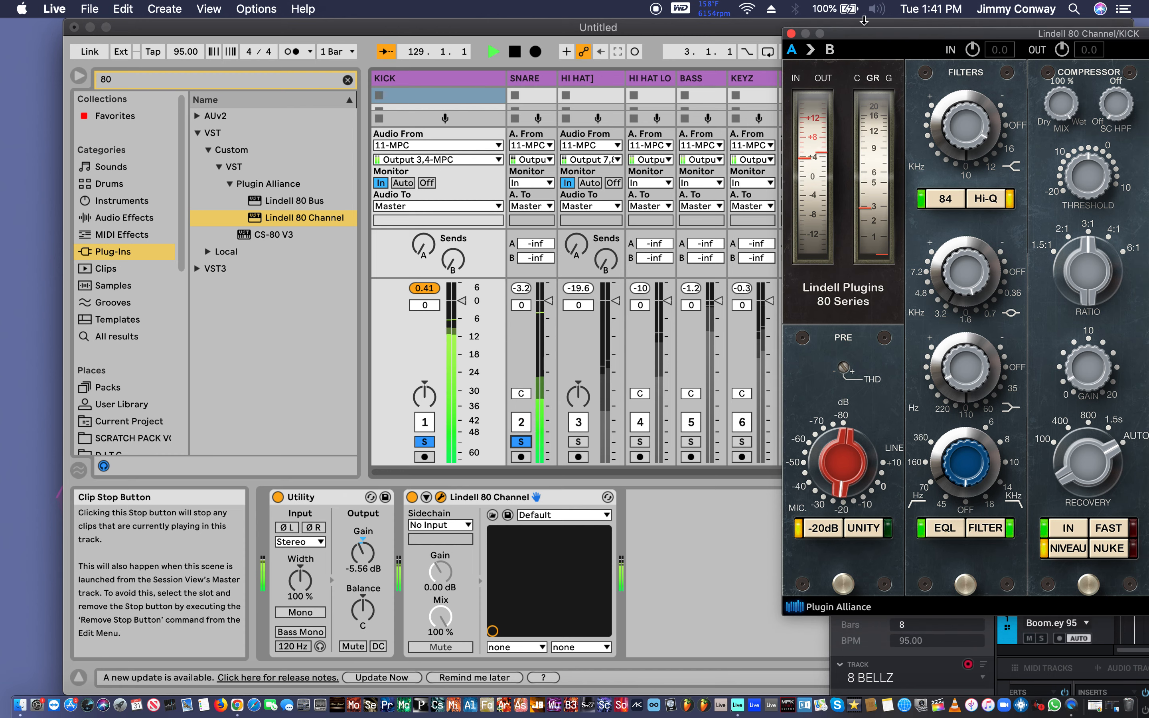
{"action": "left_click", "coordinate": [791, 33]}
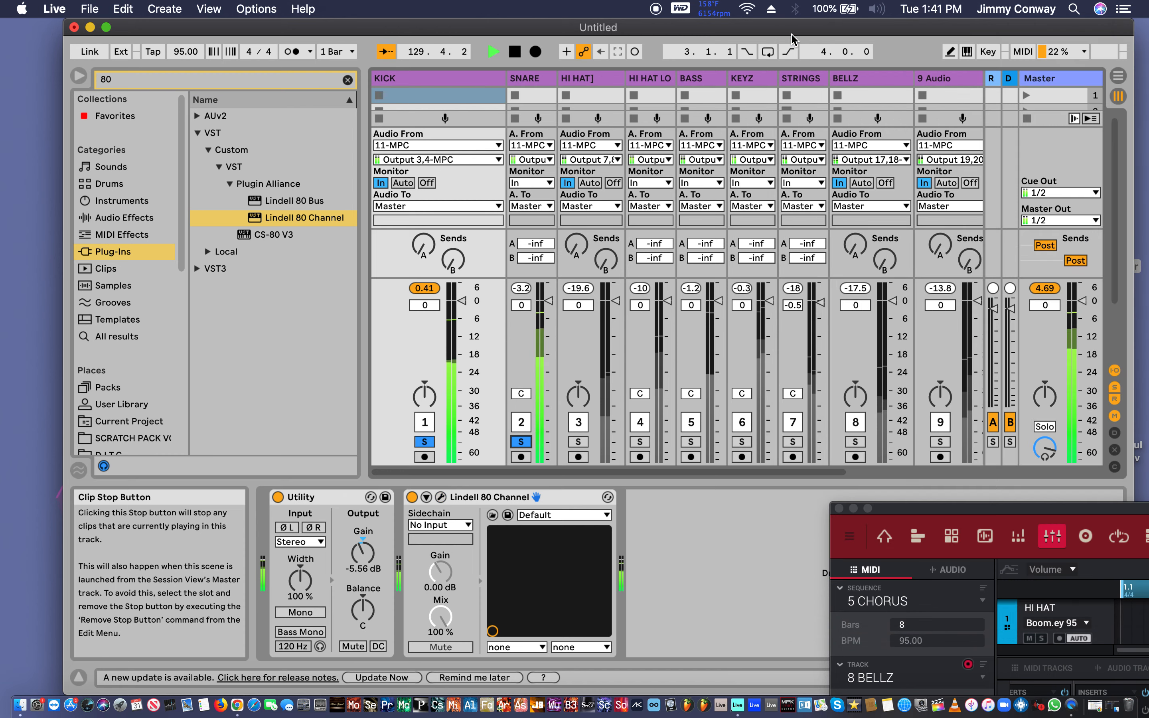
{"action": "left_click", "coordinate": [838, 508]}
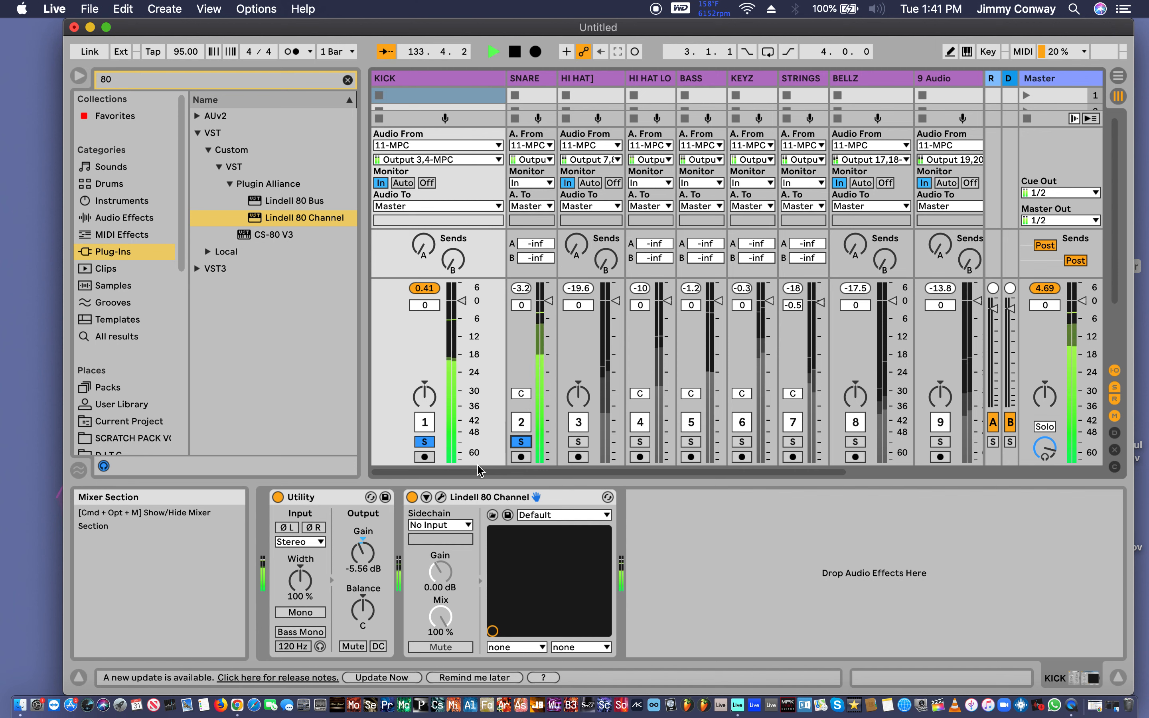
Open the Lindell 80 Channel on SNARE, engage its -20dB pad and UNITY, and raise the preamp gain to about 37.17 dB.
{"action": "left_click", "coordinate": [522, 80]}
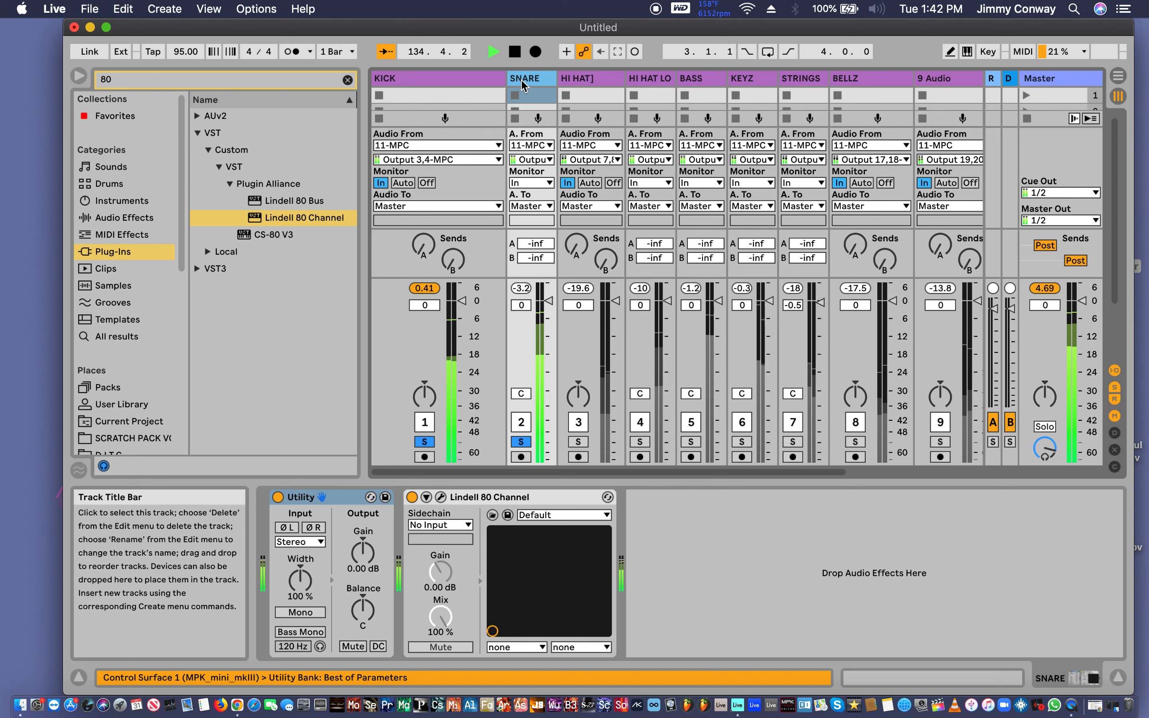
{"action": "left_click", "coordinate": [440, 497]}
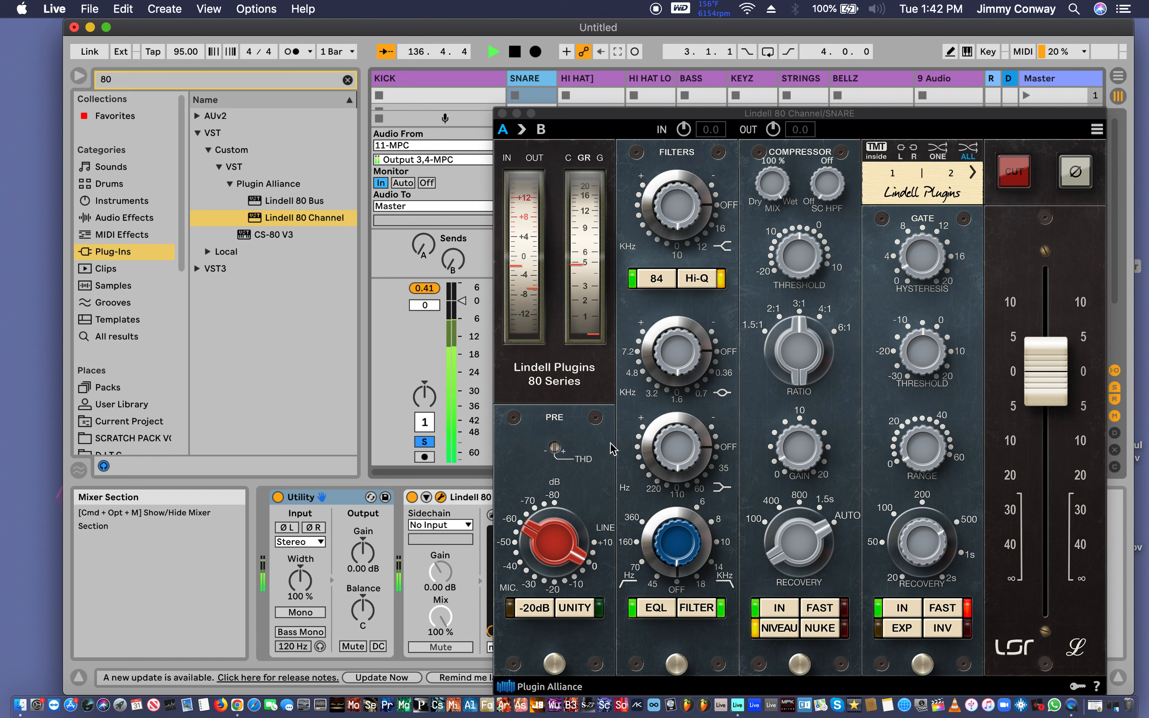
{"action": "left_click", "coordinate": [539, 610]}
{"action": "left_click", "coordinate": [540, 609]}
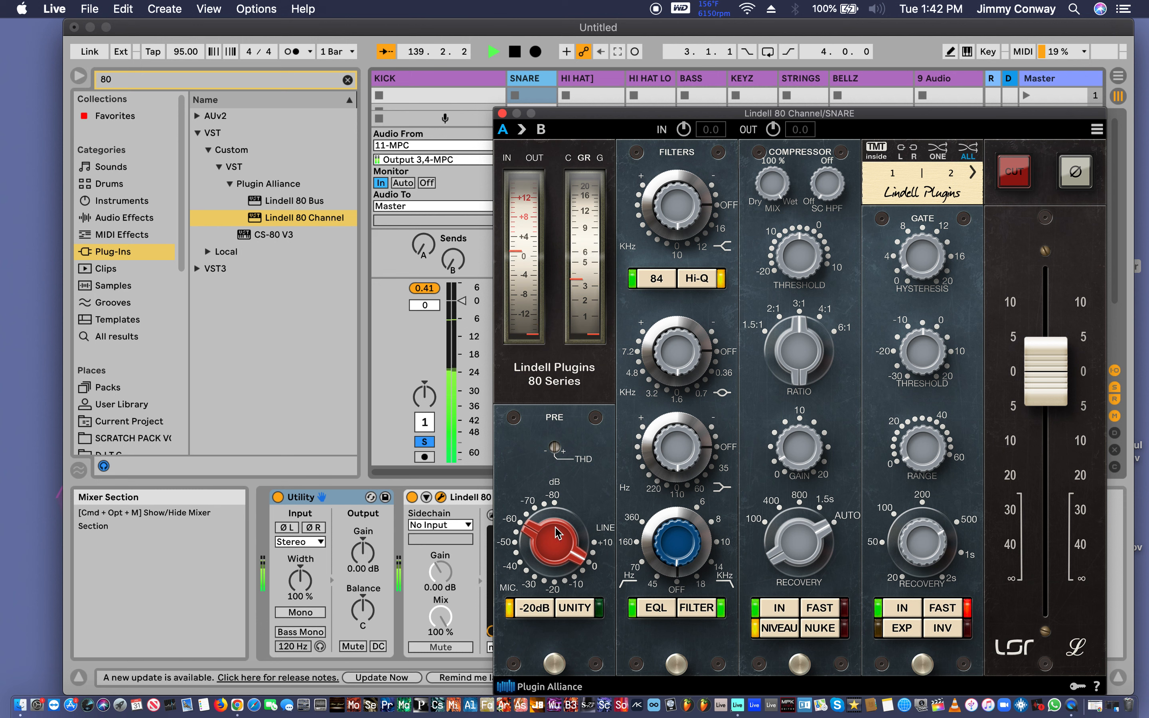
{"action": "left_click_drag", "start_coordinate": [557, 533], "coordinate": [541, 494]}
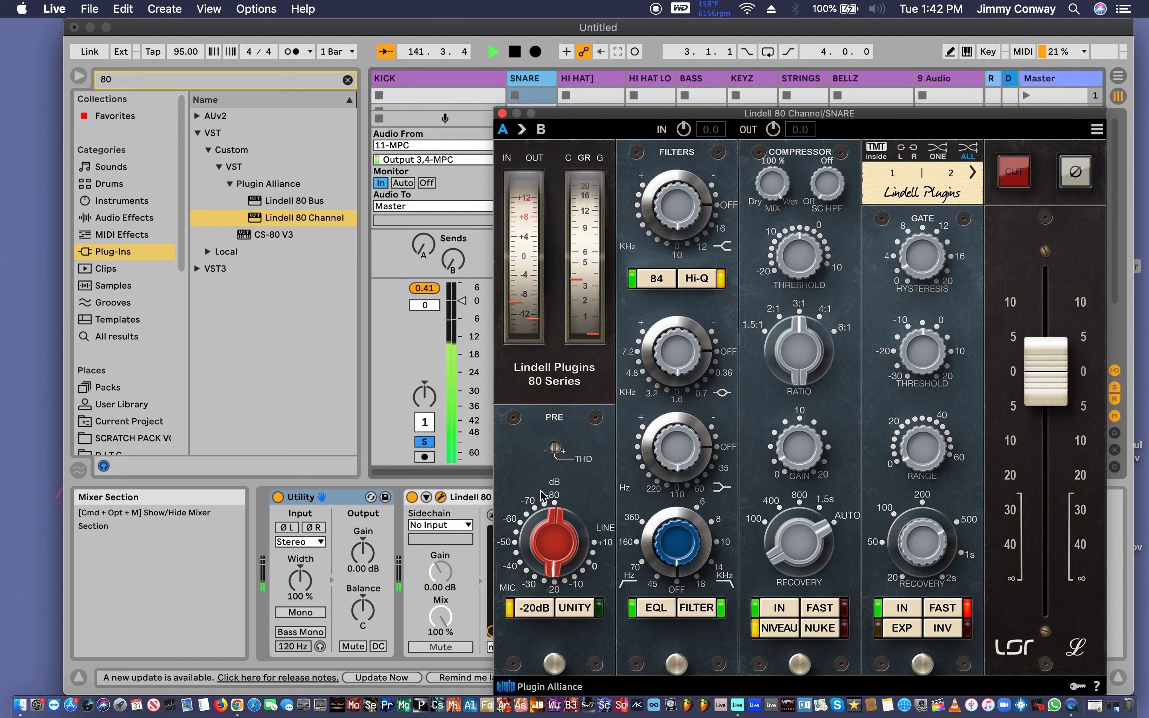
{"action": "left_click", "coordinate": [569, 601]}
{"action": "left_click_drag", "start_coordinate": [553, 566], "coordinate": [544, 509]}
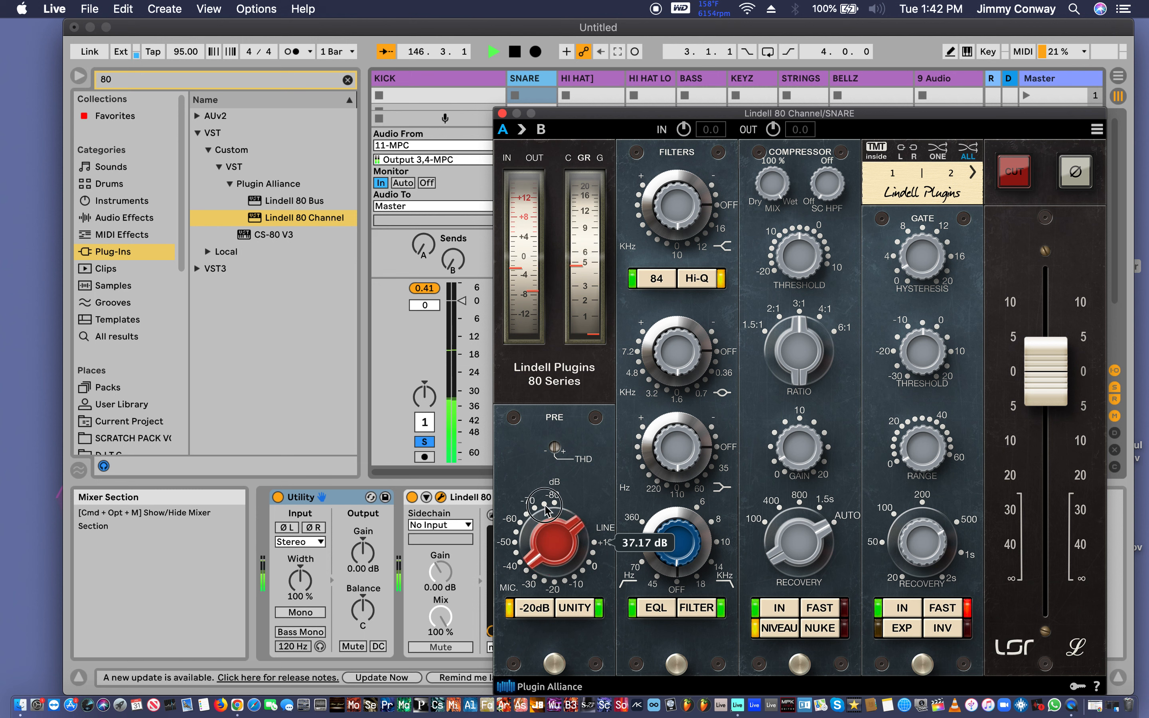
Switch off UNITY on SNARE, readjust the preamp gain, and compare the sound with setting B before returning to A.
{"action": "left_click_drag", "start_coordinate": [546, 561], "coordinate": [519, 551]}
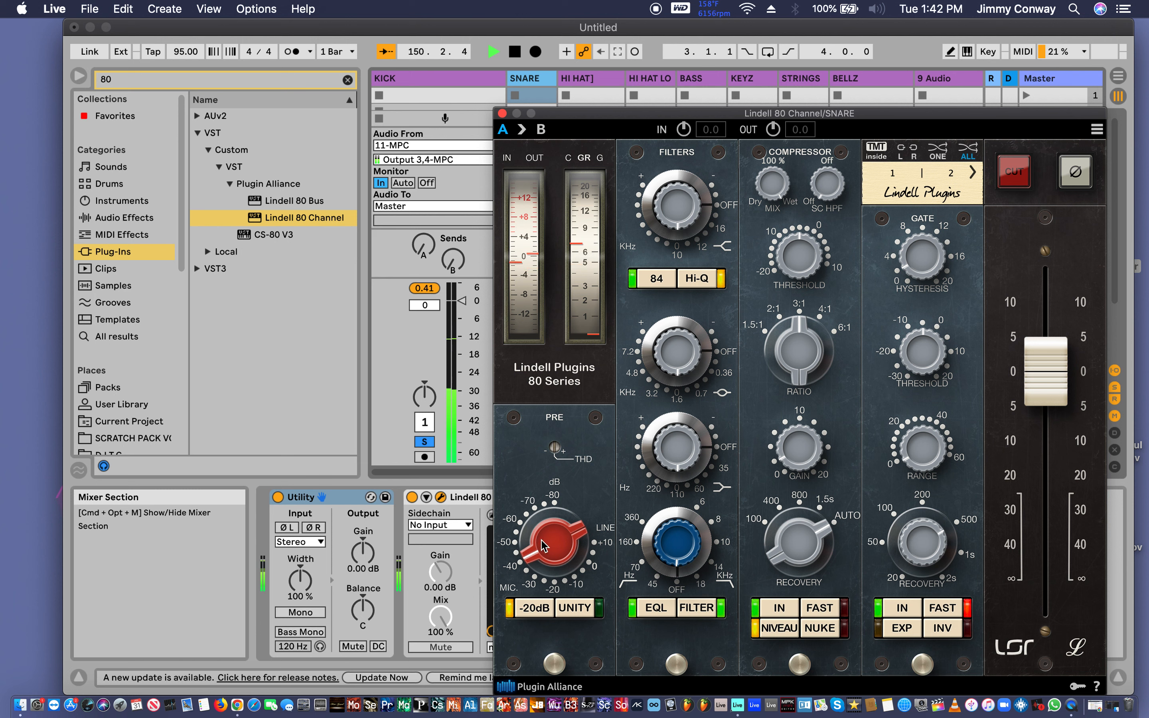
{"action": "left_click_drag", "start_coordinate": [542, 546], "coordinate": [538, 574]}
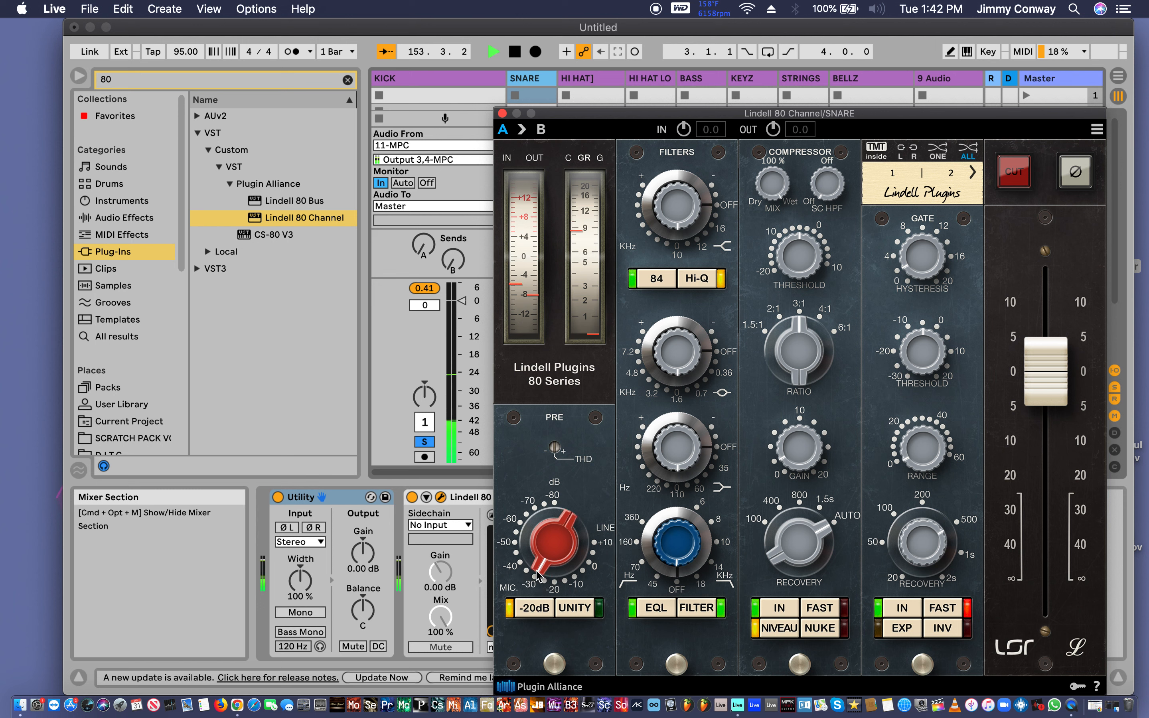
{"action": "left_click", "coordinate": [542, 130]}
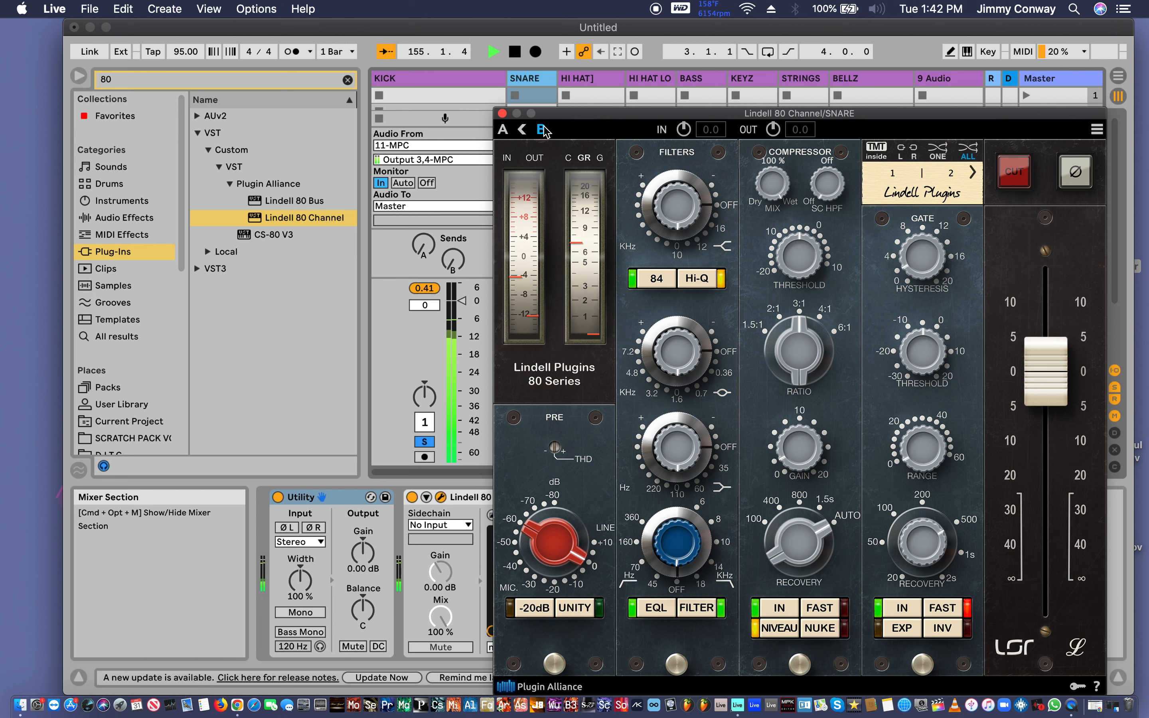
{"action": "left_click", "coordinate": [514, 134]}
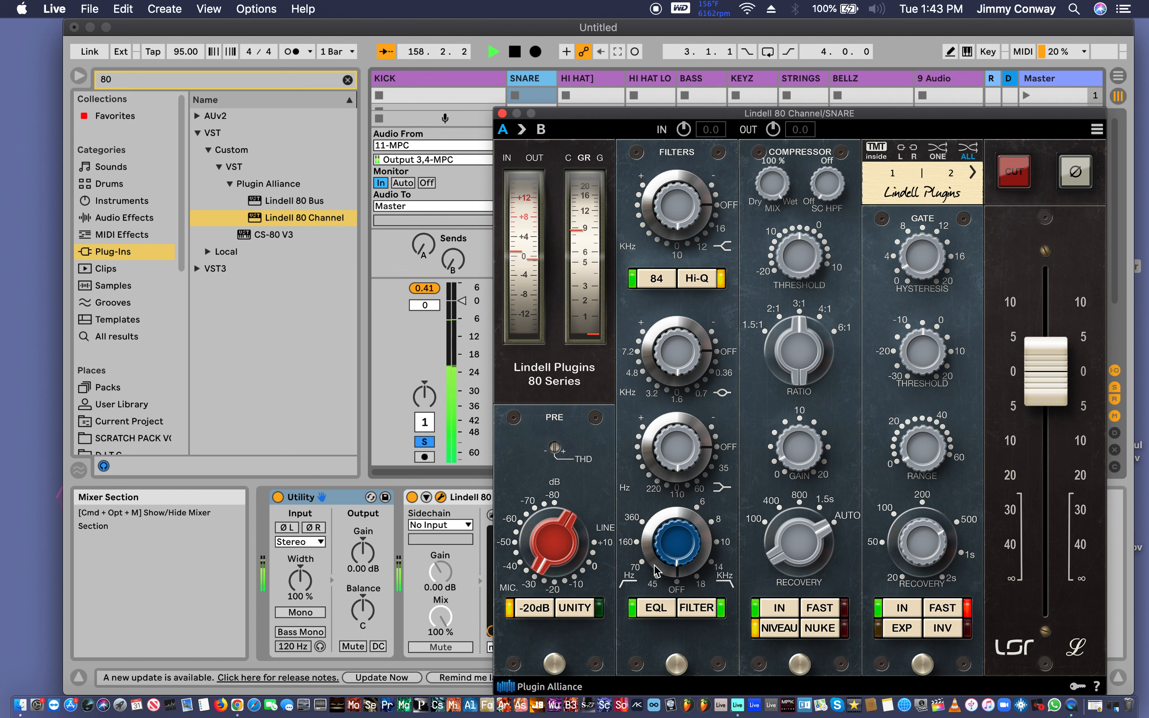
Adjust the SNARE channel's low-cut filter, set the low EQ band to 110 Hz, and adjust that band's gain.
{"action": "left_click_drag", "start_coordinate": [654, 564], "coordinate": [698, 607]}
{"action": "double_click", "coordinate": [675, 536]}
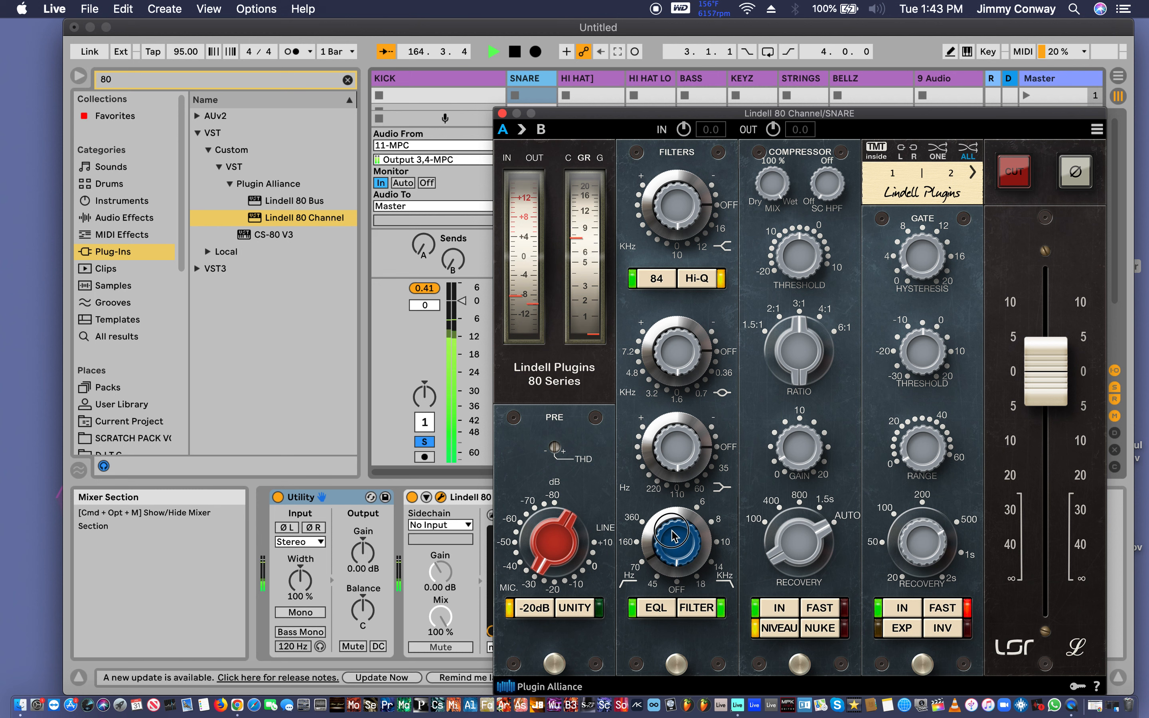
{"action": "mouse_move", "coordinate": [650, 555]}
{"action": "left_mouse_down"}
{"action": "mouse_move", "coordinate": [653, 578]}
{"action": "mouse_move", "coordinate": [640, 547]}
{"action": "mouse_move", "coordinate": [650, 561]}
{"action": "left_mouse_up"}
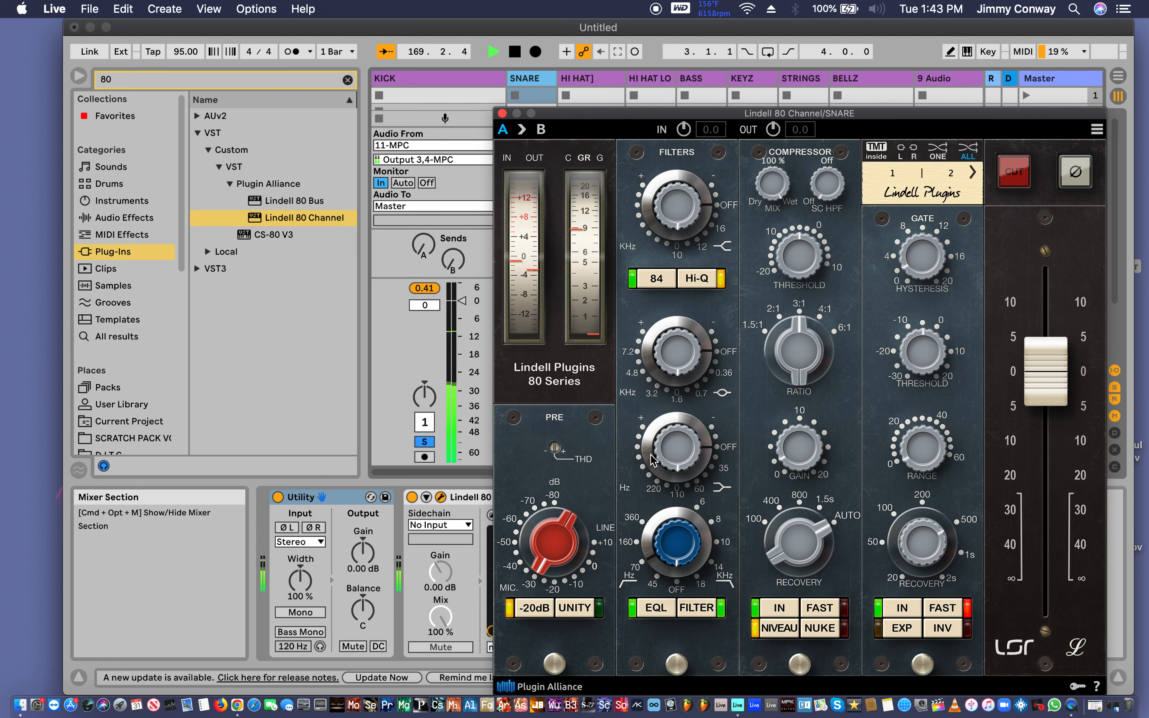
{"action": "left_click_drag", "start_coordinate": [654, 466], "coordinate": [638, 405]}
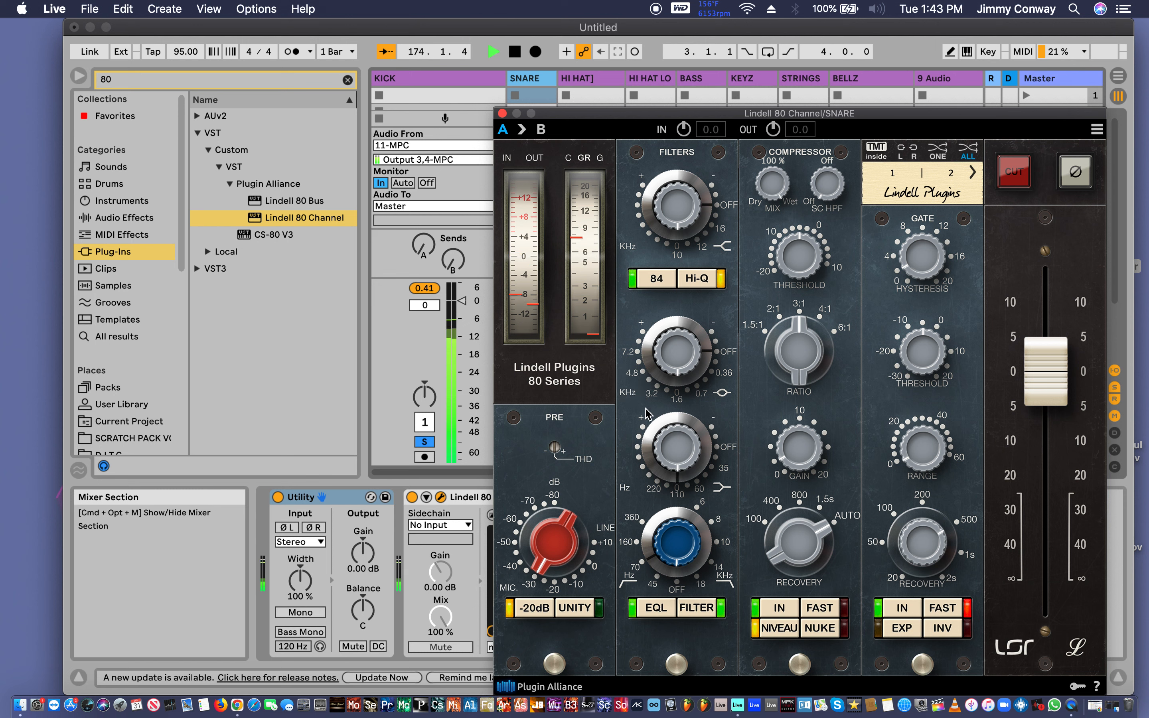
{"action": "mouse_move", "coordinate": [670, 445]}
{"action": "left_mouse_down"}
{"action": "mouse_move", "coordinate": [670, 460]}
{"action": "mouse_move", "coordinate": [667, 448]}
{"action": "left_mouse_up"}
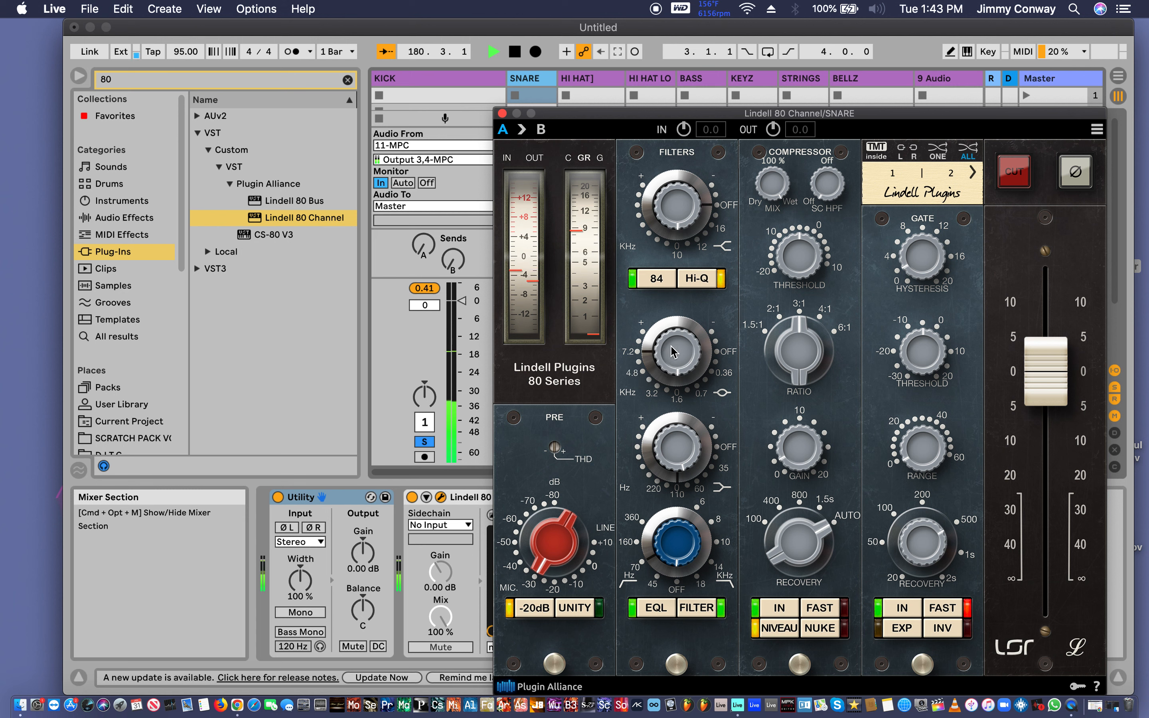
Shape the SNARE's mid EQ band at 7.2 kHz and adjust the high EQ band.
{"action": "mouse_move", "coordinate": [672, 351]}
{"action": "left_click_drag", "start_coordinate": [673, 352], "coordinate": [667, 346]}
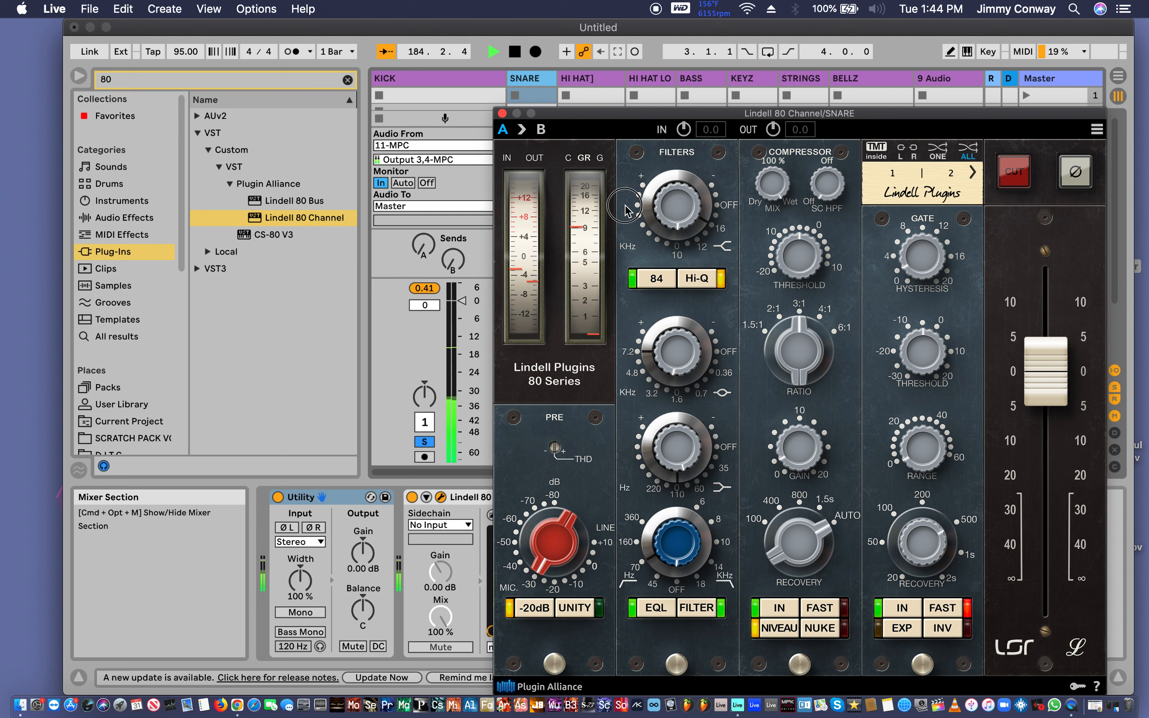
{"action": "left_click_drag", "start_coordinate": [650, 212], "coordinate": [659, 208]}
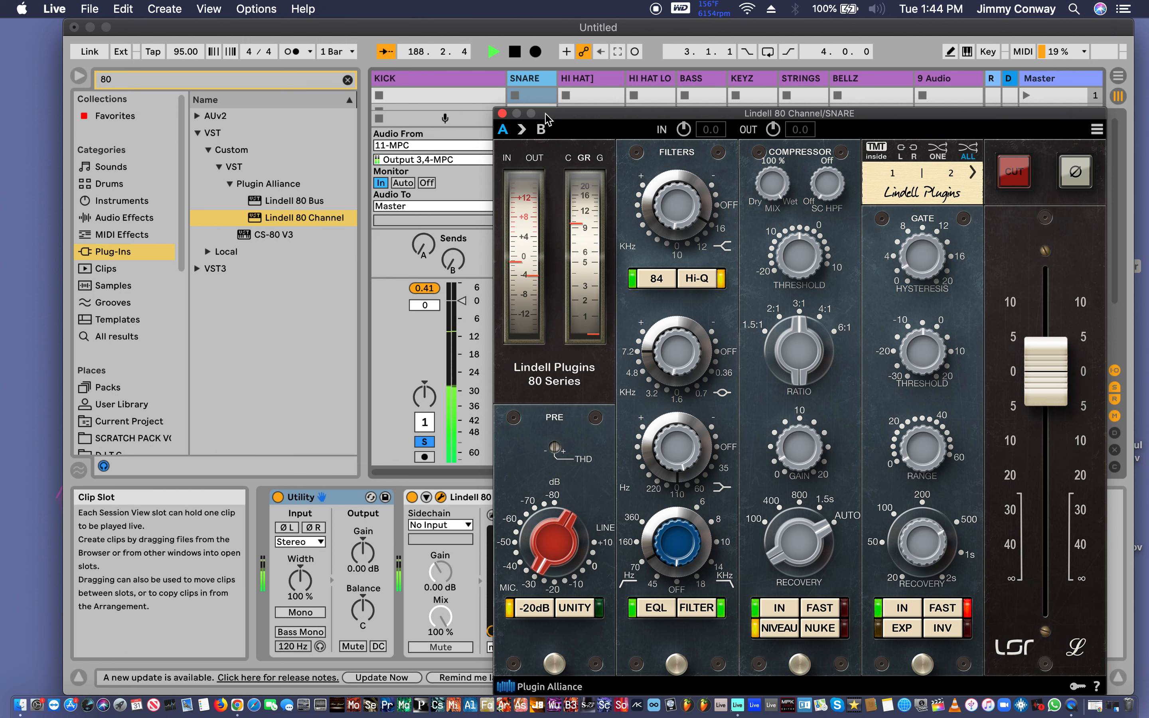
Move the SNARE plug-in off the track meters and compare settings B and A, ending on A.
{"action": "left_click_drag", "start_coordinate": [549, 112], "coordinate": [676, 111]}
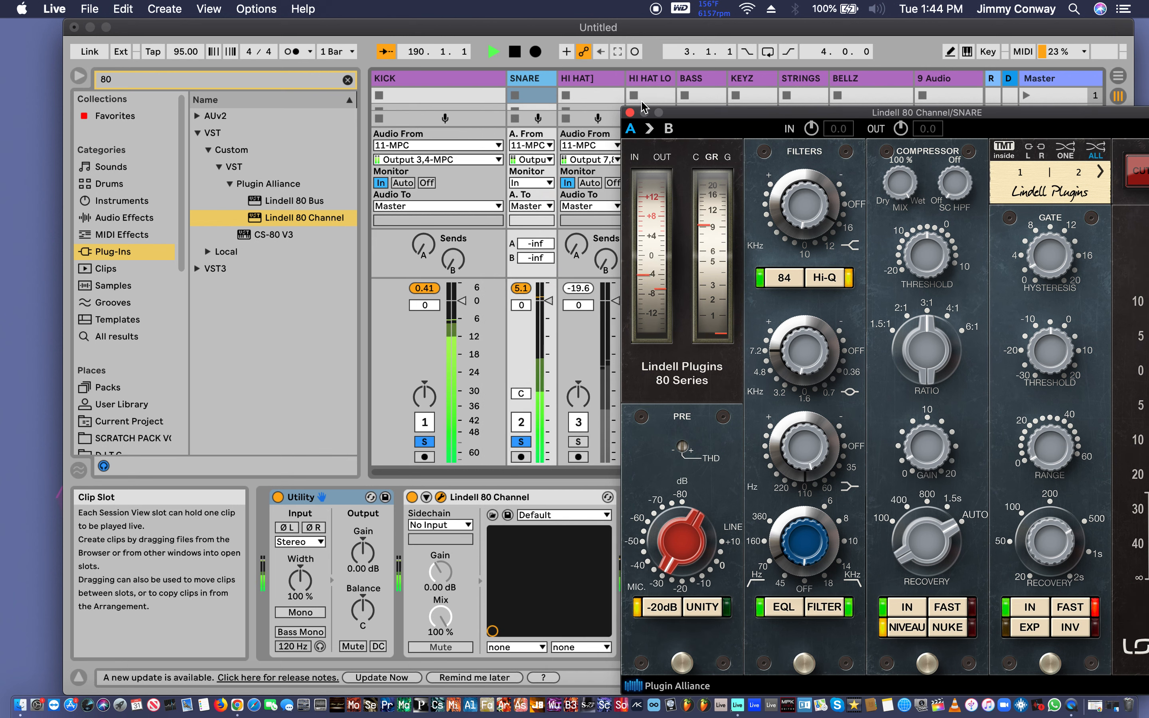
{"action": "left_click", "coordinate": [667, 129]}
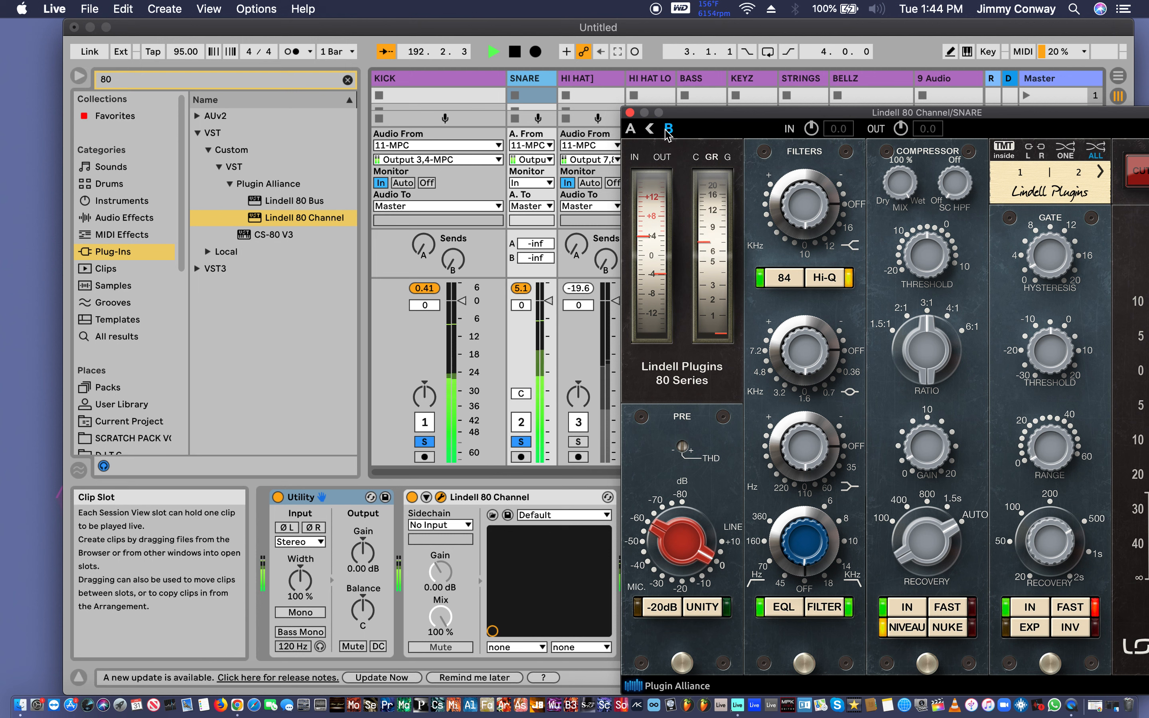
{"action": "left_click", "coordinate": [632, 129]}
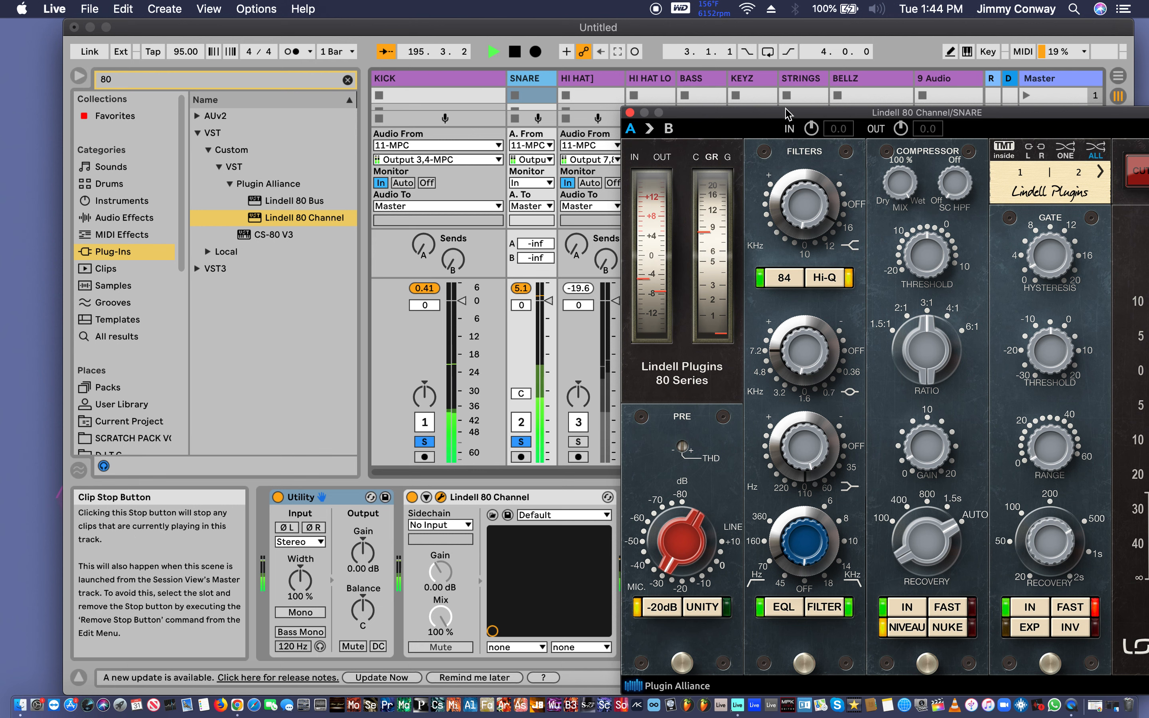
Lower the SNARE channel's output fader to about -2.5 dB in setting A and compare its level with setting B.
{"action": "left_click_drag", "start_coordinate": [784, 113], "coordinate": [602, 89]}
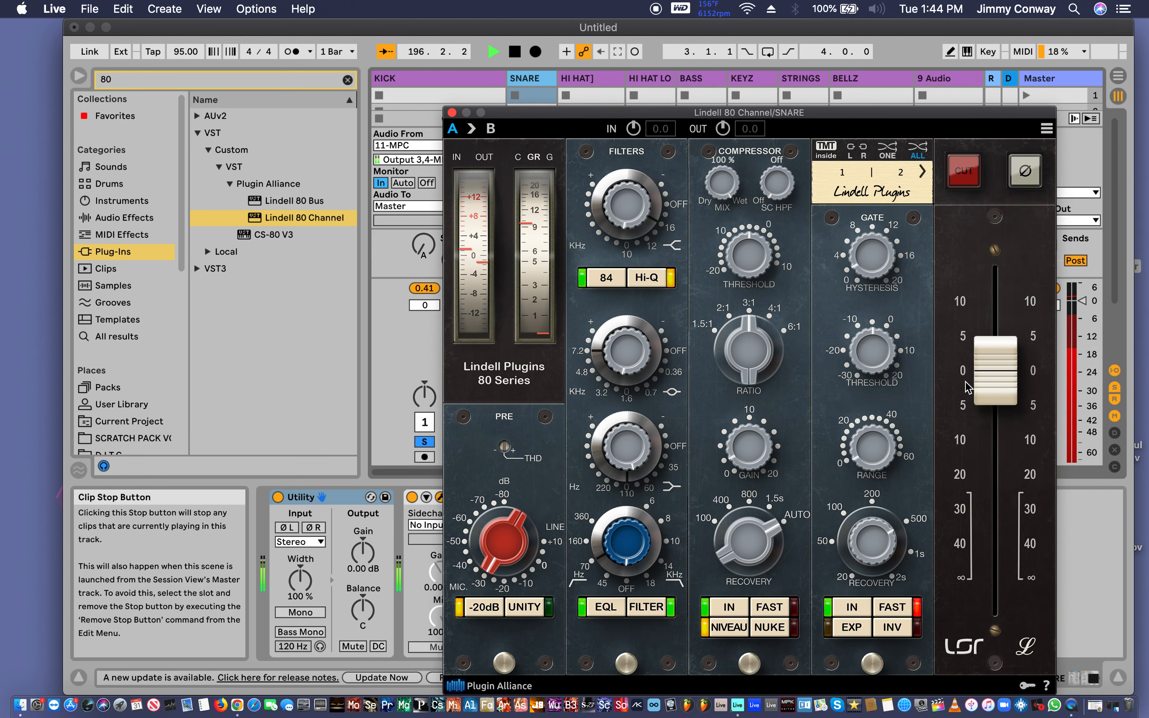
{"action": "left_click_drag", "start_coordinate": [988, 375], "coordinate": [987, 389]}
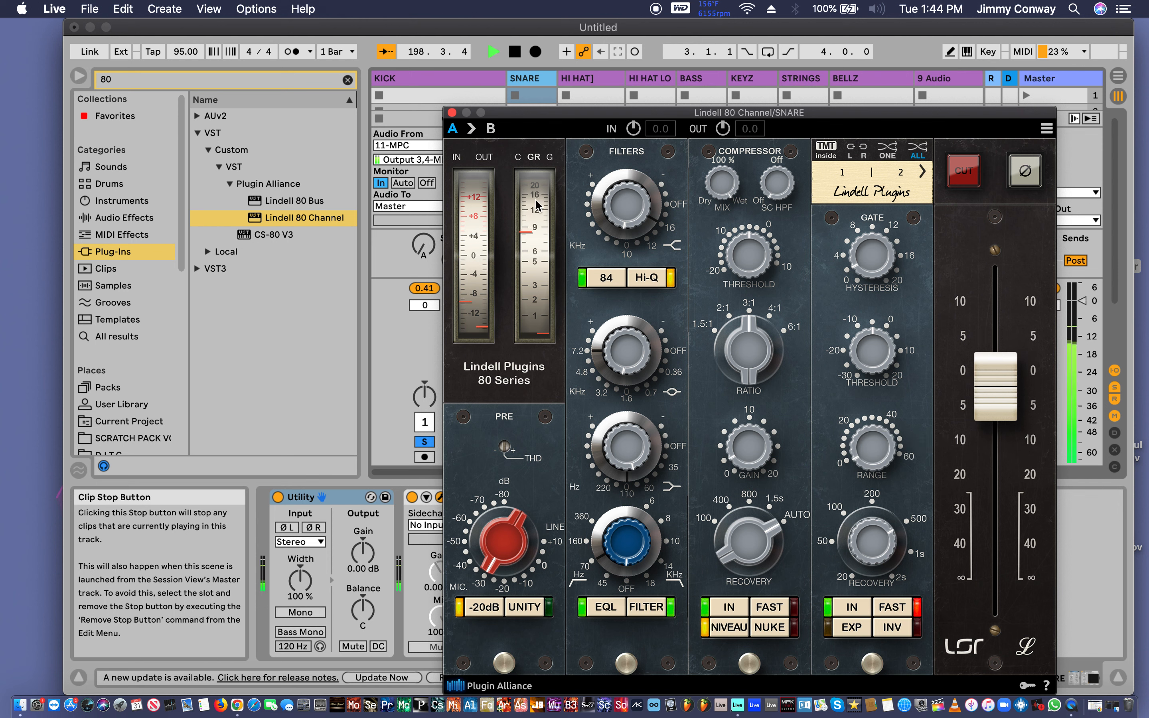
{"action": "left_click", "coordinate": [491, 135]}
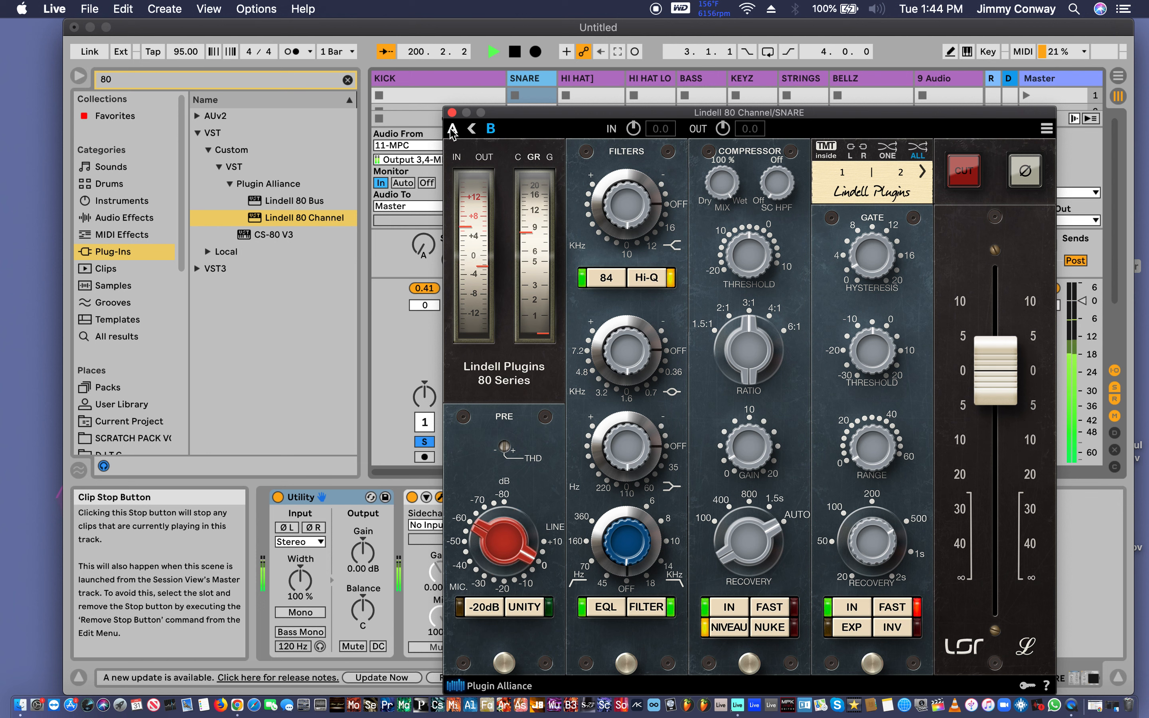
{"action": "left_click", "coordinate": [452, 129]}
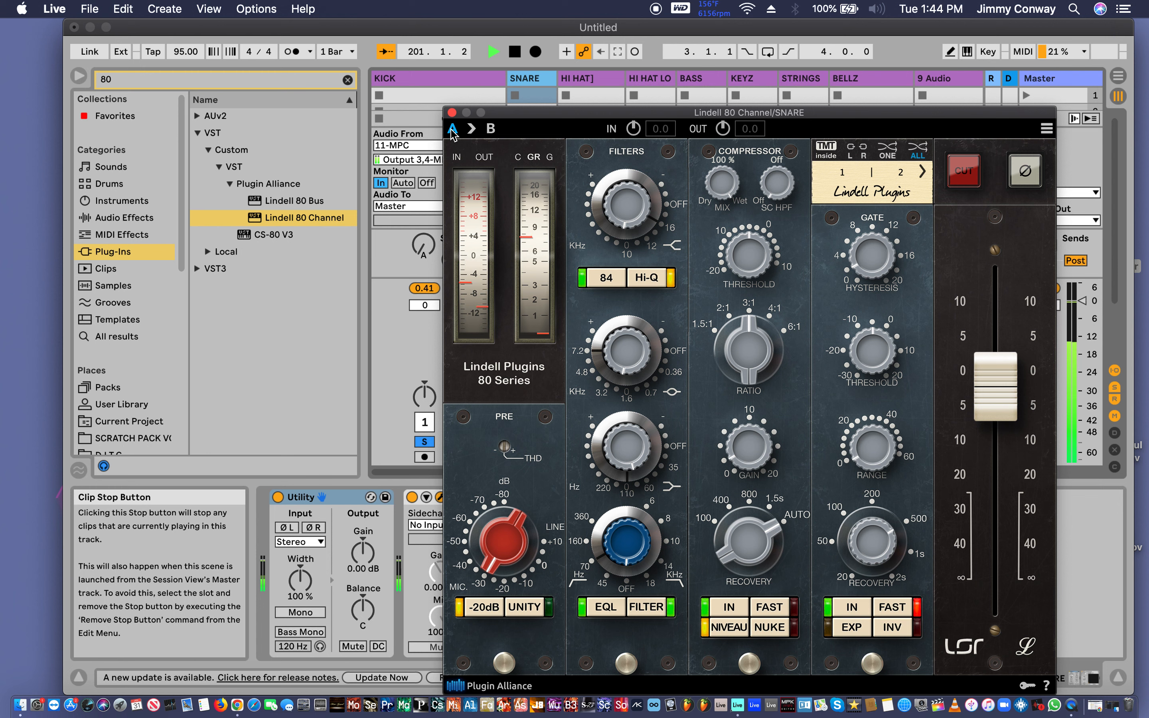
{"action": "left_click", "coordinate": [491, 130]}
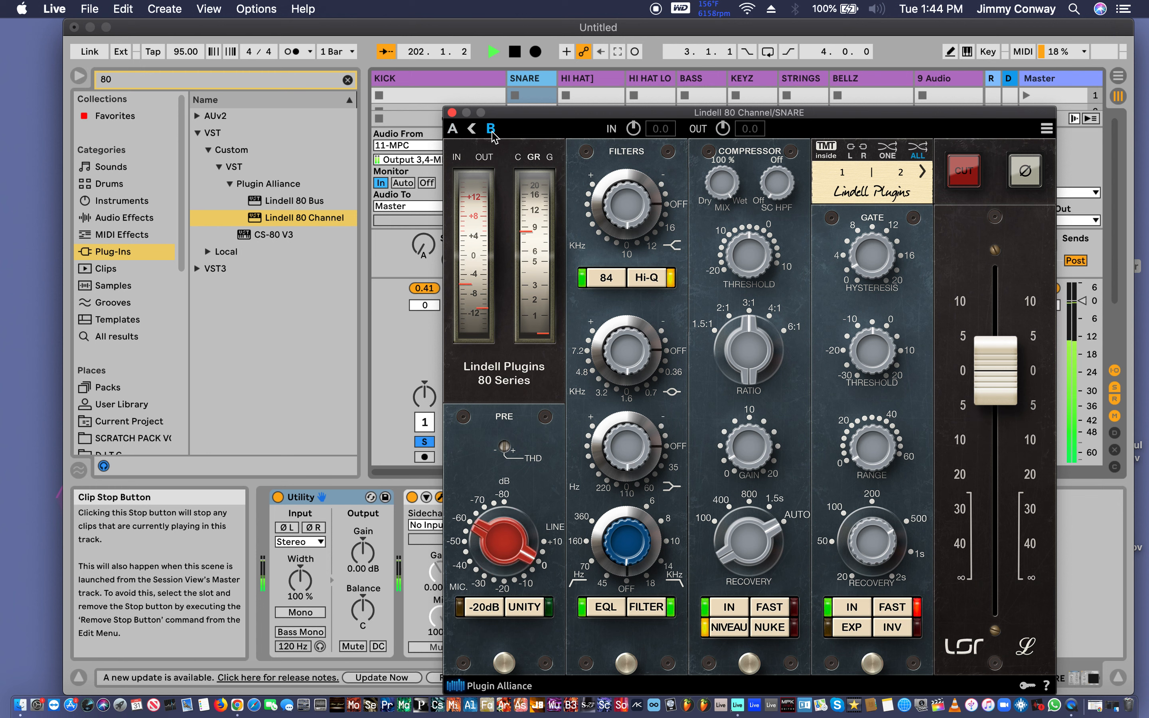
{"action": "left_click", "coordinate": [451, 132]}
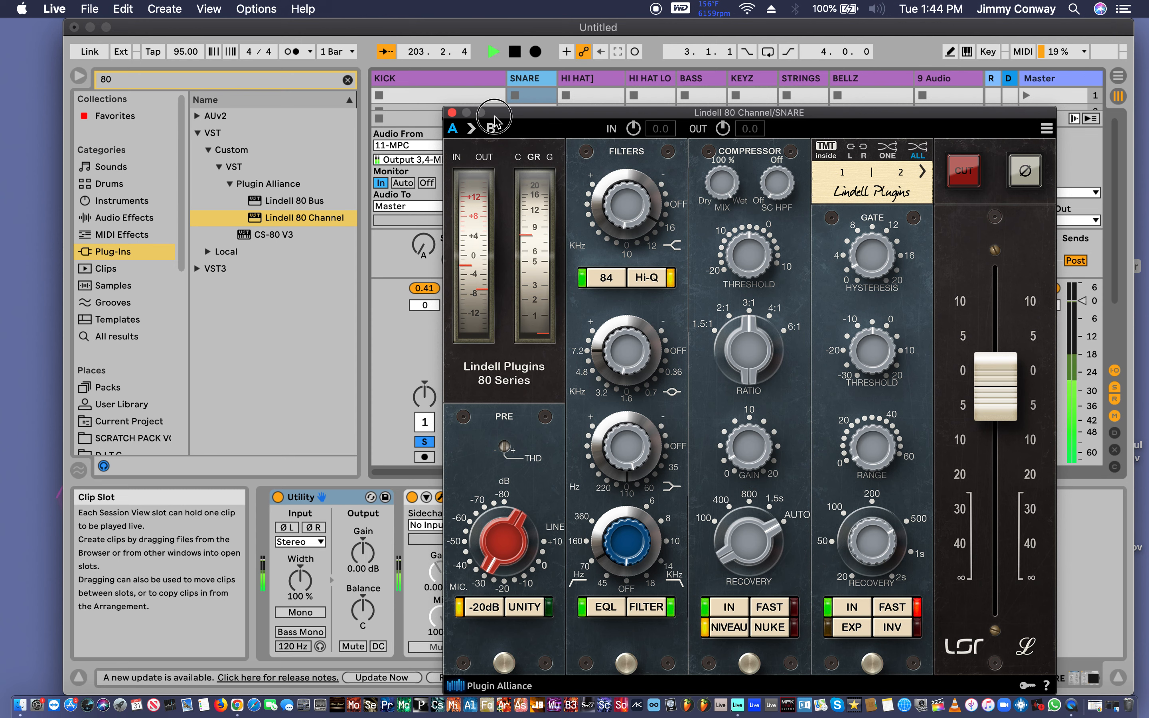
Solo the HI HAT track together with KICK and SNARE, close the SNARE plug-in, and select the HI HAT track.
{"action": "left_click_drag", "start_coordinate": [495, 116], "coordinate": [752, 152]}
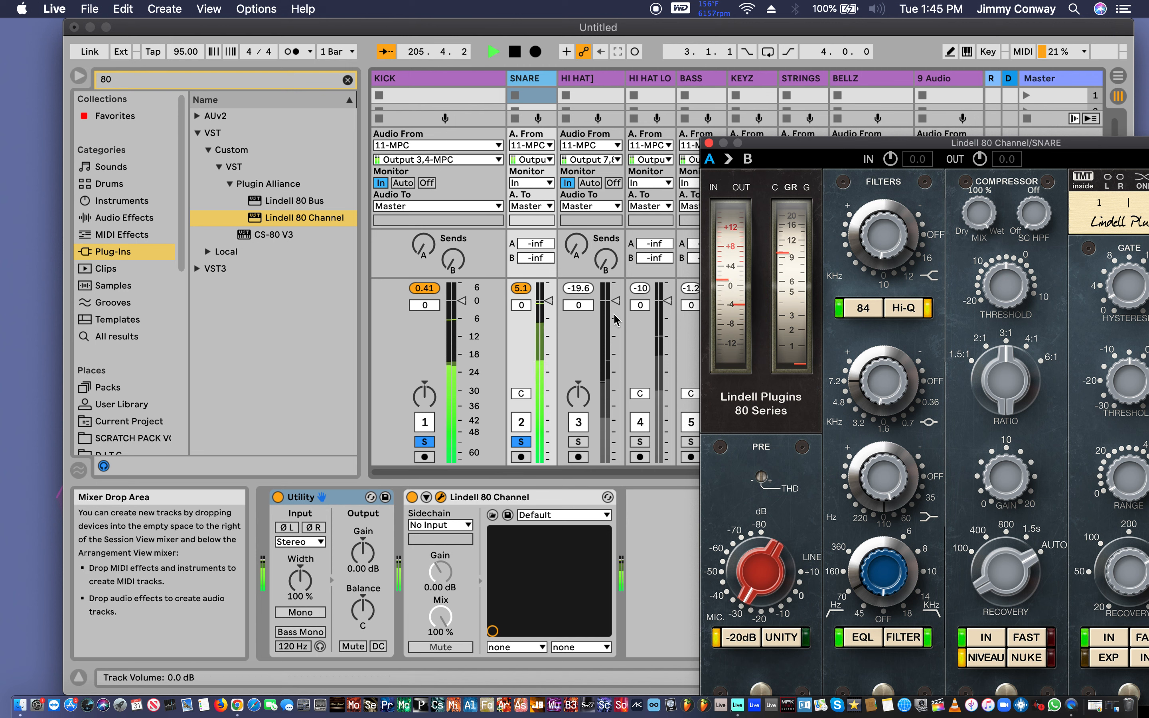
{"action": "left_click", "coordinate": [578, 442]}
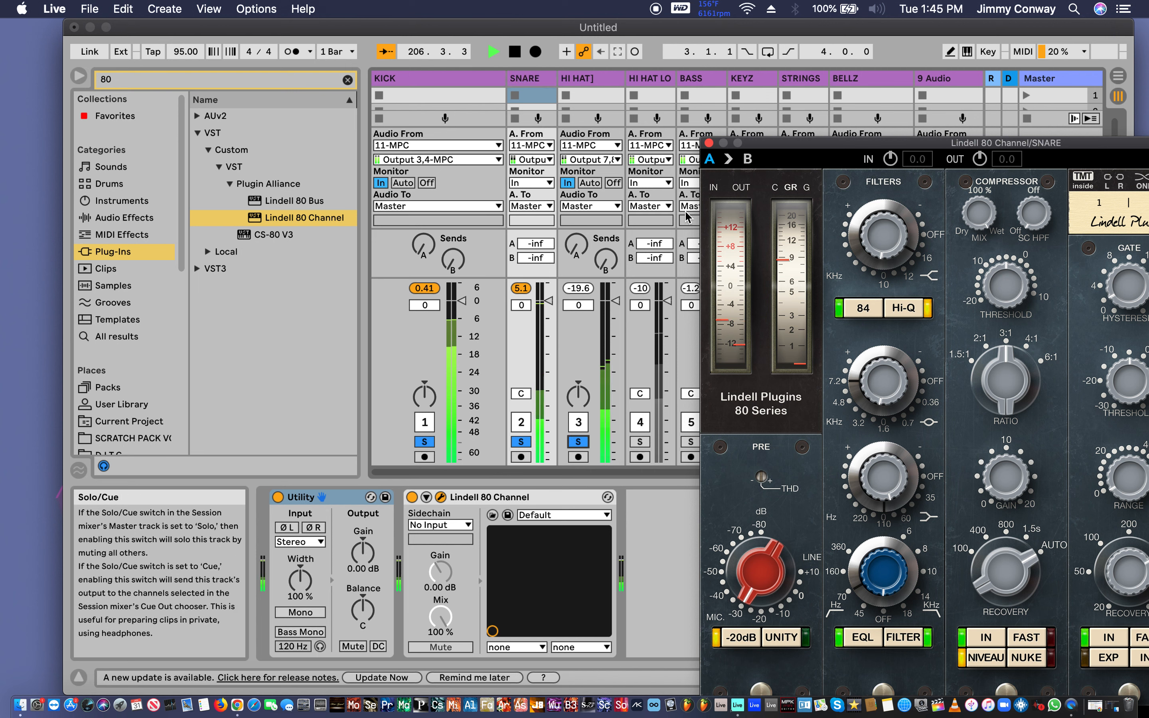
{"action": "left_click", "coordinate": [709, 143]}
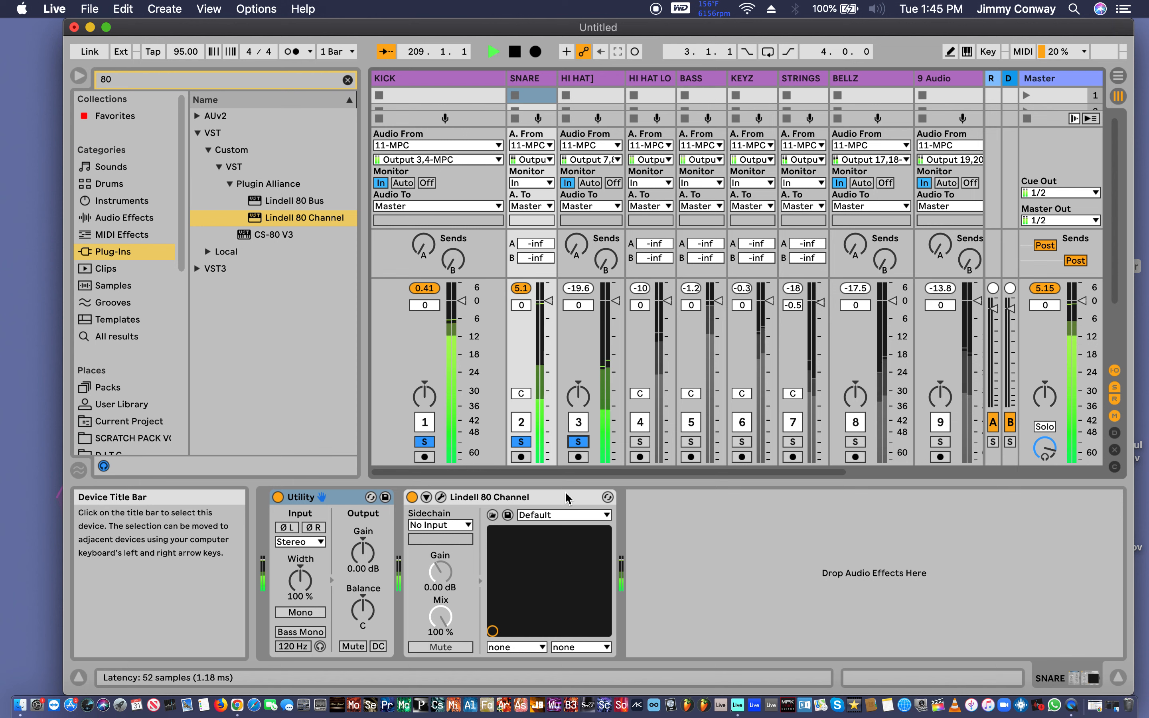
{"action": "left_click", "coordinate": [441, 497]}
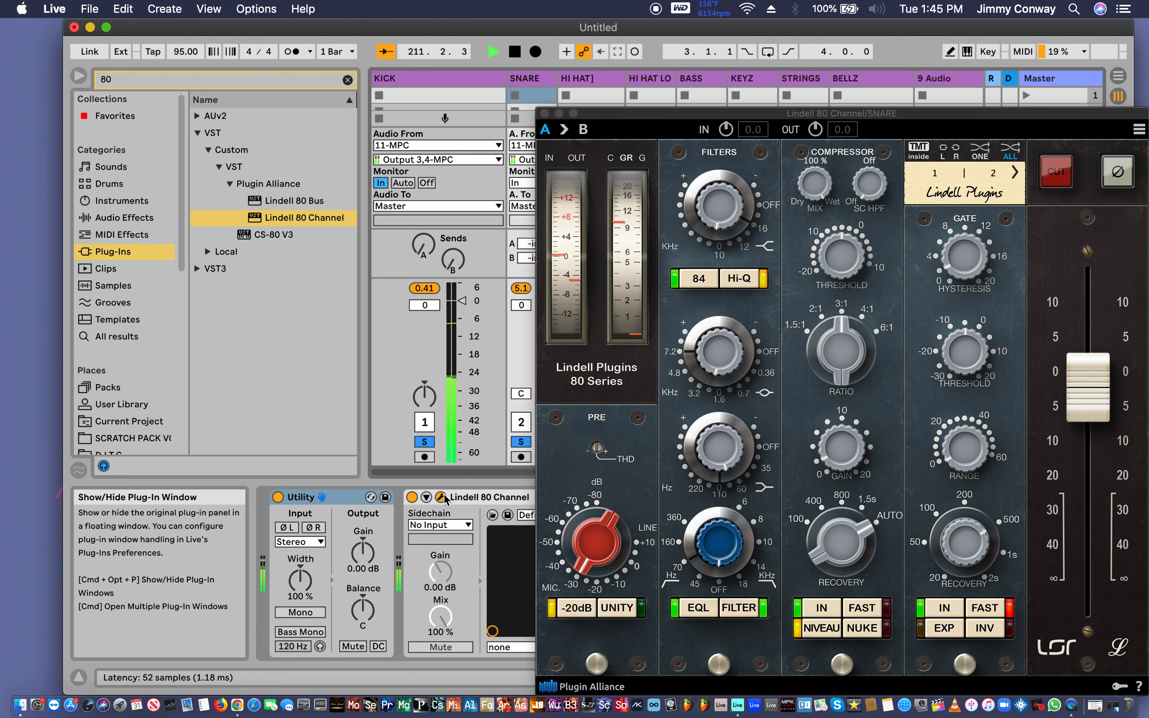
{"action": "left_click", "coordinate": [444, 497]}
{"action": "left_click", "coordinate": [583, 79]}
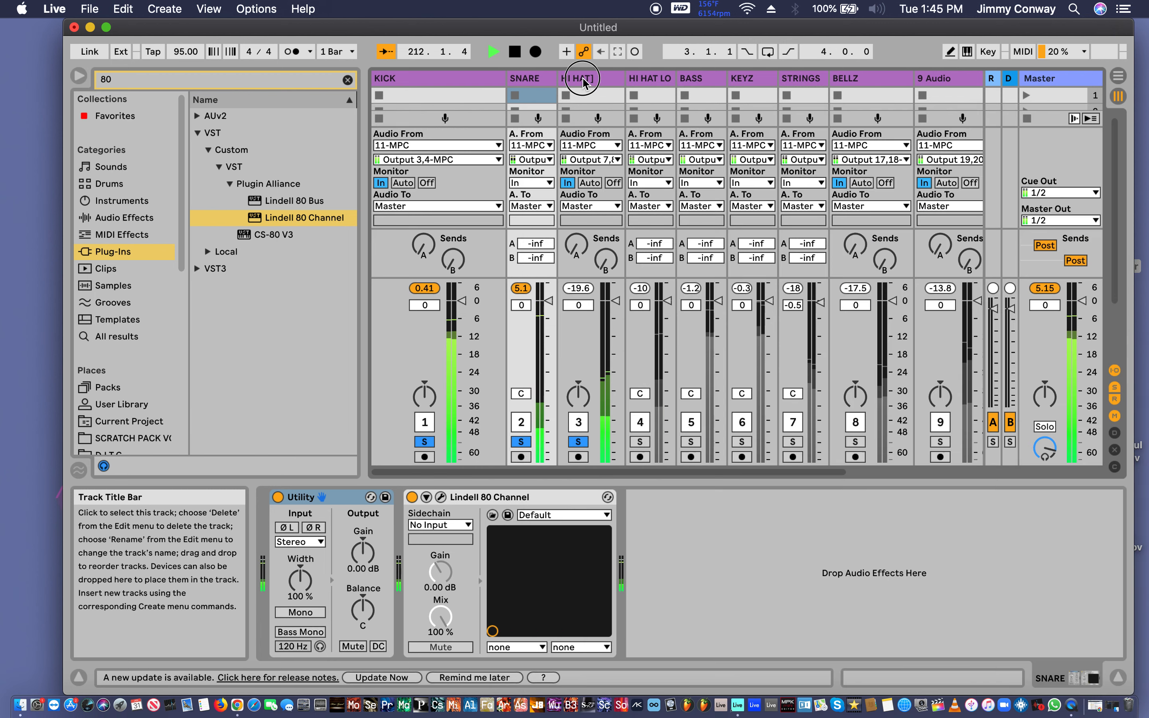
Open the Lindell 80 Channel on HI HAT, engage UNITY, and adjust the preamp gain.
{"action": "left_click", "coordinate": [442, 496]}
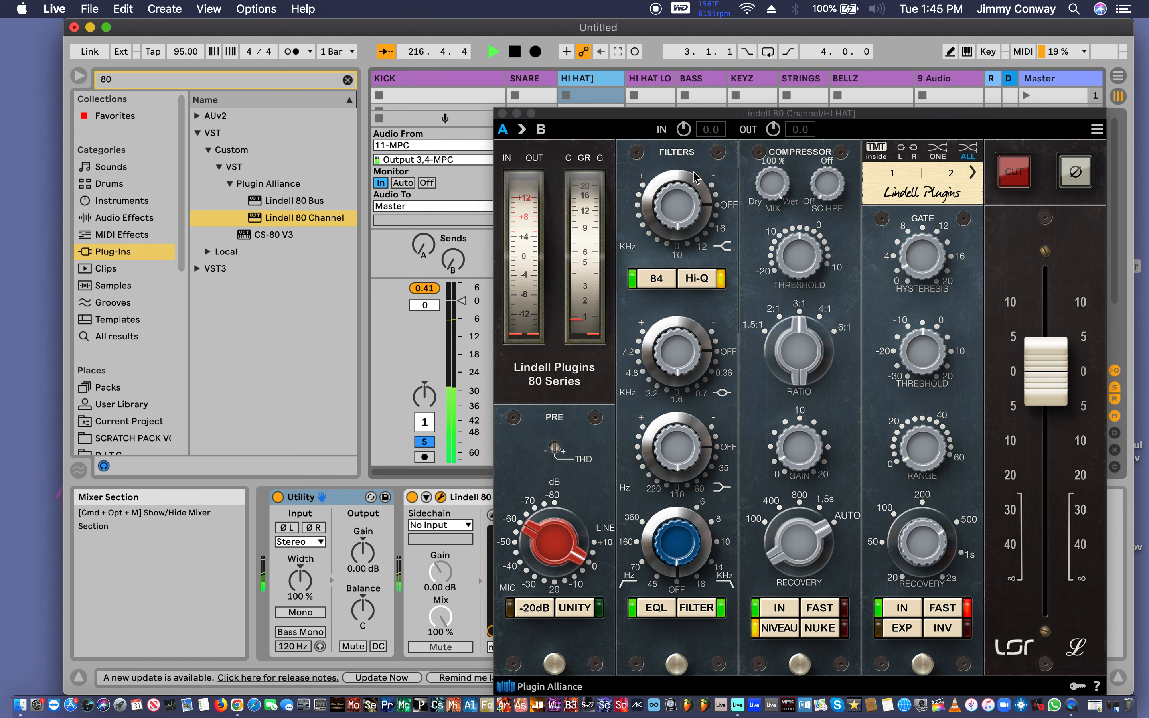
{"action": "left_click", "coordinate": [676, 115]}
{"action": "left_click_drag", "start_coordinate": [857, 280], "coordinate": [675, 100]}
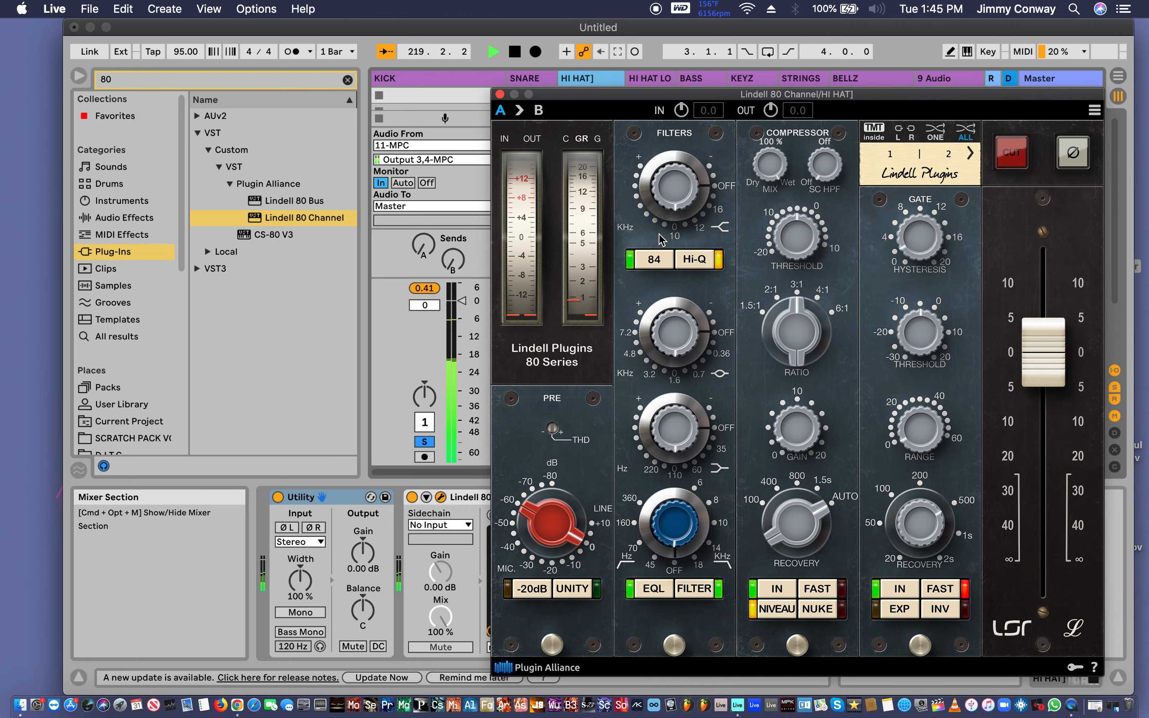
{"action": "mouse_move", "coordinate": [558, 544]}
{"action": "left_mouse_down"}
{"action": "mouse_move", "coordinate": [539, 518]}
{"action": "mouse_move", "coordinate": [540, 529]}
{"action": "left_mouse_up"}
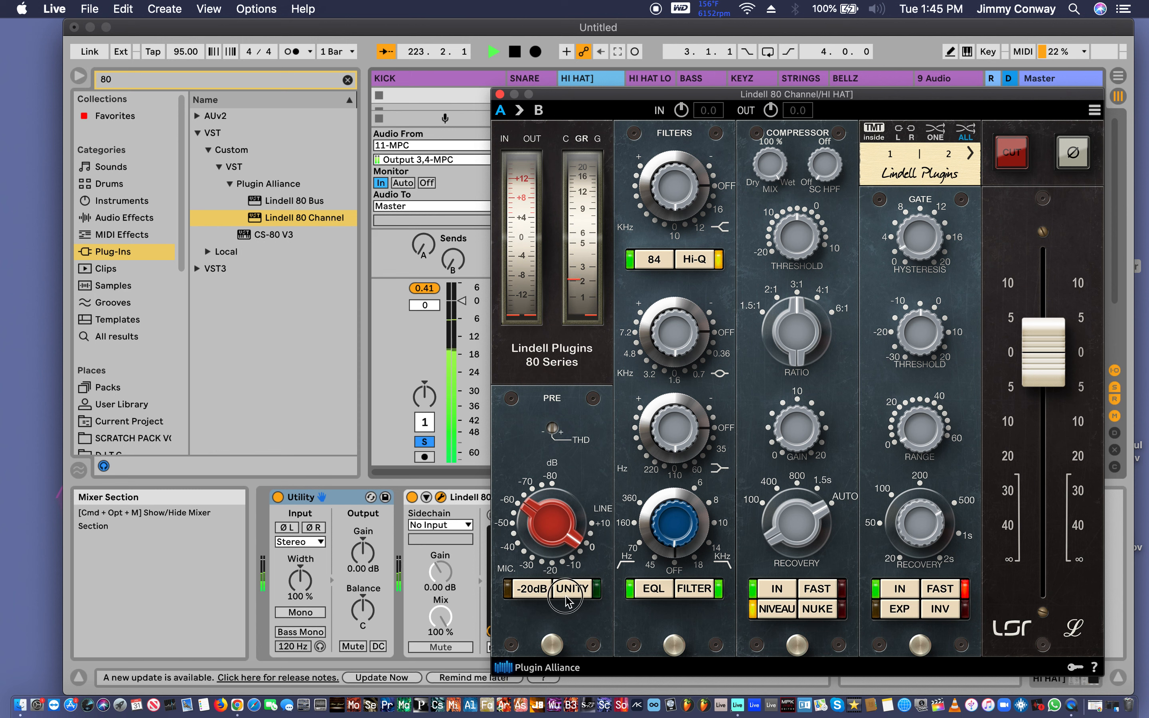
{"action": "mouse_move", "coordinate": [574, 551]}
{"action": "left_mouse_down"}
{"action": "mouse_move", "coordinate": [556, 494]}
{"action": "mouse_move", "coordinate": [558, 534]}
{"action": "left_mouse_up"}
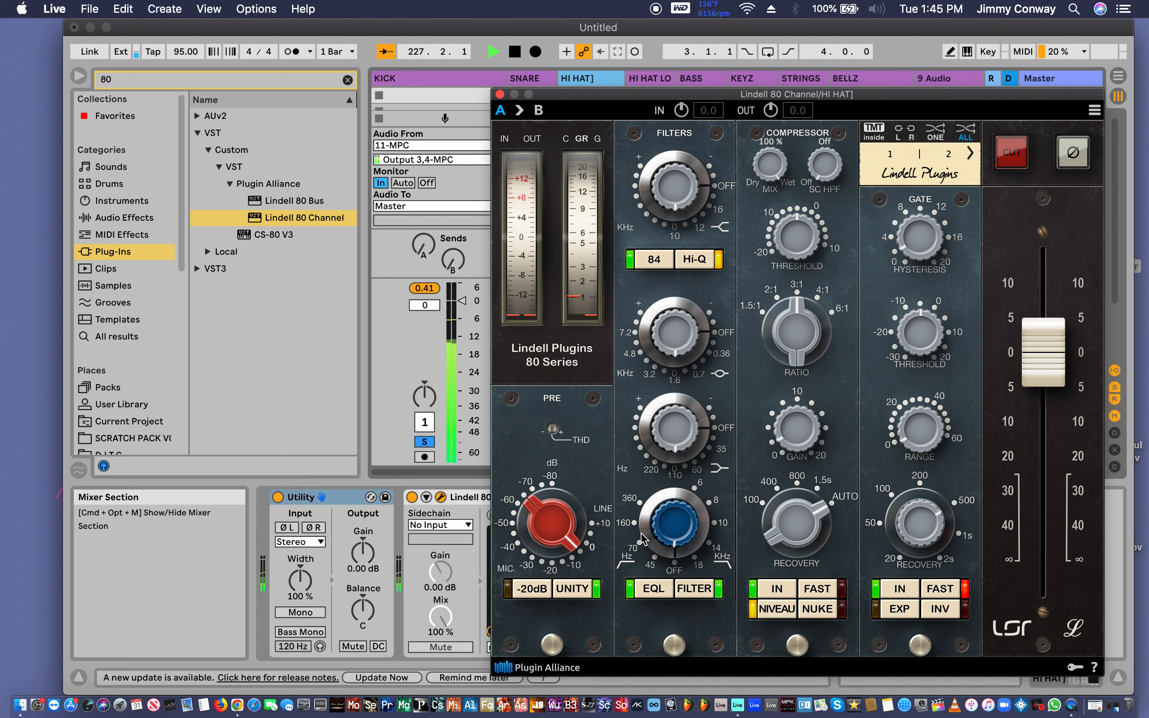
Adjust the HI HAT channel's low-cut filter and low EQ band.
{"action": "left_click_drag", "start_coordinate": [648, 532], "coordinate": [639, 498]}
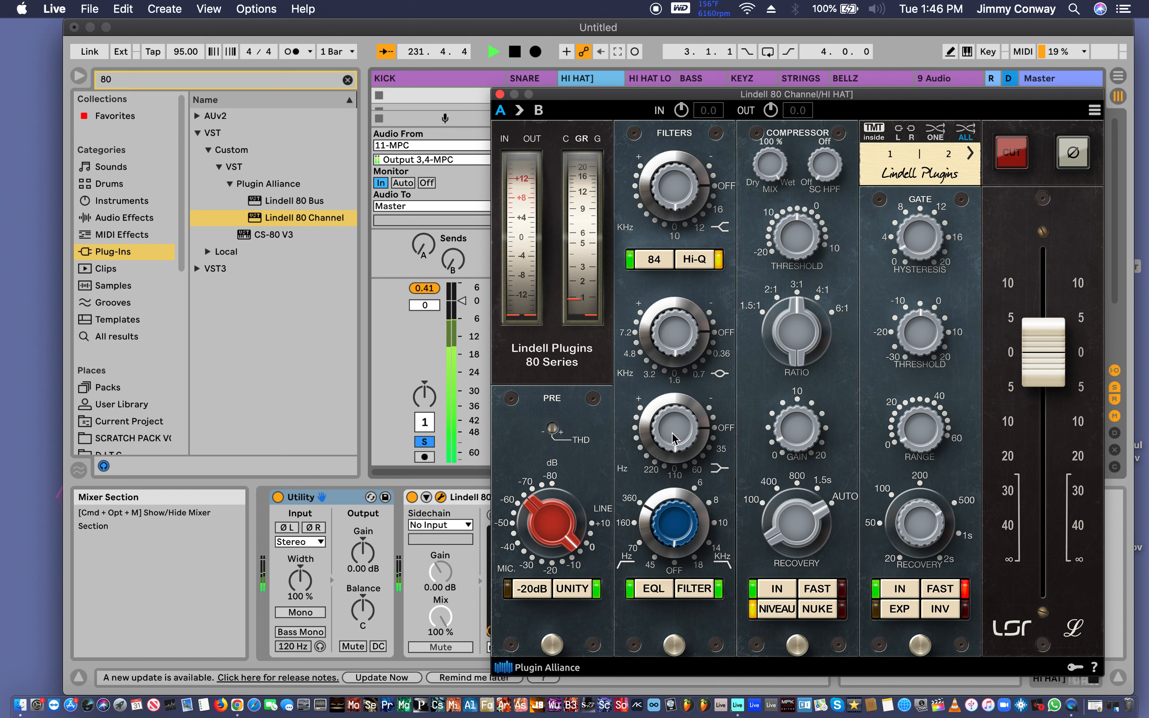
{"action": "left_click_drag", "start_coordinate": [674, 437], "coordinate": [677, 459]}
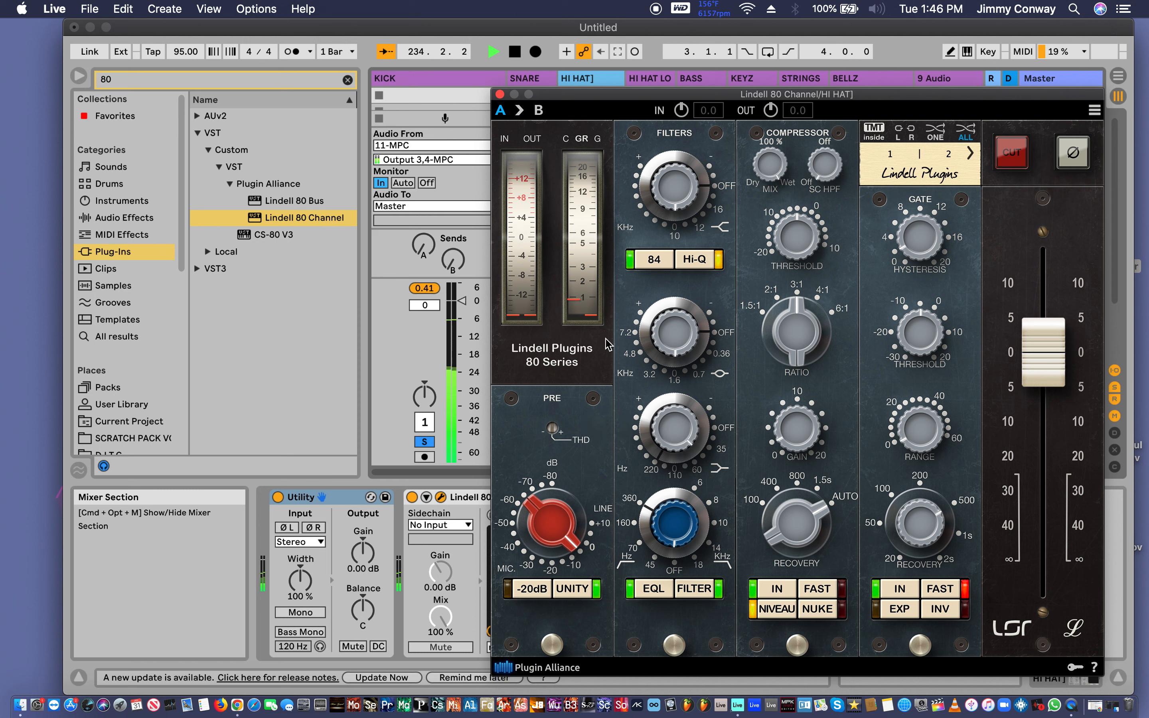
{"action": "left_click_drag", "start_coordinate": [680, 410], "coordinate": [694, 457]}
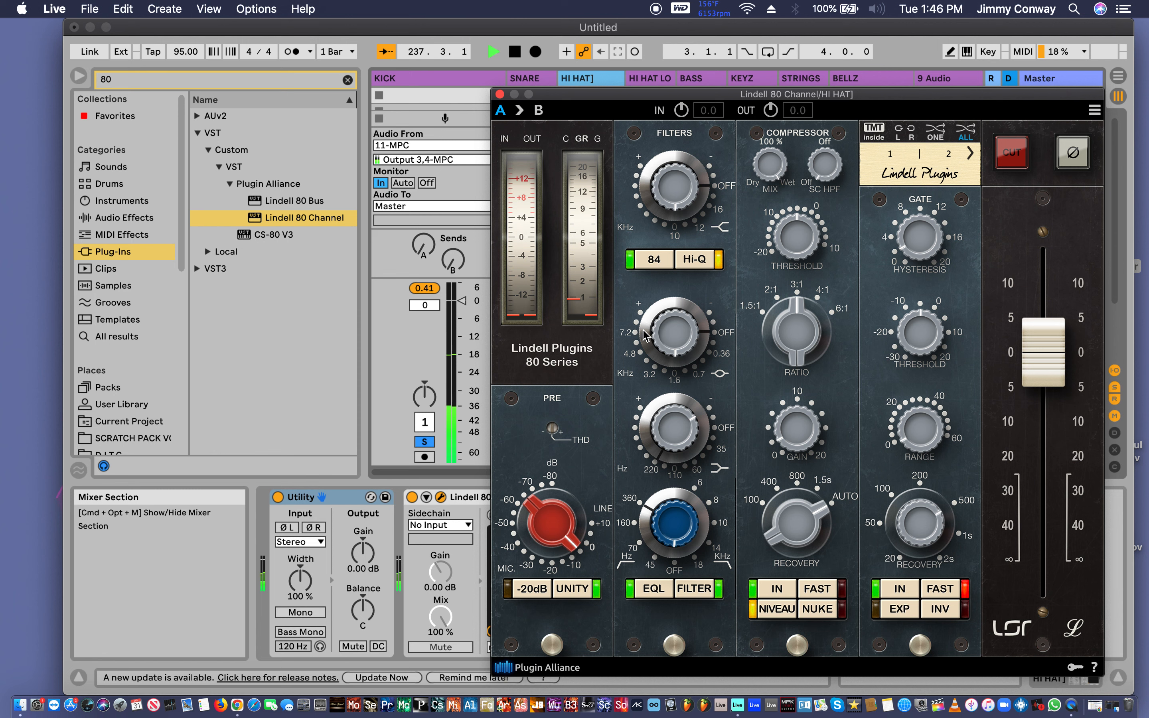
Set the HI HAT's mid EQ band to 7.2 kHz, lower its output fader to about -1.5 dB, and uncover the mixer.
{"action": "left_click_drag", "start_coordinate": [648, 330], "coordinate": [625, 267]}
{"action": "left_click_drag", "start_coordinate": [664, 317], "coordinate": [624, 300]}
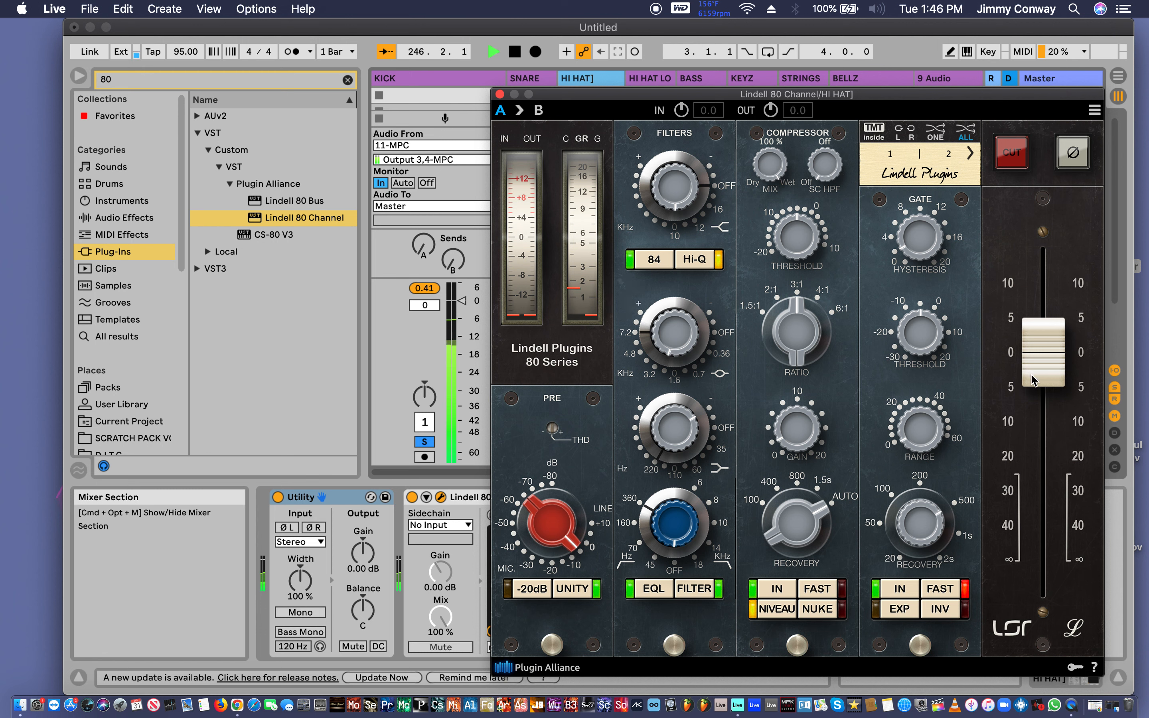
{"action": "left_click_drag", "start_coordinate": [682, 338], "coordinate": [682, 344]}
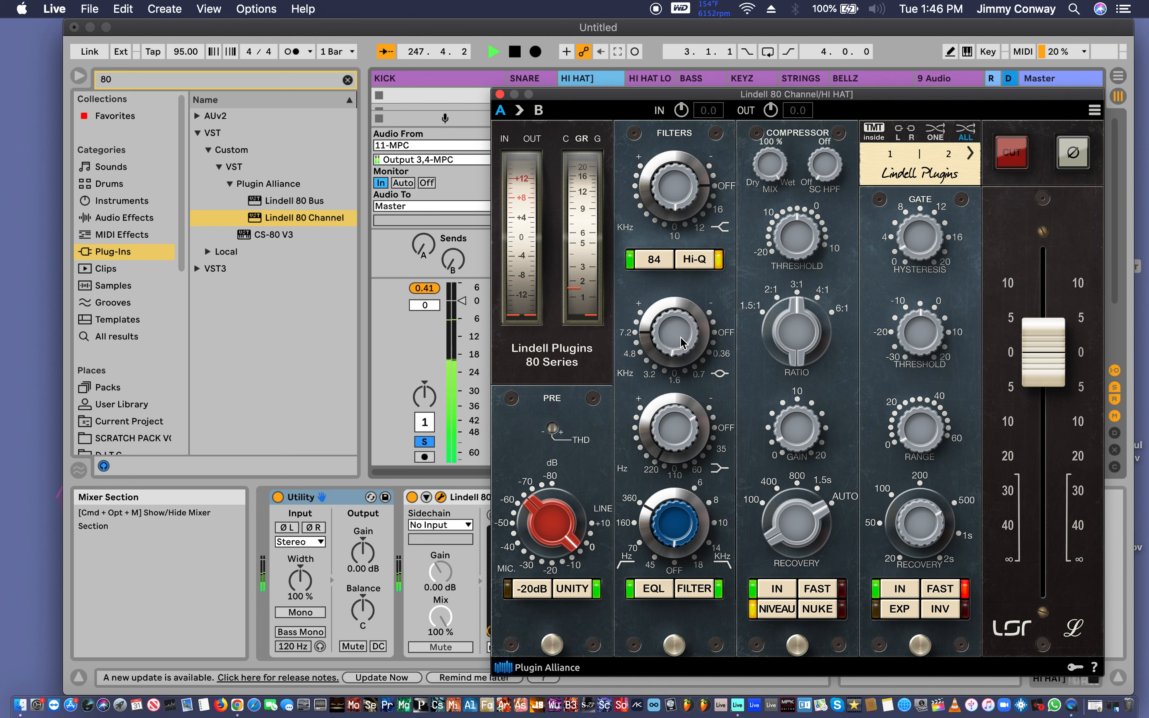
{"action": "left_click_drag", "start_coordinate": [1053, 346], "coordinate": [1055, 352]}
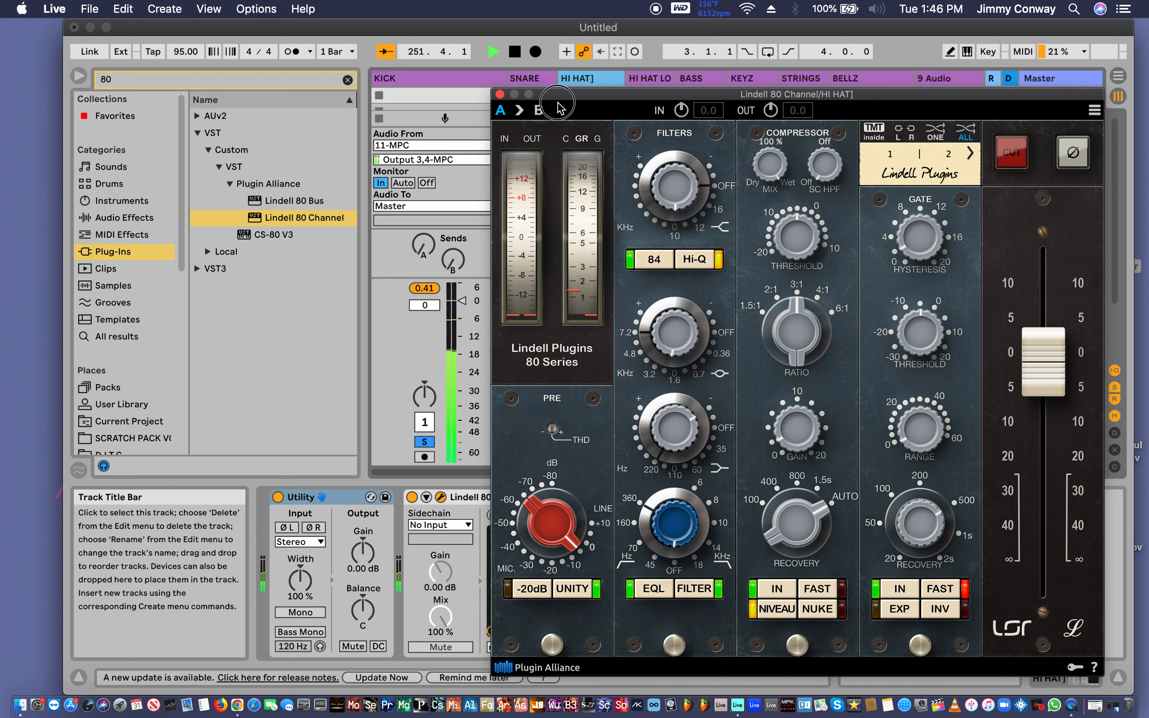
{"action": "left_click_drag", "start_coordinate": [553, 100], "coordinate": [854, 280]}
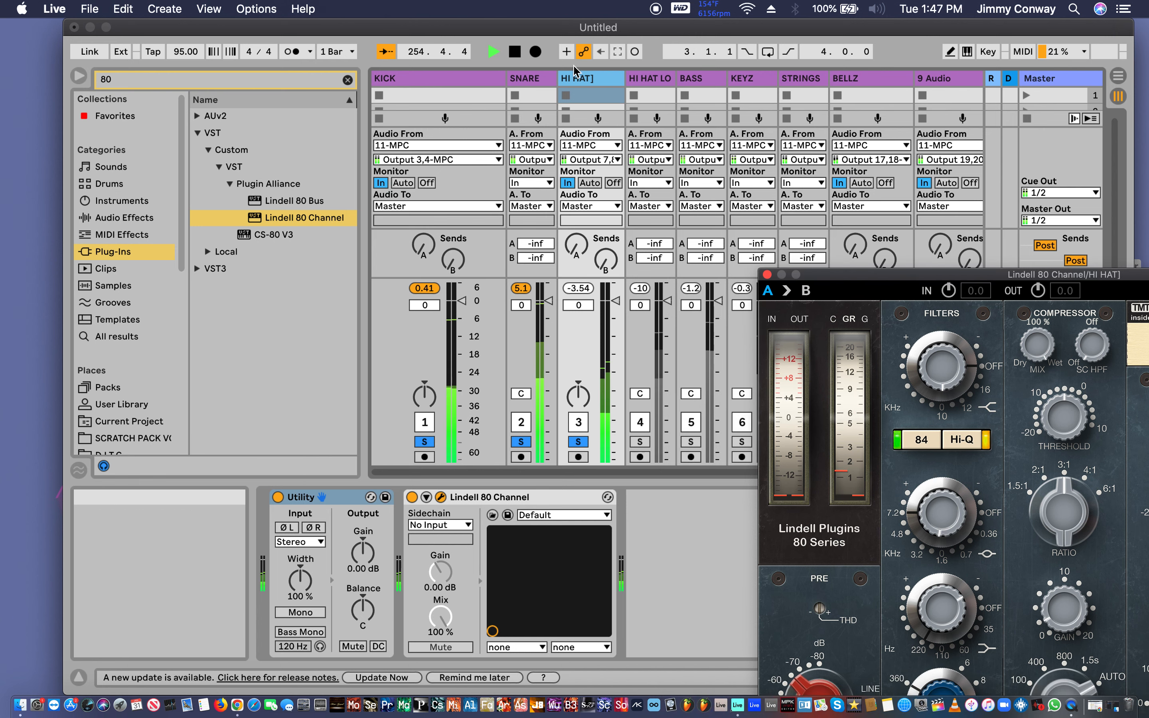
Set the HI HAT track's Utility gain to -4.44 dB.
{"action": "left_click", "coordinate": [362, 551]}
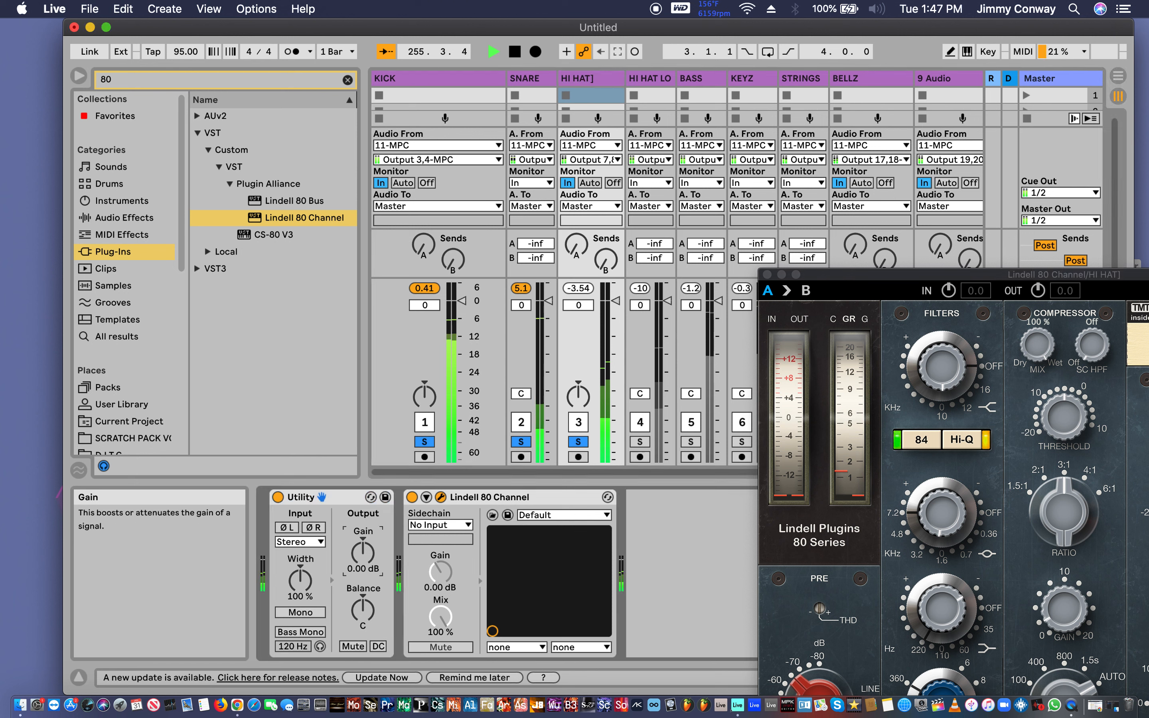
{"action": "left_click_drag", "start_coordinate": [363, 552], "coordinate": [363, 561]}
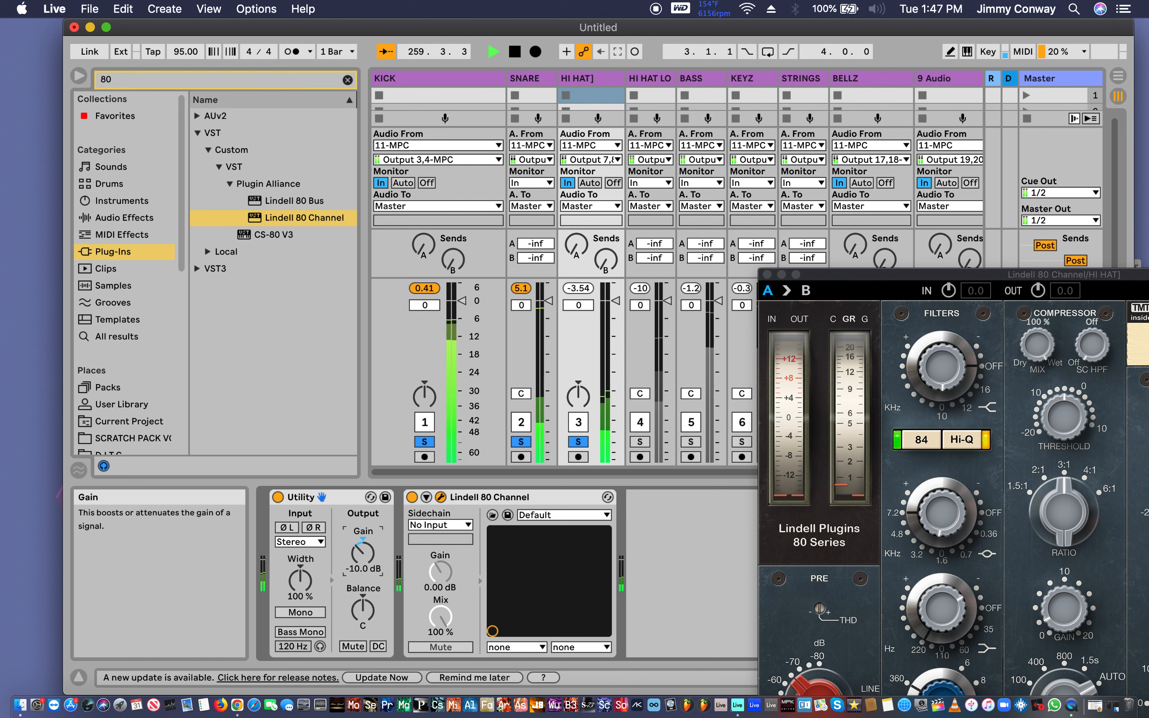
{"action": "left_click_drag", "start_coordinate": [362, 563], "coordinate": [363, 562]}
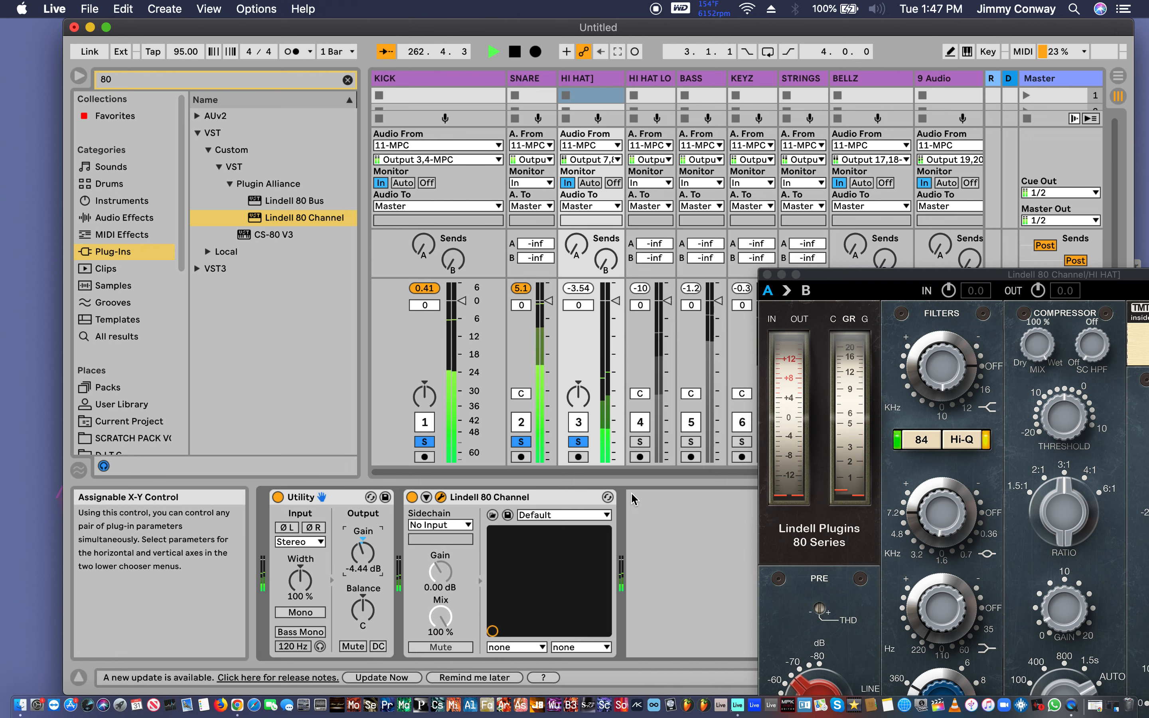
Solo and select the HI HAT LOOP track, open its Lindell 80 Channel, and adjust the preamp gain.
{"action": "left_click", "coordinate": [639, 442]}
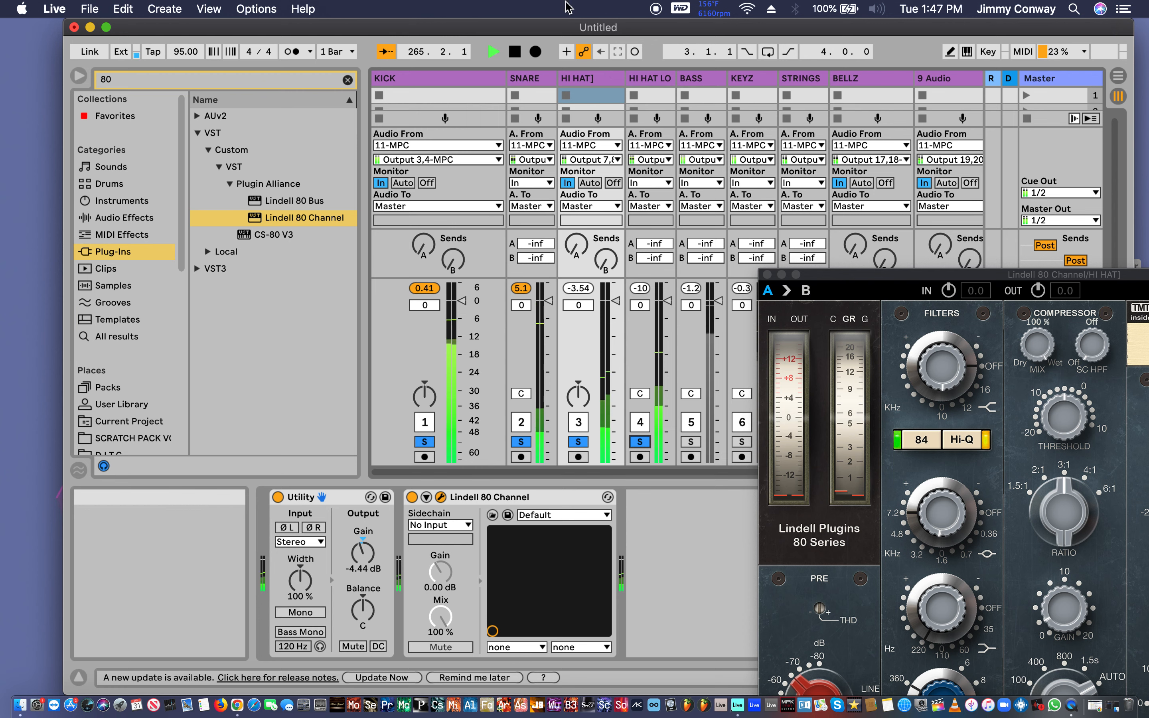
{"action": "left_click", "coordinate": [651, 80]}
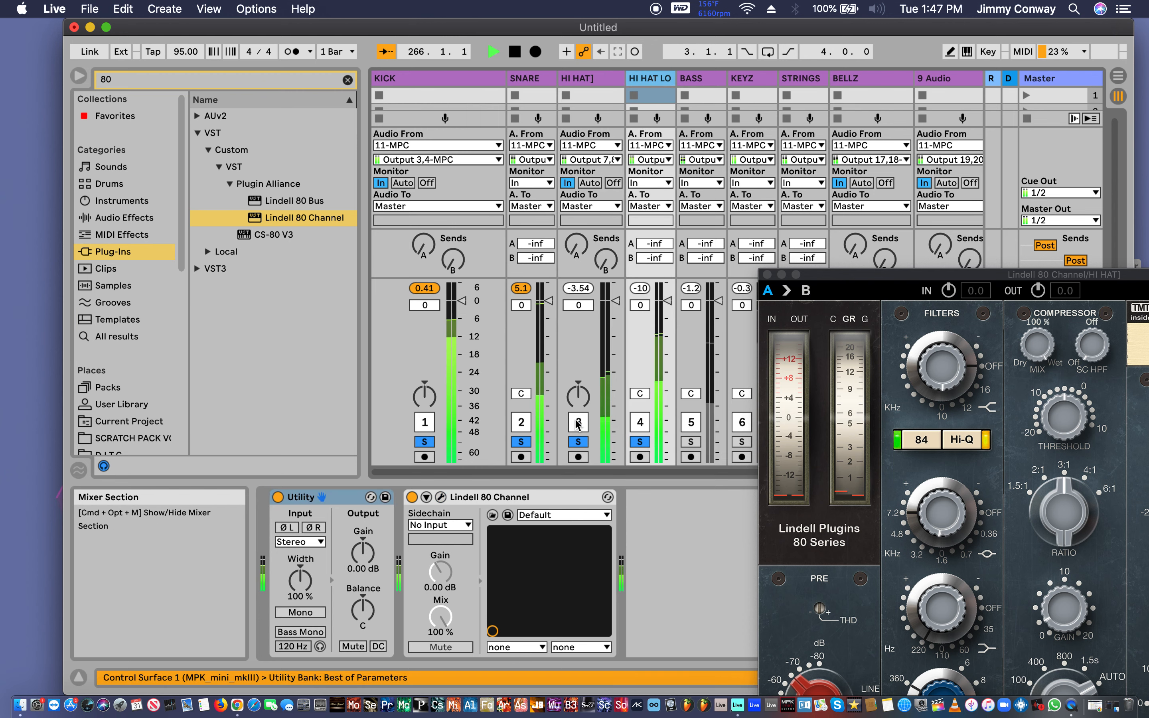
{"action": "left_click", "coordinate": [441, 499]}
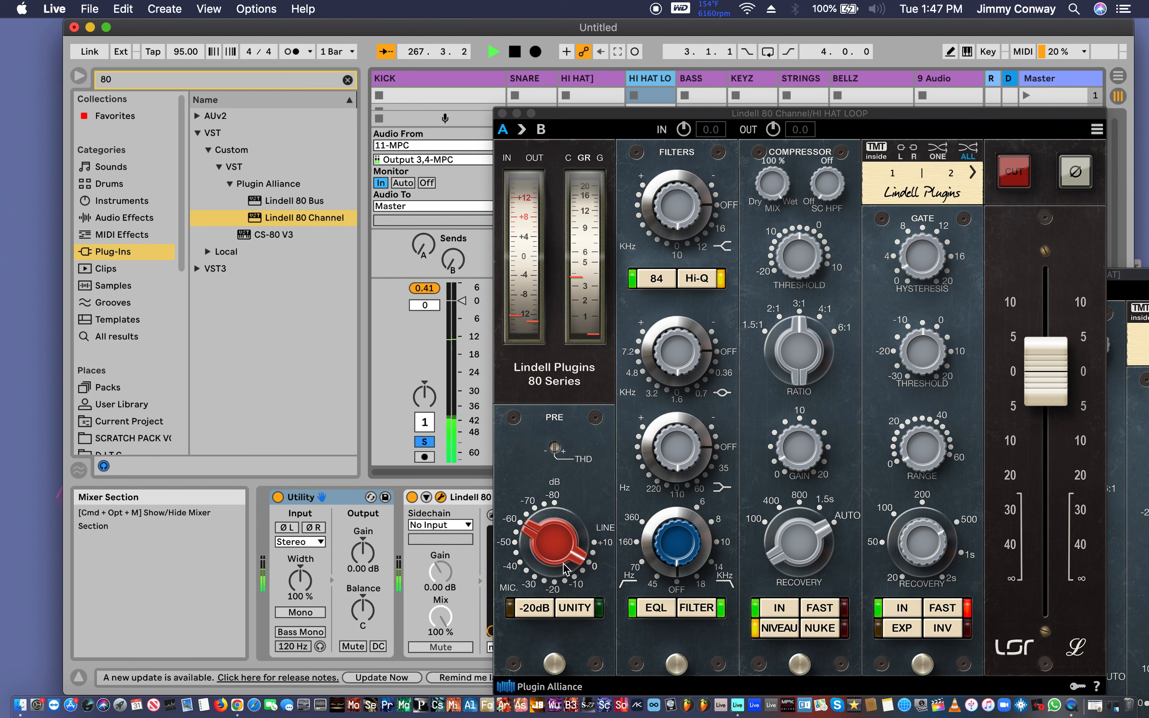
{"action": "left_click_drag", "start_coordinate": [536, 541], "coordinate": [536, 529]}
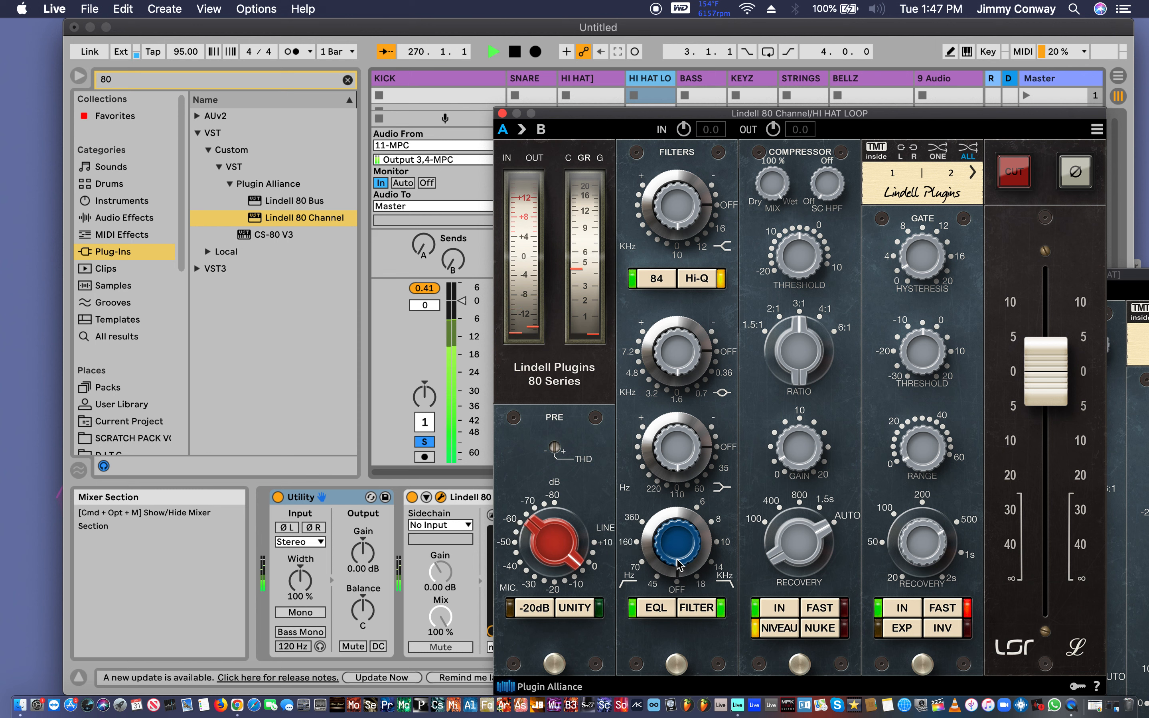
Adjust the HI HAT LOOP channel's low-cut filter and its high, mid and low EQ bands.
{"action": "left_click_drag", "start_coordinate": [653, 554], "coordinate": [627, 513]}
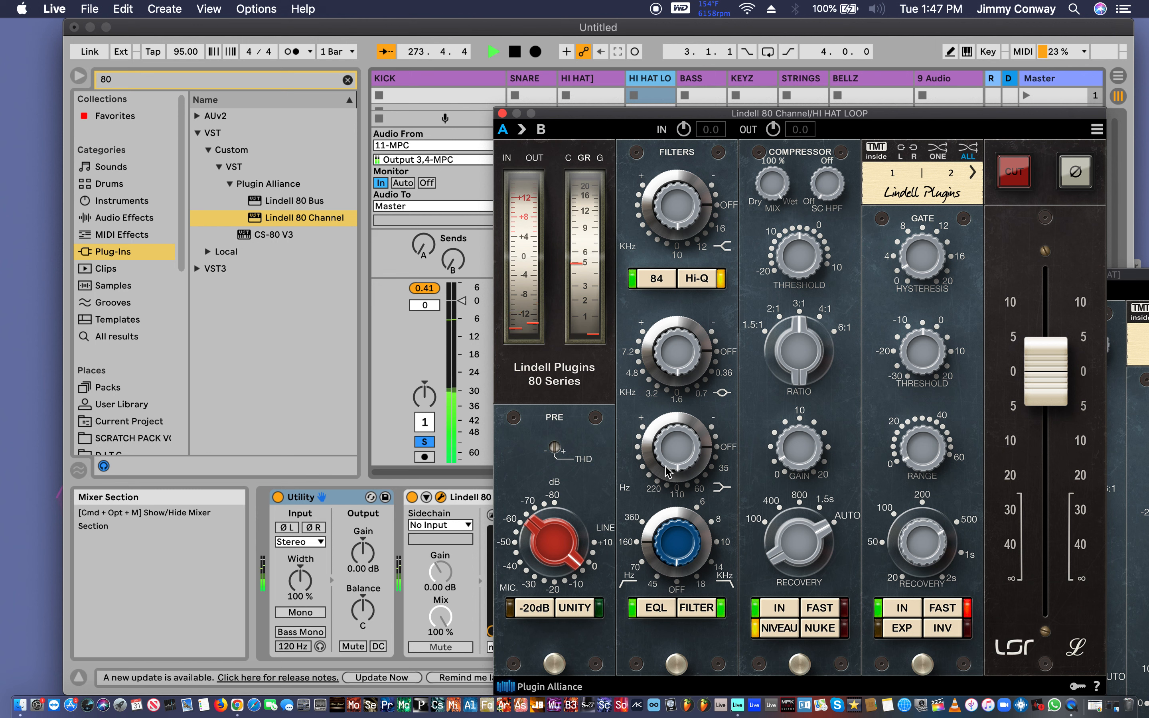
{"action": "left_click", "coordinate": [641, 359]}
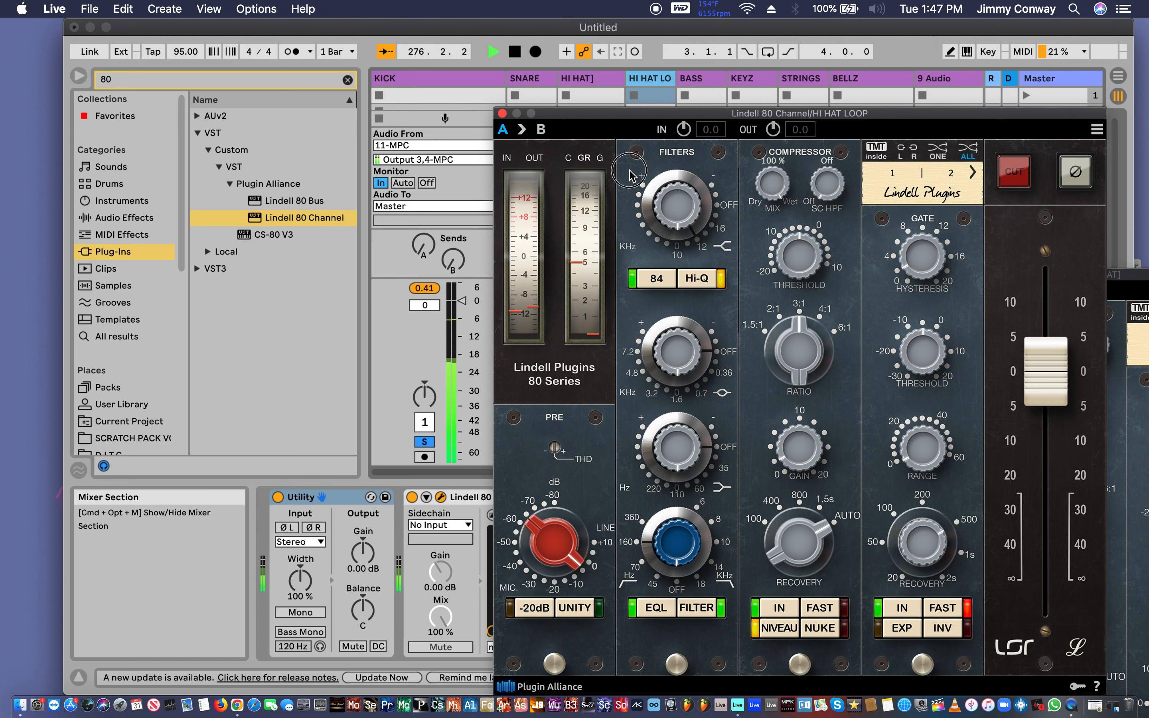
{"action": "left_click", "coordinate": [627, 155]}
{"action": "left_click_drag", "start_coordinate": [628, 152], "coordinate": [628, 175]}
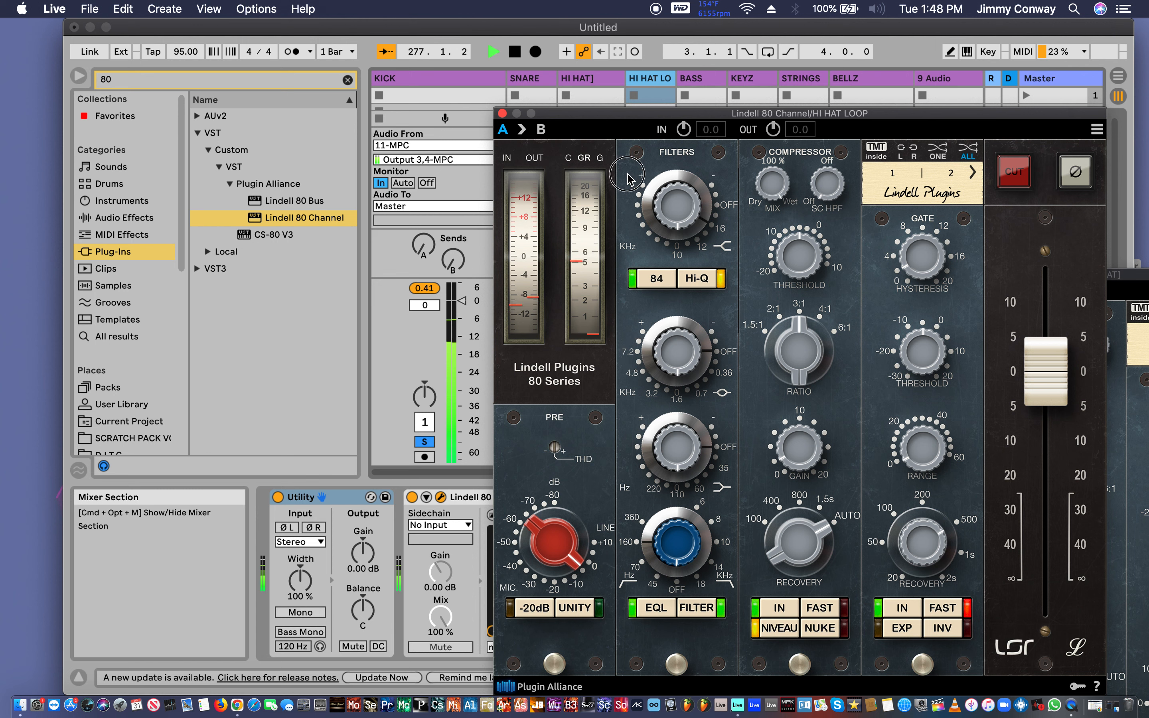
{"action": "left_click", "coordinate": [672, 218]}
{"action": "left_click_drag", "start_coordinate": [672, 219], "coordinate": [669, 212]}
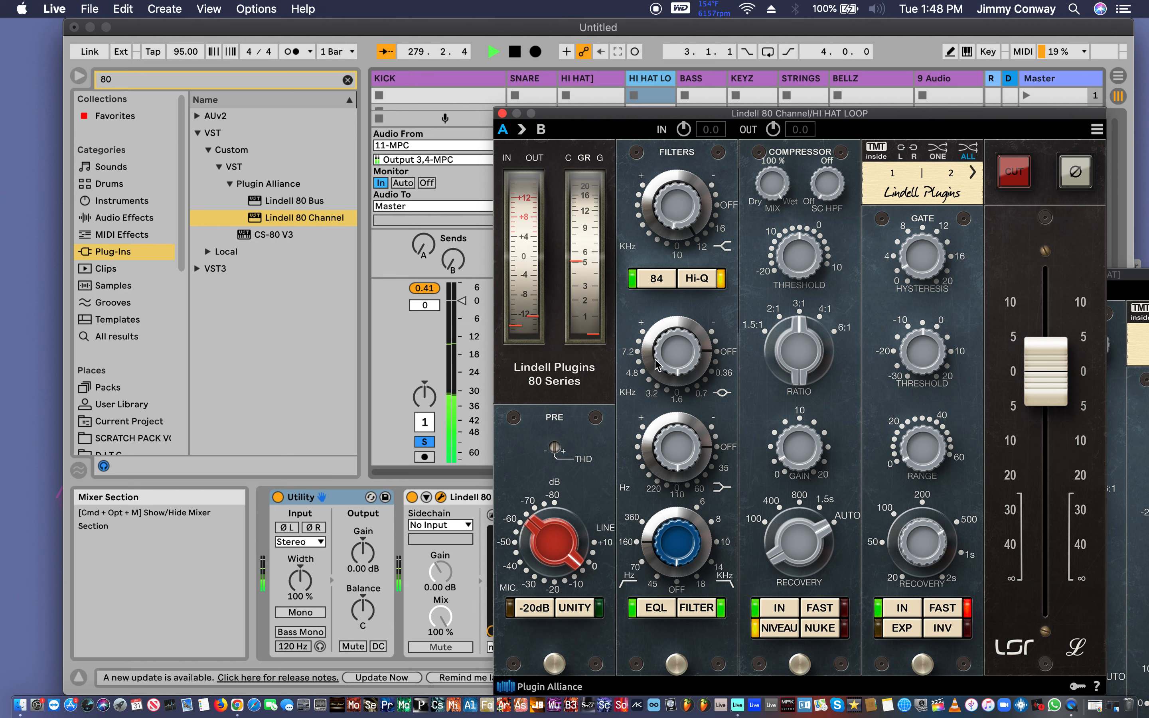
{"action": "left_click", "coordinate": [645, 288]}
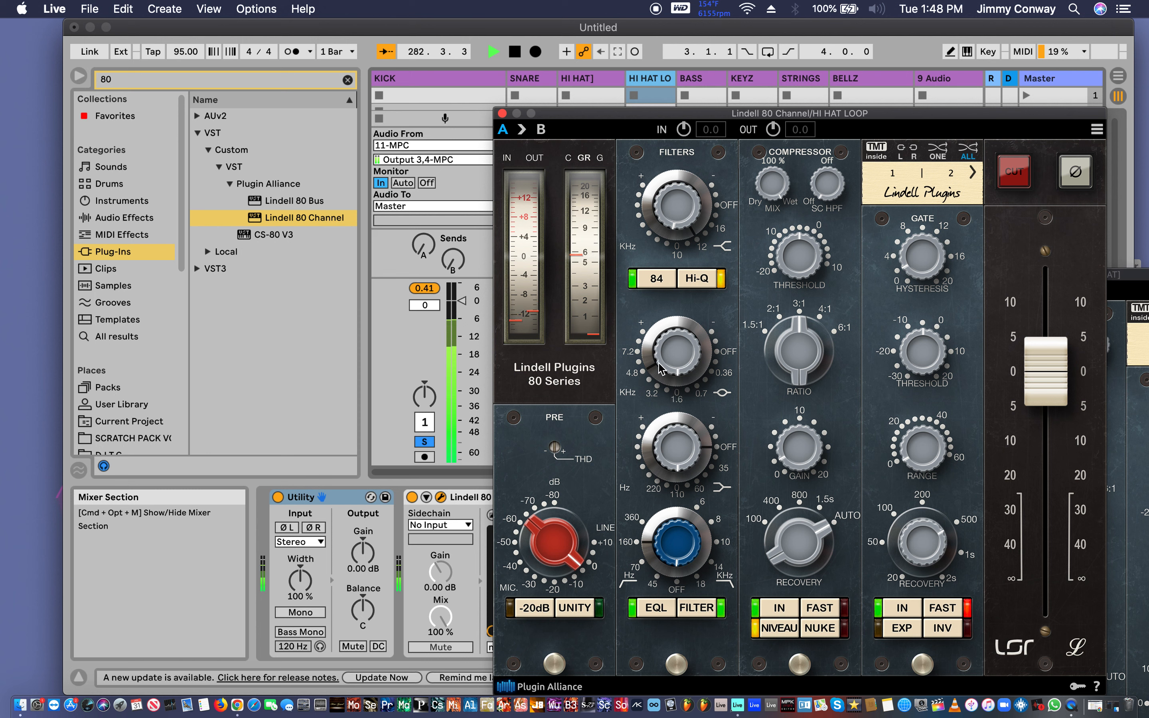
{"action": "left_click_drag", "start_coordinate": [663, 446], "coordinate": [667, 461]}
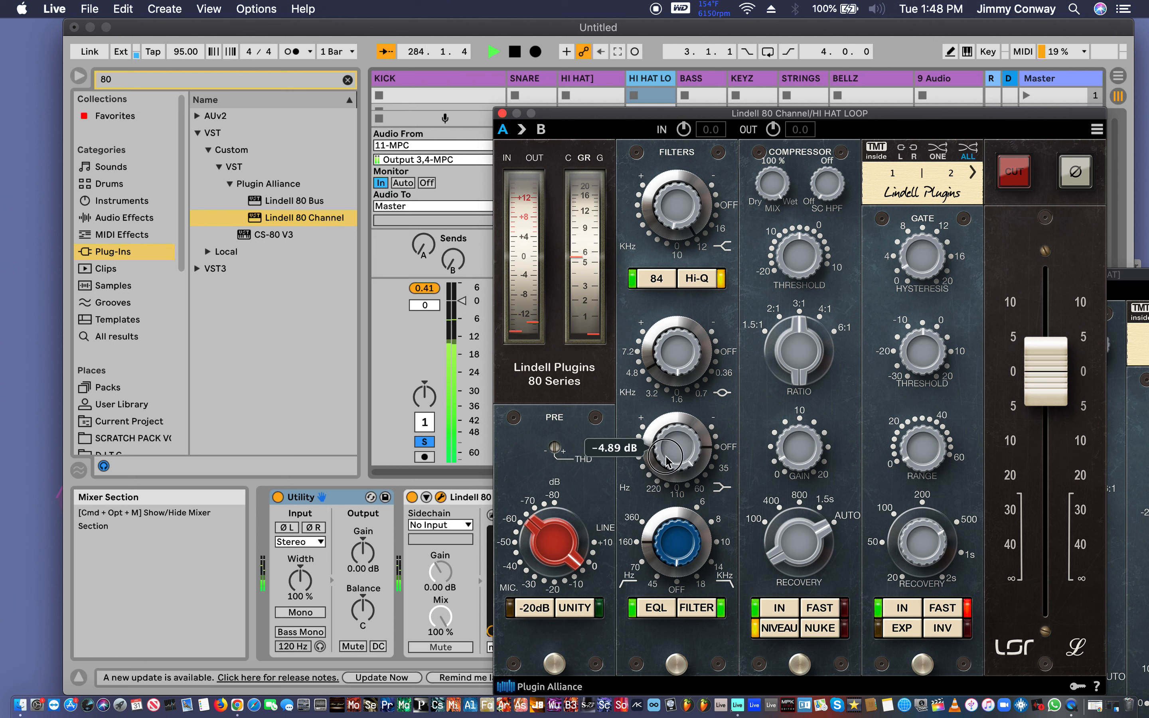
{"action": "left_click_drag", "start_coordinate": [667, 461], "coordinate": [666, 455]}
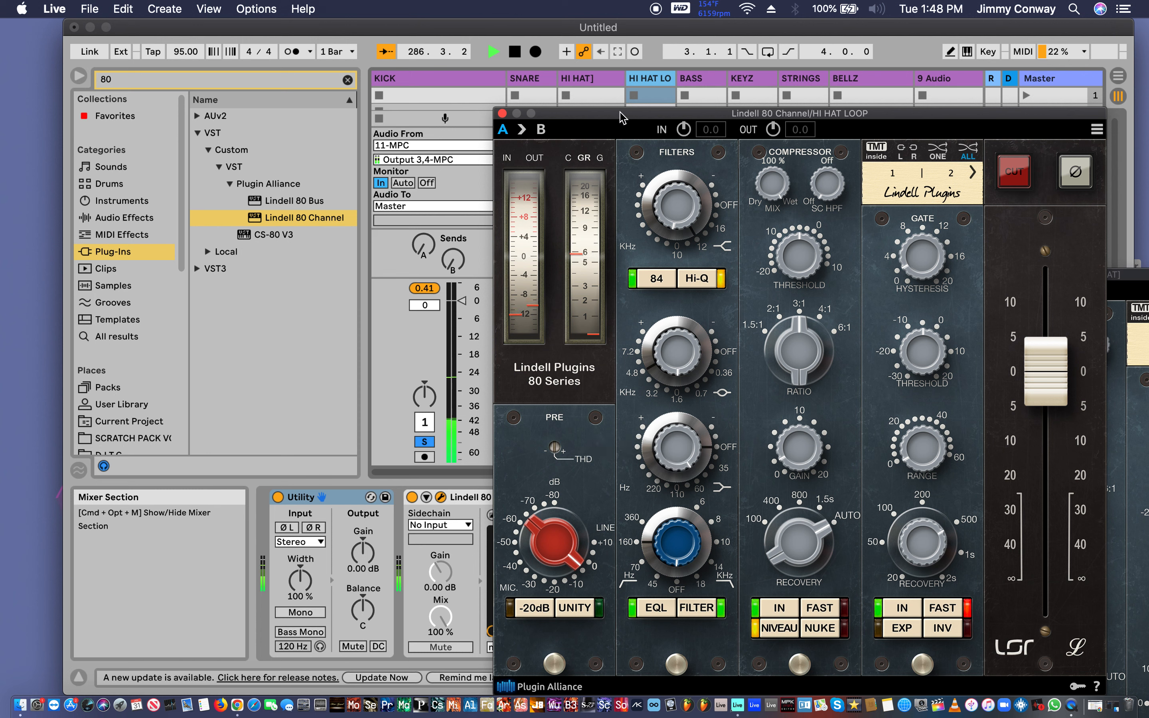
Uncover the mixer, widen the HI HAT LOOP track, and pan HI HAT to the left and HI HAT LOOP to the right.
{"action": "left_click_drag", "start_coordinate": [616, 119], "coordinate": [887, 104]}
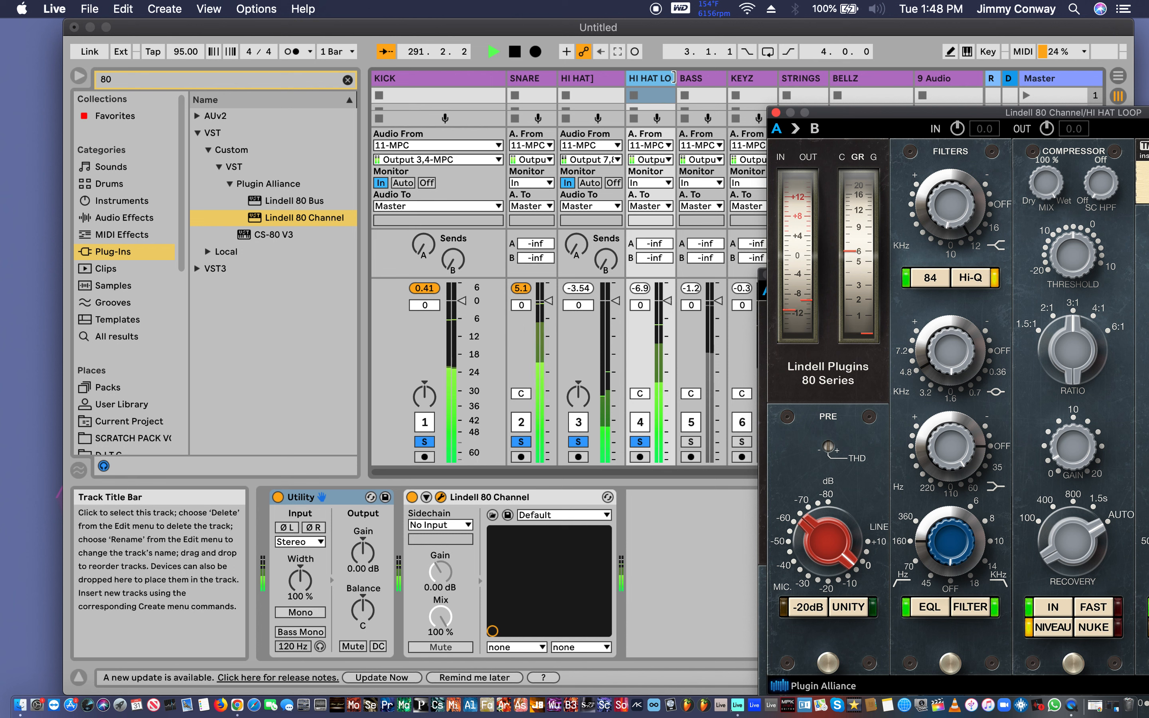
{"action": "left_click_drag", "start_coordinate": [675, 78], "coordinate": [704, 88]}
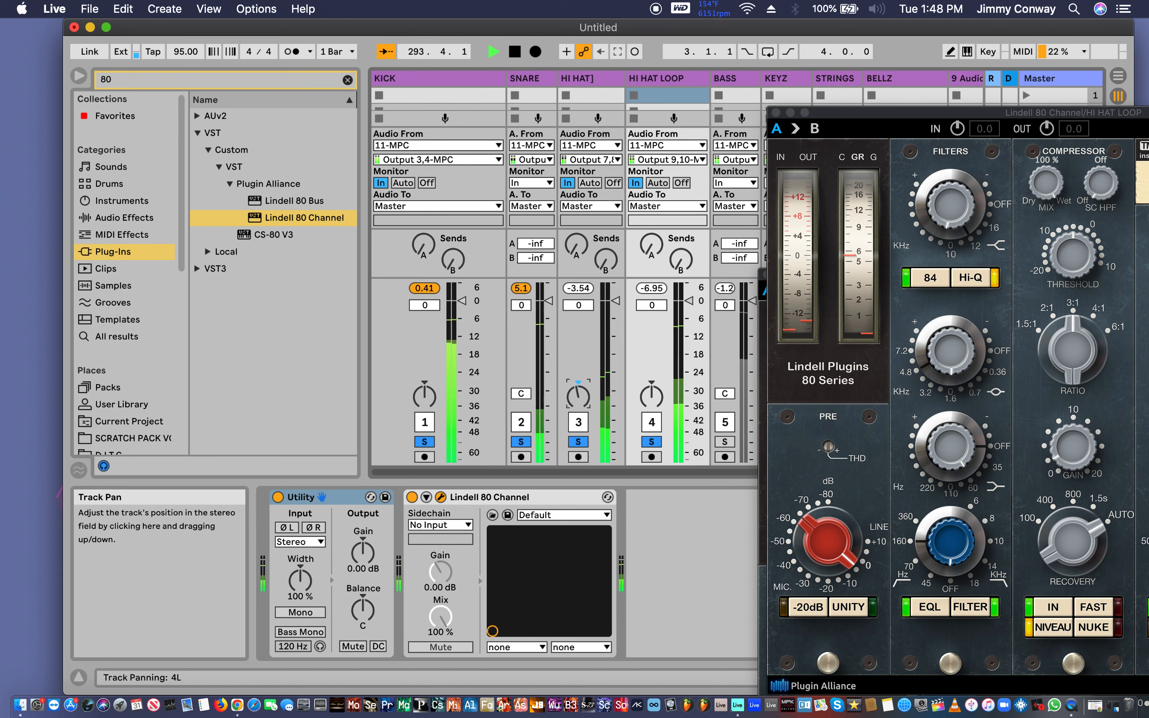
{"action": "left_click_drag", "start_coordinate": [578, 396], "coordinate": [578, 399]}
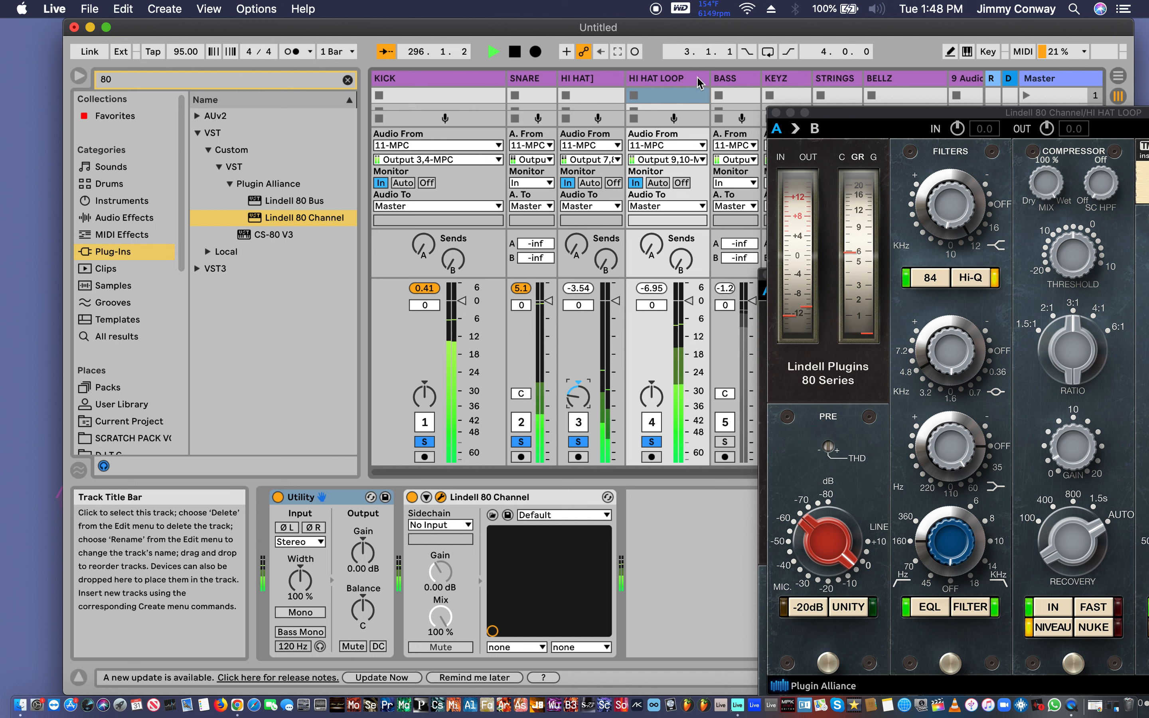
{"action": "left_click_drag", "start_coordinate": [651, 396], "coordinate": [651, 371]}
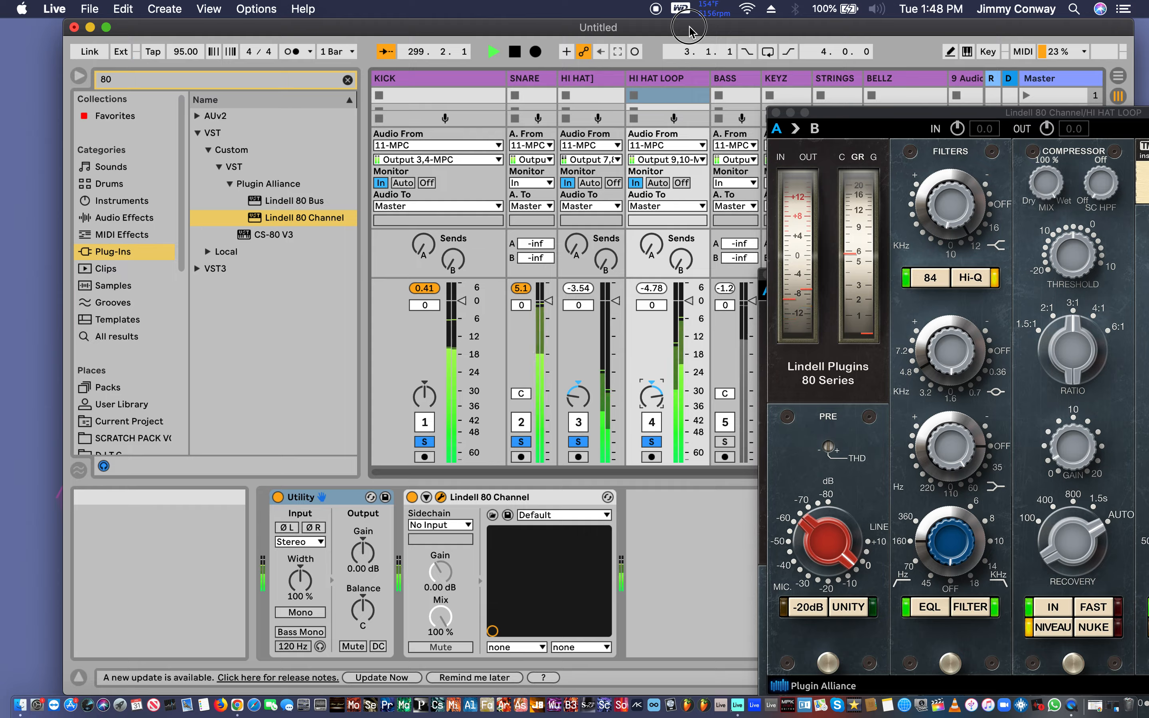
Add BASS to the soloed tracks, close the HI HAT LOOP plug-in, and select the BASS track.
{"action": "left_click_drag", "start_coordinate": [690, 33], "coordinate": [557, 22]}
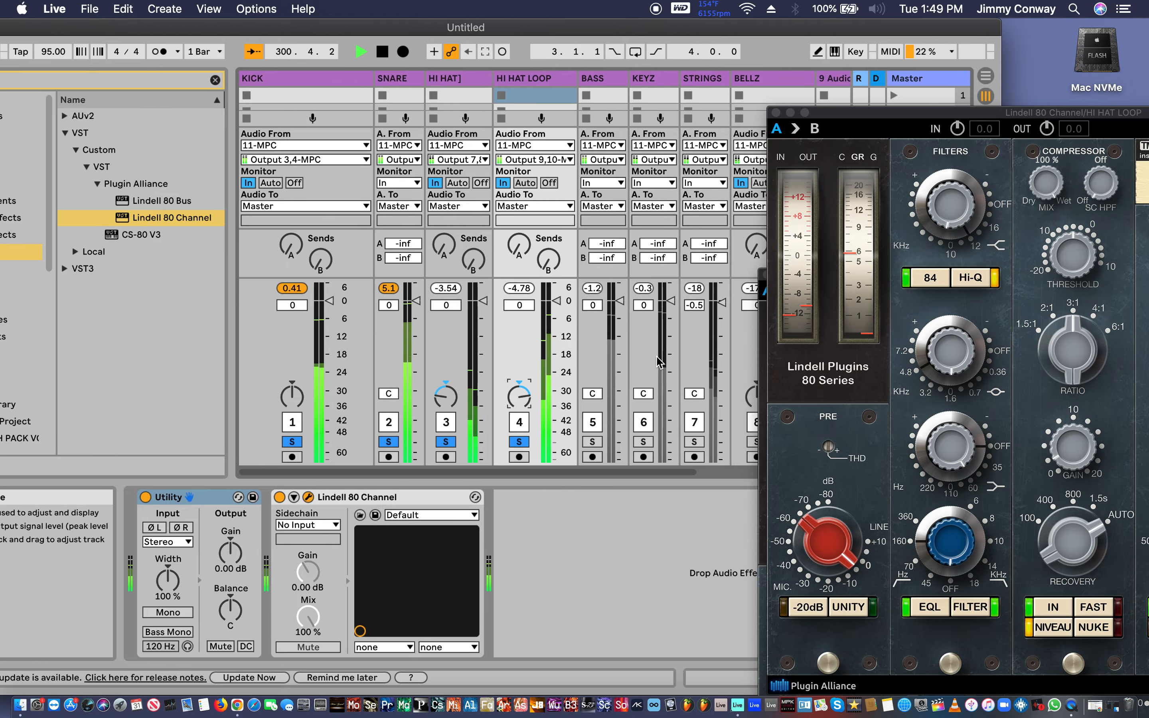
{"action": "left_click", "coordinate": [594, 442]}
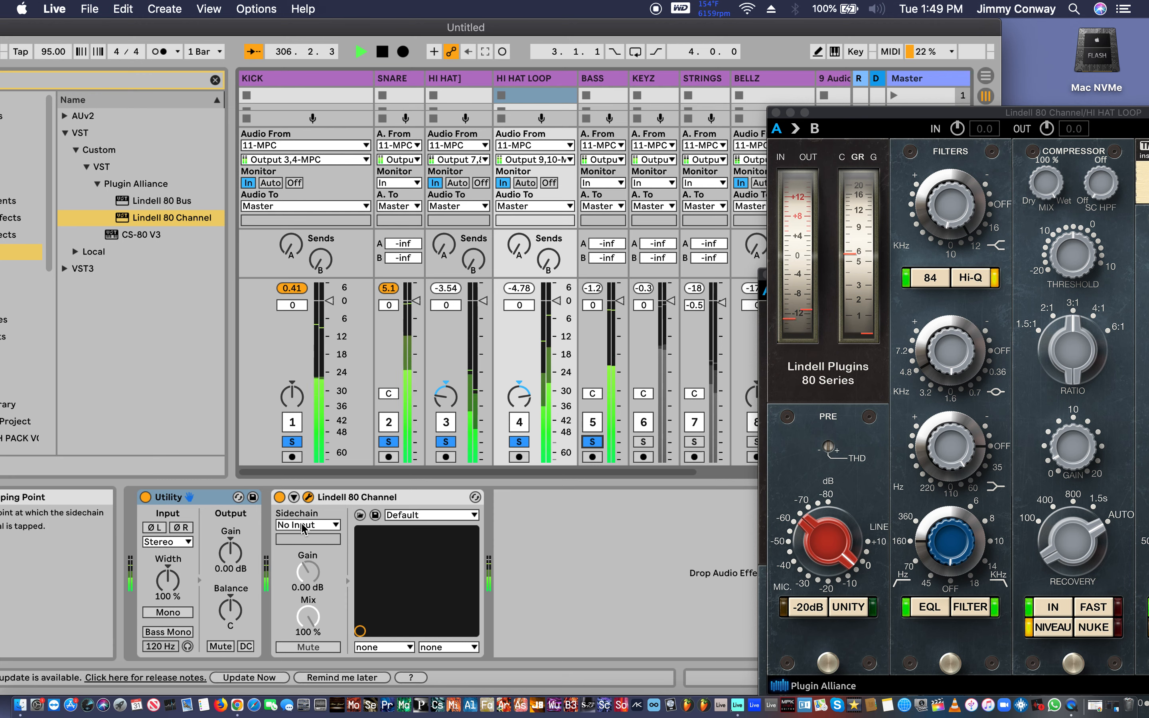
{"action": "left_click", "coordinate": [309, 496]}
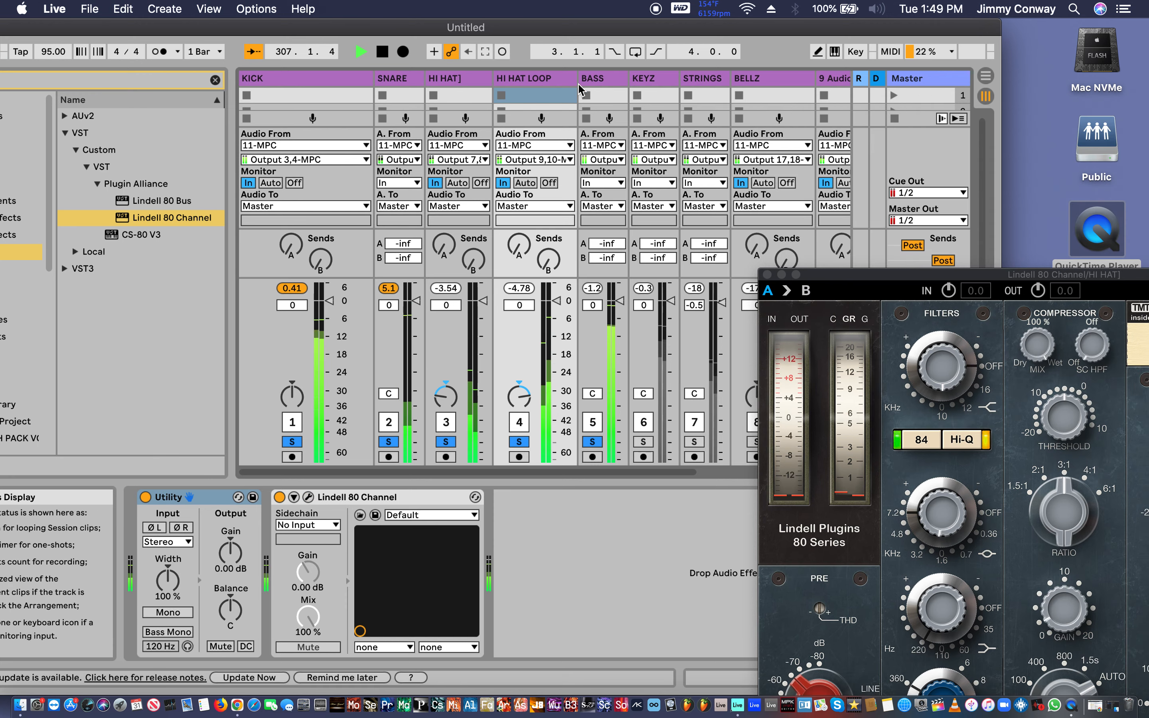
{"action": "left_click", "coordinate": [597, 85]}
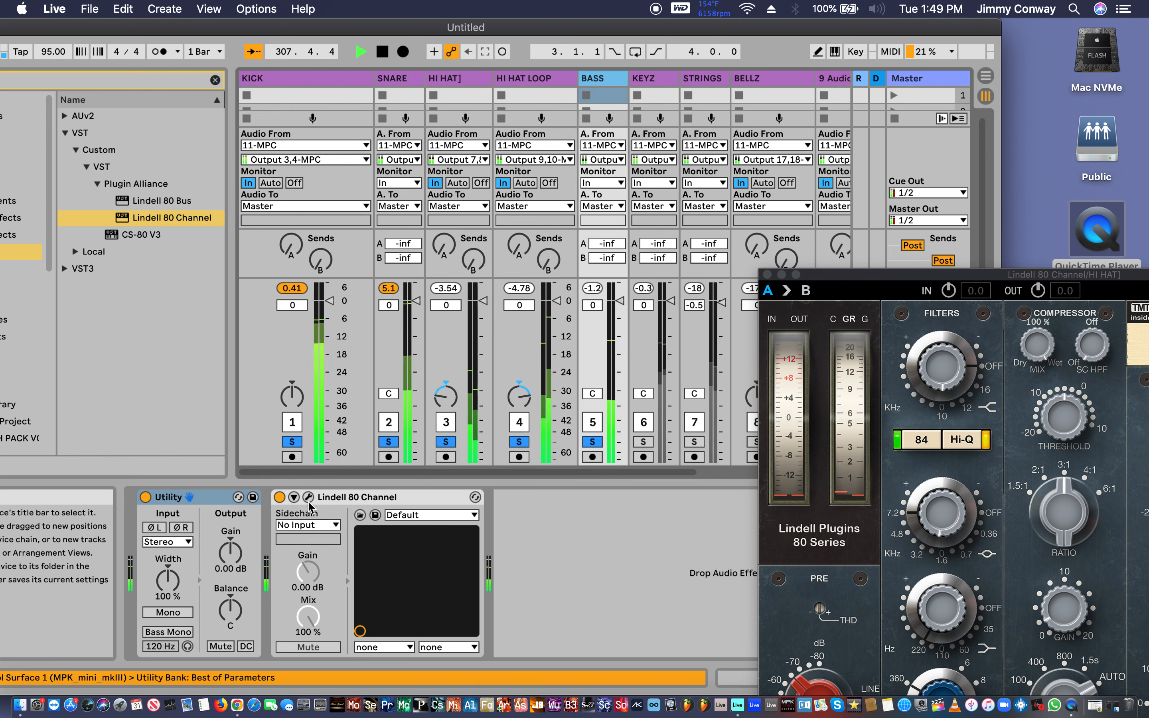
Set the BASS track's Utility gain to -11.1 dB and widen the track in the mixer.
{"action": "left_click", "coordinate": [229, 553]}
{"action": "left_click_drag", "start_coordinate": [229, 554], "coordinate": [229, 564]}
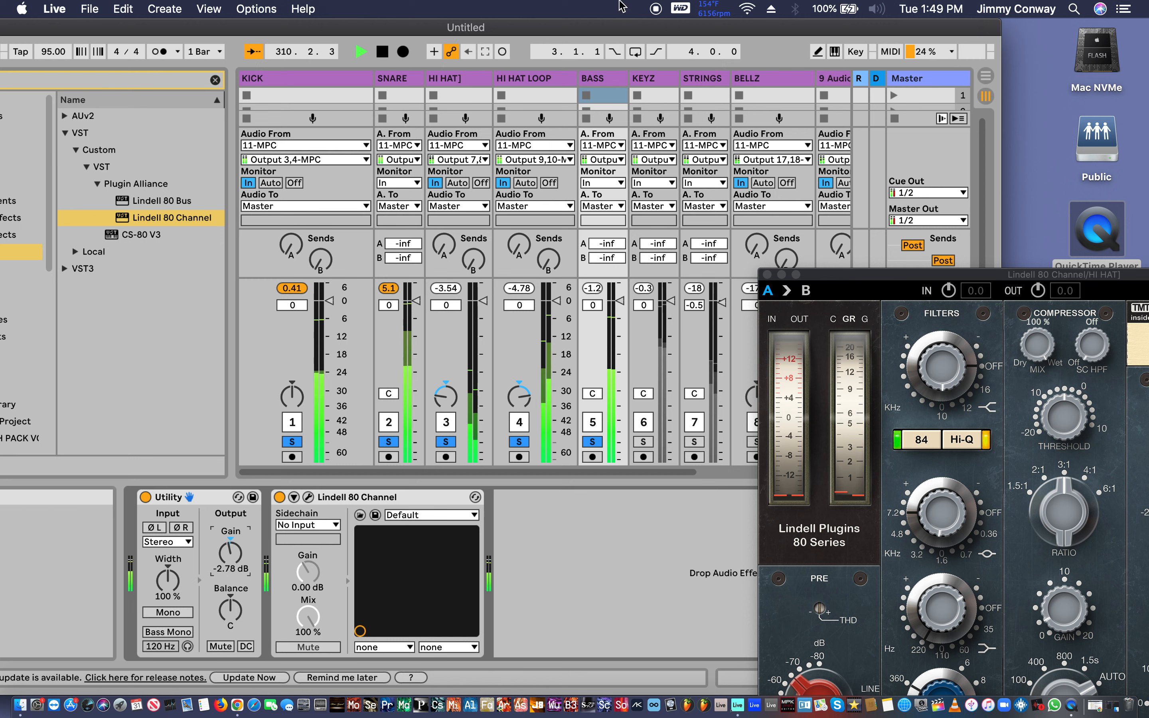
{"action": "left_click_drag", "start_coordinate": [626, 78], "coordinate": [679, 78]}
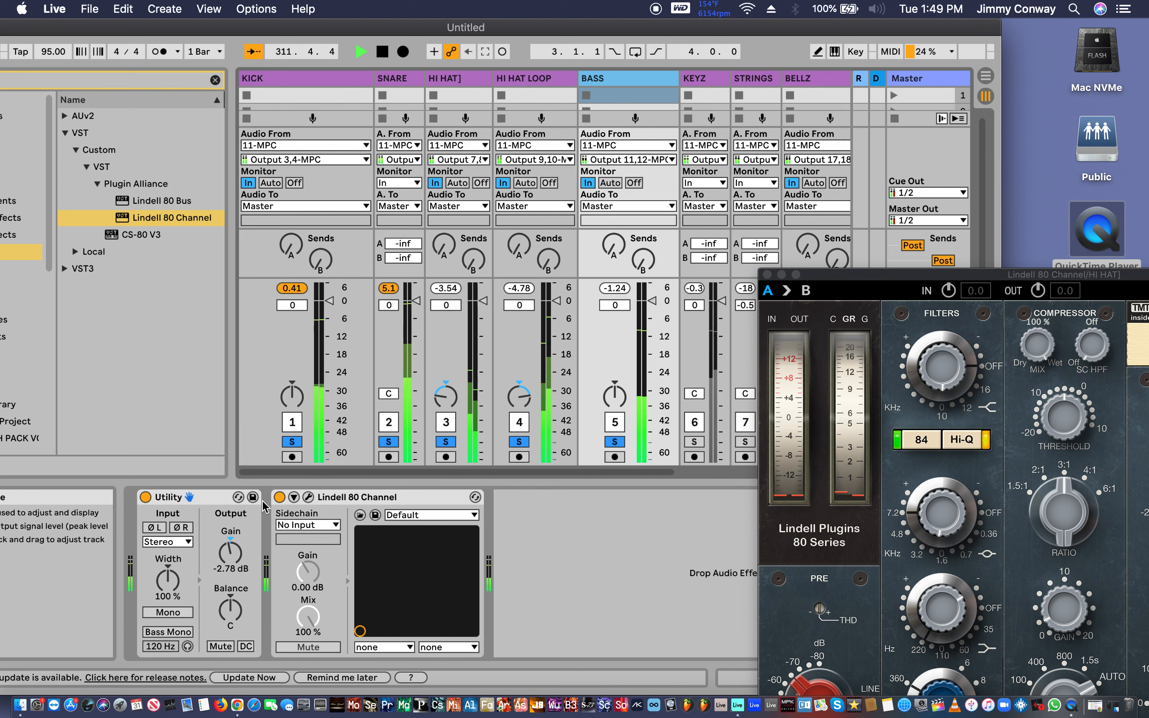
{"action": "mouse_move", "coordinate": [220, 539]}
{"action": "left_mouse_down"}
{"action": "mouse_move", "coordinate": [220, 566]}
{"action": "mouse_move", "coordinate": [230, 544]}
{"action": "left_mouse_up"}
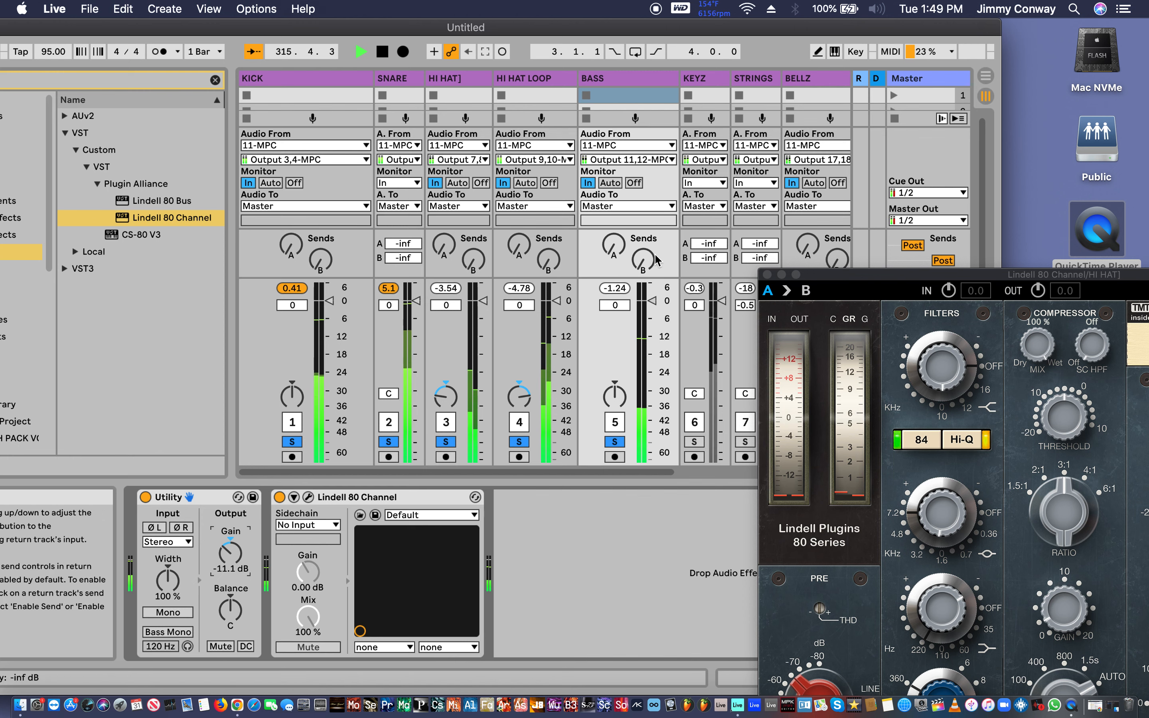
Bring the open HI HAT Lindell 80 Channel fully into view, readjust its preamp gain, and disengage UNITY.
{"action": "left_click_drag", "start_coordinate": [872, 278], "coordinate": [664, 119]}
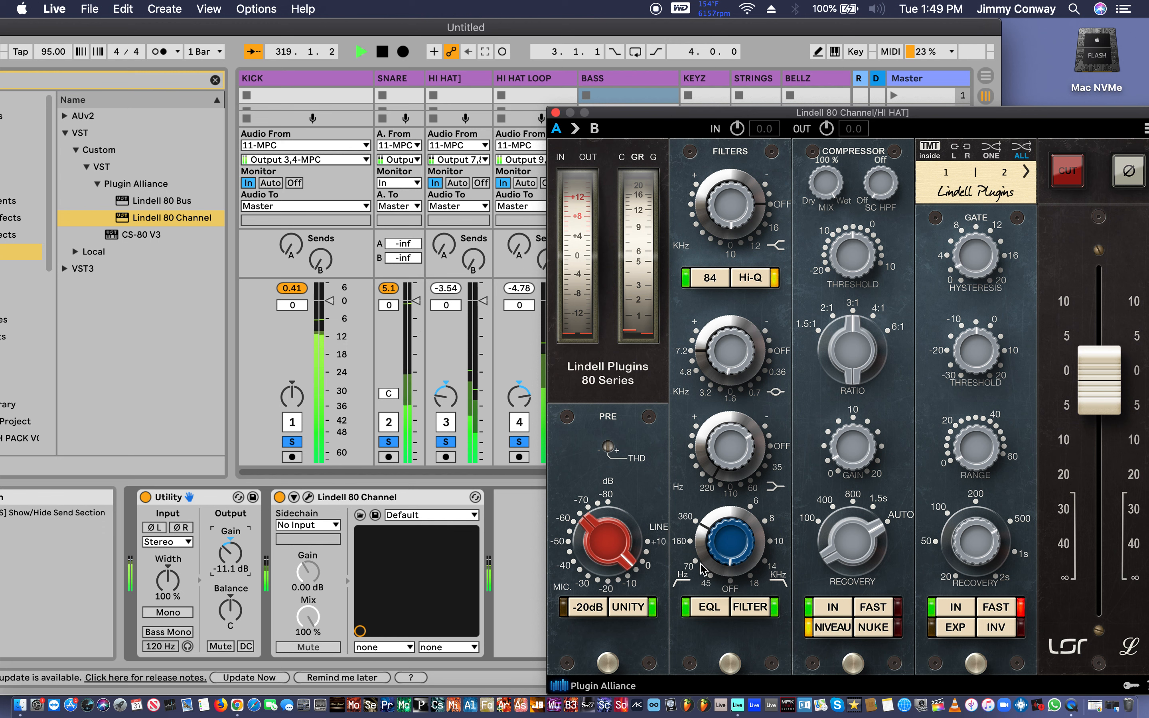
{"action": "left_click_drag", "start_coordinate": [608, 460], "coordinate": [603, 396]}
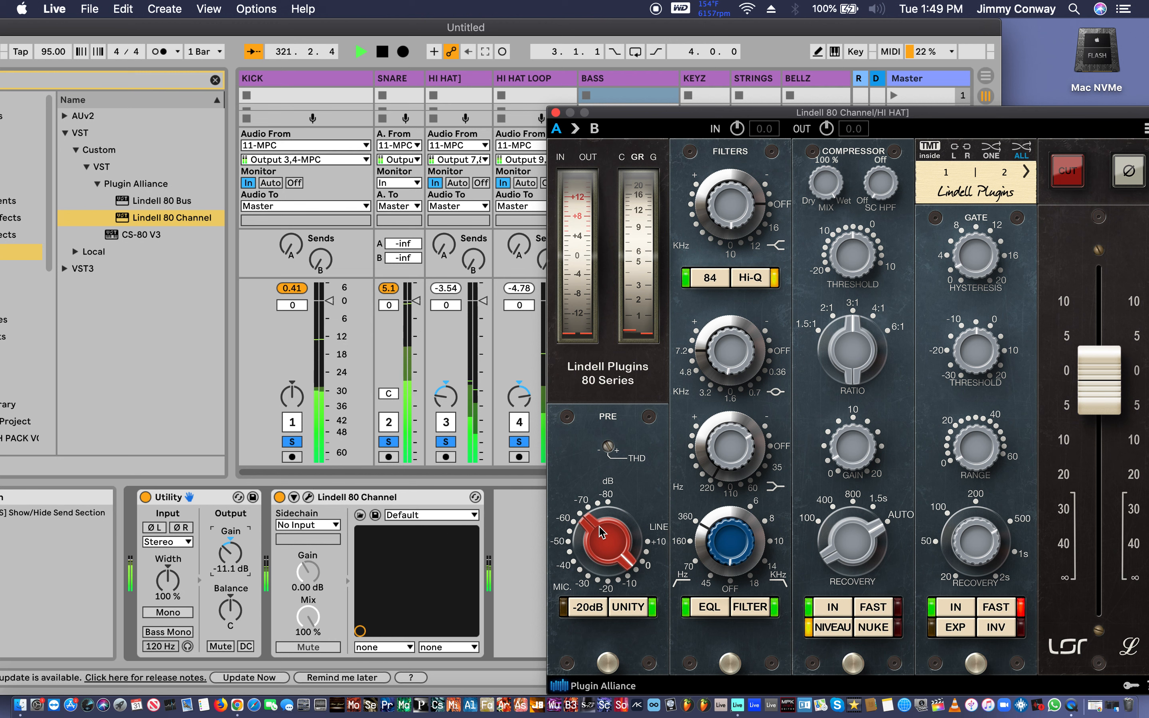
{"action": "left_click_drag", "start_coordinate": [602, 527], "coordinate": [601, 505]}
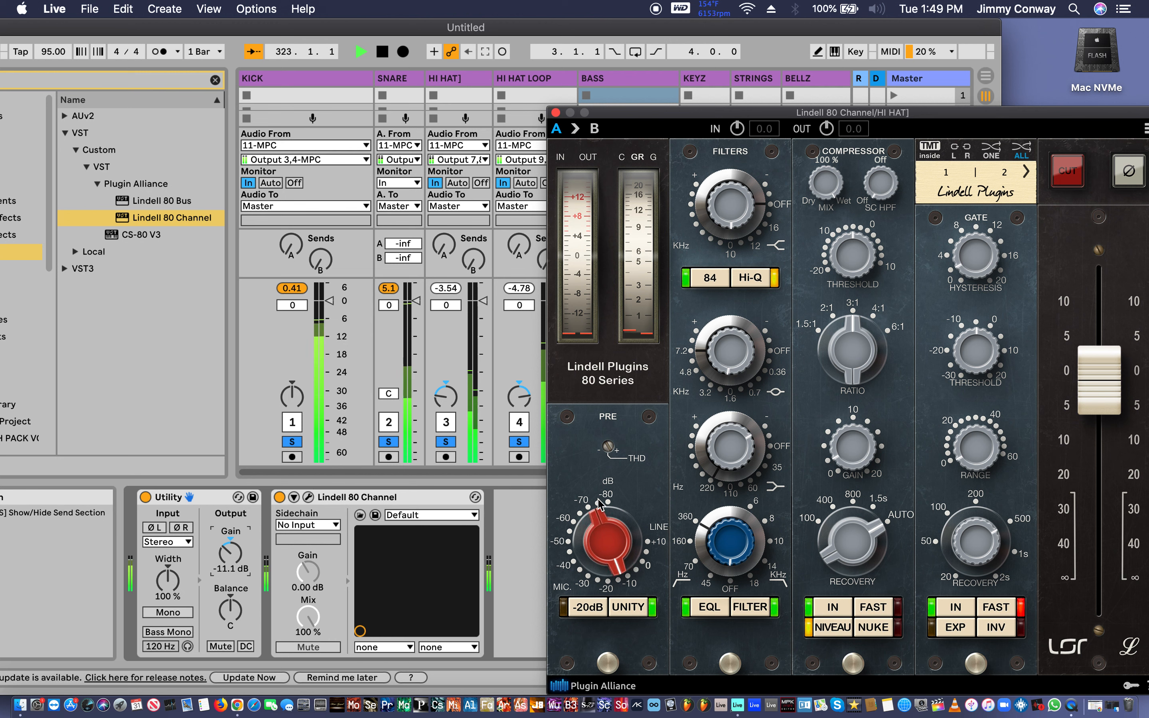
{"action": "left_click", "coordinate": [624, 606]}
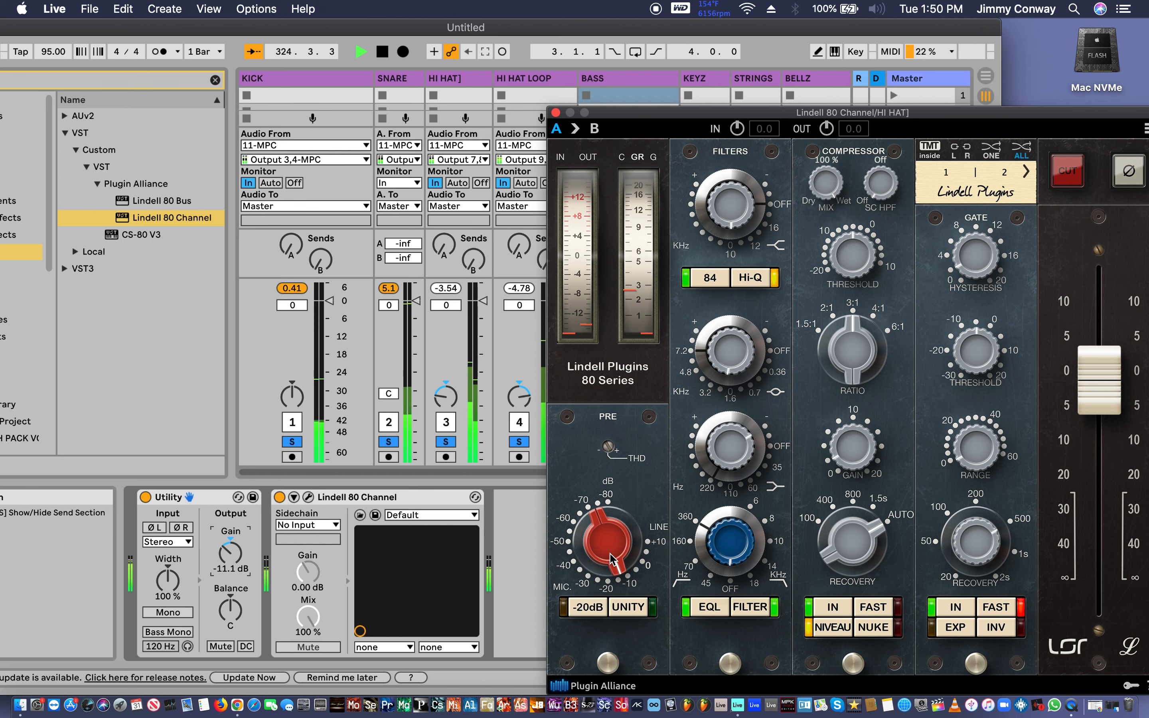
{"action": "left_click_drag", "start_coordinate": [612, 561], "coordinate": [614, 580]}
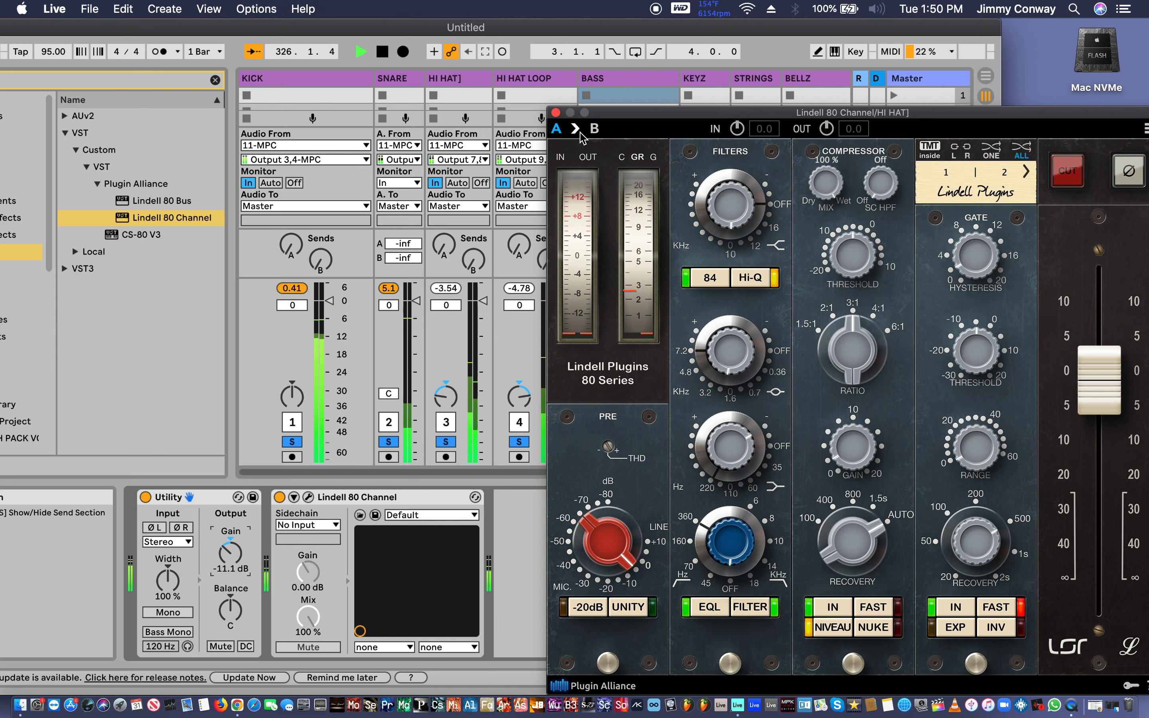
Close the HI HAT plug-in and open the Lindell 80 Channel on the BASS track.
{"action": "left_click", "coordinate": [555, 113]}
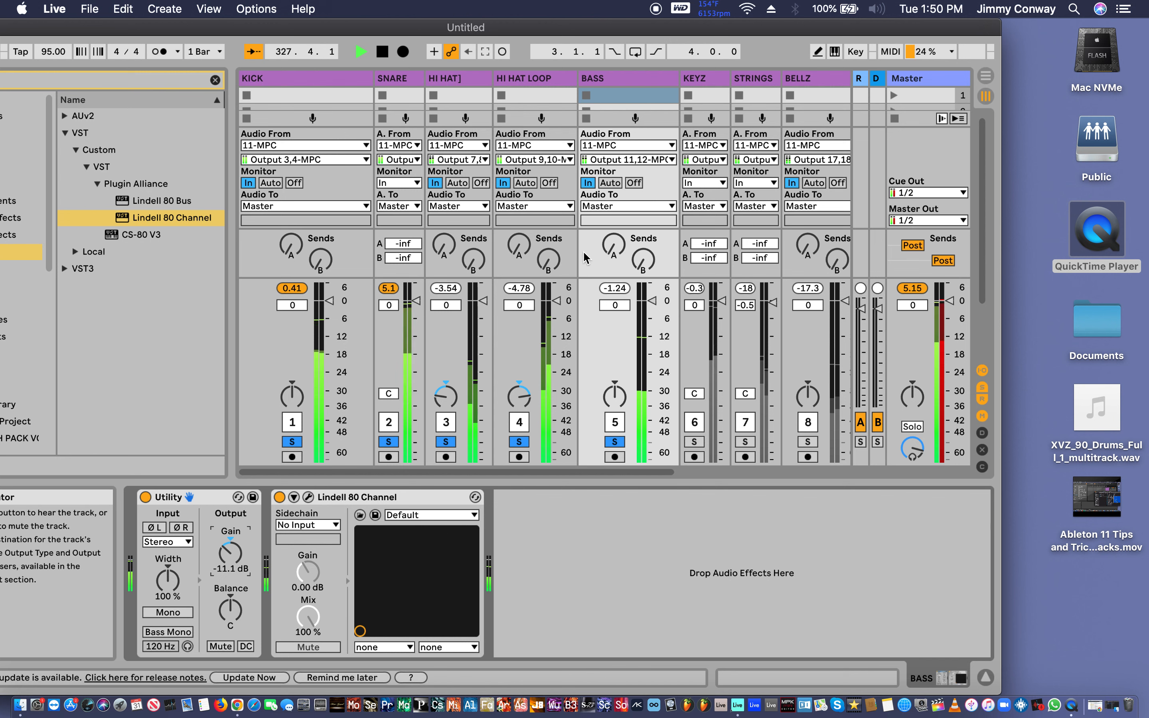
{"action": "left_click", "coordinate": [621, 80]}
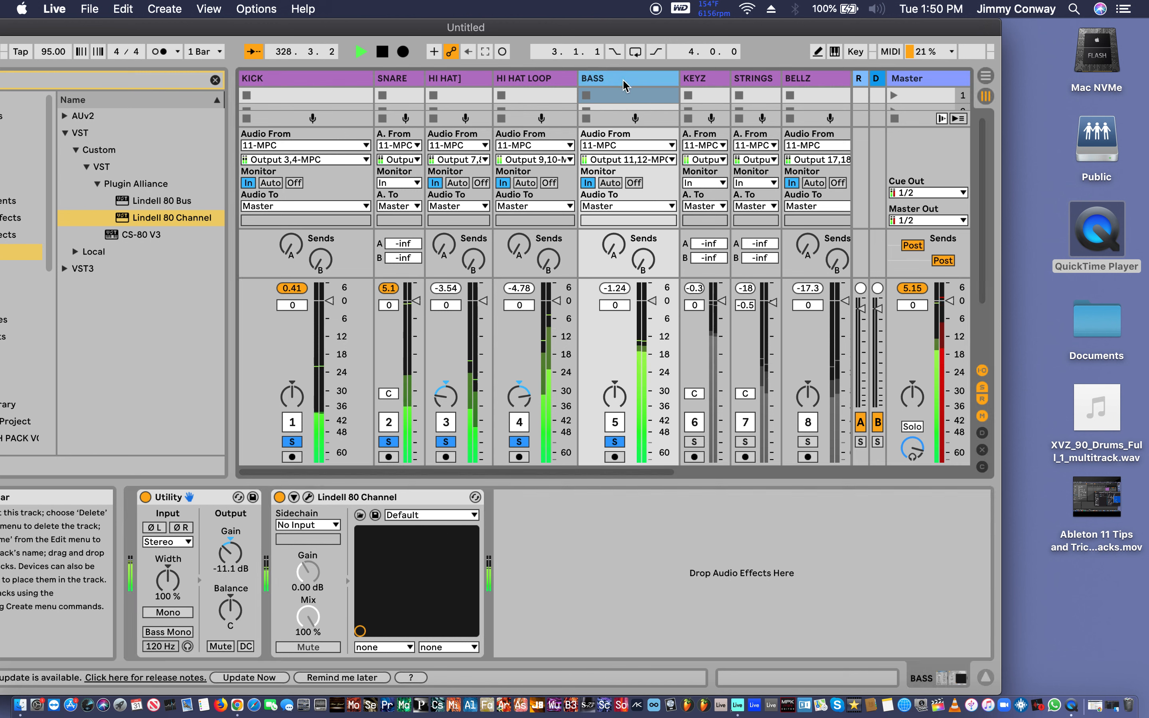
{"action": "left_click", "coordinate": [307, 497]}
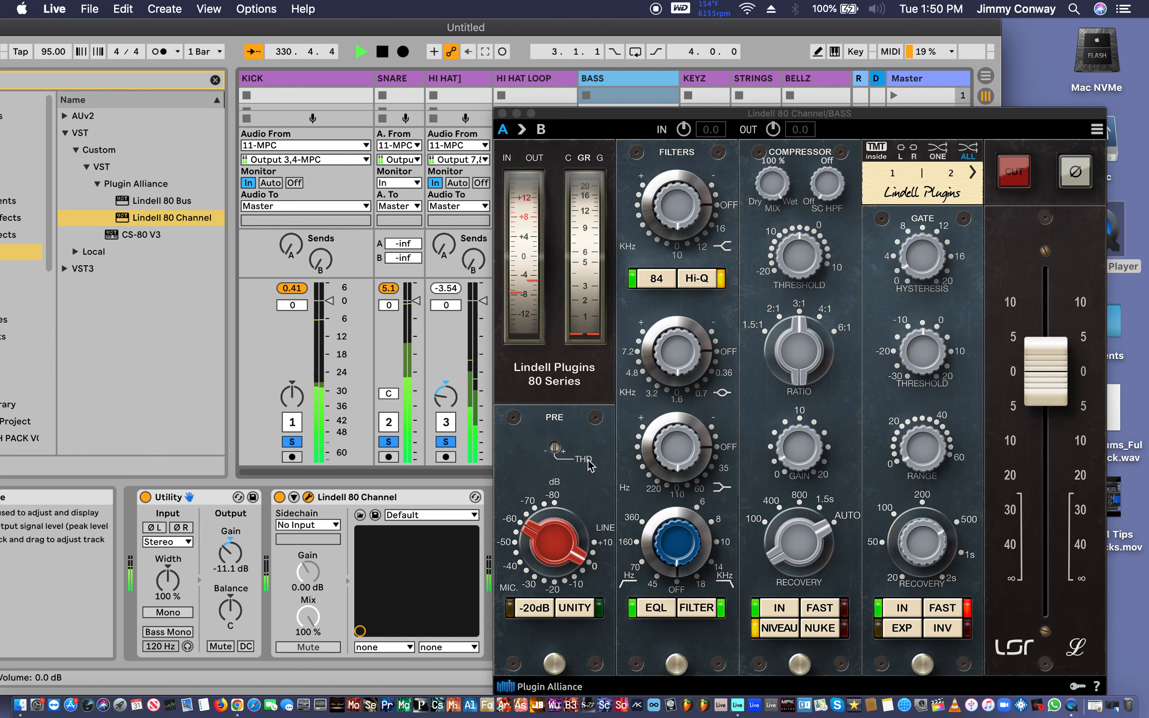
Select the HI HAT track, readjust the preamp gain in its Lindell 80 Channel, and close that plug-in.
{"action": "left_click", "coordinate": [455, 77]}
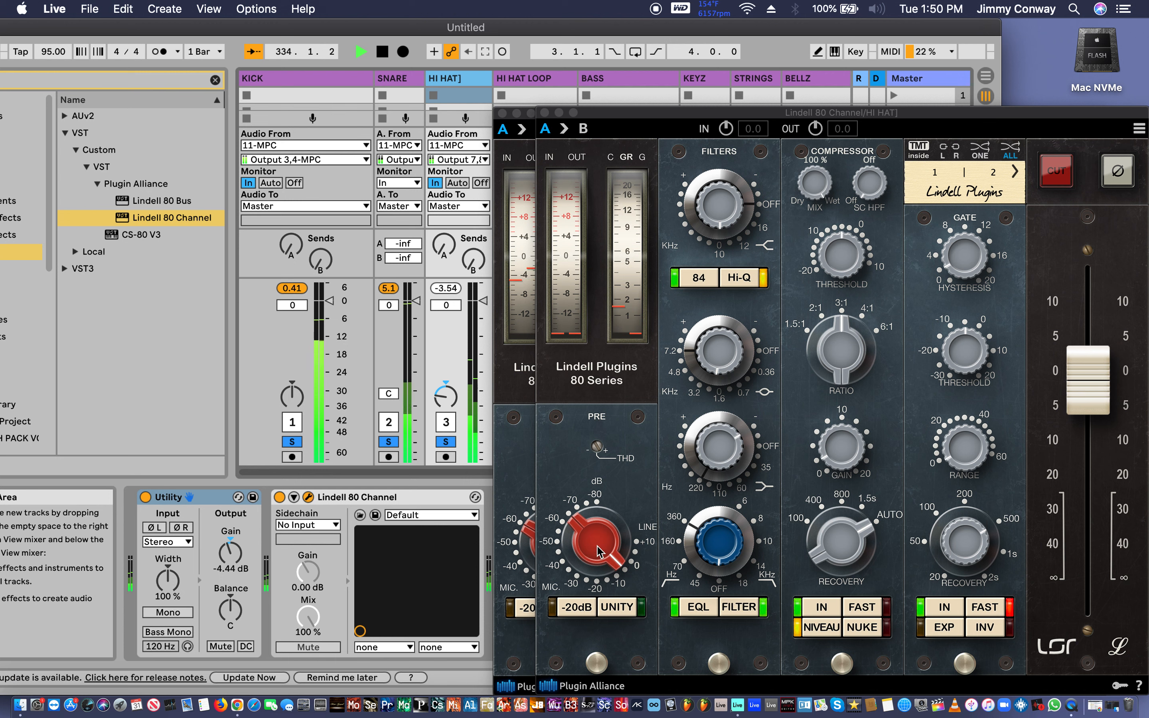
{"action": "left_click_drag", "start_coordinate": [596, 556], "coordinate": [599, 566]}
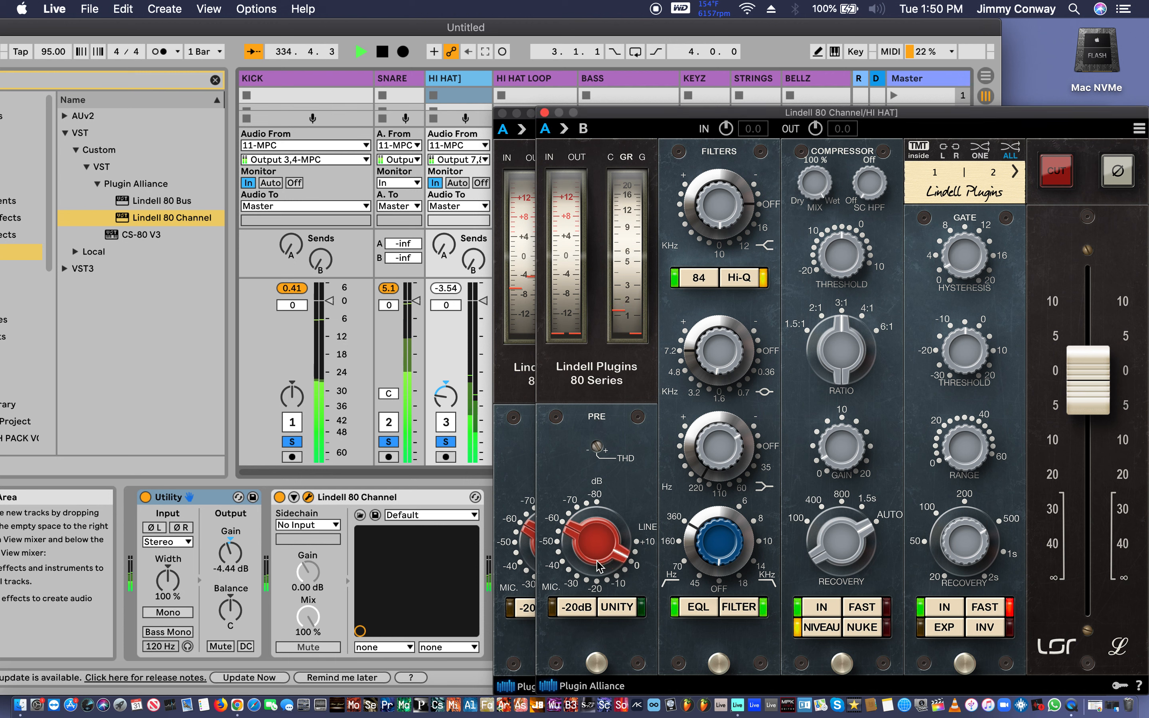
{"action": "left_click", "coordinate": [545, 113]}
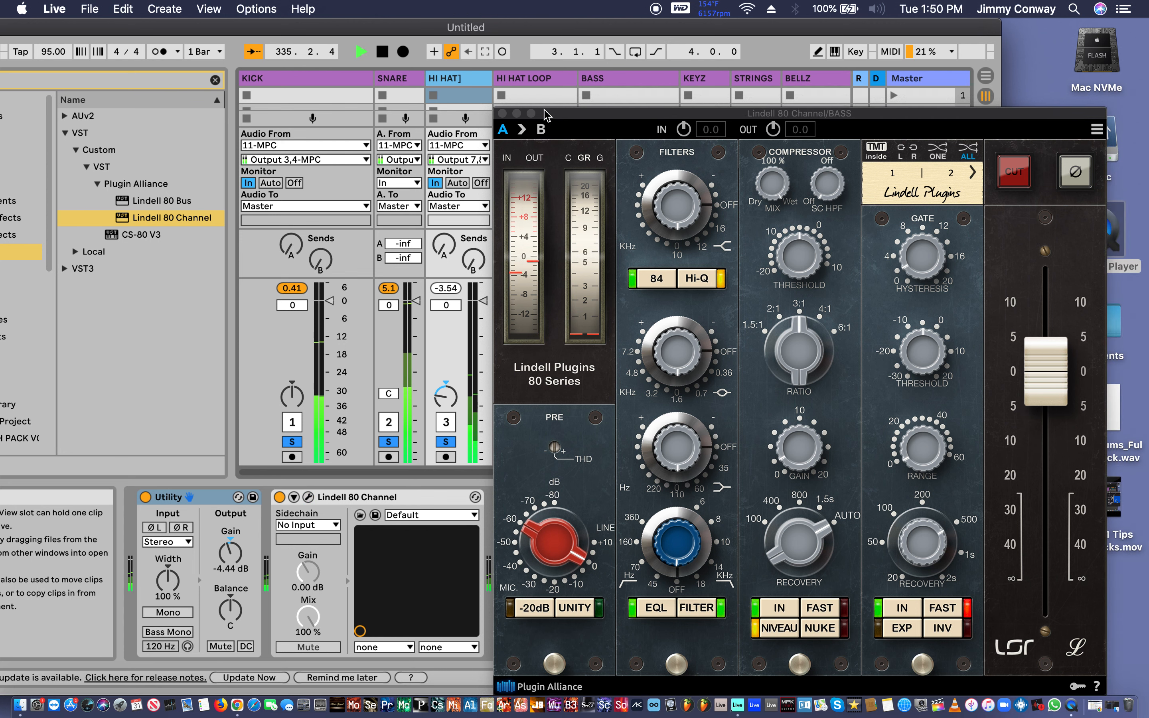
Adjust the THD trim and preamp gain in the BASS track's Lindell 80 Channel and engage UNITY.
{"action": "left_click", "coordinate": [576, 120]}
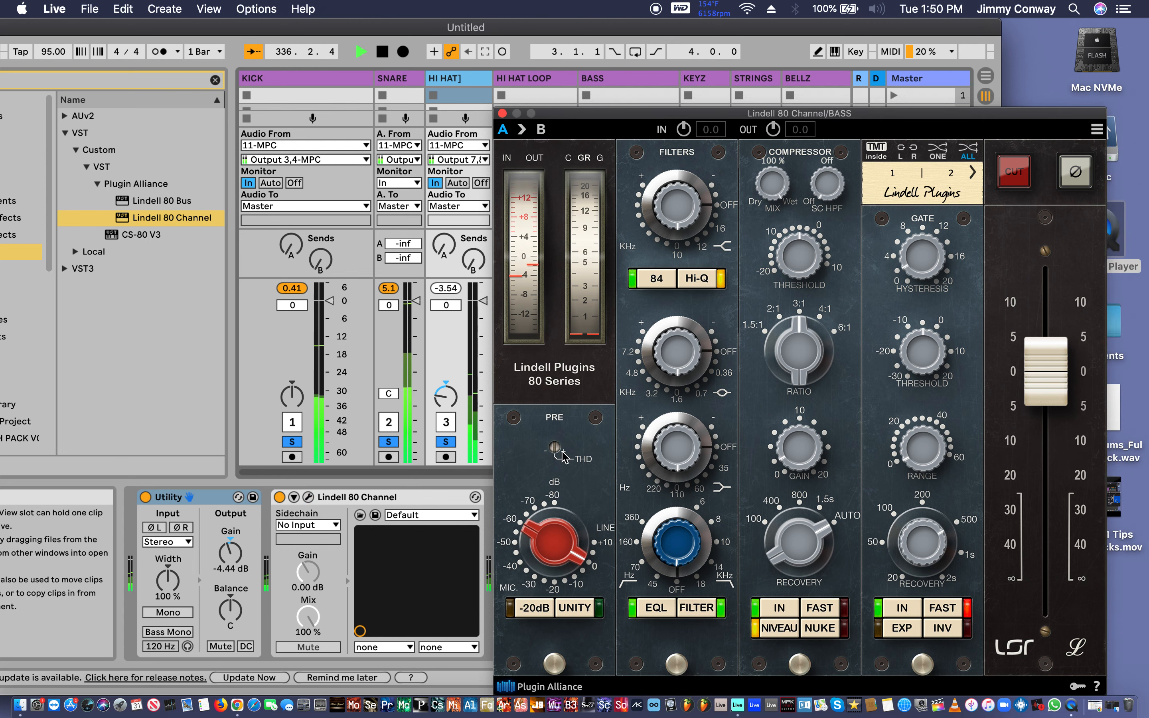
{"action": "mouse_move", "coordinate": [555, 448]}
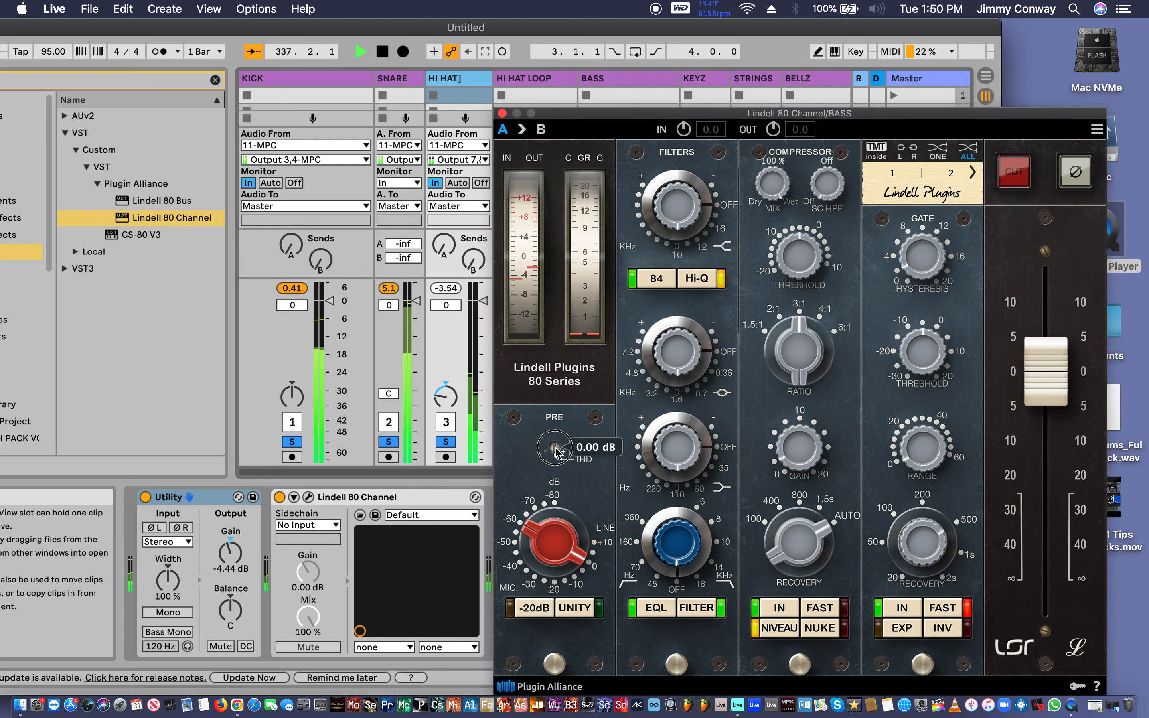
{"action": "left_click_drag", "start_coordinate": [556, 449], "coordinate": [557, 427]}
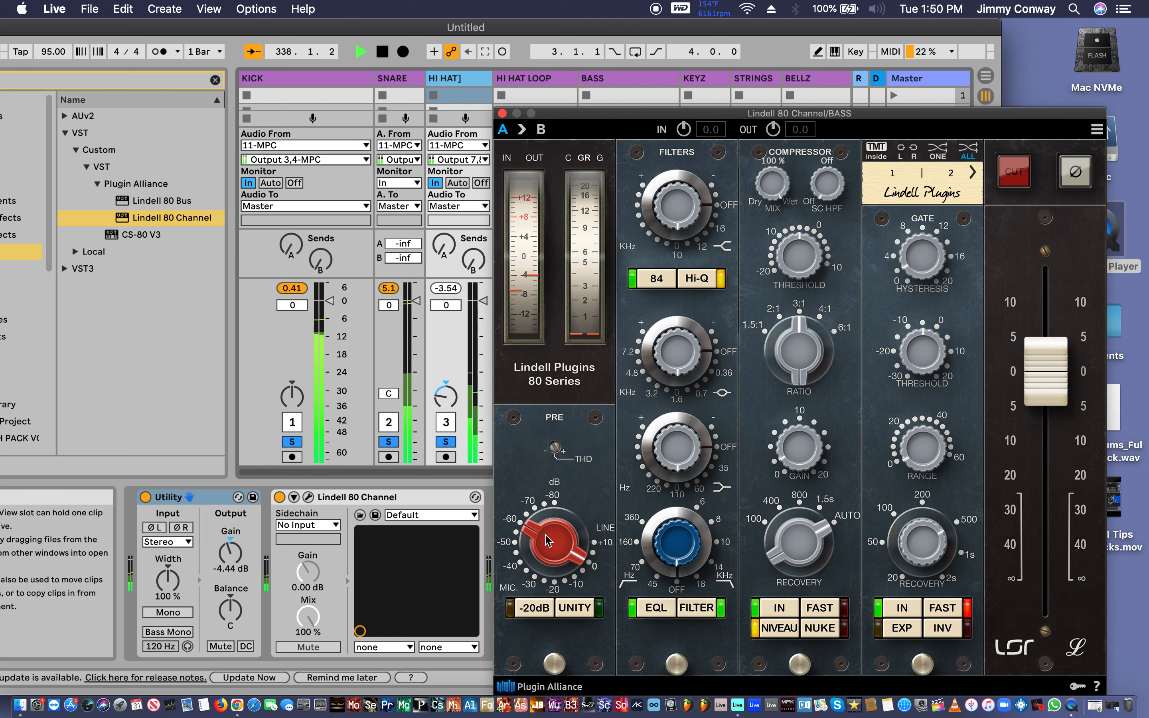
{"action": "left_click_drag", "start_coordinate": [545, 534], "coordinate": [544, 531]}
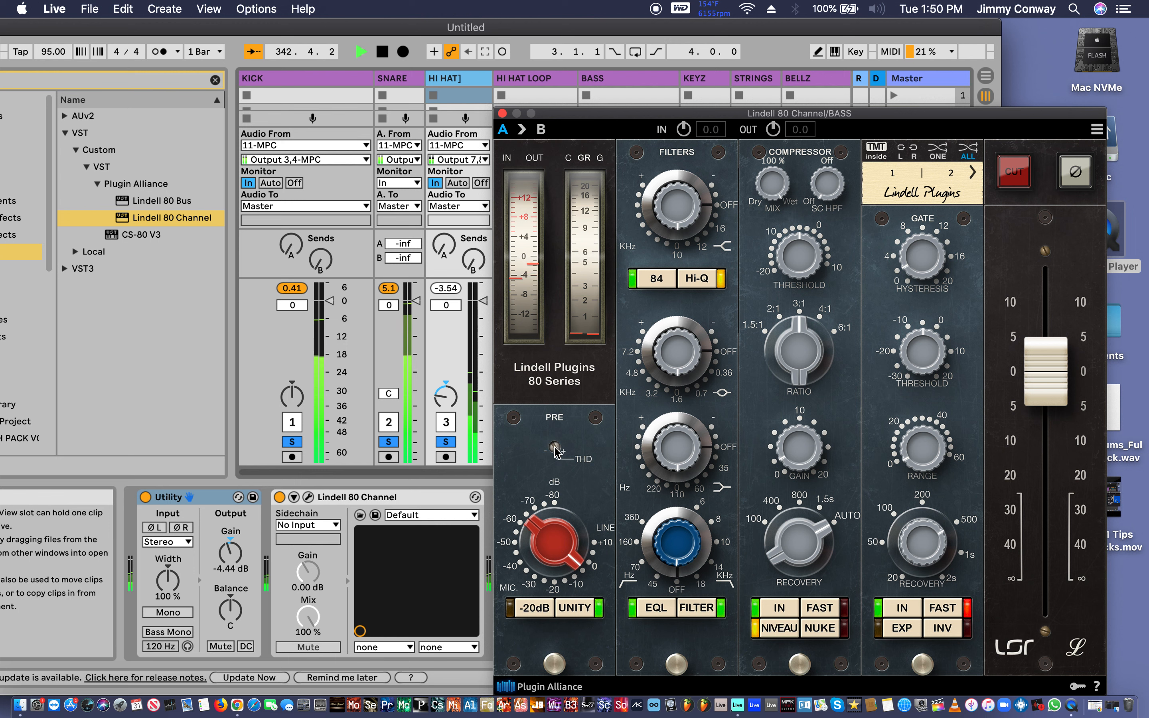
Sweep the low-cut filter in the BASS track's Lindell 80 Channel to audition its cutoff frequencies, and stop playback.
{"action": "left_click", "coordinate": [647, 573]}
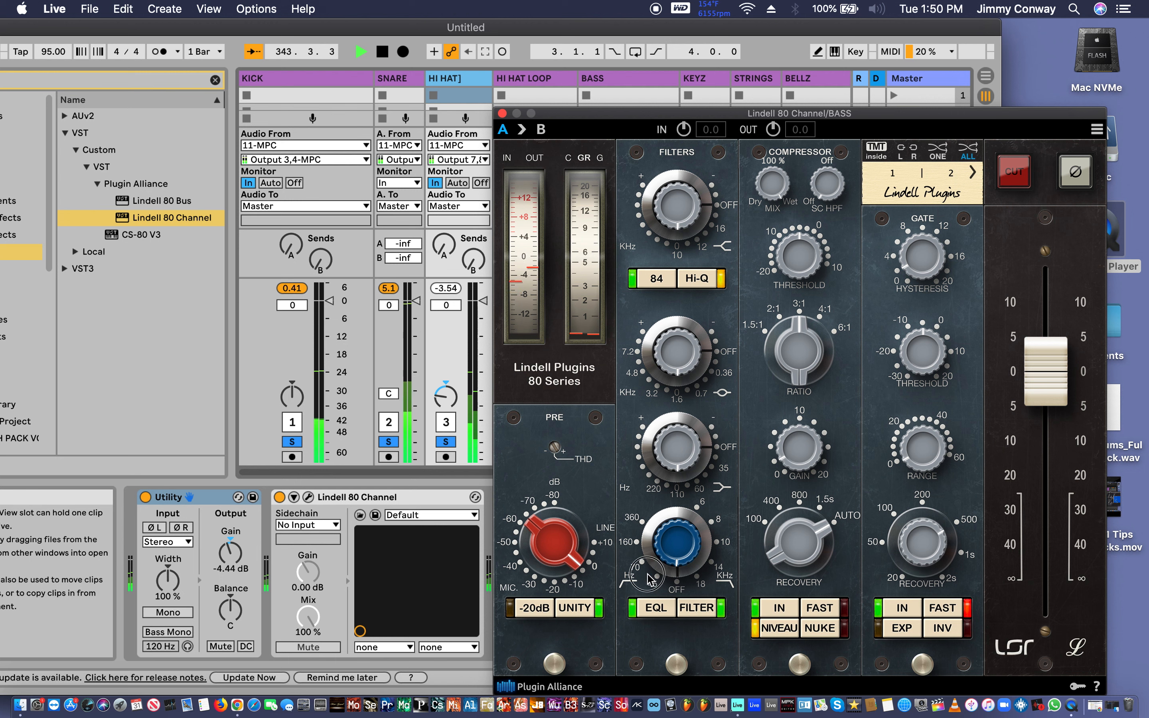
{"action": "left_click_drag", "start_coordinate": [651, 568], "coordinate": [646, 535]}
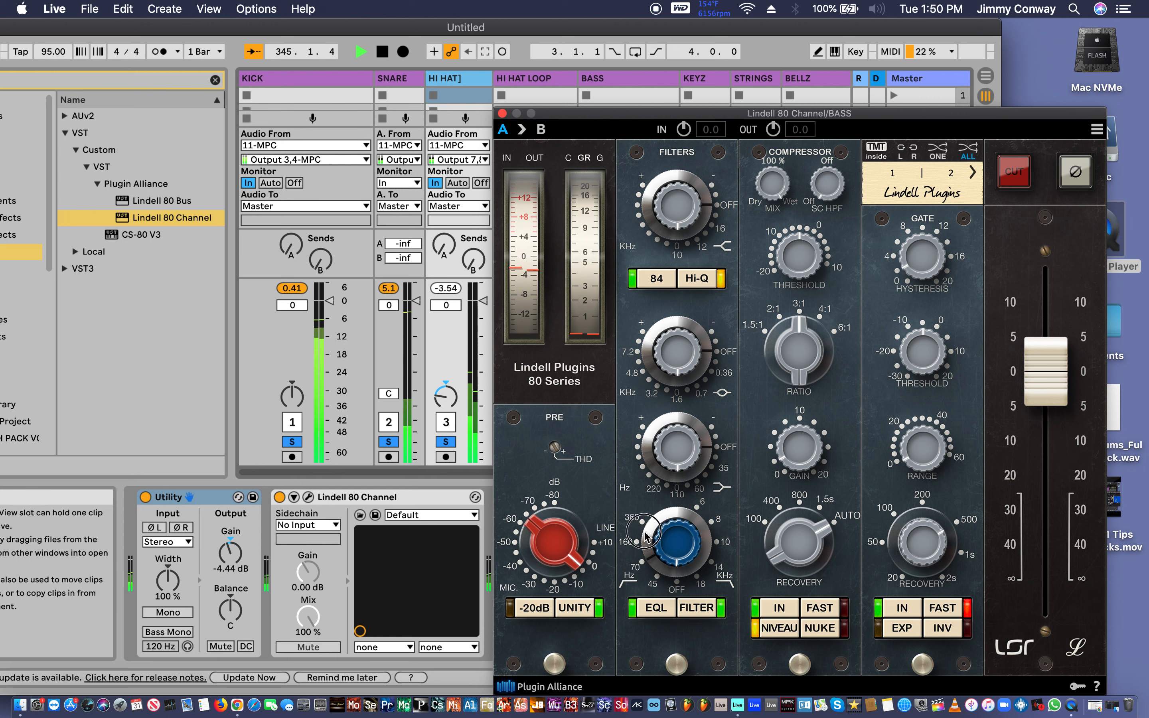
{"action": "mouse_move", "coordinate": [646, 536]}
{"action": "left_mouse_down"}
{"action": "mouse_move", "coordinate": [645, 514]}
{"action": "mouse_move", "coordinate": [645, 538]}
{"action": "left_mouse_up"}
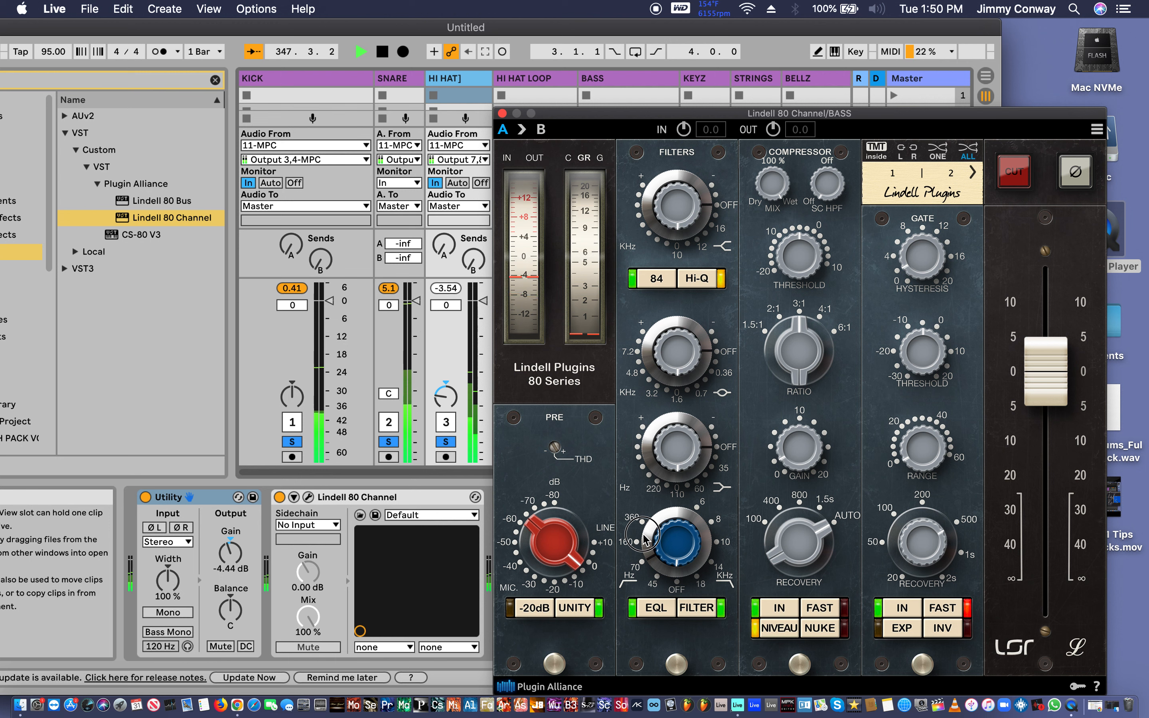
{"action": "left_click_drag", "start_coordinate": [644, 538], "coordinate": [645, 539]}
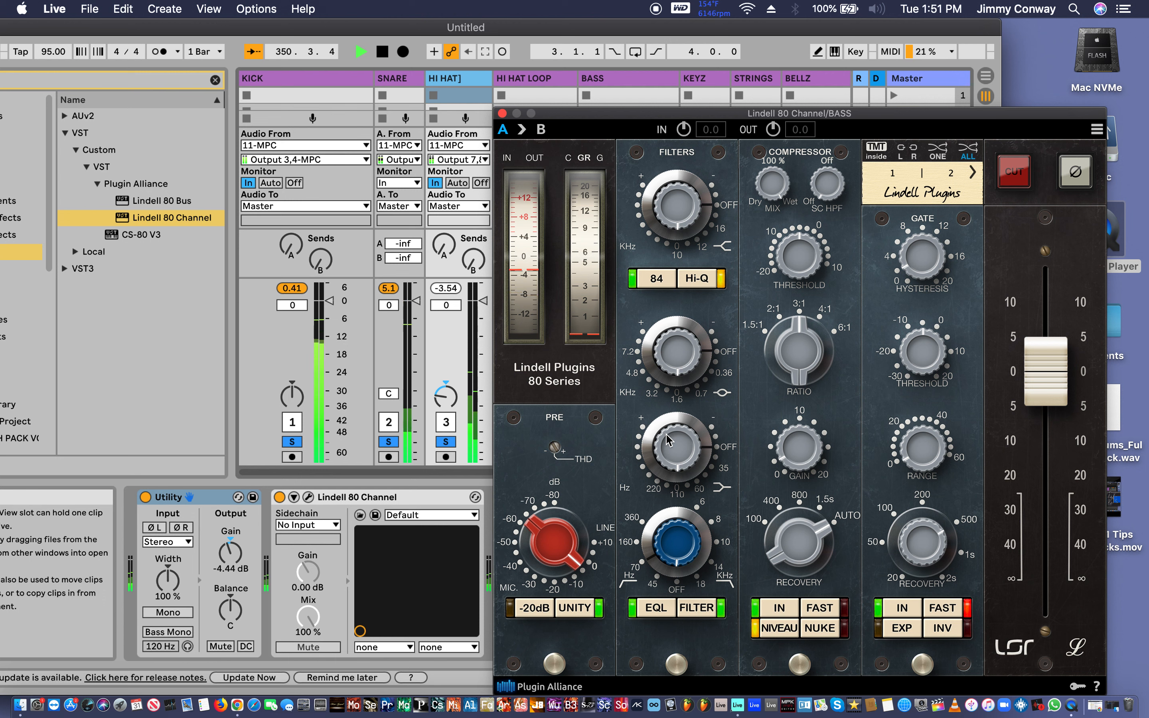
{"action": "left_click_drag", "start_coordinate": [647, 555], "coordinate": [676, 596]}
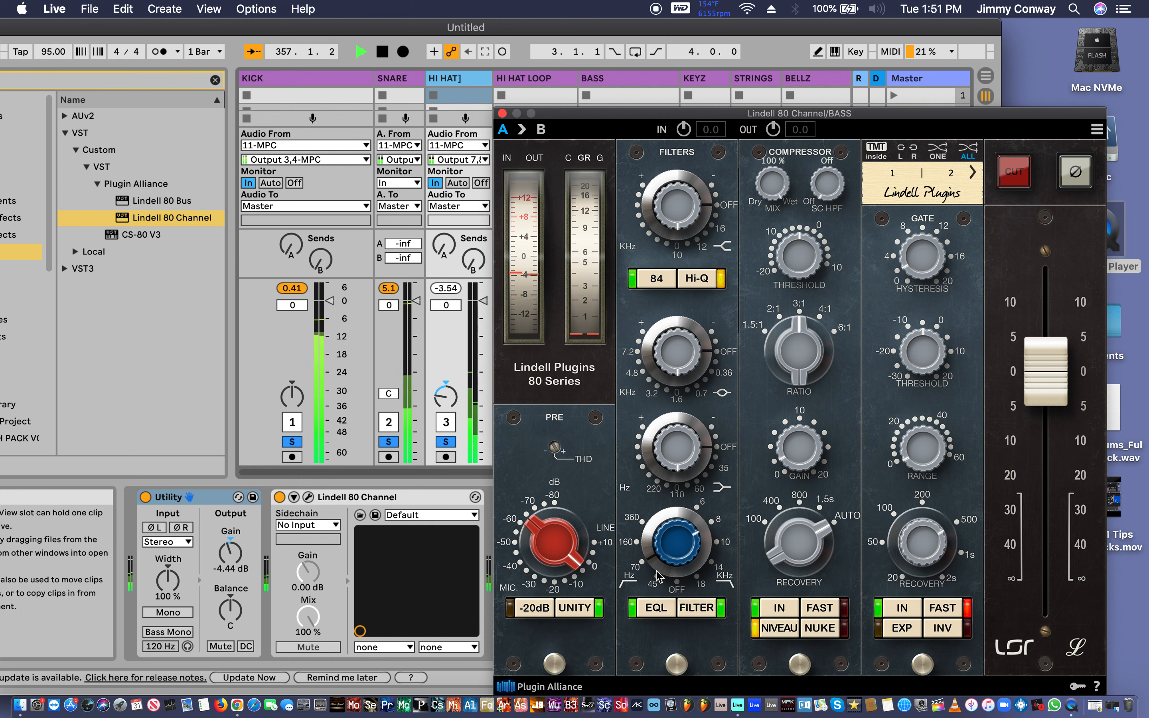
{"action": "left_click_drag", "start_coordinate": [654, 567], "coordinate": [650, 594]}
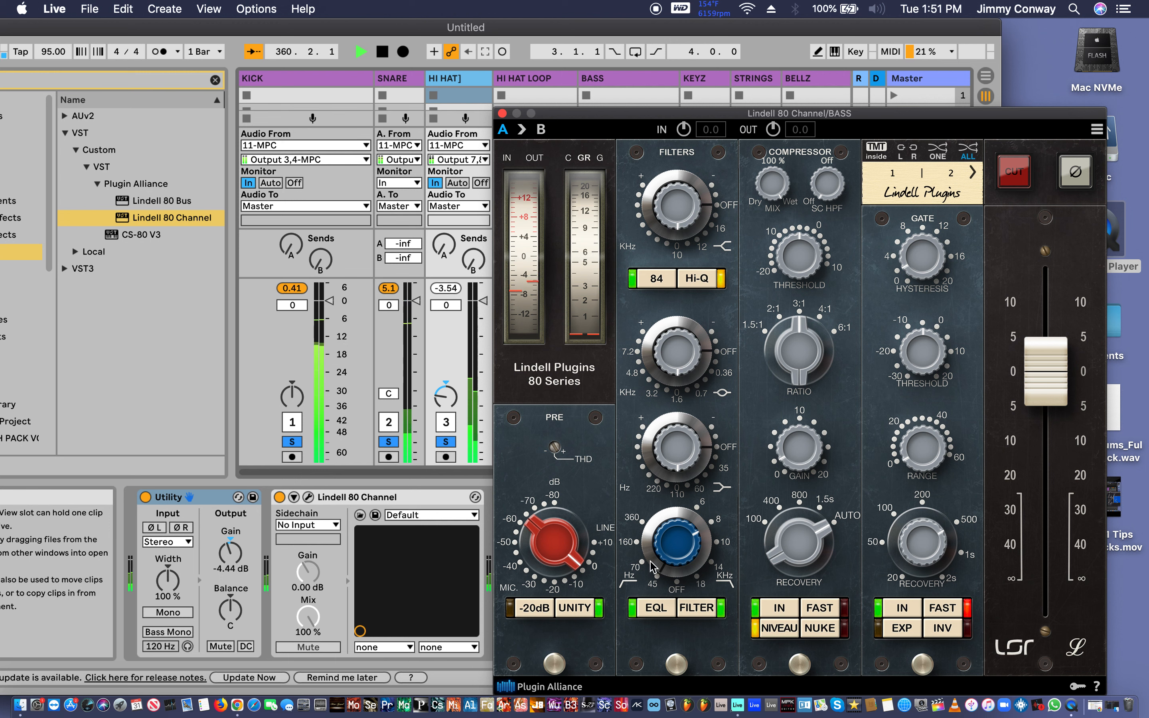
{"action": "left_click_drag", "start_coordinate": [652, 562], "coordinate": [646, 555]}
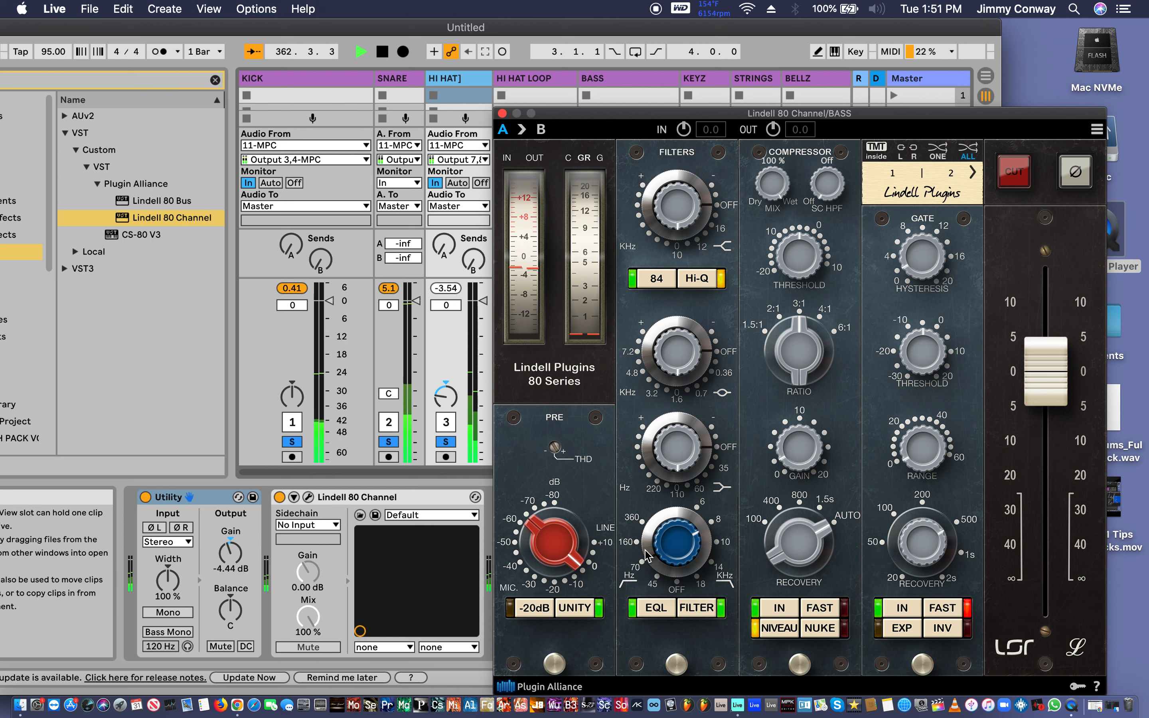
{"action": "key", "text": "space"}
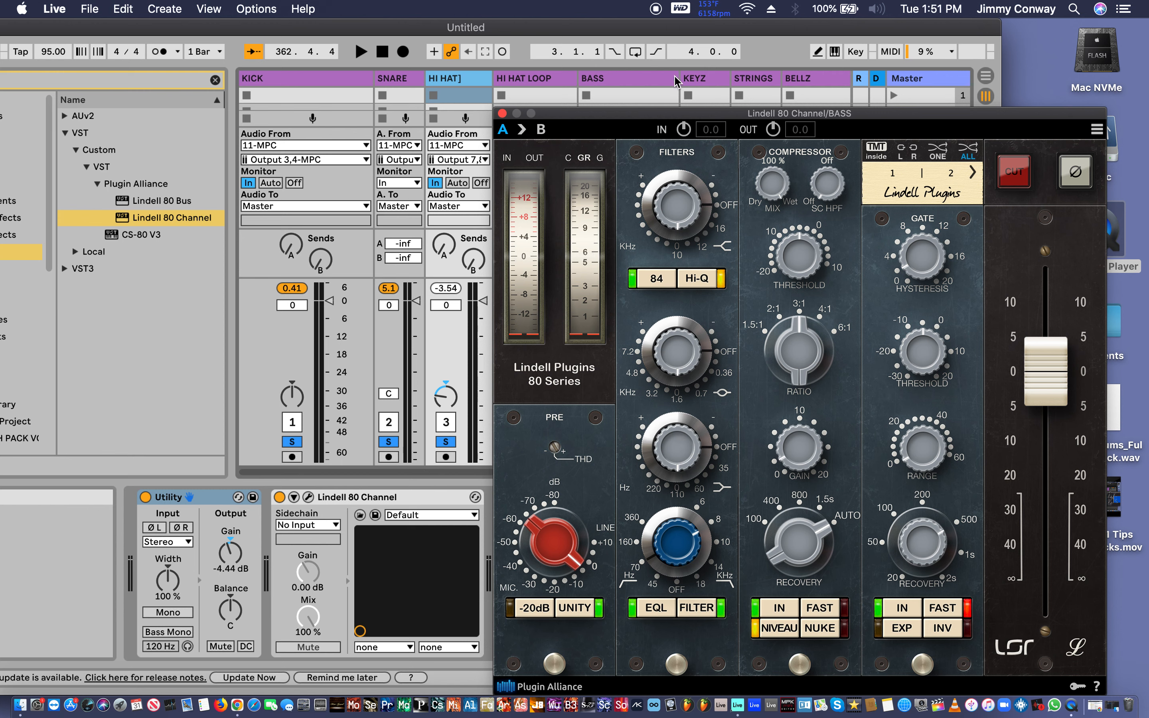
Restart playback, add KEYZ to the soloed tracks, and close the BASS plug-in.
{"action": "left_click_drag", "start_coordinate": [610, 123], "coordinate": [909, 350]}
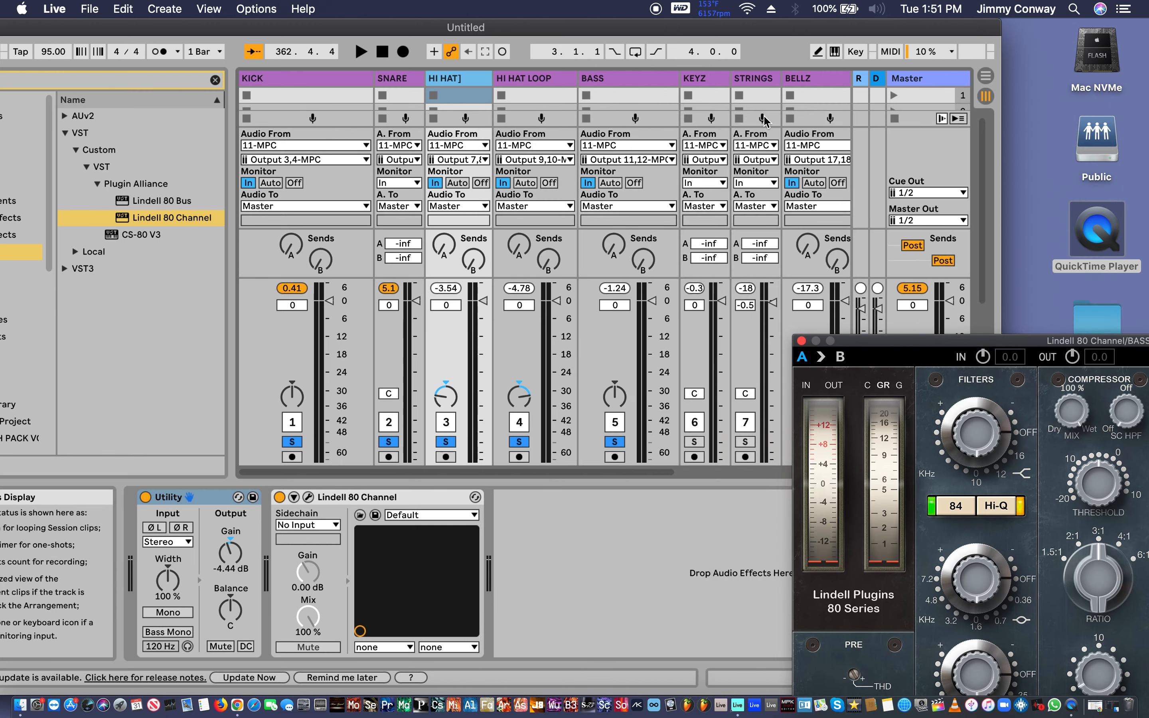
{"action": "key", "text": "space"}
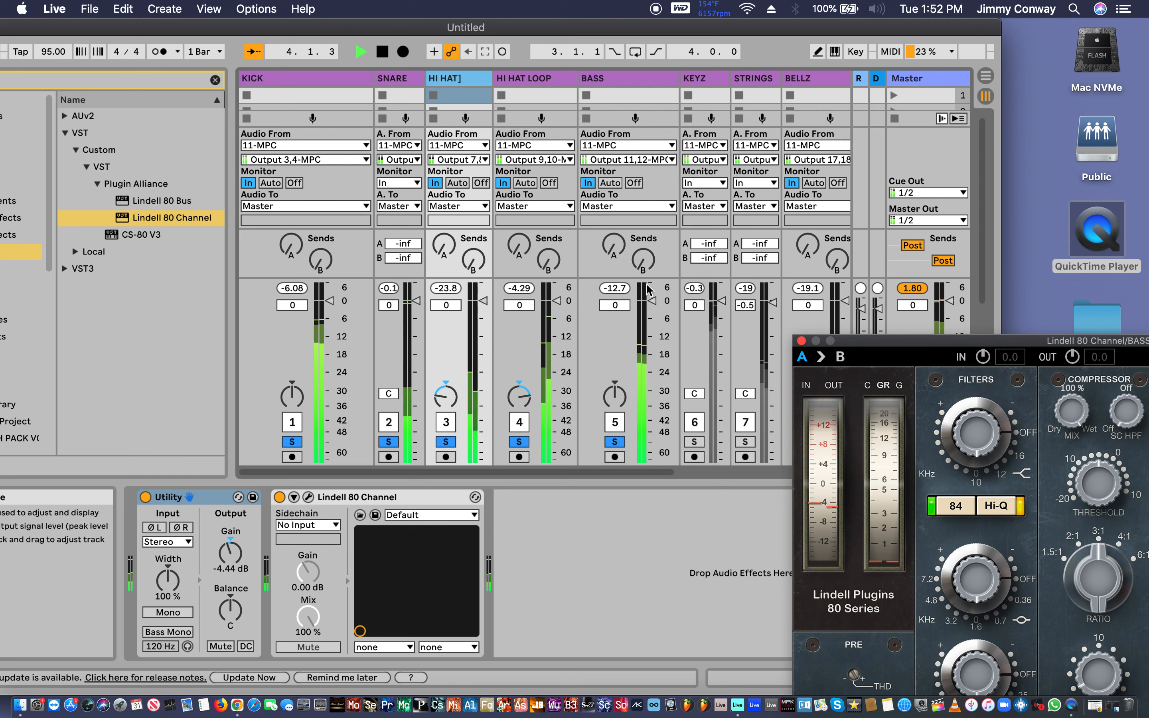
{"action": "left_click", "coordinate": [694, 442]}
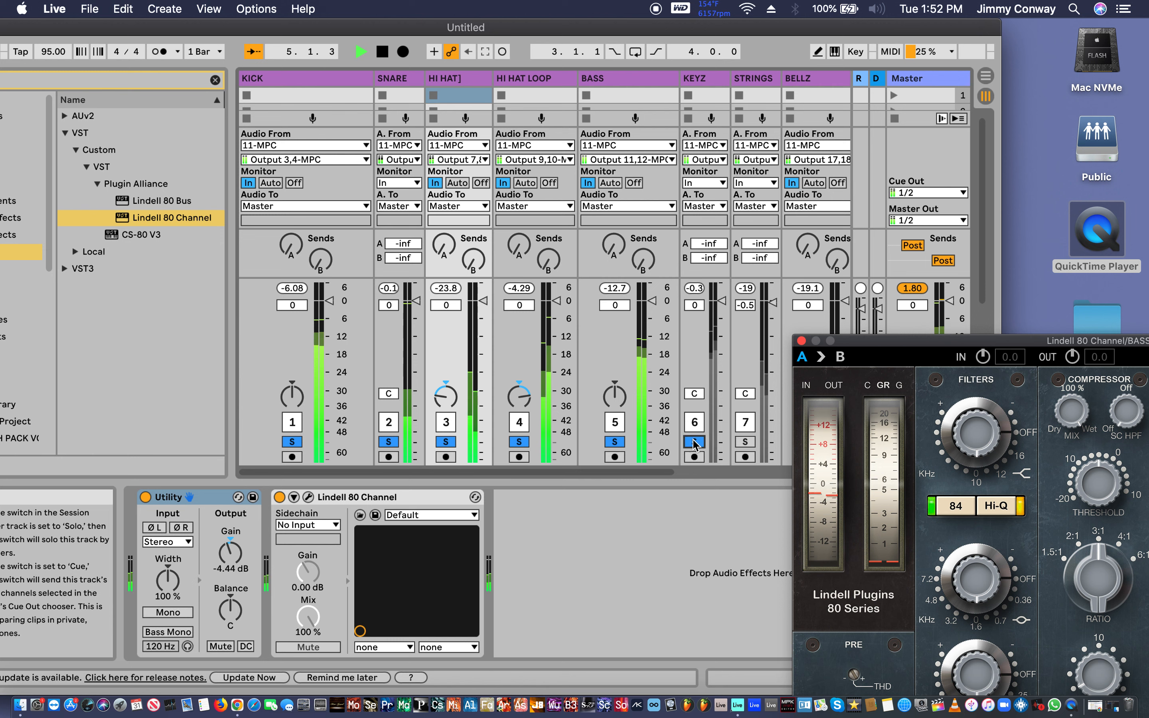
{"action": "left_click", "coordinate": [802, 340]}
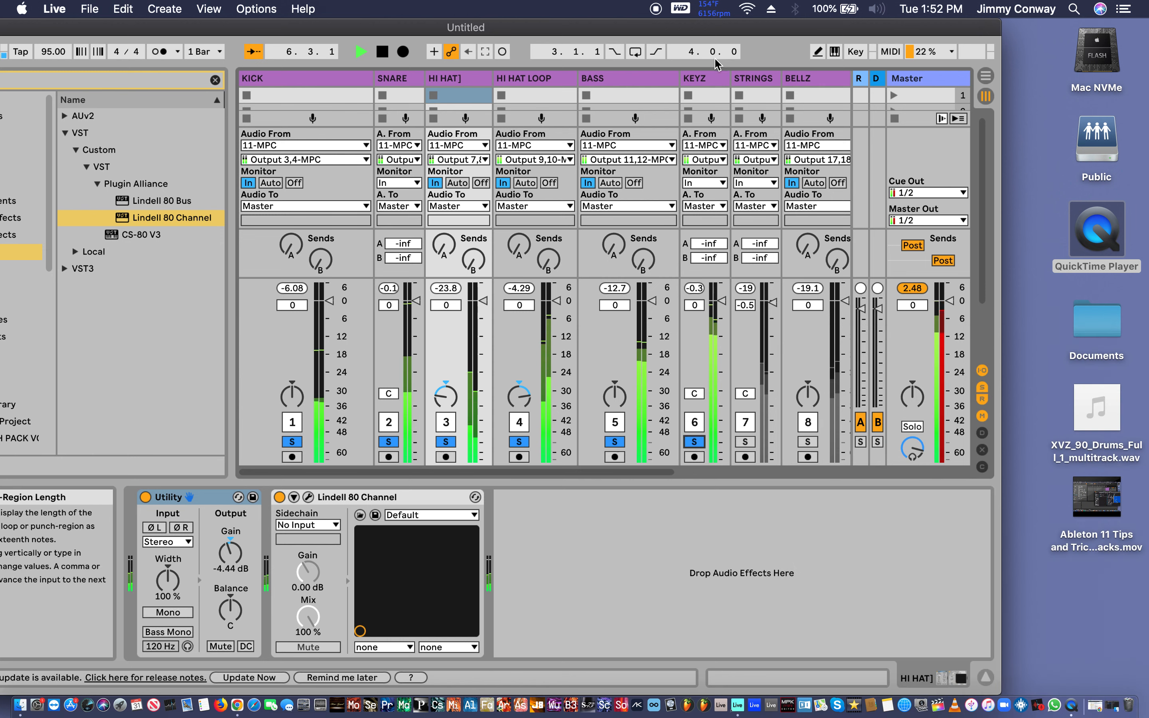
Select and widen the KEYZ track in the mixer, and set its Utility gain to -13.3 dB.
{"action": "left_click", "coordinate": [727, 77]}
{"action": "left_click_drag", "start_coordinate": [727, 78], "coordinate": [781, 84]}
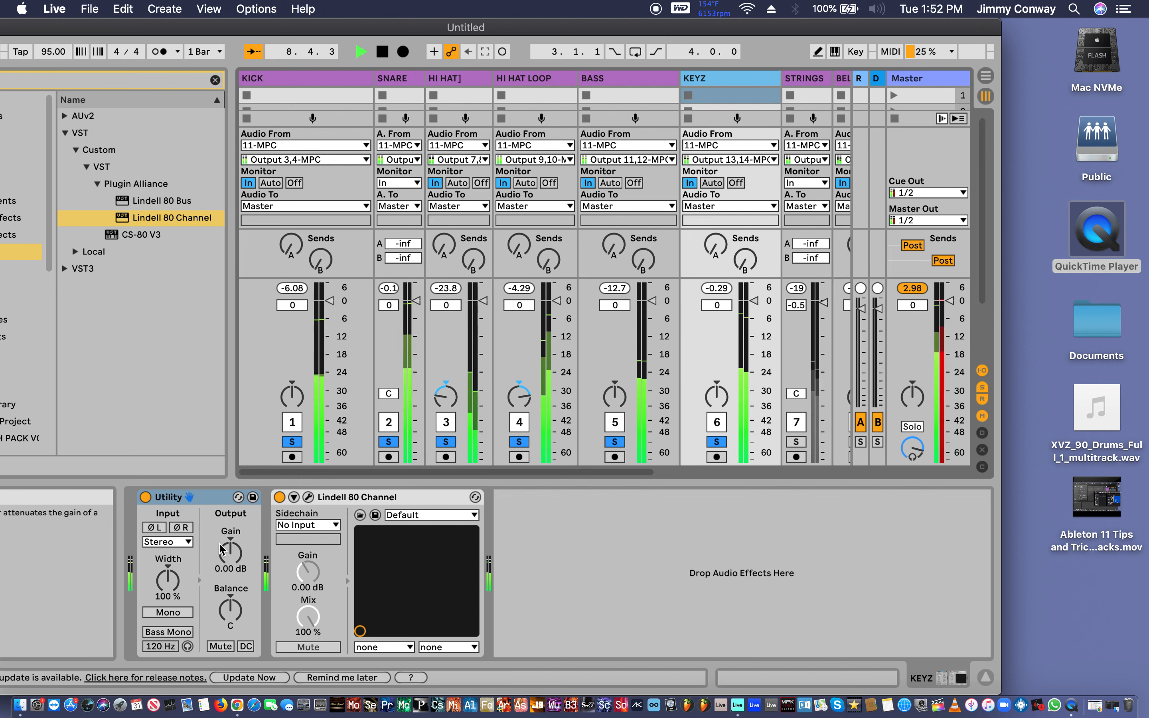
{"action": "left_click_drag", "start_coordinate": [229, 557], "coordinate": [230, 584]}
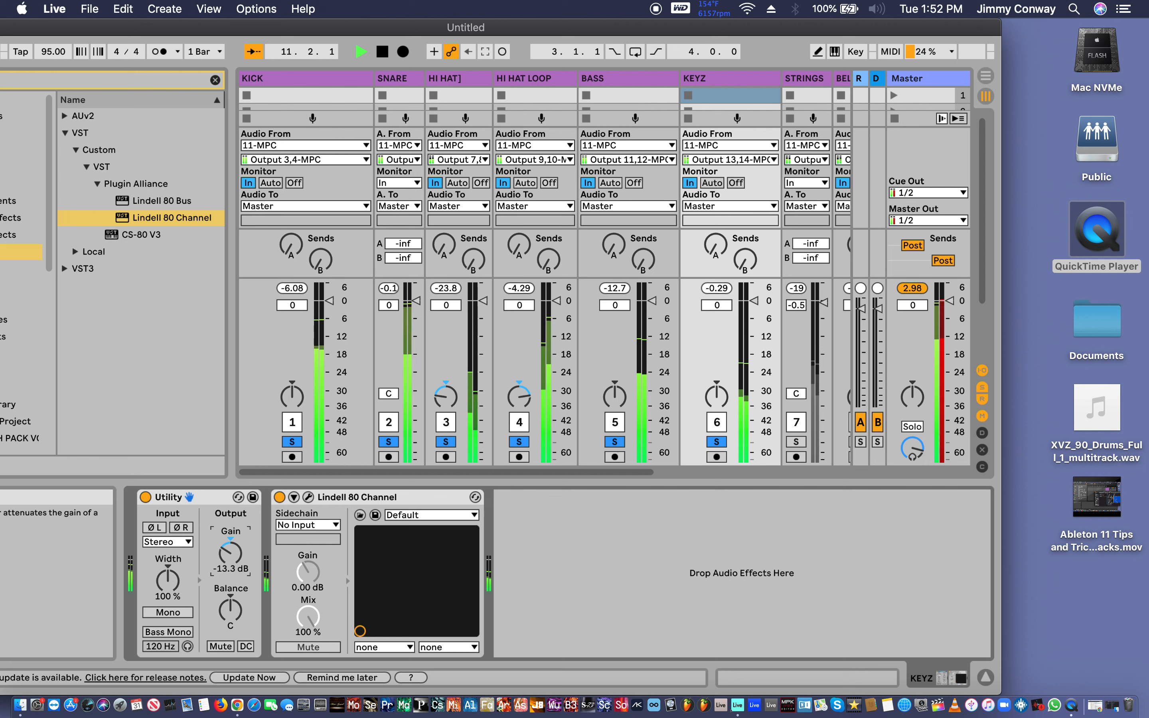
Set the Utility gain on the KEYZ track to -10.6 dB and open the track's Lindell 80 Channel plug-in window.
{"action": "mouse_move", "coordinate": [230, 554]}
{"action": "left_mouse_down"}
{"action": "mouse_move", "coordinate": [230, 531]}
{"action": "mouse_move", "coordinate": [230, 548]}
{"action": "left_mouse_up"}
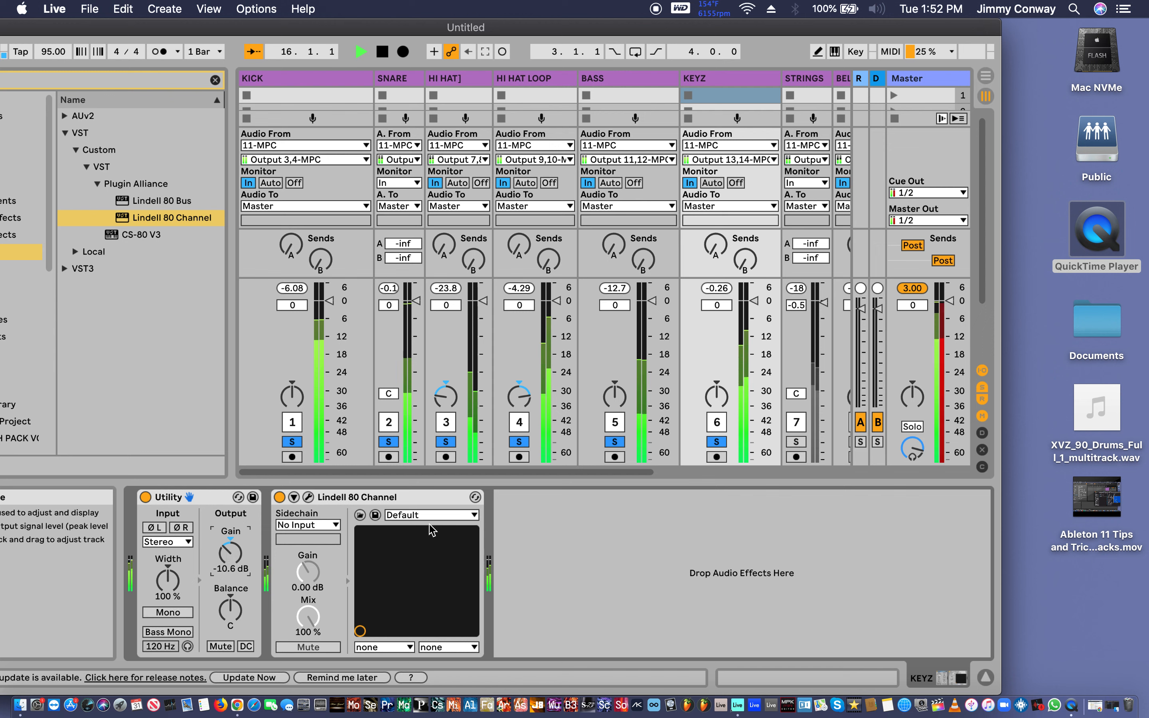
{"action": "left_click", "coordinate": [731, 78]}
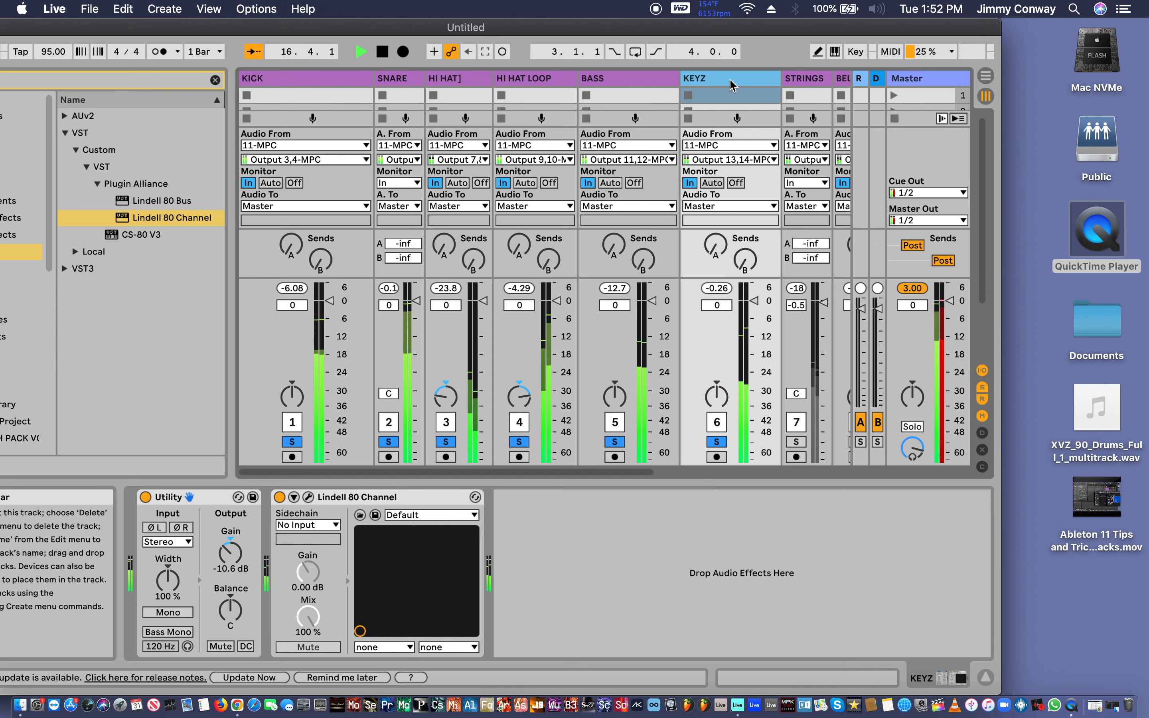
{"action": "left_click", "coordinate": [313, 496]}
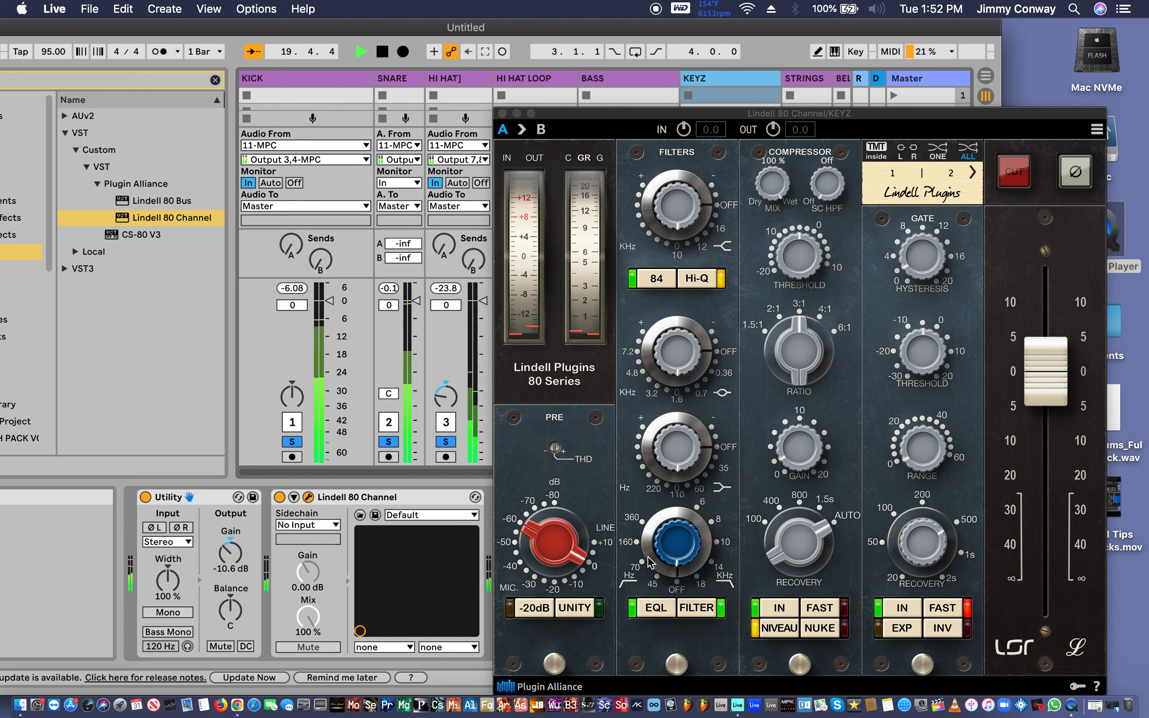
Adjust the high-pass filter and the midrange and high EQ bands, comparing Hi-Q off and on and leaving it on.
{"action": "left_click_drag", "start_coordinate": [649, 561], "coordinate": [633, 500]}
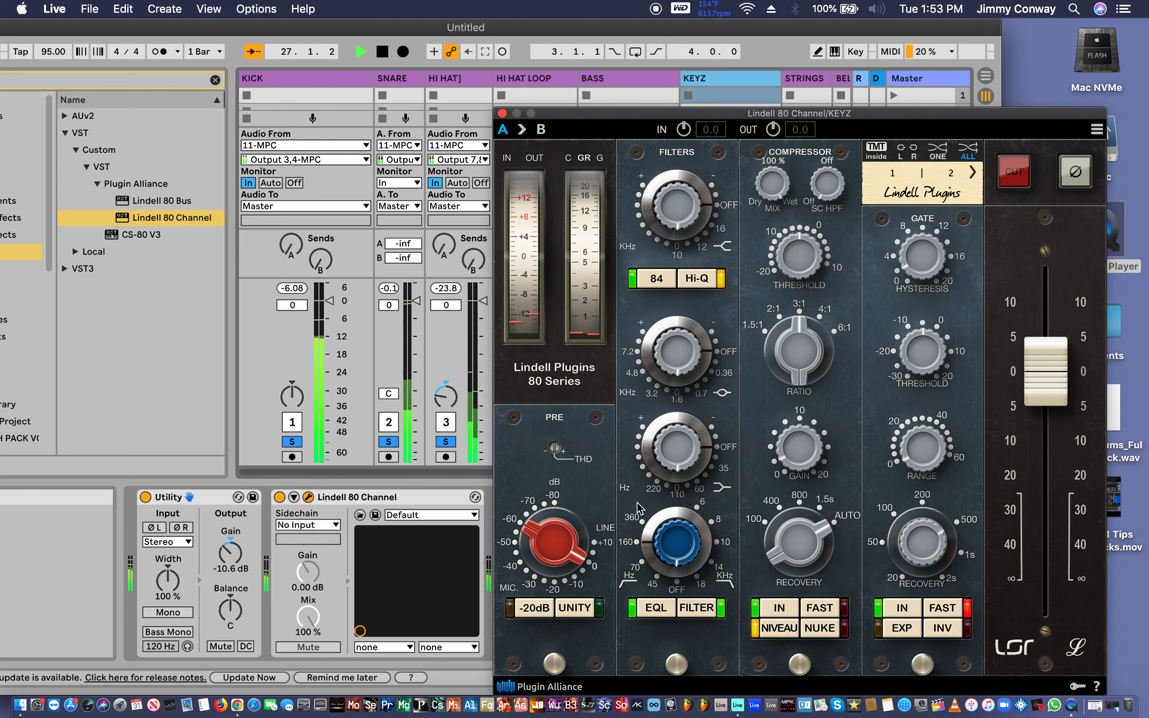
{"action": "mouse_move", "coordinate": [646, 542]}
{"action": "left_mouse_down"}
{"action": "mouse_move", "coordinate": [644, 527]}
{"action": "mouse_move", "coordinate": [642, 546]}
{"action": "left_mouse_up"}
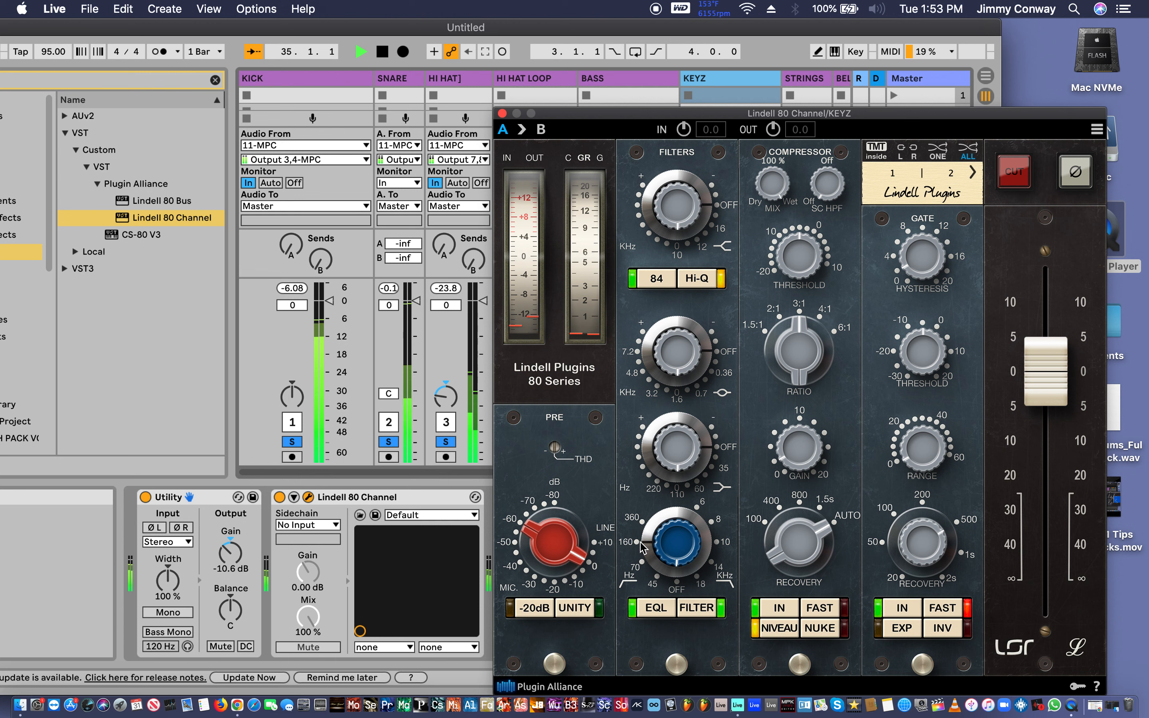
{"action": "left_click", "coordinate": [696, 279]}
{"action": "left_click_drag", "start_coordinate": [649, 354], "coordinate": [671, 367]}
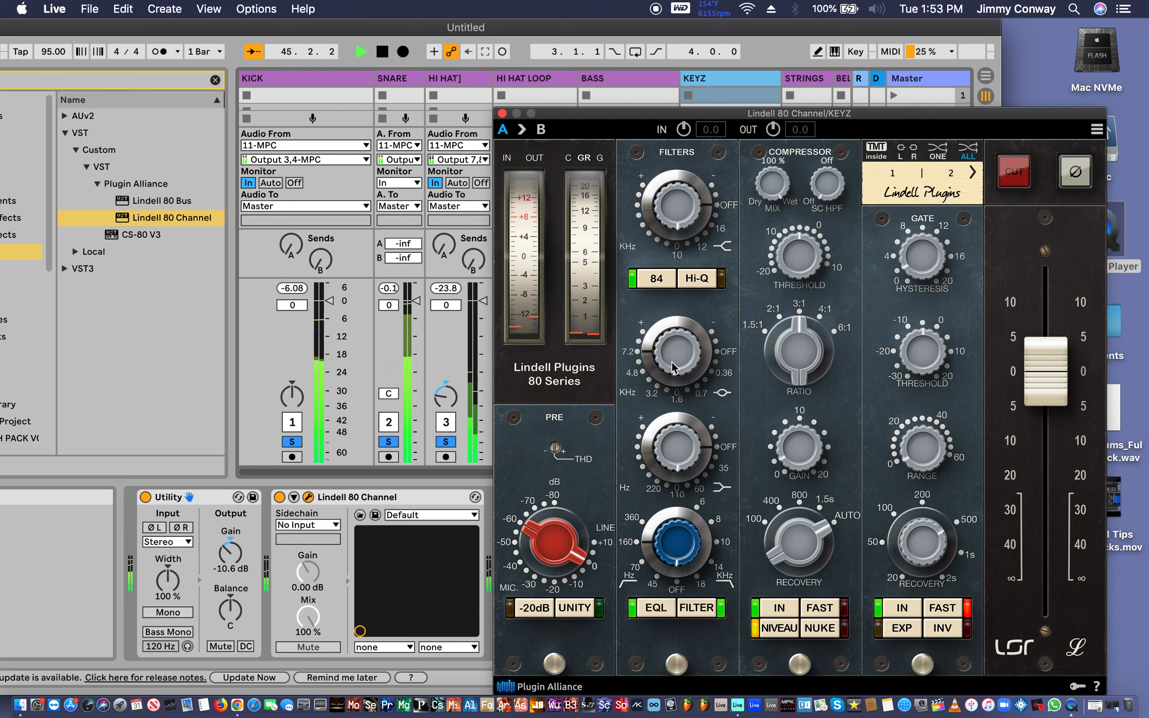
{"action": "left_click", "coordinate": [690, 261]}
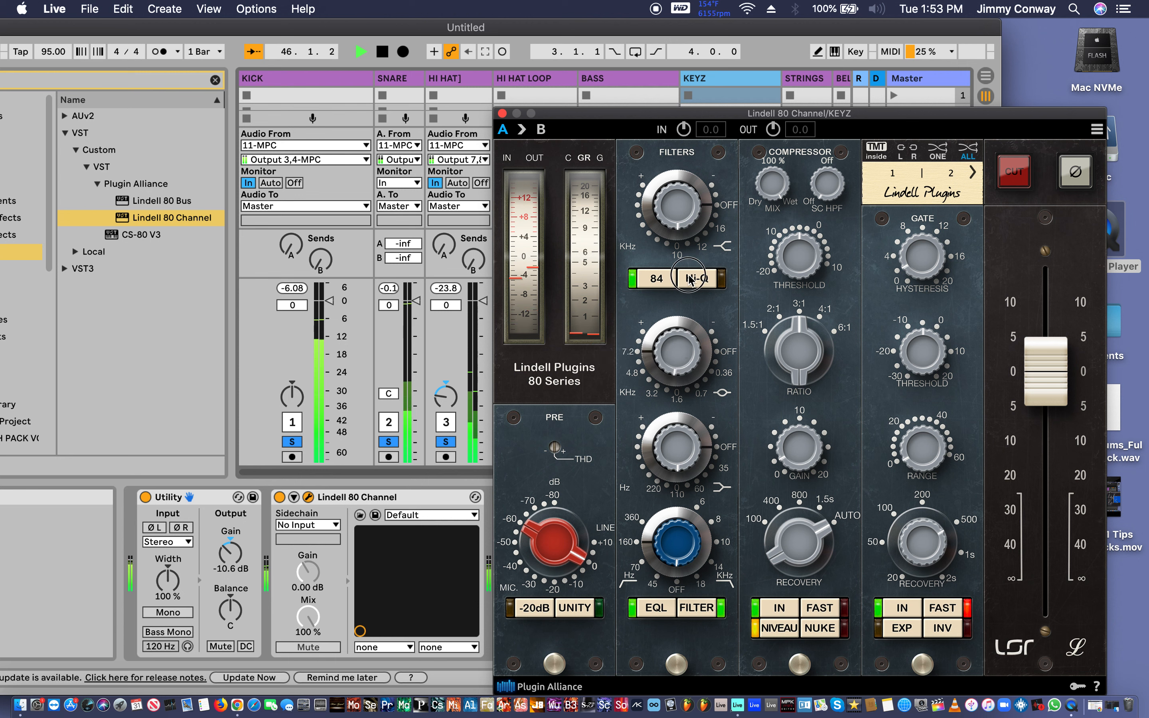
{"action": "left_click", "coordinate": [687, 278]}
{"action": "left_click_drag", "start_coordinate": [650, 232], "coordinate": [701, 214]}
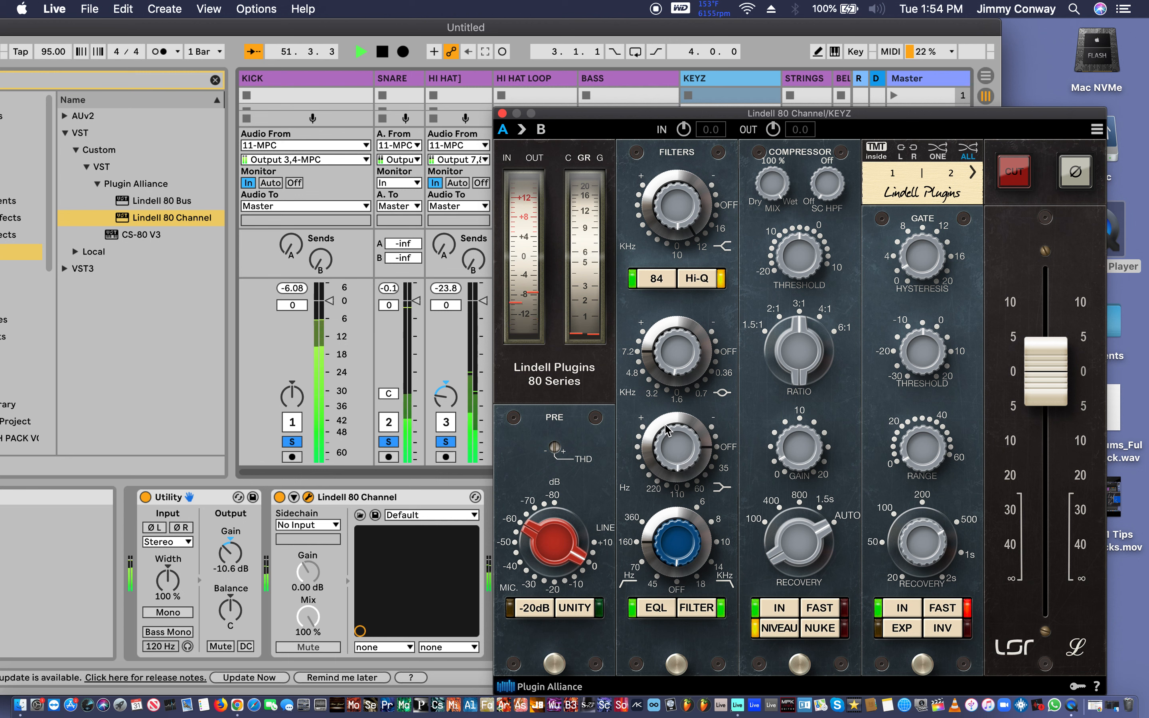
Briefly engage and release Cut to compare the mix without the keys, and move the plug-in window aside.
{"action": "left_click", "coordinate": [1011, 172]}
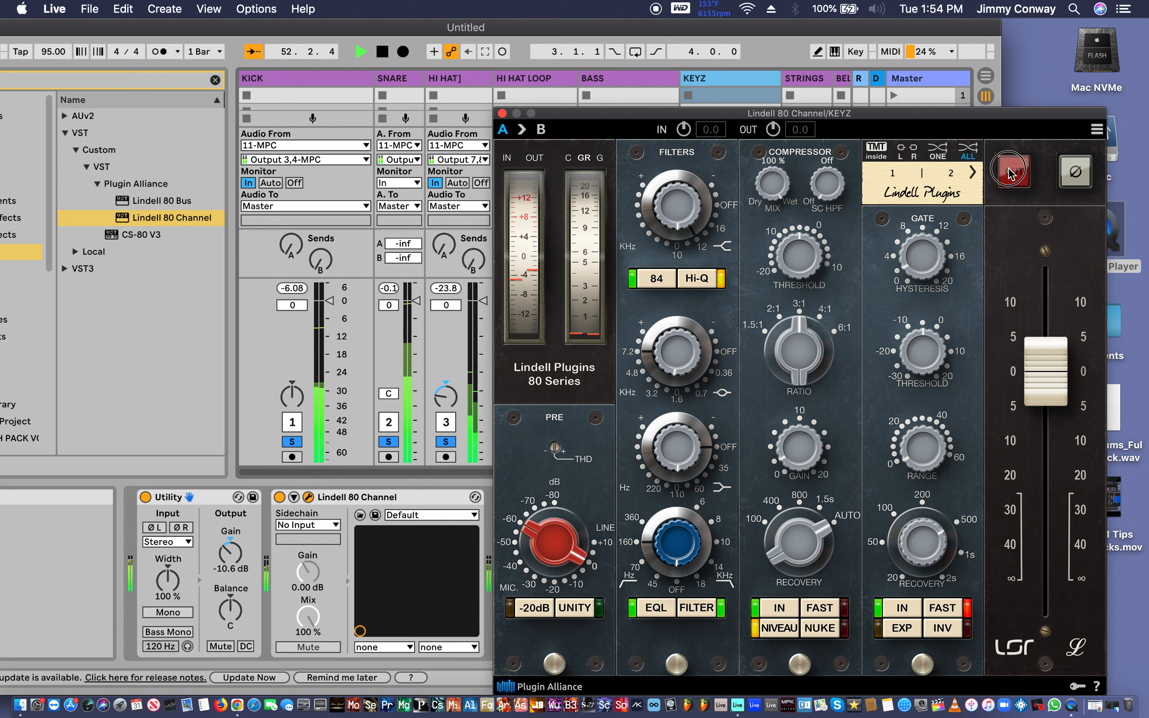
{"action": "left_click", "coordinate": [1011, 172]}
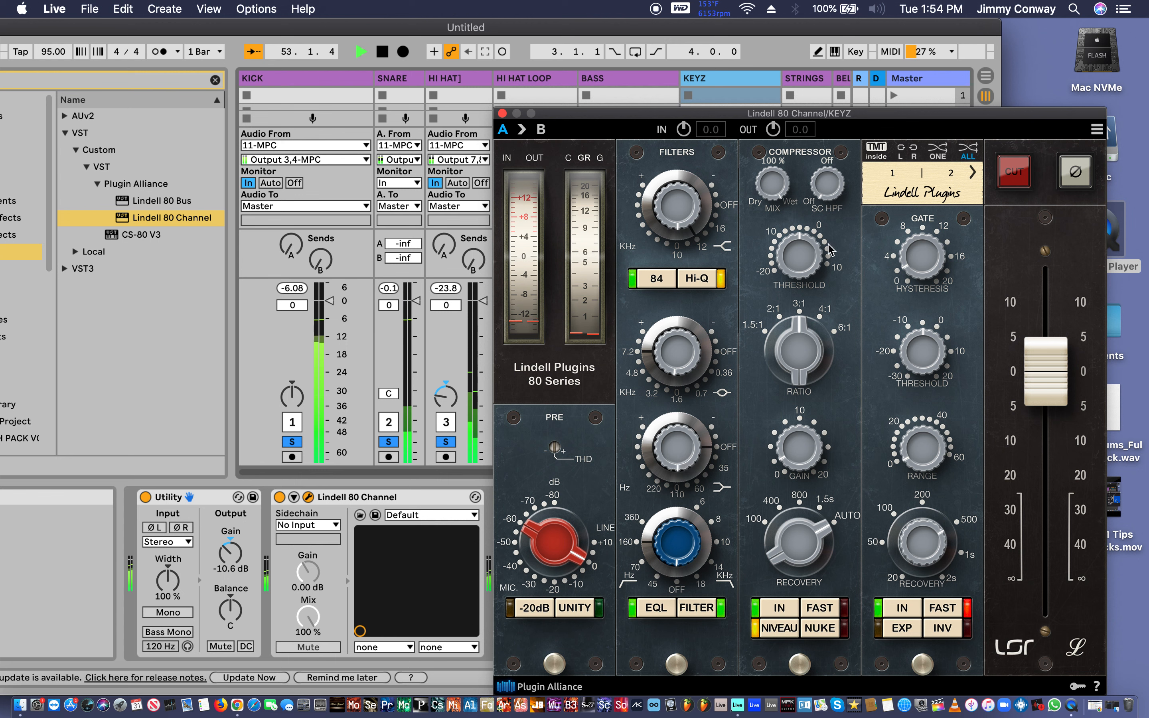
{"action": "left_click_drag", "start_coordinate": [667, 112], "coordinate": [799, 143]}
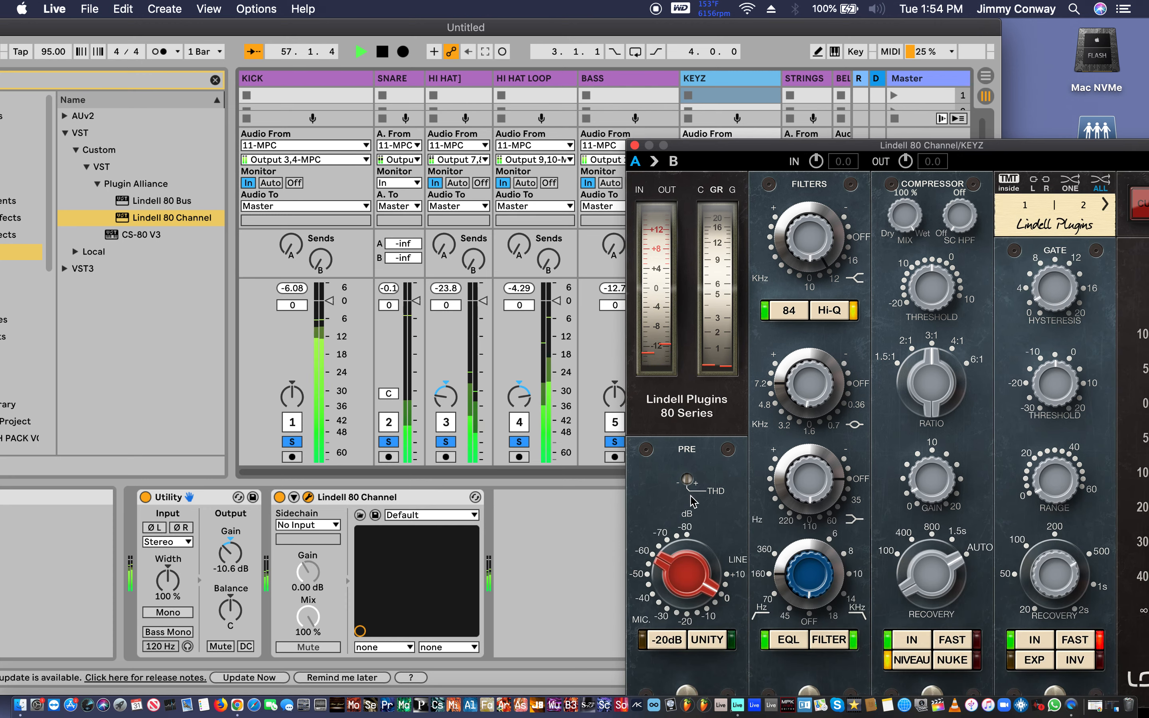
Switch off the 84 mode in the filter section and adjust the high-pass filter and midrange band.
{"action": "mouse_move", "coordinate": [803, 392]}
{"action": "left_mouse_down"}
{"action": "mouse_move", "coordinate": [803, 454]}
{"action": "mouse_move", "coordinate": [796, 395]}
{"action": "left_mouse_up"}
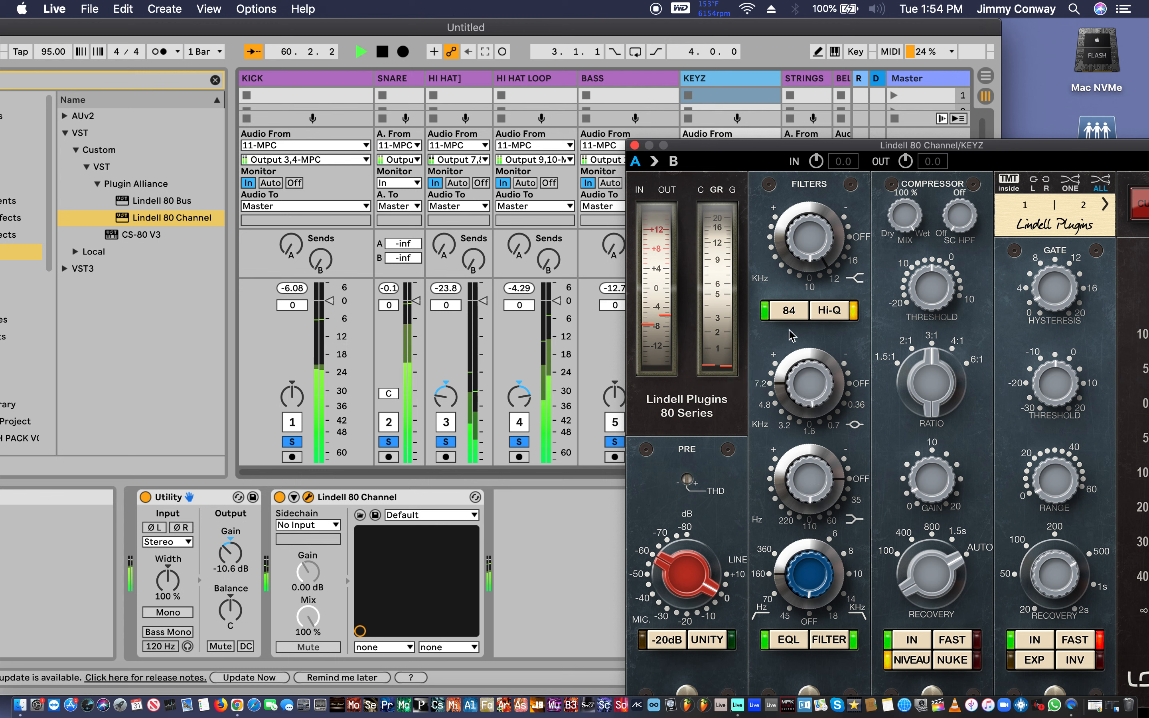
{"action": "left_click", "coordinate": [789, 310]}
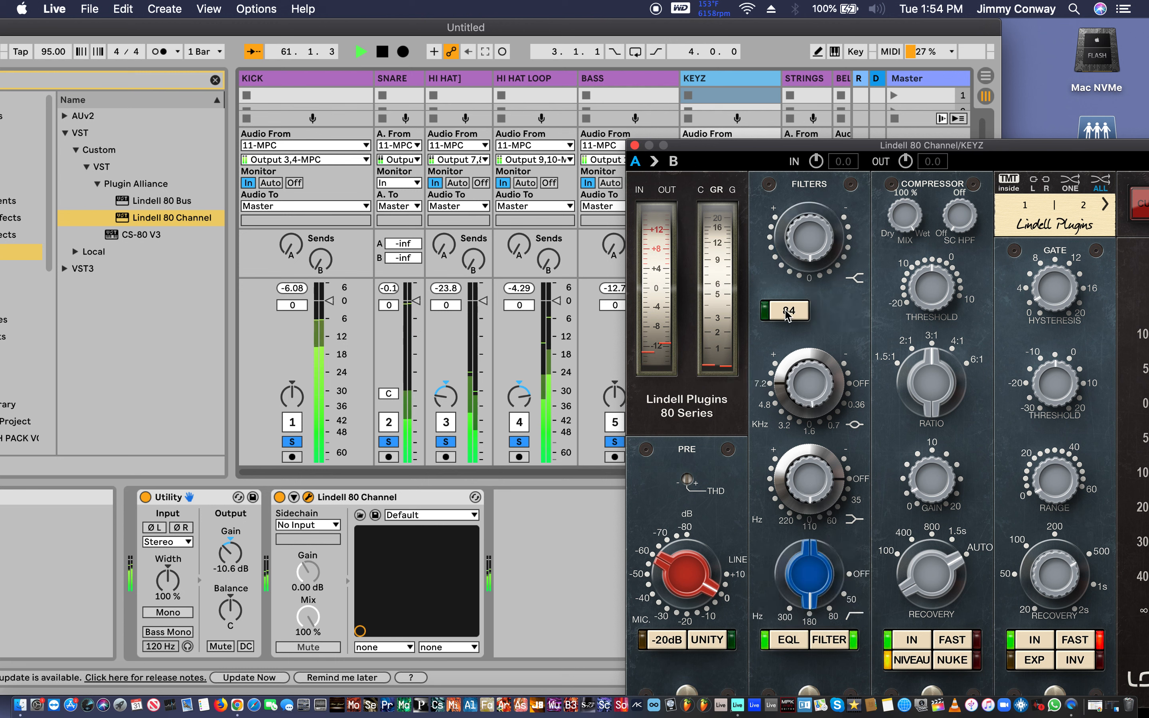
{"action": "left_click_drag", "start_coordinate": [780, 564], "coordinate": [818, 643]}
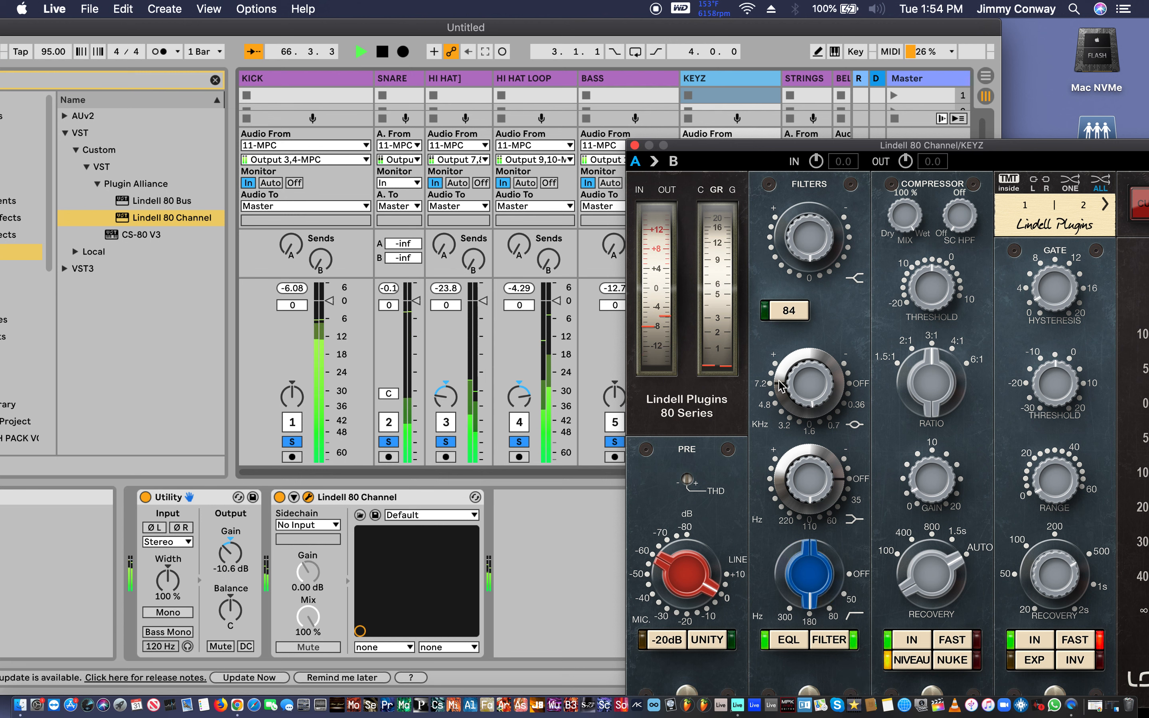
{"action": "left_click", "coordinate": [755, 319]}
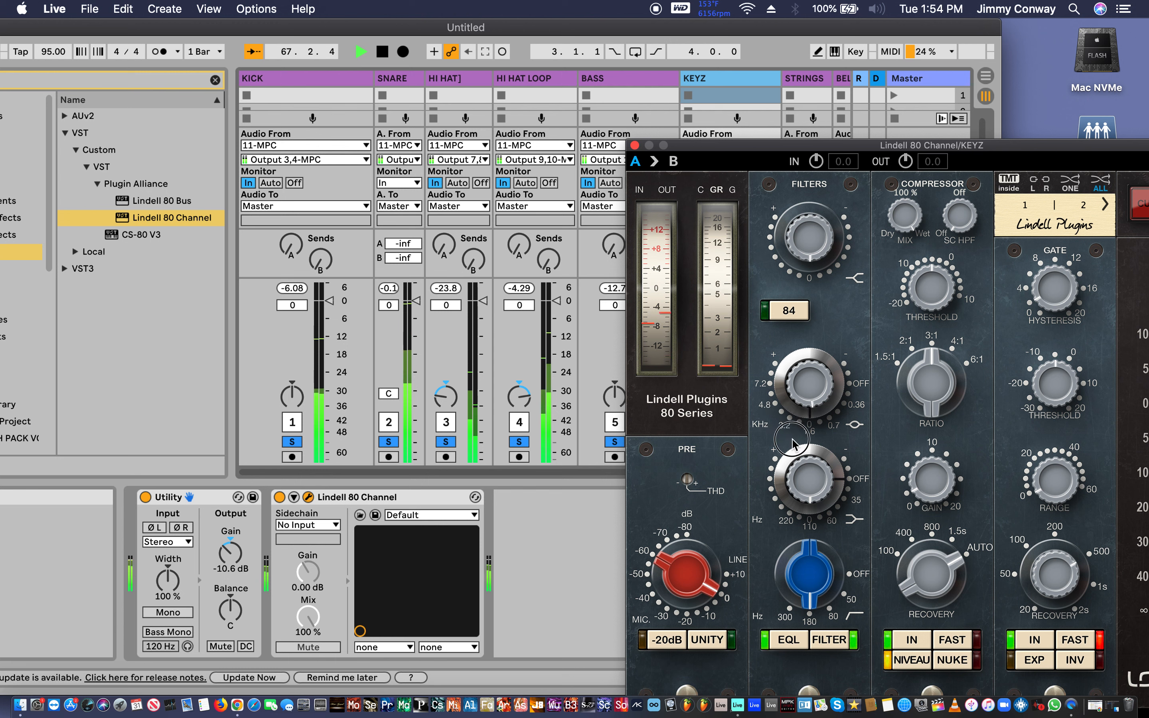
{"action": "left_click_drag", "start_coordinate": [754, 371], "coordinate": [788, 410]}
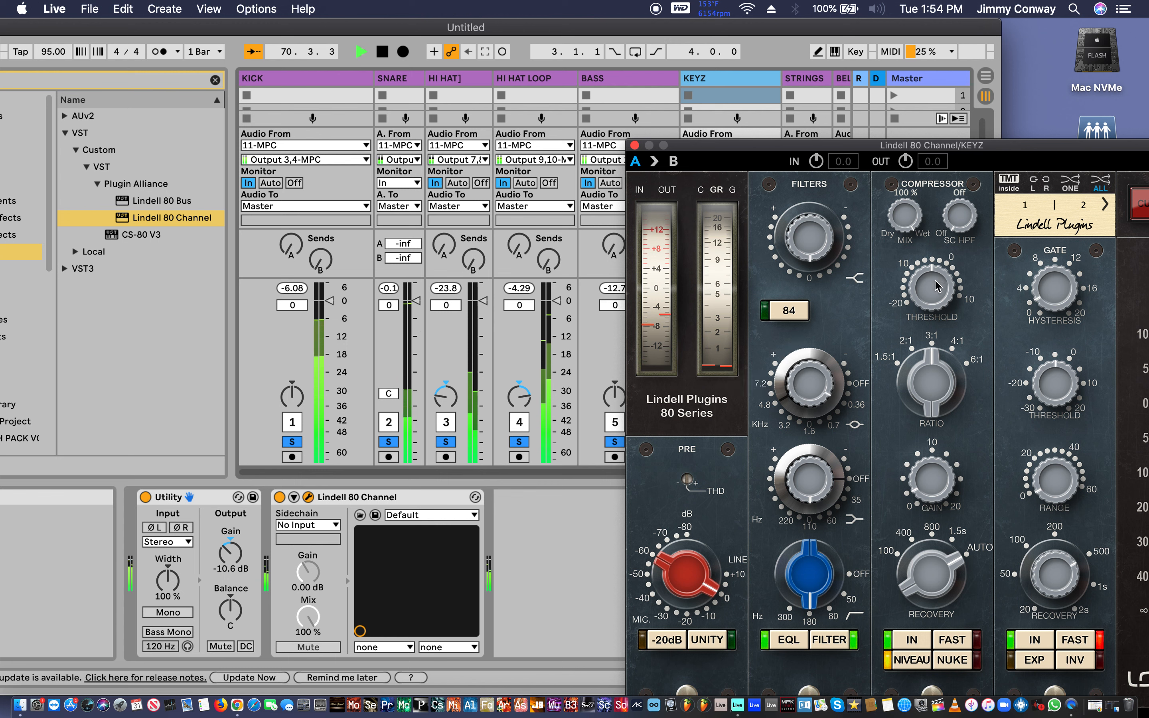
Set the compressor's recovery to 400 and turn on its Fast mode, leaving the ratio at 3:1.
{"action": "left_click_drag", "start_coordinate": [925, 383], "coordinate": [925, 362]}
{"action": "left_click_drag", "start_coordinate": [932, 574], "coordinate": [932, 622]}
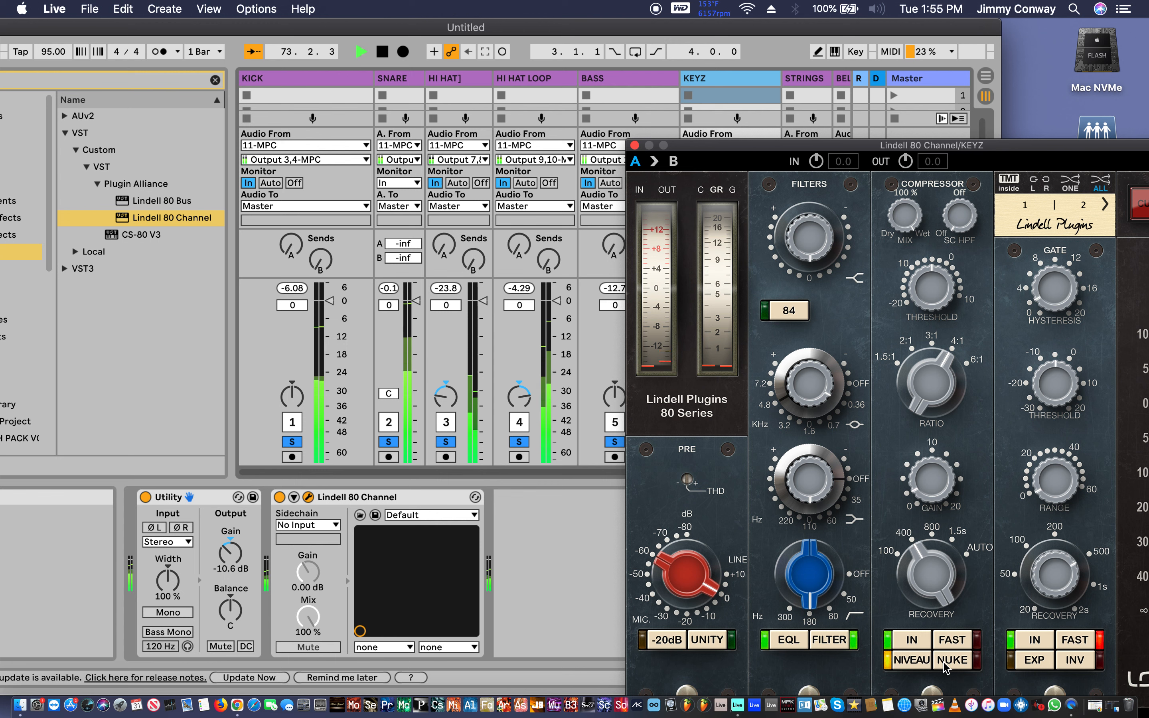
{"action": "left_click", "coordinate": [947, 640]}
Lower the compressor threshold to get gain reduction on the keys and adjust the compressor's make-up gain.
{"action": "mouse_move", "coordinate": [930, 274]}
{"action": "left_mouse_down"}
{"action": "mouse_move", "coordinate": [921, 307]}
{"action": "mouse_move", "coordinate": [916, 289]}
{"action": "left_mouse_up"}
{"action": "left_click", "coordinate": [922, 307]}
{"action": "left_click_drag", "start_coordinate": [939, 387], "coordinate": [932, 402]}
{"action": "left_click_drag", "start_coordinate": [934, 304], "coordinate": [937, 312]}
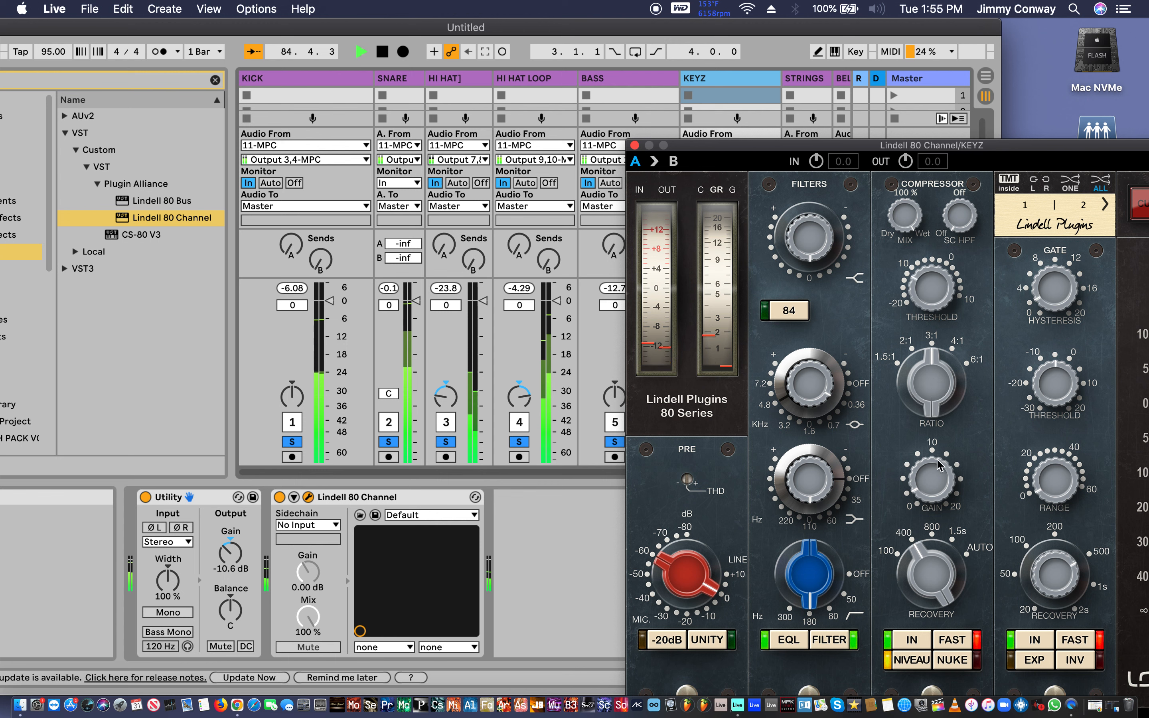
{"action": "mouse_move", "coordinate": [938, 466]}
{"action": "left_mouse_down"}
{"action": "mouse_move", "coordinate": [921, 458]}
{"action": "mouse_move", "coordinate": [920, 471]}
{"action": "left_mouse_up"}
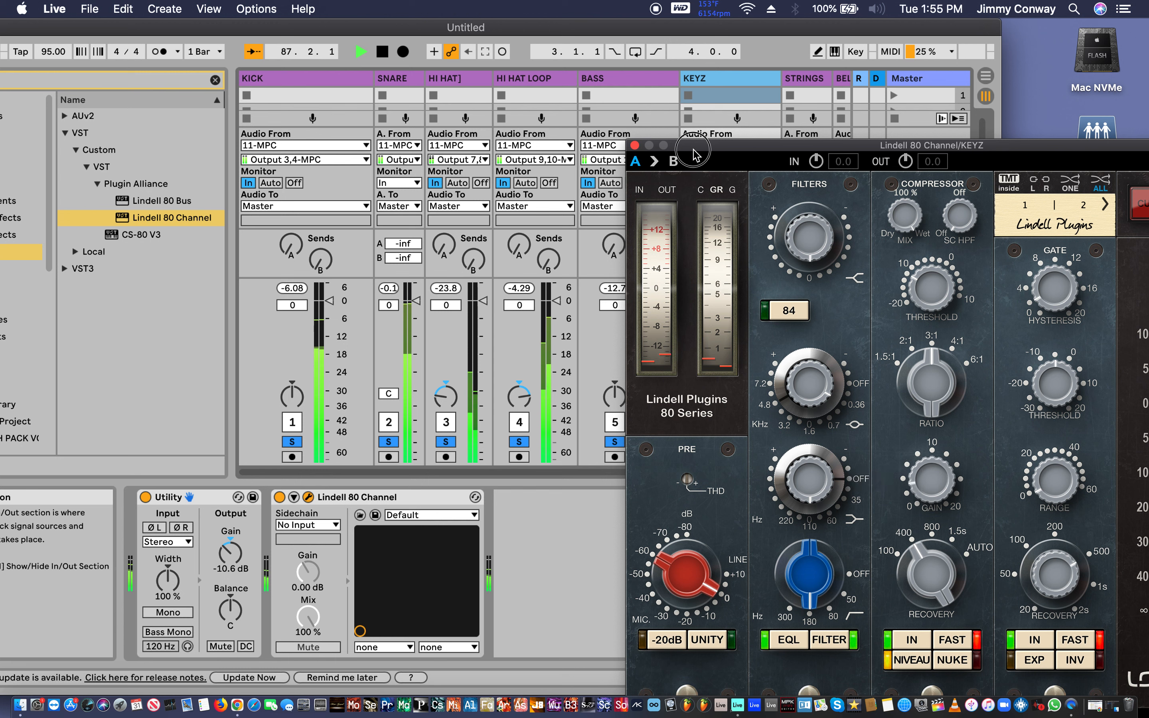
Check the KEYZ track meter, then compare plug-in setting A with setting B and return to A.
{"action": "left_click_drag", "start_coordinate": [697, 148], "coordinate": [925, 208]}
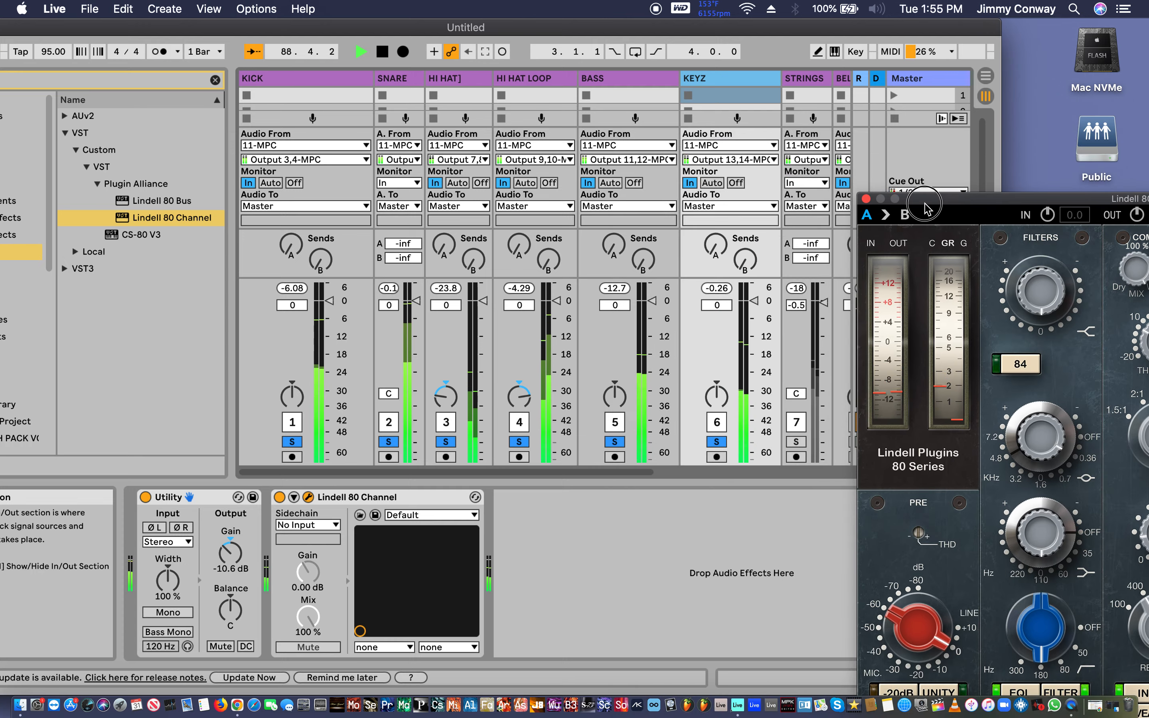
{"action": "left_click_drag", "start_coordinate": [925, 203], "coordinate": [700, 151]}
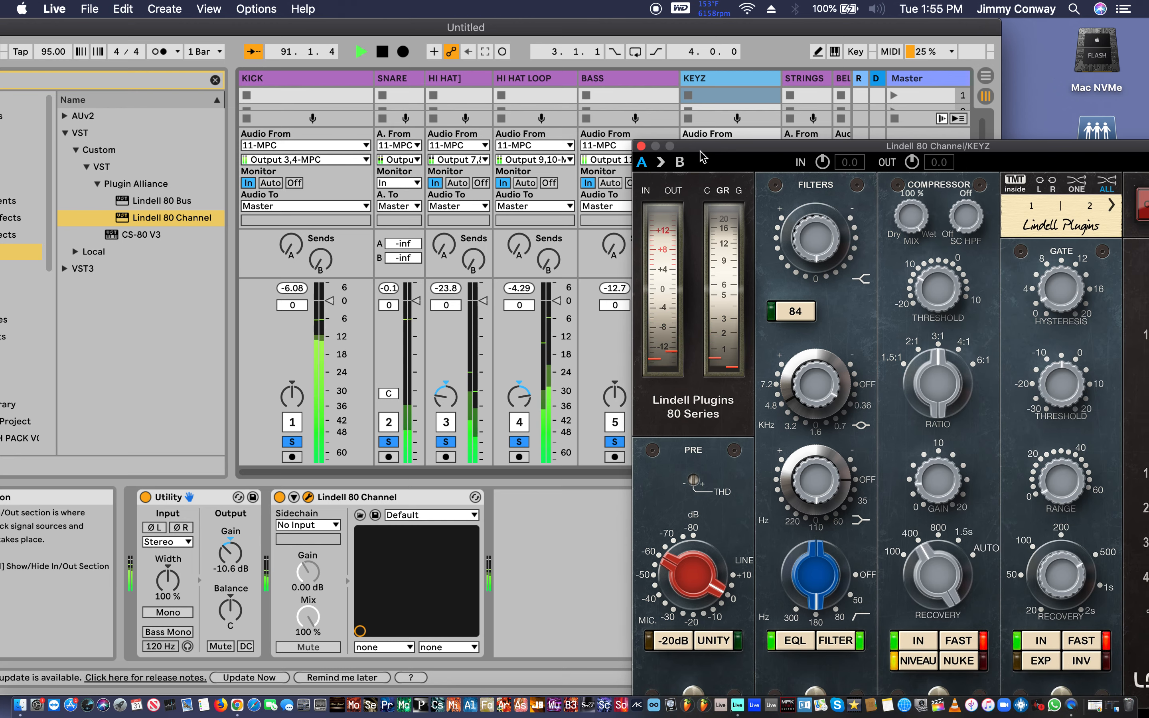
{"action": "left_click", "coordinate": [679, 163]}
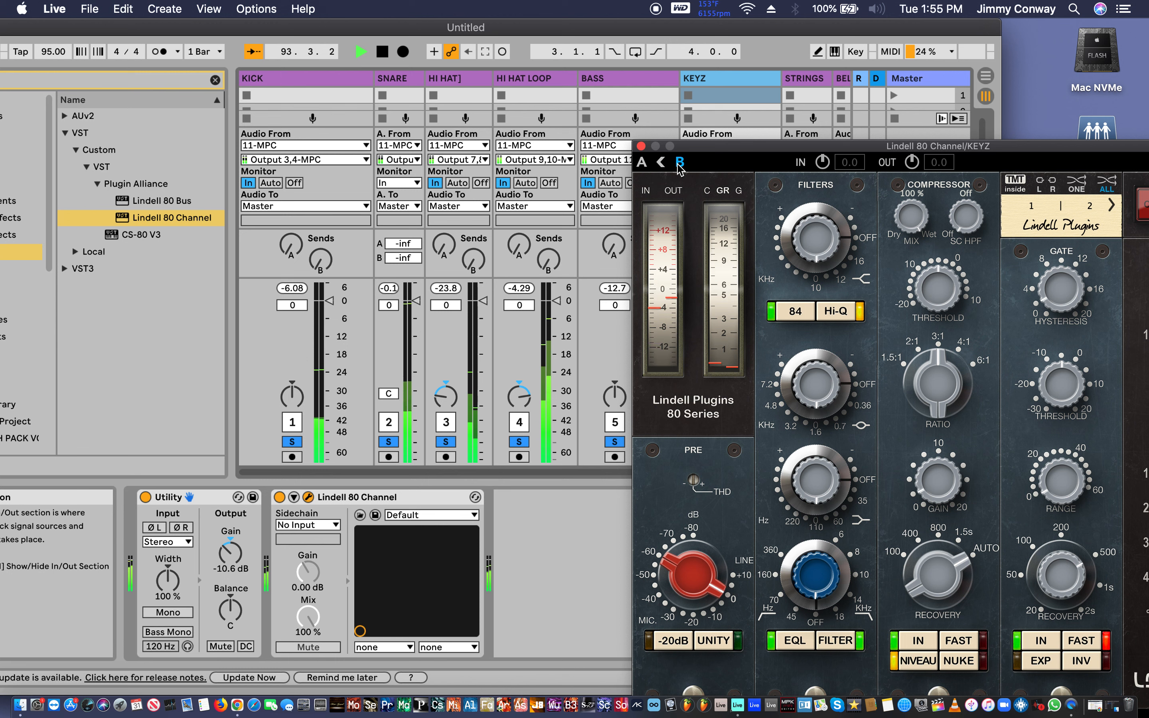
{"action": "left_click", "coordinate": [642, 163]}
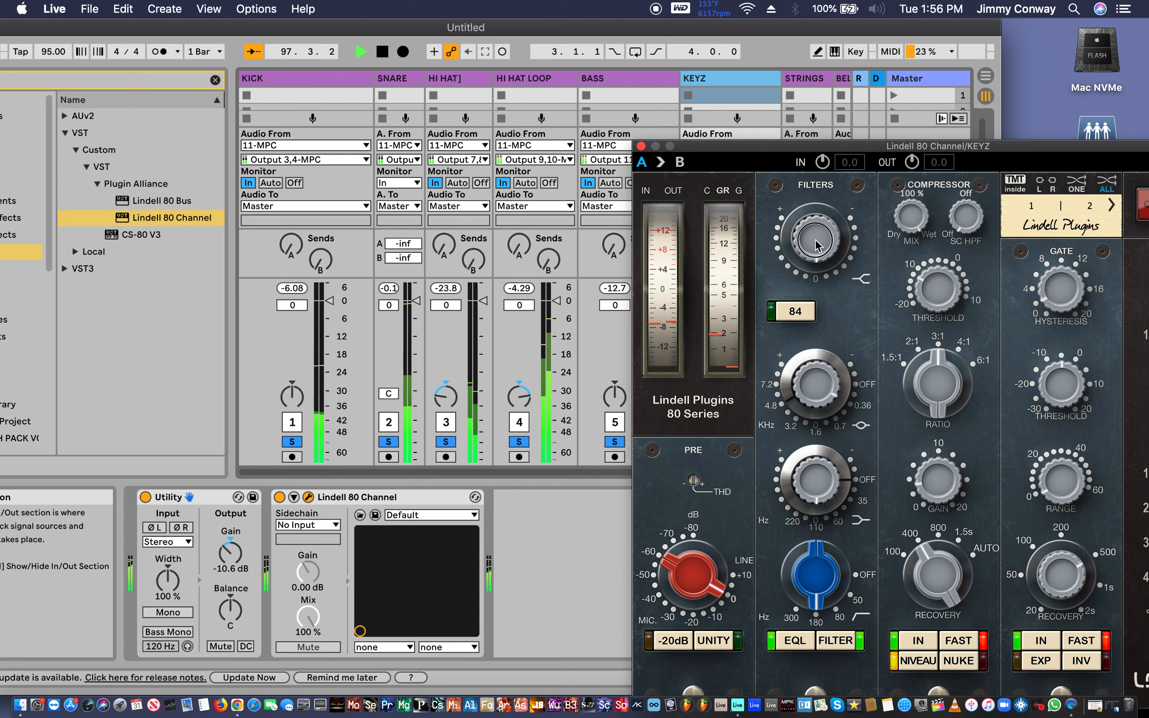
Adjust the high EQ band and the gain and frequency of the midrange EQ band.
{"action": "mouse_move", "coordinate": [818, 240]}
{"action": "left_mouse_down"}
{"action": "mouse_move", "coordinate": [806, 227]}
{"action": "mouse_move", "coordinate": [806, 242]}
{"action": "left_mouse_up"}
{"action": "left_click_drag", "start_coordinate": [802, 380], "coordinate": [795, 335]}
{"action": "left_click_drag", "start_coordinate": [785, 381], "coordinate": [809, 403]}
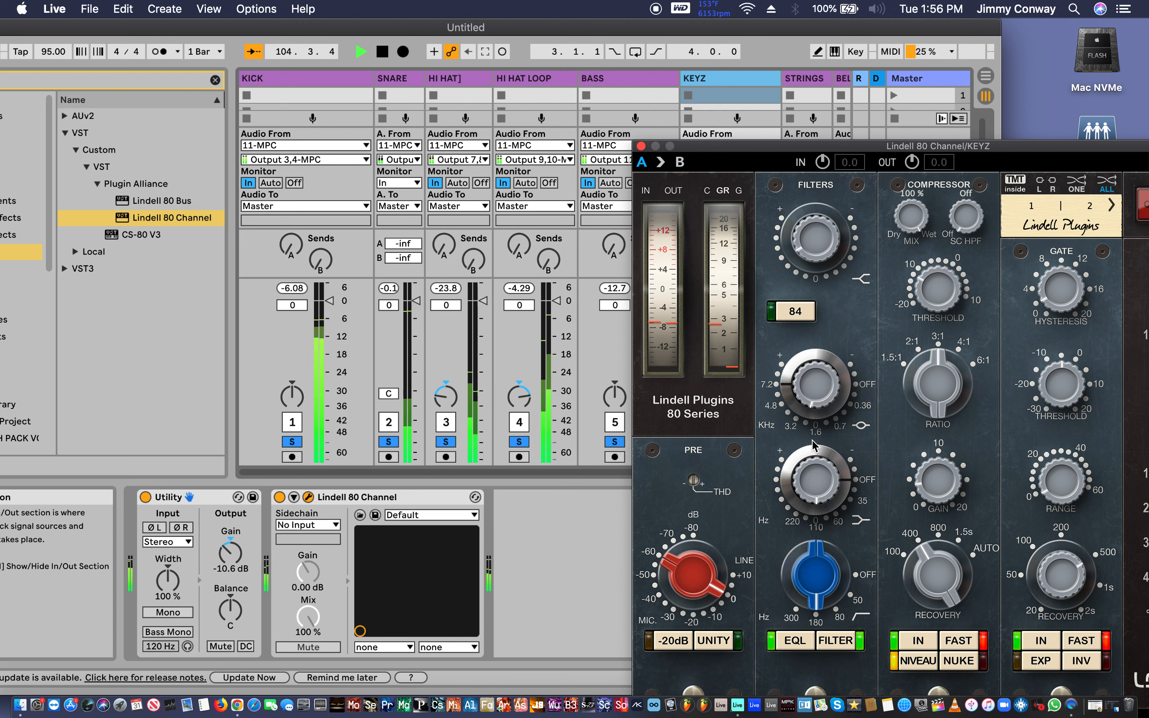
Adjust the frequency and gain of the low EQ band in the filter section.
{"action": "mouse_move", "coordinate": [816, 492]}
{"action": "left_mouse_down"}
{"action": "mouse_move", "coordinate": [810, 447]}
{"action": "mouse_move", "coordinate": [831, 538]}
{"action": "mouse_move", "coordinate": [823, 501]}
{"action": "left_mouse_up"}
{"action": "left_click", "coordinate": [808, 511]}
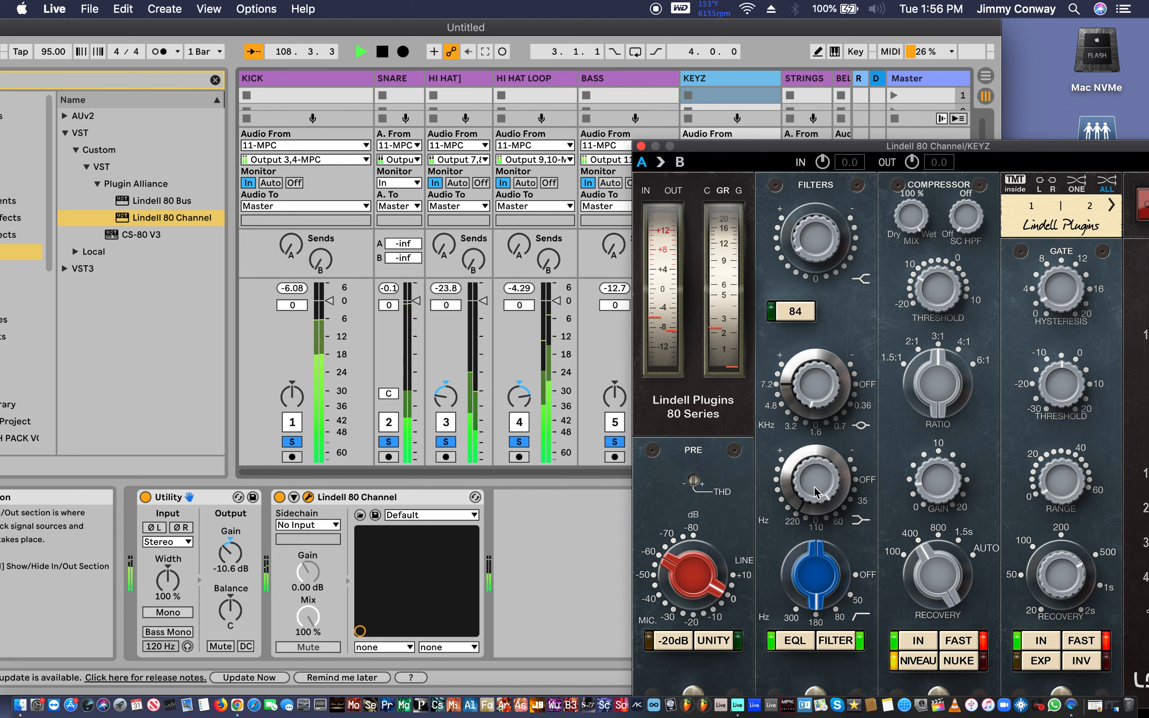
{"action": "mouse_move", "coordinate": [818, 493]}
{"action": "left_mouse_down"}
{"action": "mouse_move", "coordinate": [835, 541]}
{"action": "mouse_move", "coordinate": [802, 480]}
{"action": "mouse_move", "coordinate": [786, 484]}
{"action": "mouse_move", "coordinate": [790, 496]}
{"action": "mouse_move", "coordinate": [809, 479]}
{"action": "mouse_move", "coordinate": [802, 462]}
{"action": "left_mouse_up"}
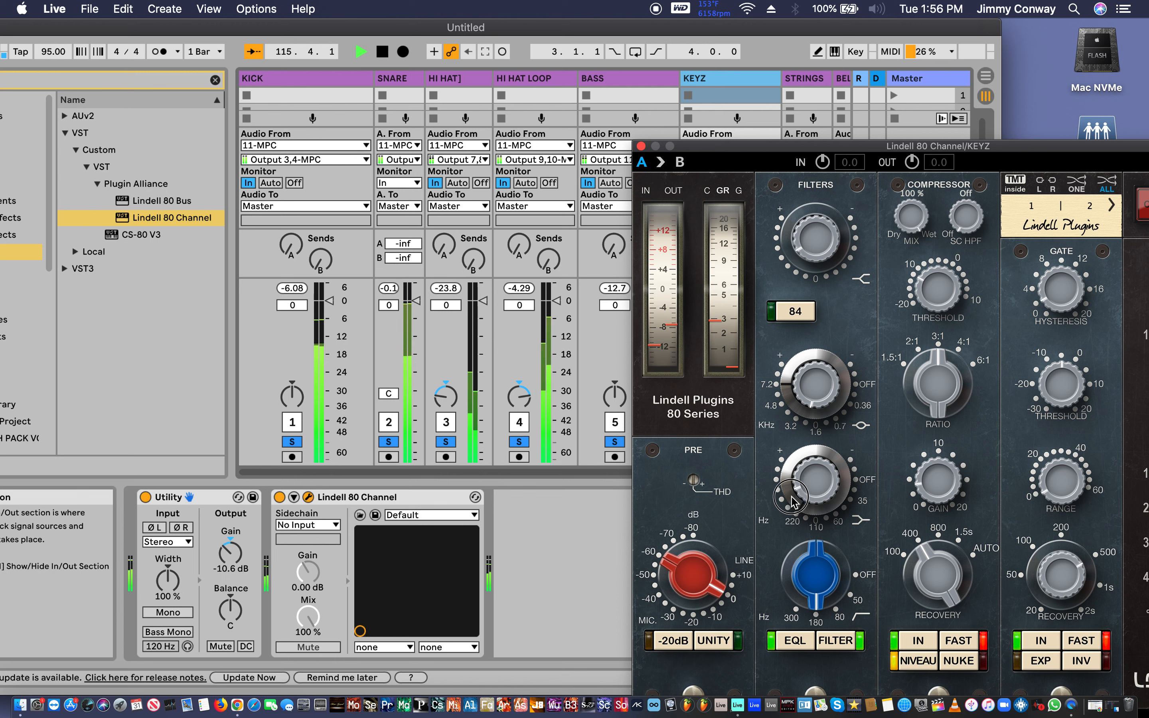
{"action": "left_click", "coordinate": [812, 520]}
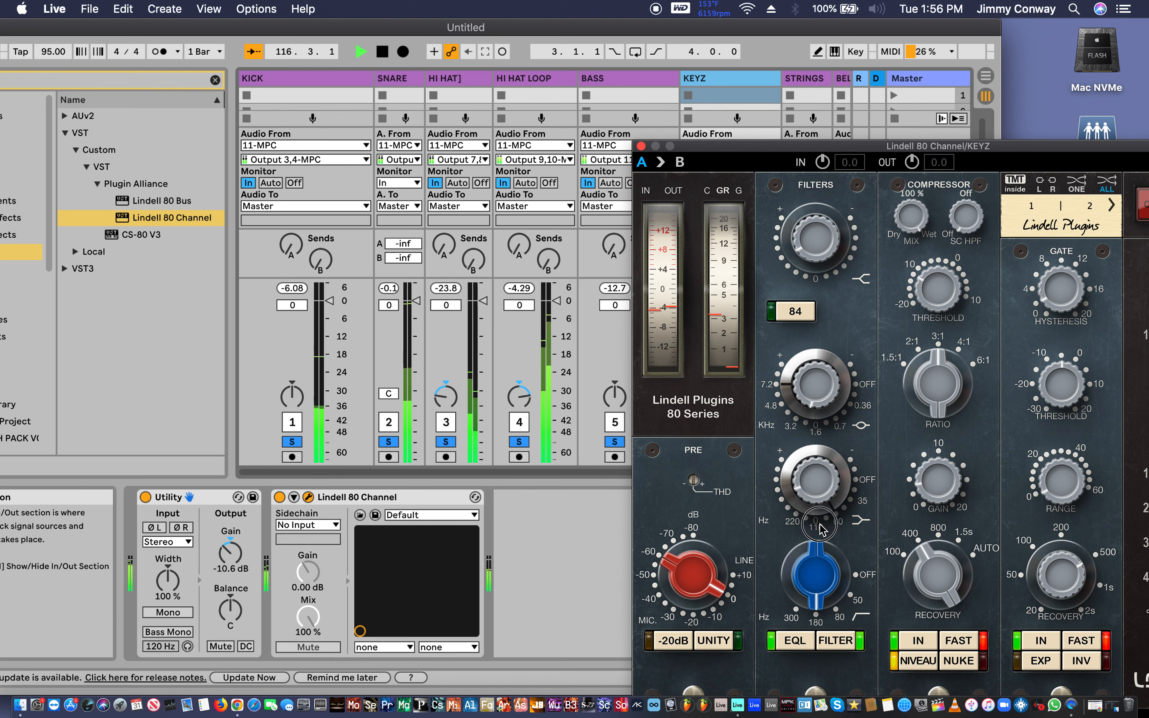
{"action": "left_click_drag", "start_coordinate": [814, 503], "coordinate": [855, 536]}
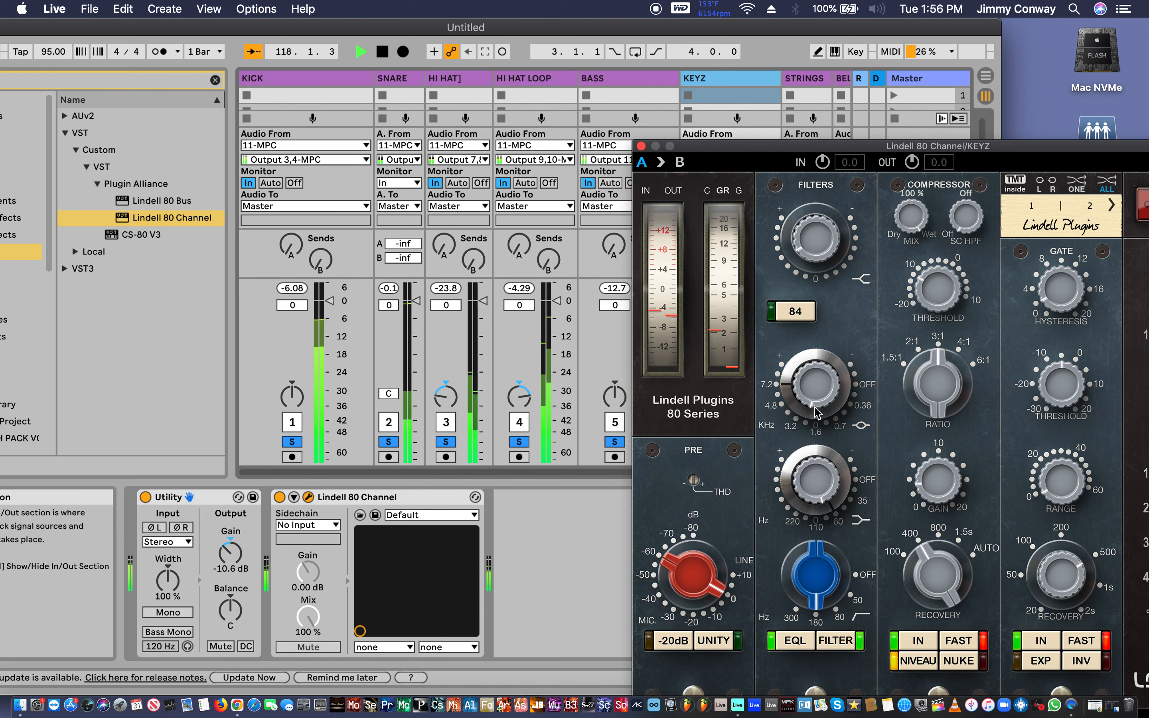
Fine-tune the midrange EQ band on the keys to a boost of about 6.5 dB.
{"action": "left_click", "coordinate": [805, 389]}
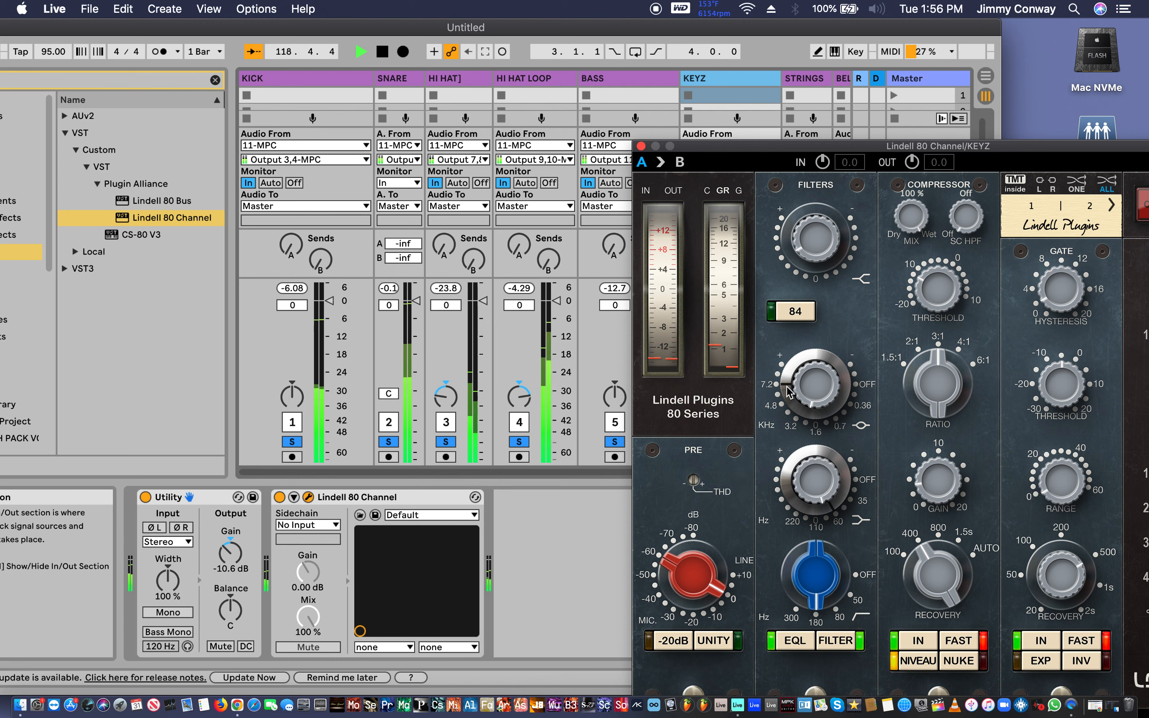
{"action": "left_click", "coordinate": [829, 459]}
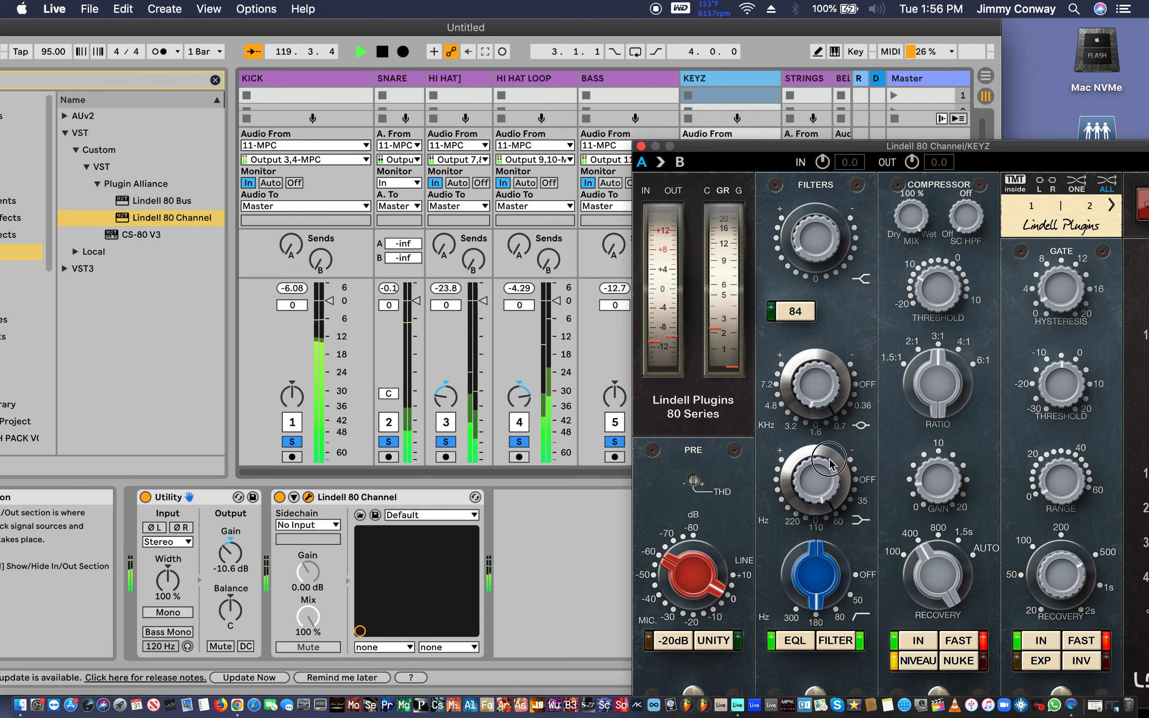
{"action": "left_click_drag", "start_coordinate": [806, 392], "coordinate": [799, 389]}
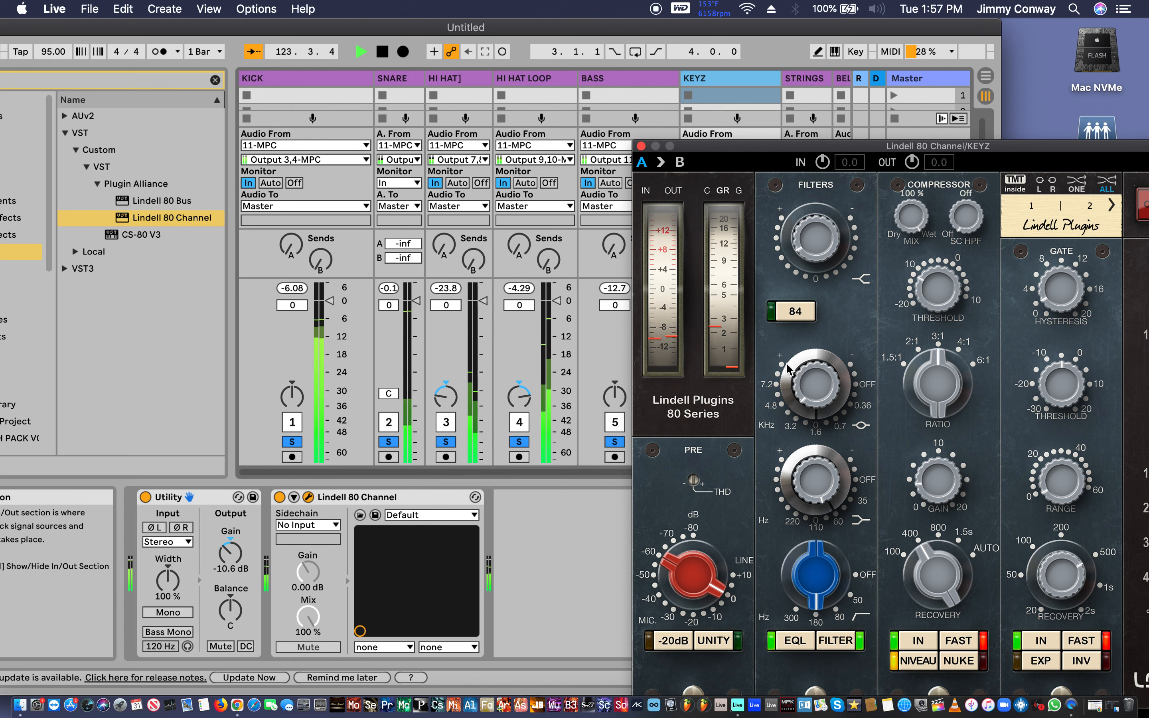
{"action": "left_click", "coordinate": [802, 388]}
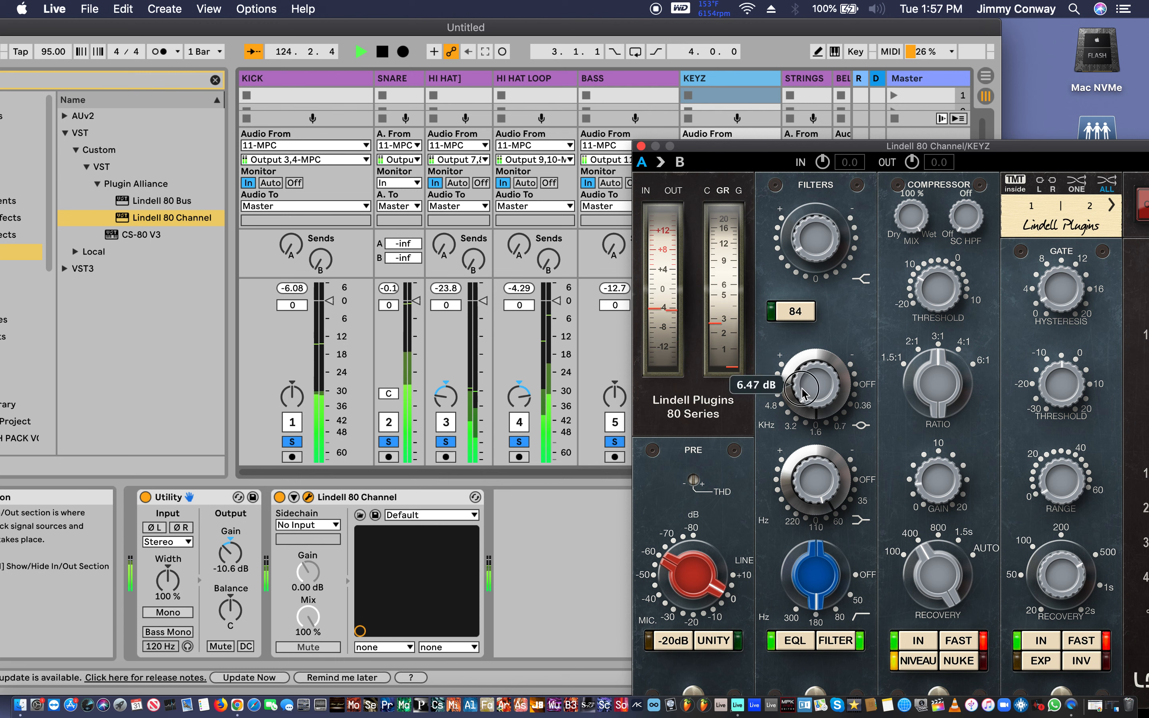
{"action": "left_click_drag", "start_coordinate": [801, 388], "coordinate": [801, 391]}
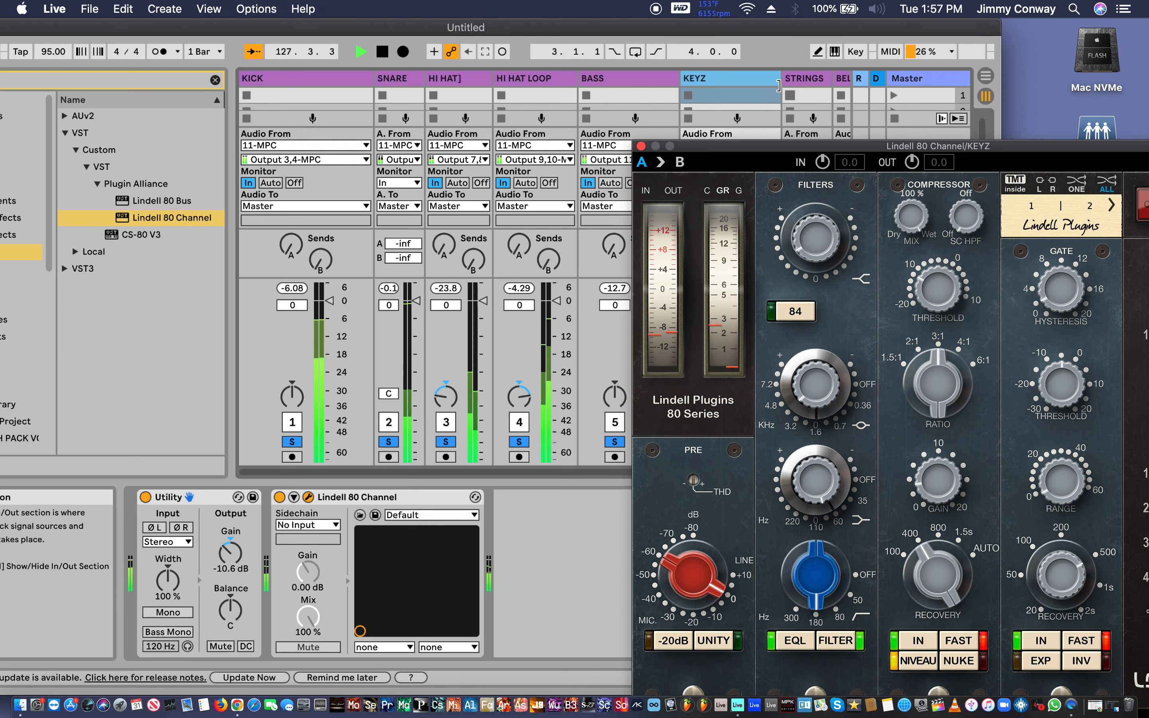
Move the plug-in window to reveal its output fader and lower the fader slightly below 0.
{"action": "left_click", "coordinate": [753, 147]}
{"action": "left_click_drag", "start_coordinate": [752, 147], "coordinate": [638, 196]}
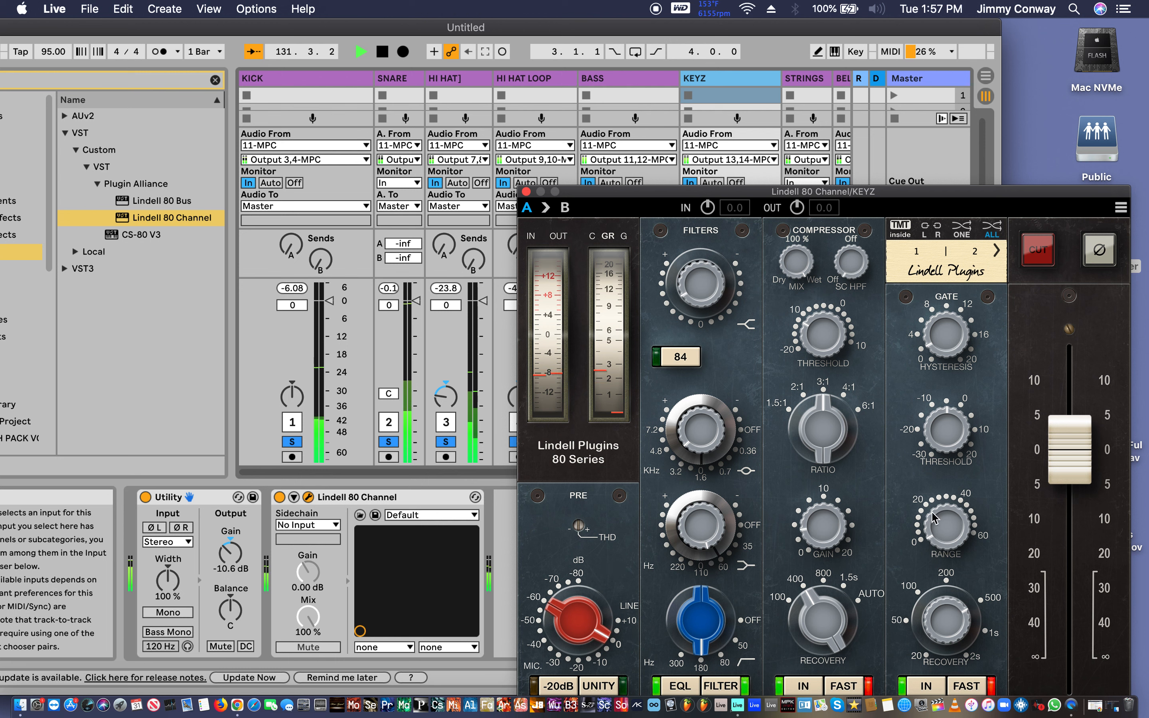
{"action": "left_click_drag", "start_coordinate": [1062, 459], "coordinate": [1063, 465]}
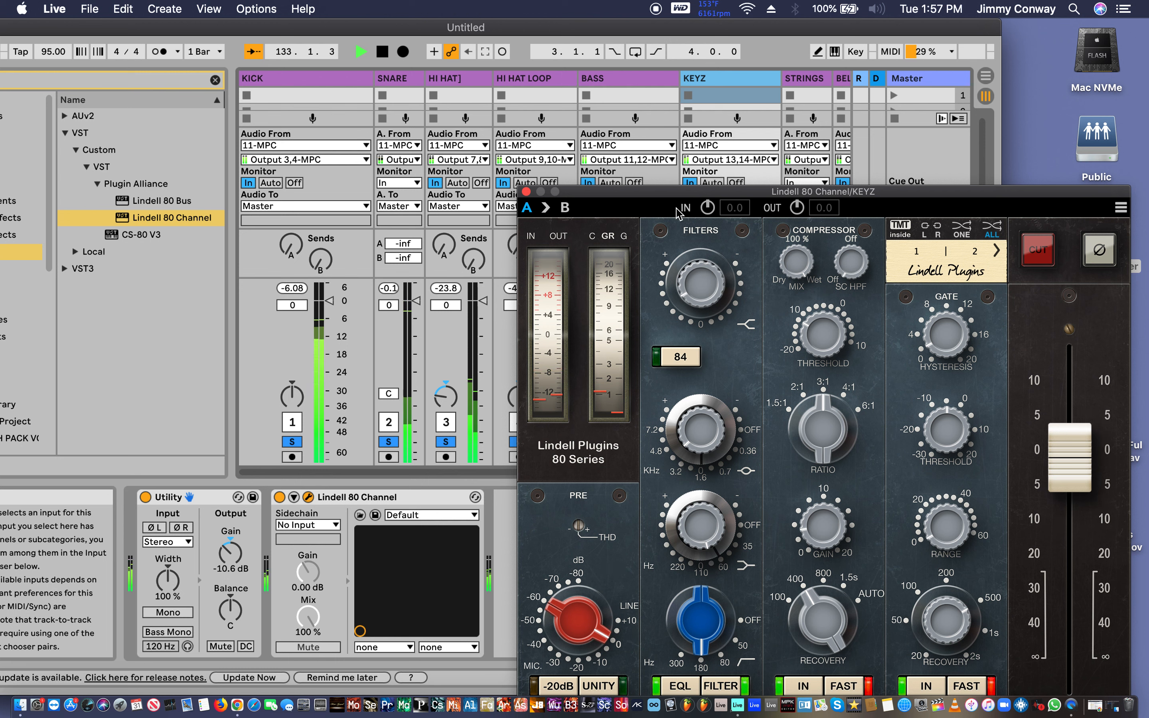
Compare the A and B settings of the KEYZ channel plug-in, return to A and close its window.
{"action": "left_click", "coordinate": [564, 209]}
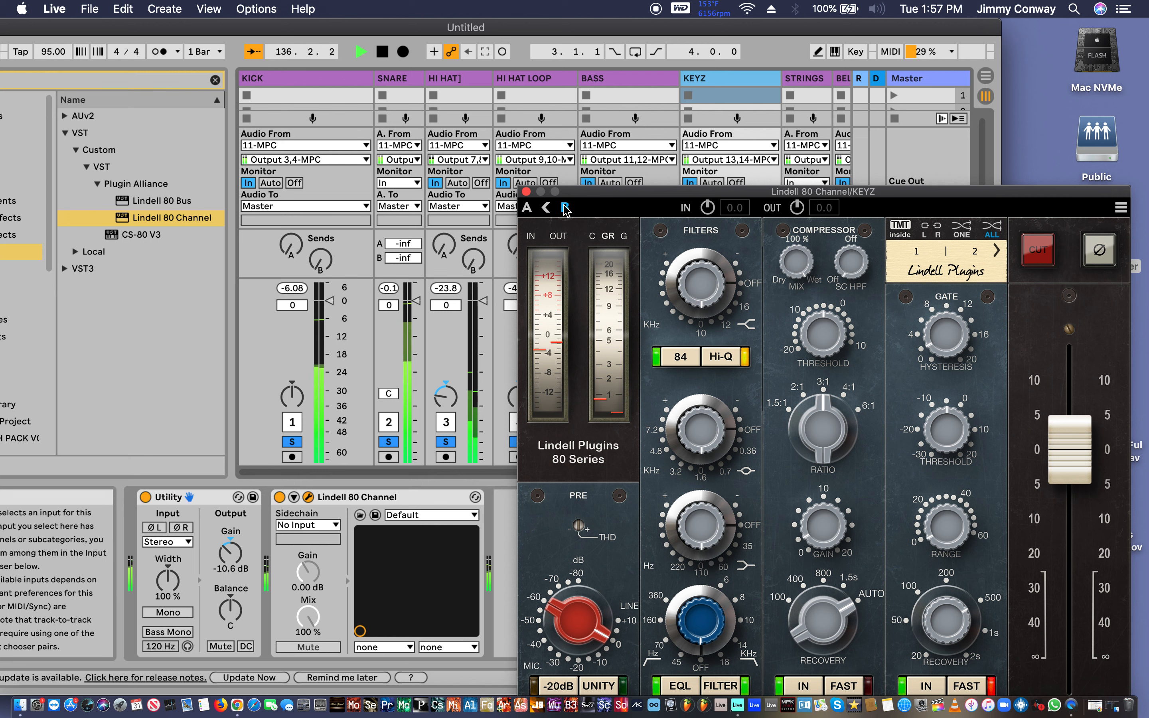
{"action": "left_click", "coordinate": [526, 208]}
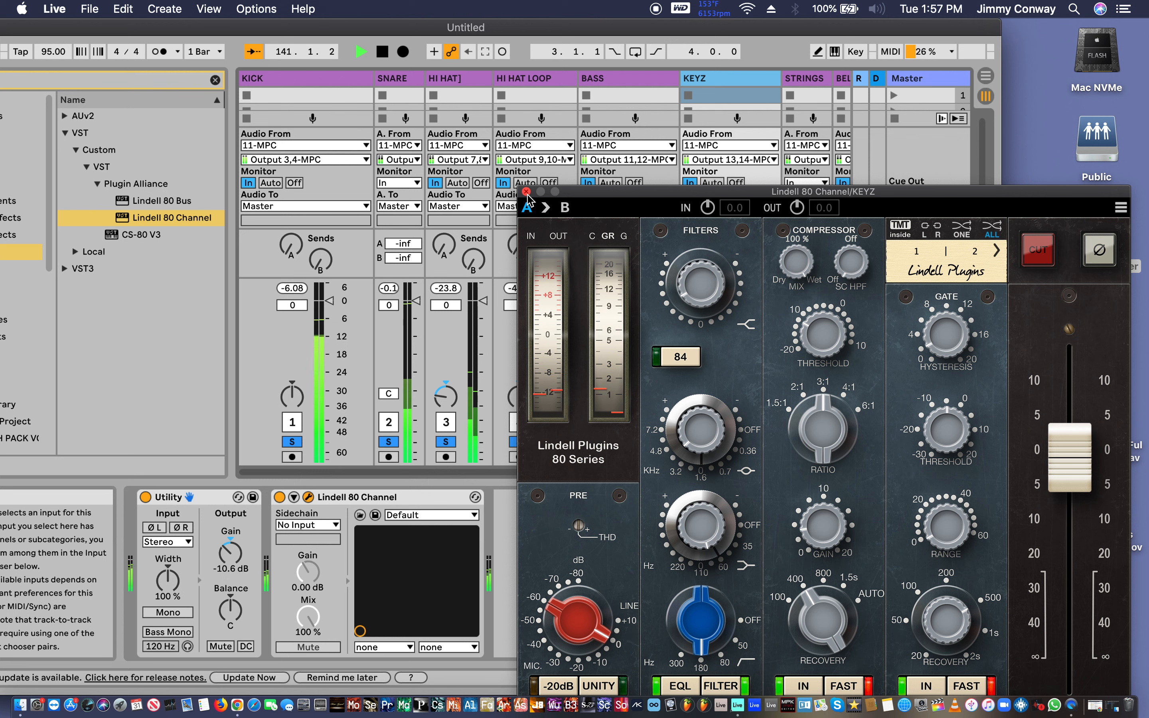
{"action": "left_click", "coordinate": [526, 192]}
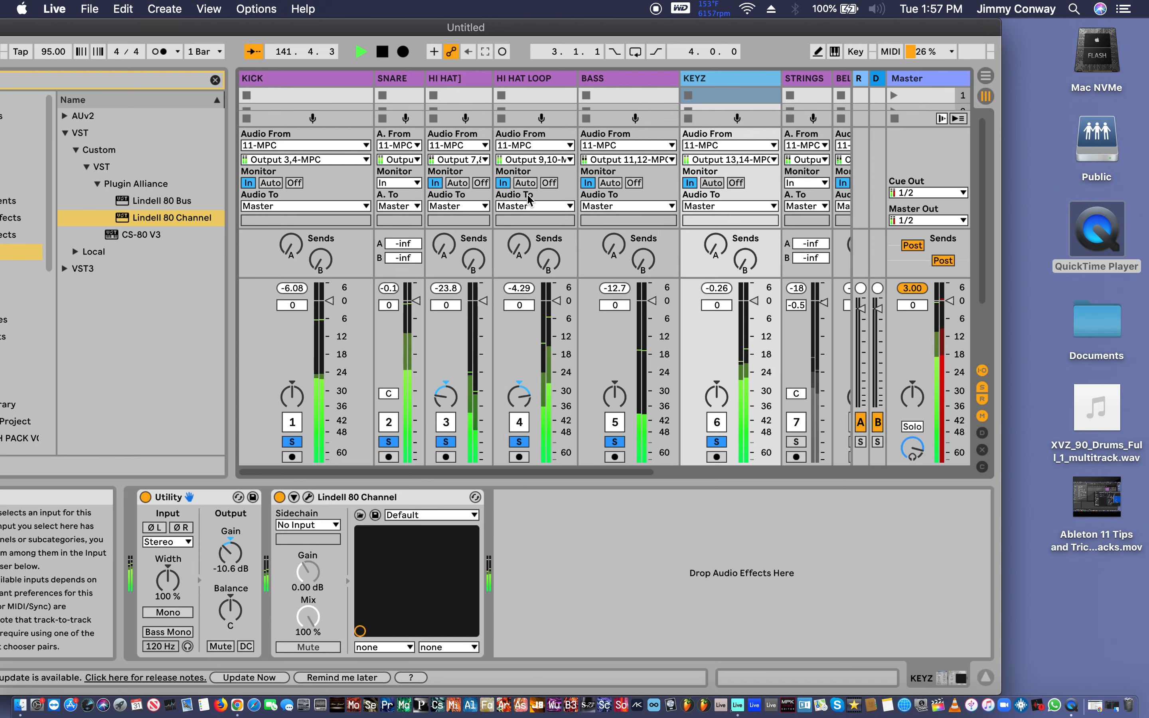
Solo and select the STRINGS track, and lower its Utility gain to -16.1 dB.
{"action": "scroll", "coordinate": [682, 238], "scroll_direction": "right", "scroll_amount": 3}
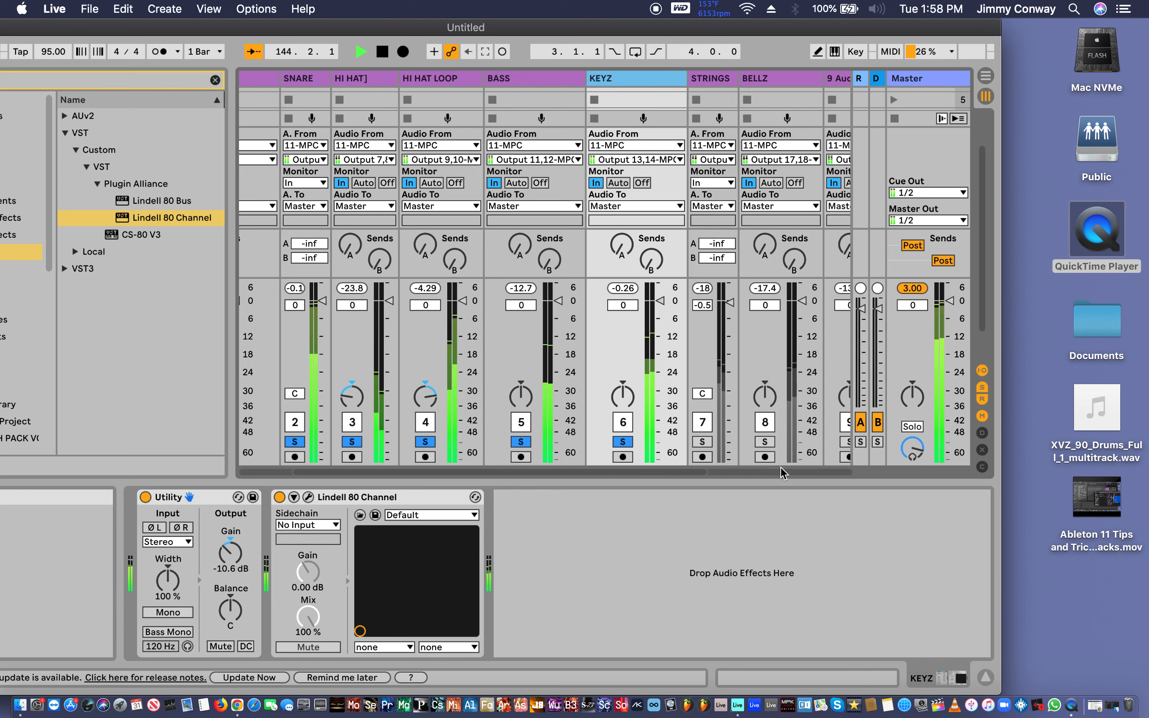
{"action": "left_click", "coordinate": [702, 442]}
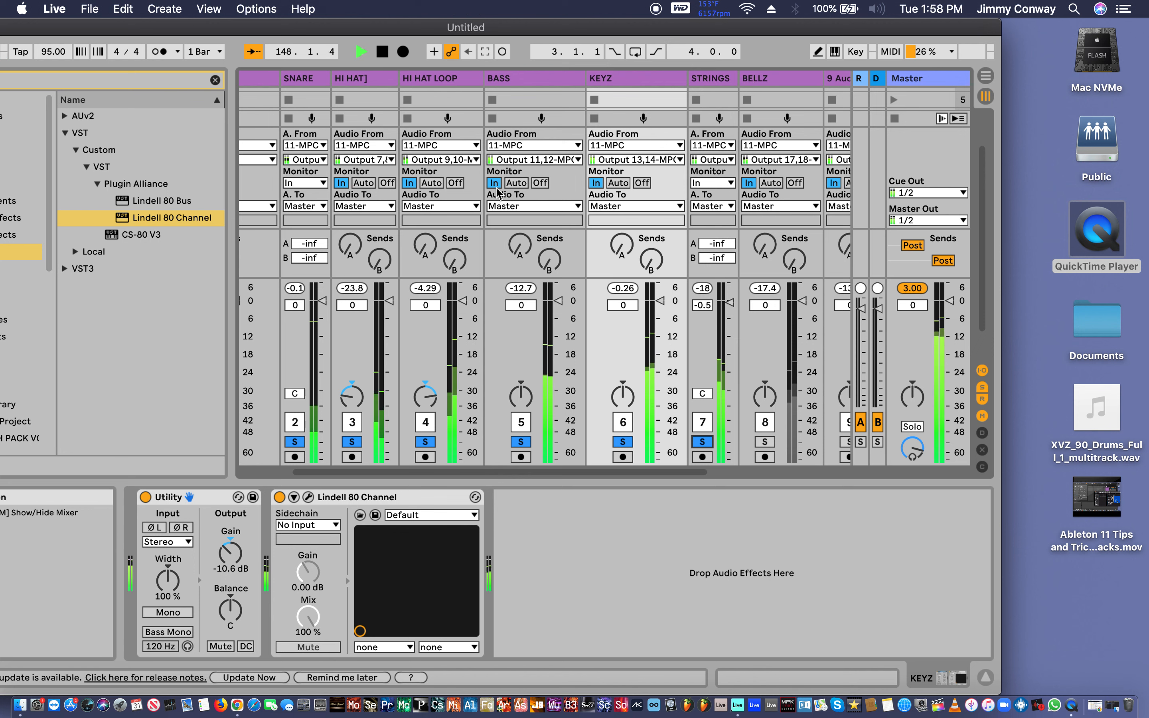
{"action": "left_click", "coordinate": [701, 79]}
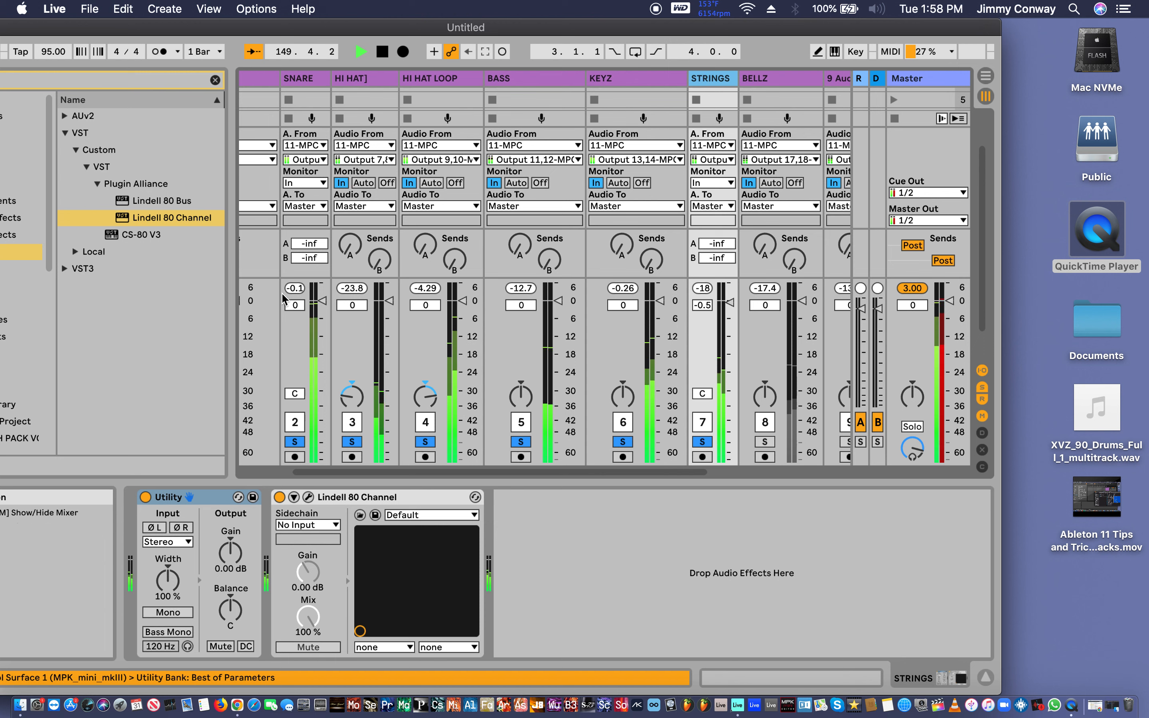
{"action": "mouse_move", "coordinate": [230, 552]}
{"action": "left_mouse_down"}
{"action": "mouse_move", "coordinate": [230, 580]}
{"action": "mouse_move", "coordinate": [231, 569]}
{"action": "left_mouse_up"}
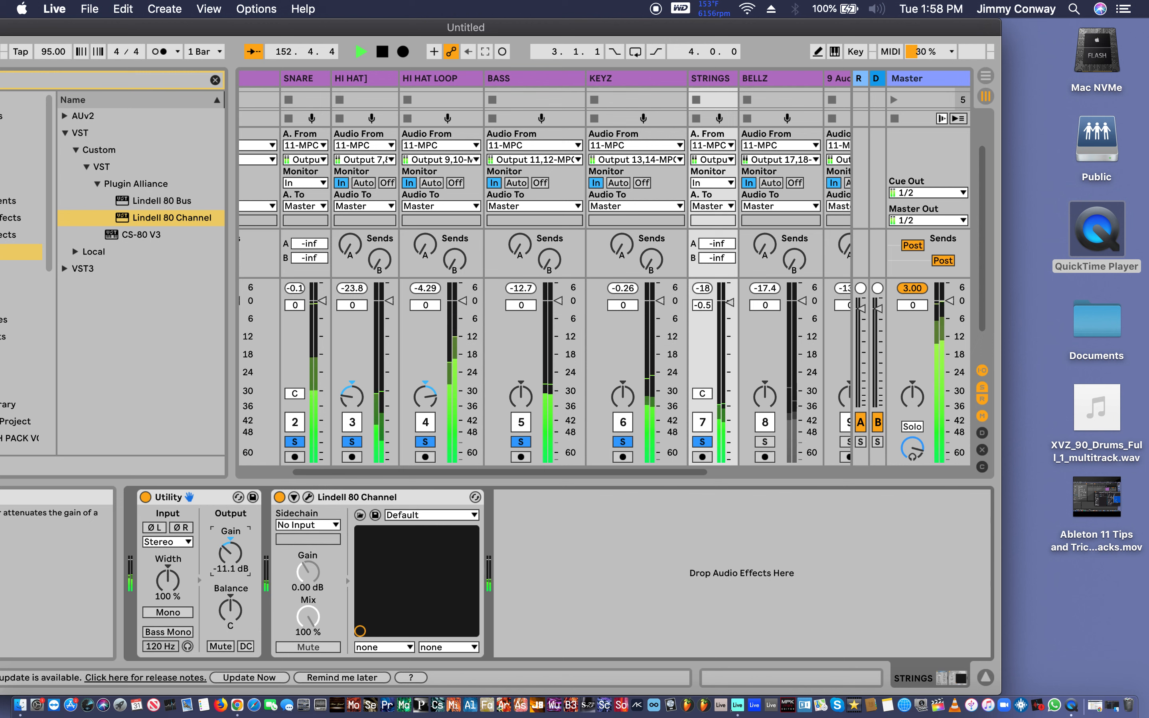
{"action": "left_click_drag", "start_coordinate": [231, 569], "coordinate": [226, 564]}
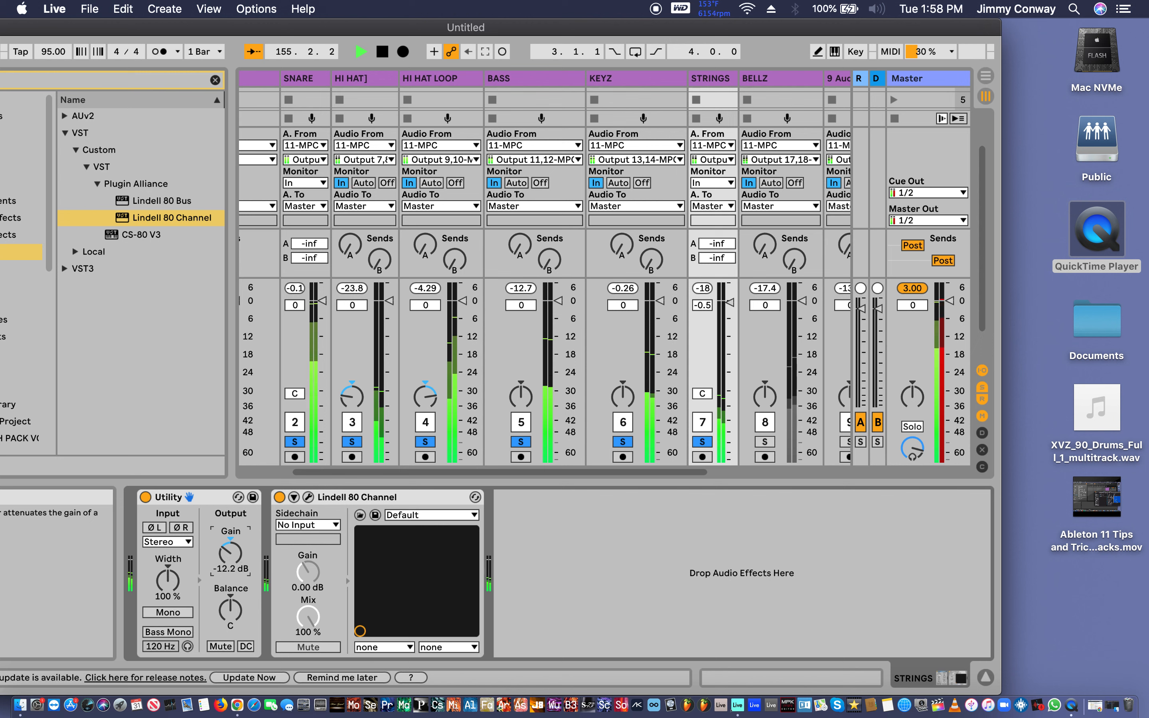
{"action": "left_click_drag", "start_coordinate": [230, 553], "coordinate": [231, 562]}
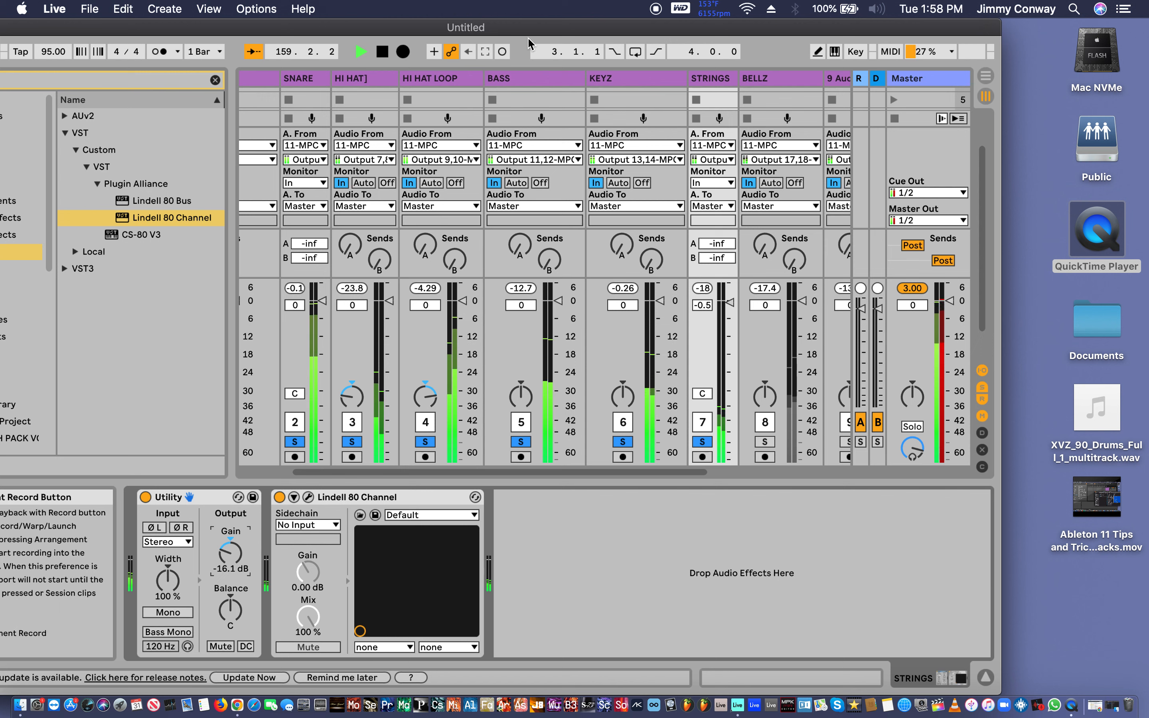
Widen the STRINGS track, open its Lindell 80 Channel and set the high-pass filter to 360 Hz.
{"action": "left_click_drag", "start_coordinate": [737, 78], "coordinate": [775, 84]}
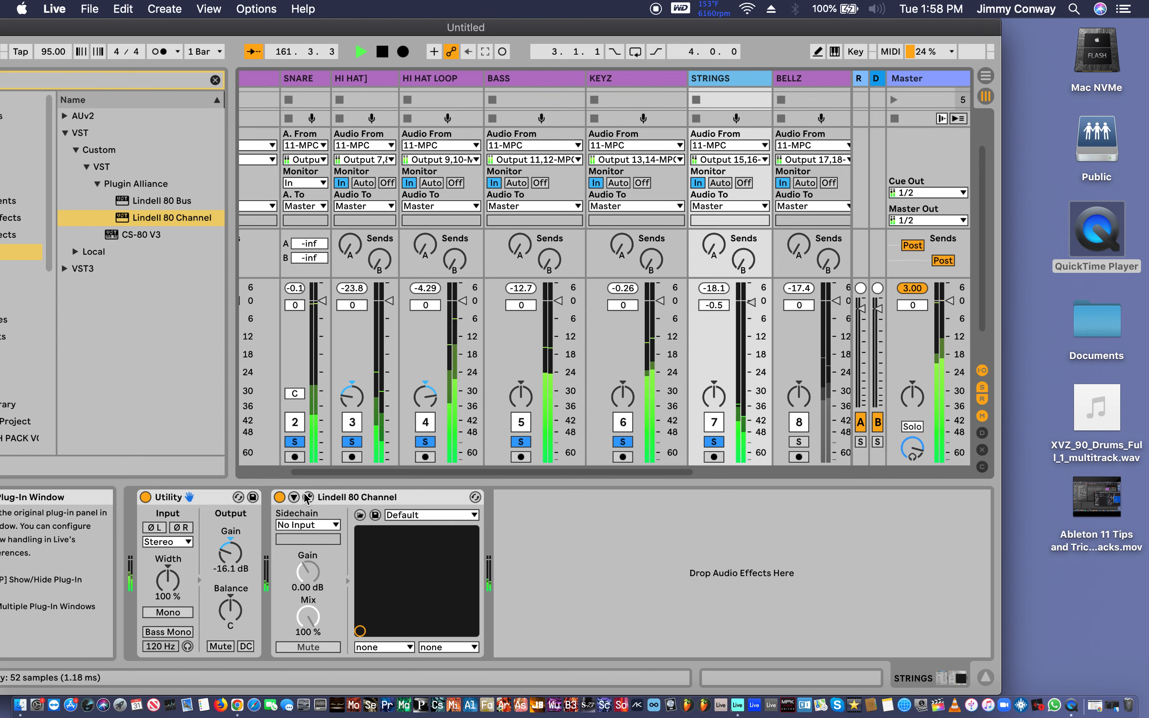
{"action": "key", "text": "super+alt+p"}
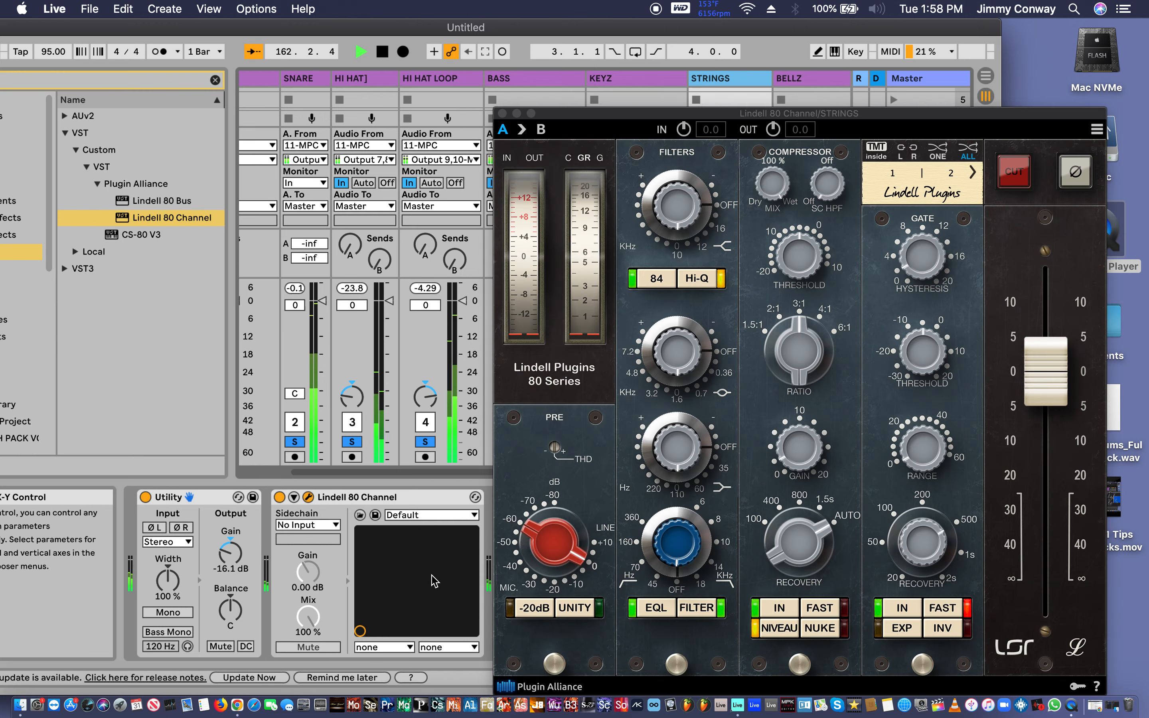
{"action": "left_click", "coordinate": [656, 568]}
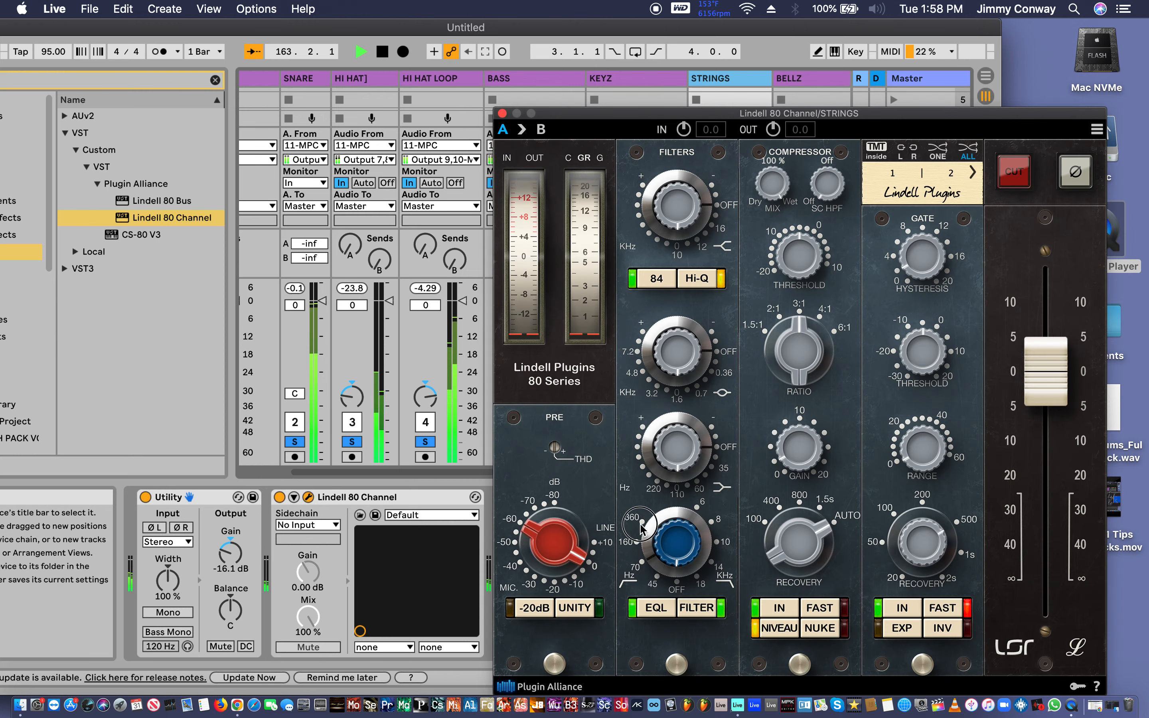
{"action": "left_click_drag", "start_coordinate": [675, 543], "coordinate": [711, 592]}
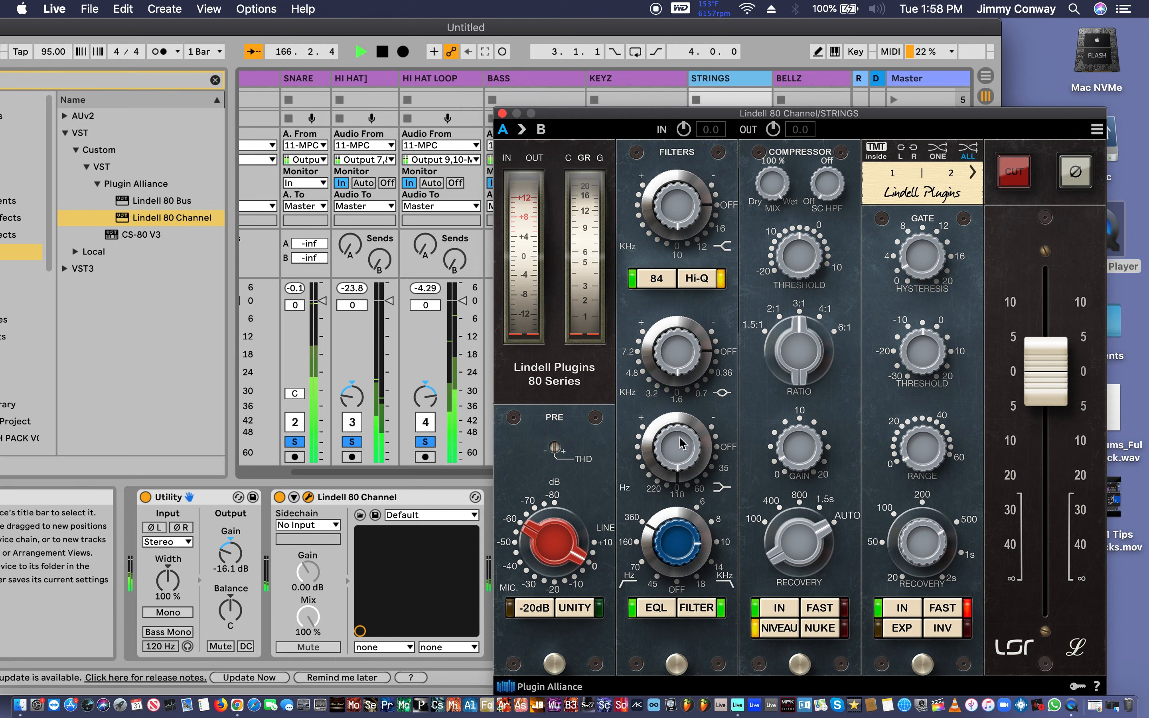
Adjust the strings' EQ bands, with the low band at 110 Hz, the midrange band at 7.2 kHz, and fine-tune the high band.
{"action": "left_click_drag", "start_coordinate": [680, 443], "coordinate": [701, 505]}
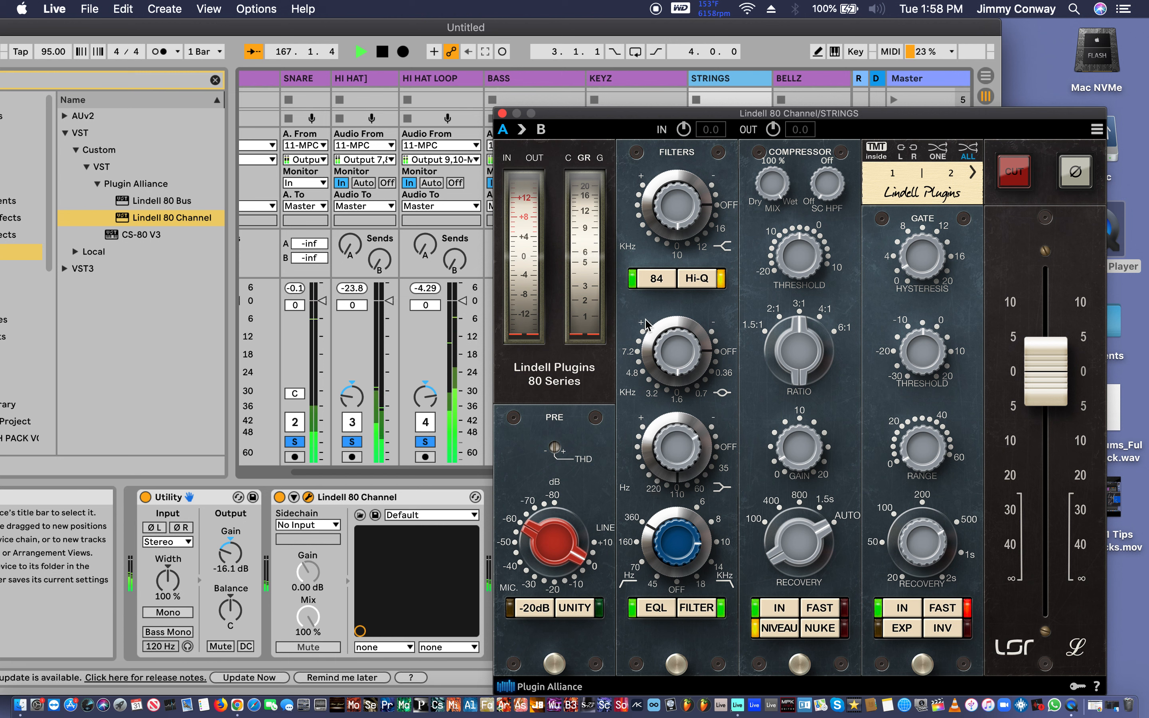
{"action": "left_click", "coordinate": [630, 278]}
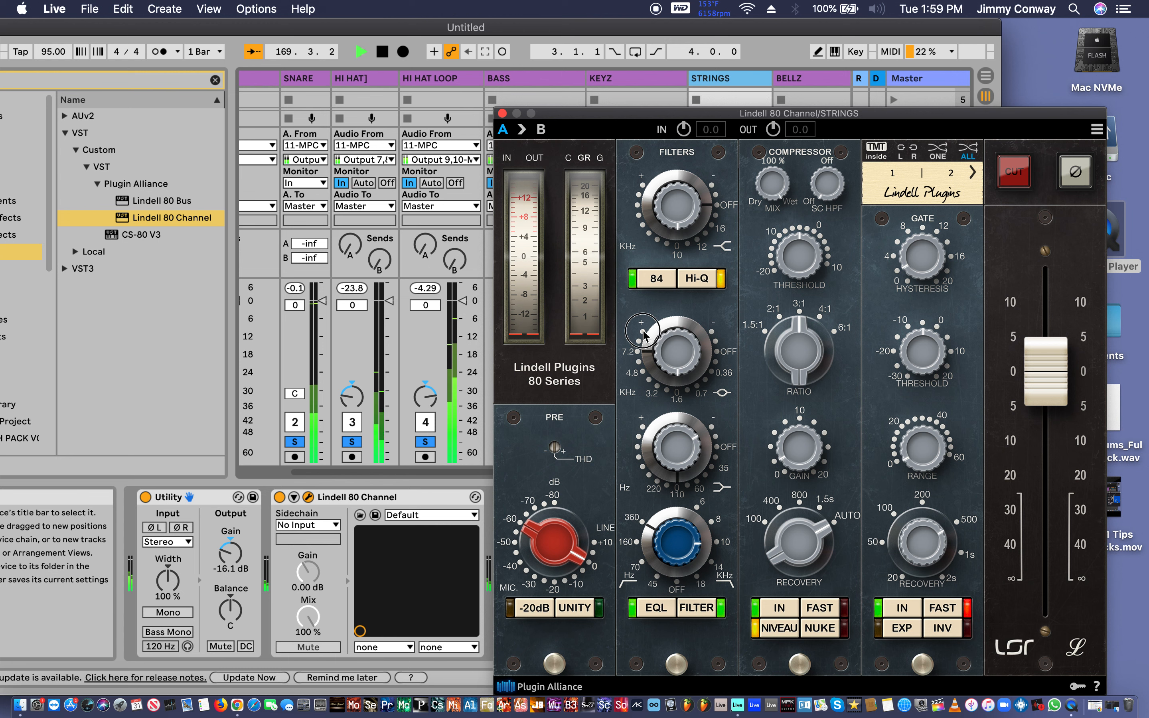
{"action": "left_click", "coordinate": [674, 377]}
{"action": "mouse_move", "coordinate": [674, 376]}
{"action": "left_mouse_down"}
{"action": "mouse_move", "coordinate": [670, 351]}
{"action": "mouse_move", "coordinate": [669, 365]}
{"action": "left_mouse_up"}
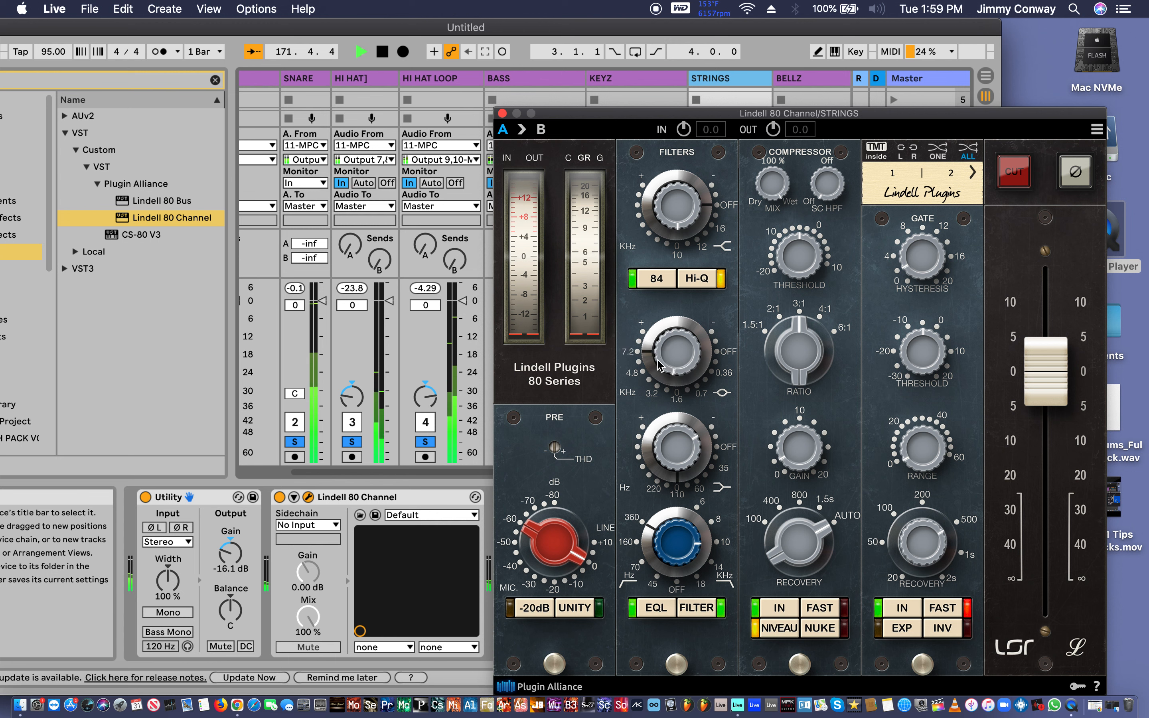
{"action": "left_click", "coordinate": [657, 360]}
{"action": "mouse_move", "coordinate": [651, 187]}
{"action": "left_mouse_down"}
{"action": "mouse_move", "coordinate": [649, 218]}
{"action": "mouse_move", "coordinate": [642, 173]}
{"action": "left_mouse_up"}
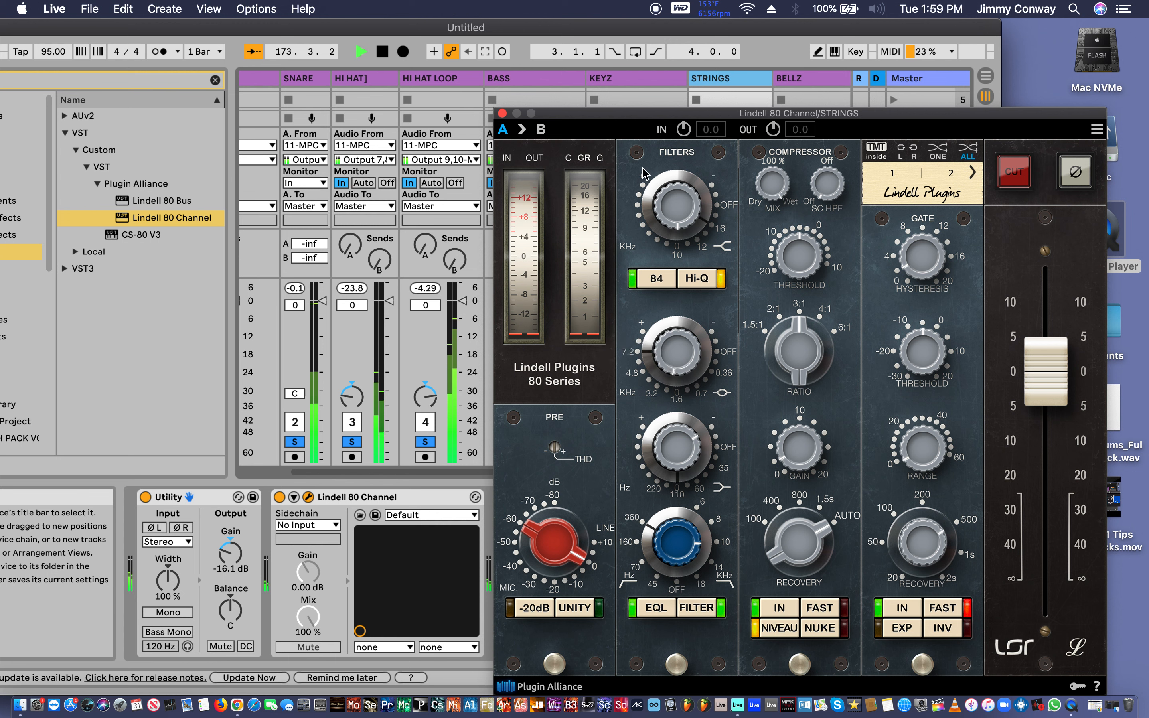
{"action": "left_click_drag", "start_coordinate": [676, 217], "coordinate": [672, 207]}
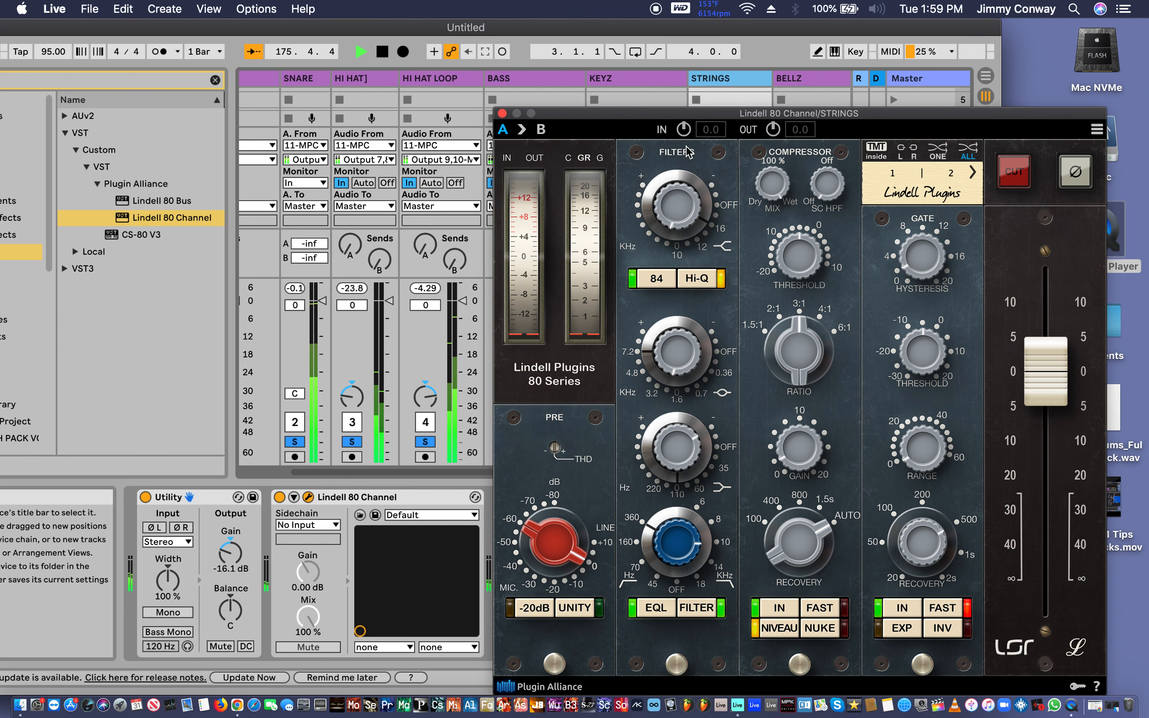
Move the strings plug-in window to reveal its output fader, lower the fader to about -3 dB and stop playback.
{"action": "left_click_drag", "start_coordinate": [670, 116], "coordinate": [582, 78]}
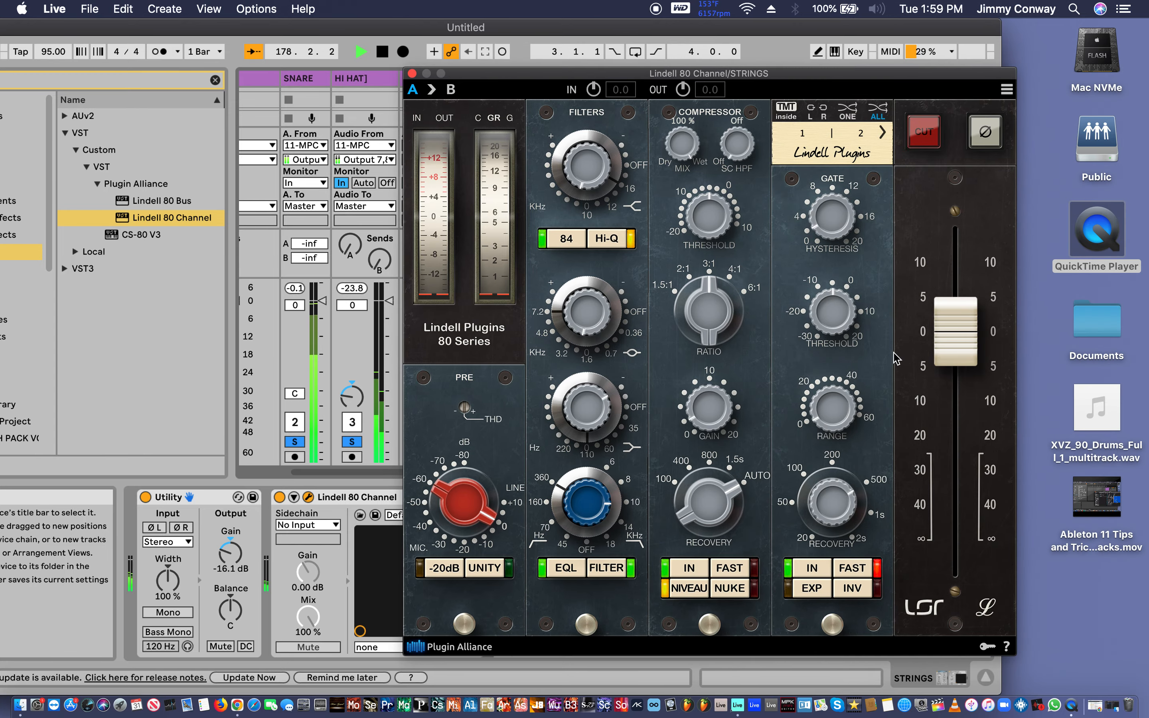
{"action": "left_click_drag", "start_coordinate": [942, 336], "coordinate": [949, 356]}
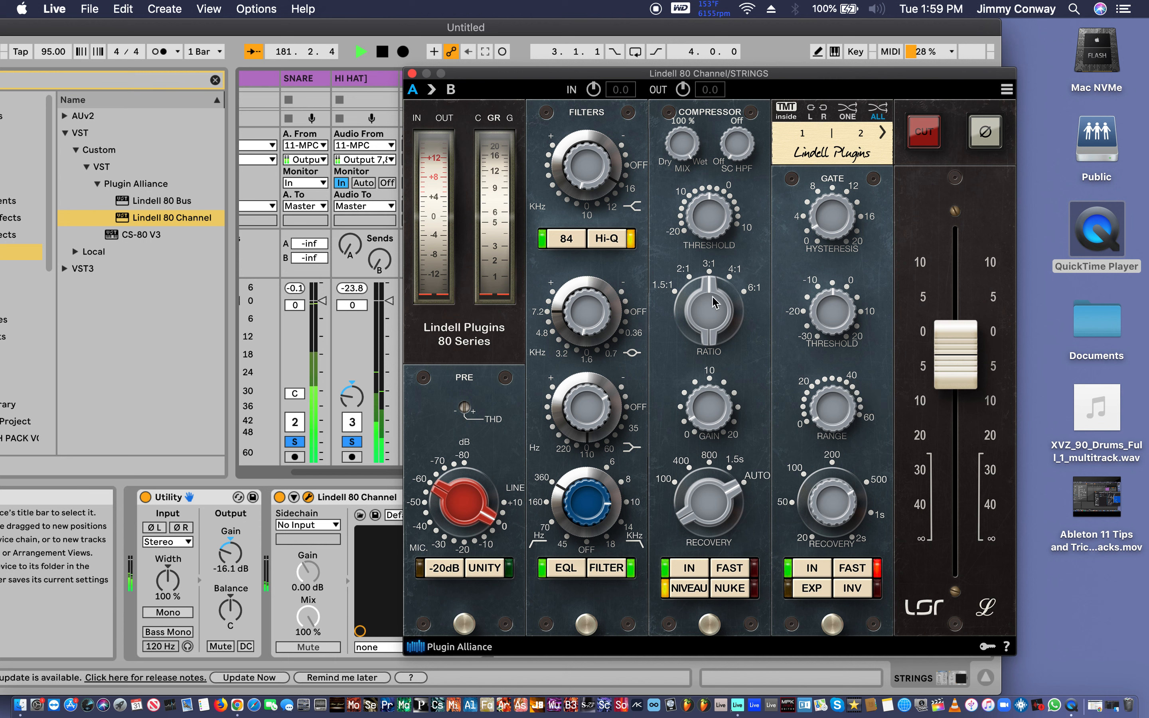
{"action": "left_click_drag", "start_coordinate": [950, 352], "coordinate": [951, 349]}
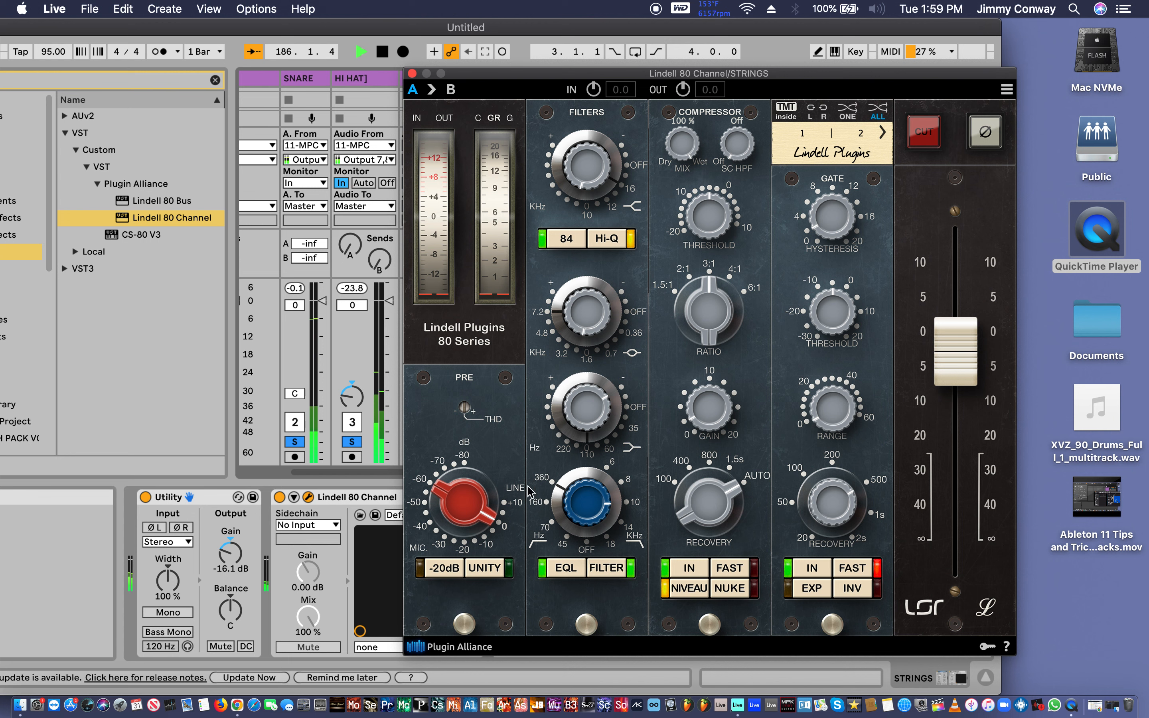
{"action": "key", "text": "space"}
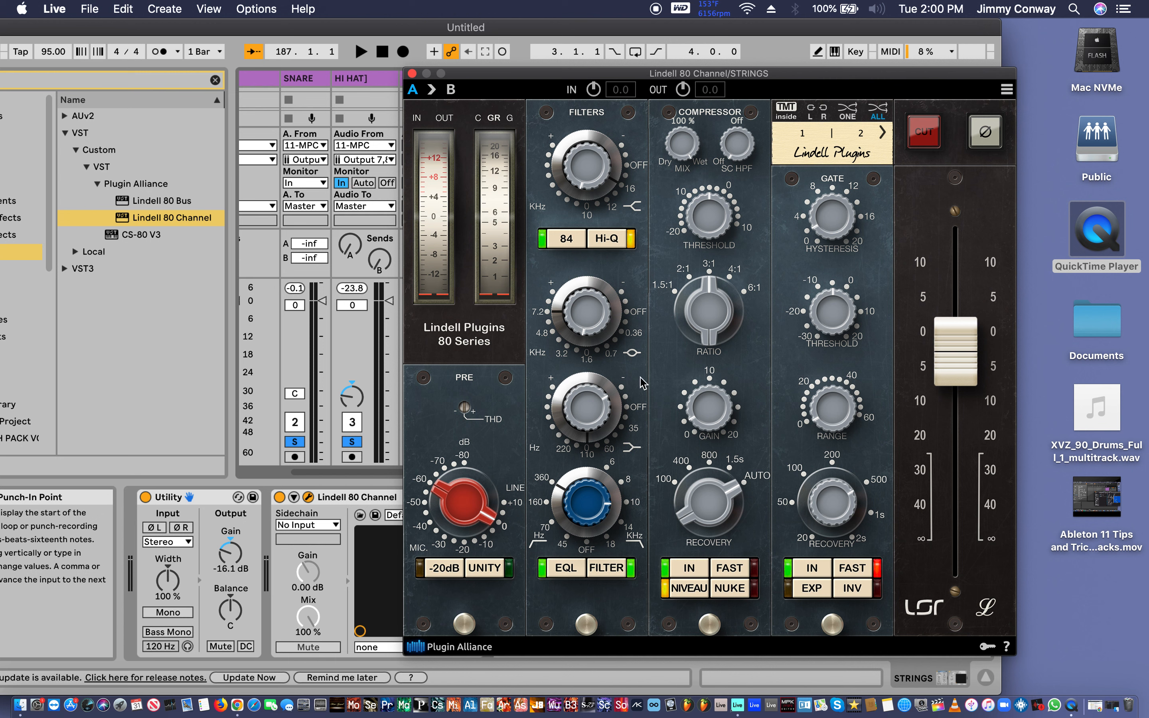
{"action": "mouse_move", "coordinate": [564, 532]}
{"action": "left_mouse_down"}
{"action": "mouse_move", "coordinate": [572, 564]}
{"action": "mouse_move", "coordinate": [611, 598]}
{"action": "mouse_move", "coordinate": [552, 524]}
{"action": "left_mouse_up"}
{"action": "left_click", "coordinate": [588, 509]}
{"action": "left_click", "coordinate": [557, 483]}
{"action": "left_click", "coordinate": [583, 507]}
{"action": "left_click_drag", "start_coordinate": [582, 503], "coordinate": [572, 462]}
{"action": "mouse_move", "coordinate": [589, 507]}
{"action": "left_mouse_down"}
{"action": "mouse_move", "coordinate": [587, 556]}
{"action": "mouse_move", "coordinate": [585, 504]}
{"action": "left_mouse_up"}
Resume playback, move the plug-in window off the mixer and turn off the solo on all tracks.
{"action": "key", "text": "space"}
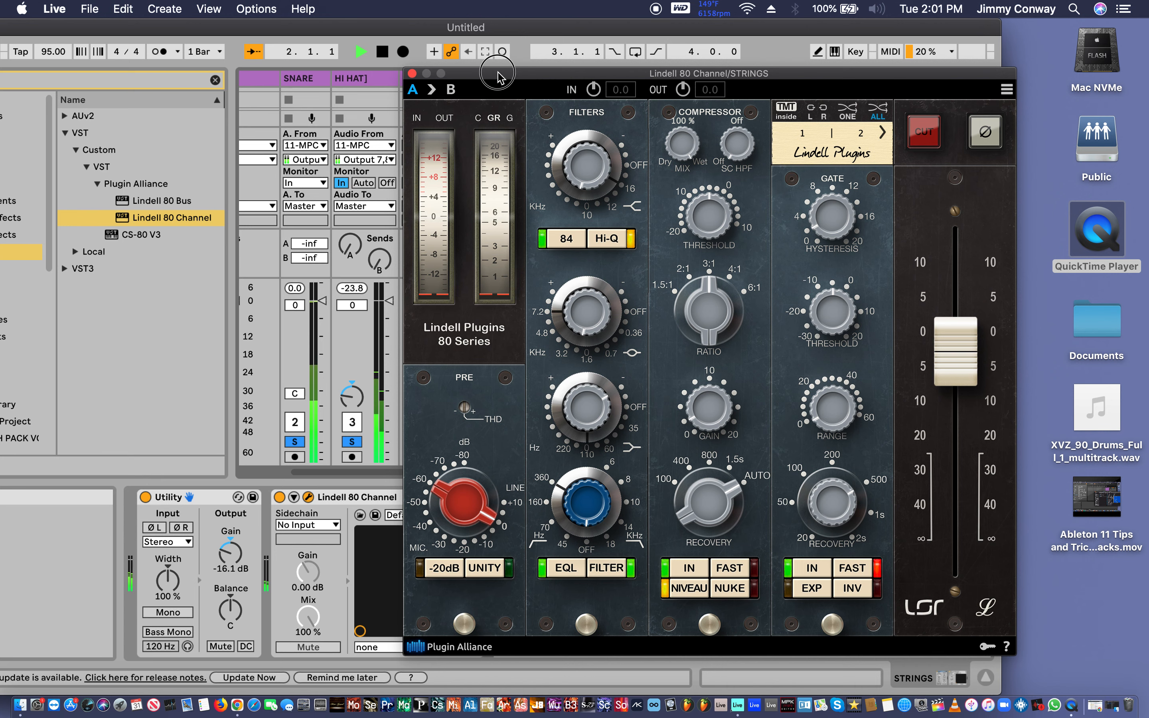
{"action": "left_click_drag", "start_coordinate": [499, 73], "coordinate": [872, 78]}
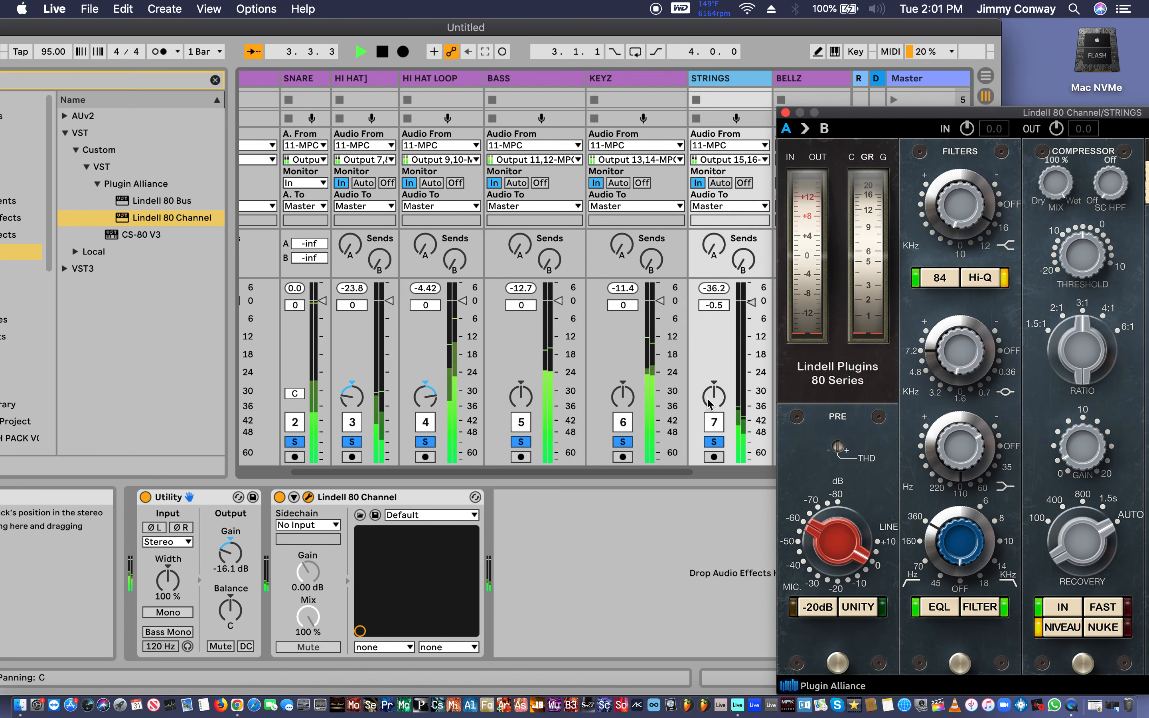
{"action": "left_click", "coordinate": [714, 443]}
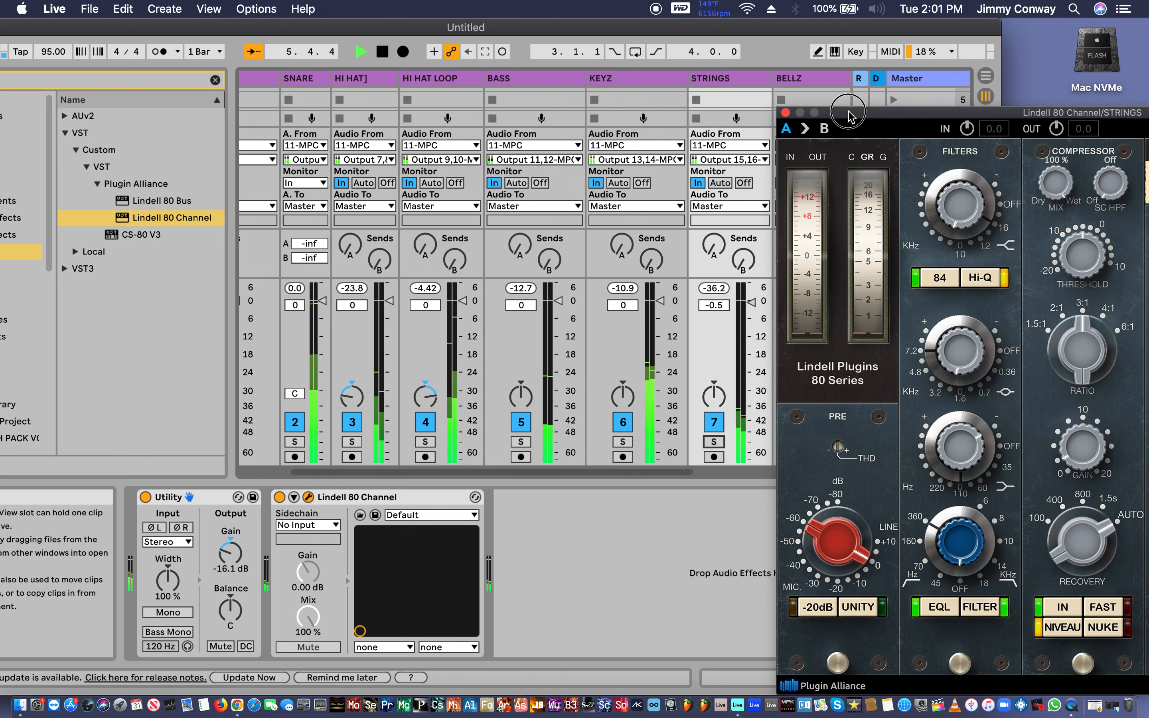
Select the BELLZ track, set its Utility gain to -10.6 dB, and pan the STRINGS track to 17L.
{"action": "left_click_drag", "start_coordinate": [850, 115], "coordinate": [961, 136]}
{"action": "left_click", "coordinate": [807, 79]}
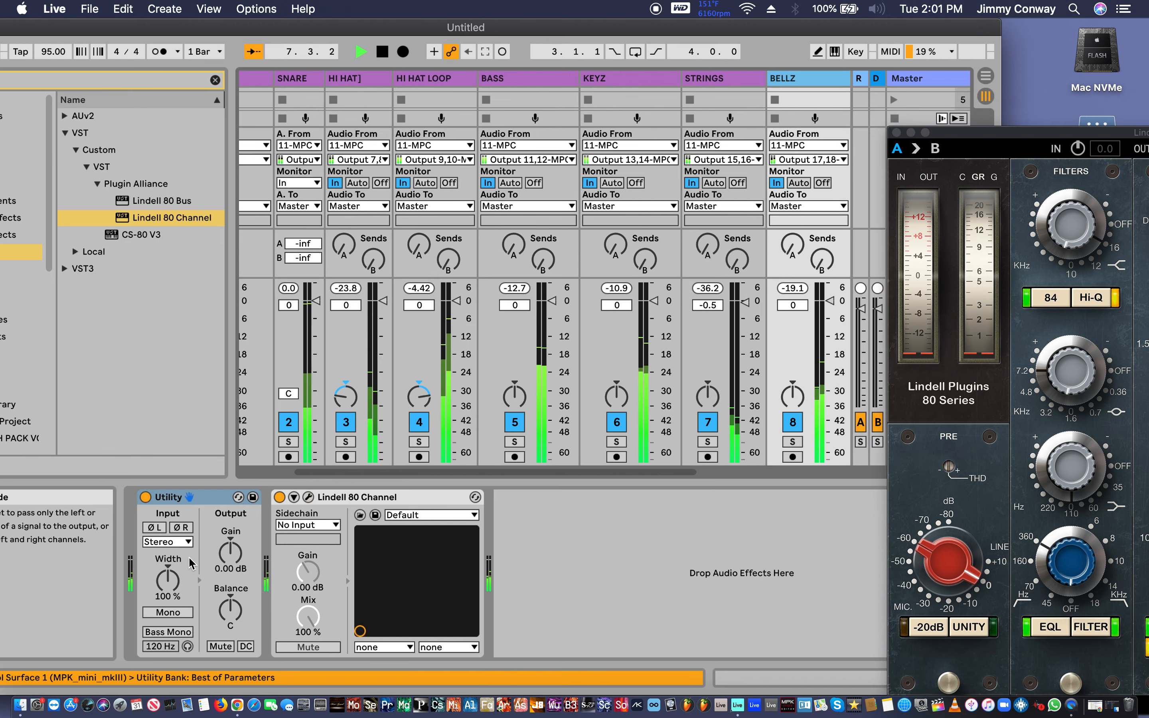
{"action": "left_click_drag", "start_coordinate": [229, 560], "coordinate": [230, 581]}
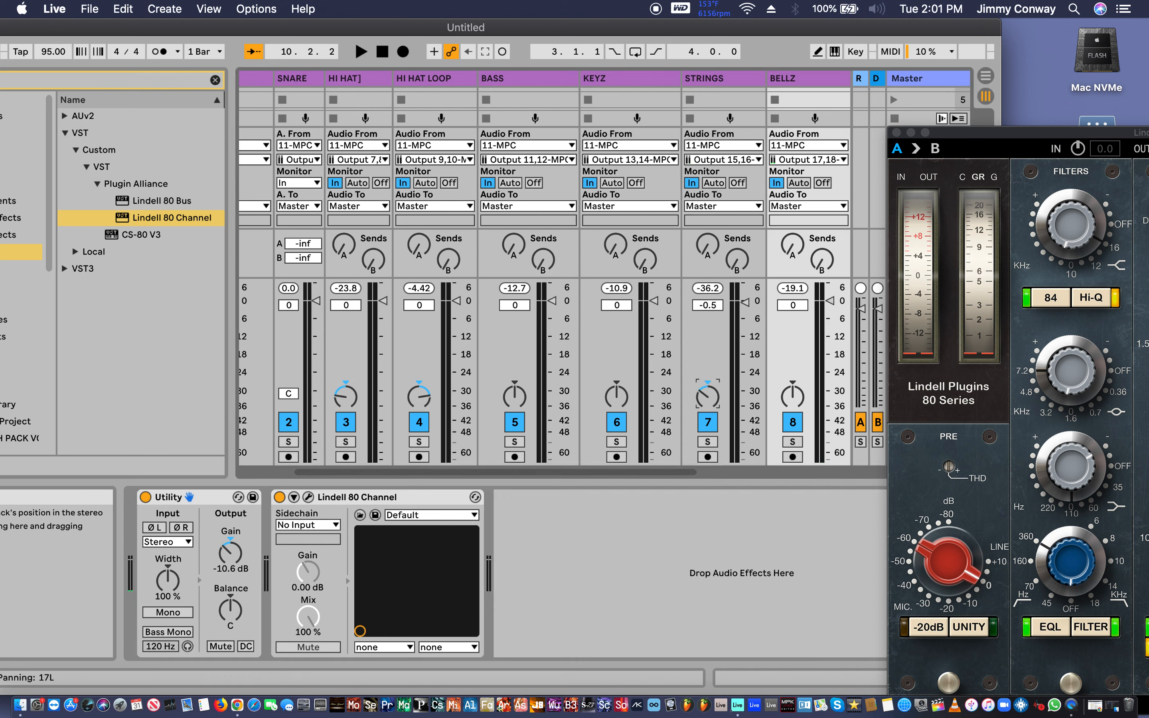
Pan the BELLZ track to the right and resume playback.
{"action": "left_click_drag", "start_coordinate": [788, 401], "coordinate": [787, 401]}
{"action": "key", "text": "space"}
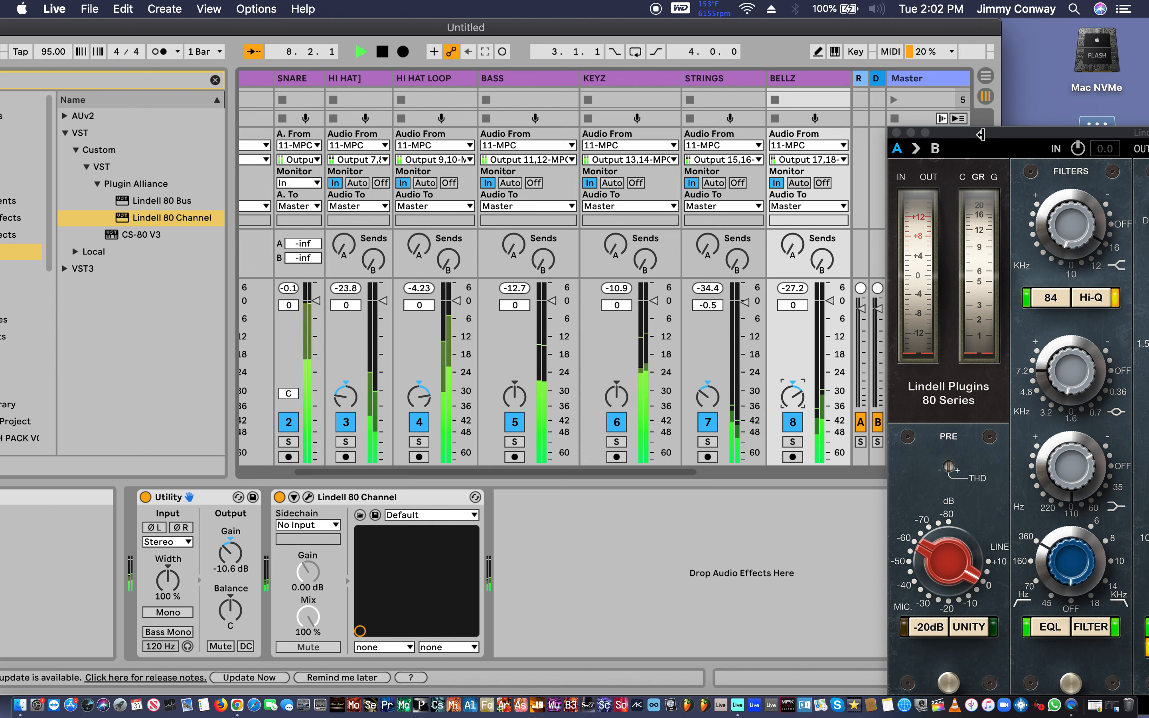
Uncover the Master track, reset its peak level indicator during playback and stop the song.
{"action": "left_click_drag", "start_coordinate": [980, 136], "coordinate": [1118, 141]}
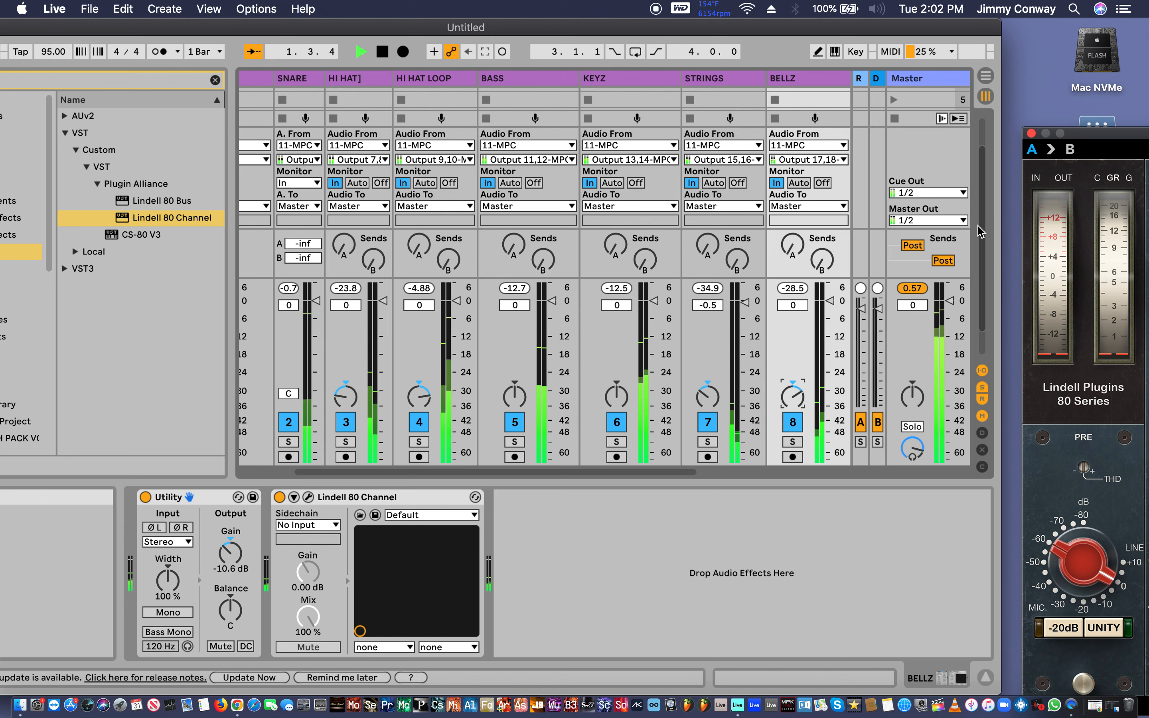
{"action": "left_click", "coordinate": [914, 289]}
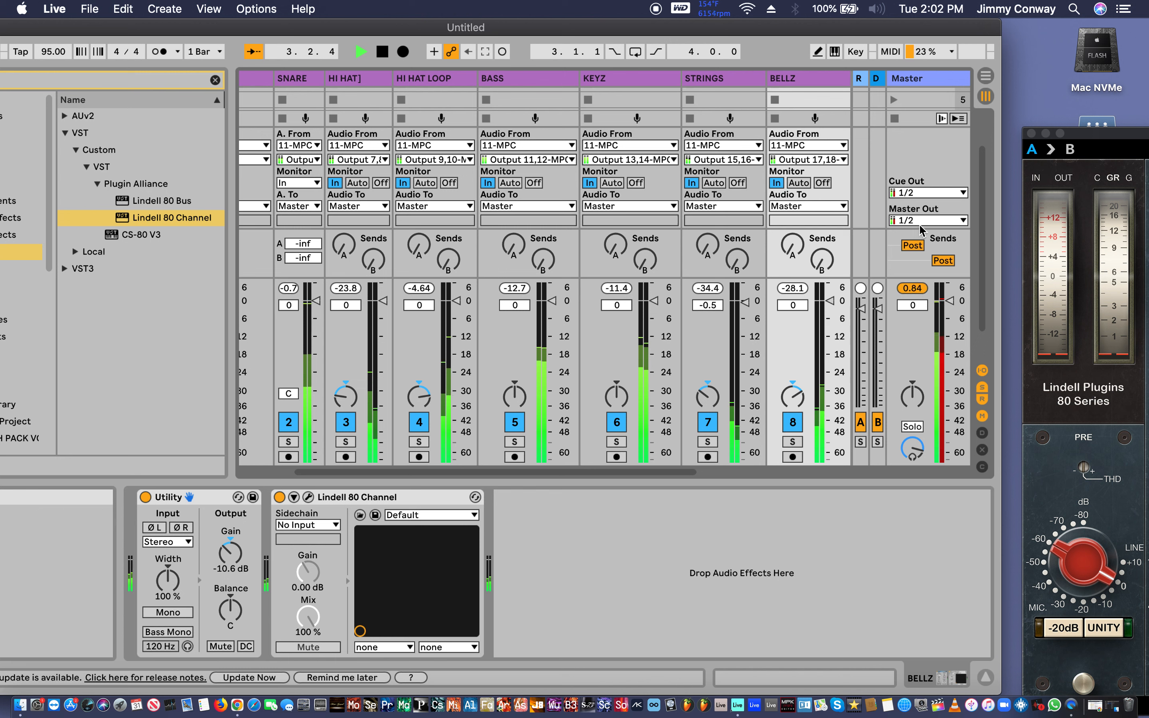
{"action": "key", "text": "space"}
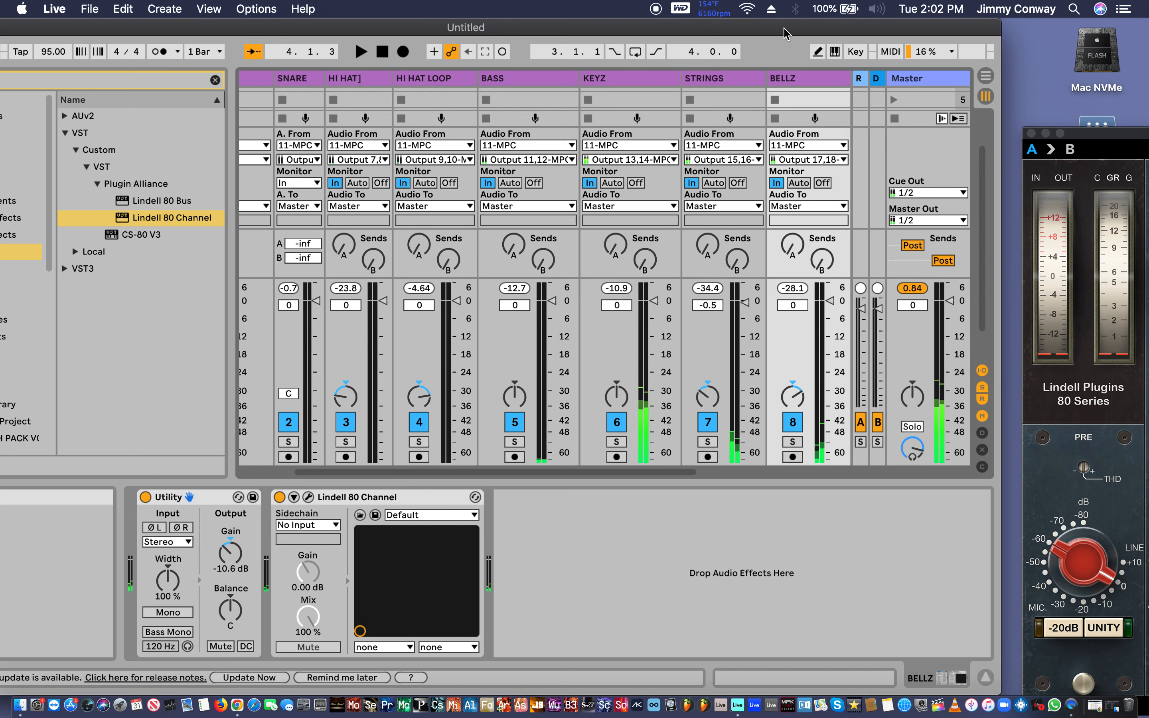
Close the strings plug-in window, bring the whole Live window into view and play the full mix.
{"action": "left_click", "coordinate": [1032, 135]}
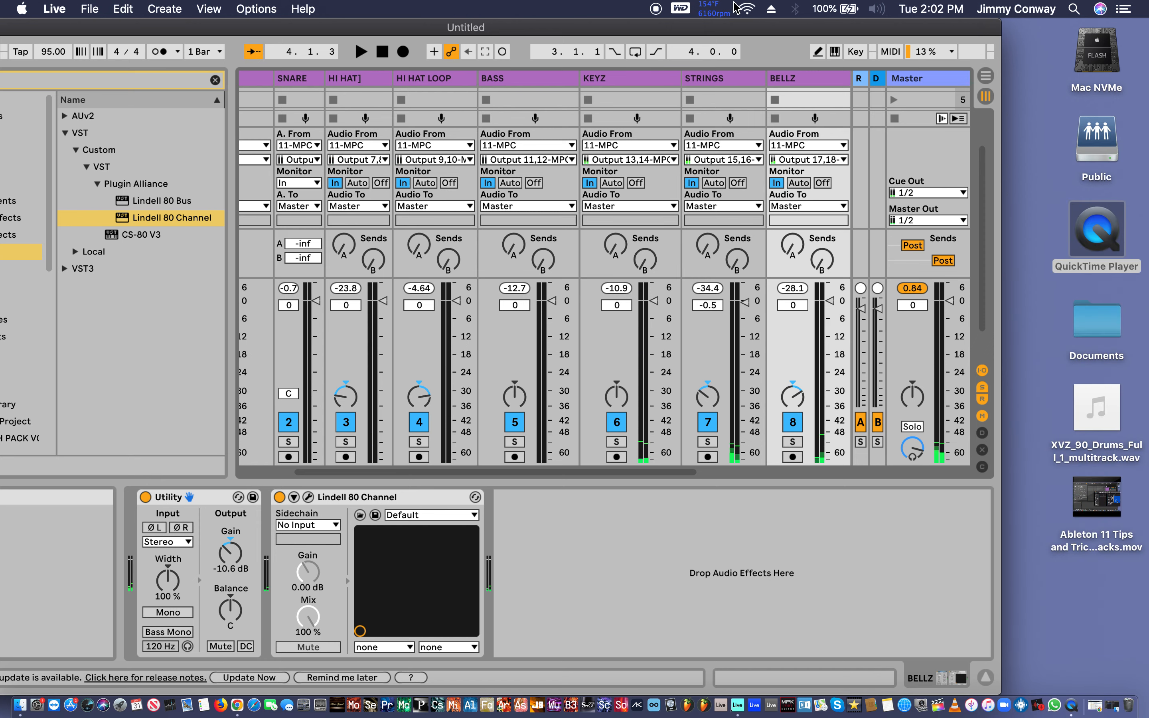
{"action": "left_click_drag", "start_coordinate": [688, 38], "coordinate": [821, 43]}
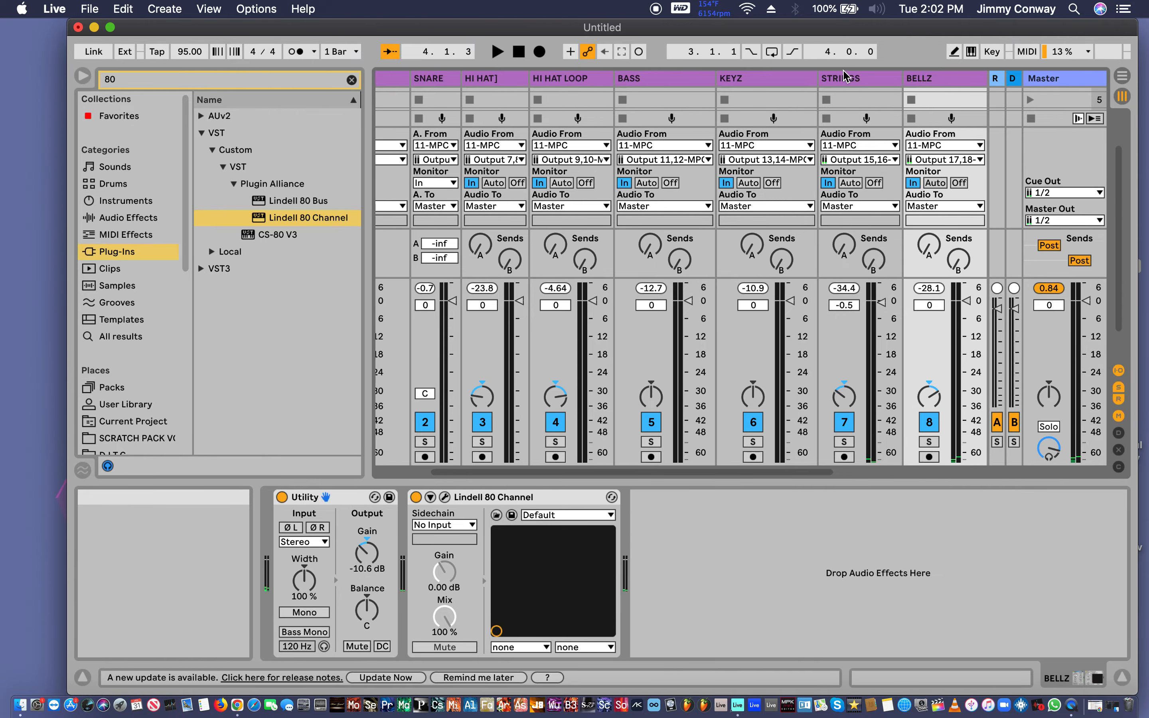
{"action": "scroll", "coordinate": [888, 280], "scroll_direction": "left", "scroll_amount": 5}
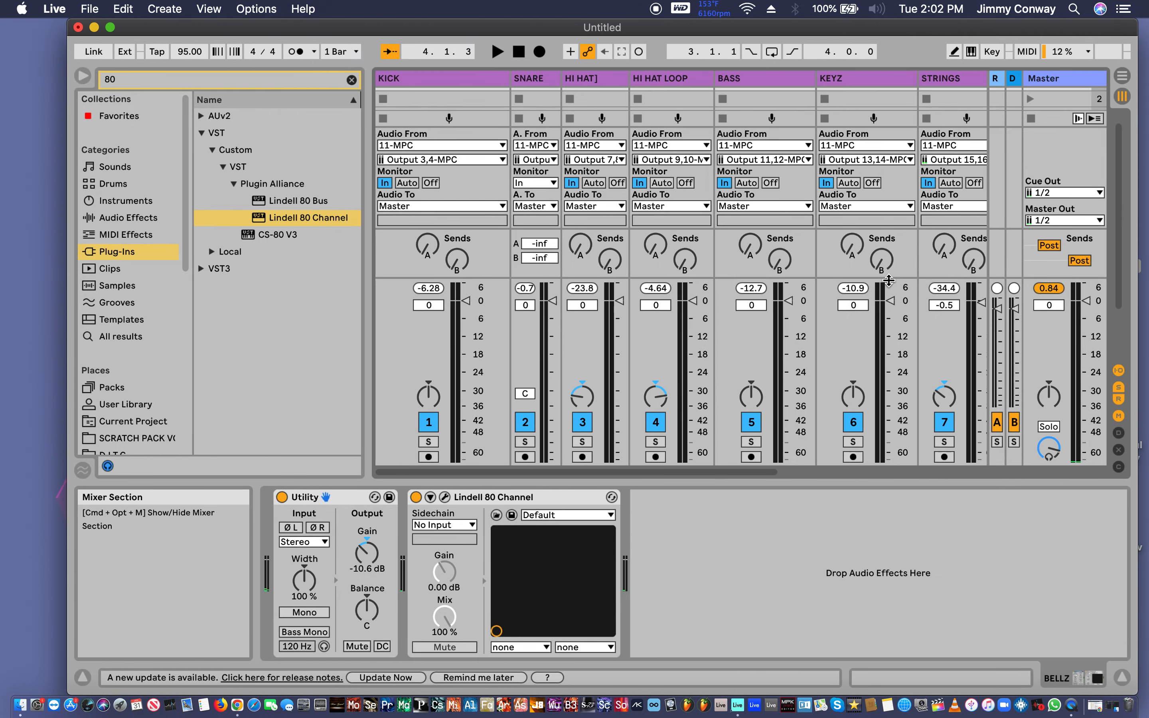
{"action": "key", "text": "space"}
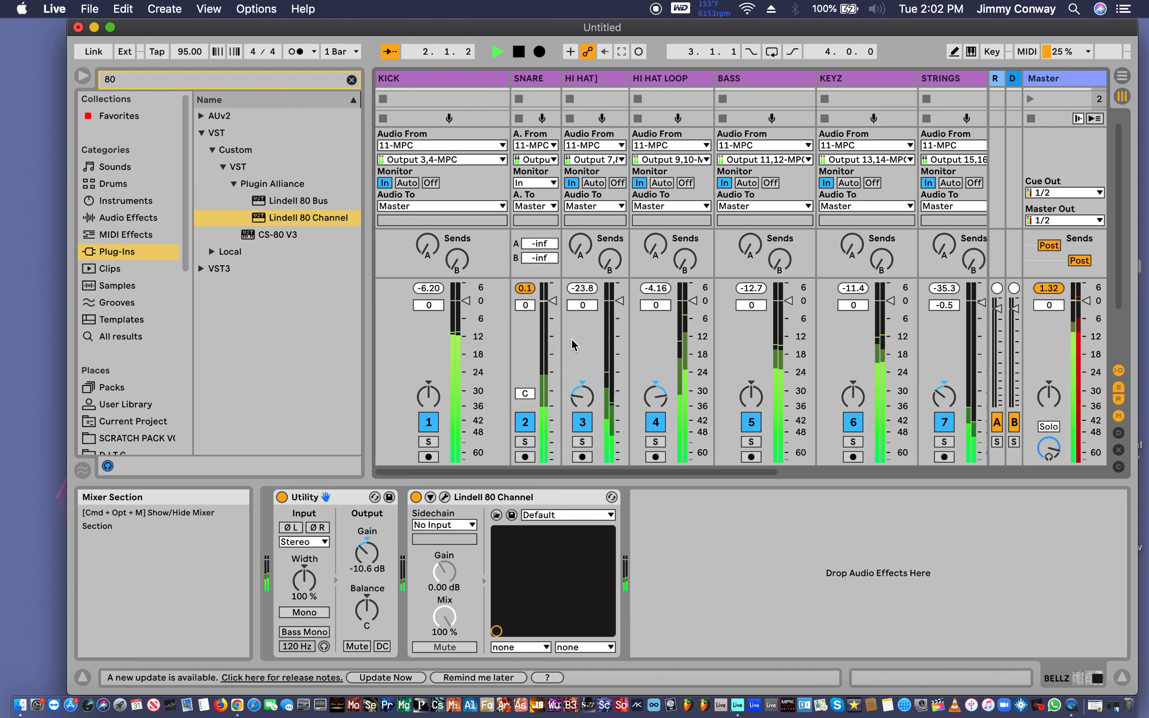
Review the track levels across the mixer during playback and solo the 9 Audio track.
{"action": "scroll", "coordinate": [574, 344], "scroll_direction": "right", "scroll_amount": 3}
{"action": "scroll", "coordinate": [575, 345], "scroll_direction": "right", "scroll_amount": 3}
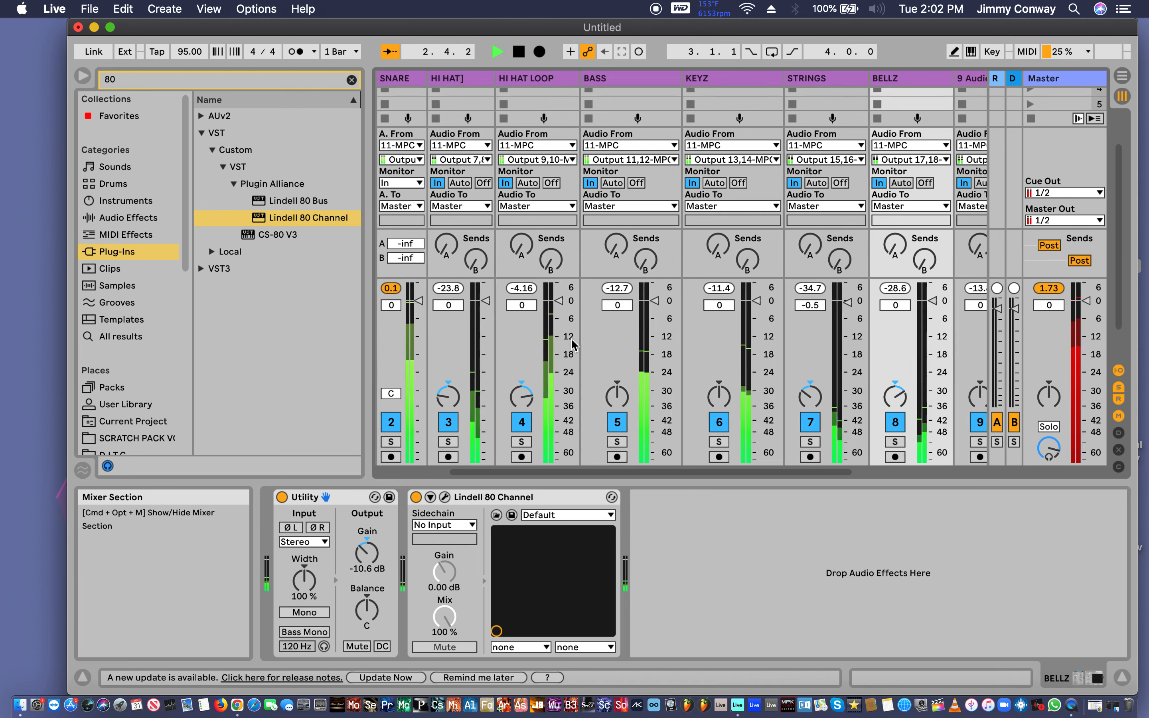
{"action": "scroll", "coordinate": [575, 344], "scroll_direction": "right", "scroll_amount": 3}
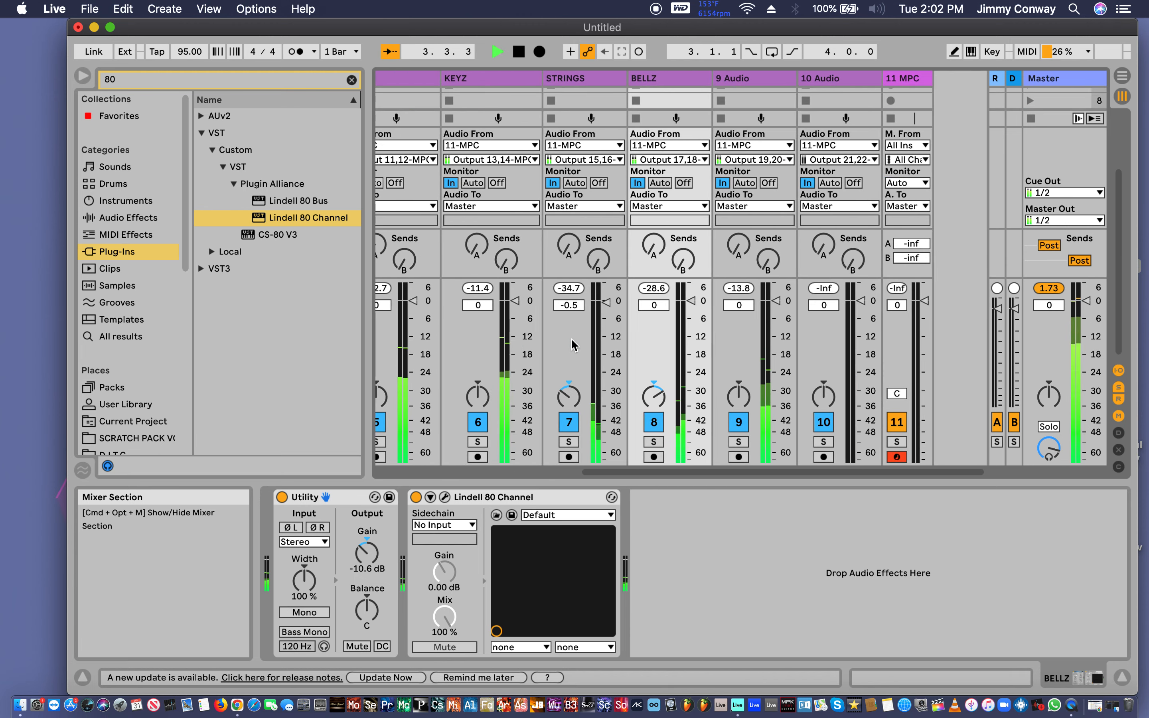
{"action": "scroll", "coordinate": [574, 344], "scroll_direction": "left", "scroll_amount": 2}
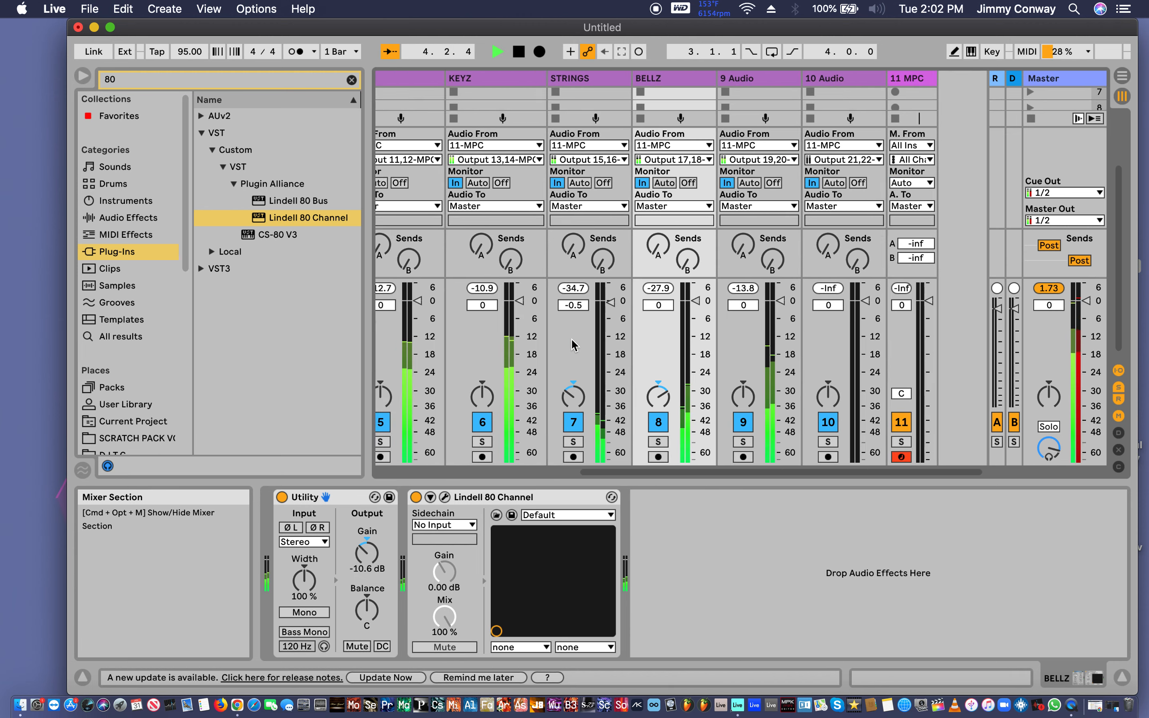
{"action": "scroll", "coordinate": [572, 343], "scroll_direction": "left", "scroll_amount": 3}
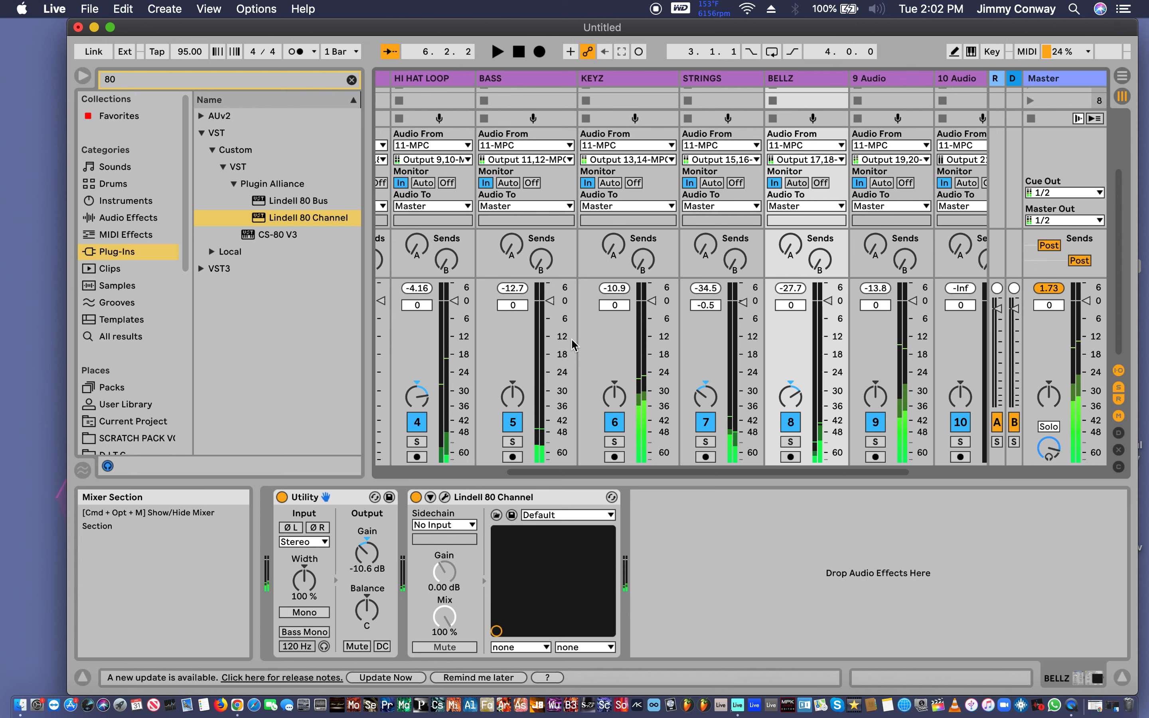
{"action": "left_click", "coordinate": [875, 441]}
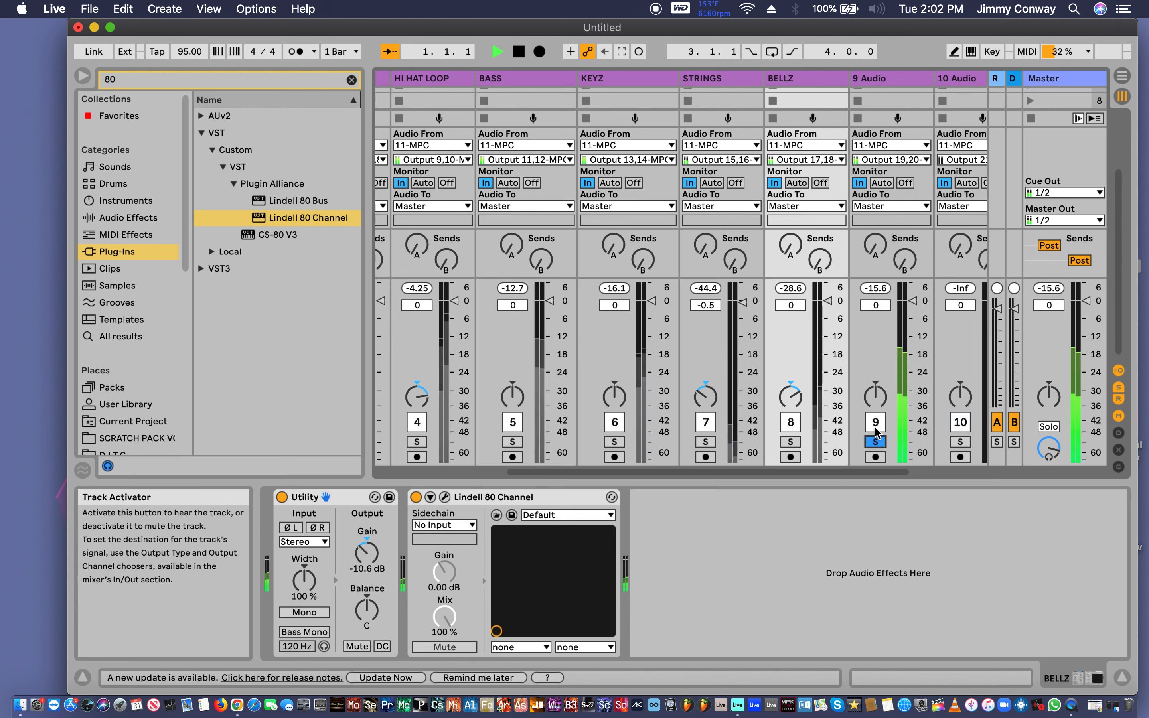
Select the 9 Audio track and rename it TAMB.
{"action": "left_click", "coordinate": [876, 82]}
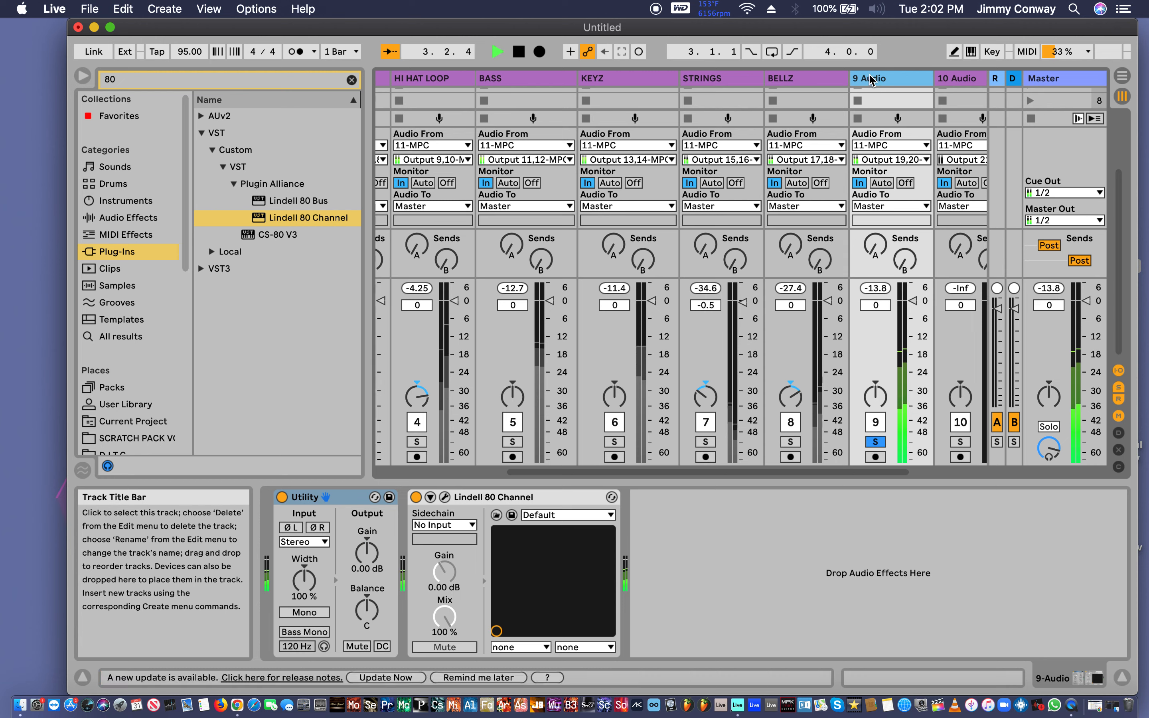
{"action": "left_click", "coordinate": [869, 82]}
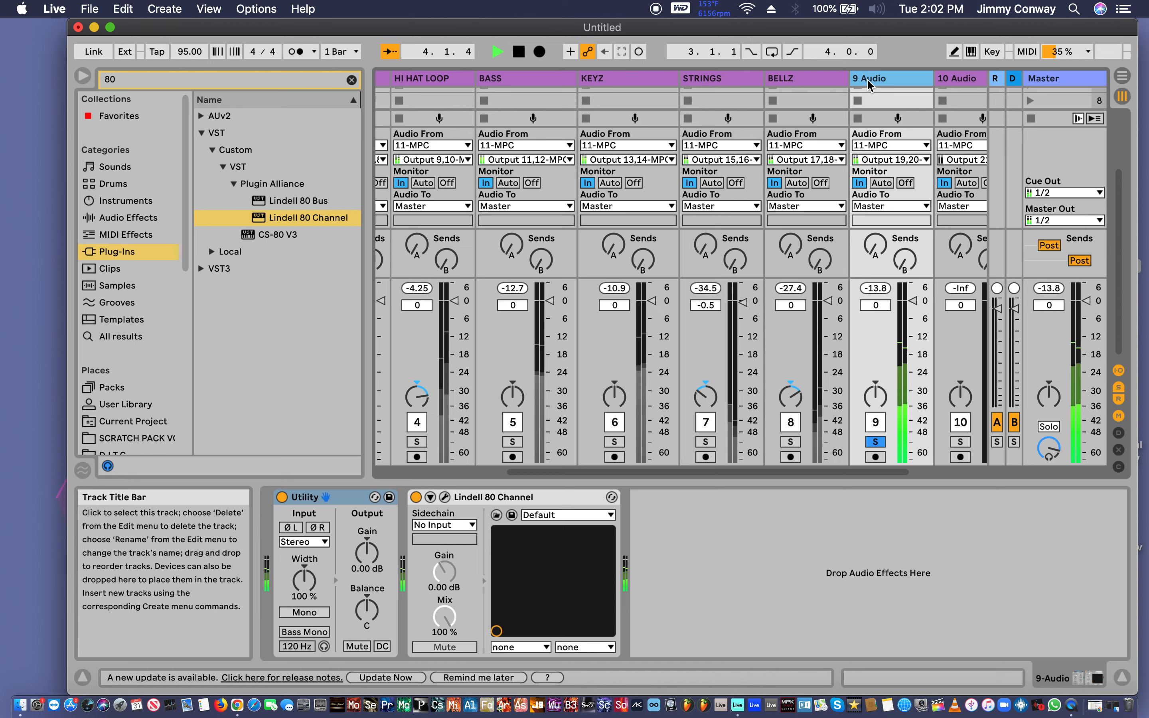
{"action": "key", "text": "super+r"}
{"action": "type", "text": "TAMB"}
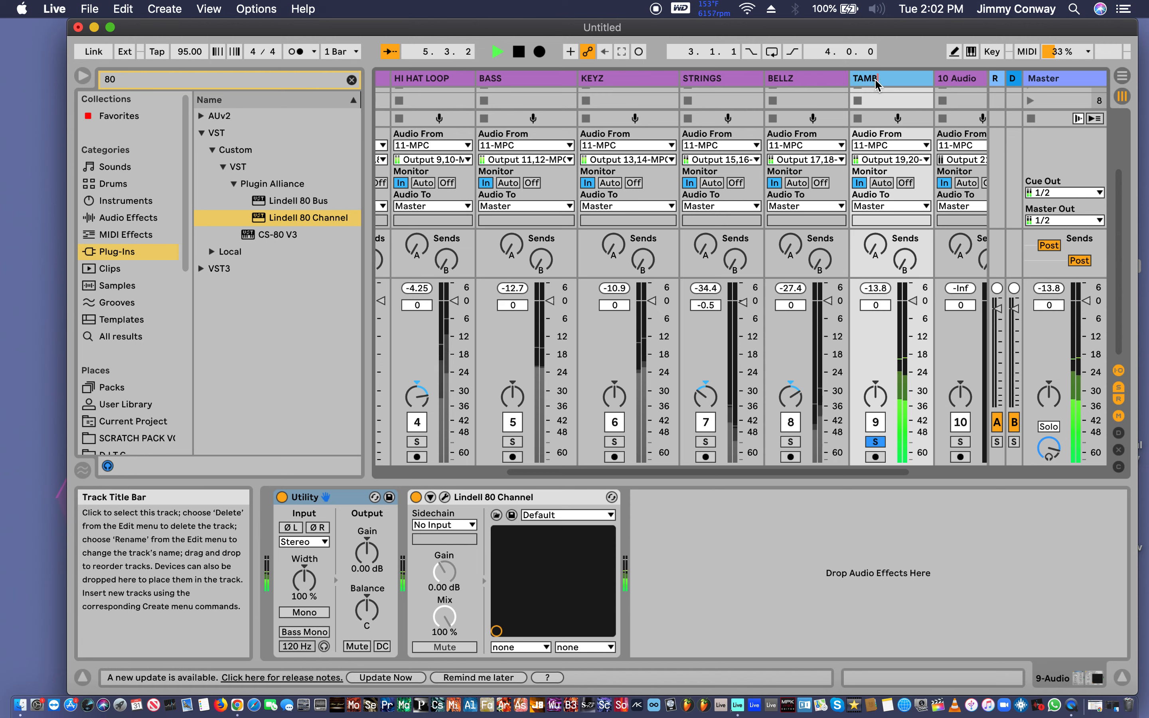
{"action": "key", "text": "Return"}
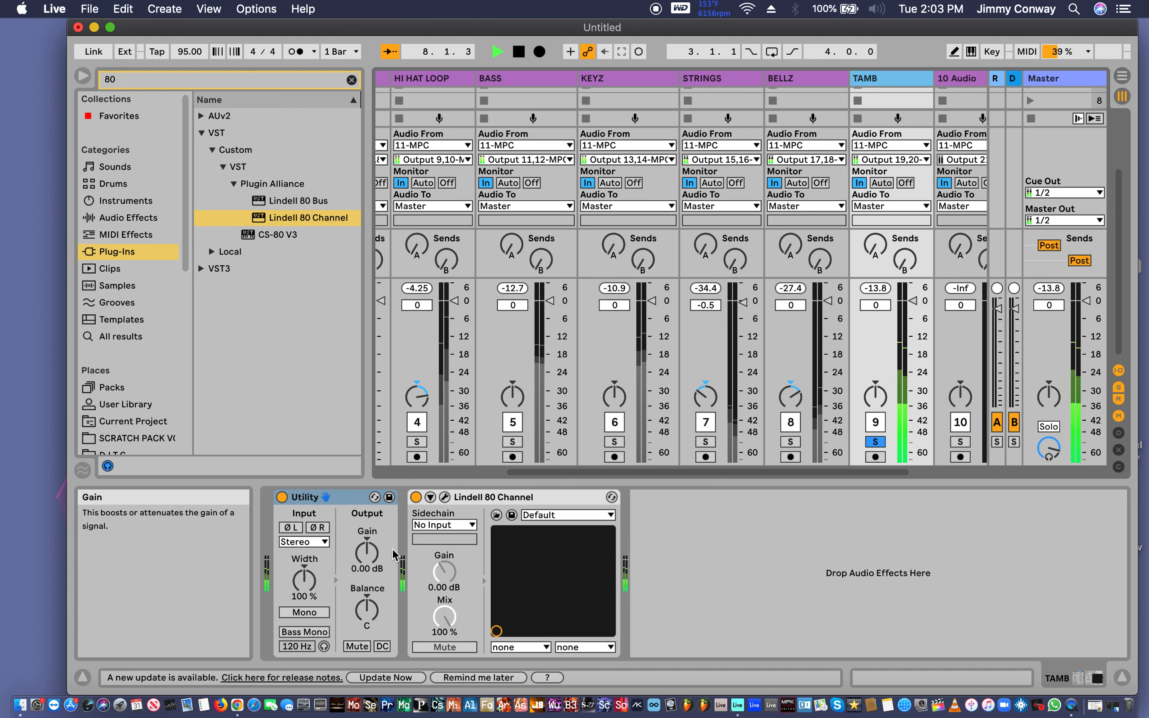
Open the Lindell 80 Channel plug-in on the TAMB track and compare its B and A settings.
{"action": "left_click", "coordinate": [443, 494]}
{"action": "left_click", "coordinate": [443, 496]}
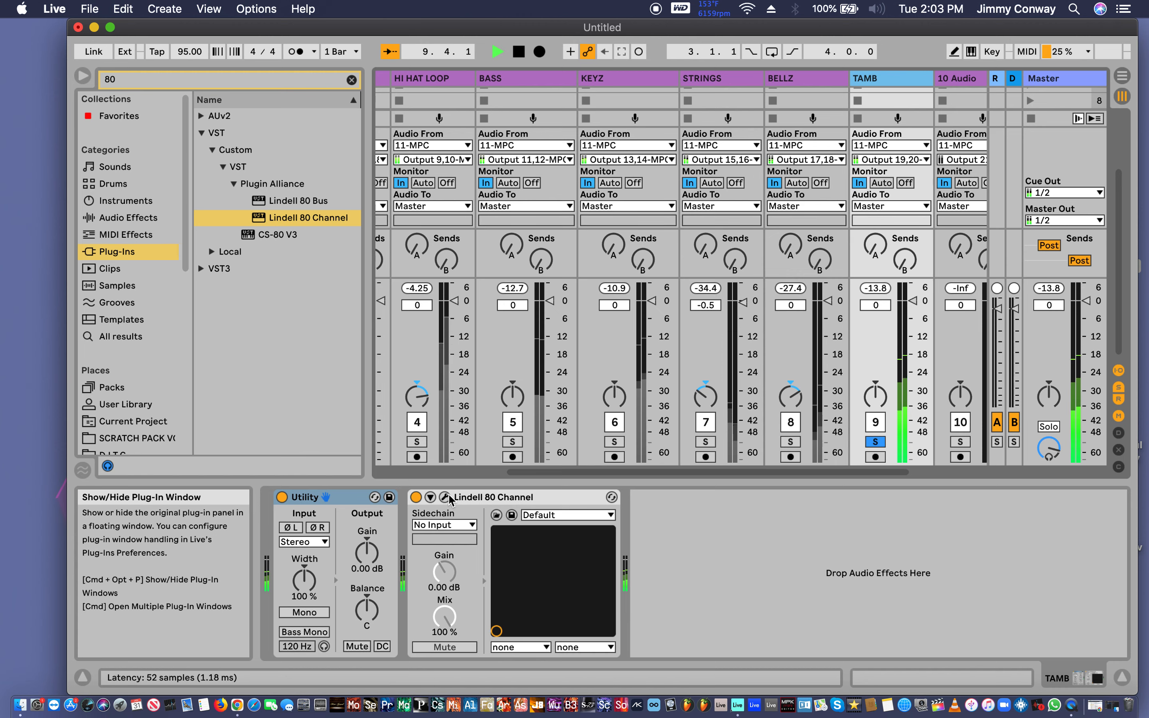
{"action": "left_click", "coordinate": [444, 497]}
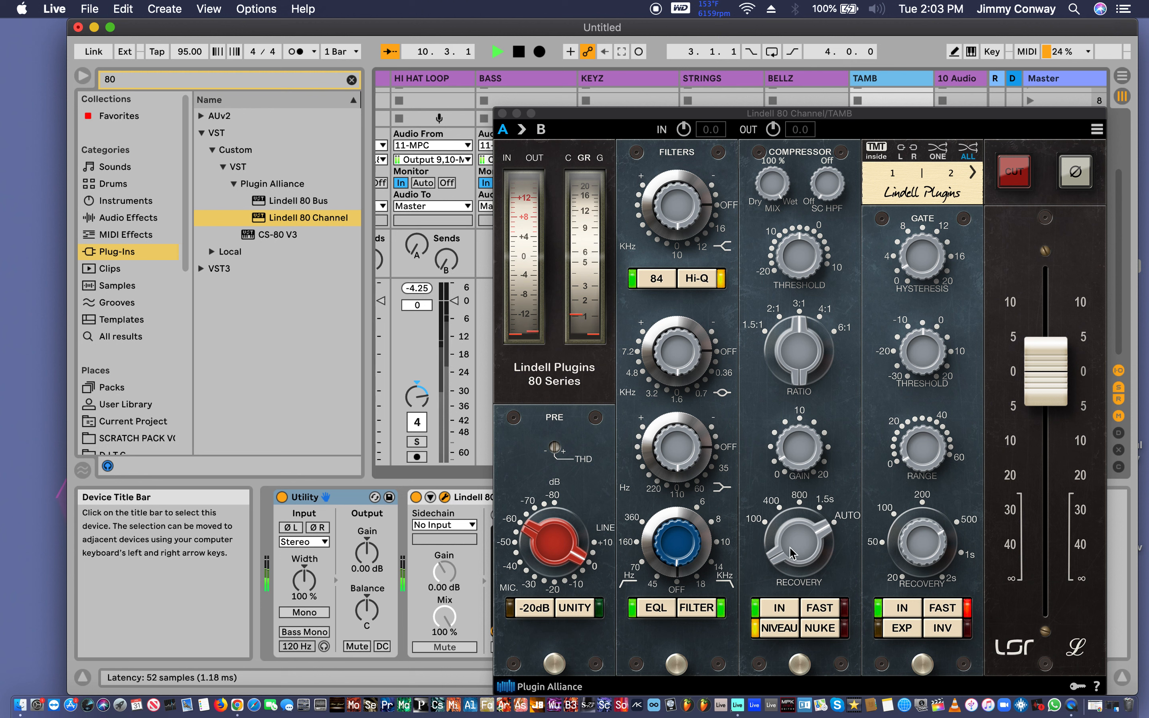
{"action": "left_click", "coordinate": [673, 543]}
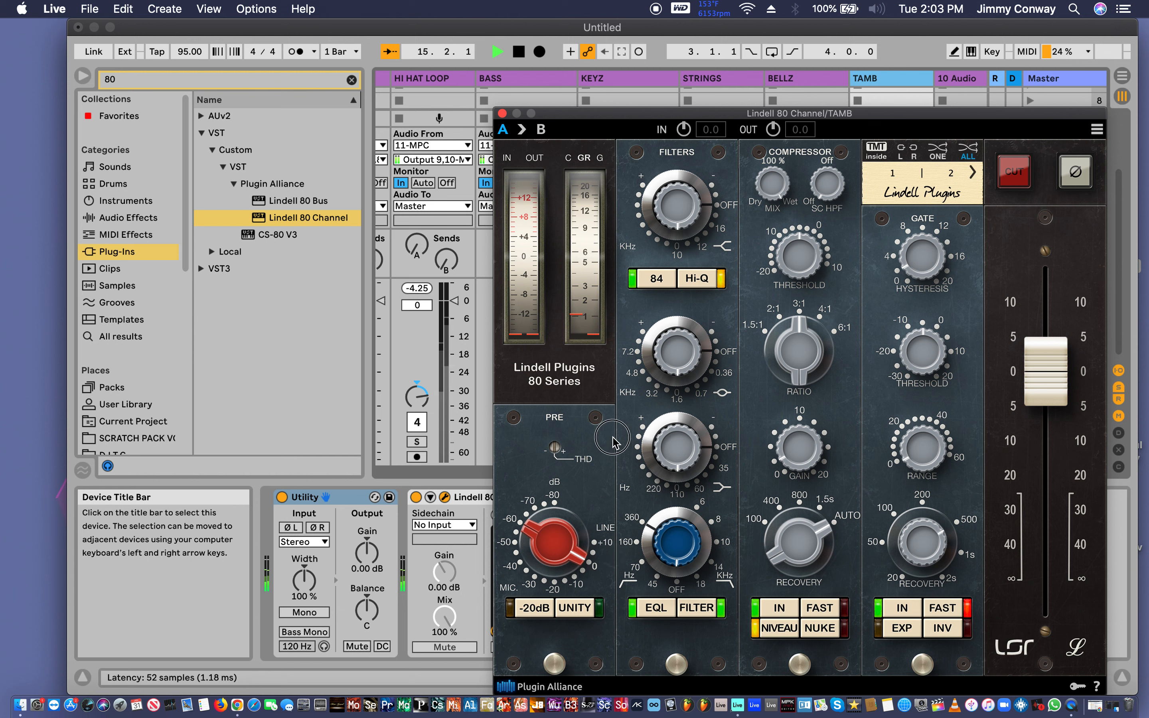
{"action": "left_click", "coordinate": [541, 130]}
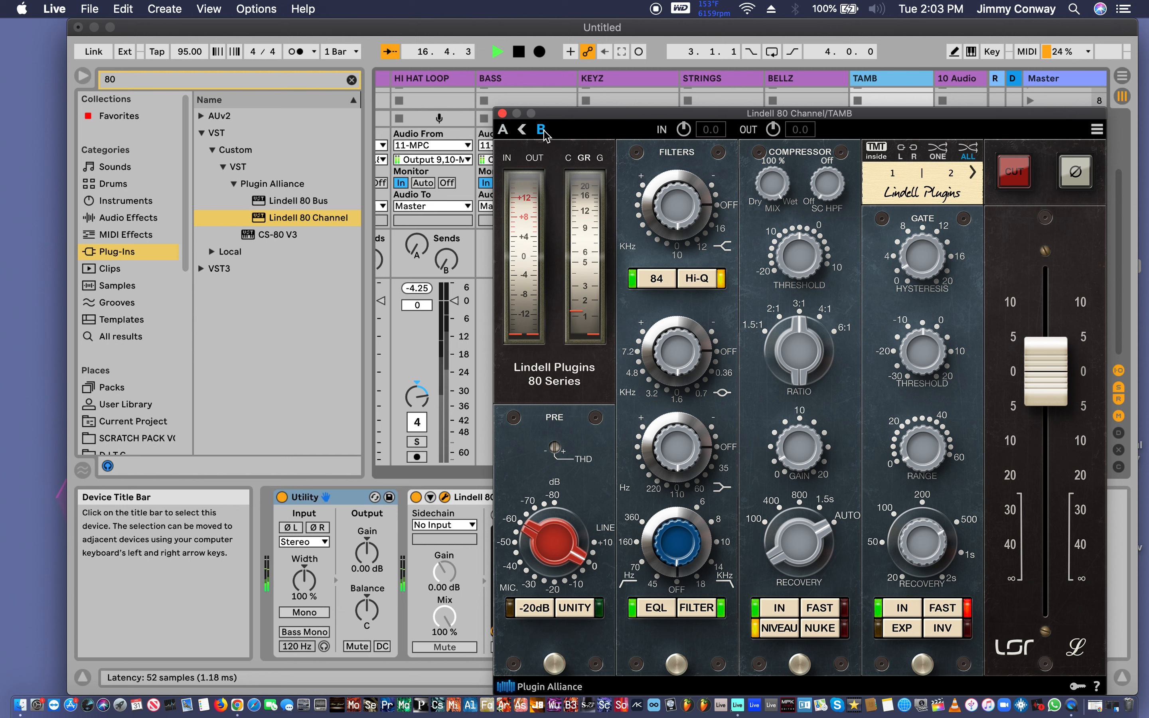
{"action": "left_click", "coordinate": [502, 129]}
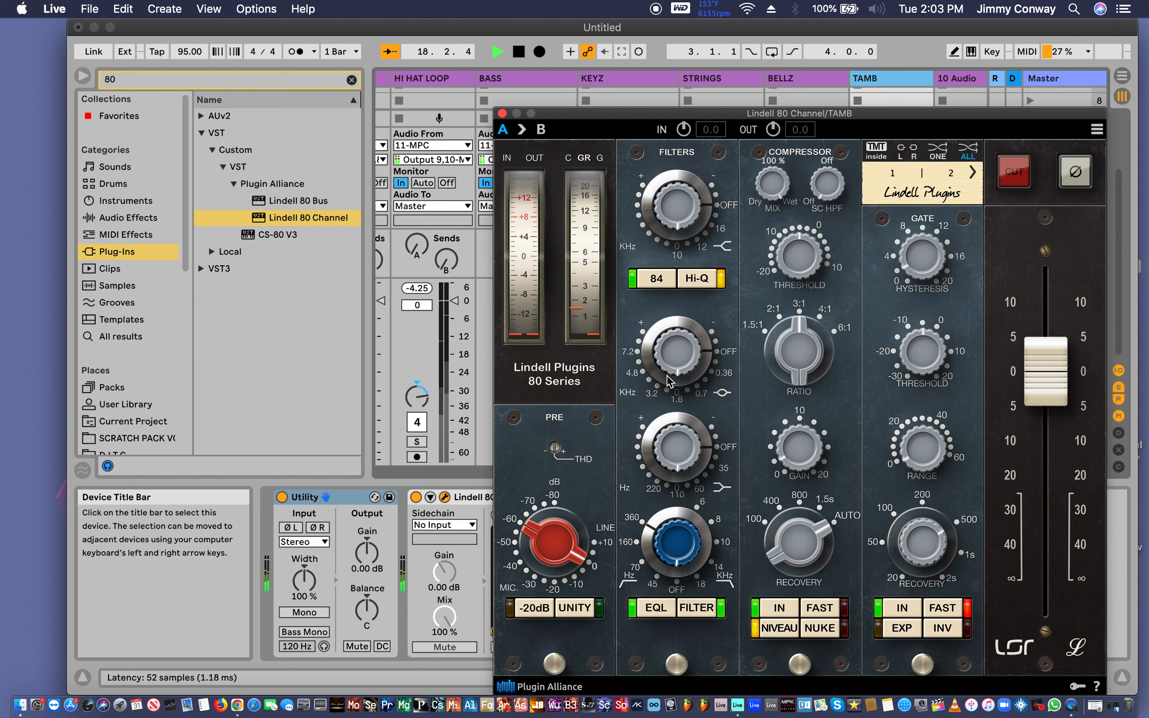
Adjust the TAMB channel's mid EQ band to 4.8 kHz, set its gain by ear and turn off Hi-Q.
{"action": "left_click", "coordinate": [647, 439]}
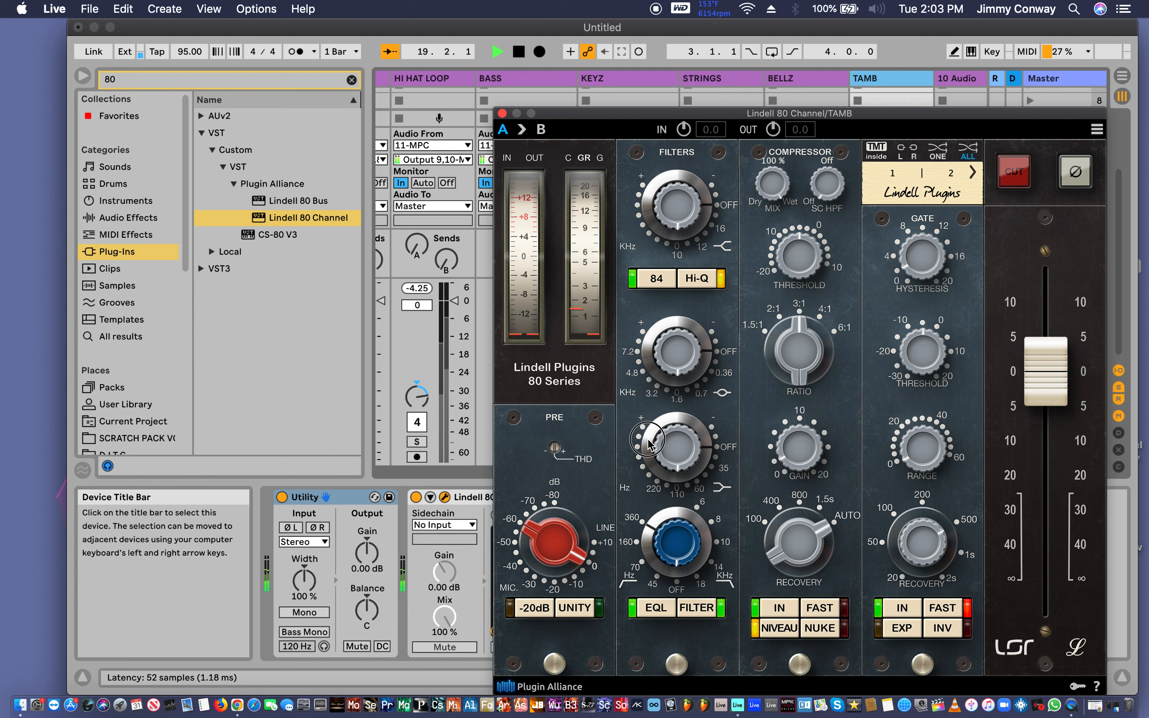
{"action": "left_click_drag", "start_coordinate": [646, 367], "coordinate": [630, 276]}
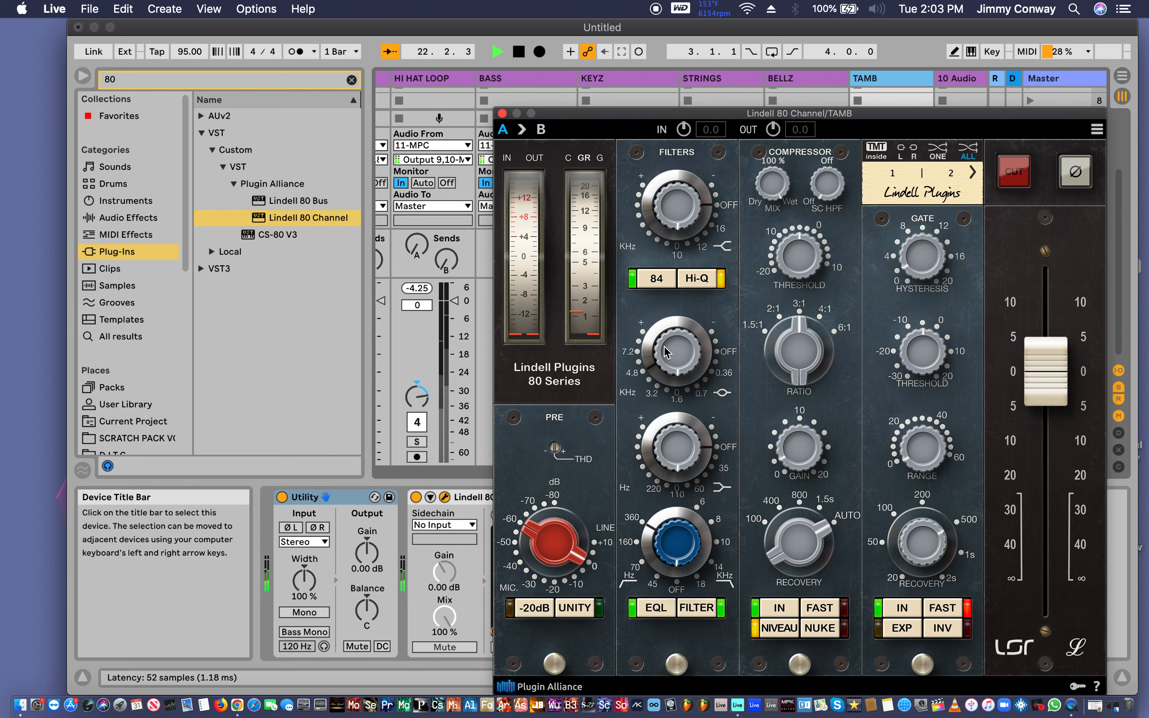
{"action": "left_click_drag", "start_coordinate": [666, 352], "coordinate": [654, 307]}
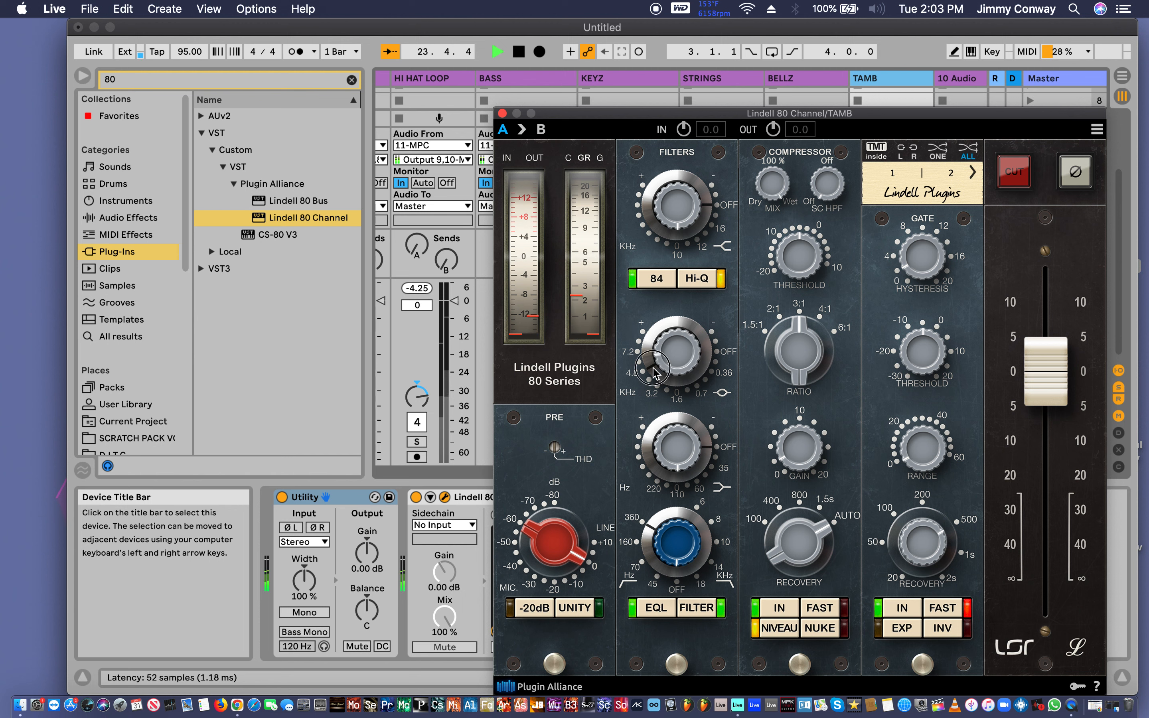
{"action": "left_click_drag", "start_coordinate": [653, 368], "coordinate": [626, 370]}
{"action": "left_click", "coordinate": [697, 280]}
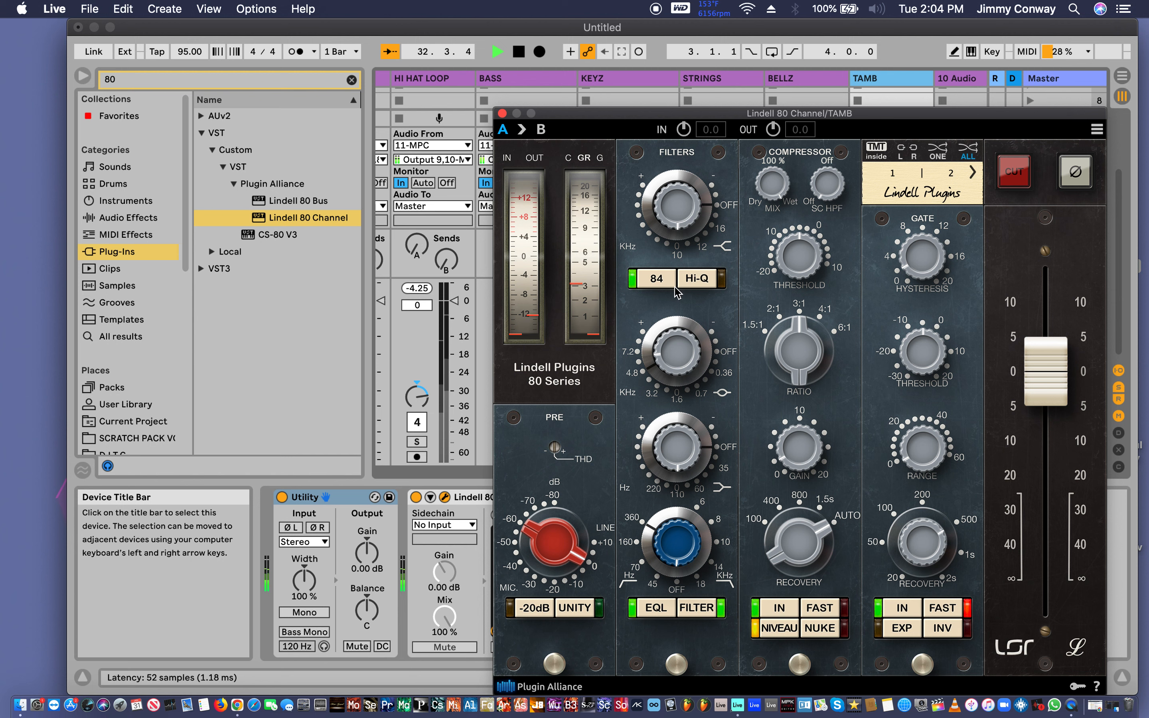
Adjust the TAMB channel's high EQ band, lower its output fader to about -3 dB and close the plug-in window.
{"action": "left_click_drag", "start_coordinate": [649, 227], "coordinate": [624, 182]}
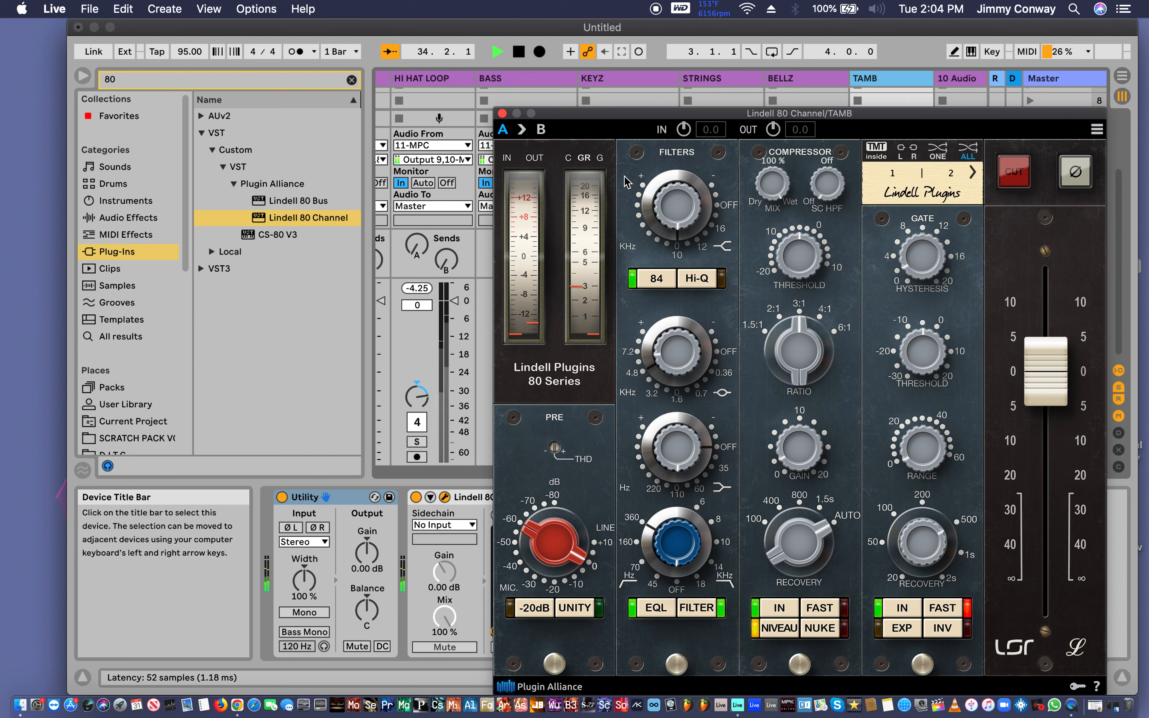
{"action": "left_click_drag", "start_coordinate": [657, 232], "coordinate": [673, 205]}
{"action": "left_click_drag", "start_coordinate": [1048, 369], "coordinate": [1054, 391]}
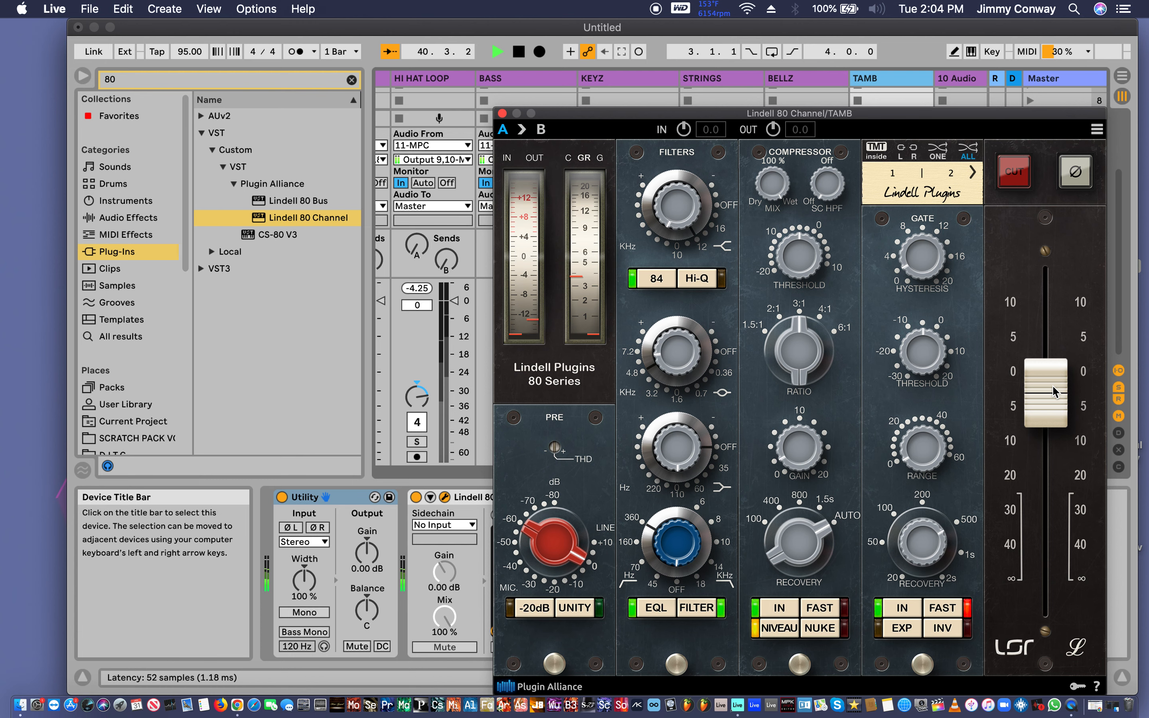
{"action": "left_click", "coordinate": [502, 113]}
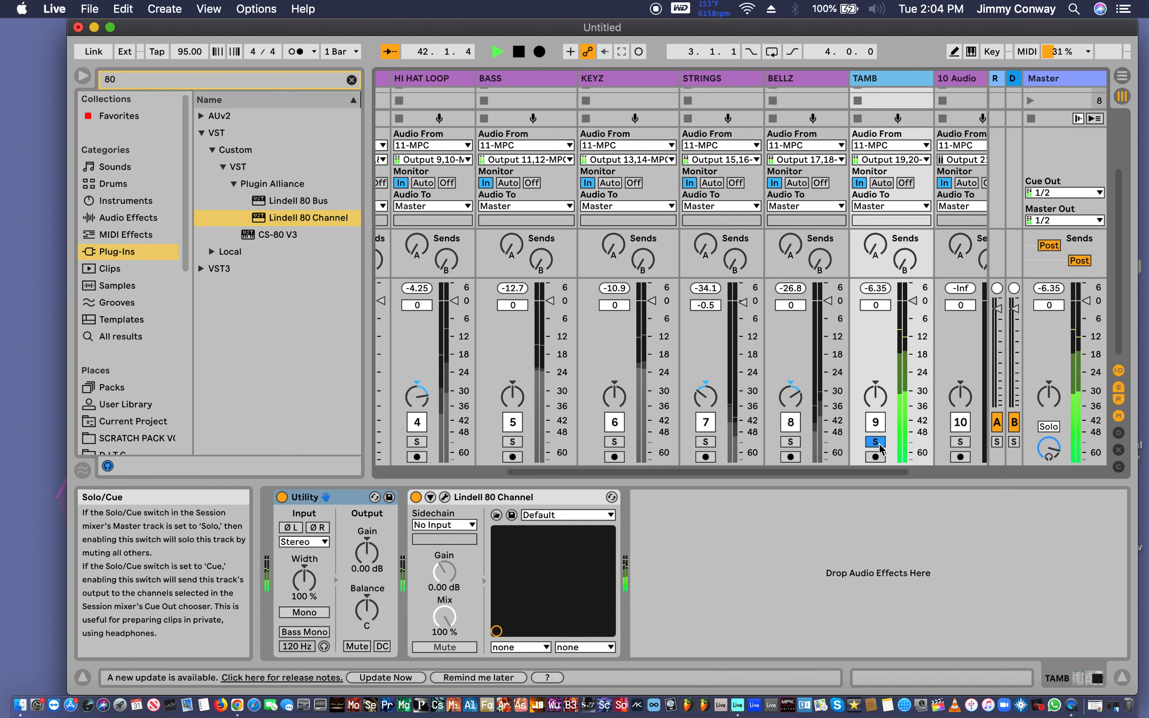
Unsolo the TAMB track and check the track levels across the mixer in the full mix.
{"action": "left_click", "coordinate": [877, 443]}
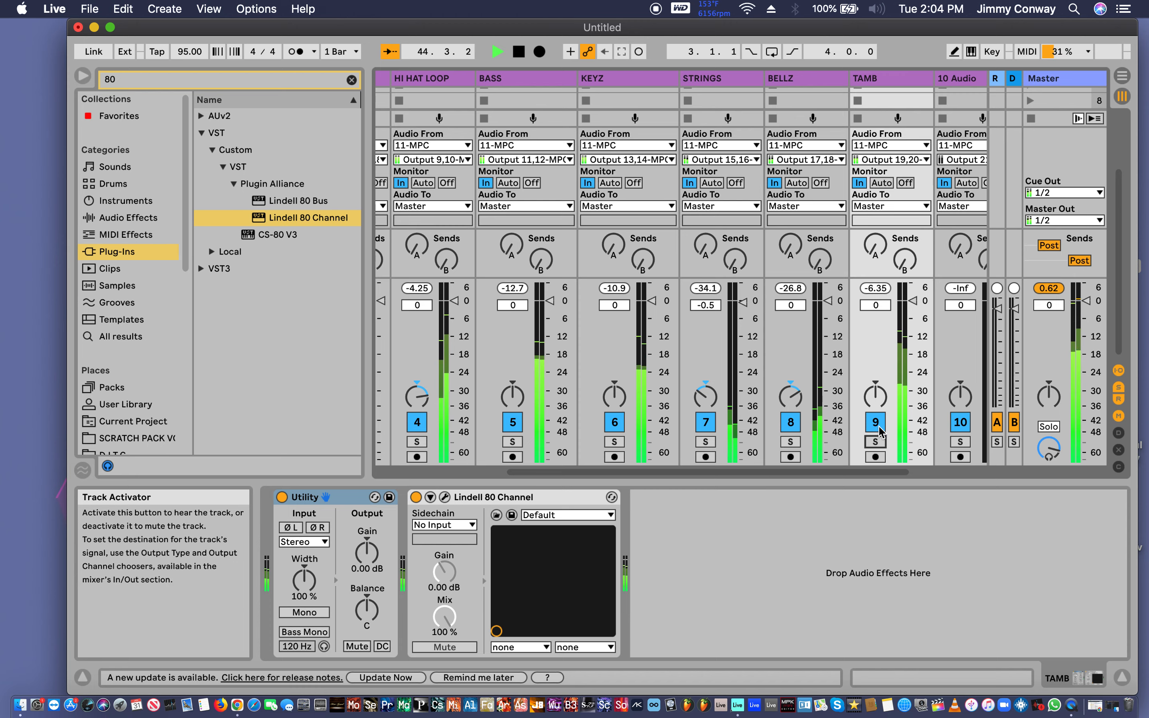
{"action": "scroll", "coordinate": [806, 410], "scroll_direction": "left", "scroll_amount": 5}
{"action": "scroll", "coordinate": [805, 409], "scroll_direction": "right", "scroll_amount": 5}
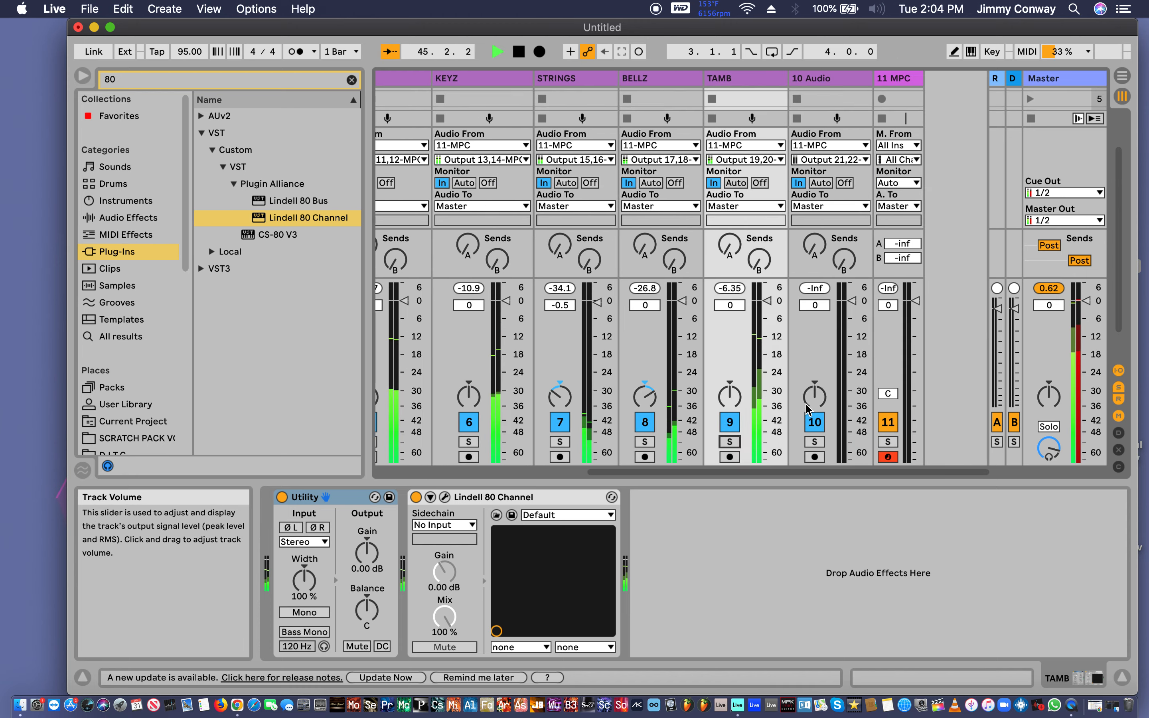
{"action": "scroll", "coordinate": [806, 409], "scroll_direction": "left", "scroll_amount": 5}
{"action": "scroll", "coordinate": [805, 410], "scroll_direction": "right", "scroll_amount": 8}
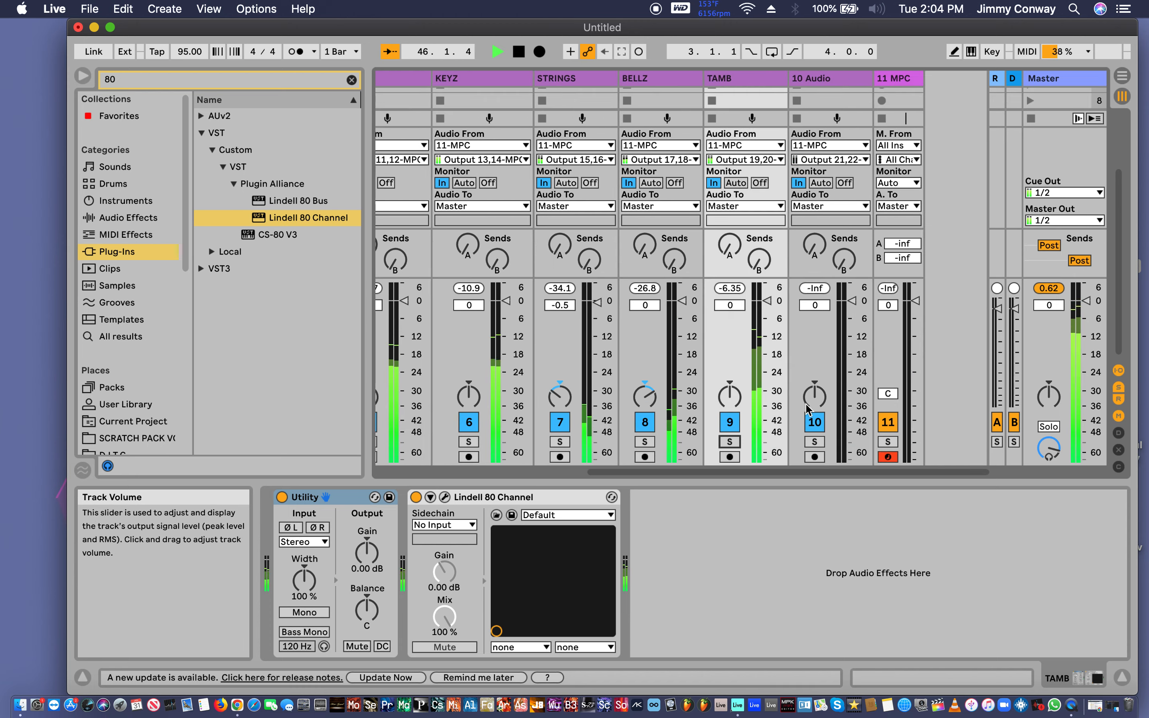
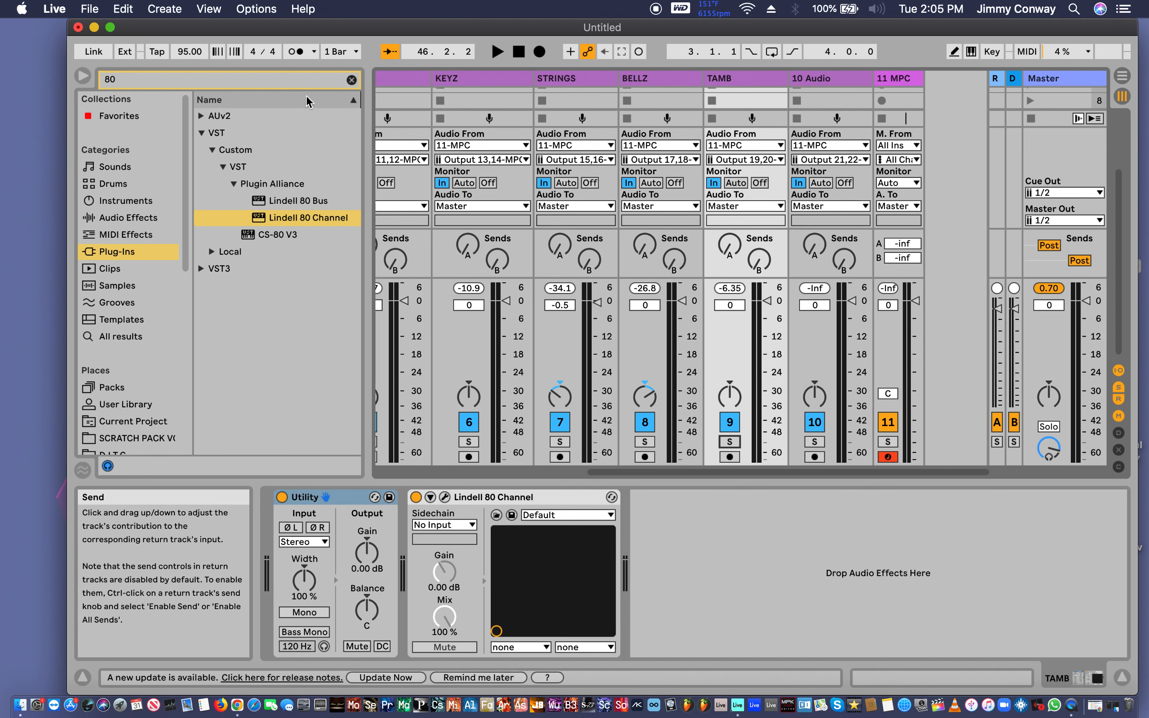
Clear the browser's plug-in search and move the Live window to uncover the desktop icons.
{"action": "left_click", "coordinate": [351, 80]}
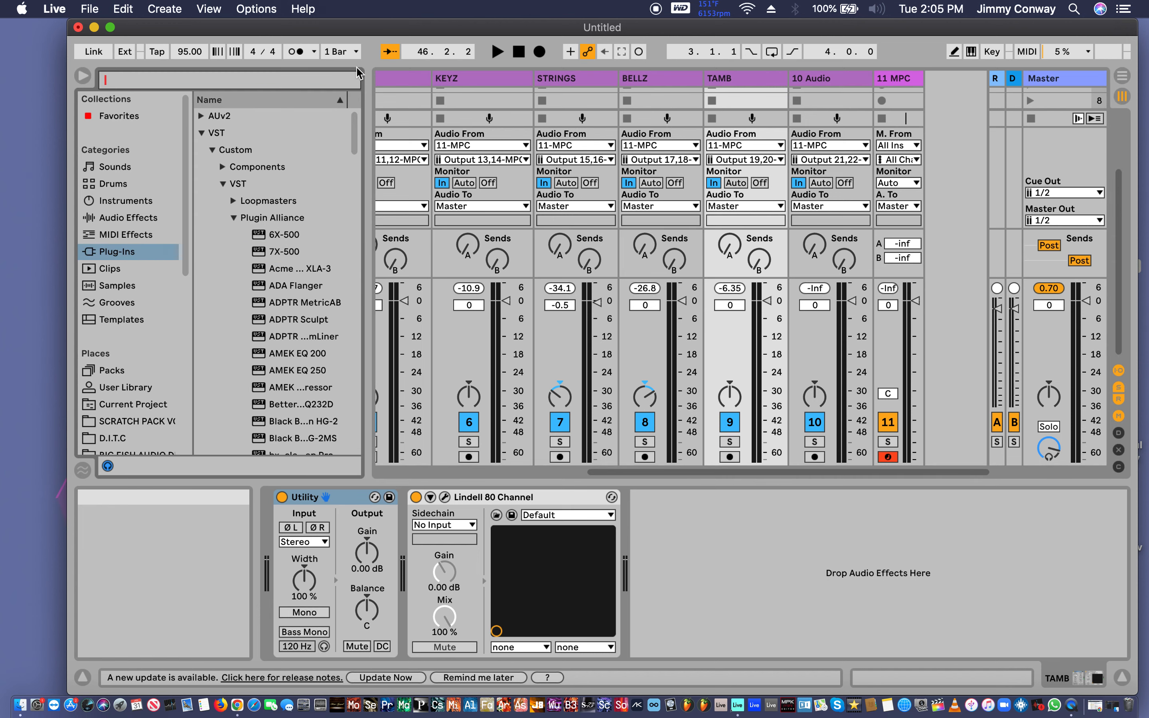
{"action": "left_click_drag", "start_coordinate": [349, 29], "coordinate": [289, 19]}
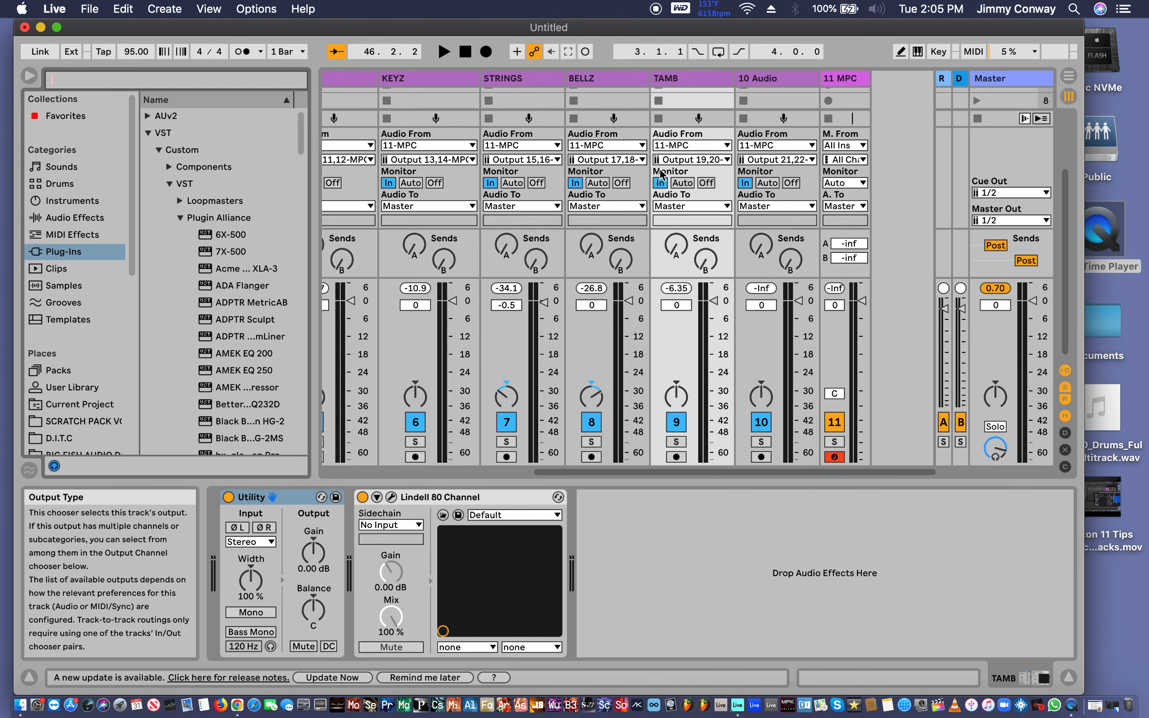
Look over the mixer tracks, open the MPC plug-in on the 11 MPC track and show its track mute view.
{"action": "scroll", "coordinate": [539, 185], "scroll_direction": "left", "scroll_amount": 5}
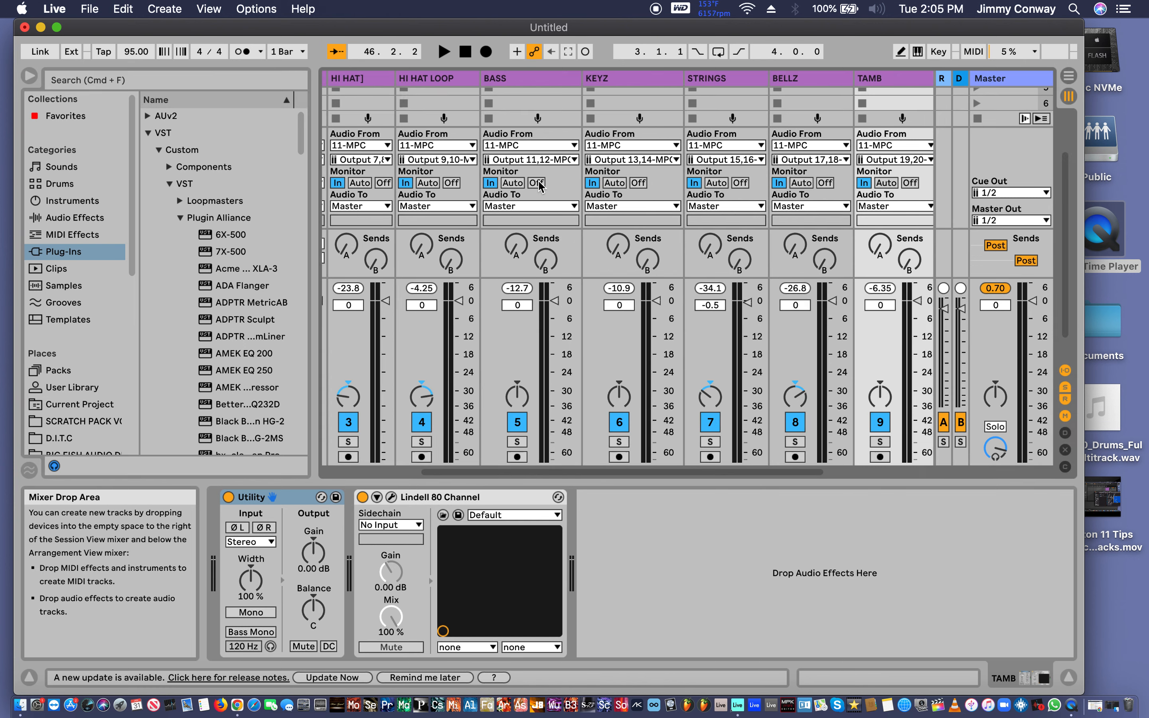
{"action": "scroll", "coordinate": [539, 185], "scroll_direction": "right", "scroll_amount": 3}
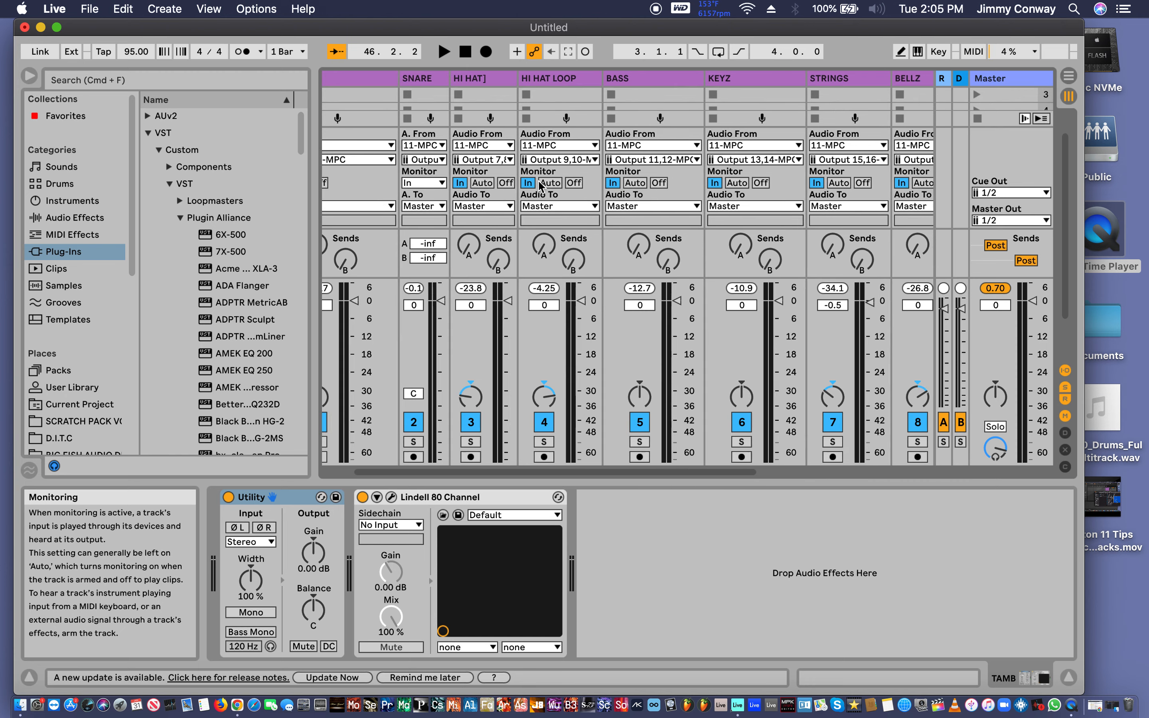
{"action": "scroll", "coordinate": [679, 274], "scroll_direction": "right", "scroll_amount": 10}
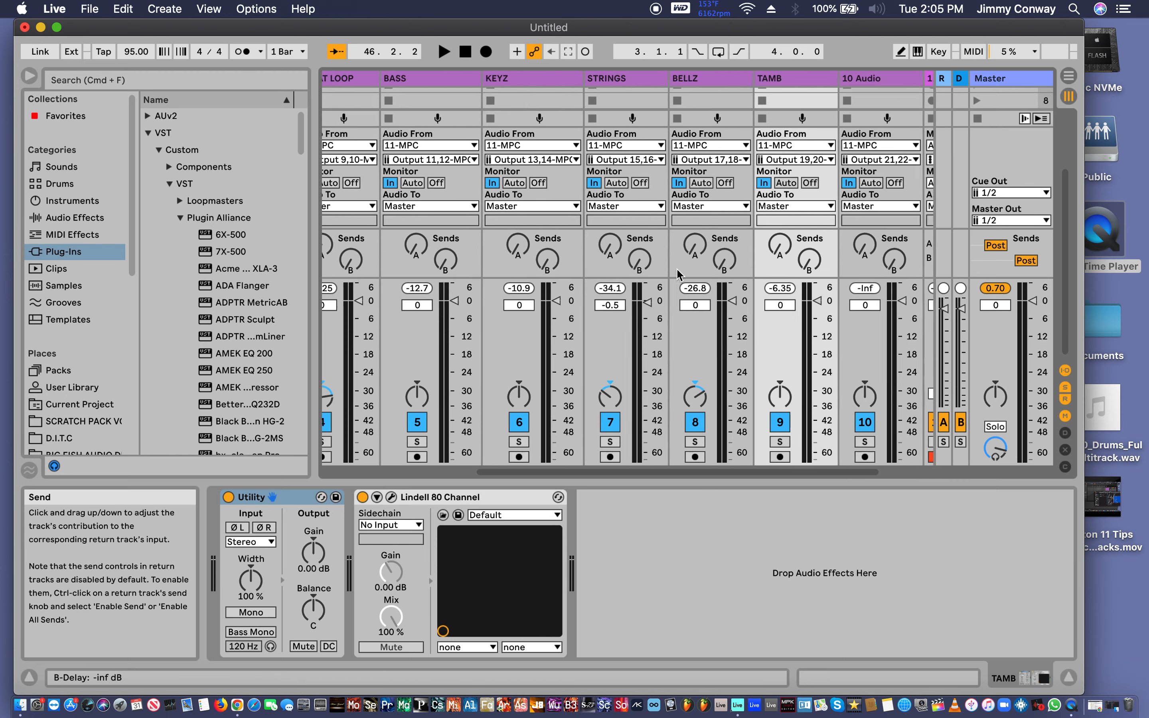
{"action": "scroll", "coordinate": [679, 274], "scroll_direction": "left", "scroll_amount": 10}
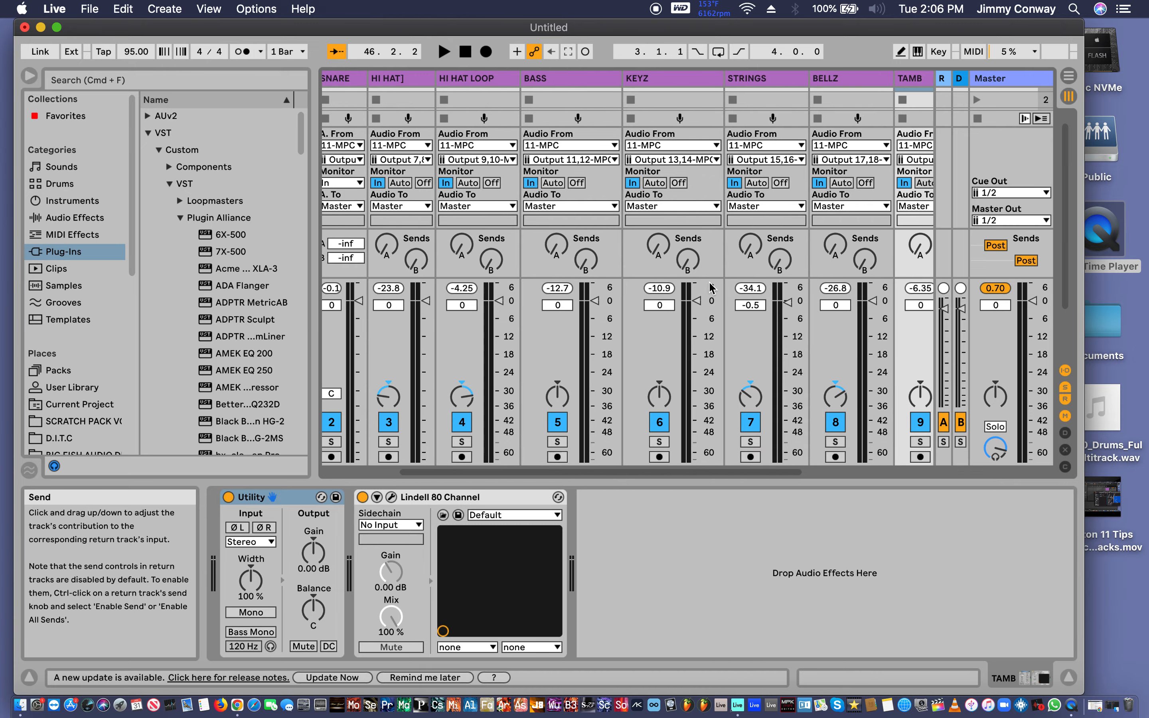
{"action": "scroll", "coordinate": [947, 219], "scroll_direction": "right", "scroll_amount": 10}
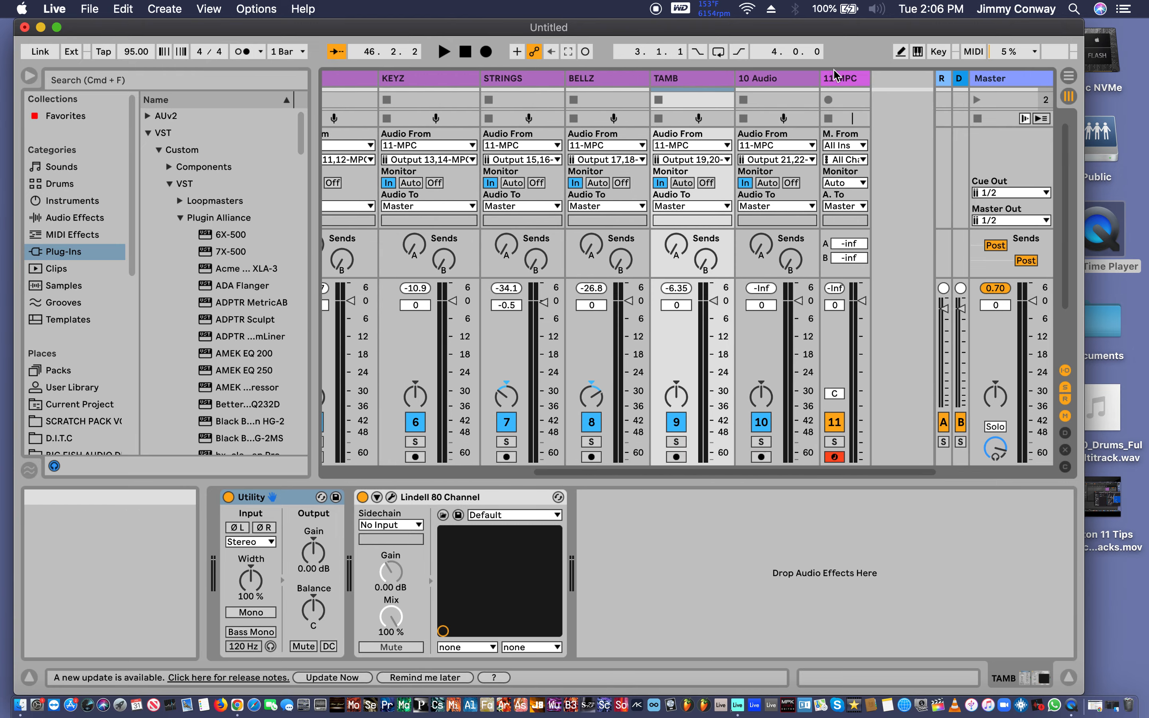
{"action": "left_click", "coordinate": [839, 81]}
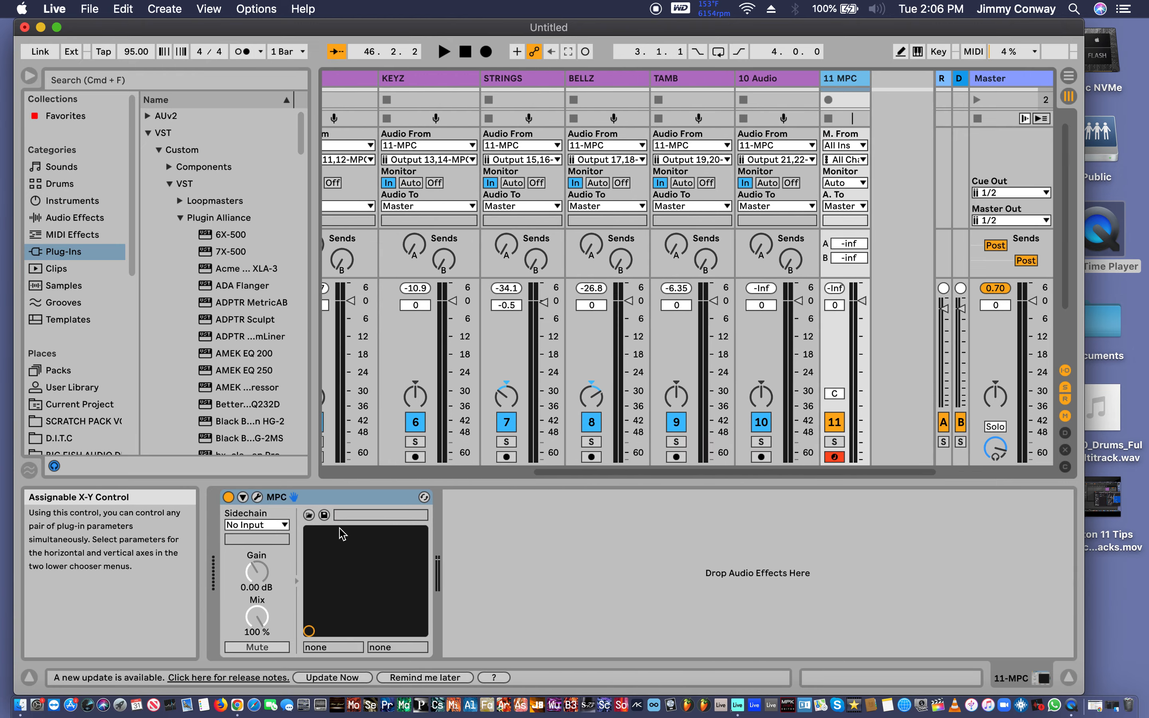
{"action": "left_click", "coordinate": [256, 498]}
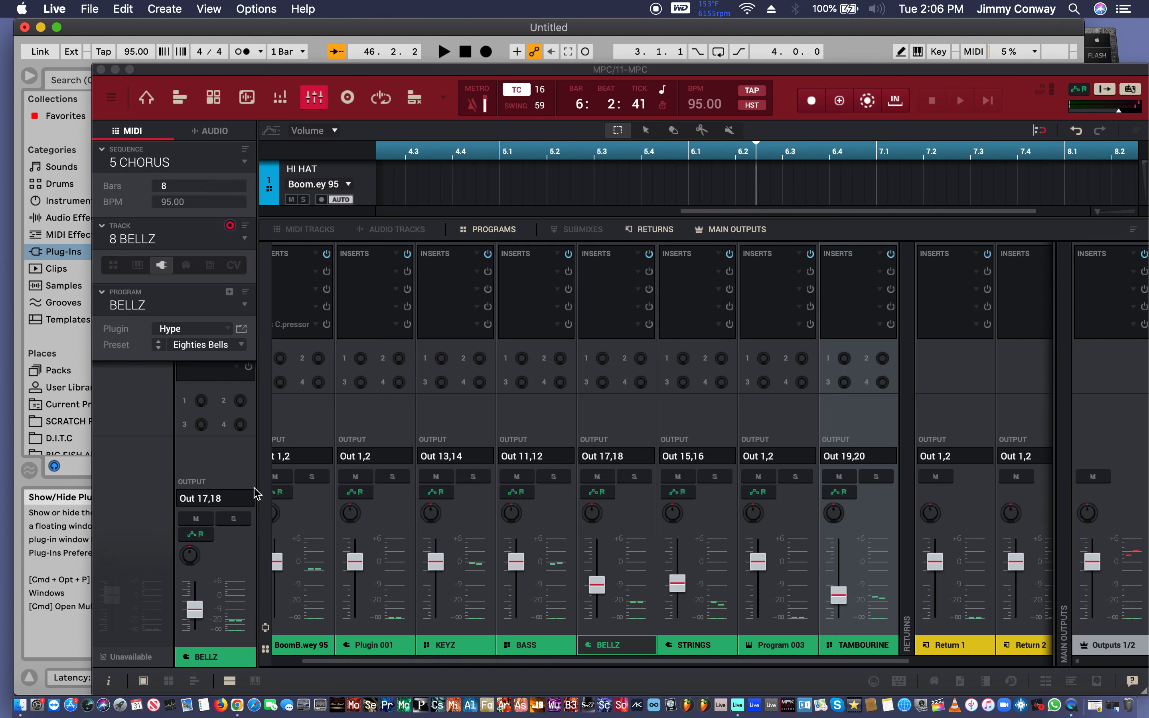
{"action": "left_click", "coordinate": [415, 98]}
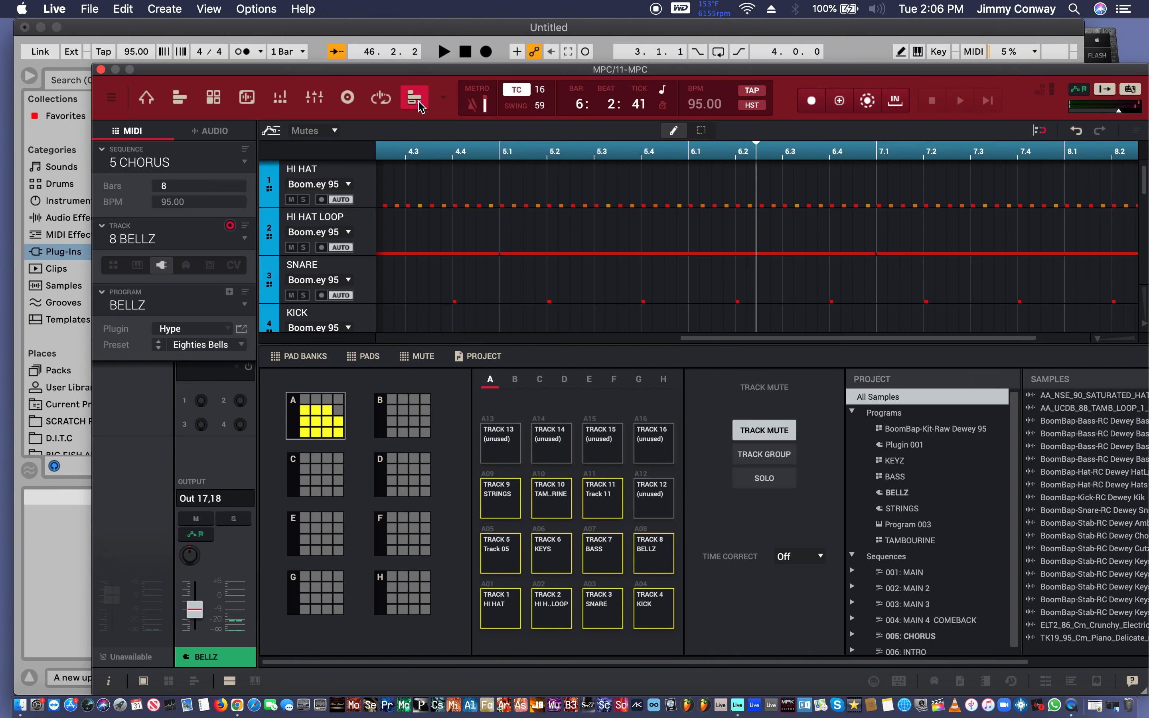
Switch the MPC plug-in to Song mode and play the start of the song briefly.
{"action": "left_click", "coordinate": [442, 97]}
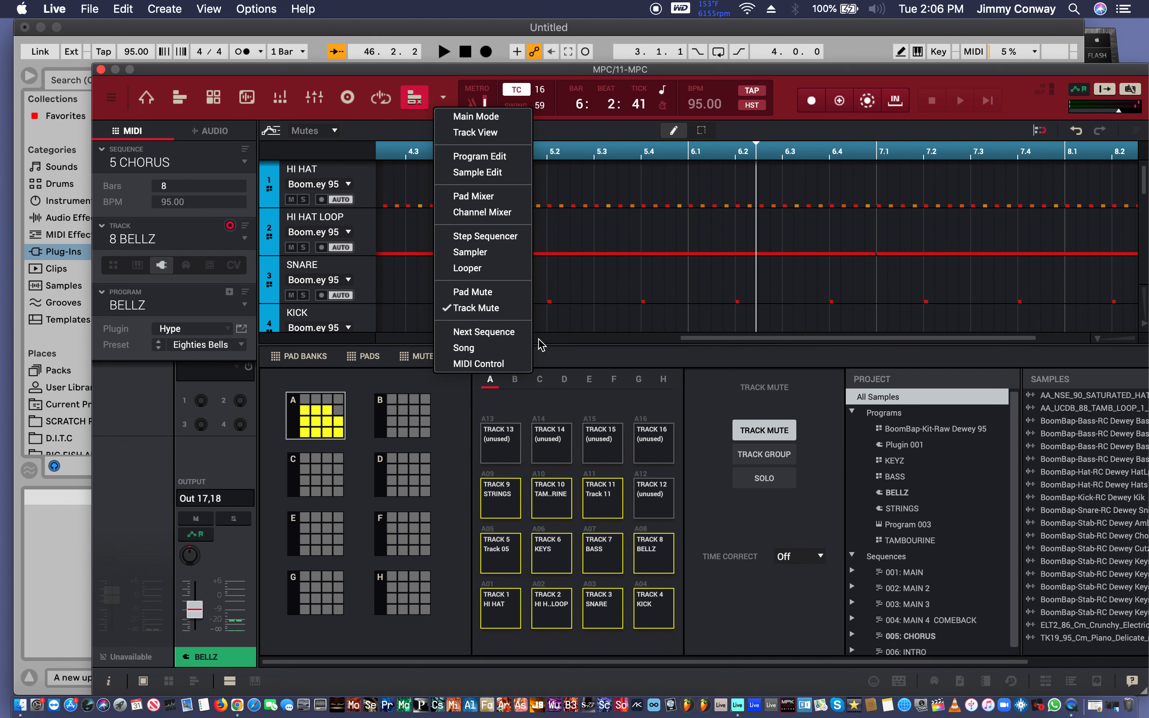
{"action": "left_click", "coordinate": [521, 350]}
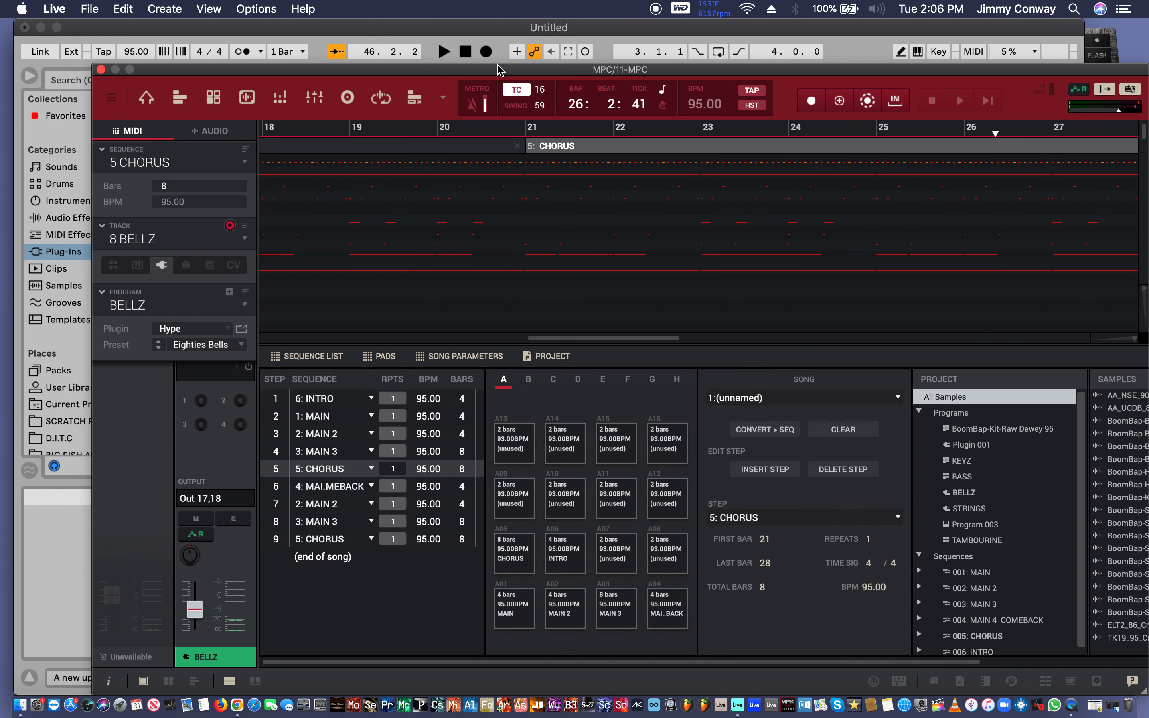
{"action": "key", "text": "space"}
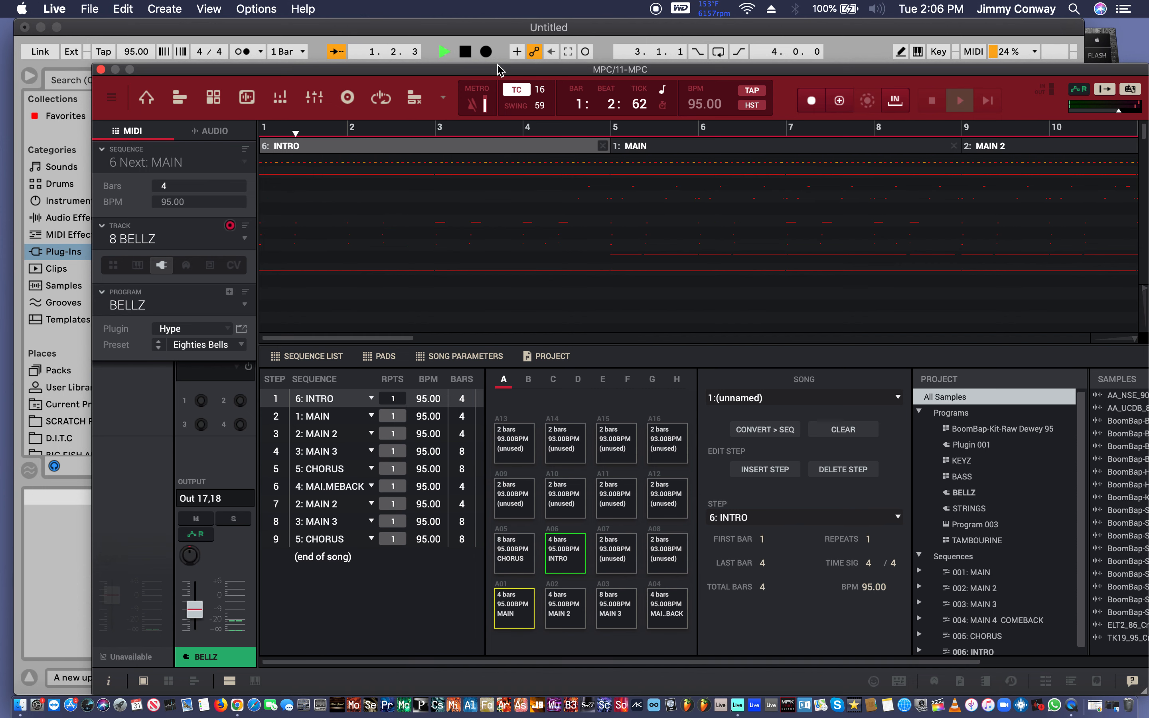
{"action": "key", "text": "space"}
Move the MPC window below the mixer and hide the browser to make room for all the mixer tracks.
{"action": "left_click_drag", "start_coordinate": [489, 72], "coordinate": [399, 559]}
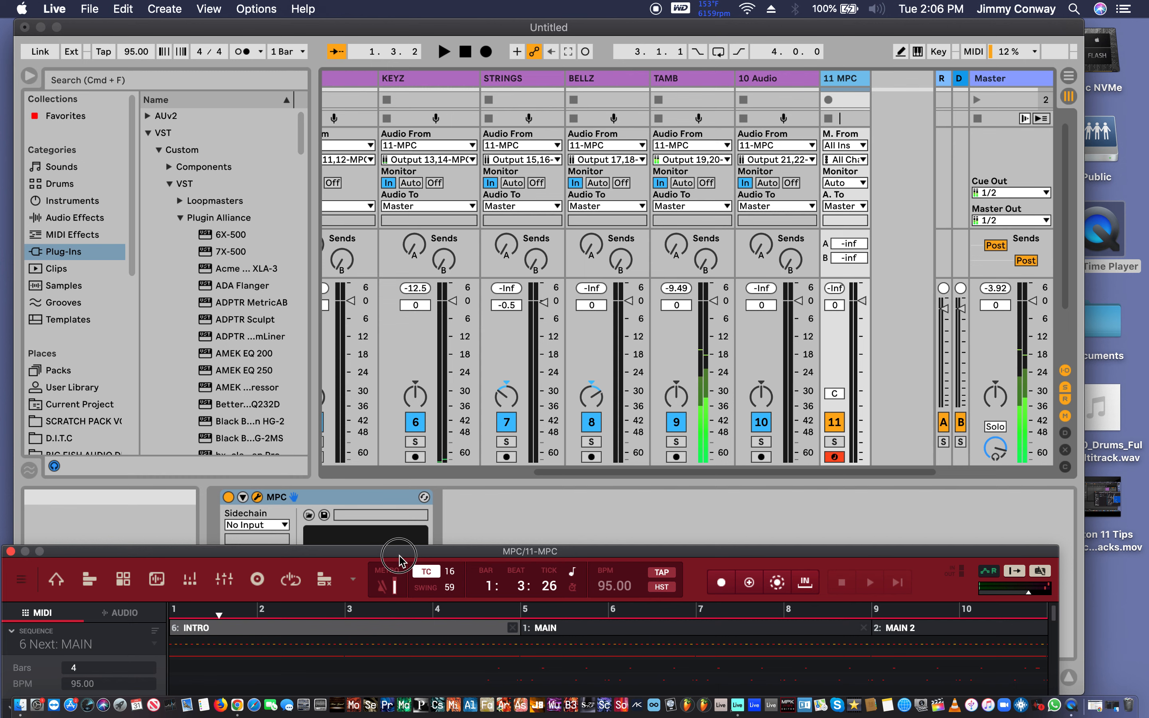
{"action": "left_click_drag", "start_coordinate": [399, 559], "coordinate": [474, 509]}
{"action": "scroll", "coordinate": [534, 387], "scroll_direction": "left", "scroll_amount": 5}
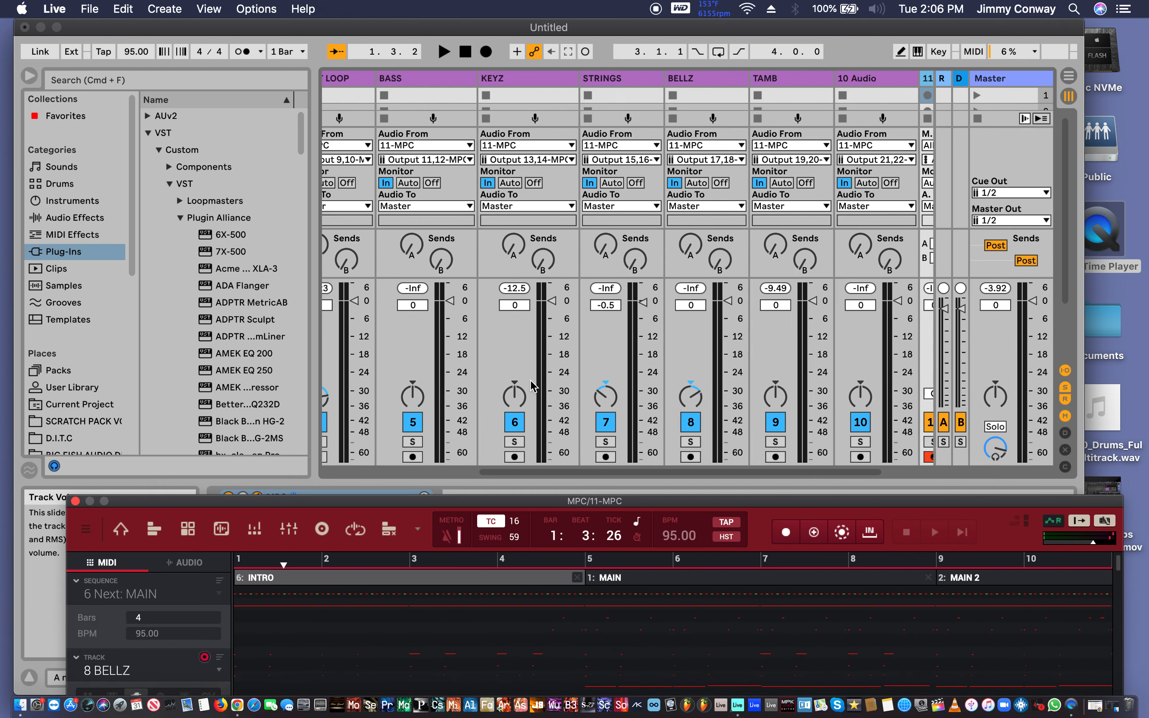
{"action": "left_click", "coordinate": [30, 77]}
{"action": "left_click", "coordinate": [29, 77]}
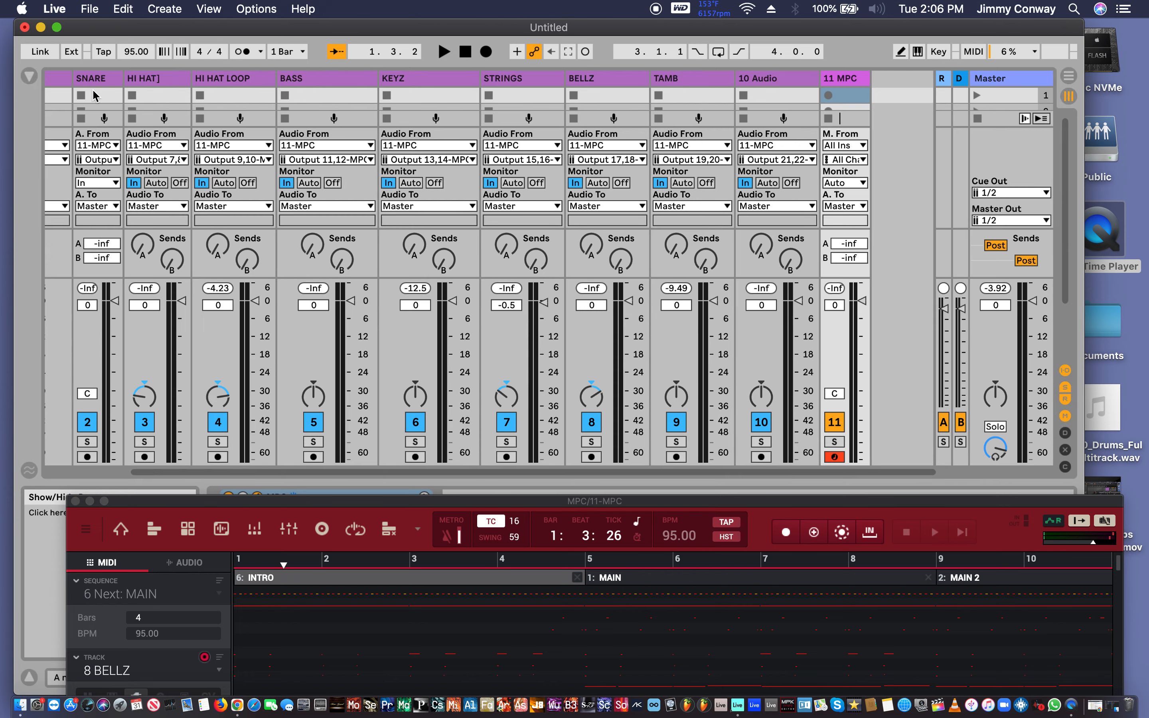
{"action": "scroll", "coordinate": [243, 182], "scroll_direction": "left", "scroll_amount": 3}
Play the song from INTRO into MAIN 4 COMEBACK to check the track levels, resetting the SNARE track's peak indicator.
{"action": "key", "text": "space"}
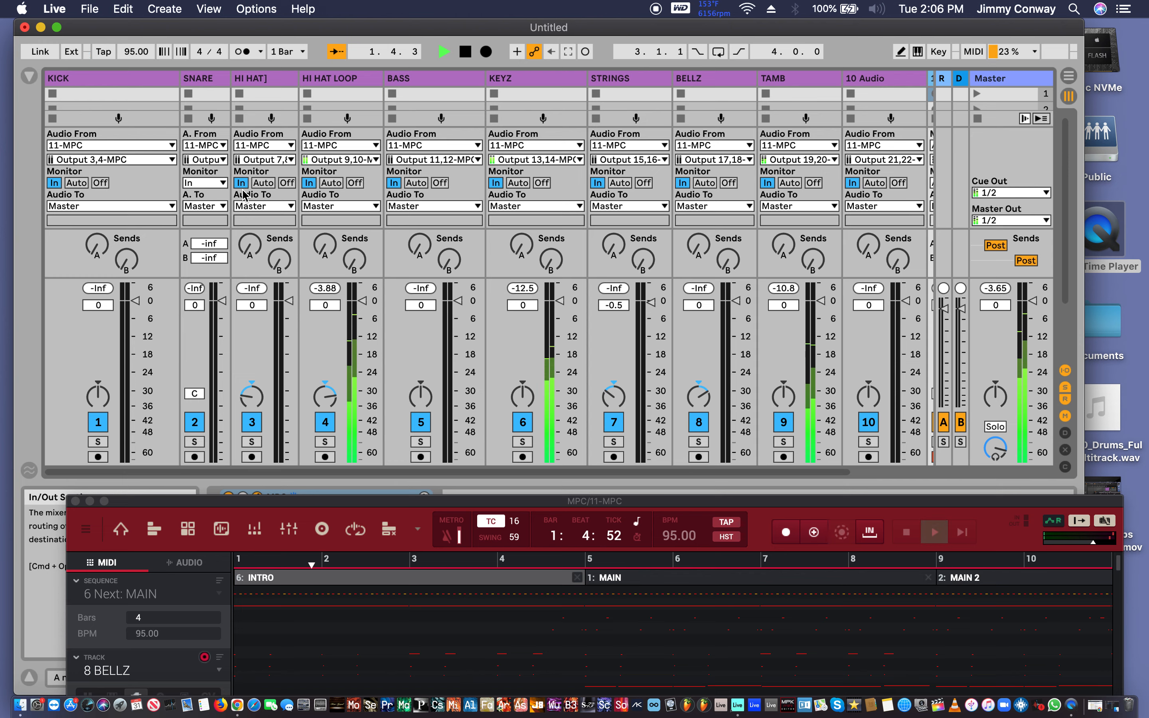
{"action": "scroll", "coordinate": [243, 204], "scroll_direction": "right", "scroll_amount": 3}
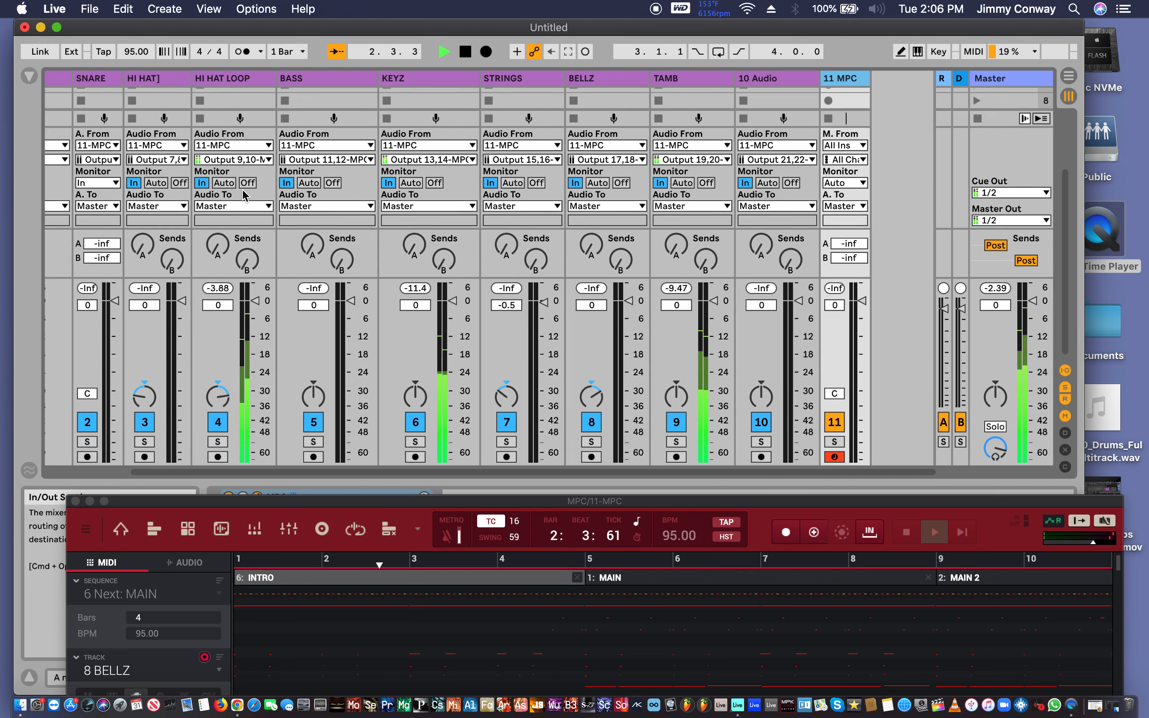
{"action": "scroll", "coordinate": [243, 195], "scroll_direction": "left", "scroll_amount": 3}
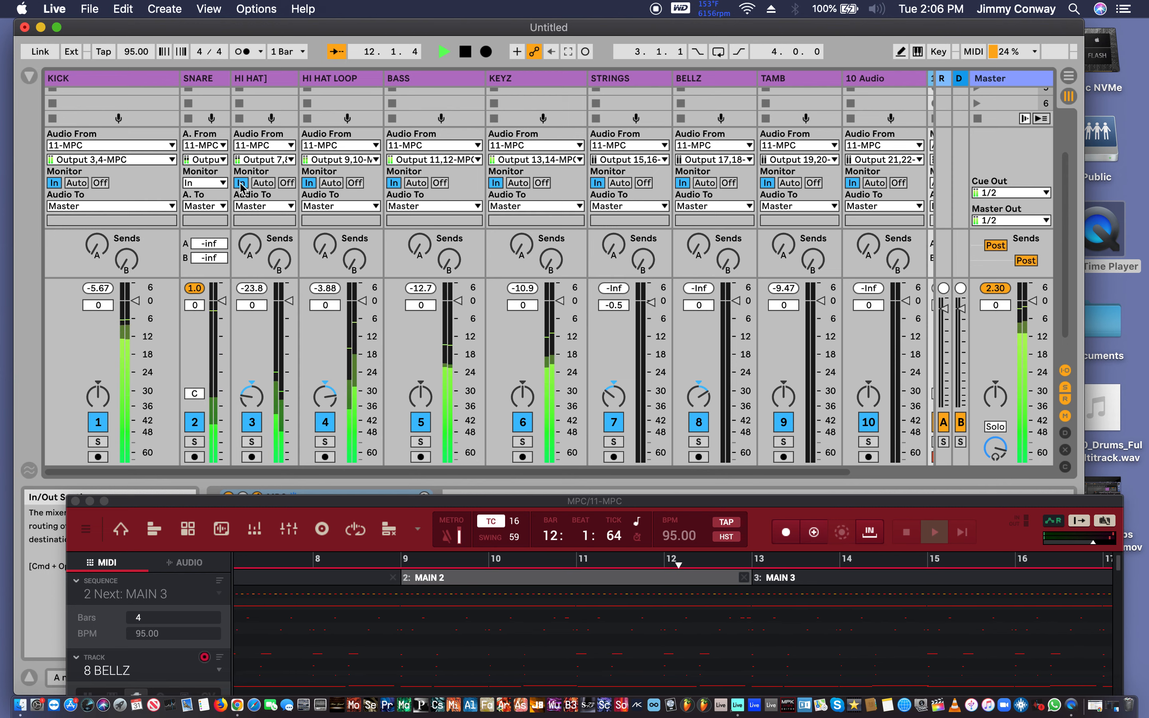
{"action": "left_click", "coordinate": [193, 289]}
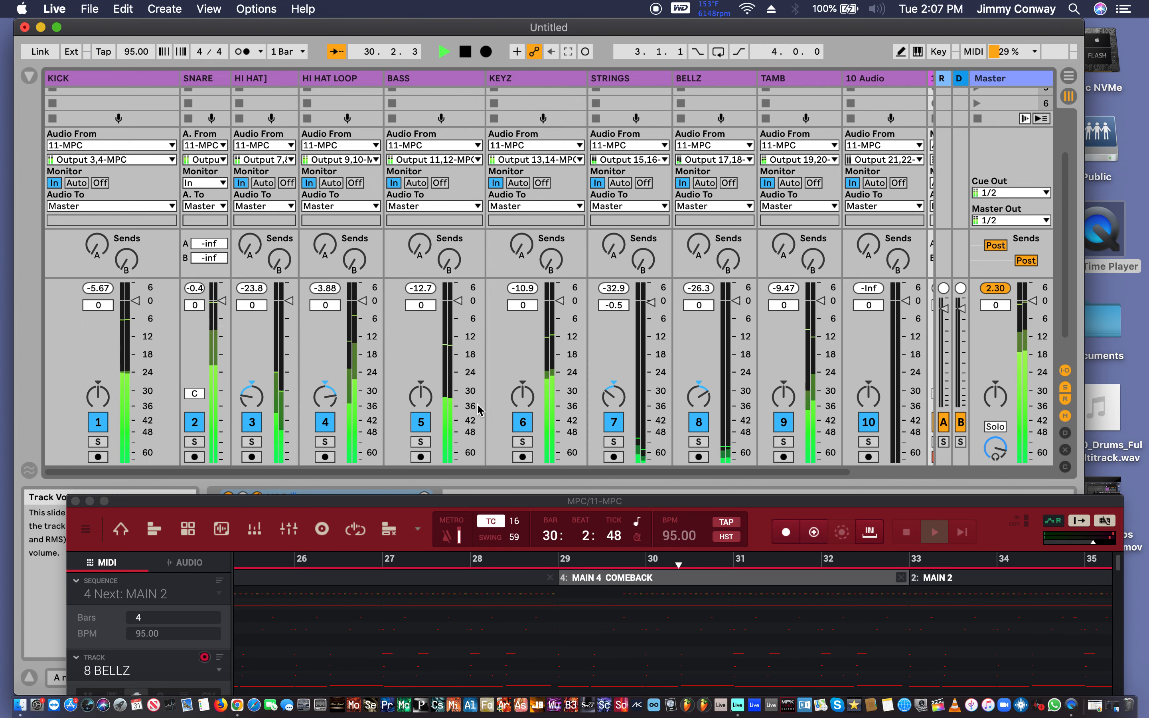
{"action": "key", "text": "space"}
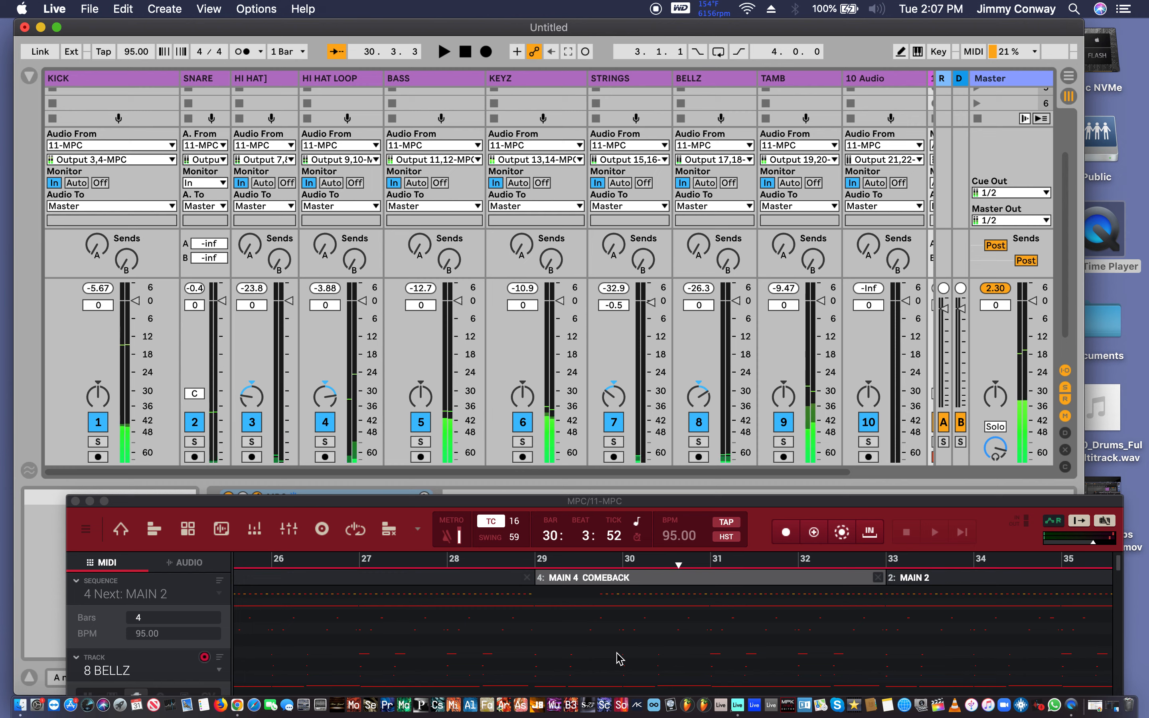
Raise the MPC window, look over the song's section timeline back to the INTRO, and move the window below the mixer again.
{"action": "left_click", "coordinate": [615, 503]}
{"action": "left_click_drag", "start_coordinate": [615, 504], "coordinate": [627, 217]}
{"action": "scroll", "coordinate": [648, 388], "scroll_direction": "left", "scroll_amount": 10}
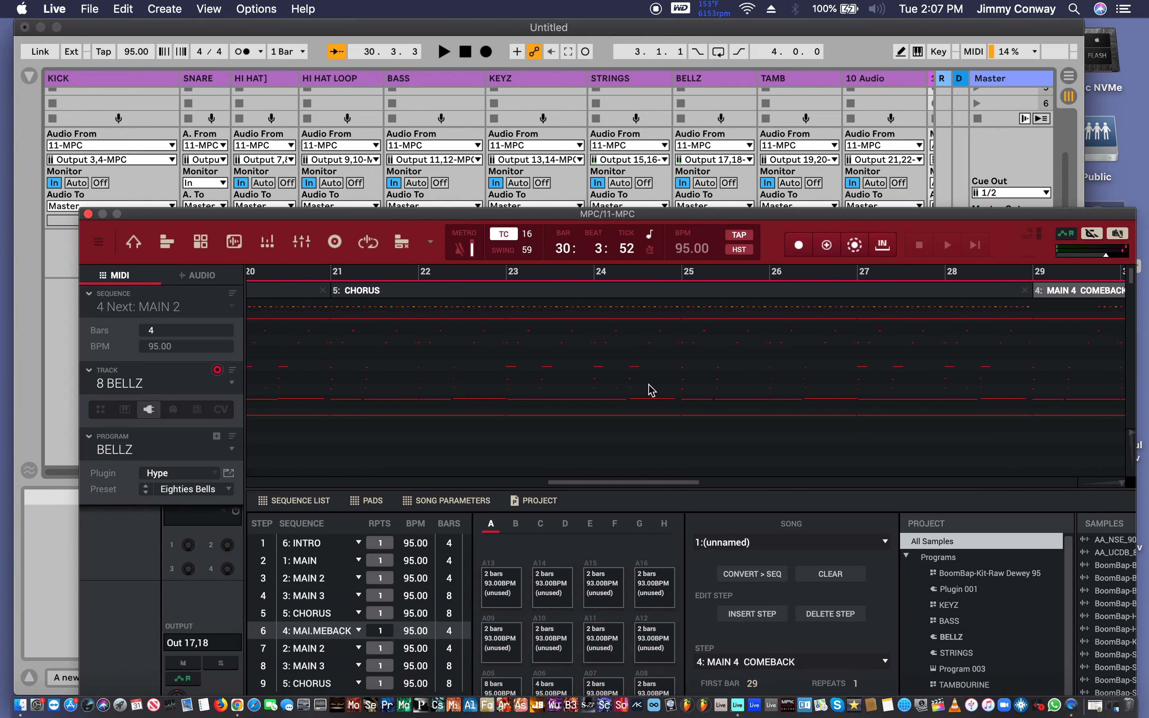
{"action": "scroll", "coordinate": [652, 389], "scroll_direction": "left", "scroll_amount": 4}
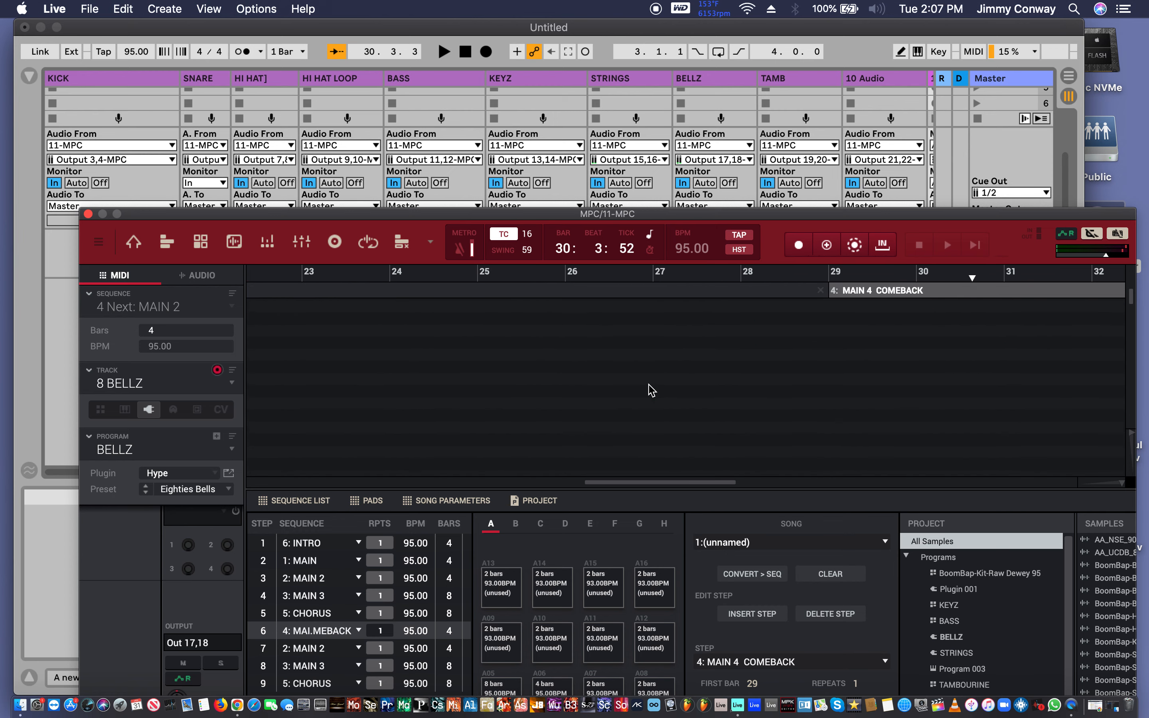
{"action": "scroll", "coordinate": [652, 389], "scroll_direction": "left", "scroll_amount": 15}
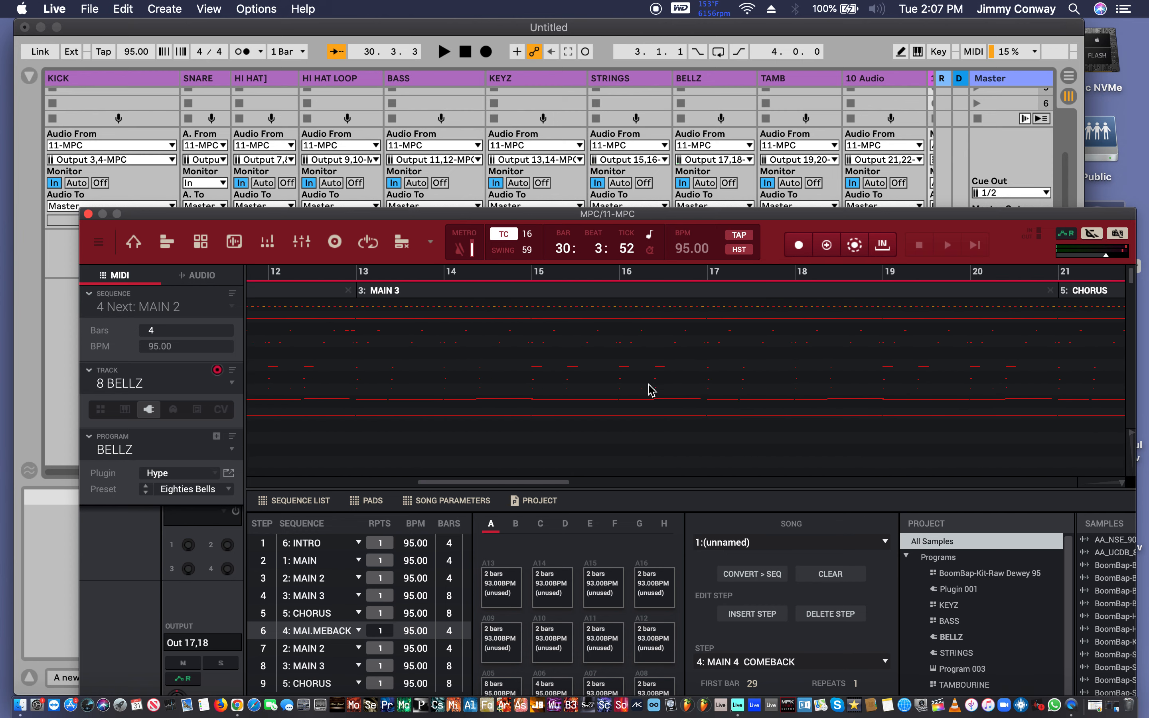
{"action": "scroll", "coordinate": [651, 389], "scroll_direction": "left", "scroll_amount": 5}
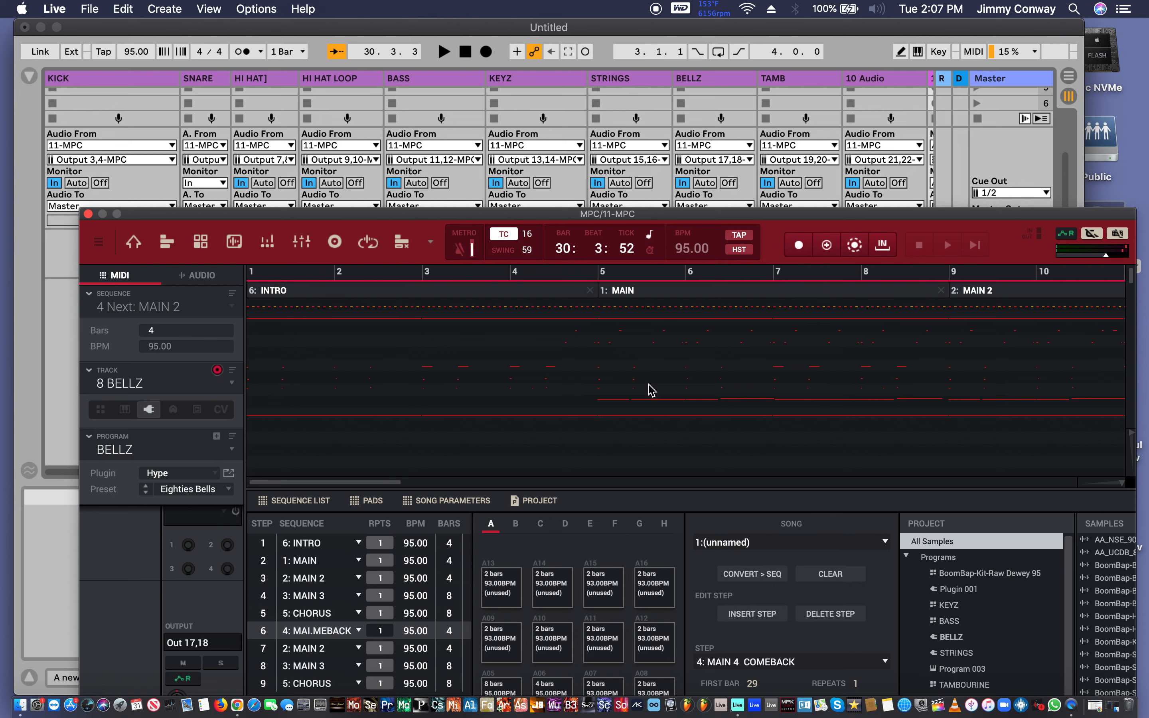
{"action": "left_click_drag", "start_coordinate": [464, 217], "coordinate": [402, 474]}
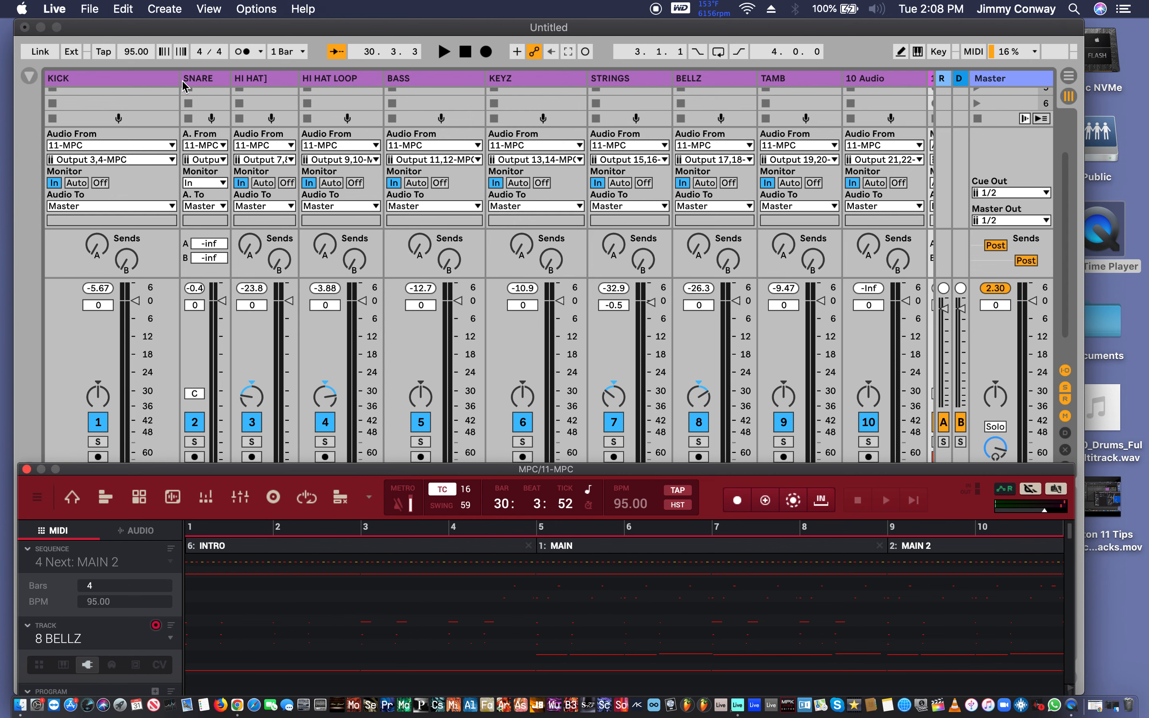
Narrow the KICK track in the mixer, switch to the Arrangement View and look over its track lanes.
{"action": "left_click_drag", "start_coordinate": [177, 79], "coordinate": [106, 75]}
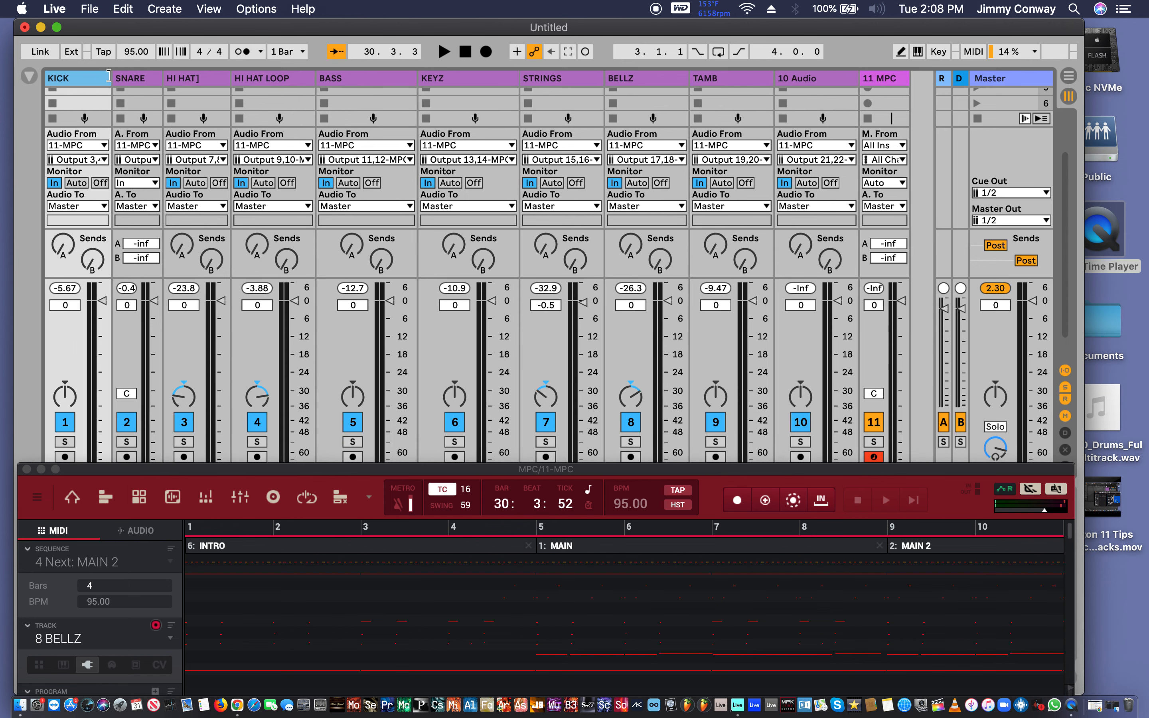
{"action": "key", "text": "Tab"}
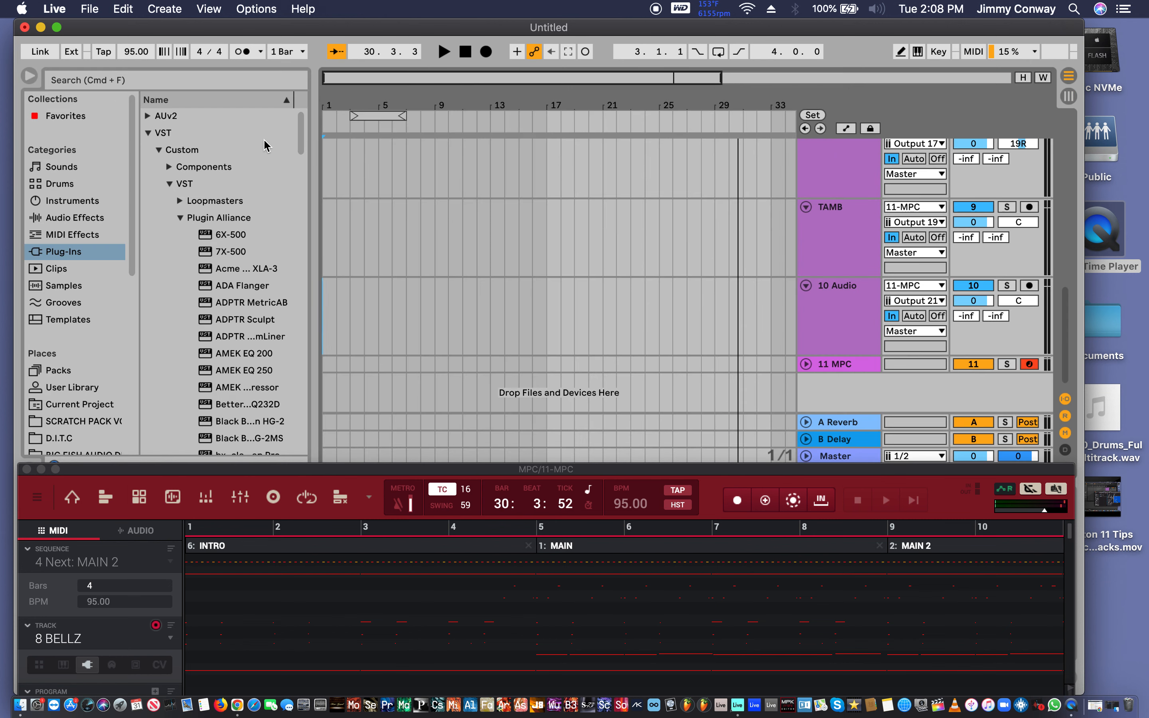
{"action": "scroll", "coordinate": [736, 212], "scroll_direction": "up", "scroll_amount": 10}
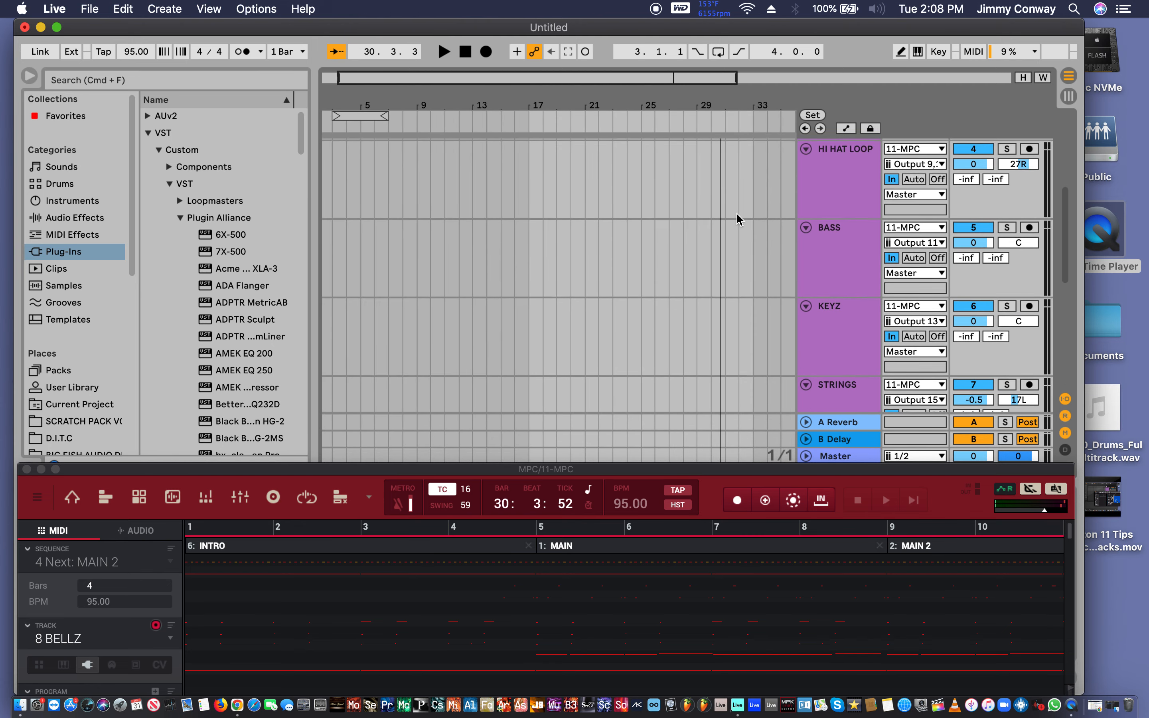
{"action": "scroll", "coordinate": [736, 212], "scroll_direction": "up", "scroll_amount": 2}
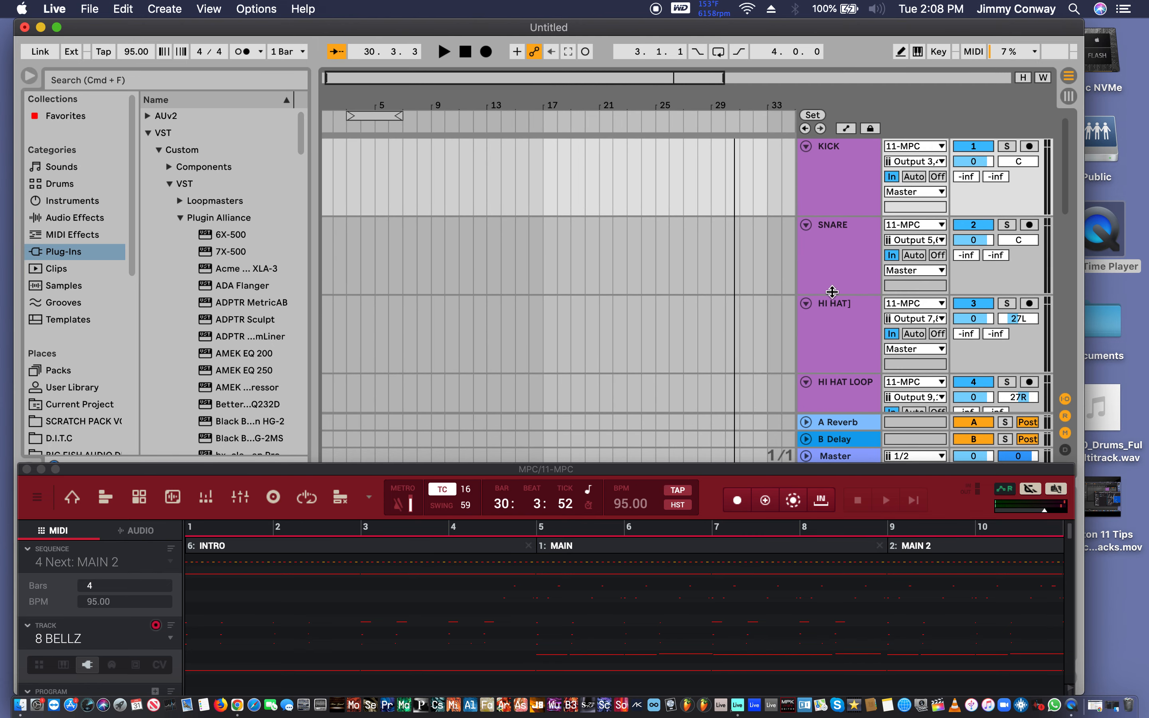
{"action": "scroll", "coordinate": [464, 261], "scroll_direction": "right", "scroll_amount": 5}
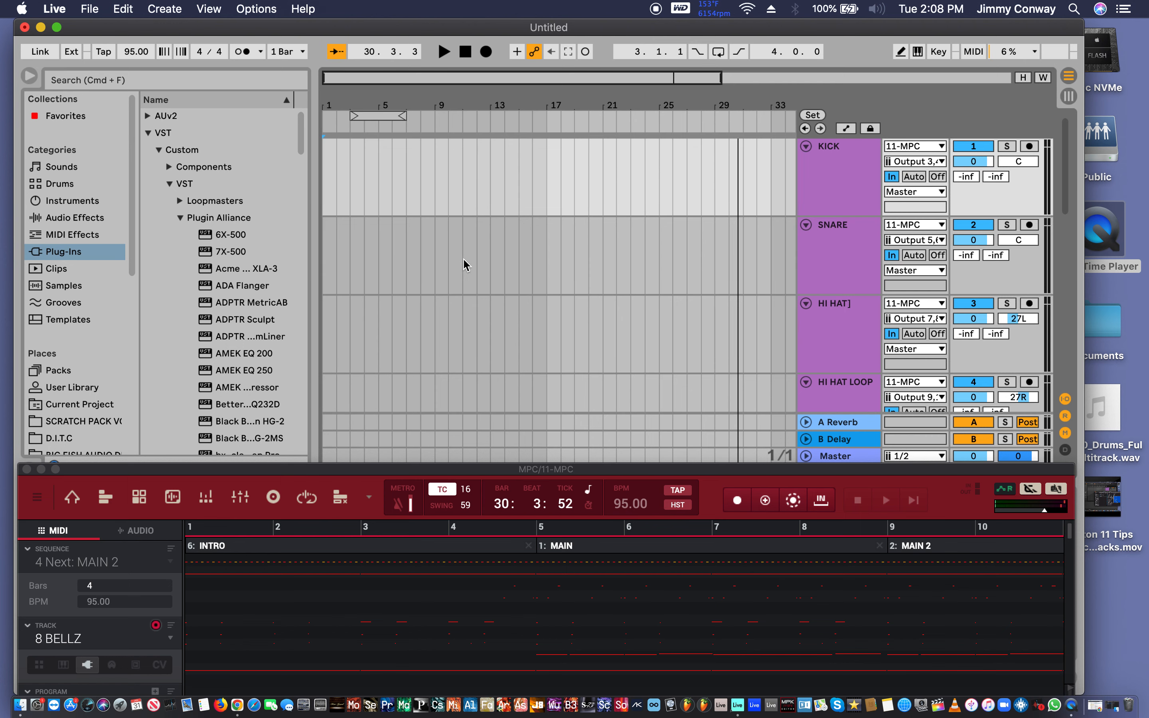
{"action": "scroll", "coordinate": [465, 261], "scroll_direction": "left", "scroll_amount": 7}
{"action": "scroll", "coordinate": [465, 261], "scroll_direction": "down", "scroll_amount": 2}
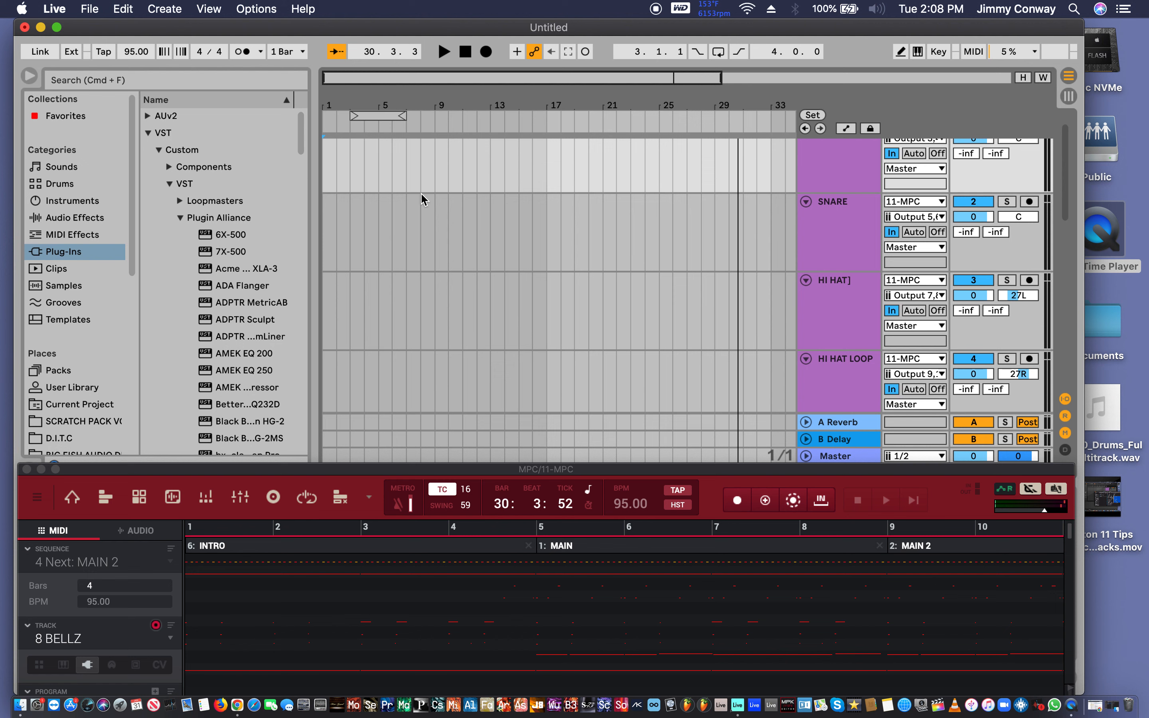
{"action": "scroll", "coordinate": [912, 314], "scroll_direction": "up", "scroll_amount": 2}
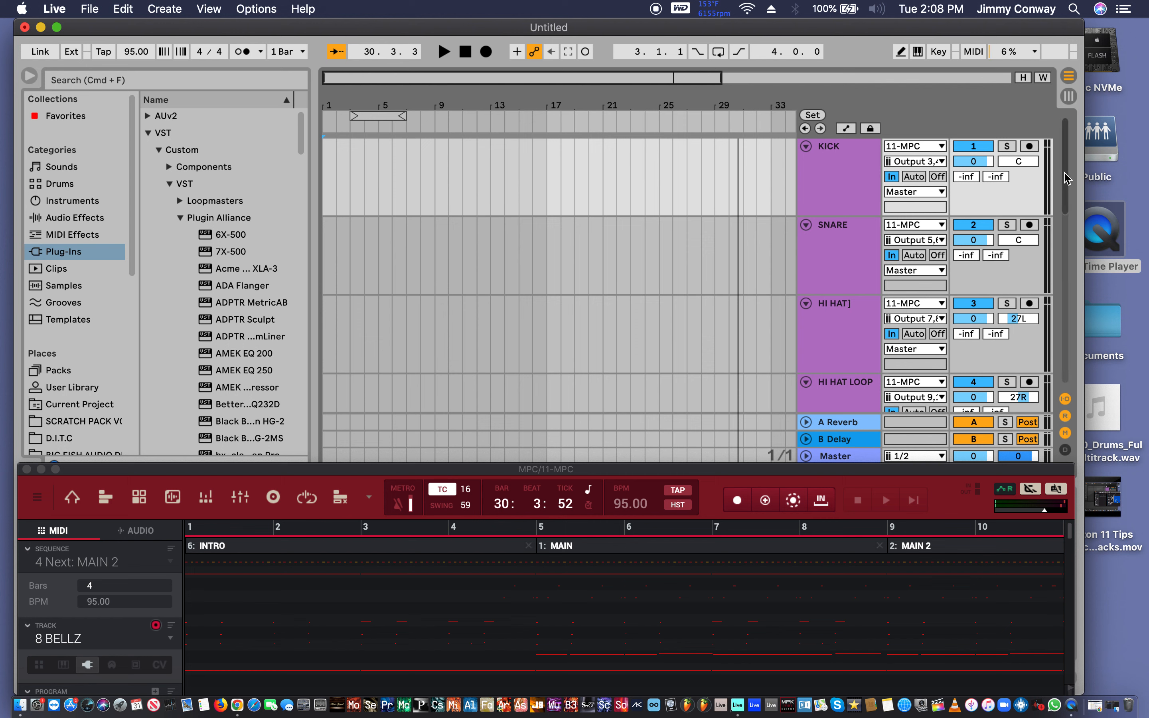
Try selecting the range of tracks from KICK through TAMB in the arrangement.
{"action": "left_click", "coordinate": [853, 172]}
{"action": "scroll", "coordinate": [888, 235], "scroll_direction": "down", "scroll_amount": 20}
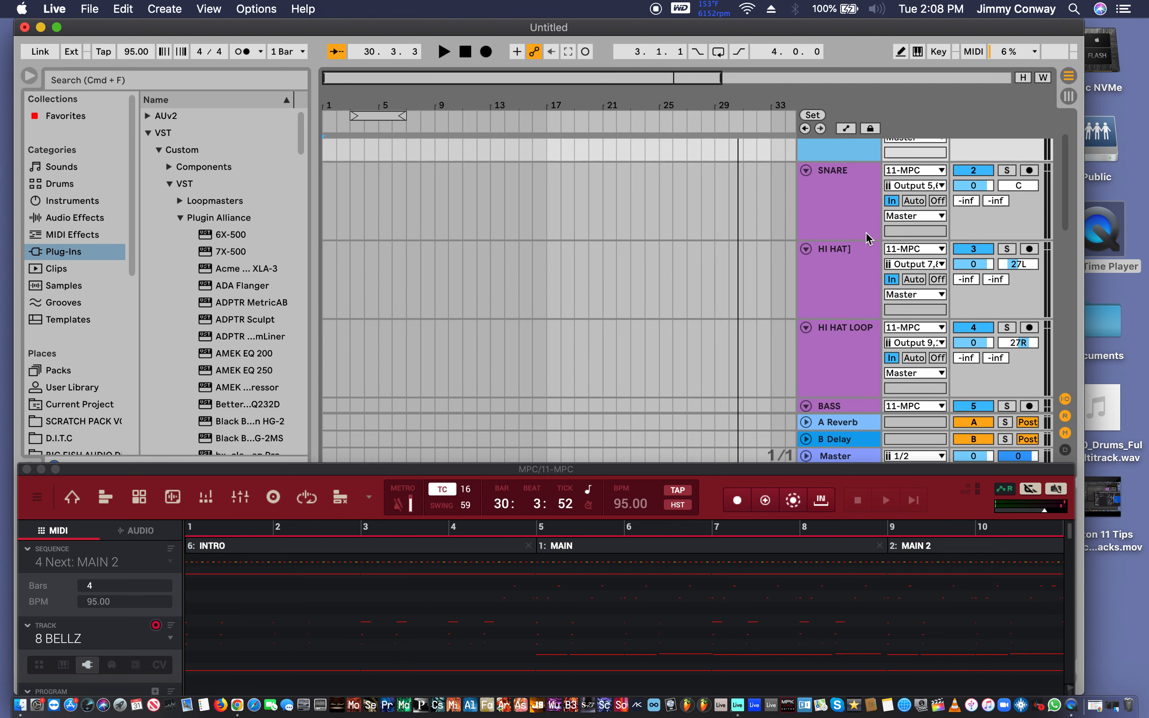
{"action": "scroll", "coordinate": [839, 291], "scroll_direction": "up", "scroll_amount": 1}
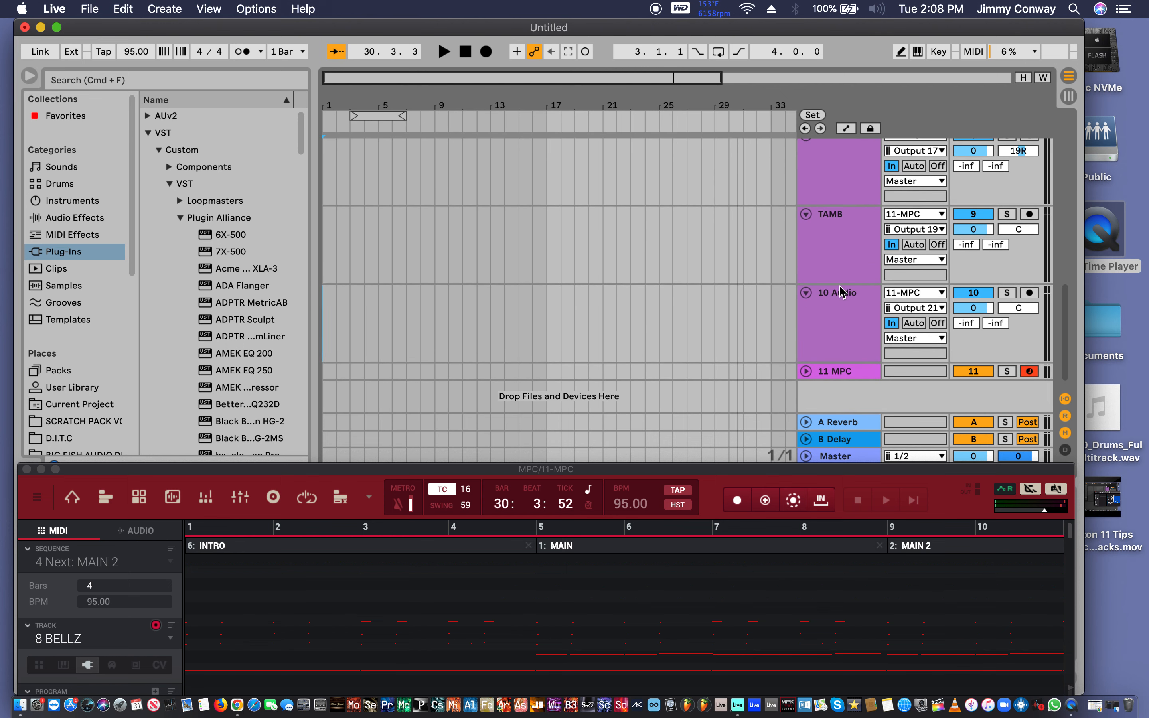
{"action": "left_click", "coordinate": [844, 249]}
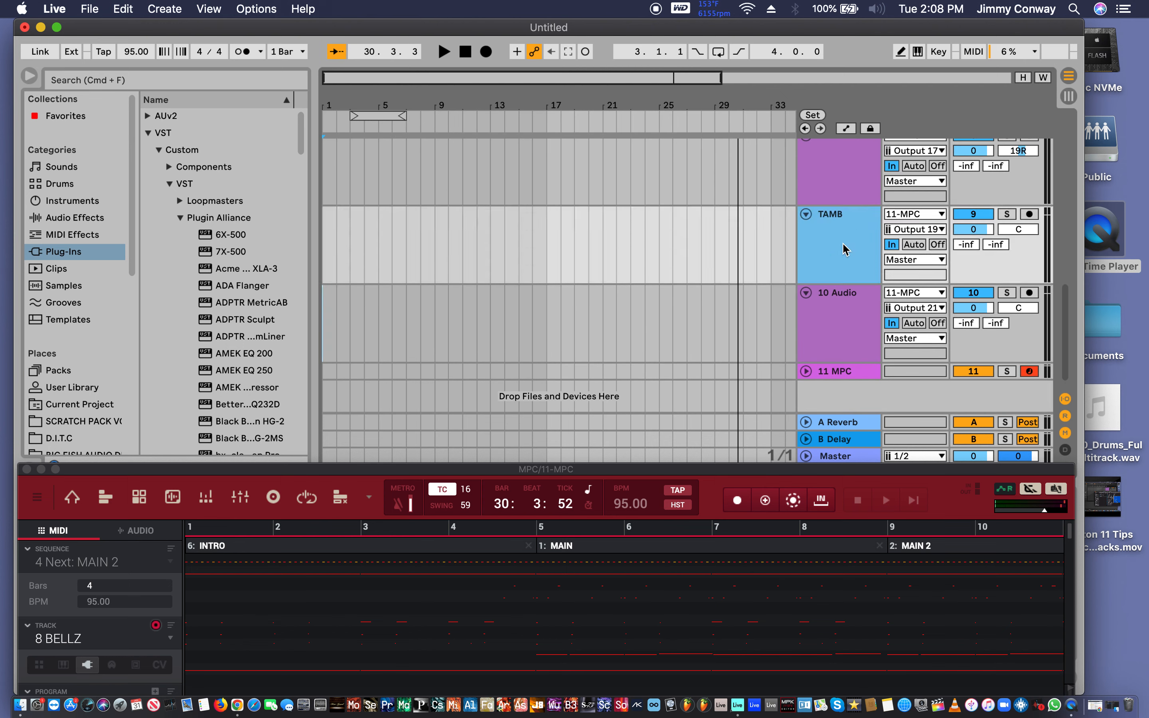
{"action": "scroll", "coordinate": [843, 249], "scroll_direction": "up", "scroll_amount": 15}
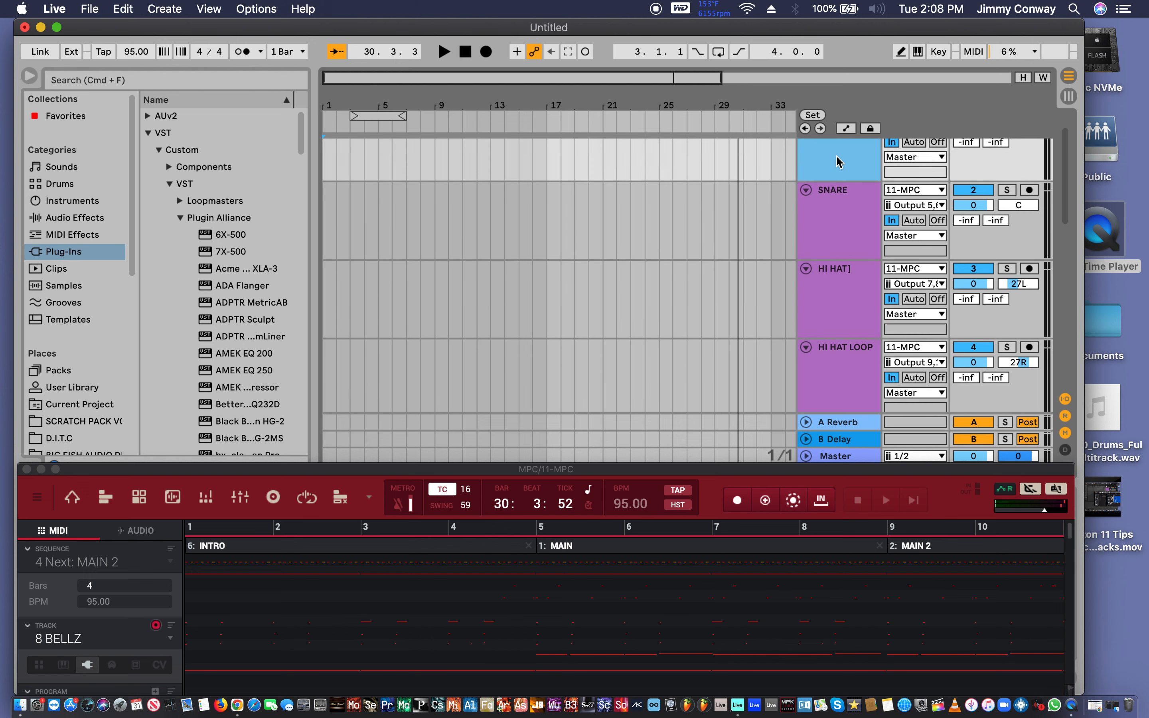
{"action": "left_click", "coordinate": [838, 170]}
{"action": "left_click", "coordinate": [764, 162]}
{"action": "left_click", "coordinate": [806, 164]}
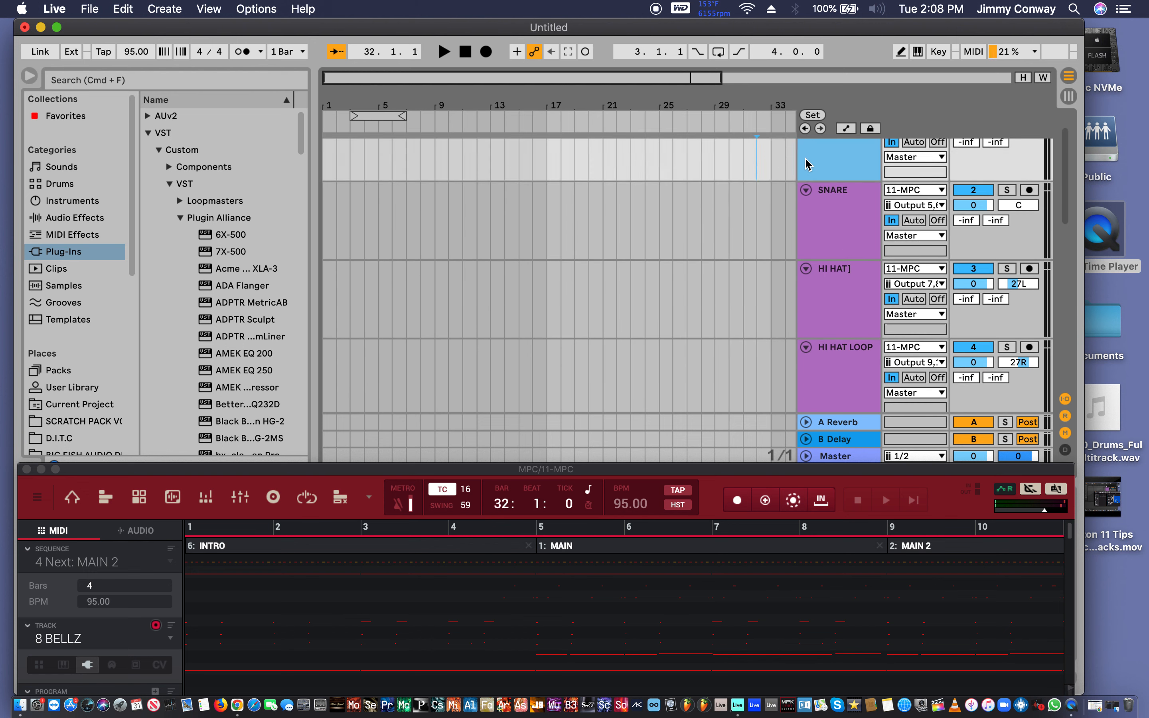
{"action": "scroll", "coordinate": [806, 164], "scroll_direction": "down", "scroll_amount": 15}
{"action": "scroll", "coordinate": [806, 163], "scroll_direction": "down", "scroll_amount": 1}
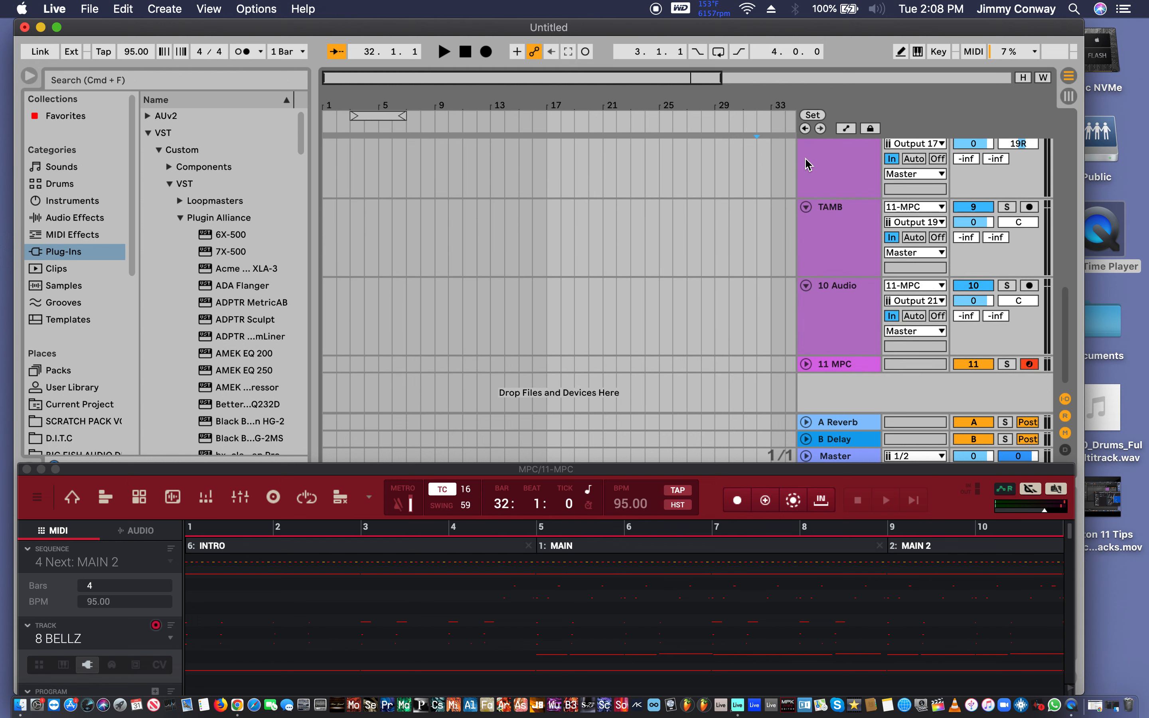
{"action": "left_click", "coordinate": [823, 242]}
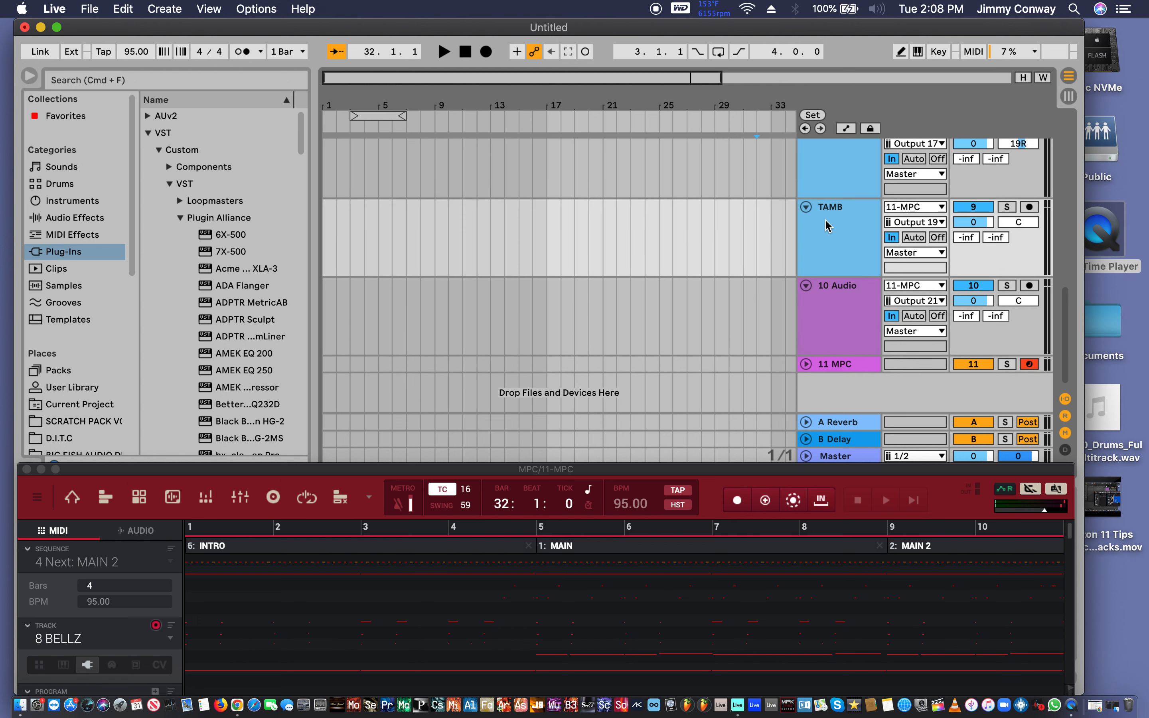
{"action": "scroll", "coordinate": [826, 227], "scroll_direction": "up", "scroll_amount": 10}
Select all tracks from KICK through TAMB and reduce their lane height together to a compact size.
{"action": "left_click", "coordinate": [830, 190]}
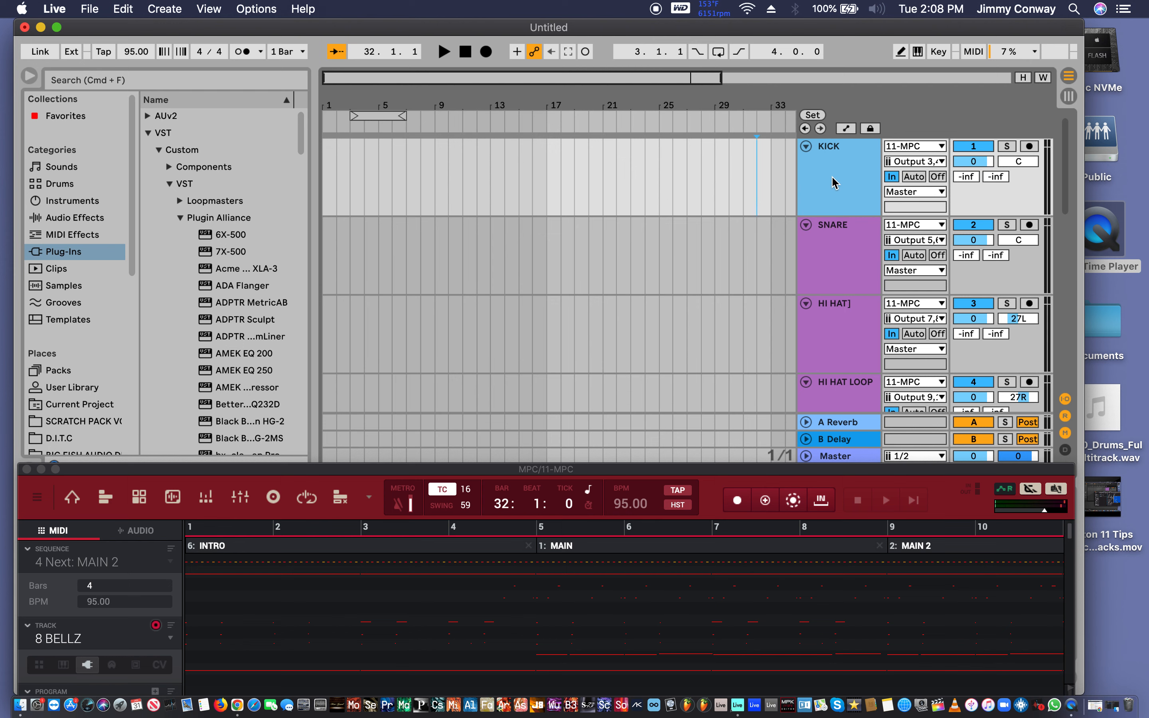
{"action": "scroll", "coordinate": [835, 183], "scroll_direction": "down", "scroll_amount": 12}
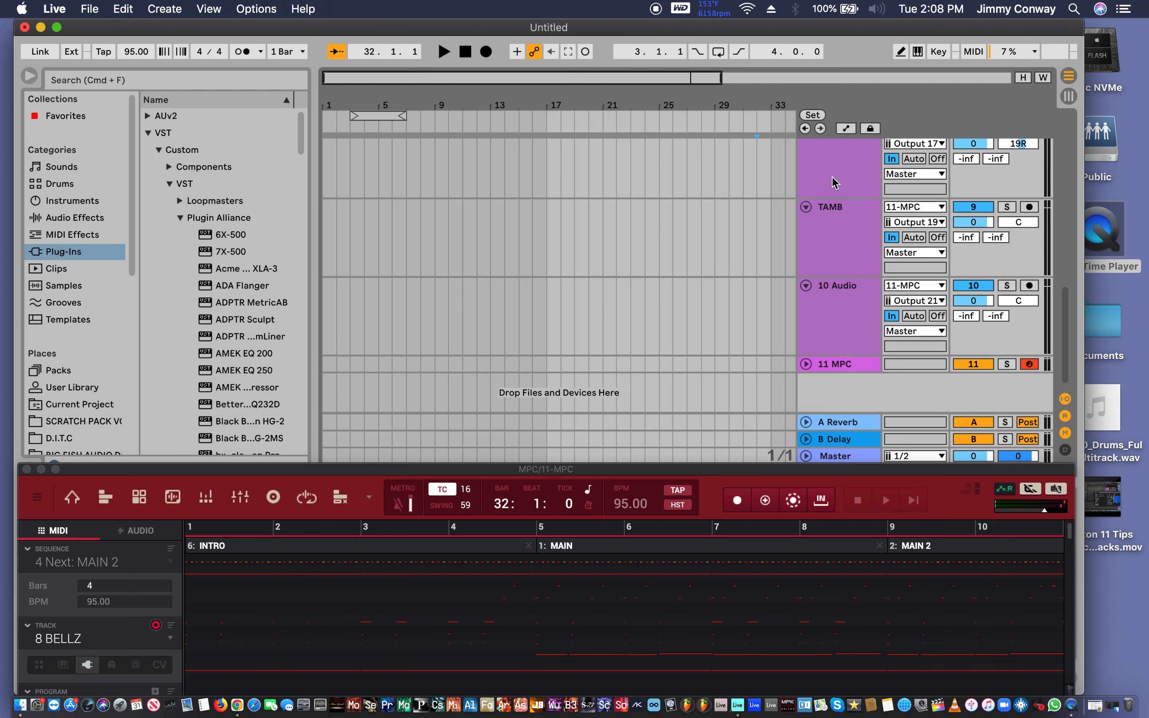
{"action": "left_click", "coordinate": [847, 232]}
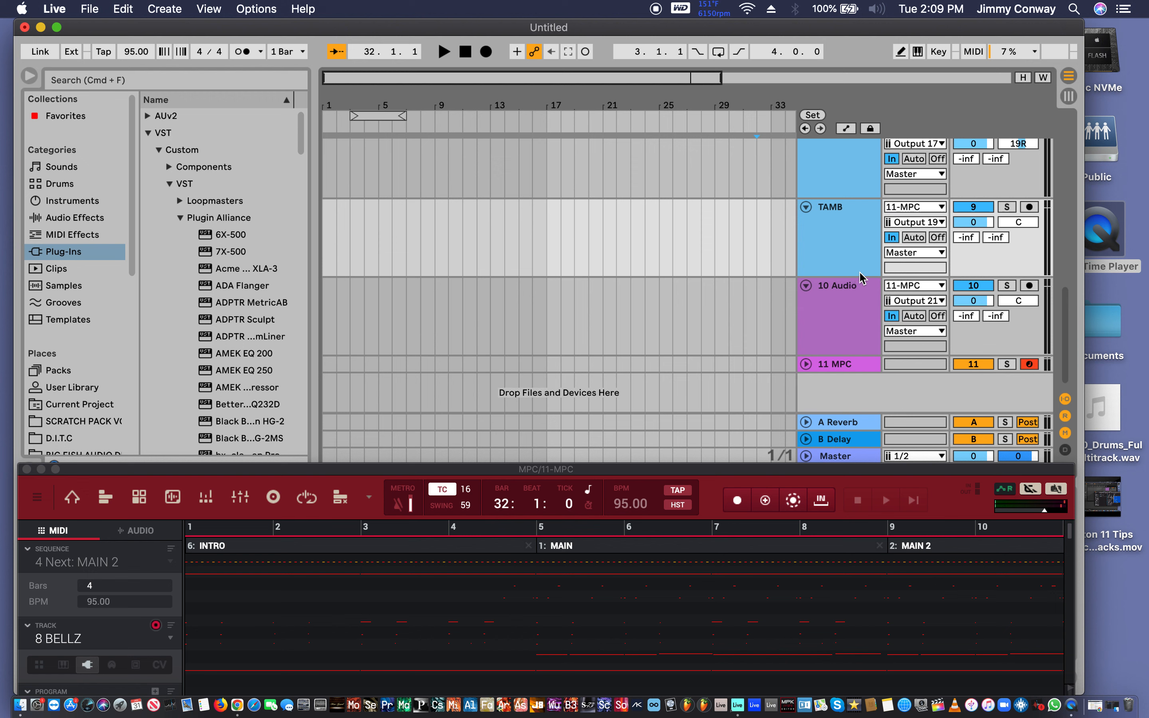
{"action": "left_click_drag", "start_coordinate": [859, 275], "coordinate": [864, 236]}
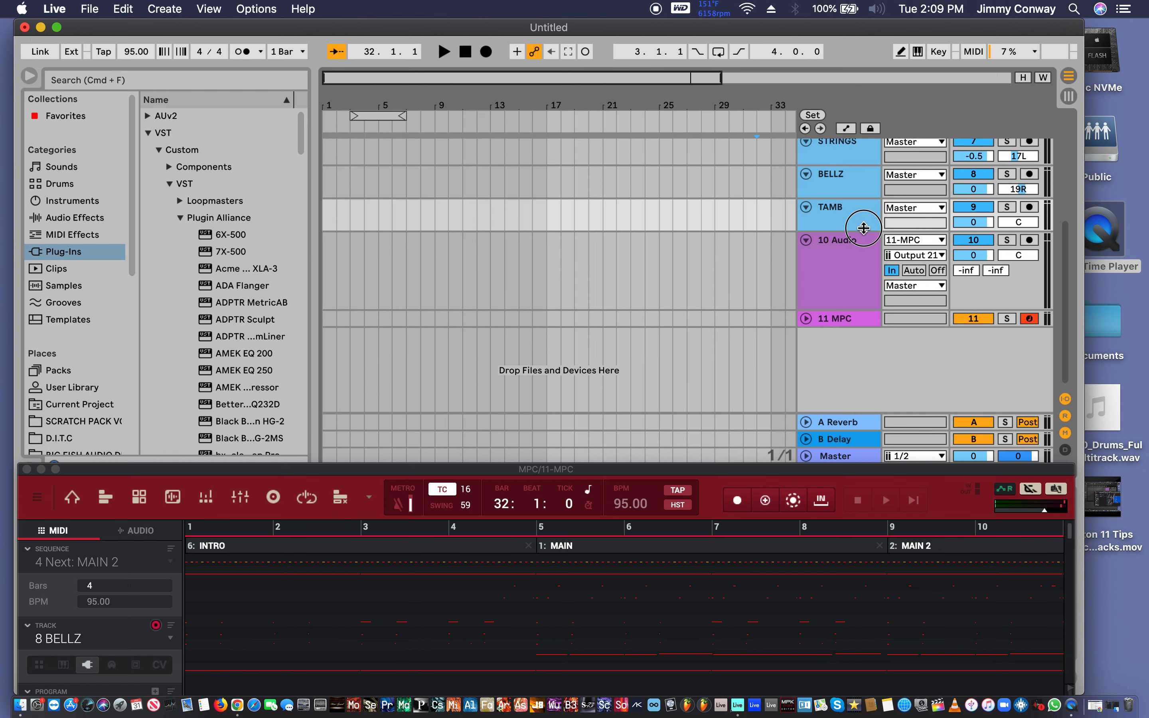
{"action": "scroll", "coordinate": [860, 312], "scroll_direction": "up", "scroll_amount": 3}
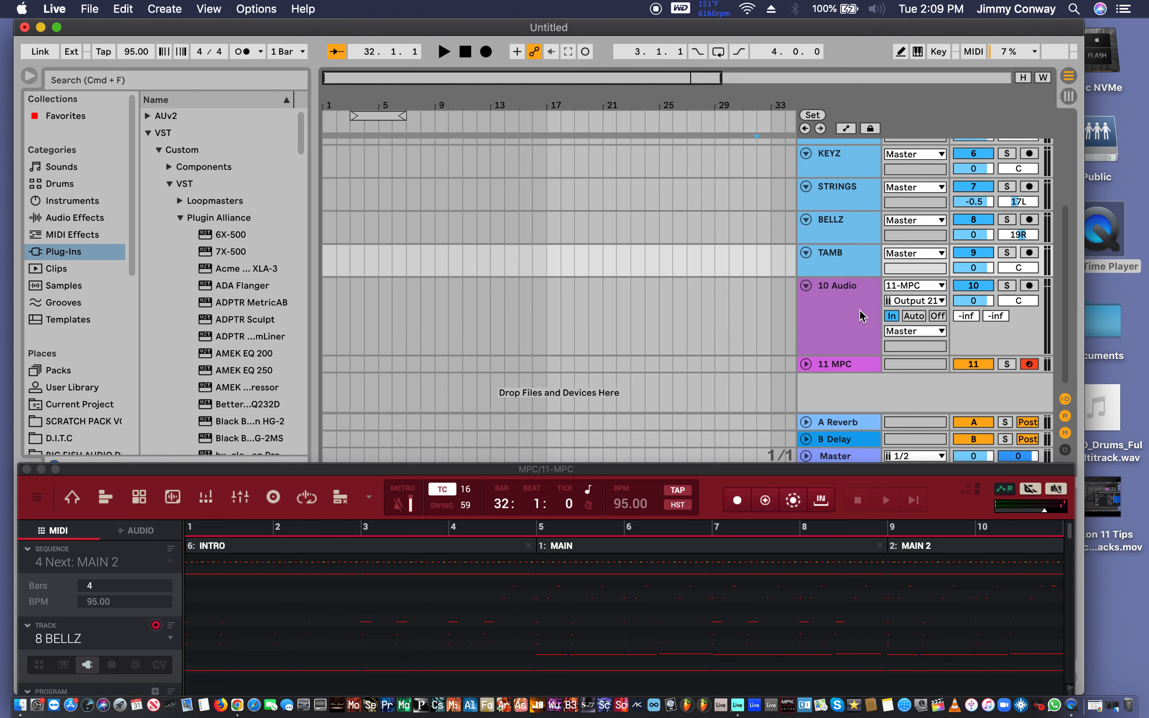
Arm all the selected tracks from KICK through TAMB for recording.
{"action": "scroll", "coordinate": [844, 320], "scroll_direction": "up", "scroll_amount": 10}
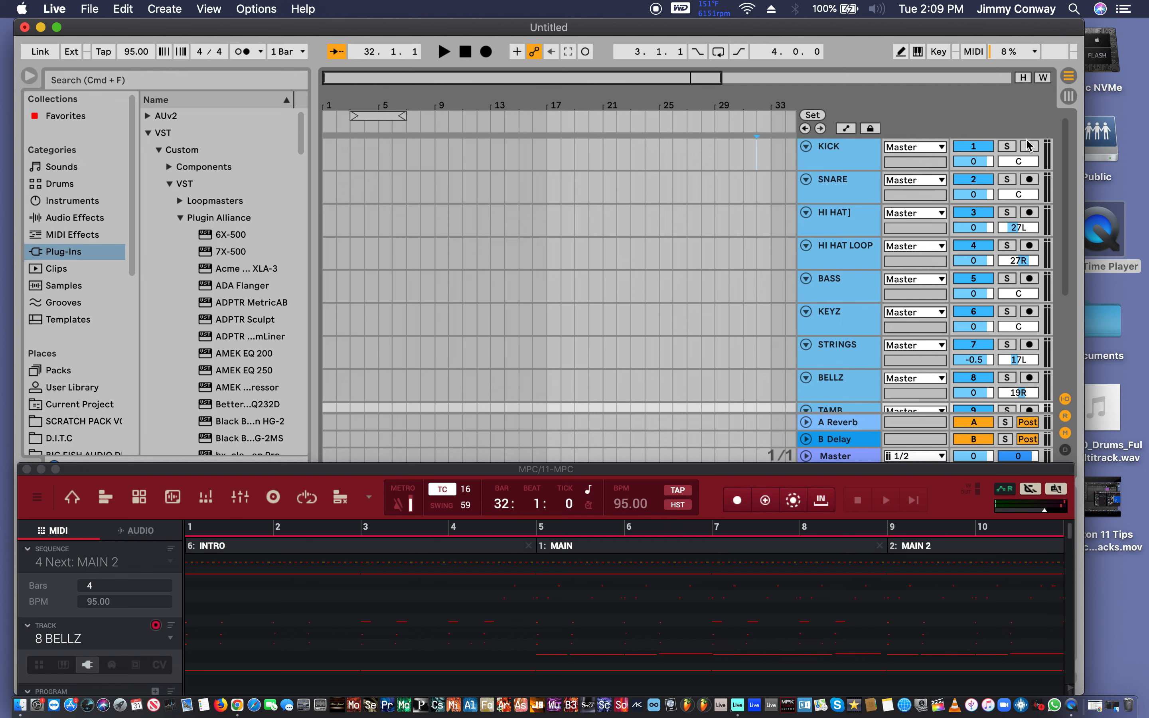
{"action": "left_click", "coordinate": [1029, 147]}
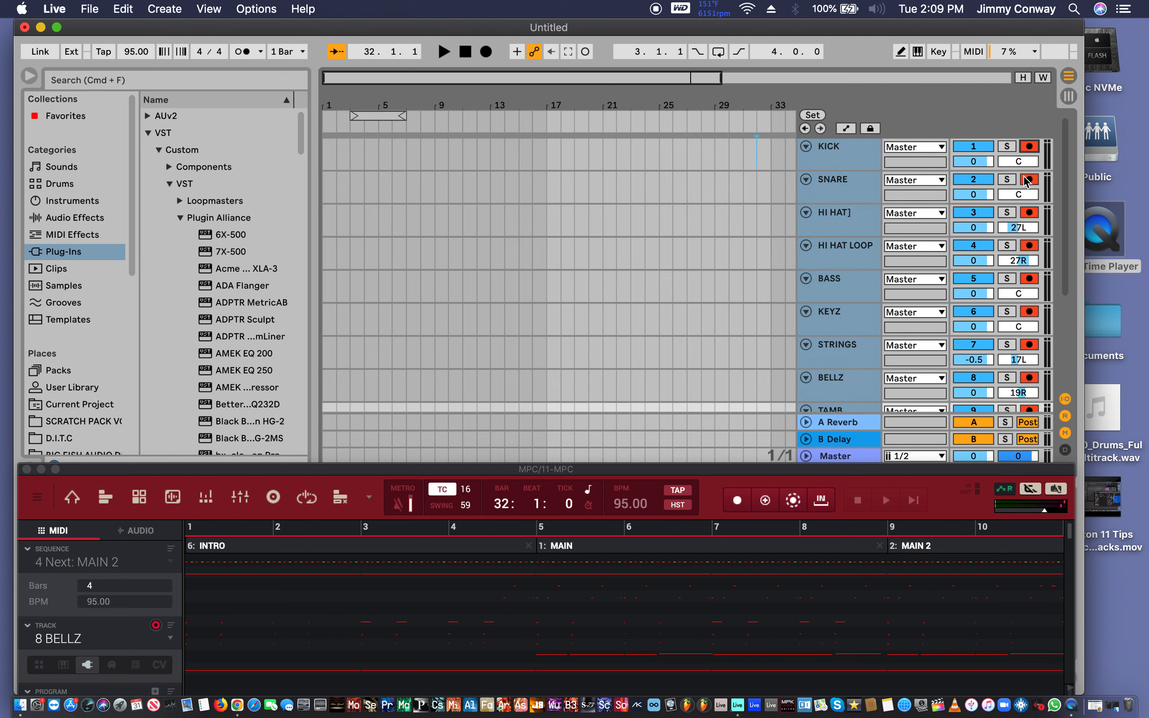
{"action": "scroll", "coordinate": [1017, 218], "scroll_direction": "down", "scroll_amount": 2}
{"action": "scroll", "coordinate": [1017, 218], "scroll_direction": "up", "scroll_amount": 2}
Check the transport's record and play options, including Start Playback with Record.
{"action": "right_click", "coordinate": [483, 58]}
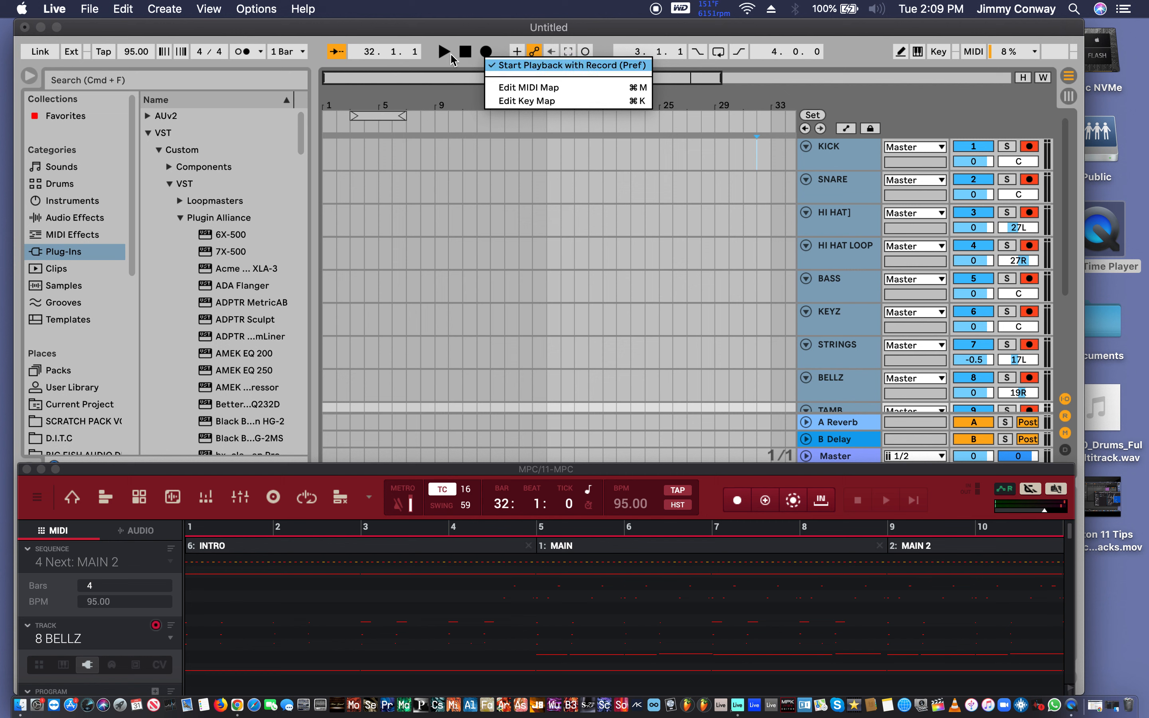
{"action": "left_click", "coordinate": [444, 56]}
{"action": "right_click", "coordinate": [442, 55]}
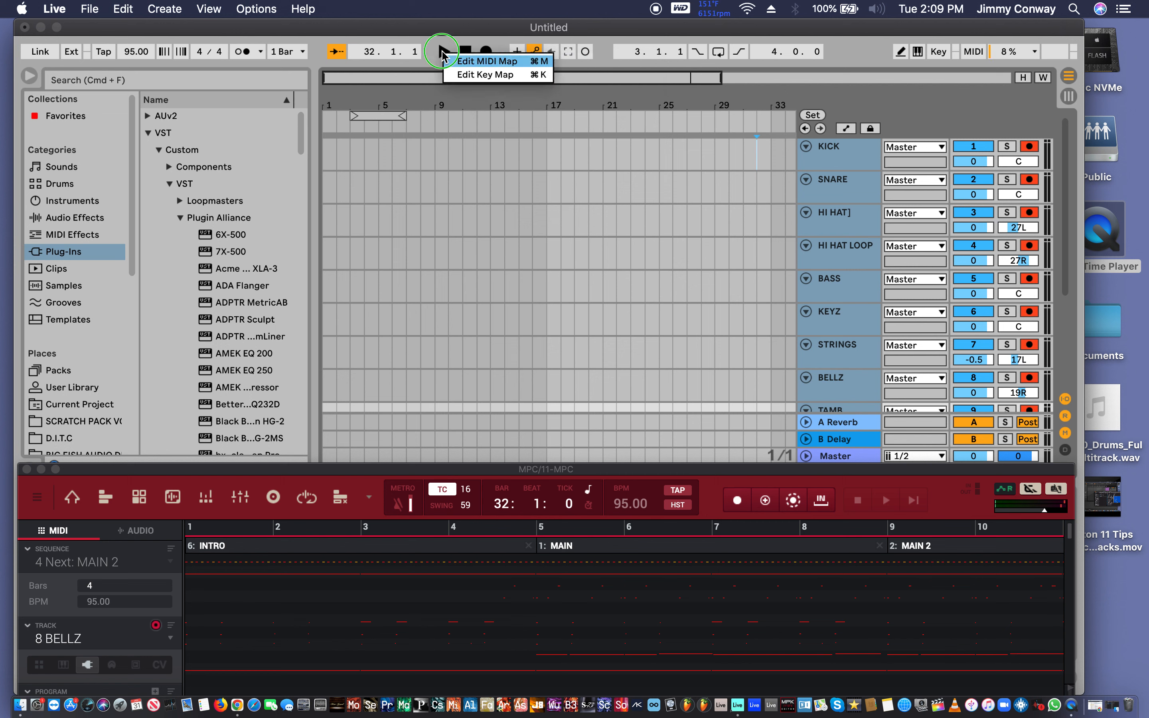
{"action": "left_click", "coordinate": [447, 37]}
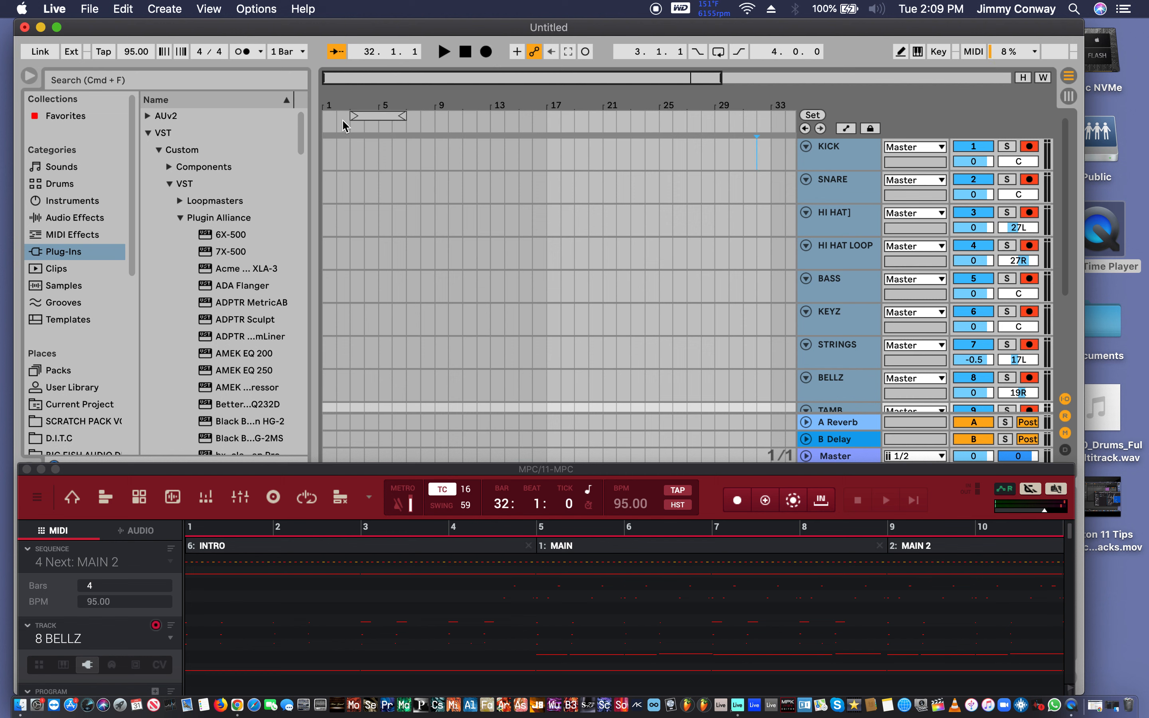
Set the arrangement loop to start at bar 1 and span 56 bars, with the whole range in view.
{"action": "left_click_drag", "start_coordinate": [354, 116], "coordinate": [300, 115]}
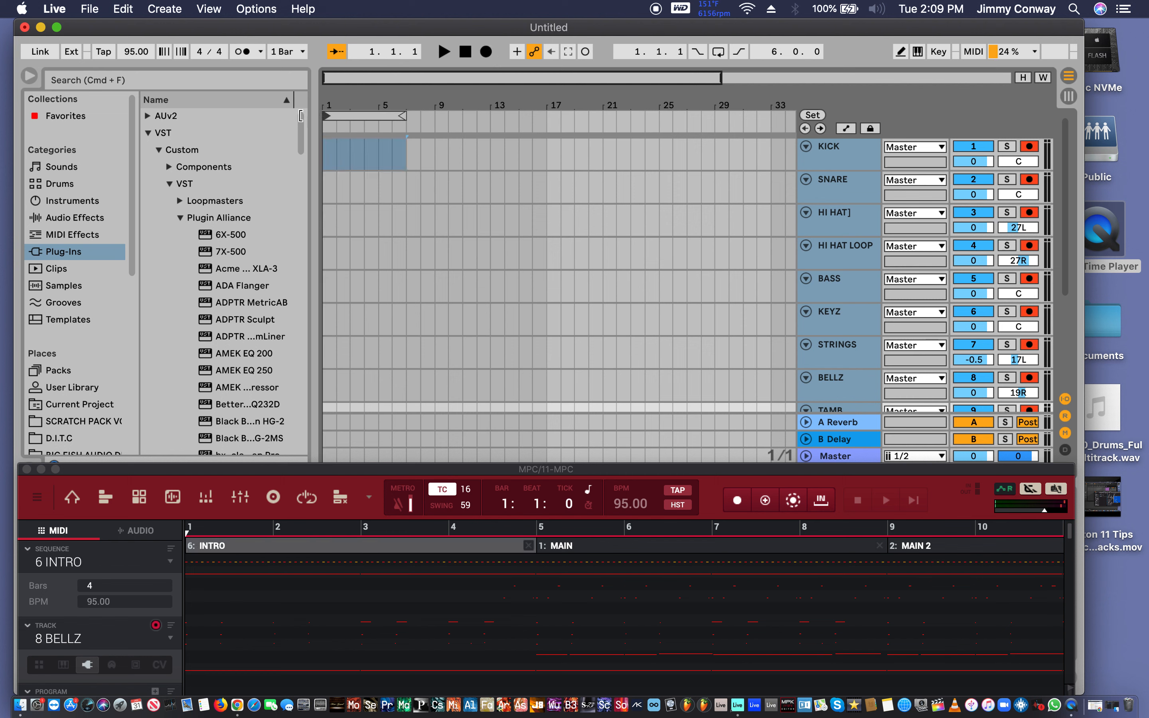
{"action": "left_click_drag", "start_coordinate": [399, 115], "coordinate": [719, 137]}
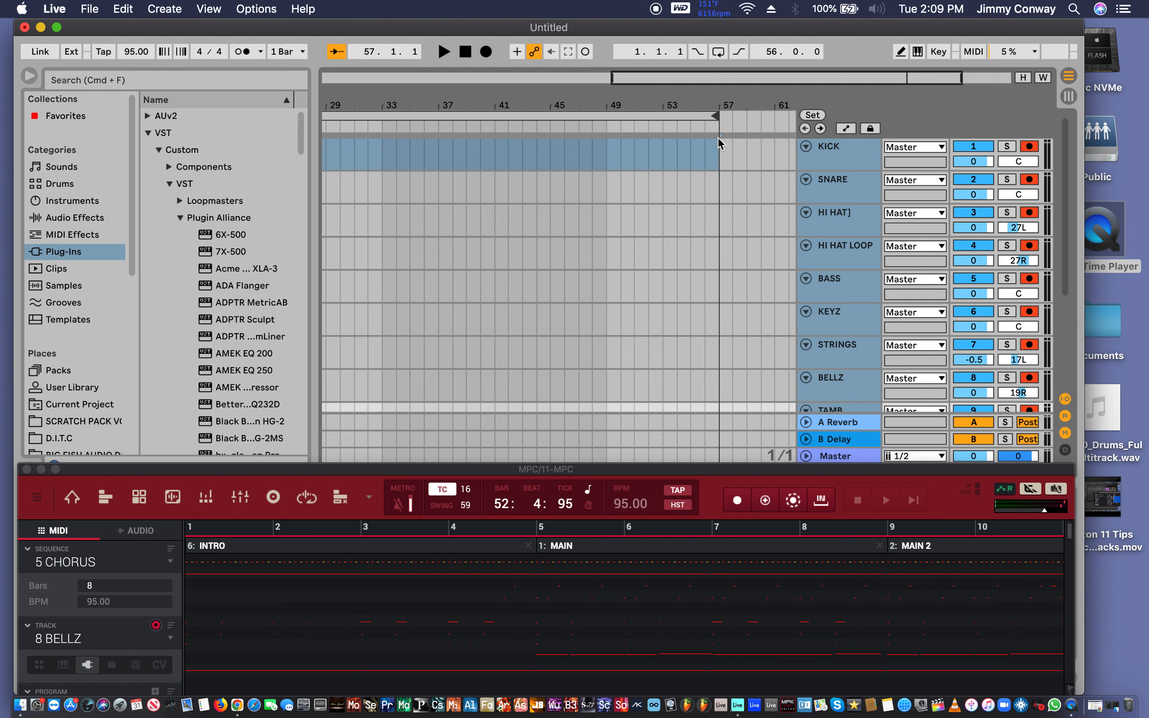
{"action": "scroll", "coordinate": [713, 214], "scroll_direction": "left", "scroll_amount": 15}
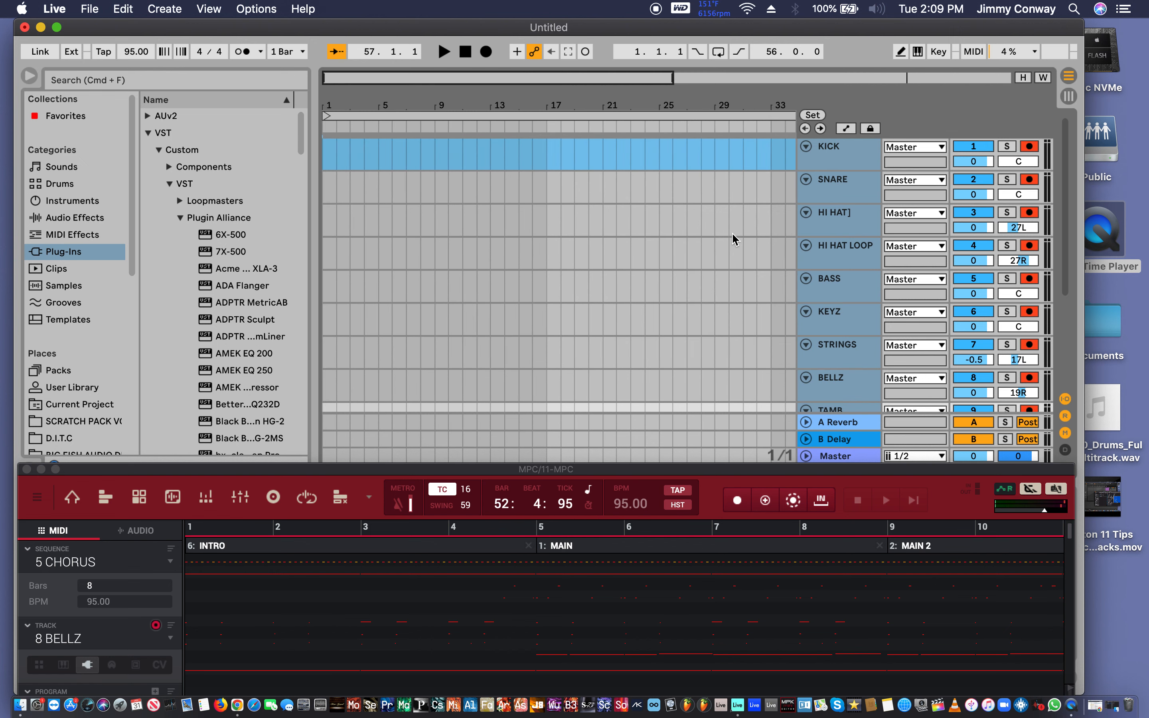
{"action": "left_click_drag", "start_coordinate": [632, 97], "coordinate": [632, 62]}
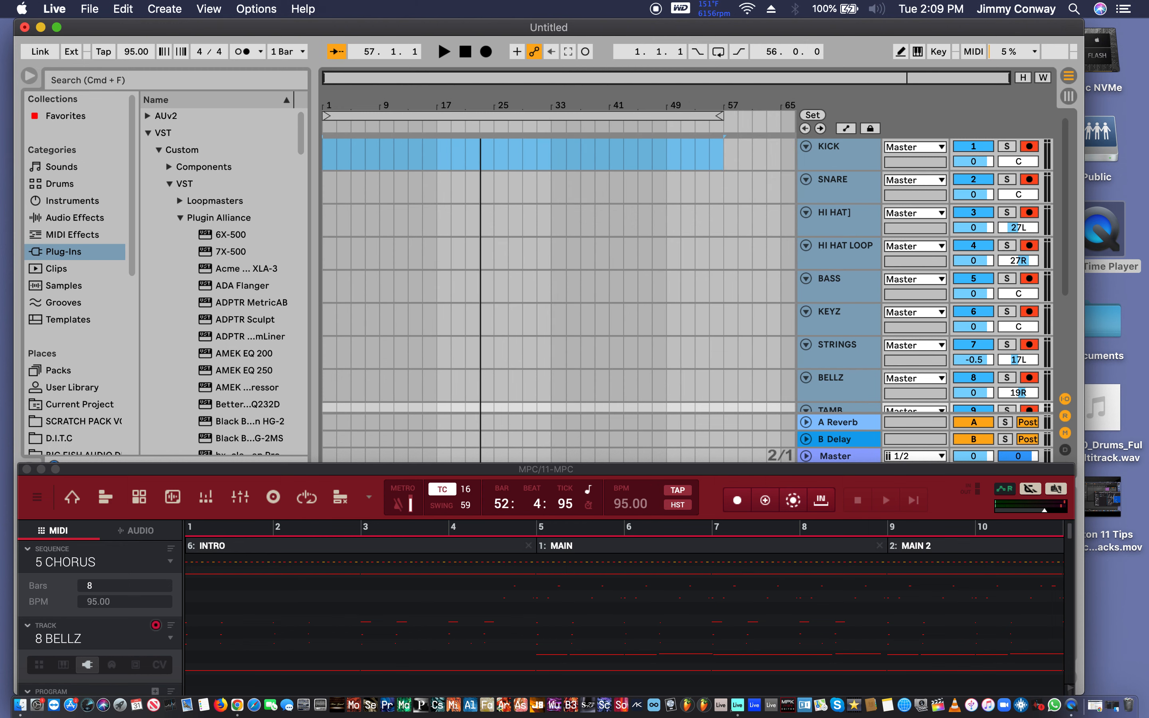
Return the playhead to bar 1 and record the full song onto the armed tracks.
{"action": "key", "text": "space"}
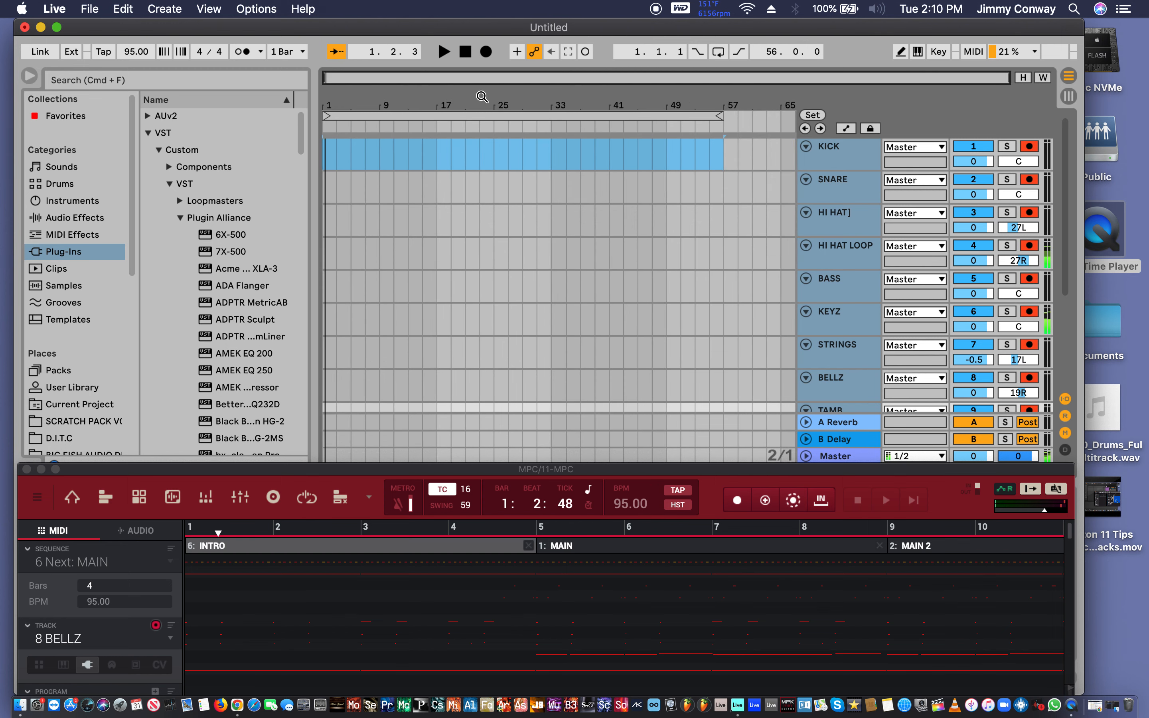
{"action": "left_click", "coordinate": [465, 52]}
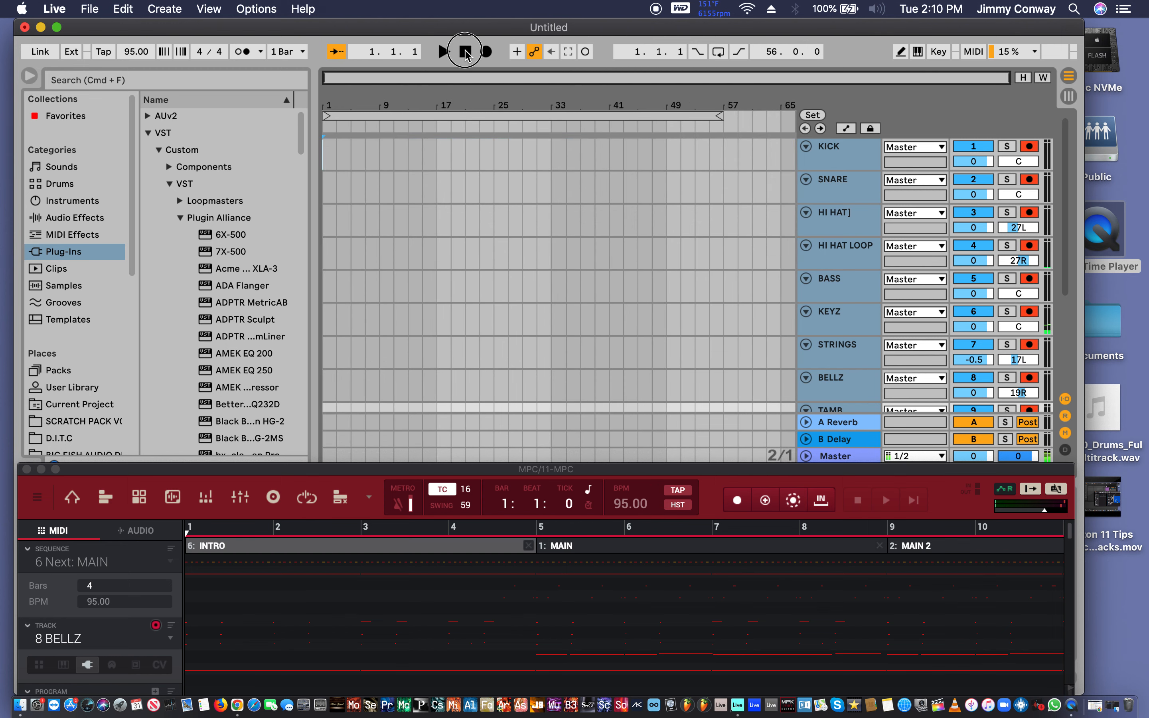
{"action": "left_click", "coordinate": [486, 52]}
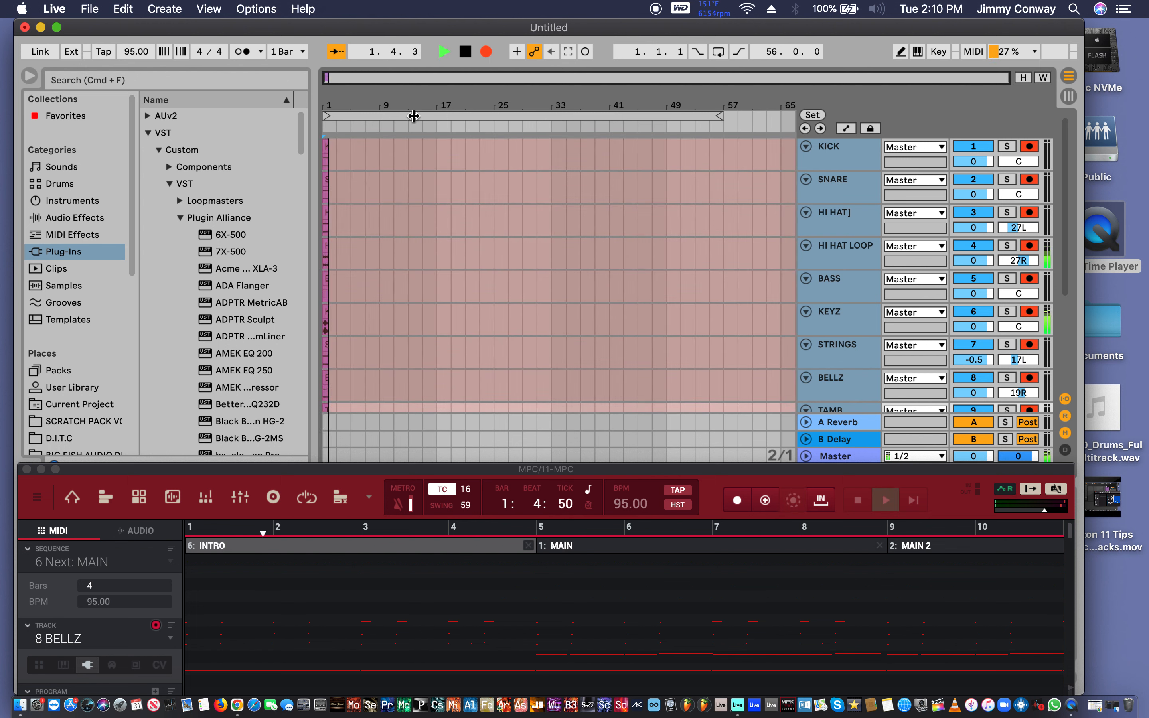
{"action": "left_click", "coordinate": [401, 103]}
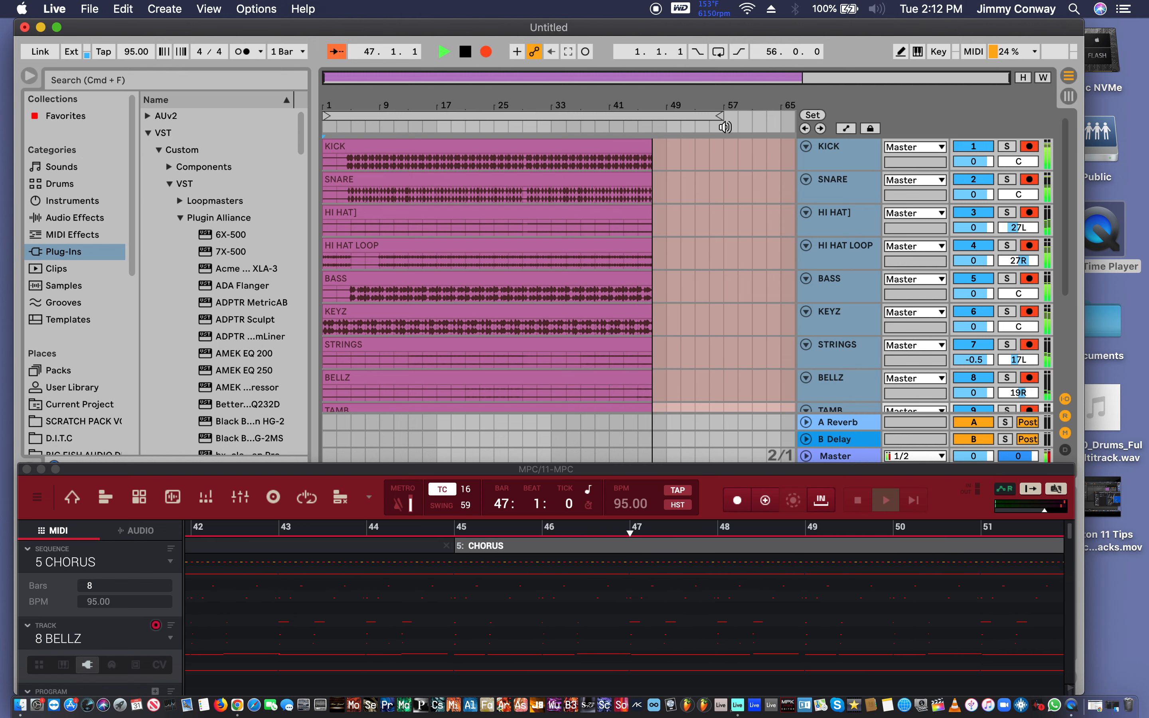
Stop the recording after the song ends, just past bar 58, and set the loop length to 58 bars.
{"action": "mouse_move", "coordinate": [719, 115]}
{"action": "left_mouse_down"}
{"action": "mouse_move", "coordinate": [805, 131]}
{"action": "mouse_move", "coordinate": [762, 132]}
{"action": "left_mouse_up"}
{"action": "left_click_drag", "start_coordinate": [784, 137], "coordinate": [754, 134]}
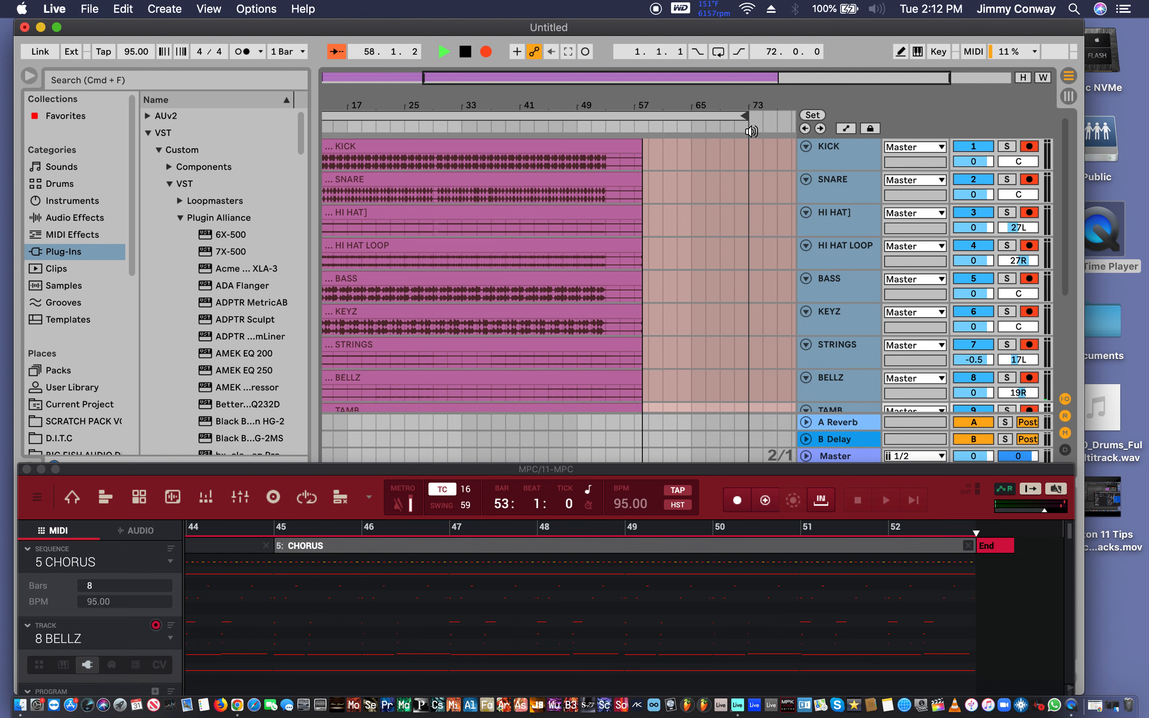
{"action": "key", "text": "space"}
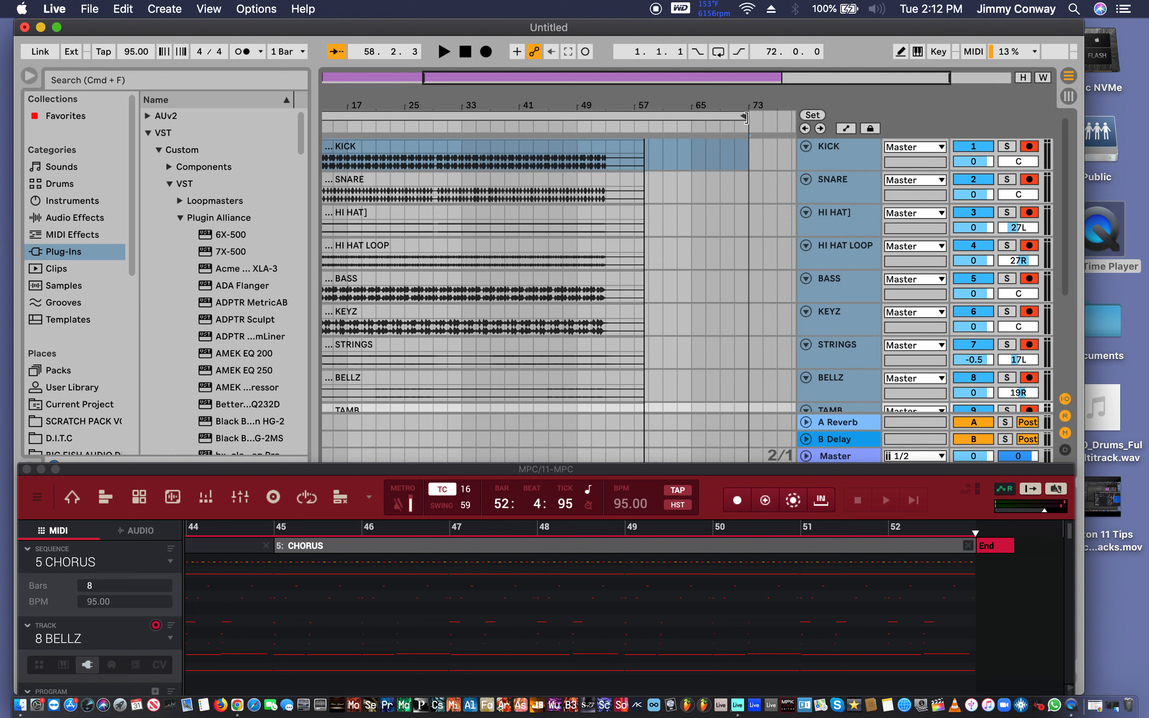
{"action": "left_click_drag", "start_coordinate": [745, 117], "coordinate": [640, 128]}
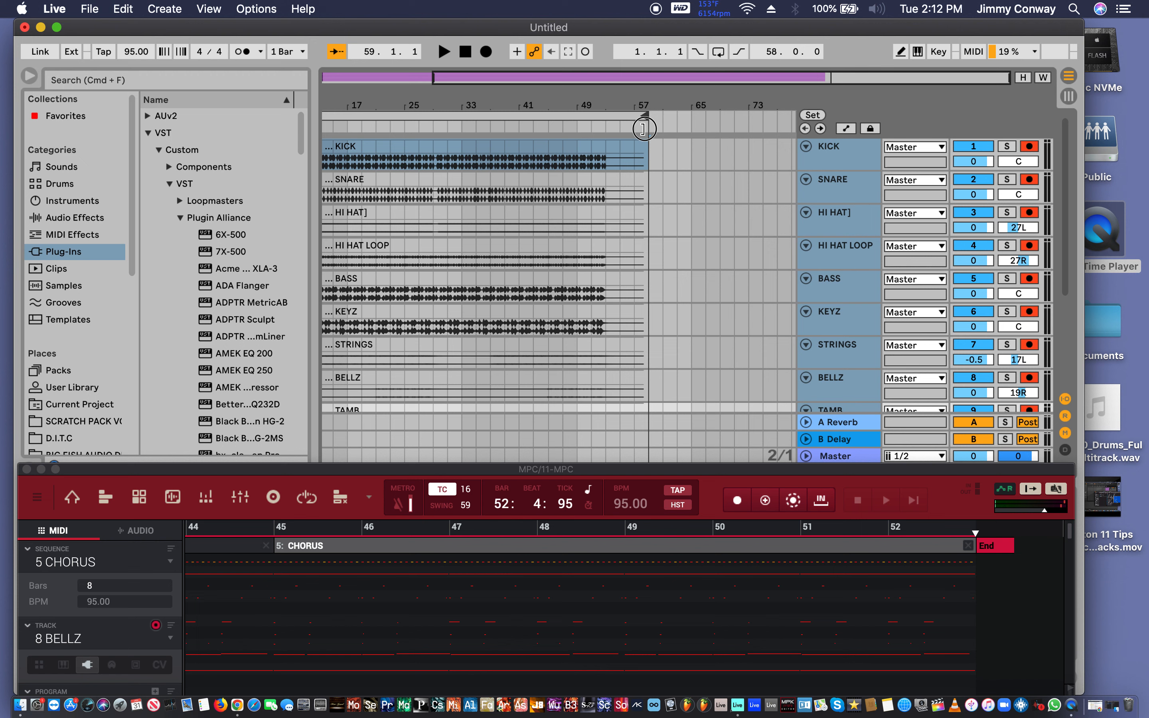
{"action": "left_click_drag", "start_coordinate": [460, 96], "coordinate": [511, 103]}
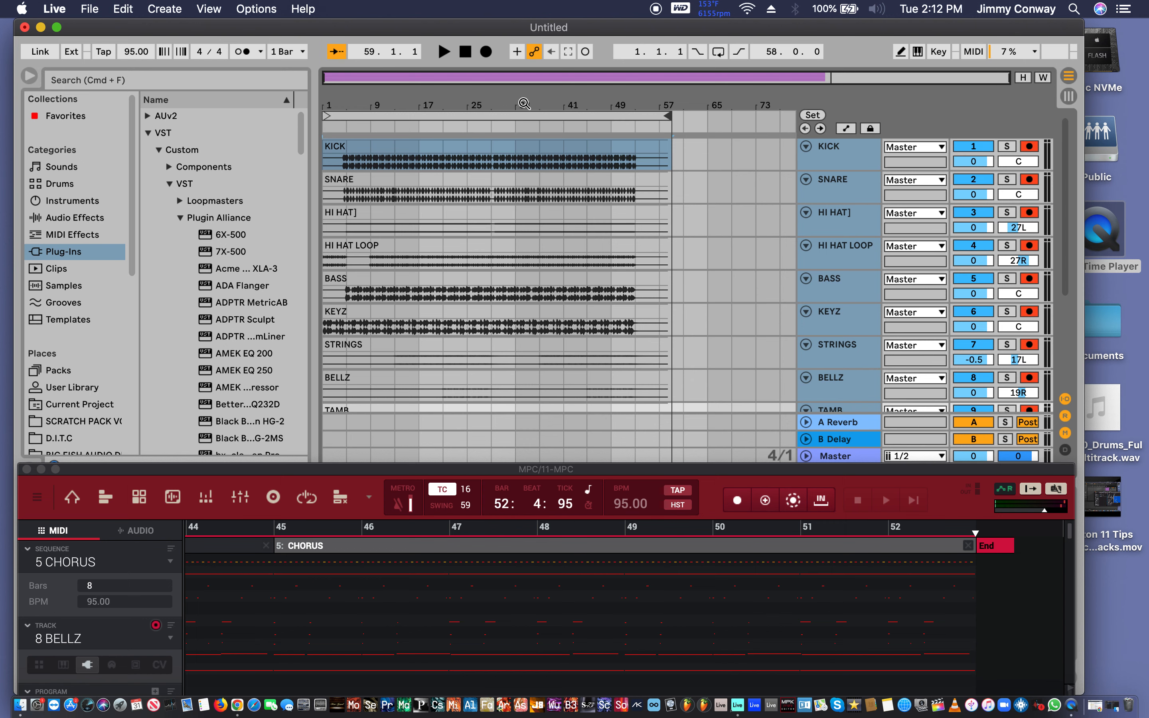
Set monitoring to Off for all tracks from KICK through TAMB, and deselect the tracks in the arrangement.
{"action": "key", "text": "Tab"}
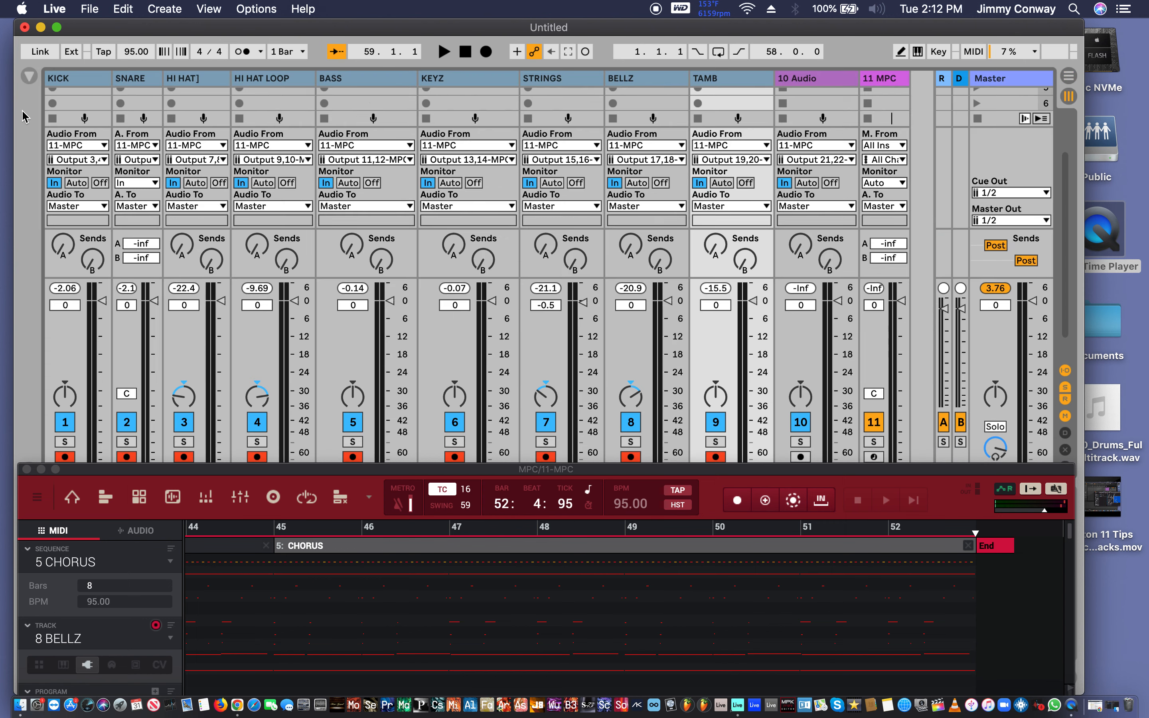
{"action": "left_click", "coordinate": [100, 183]}
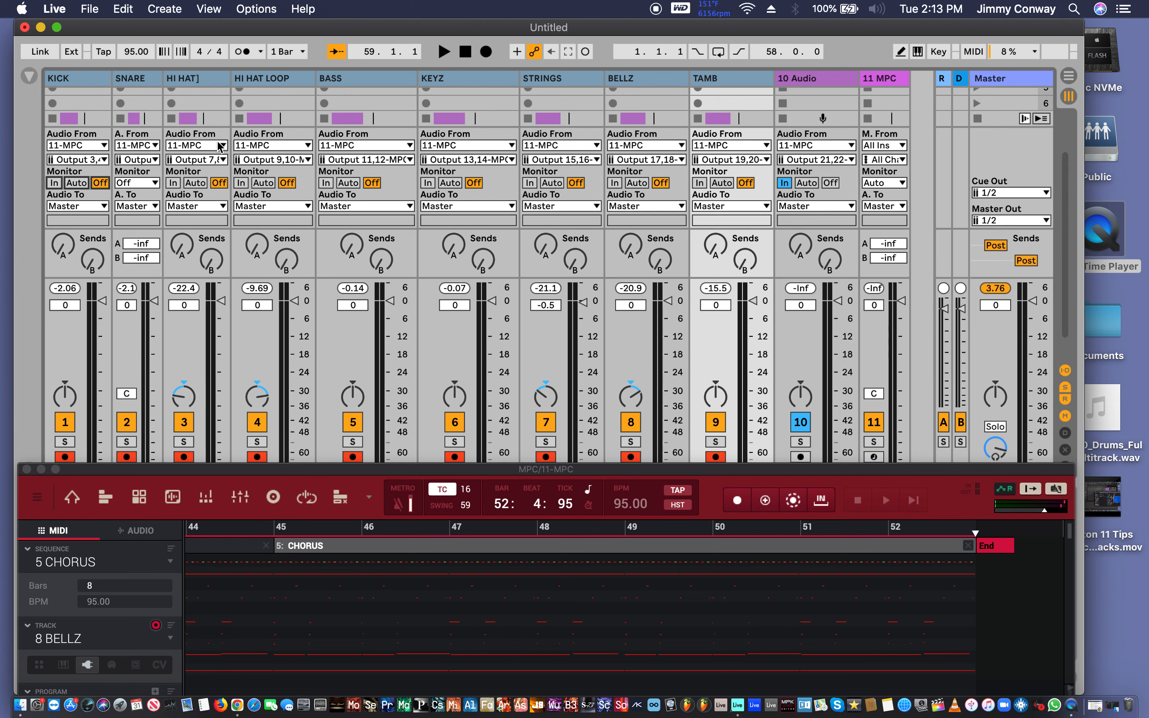
{"action": "key", "text": "Tab"}
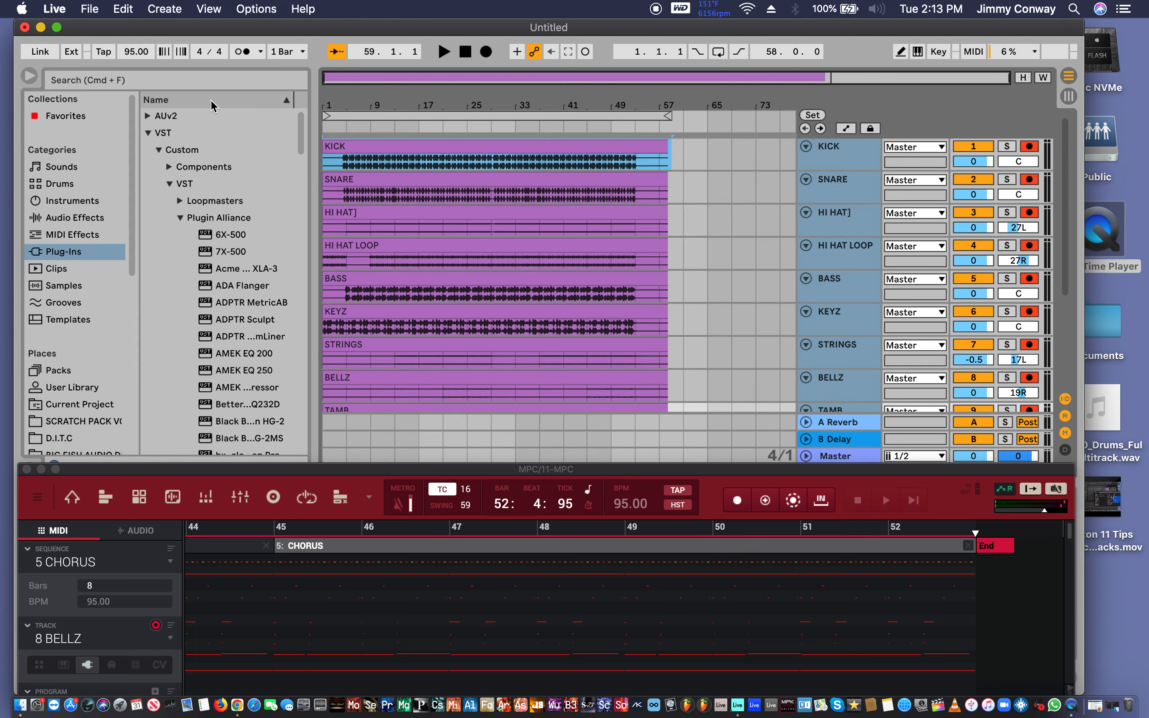
{"action": "left_click", "coordinate": [743, 309]}
{"action": "left_click", "coordinate": [721, 323]}
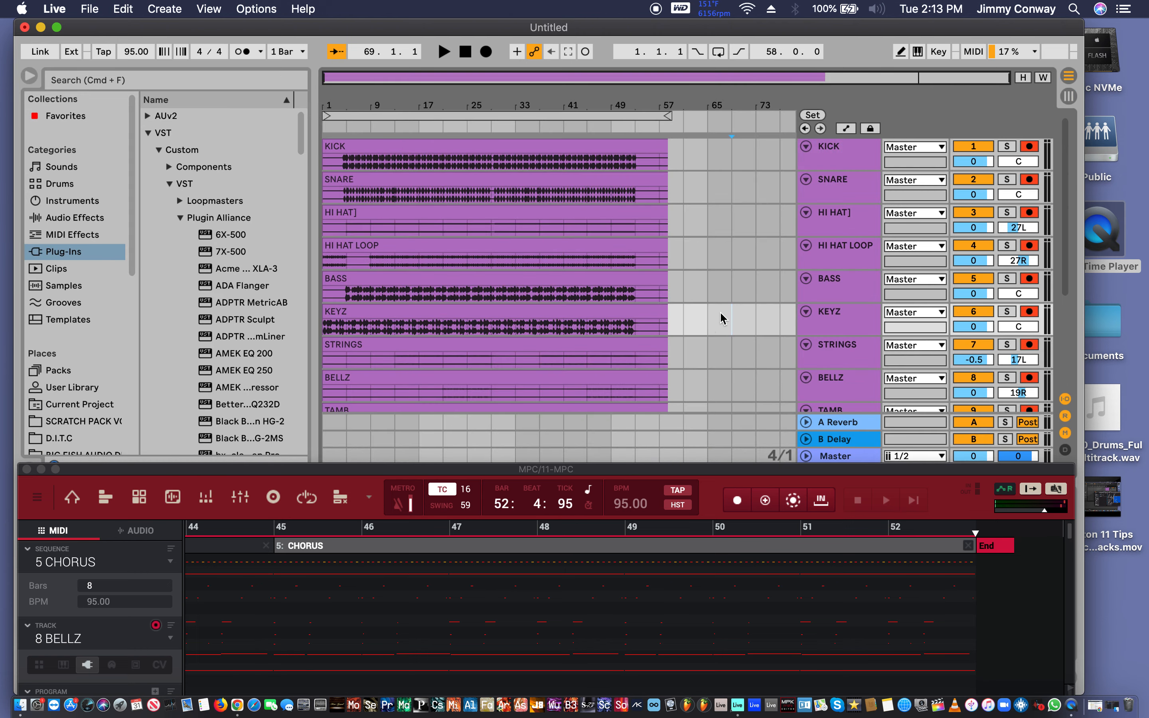
Play back the recorded audio tracks from bar 1 of the arrangement.
{"action": "left_click", "coordinate": [839, 290]}
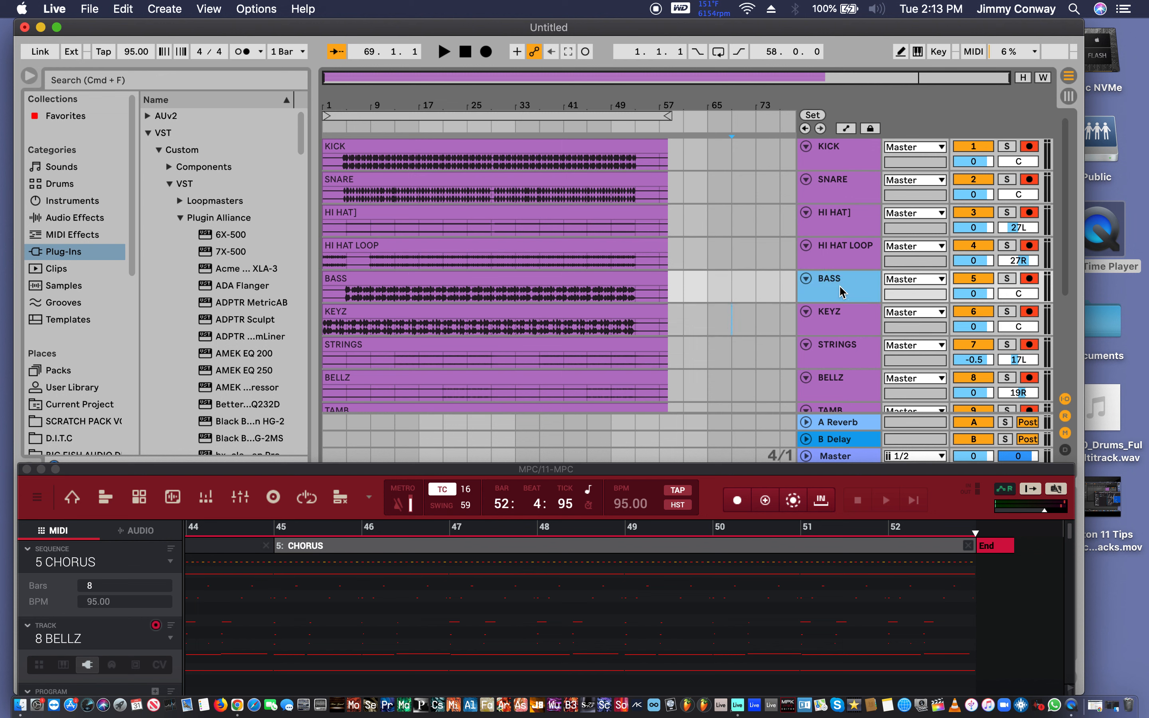
{"action": "key", "text": "space"}
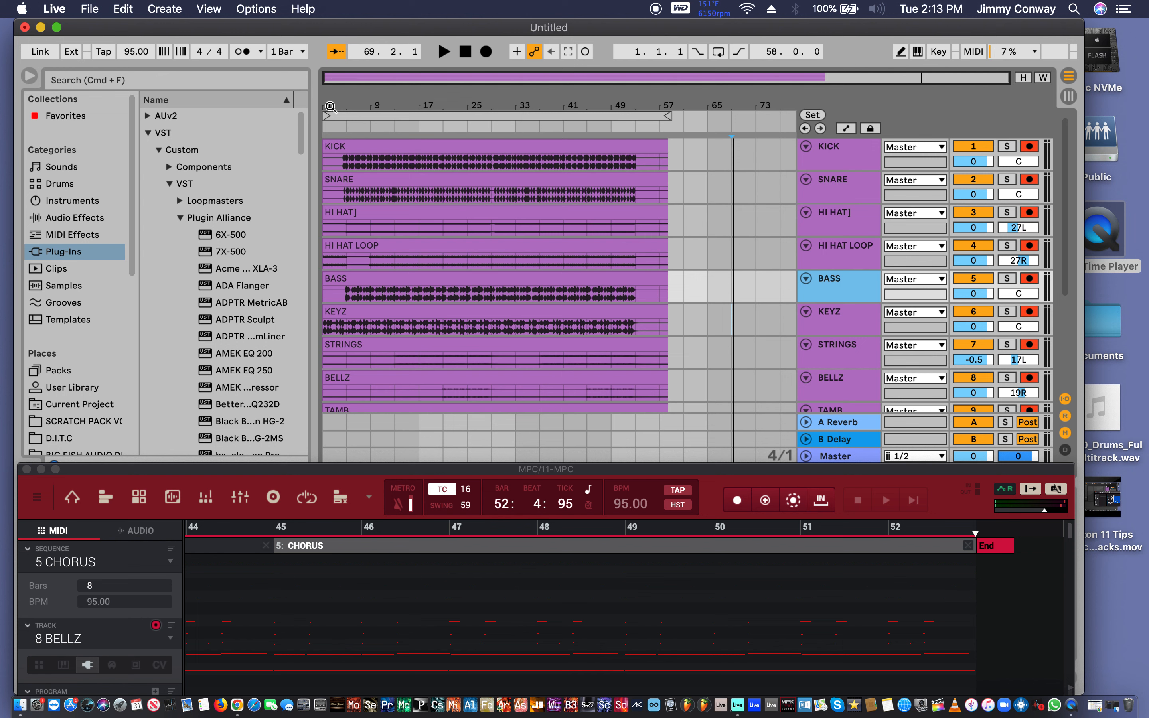
{"action": "left_click_drag", "start_coordinate": [329, 88], "coordinate": [323, 94]}
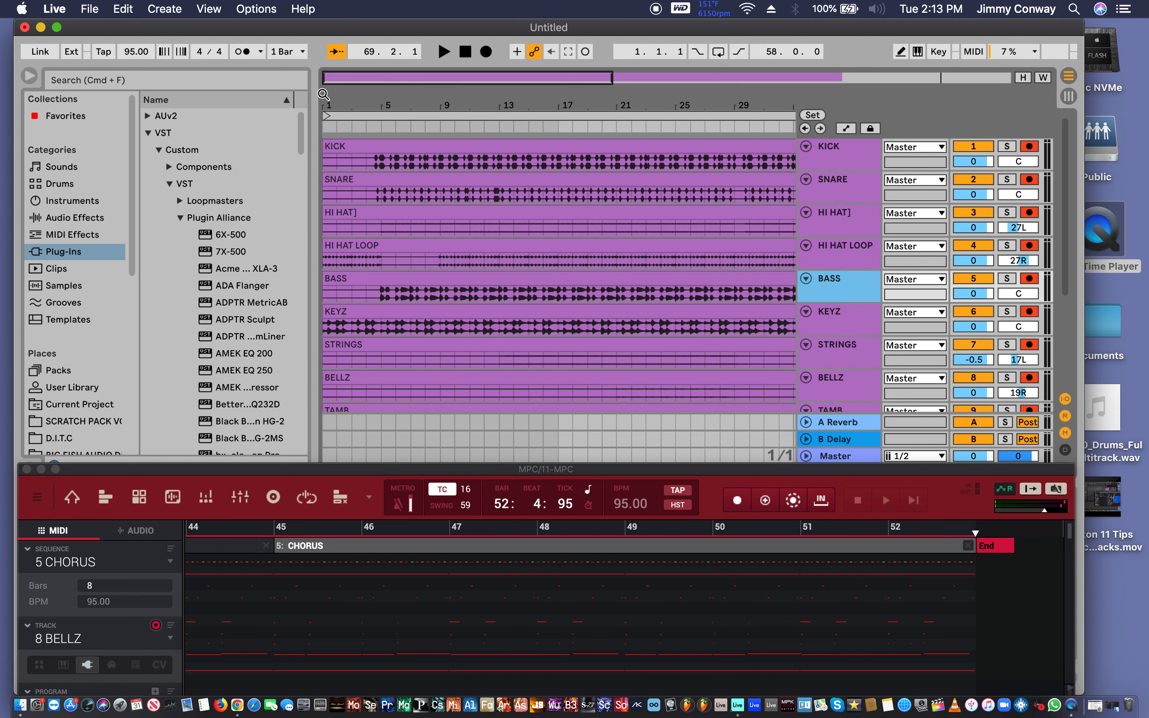
{"action": "left_click", "coordinate": [325, 128]}
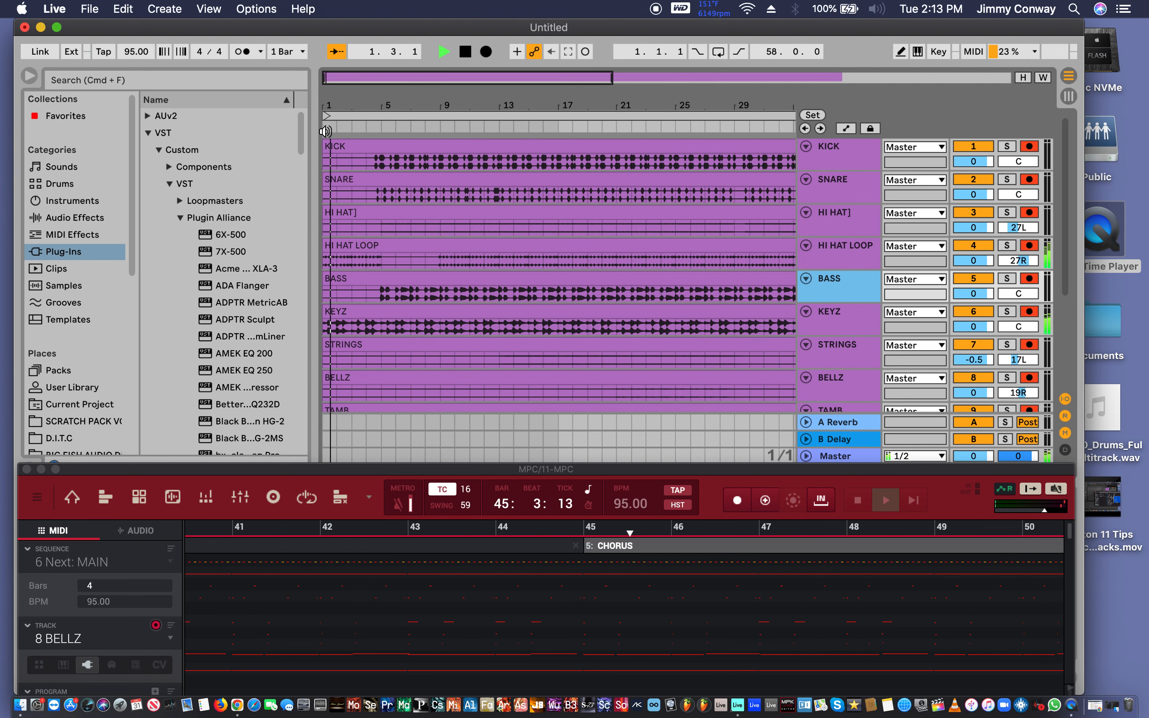
{"action": "left_click", "coordinate": [464, 52]}
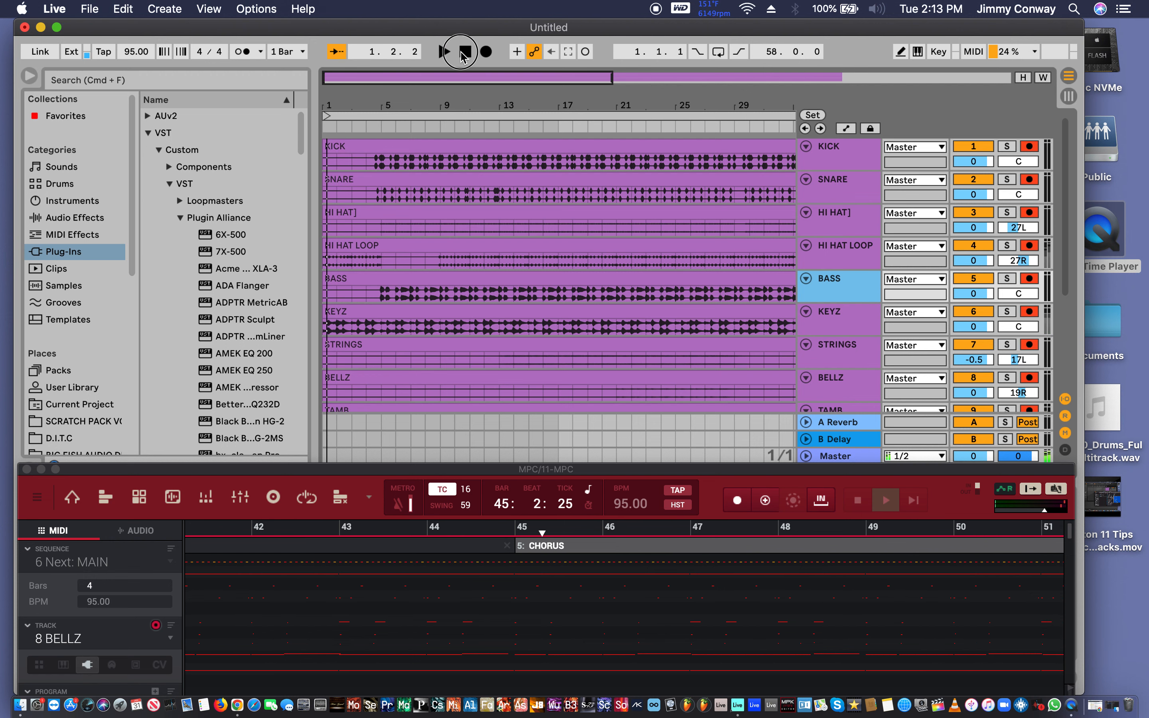
{"action": "left_click", "coordinate": [444, 52]}
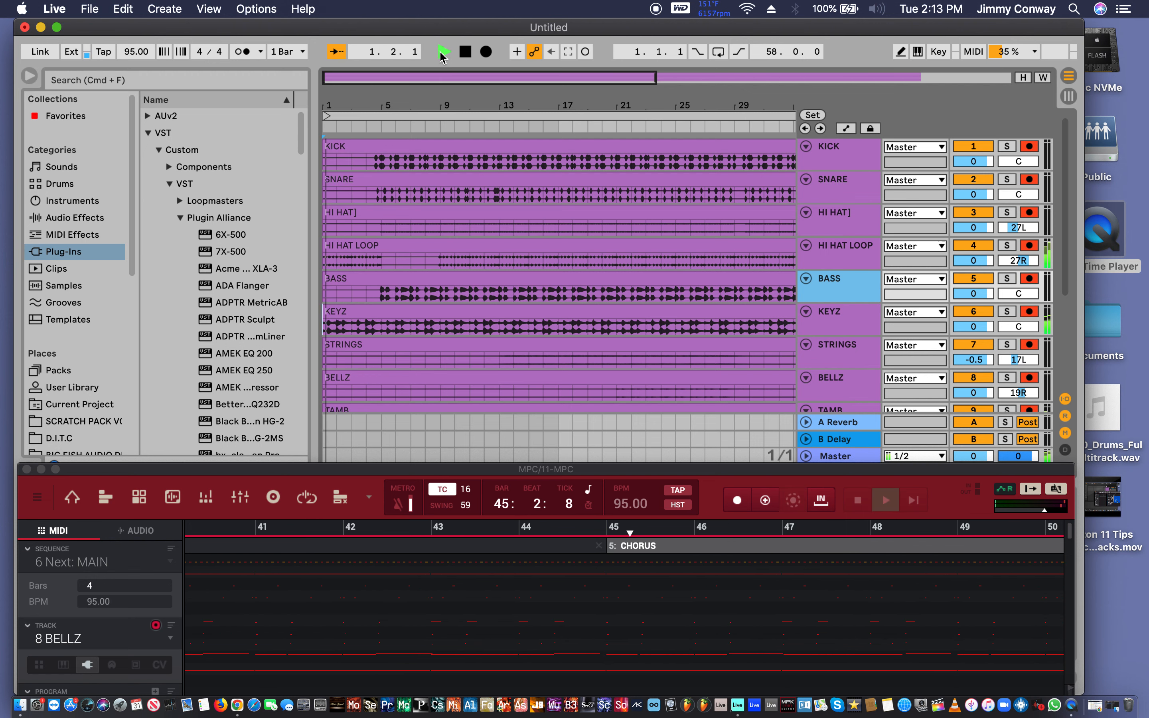
Inspect the recorded waveforms during playback, fit the arrangement to the window's height and width, and stop playback.
{"action": "left_click_drag", "start_coordinate": [372, 85], "coordinate": [390, 159]}
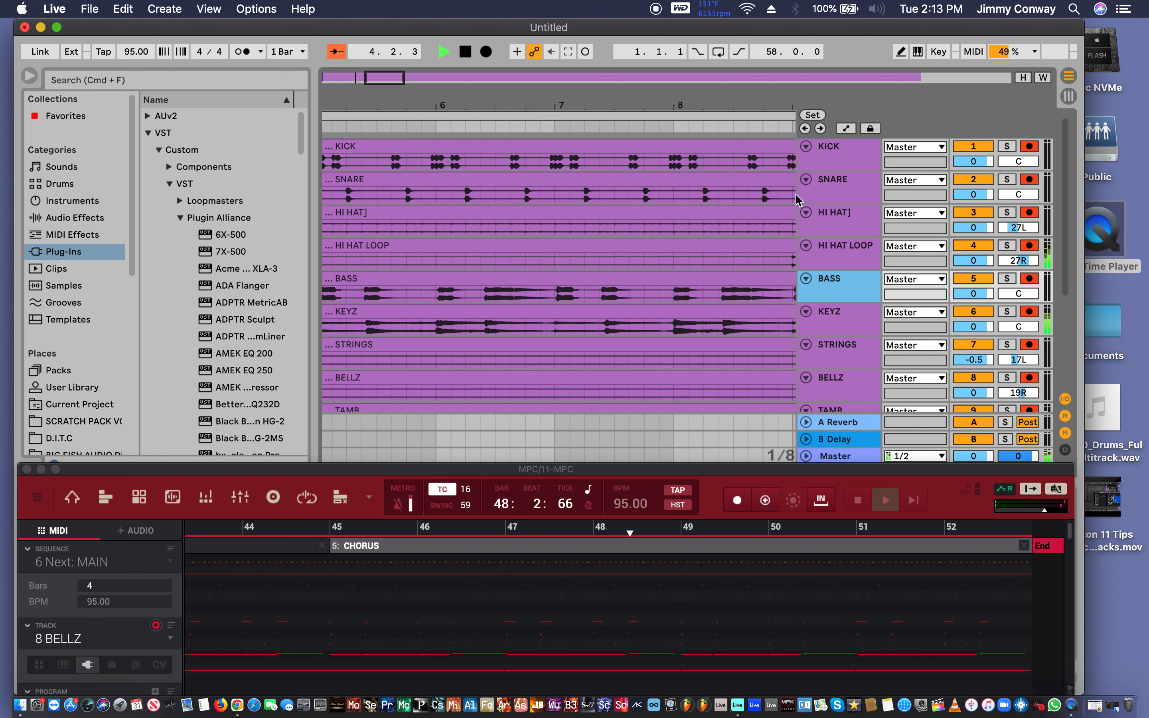
{"action": "left_click", "coordinate": [852, 277]}
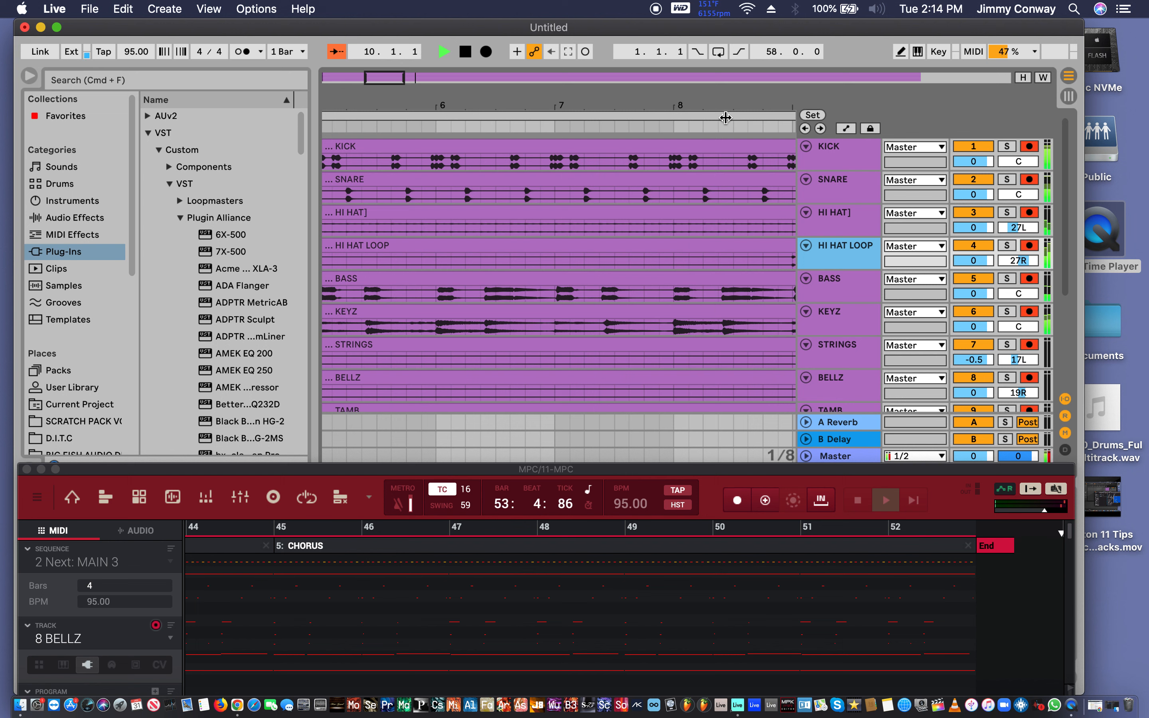
{"action": "left_click_drag", "start_coordinate": [630, 110], "coordinate": [630, 88]}
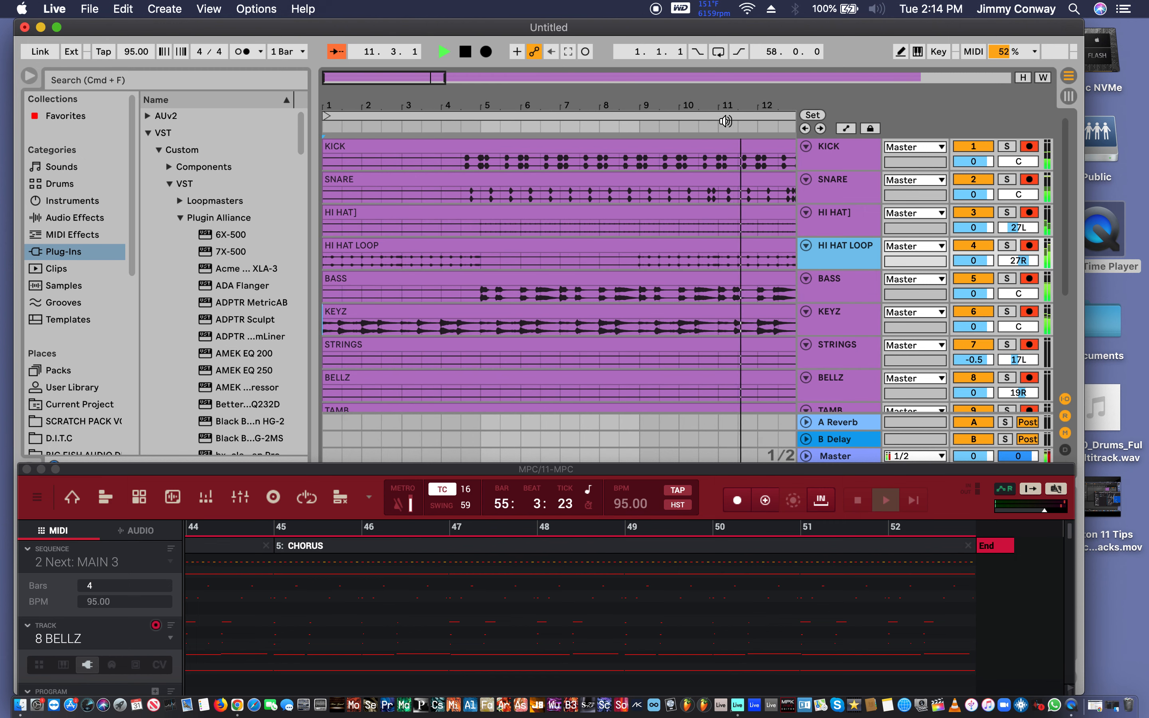
{"action": "left_click", "coordinate": [1022, 82]}
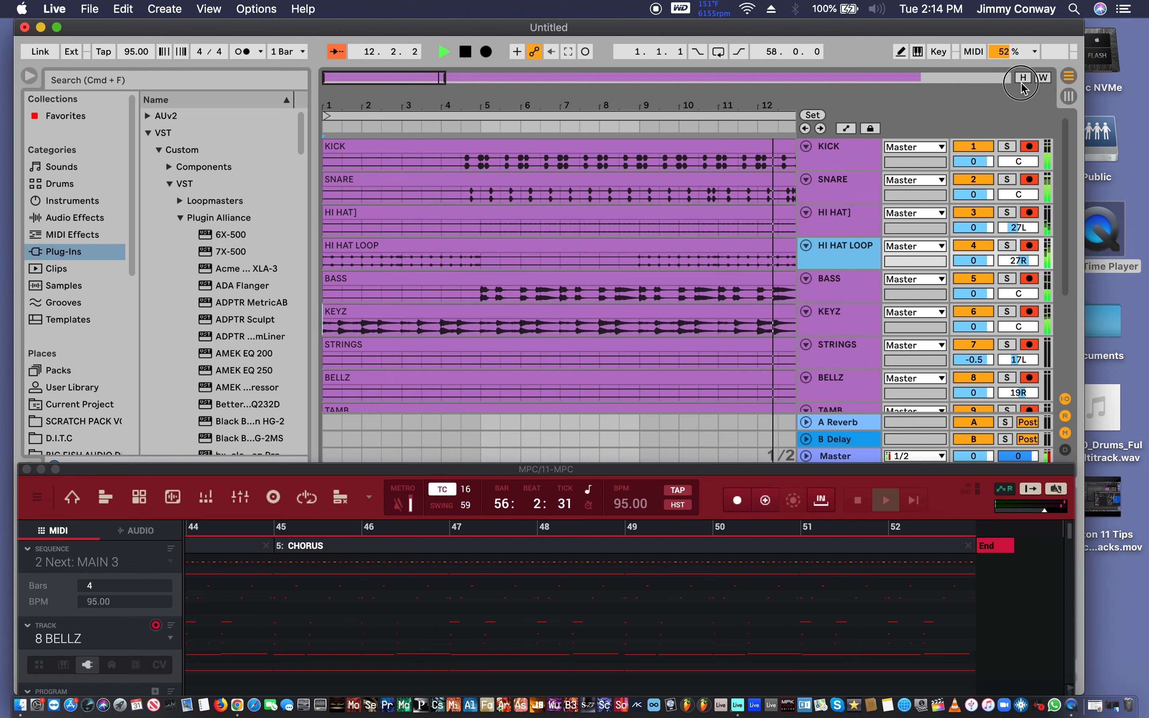
{"action": "left_click", "coordinate": [1040, 76]}
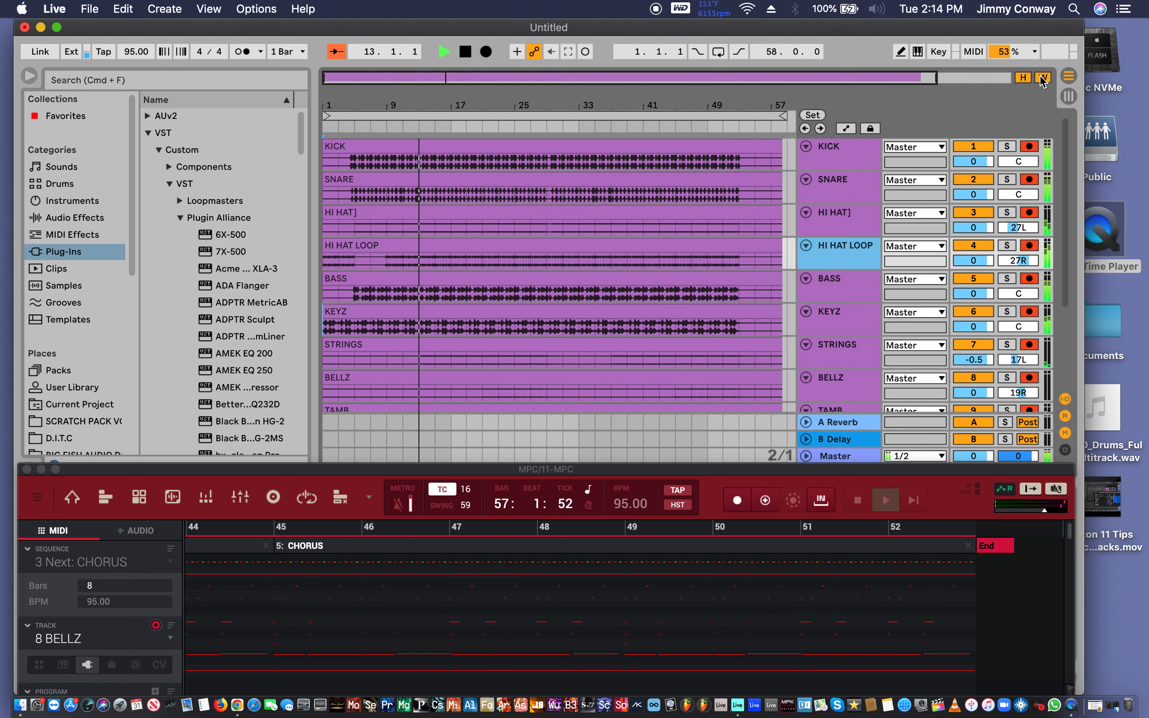
{"action": "left_click", "coordinate": [789, 229]}
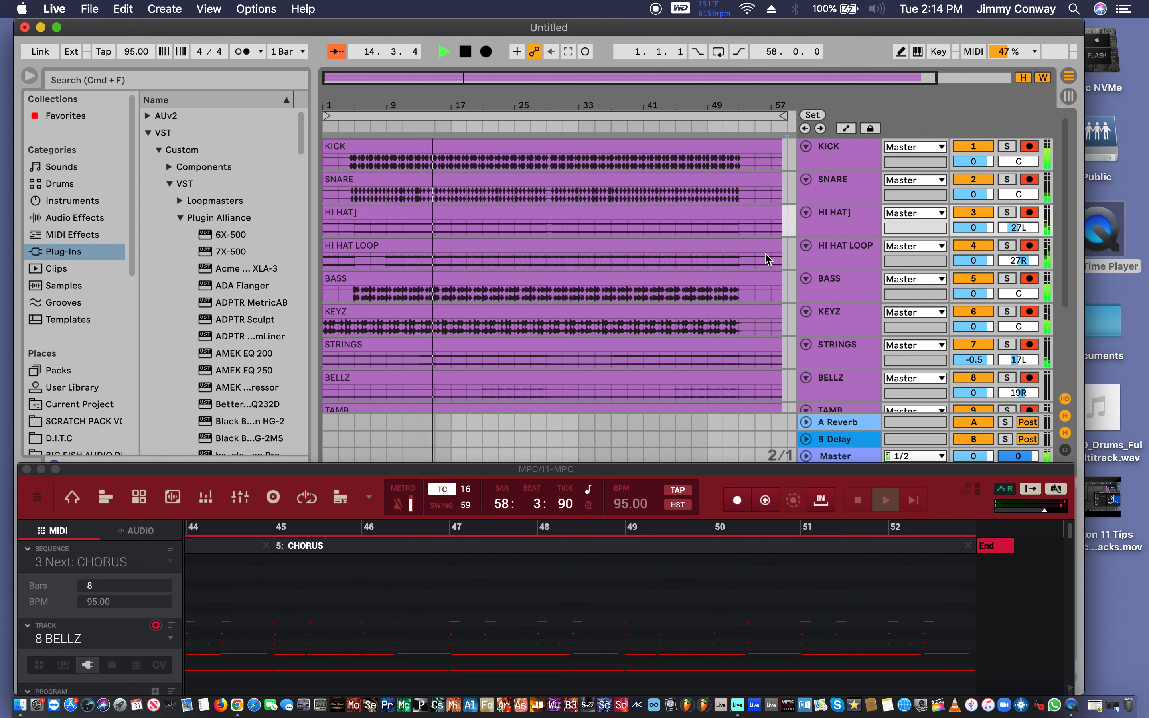
{"action": "key", "text": "space"}
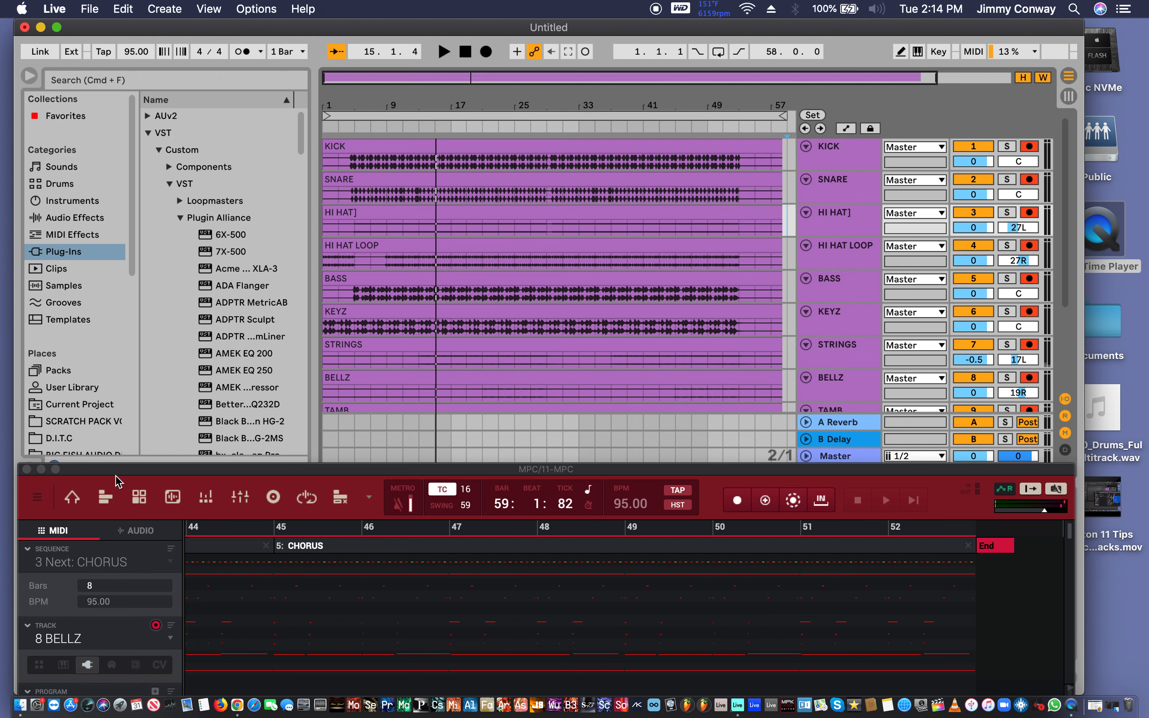
Move the MPC plug-in window aside, close it, and switch to the Session View mixer.
{"action": "left_click_drag", "start_coordinate": [116, 473], "coordinate": [300, 489]}
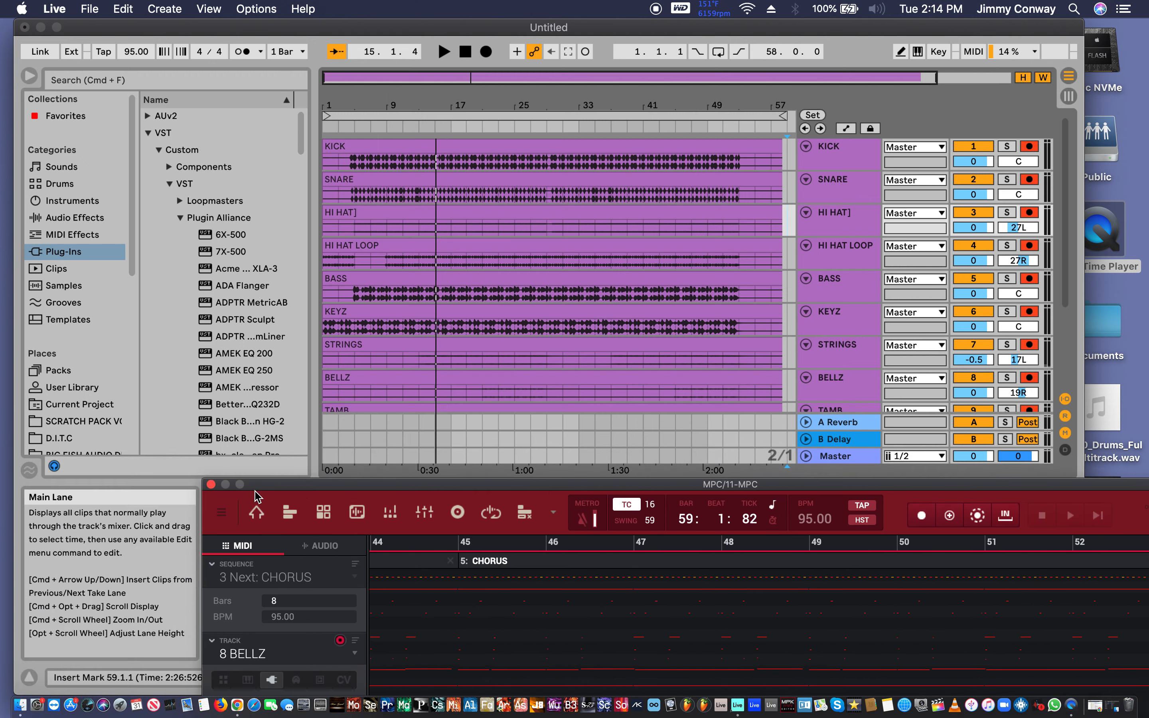
{"action": "left_click", "coordinate": [212, 484]}
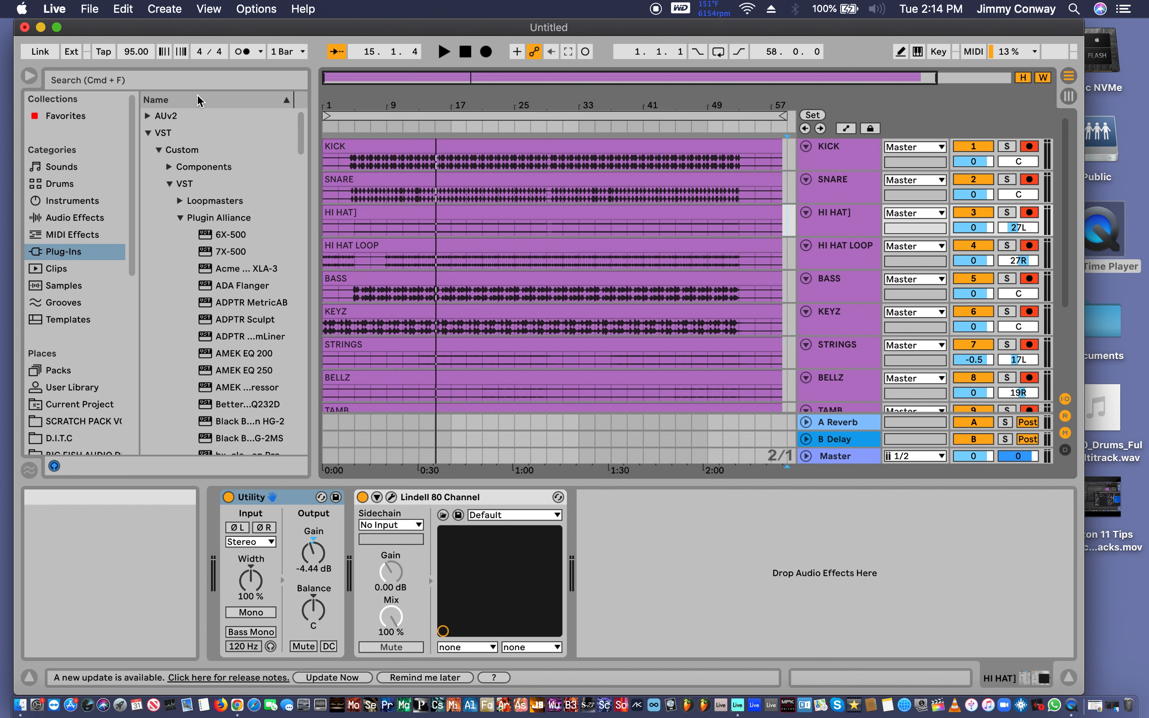
{"action": "key", "text": "Tab"}
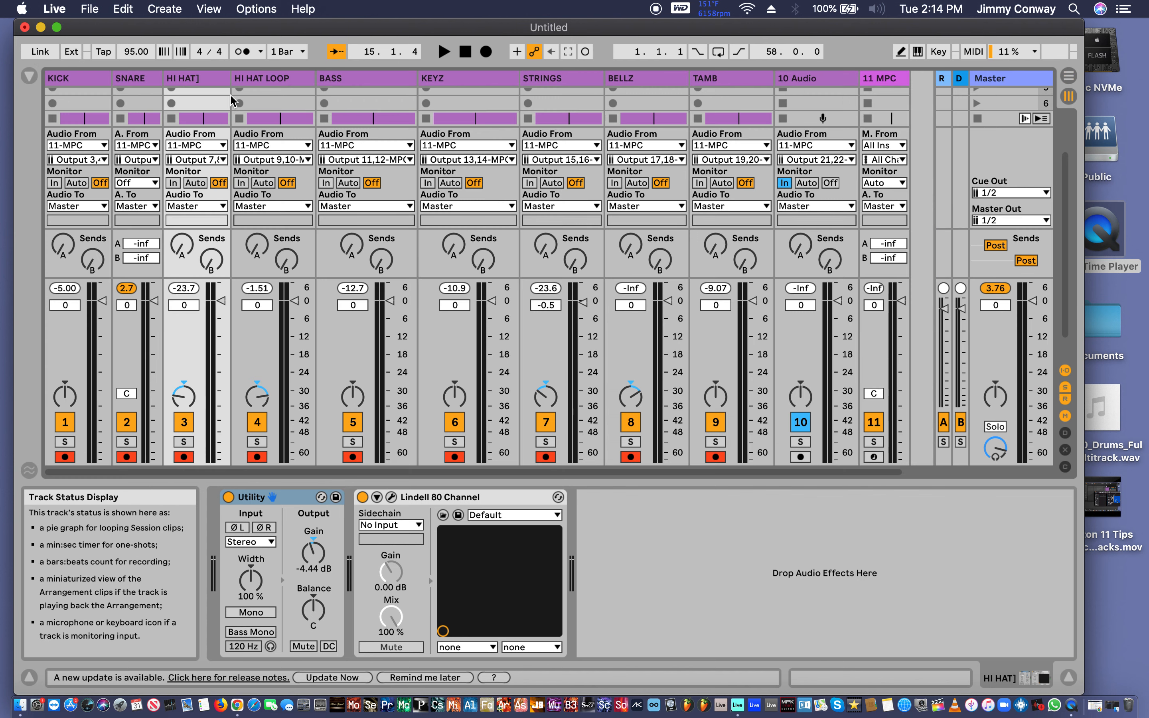
Return the song position to 1.1.1, play the opening bars while watching the mixer levels, and stop playback.
{"action": "key", "text": "space"}
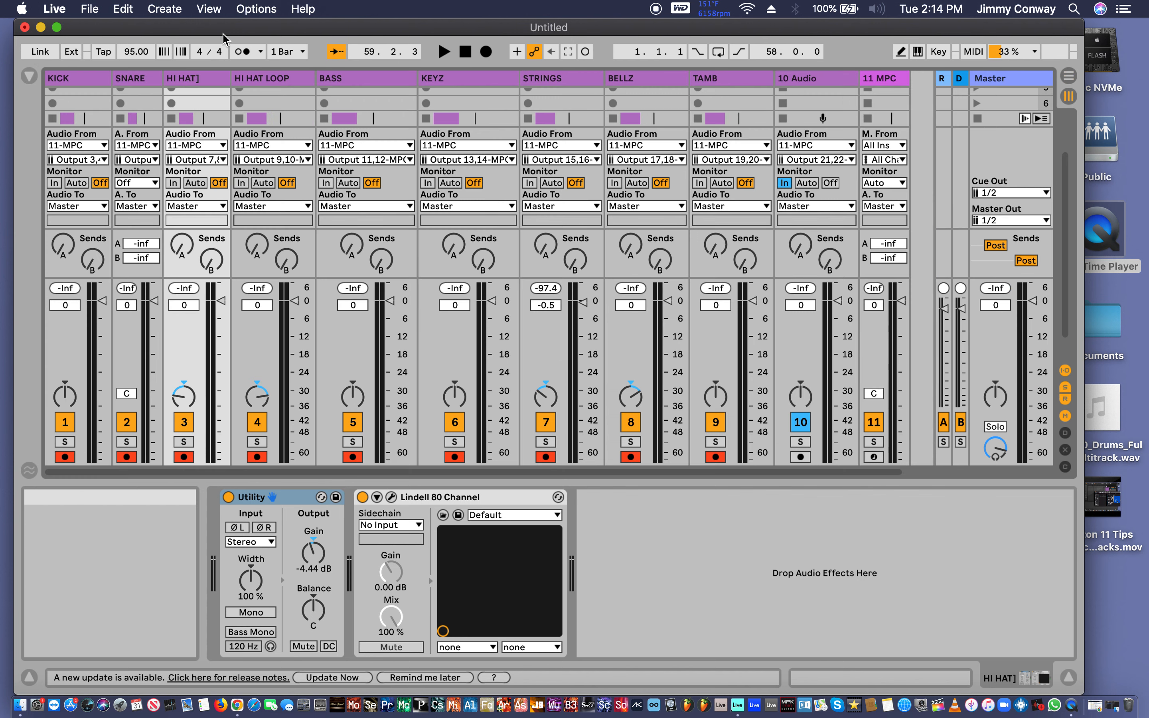
{"action": "key", "text": "space"}
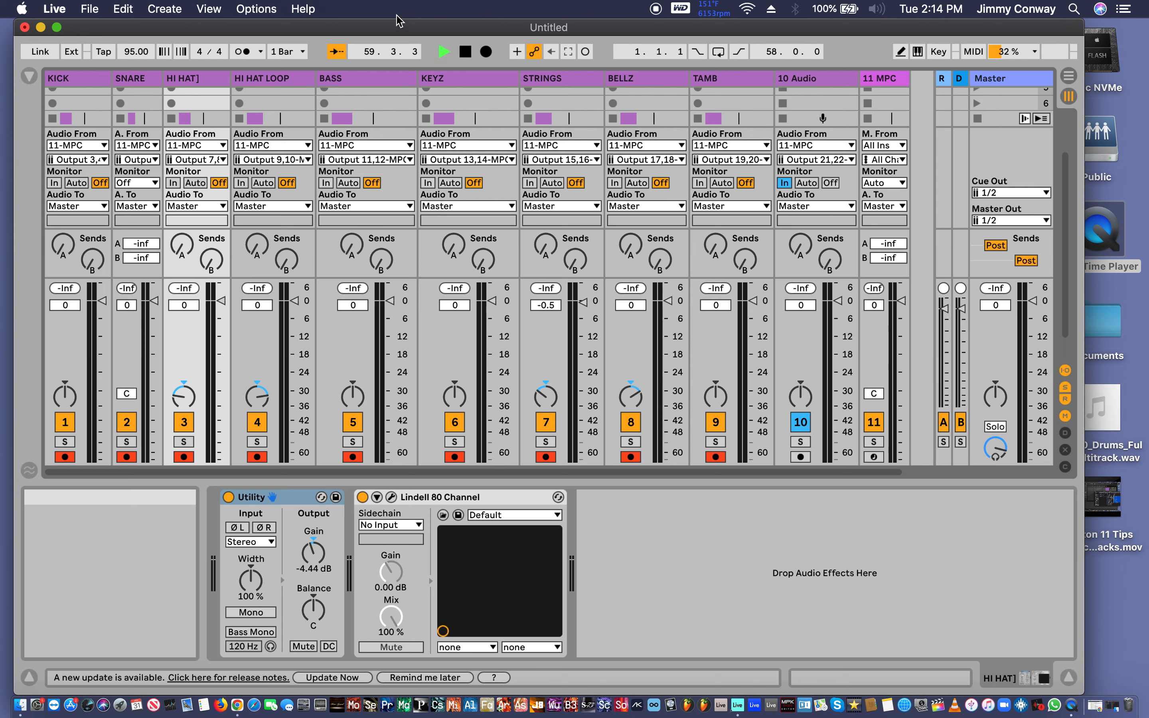
{"action": "double_click", "coordinate": [465, 52]}
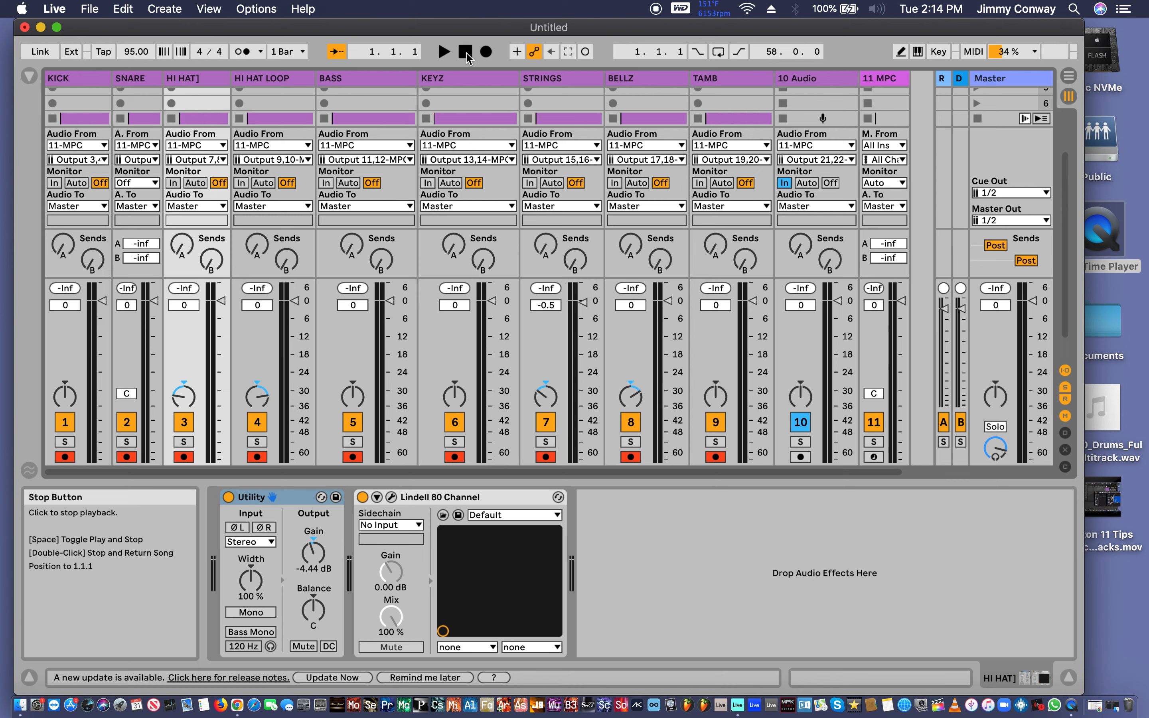
{"action": "left_click", "coordinate": [442, 52]}
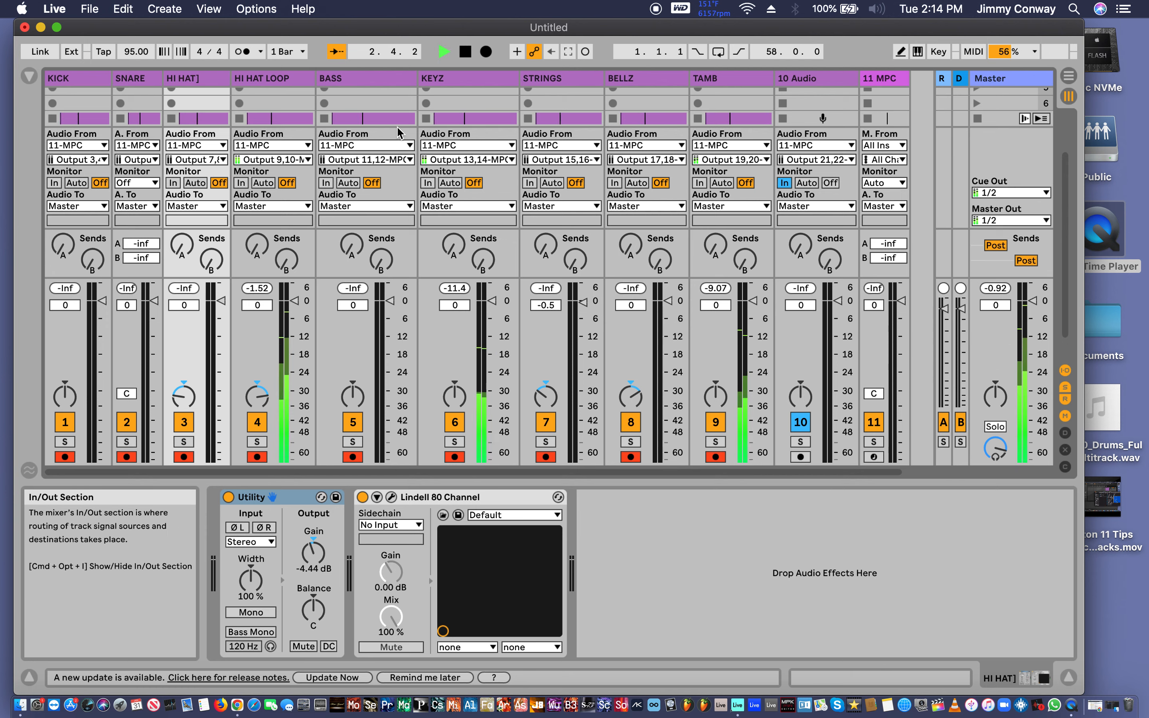
{"action": "left_click", "coordinate": [465, 52]}
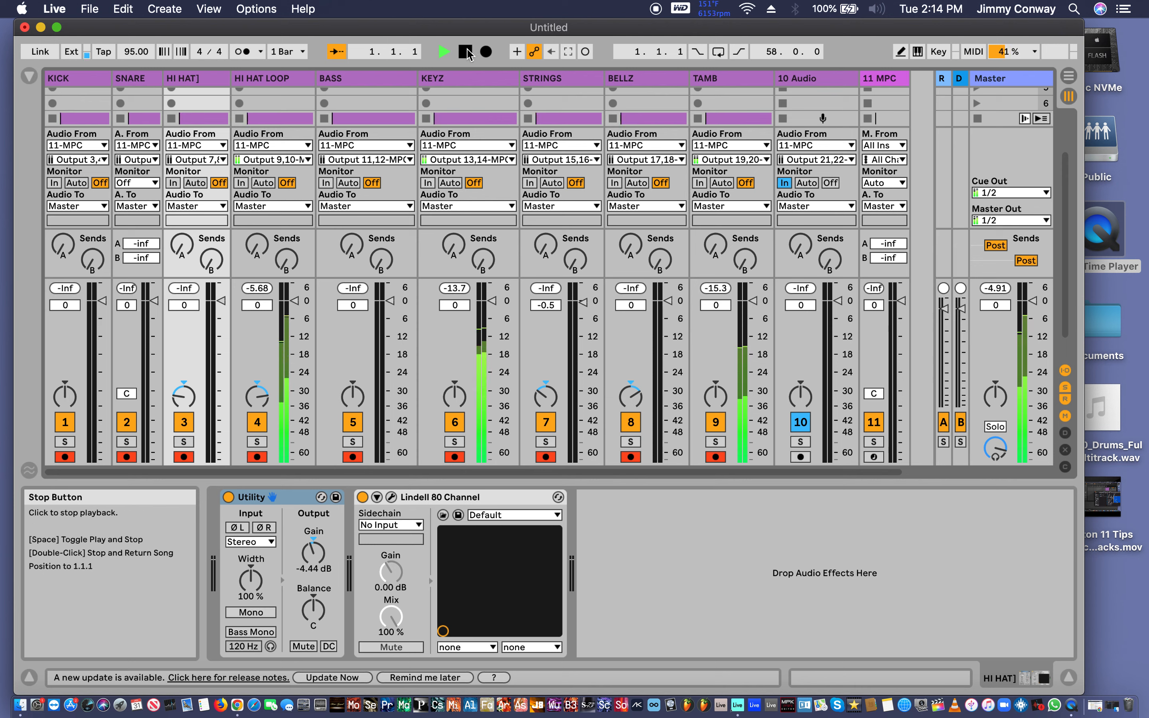
{"action": "left_click", "coordinate": [460, 82]}
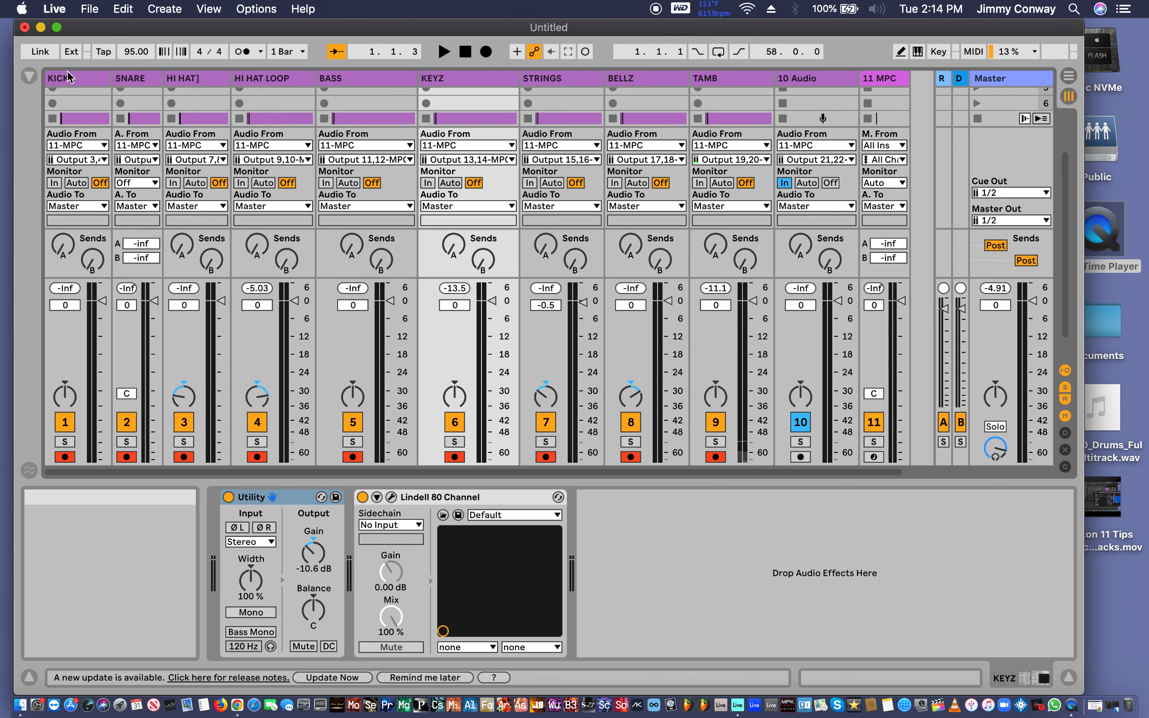
{"action": "left_click", "coordinate": [68, 87]}
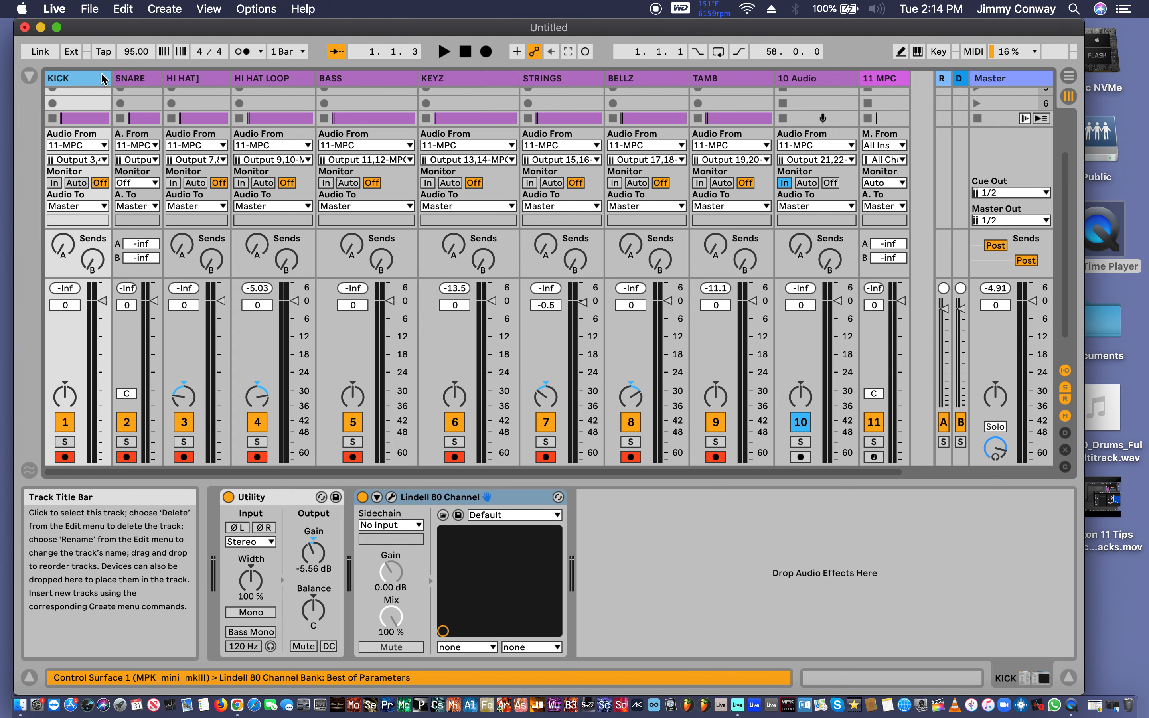
{"action": "left_click", "coordinate": [135, 78]}
{"action": "left_click", "coordinate": [180, 80]}
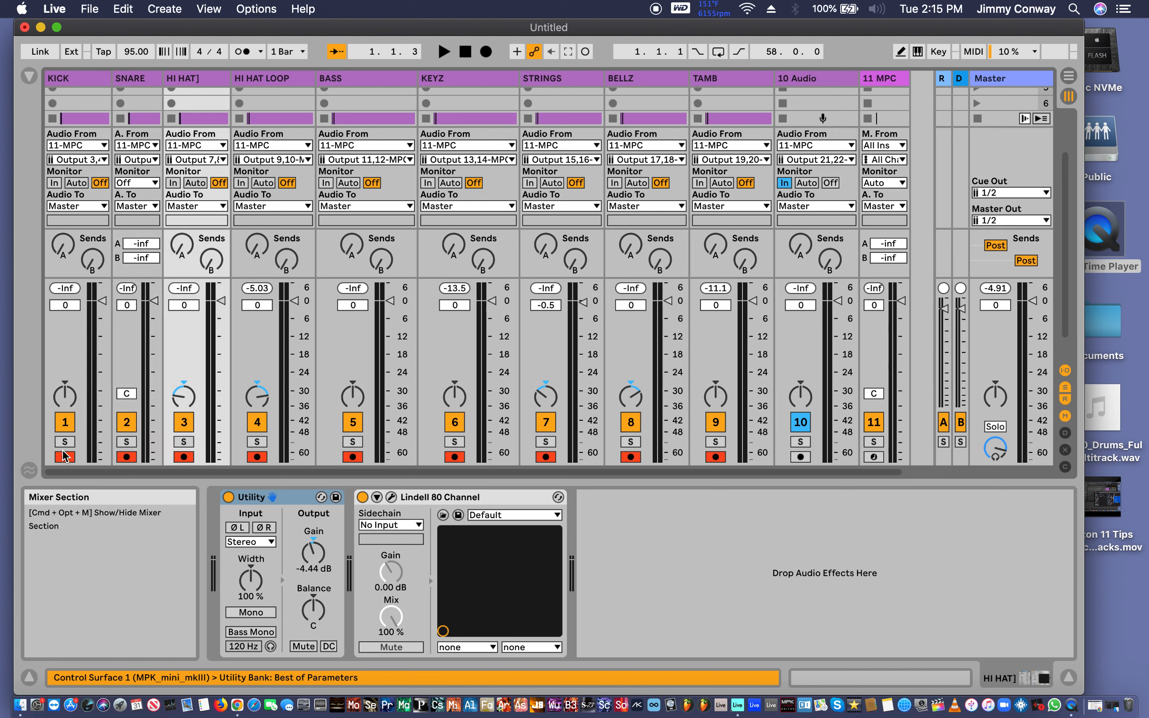
Disarm recording on all tracks from KICK through TAMB.
{"action": "left_click", "coordinate": [68, 461]}
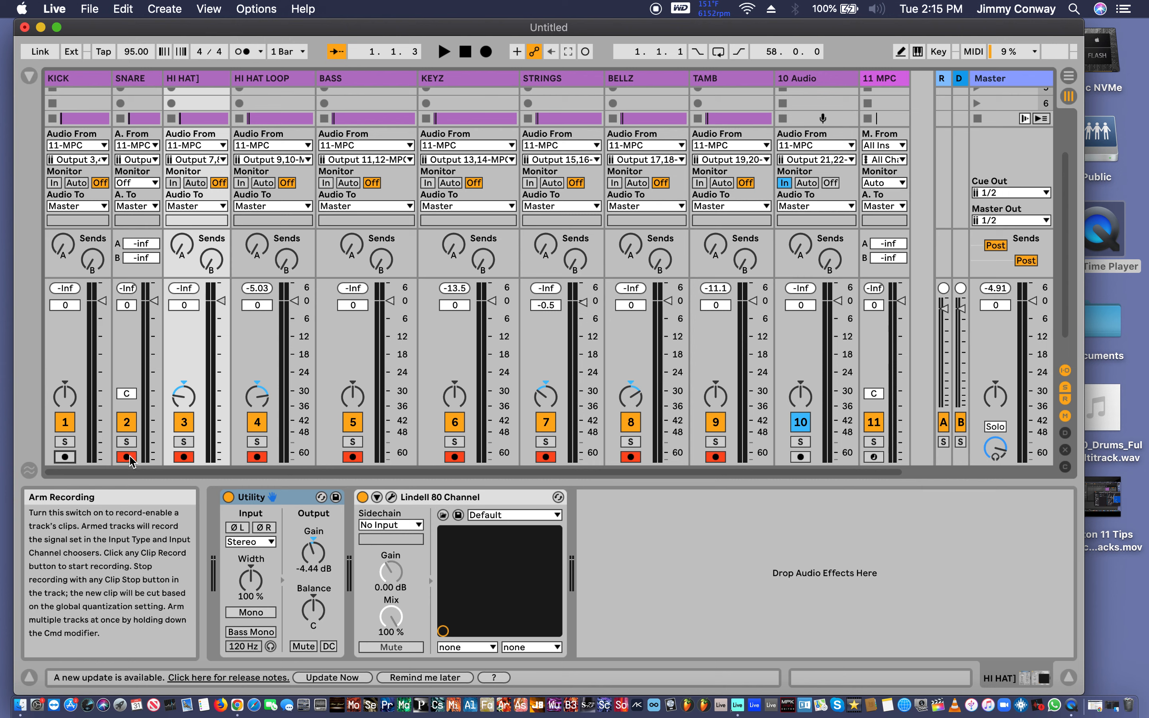
{"action": "left_click", "coordinate": [88, 80]}
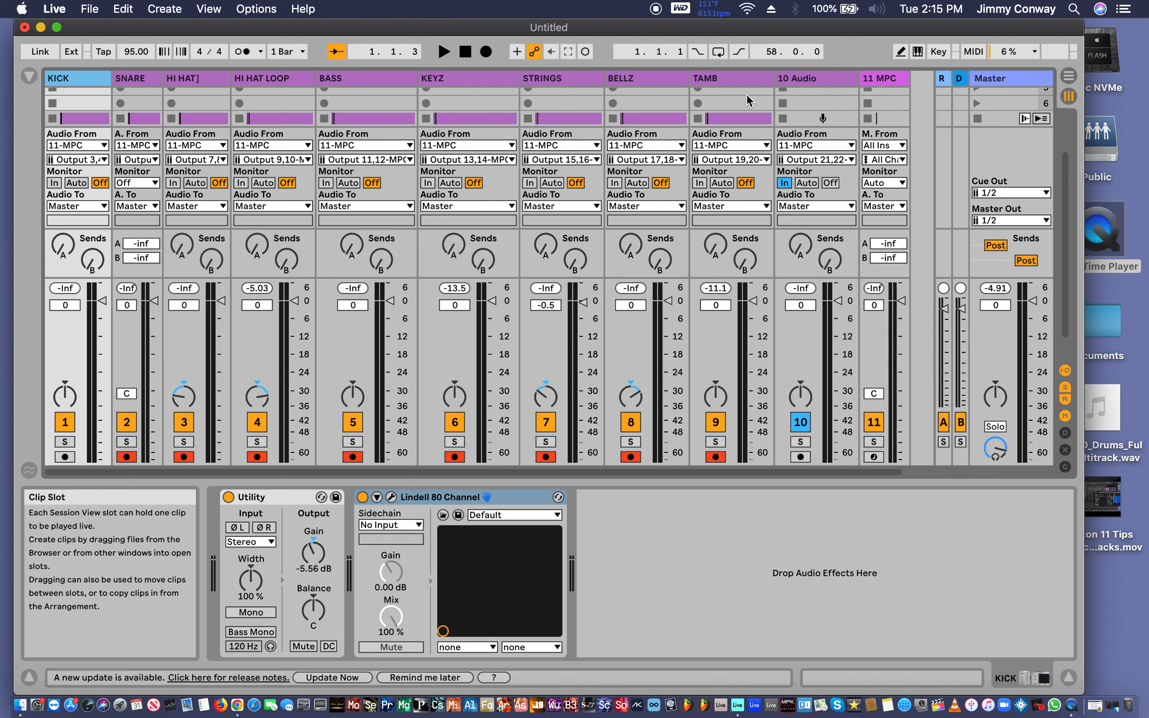
{"action": "left_click", "coordinate": [733, 80], "text": "shift"}
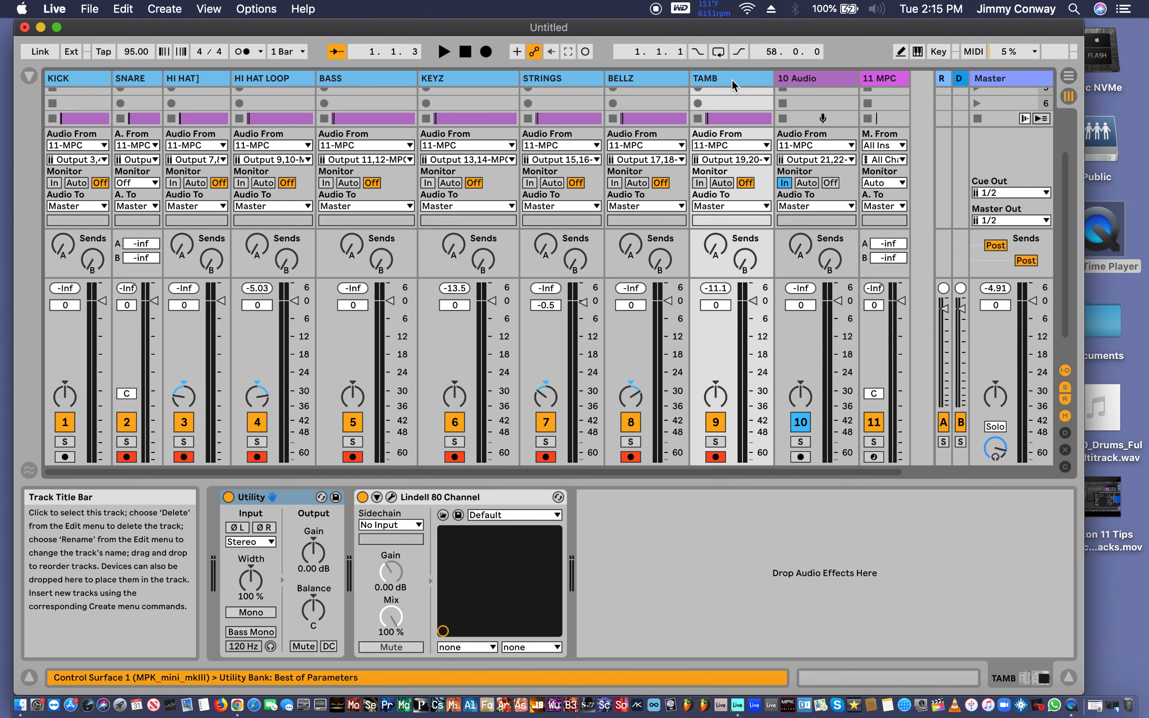
{"action": "left_click", "coordinate": [715, 456]}
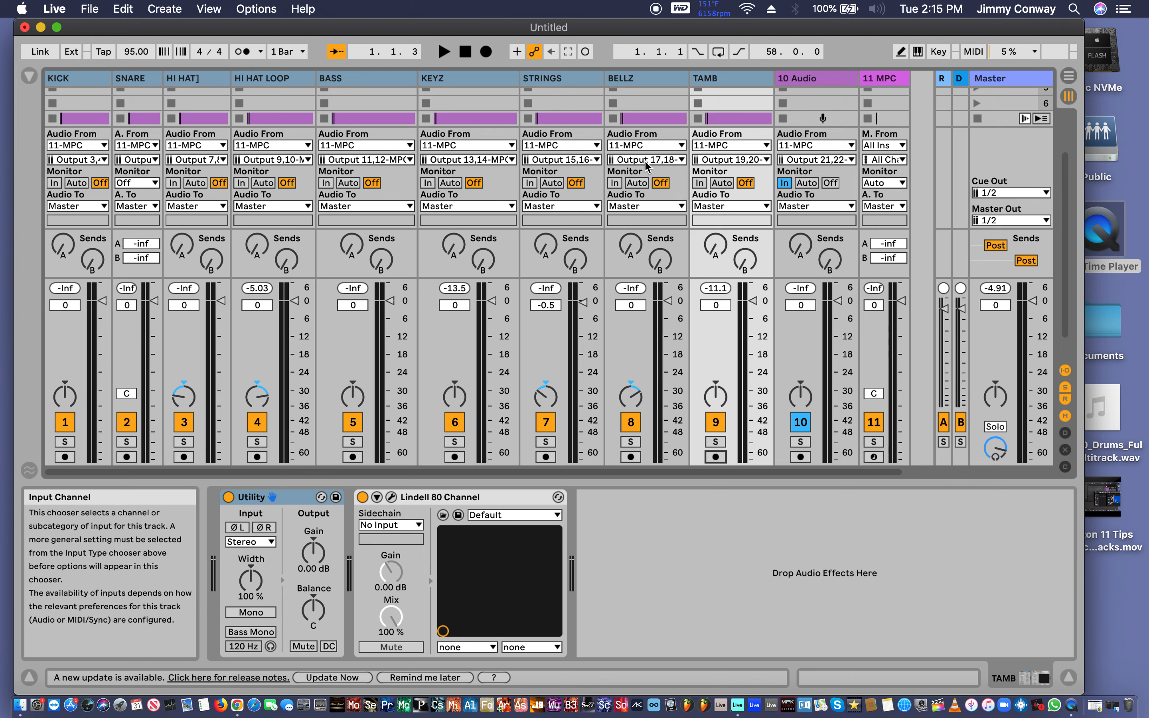
Play back the song with the recorded tracks disarmed and watch the channel levels.
{"action": "key", "text": "space"}
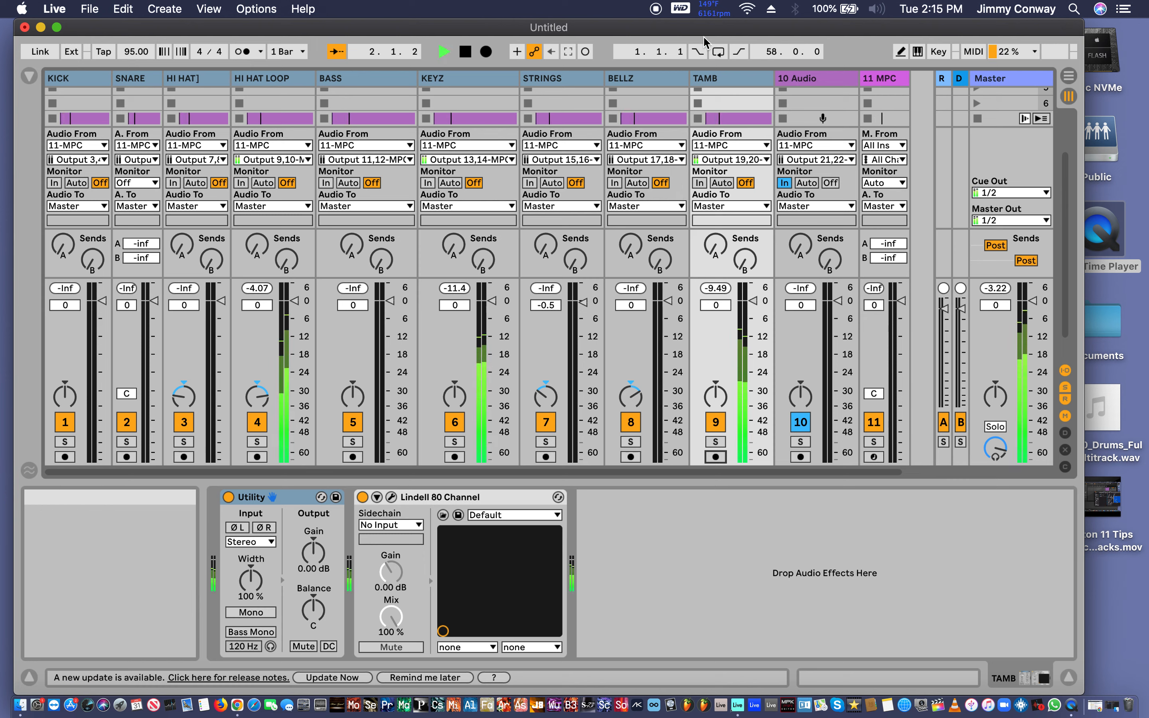
{"action": "key", "text": "space"}
{"action": "key", "text": "space"}
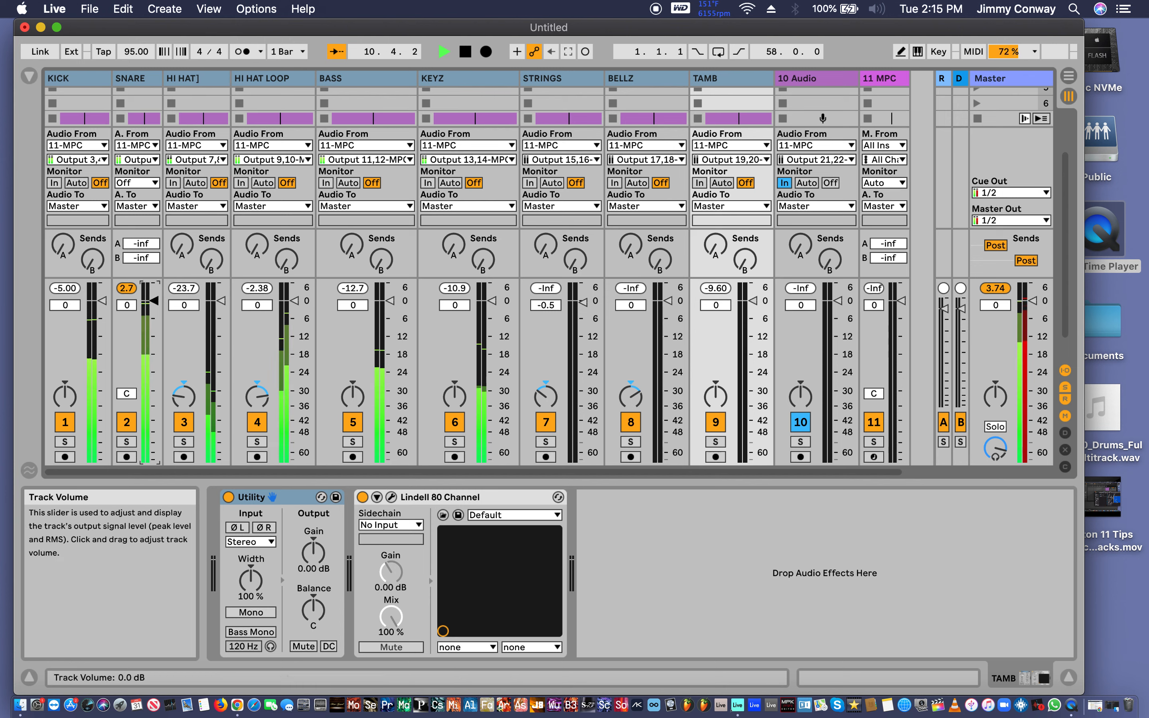
Try the selected tracks' volume together at 0.3 dB, reset it to 0 dB, and leave only the SNARE track selected.
{"action": "left_click_drag", "start_coordinate": [154, 300], "coordinate": [155, 302]}
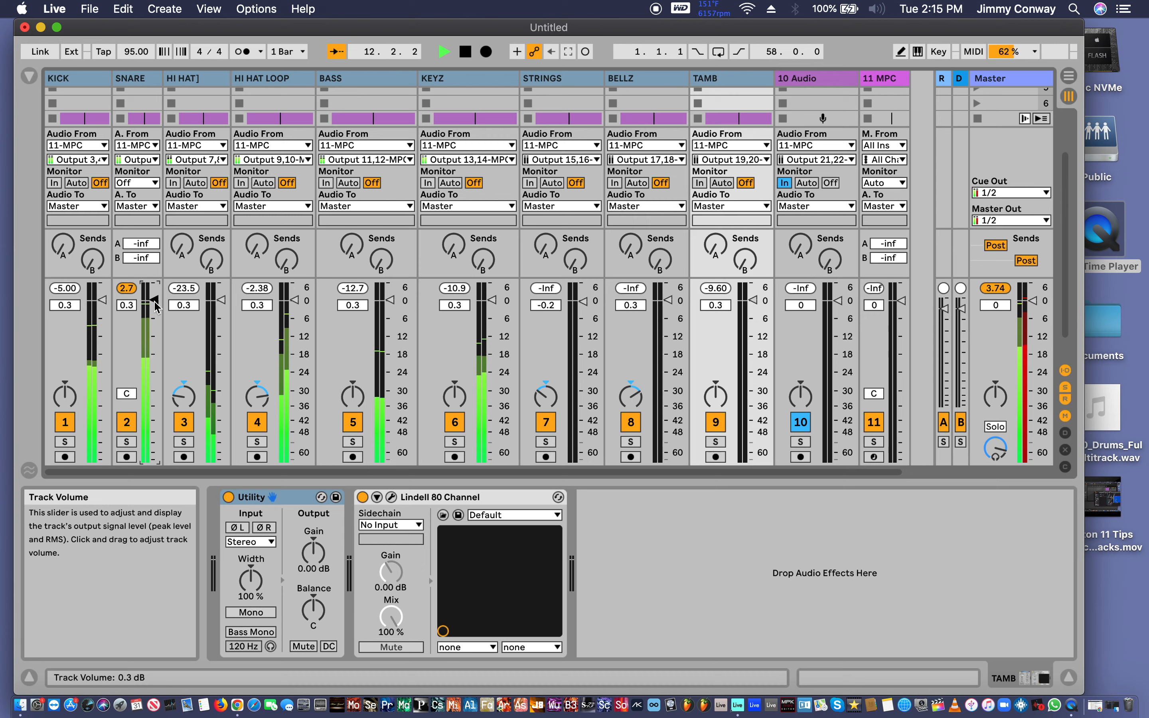
{"action": "double_click", "coordinate": [154, 301]}
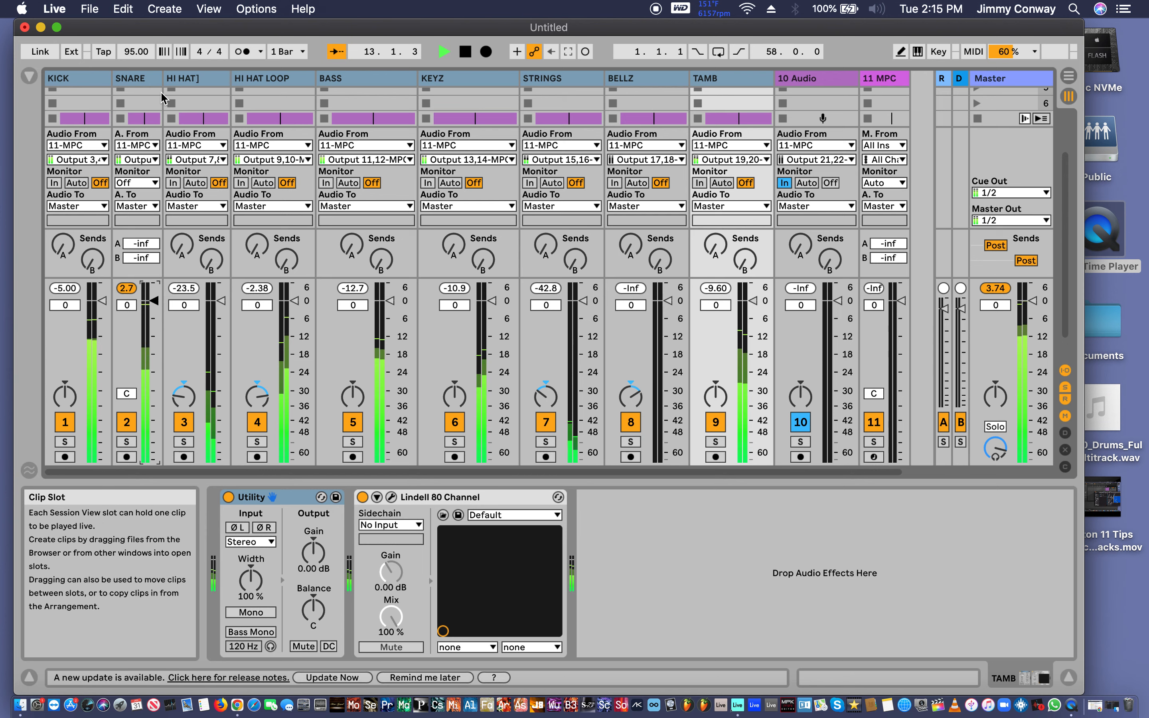
{"action": "left_click", "coordinate": [143, 85]}
{"action": "left_click", "coordinate": [143, 85]}
{"action": "left_click", "coordinate": [144, 85]}
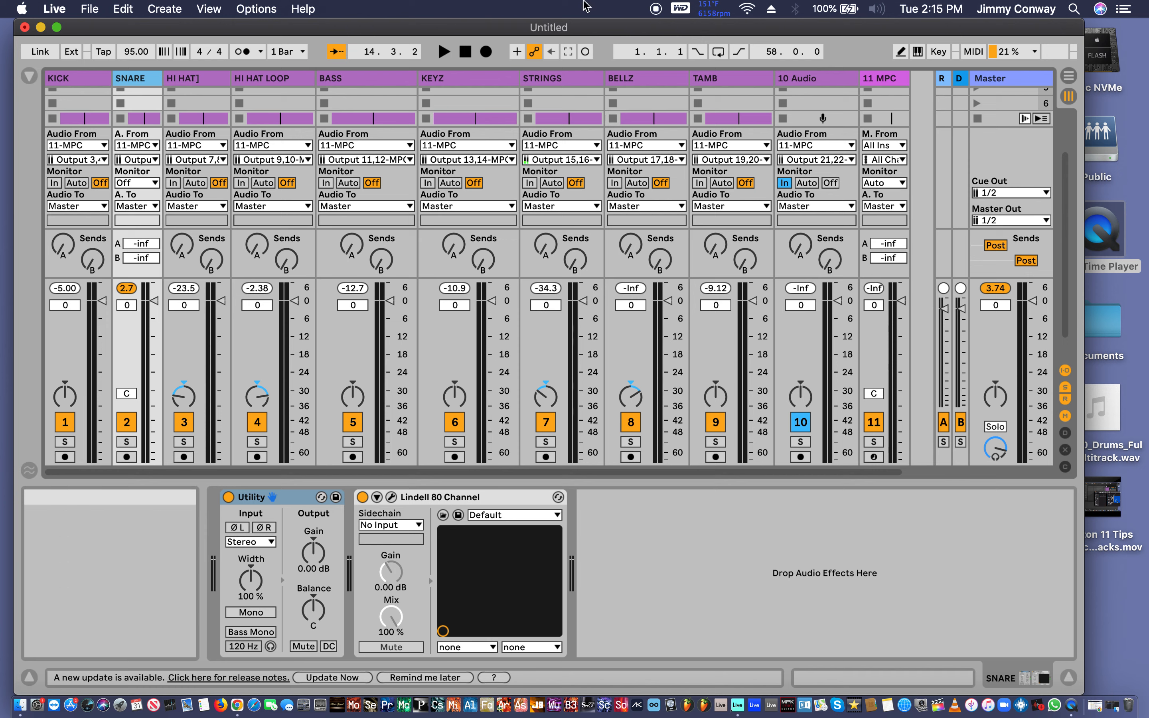
Set the audio buffer size to 1024 samples in the audio preferences and close the preferences.
{"action": "left_click", "coordinate": [84, 7]}
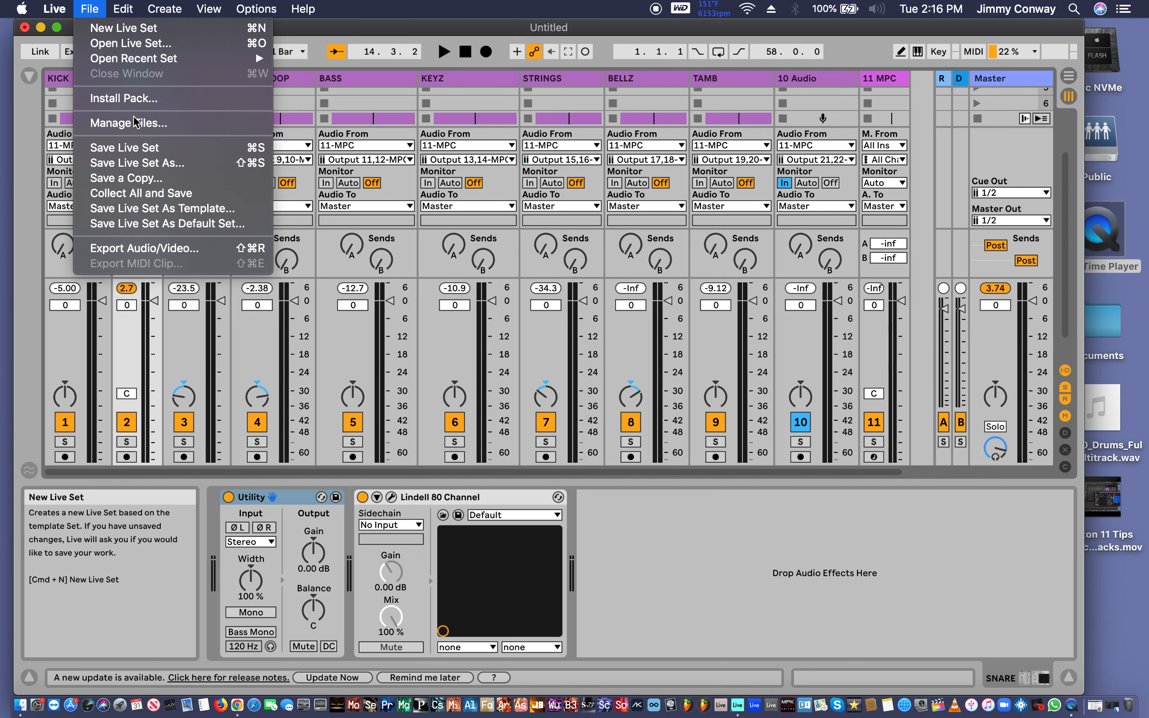
{"action": "mouse_move", "coordinate": [55, 8]}
{"action": "left_click", "coordinate": [80, 53]}
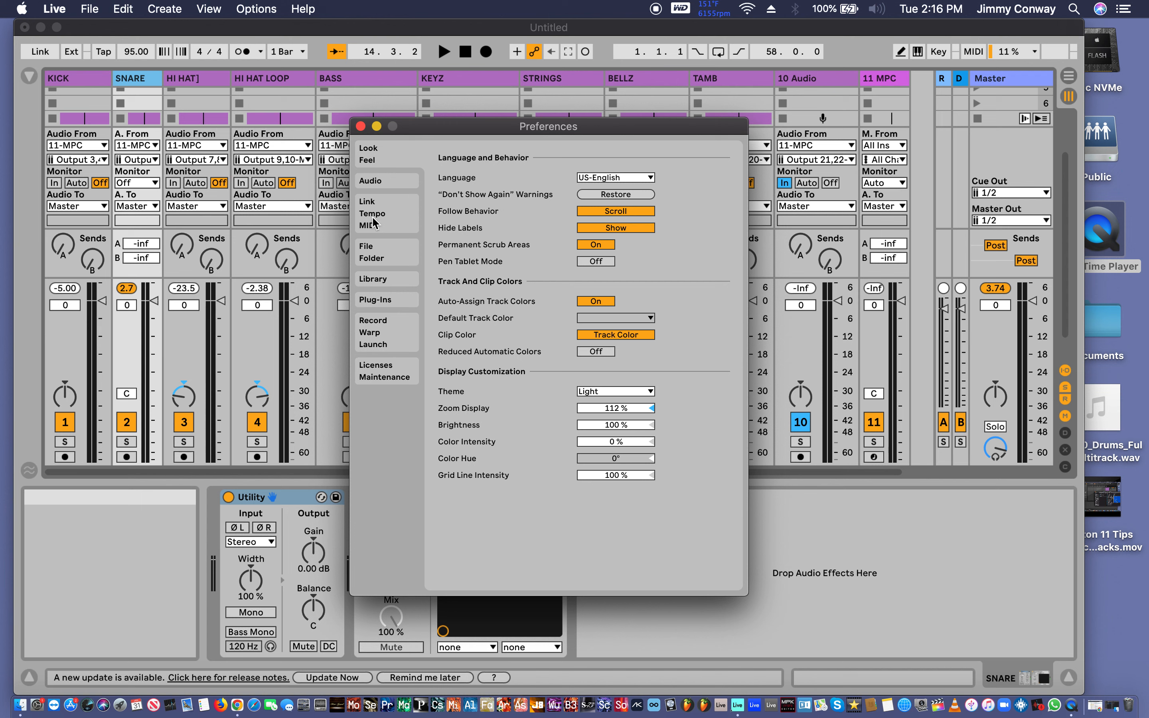
{"action": "left_click", "coordinate": [379, 182]}
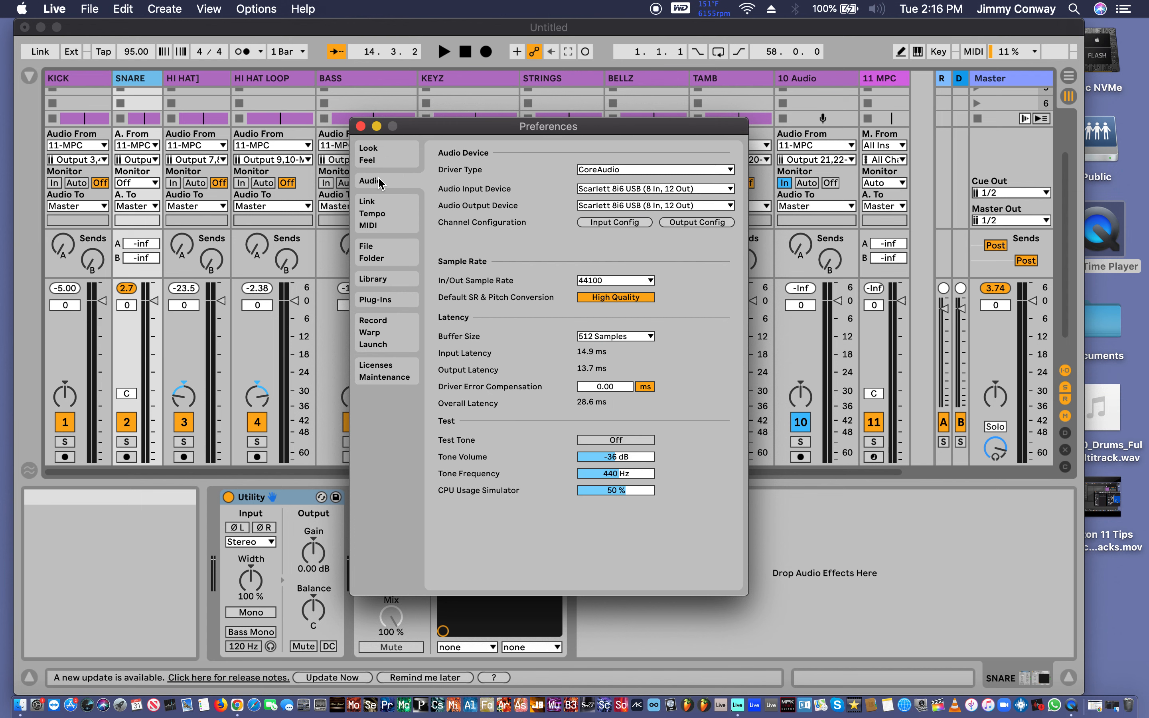
{"action": "left_click", "coordinate": [613, 339]}
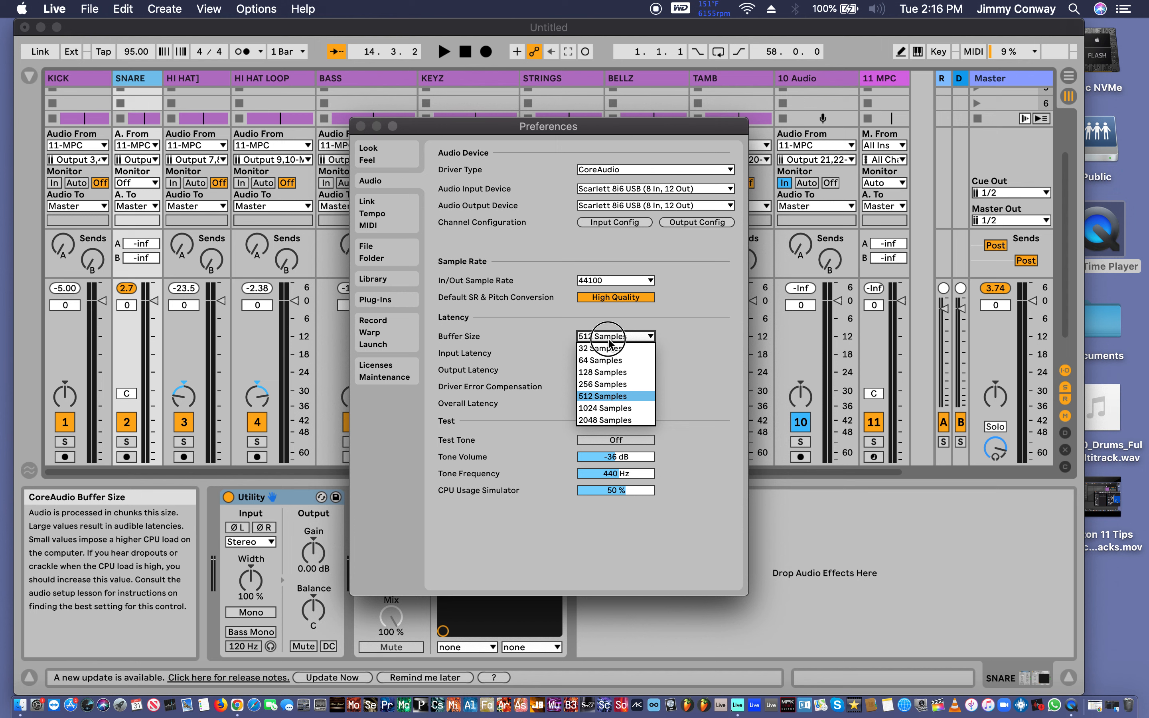
{"action": "left_click", "coordinate": [604, 409]}
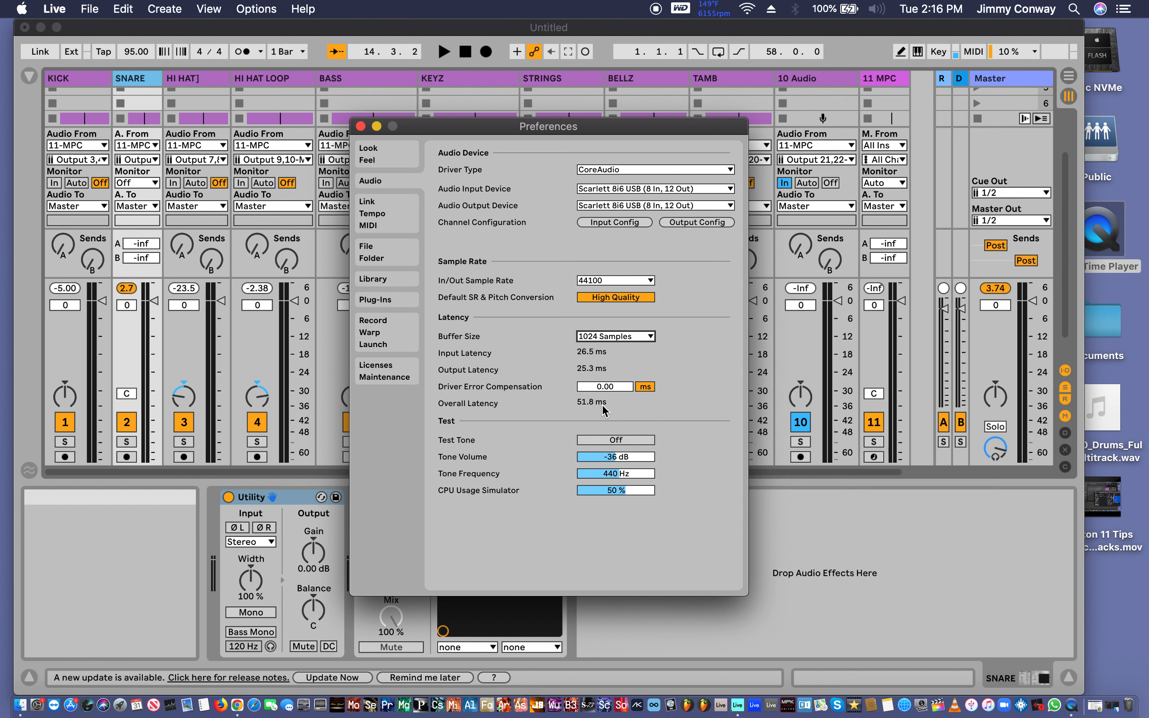
{"action": "left_click", "coordinate": [360, 127]}
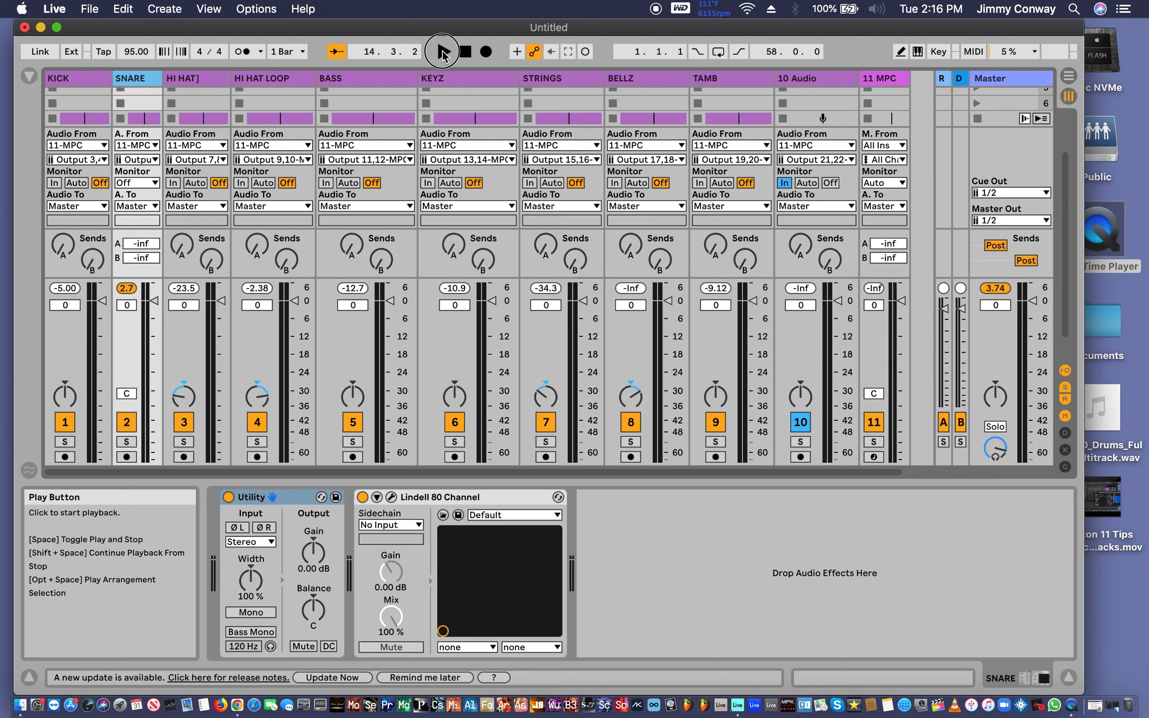
Play the song, try the SNARE track's volume at -2.0 dB, and stop playback.
{"action": "left_click", "coordinate": [444, 52]}
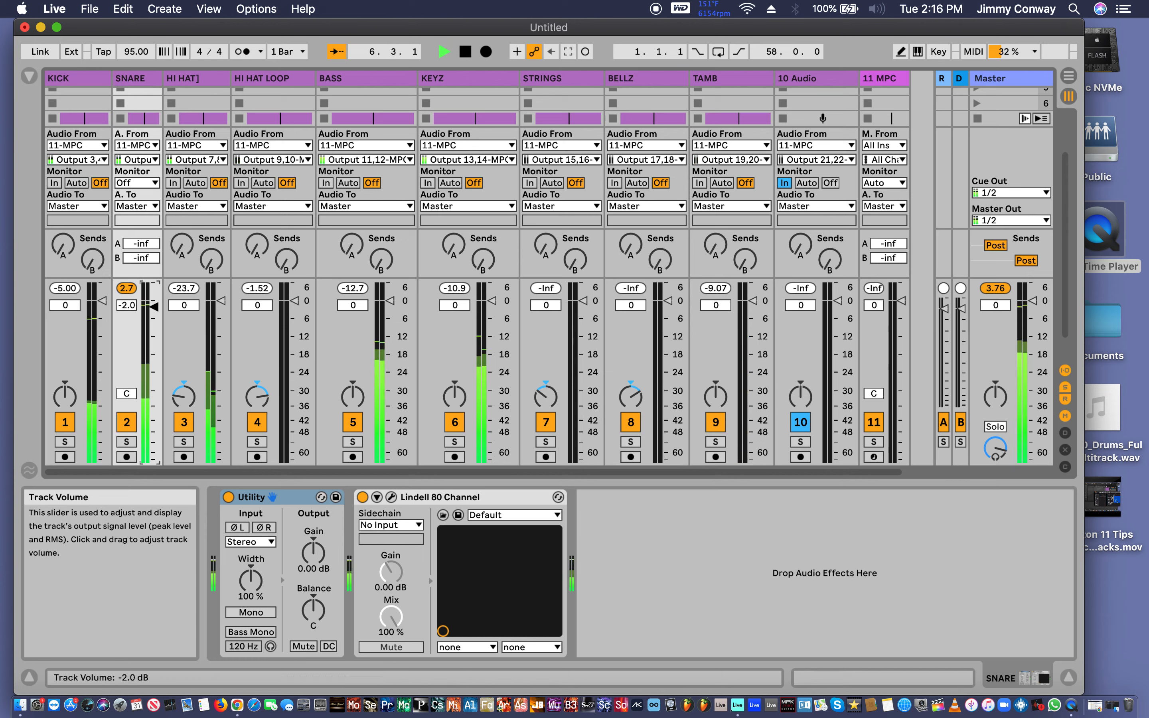
{"action": "left_click_drag", "start_coordinate": [155, 301], "coordinate": [158, 312]}
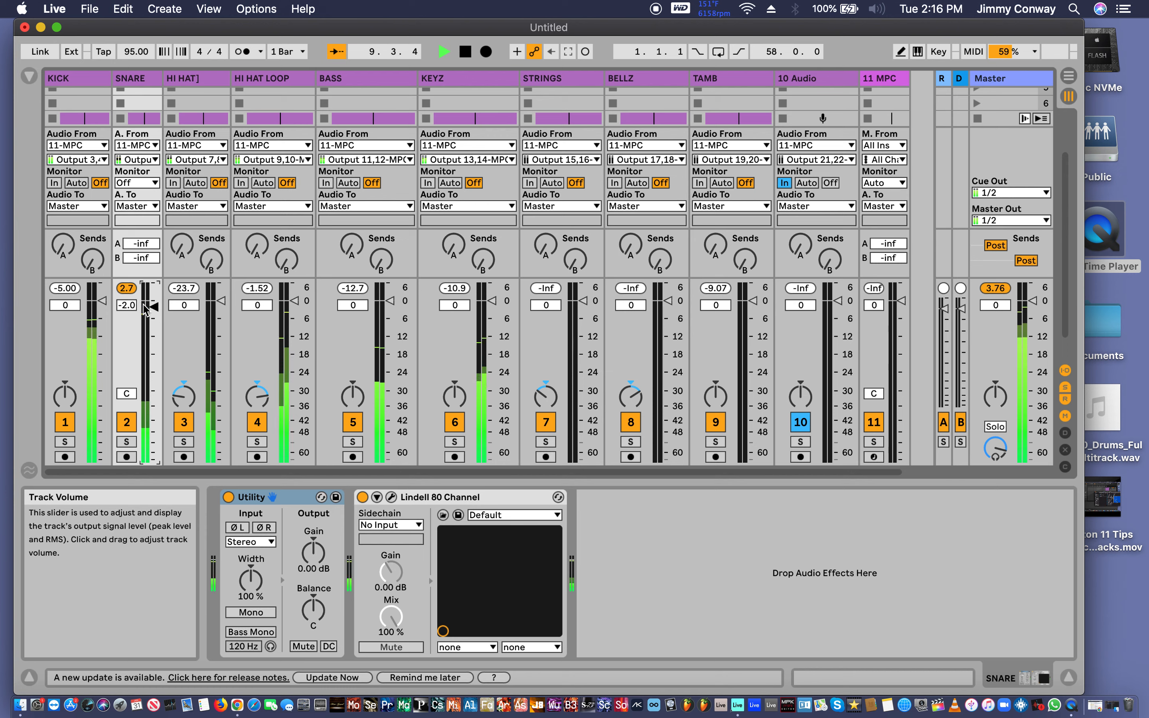
{"action": "key", "text": "space"}
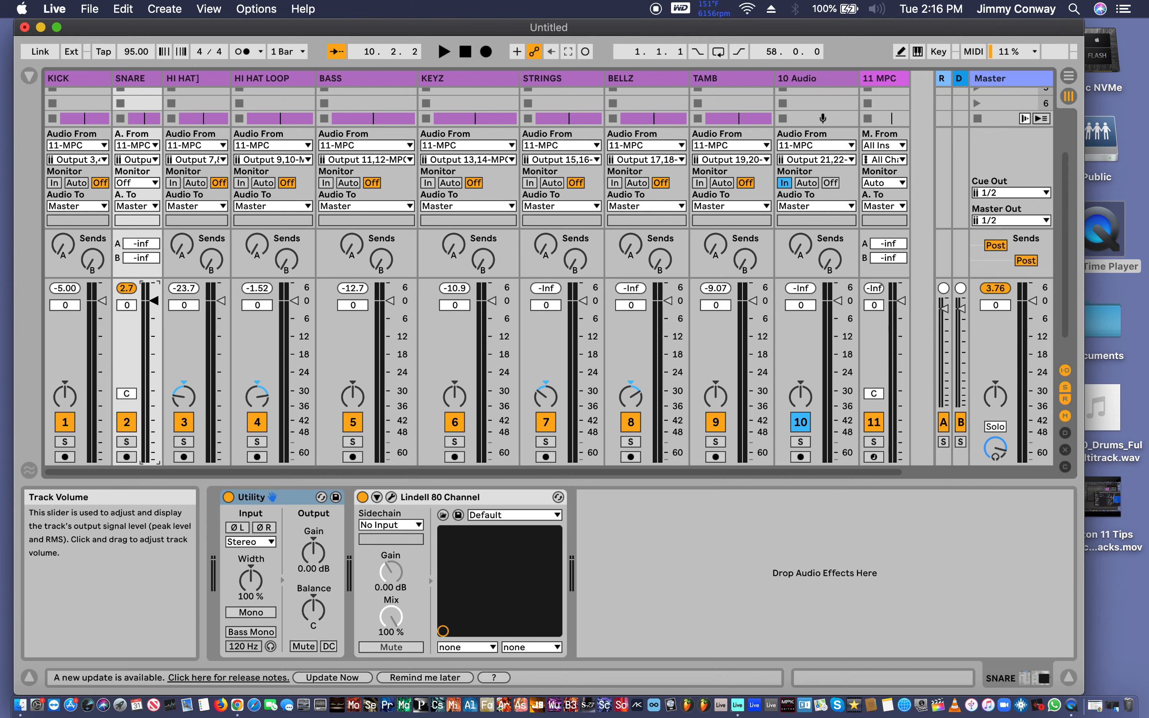
Group the tracks from KICK through HI HAT LOOP and rename the group KICK GROUP.
{"action": "left_click", "coordinate": [78, 81]}
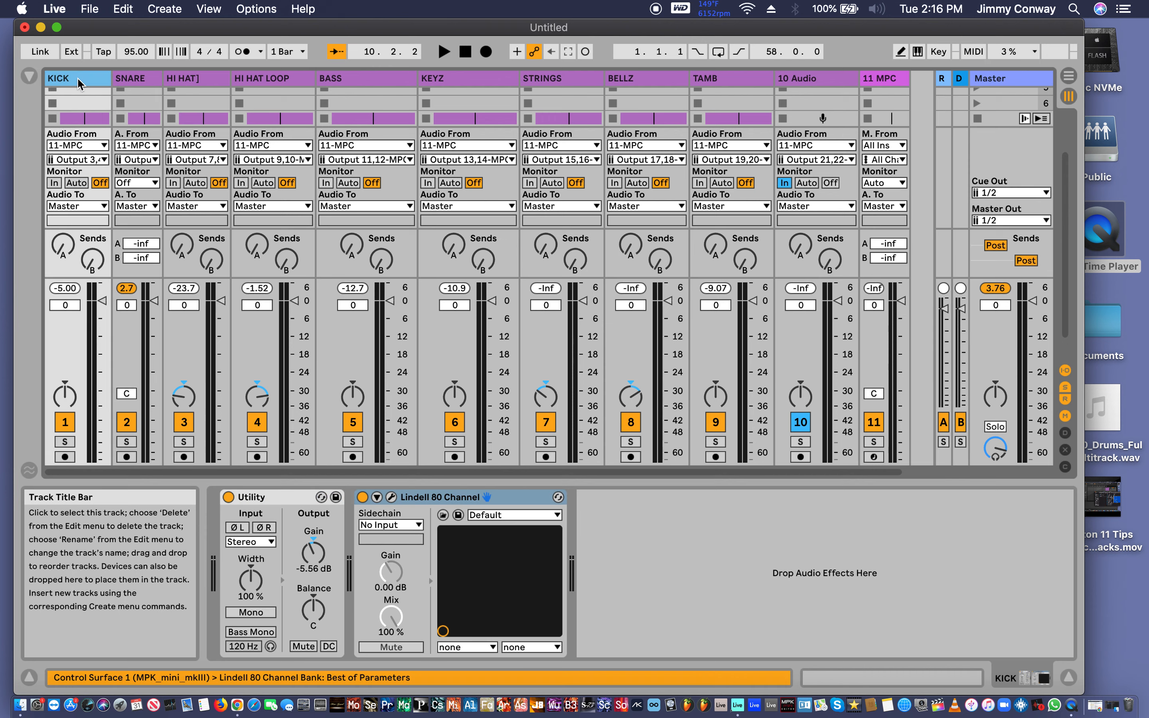
{"action": "left_click", "coordinate": [264, 80]}
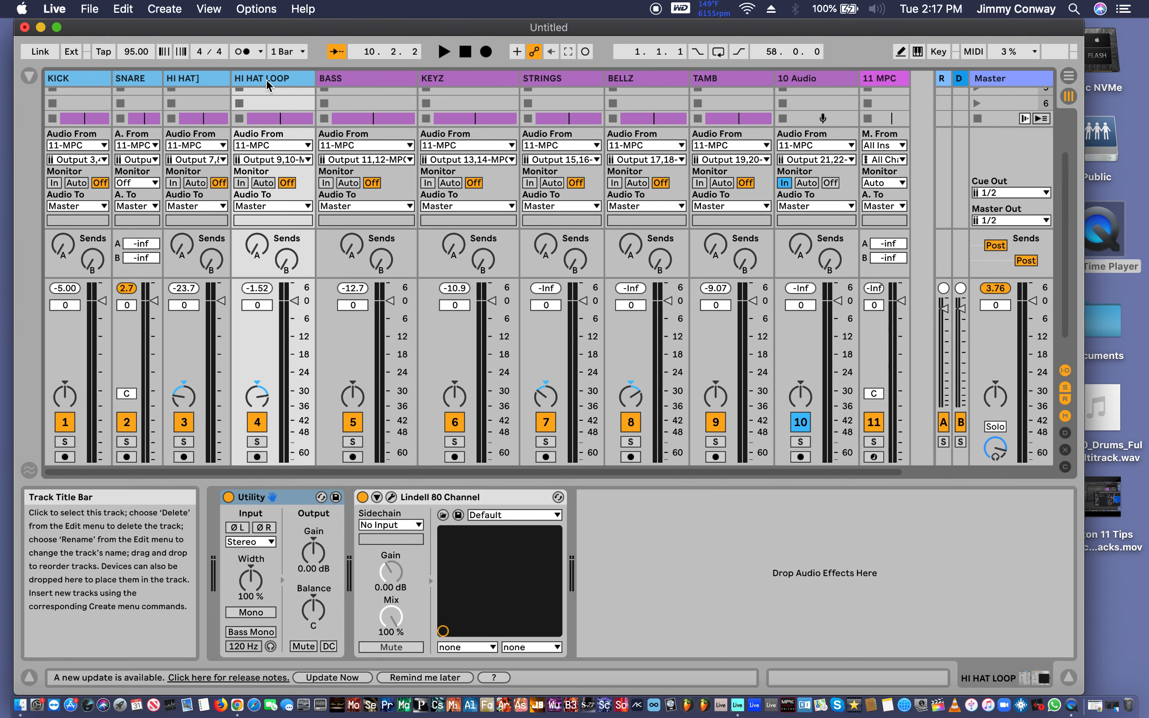
{"action": "key", "text": "super+g"}
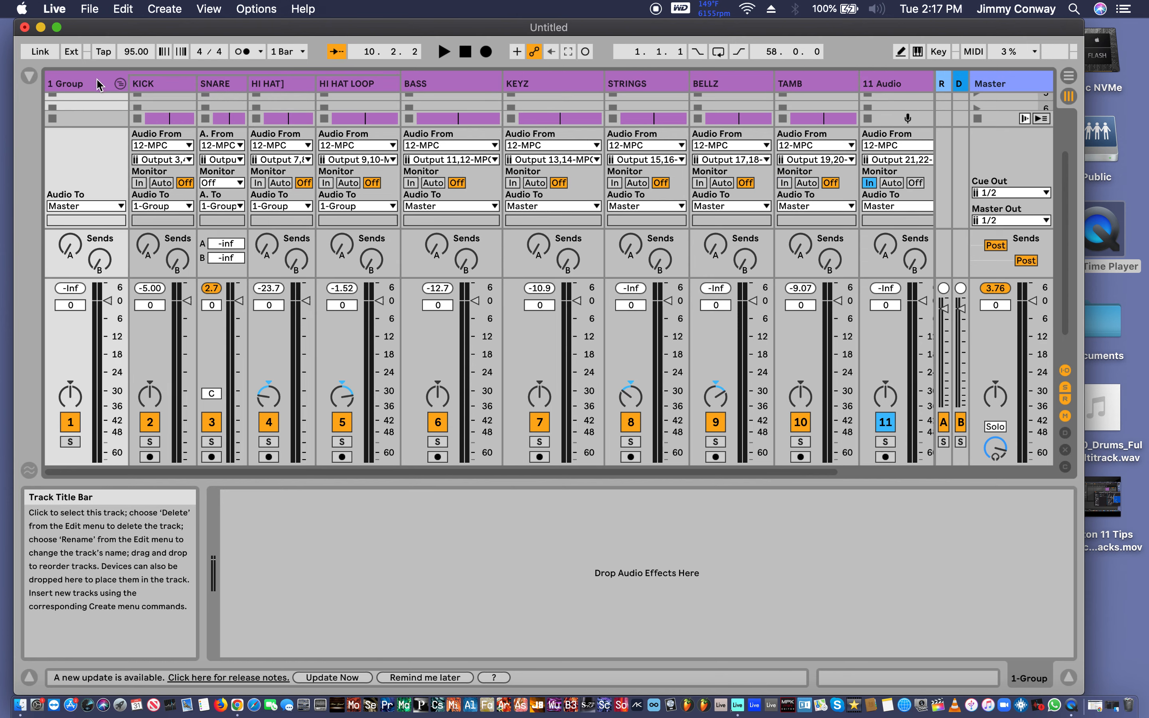
{"action": "left_click", "coordinate": [76, 84]}
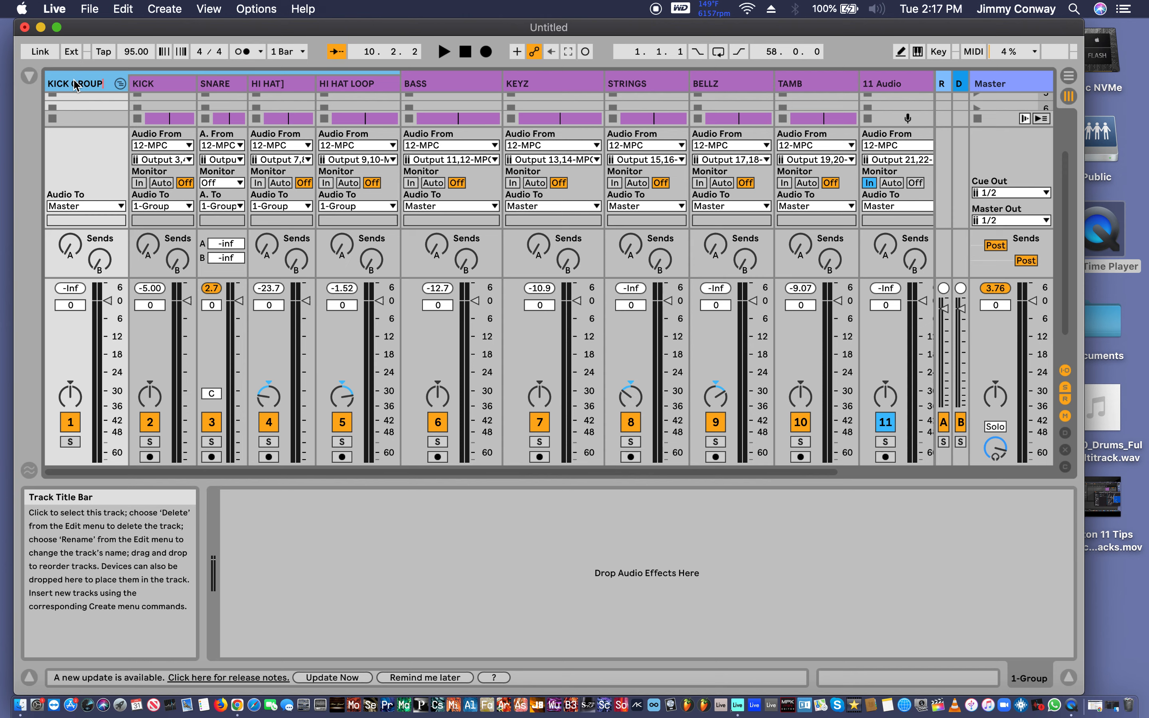
{"action": "key", "text": "Return"}
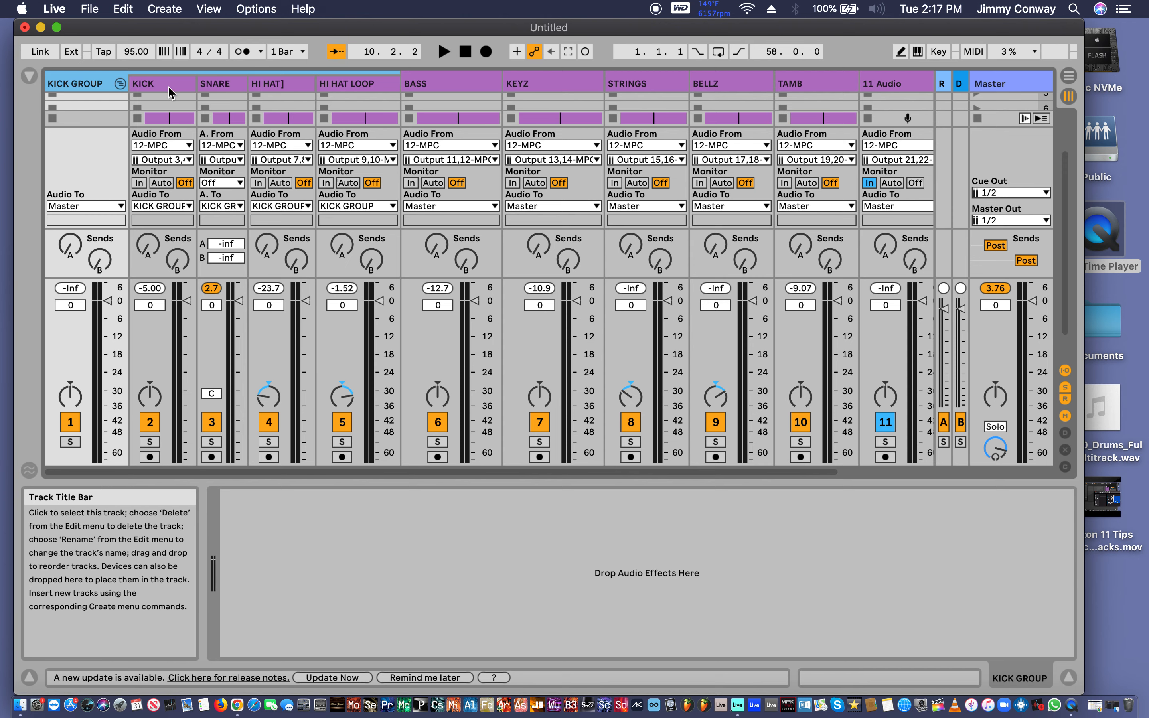
Start playback and fold KICK GROUP to hide its member tracks.
{"action": "key", "text": "space"}
{"action": "left_click", "coordinate": [120, 84]}
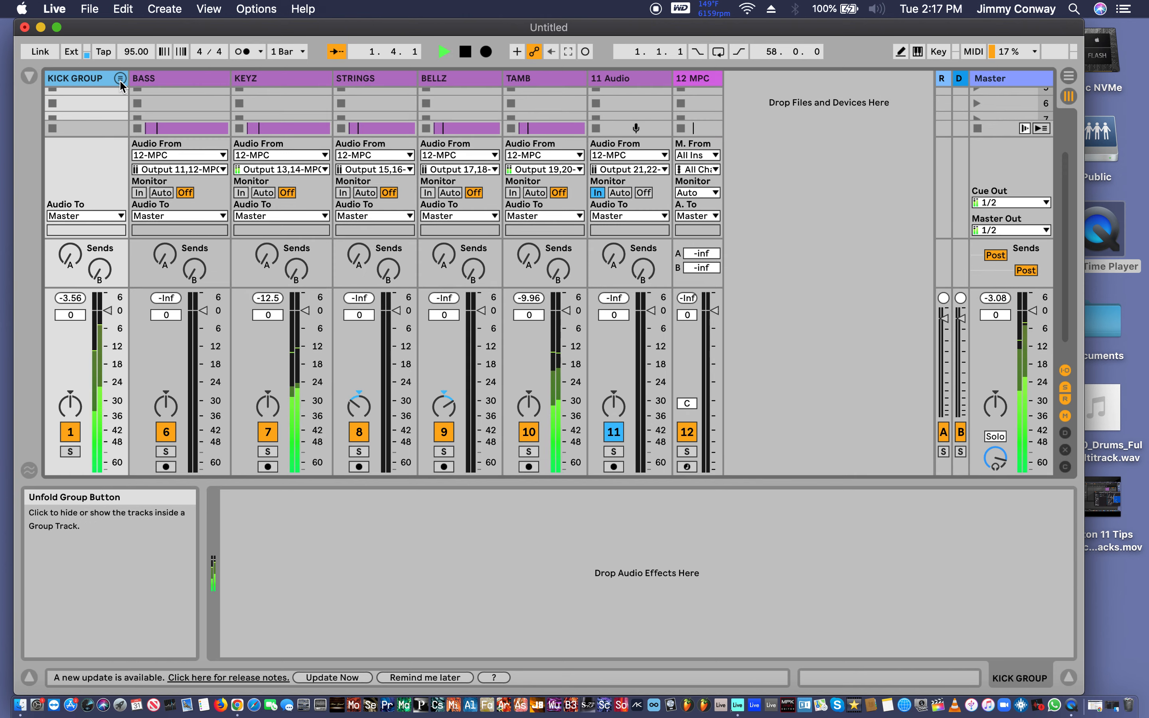
Unfold KICK GROUP to show its member tracks and delete the unused 11 Audio track.
{"action": "left_click", "coordinate": [120, 84]}
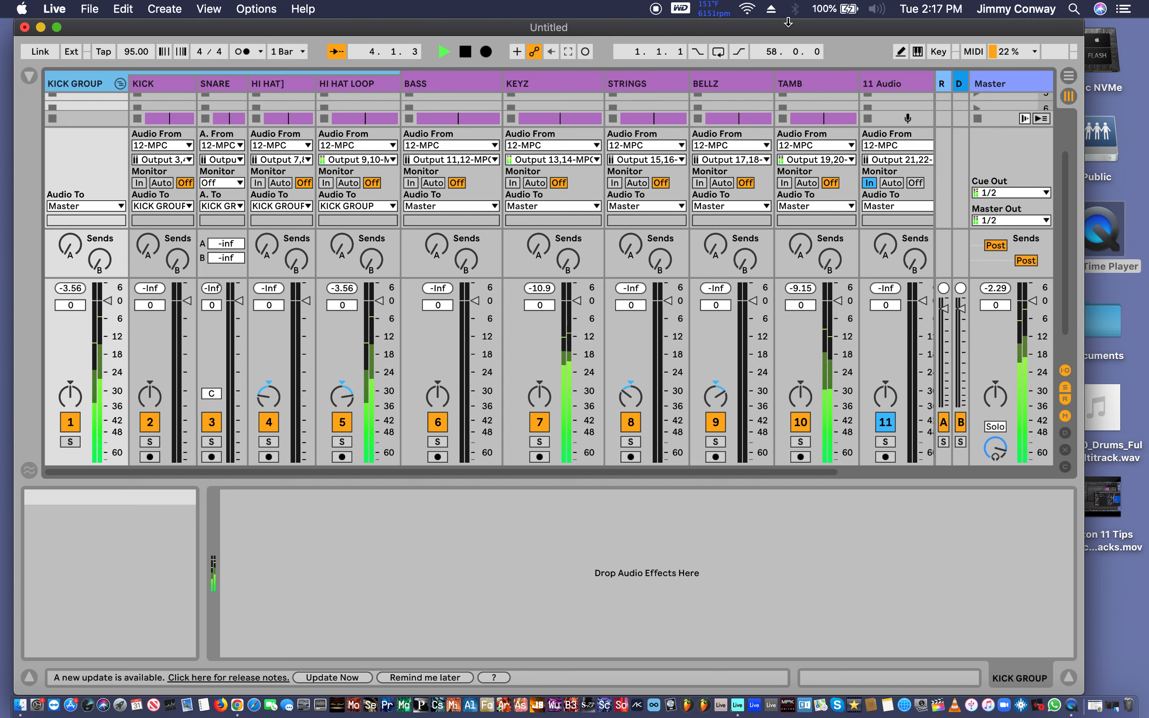
{"action": "left_click", "coordinate": [892, 87]}
{"action": "right_click", "coordinate": [892, 85]}
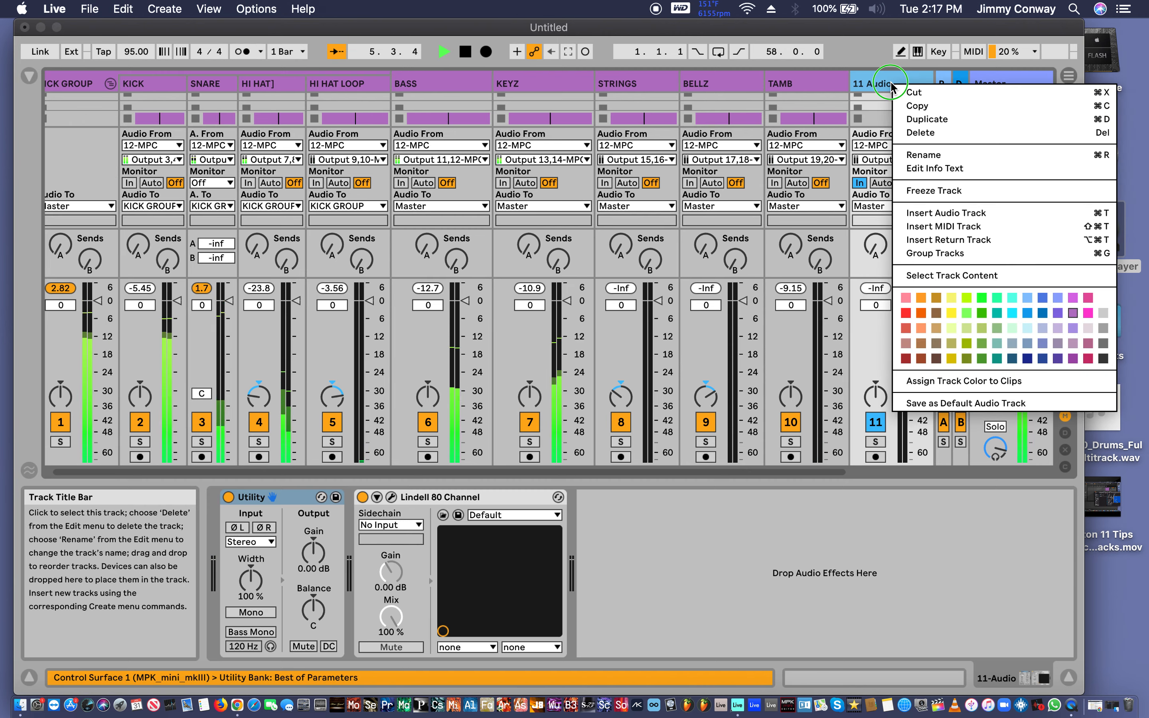
{"action": "left_click", "coordinate": [923, 134]}
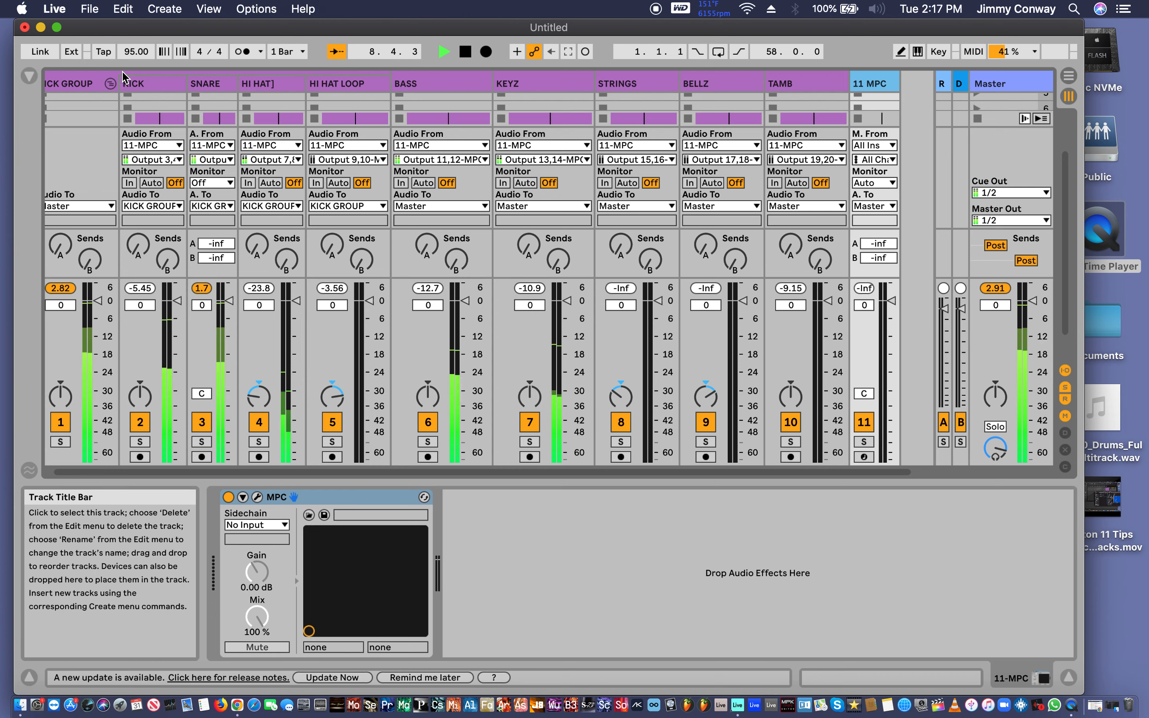
{"action": "scroll", "coordinate": [160, 139], "scroll_direction": "left", "scroll_amount": 1}
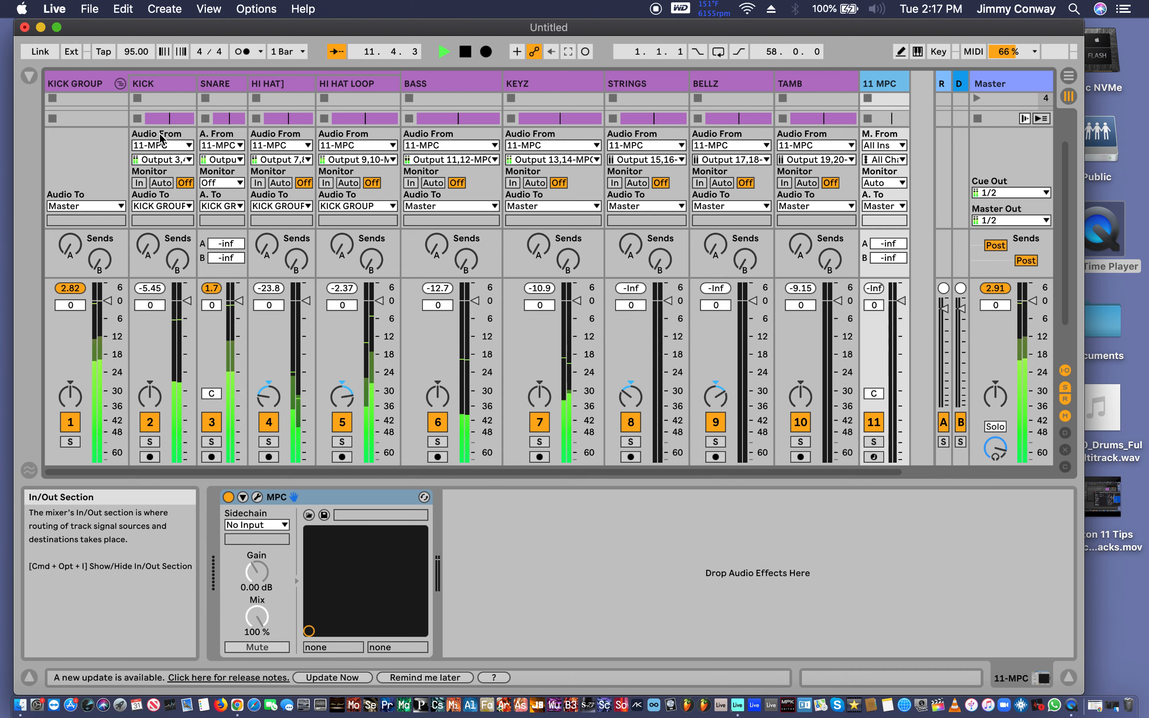
Restart playback and set the track volumes to KICK -2.0, SNARE -5.3, HI HAT] -2.4 and HI HAT LOOP -2.7 dB.
{"action": "key", "text": "space"}
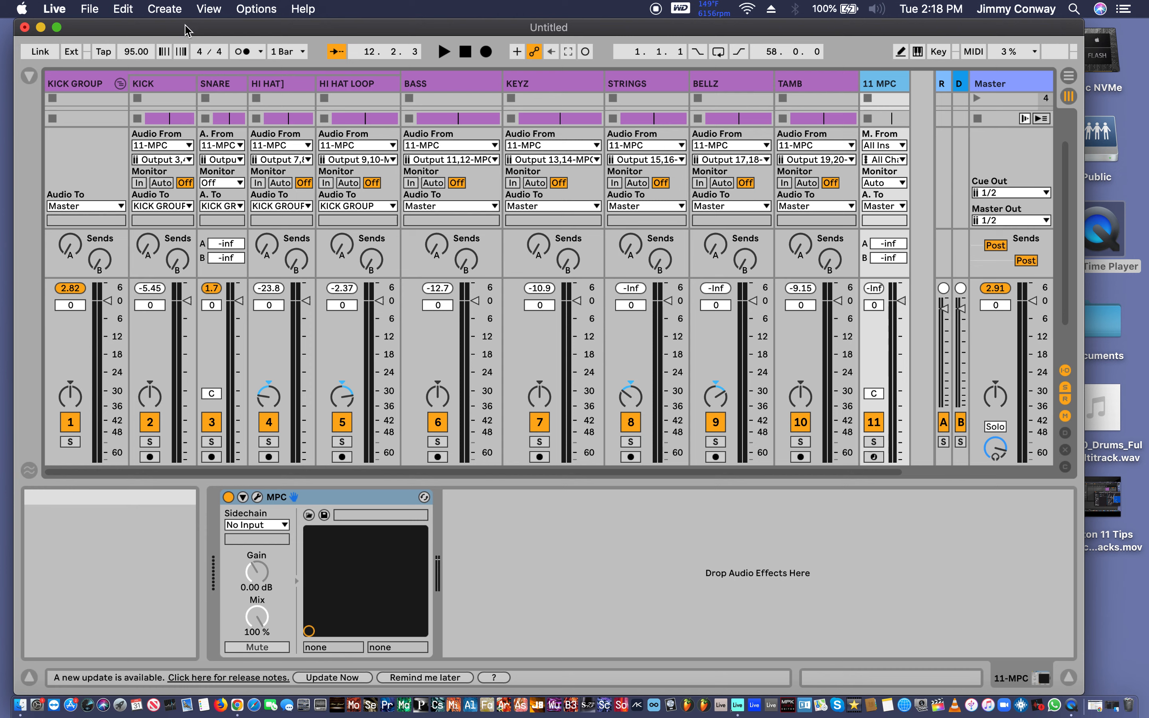
{"action": "key", "text": "space"}
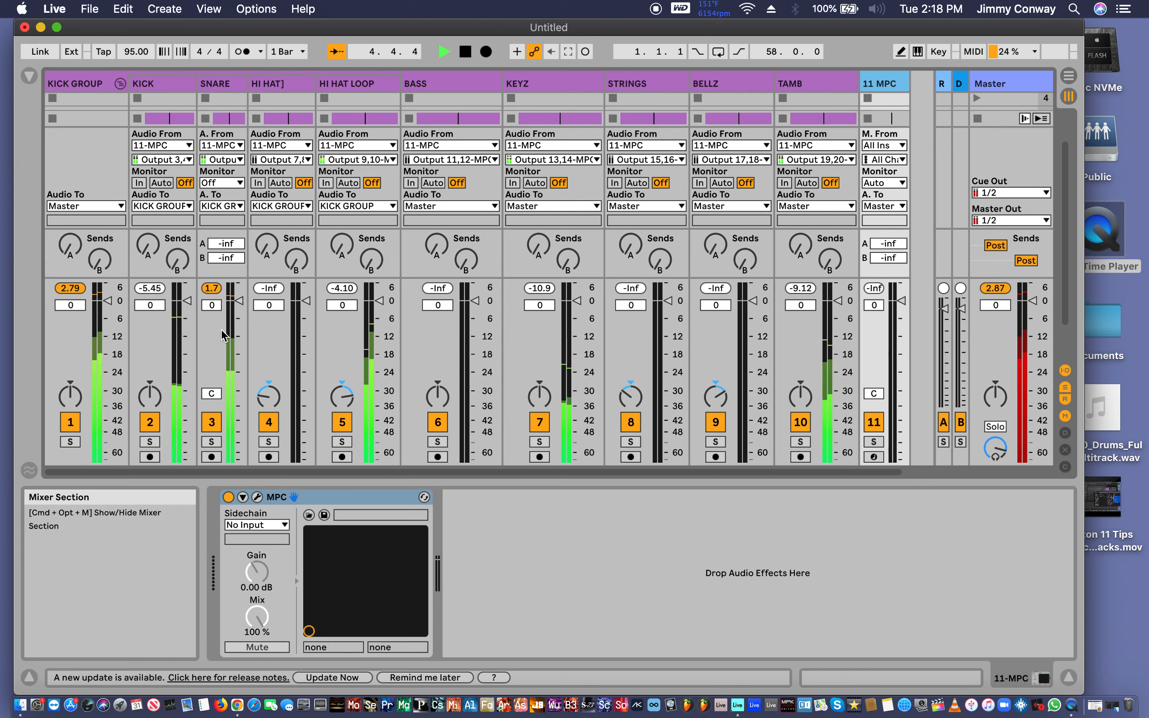
{"action": "left_click_drag", "start_coordinate": [239, 301], "coordinate": [188, 315]}
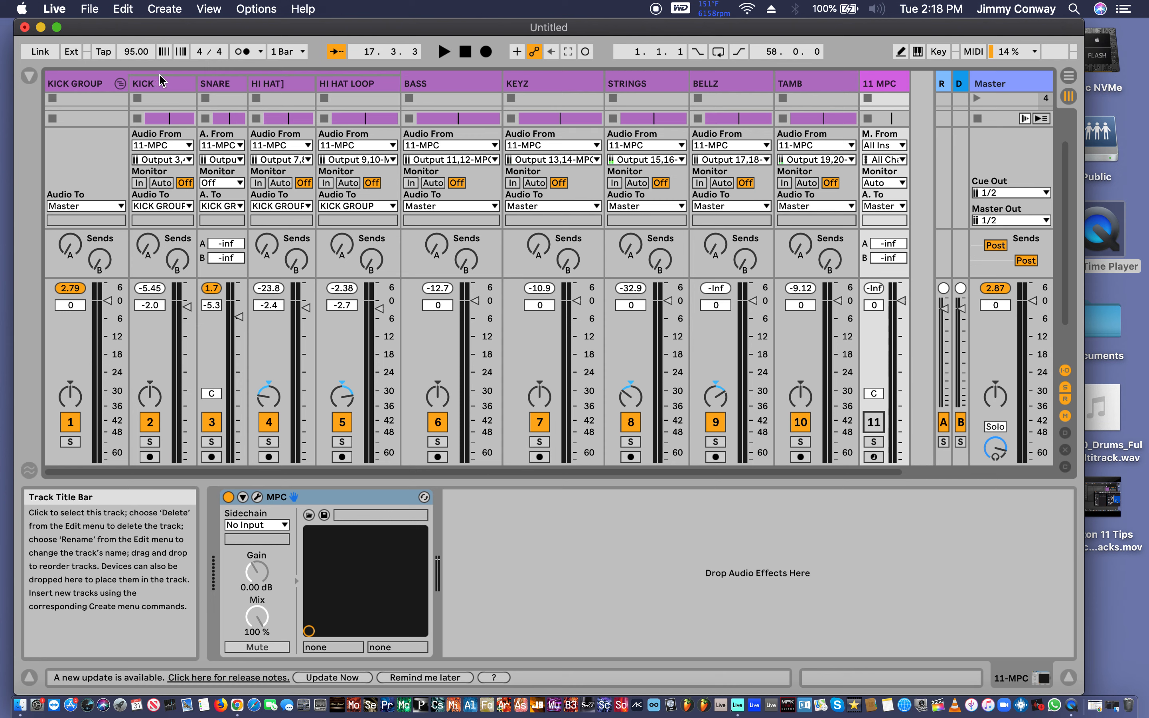
Select KICK GROUP, show the browser's Plugin Alliance plug-ins and widen the browser so their full names fit.
{"action": "left_click", "coordinate": [73, 88]}
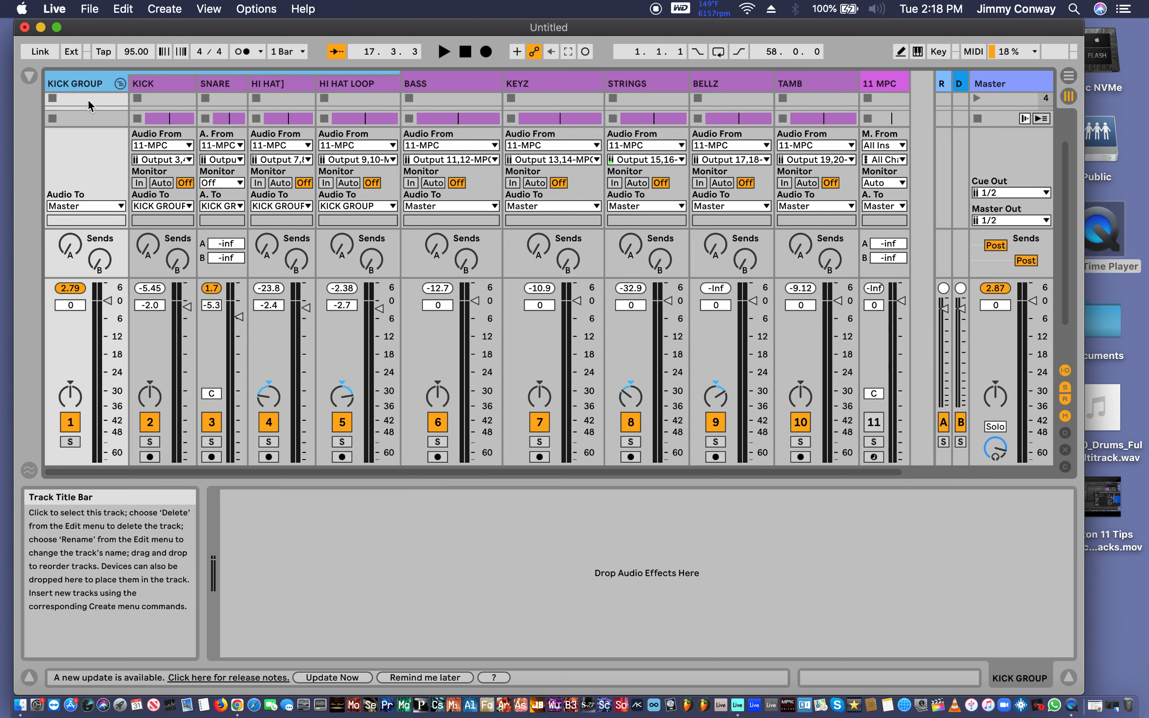
{"action": "left_click", "coordinate": [28, 76]}
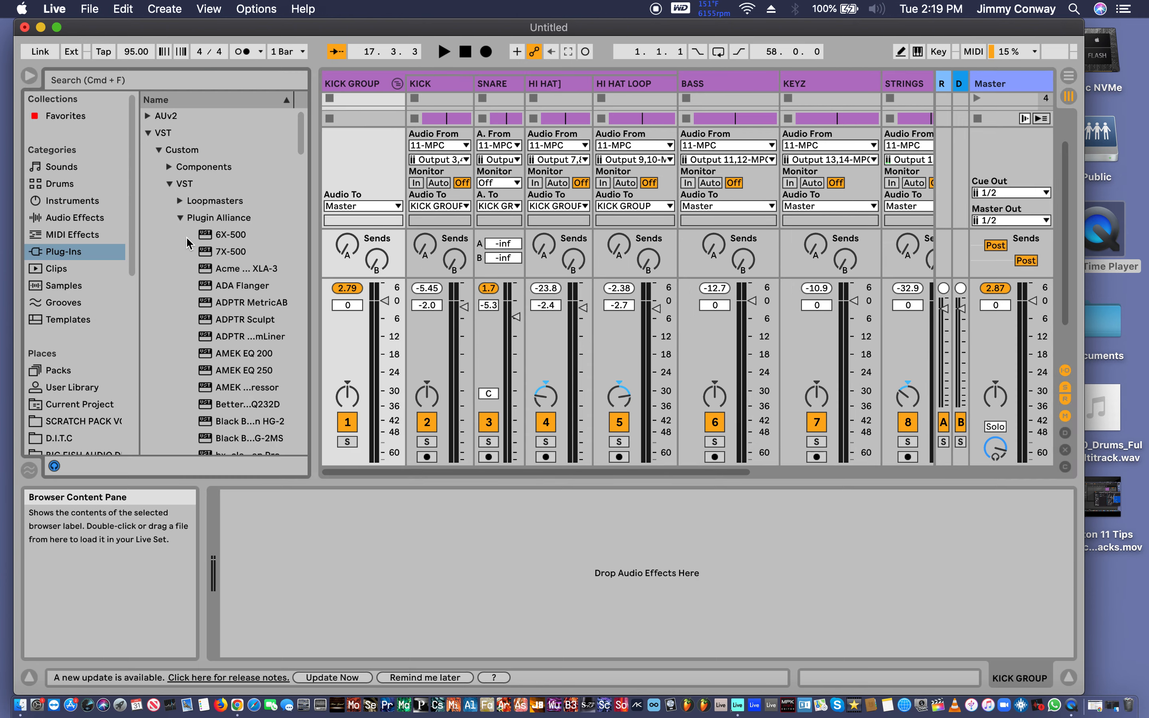
{"action": "scroll", "coordinate": [185, 236], "scroll_direction": "down", "scroll_amount": 15}
{"action": "scroll", "coordinate": [186, 243], "scroll_direction": "up", "scroll_amount": 10}
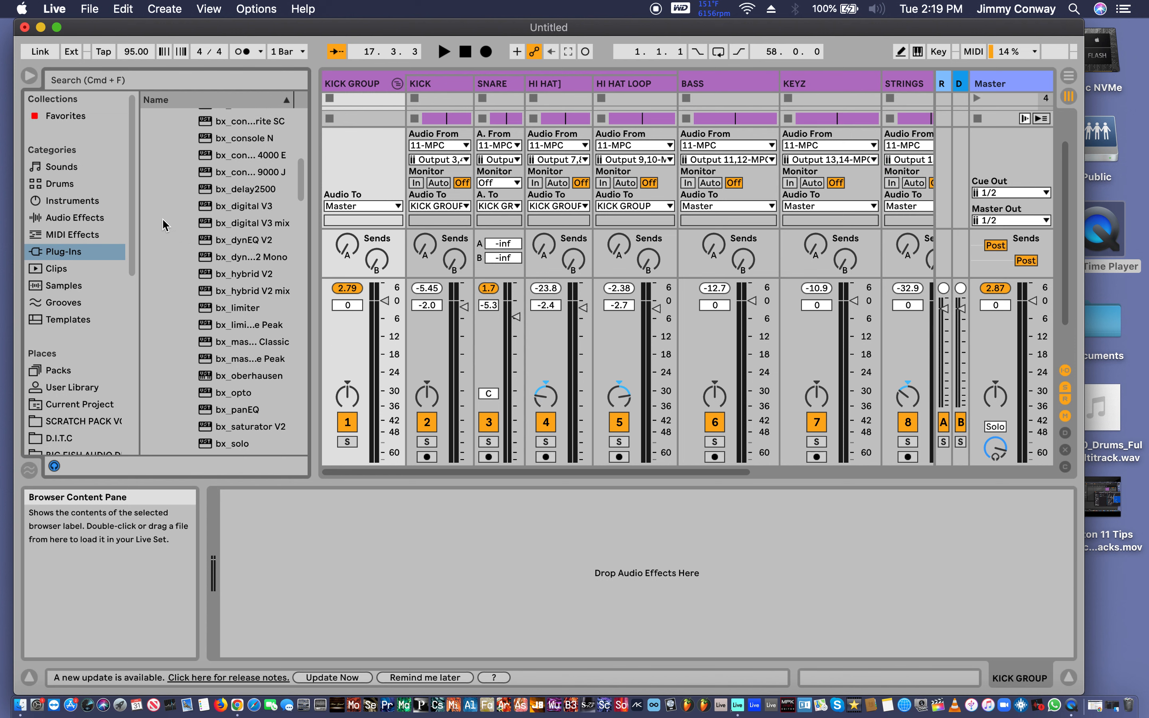
{"action": "scroll", "coordinate": [189, 236], "scroll_direction": "up", "scroll_amount": 15}
{"action": "scroll", "coordinate": [189, 236], "scroll_direction": "down", "scroll_amount": 6}
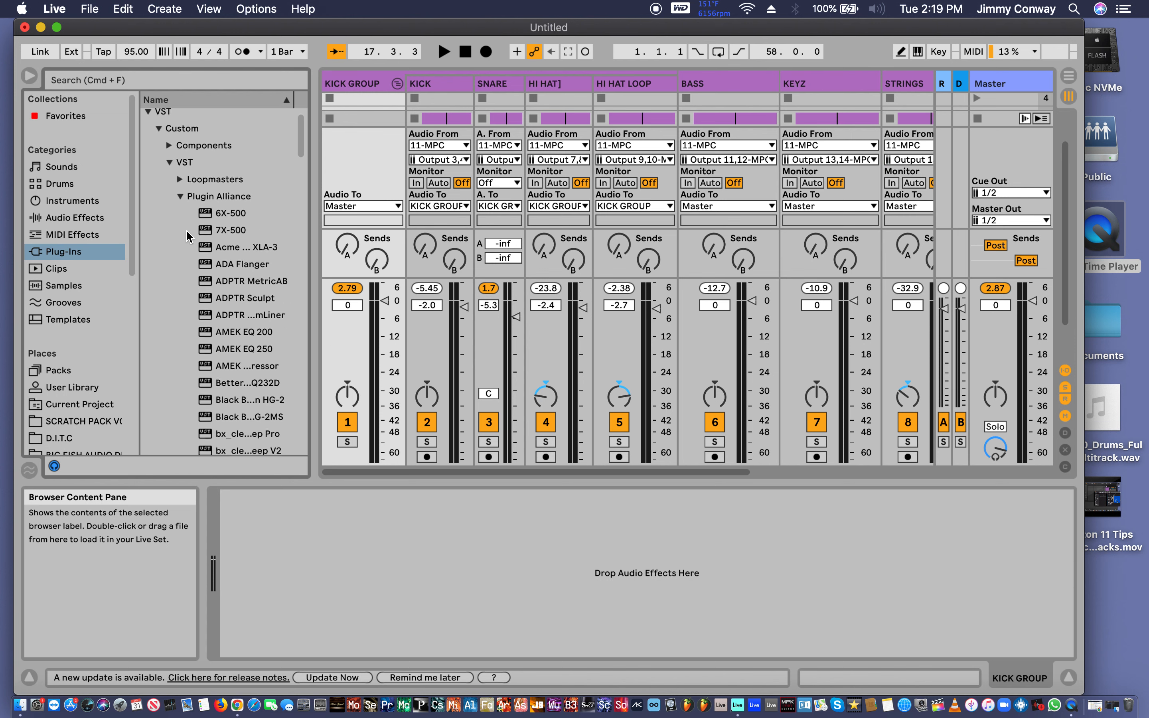
{"action": "scroll", "coordinate": [188, 236], "scroll_direction": "down", "scroll_amount": 3}
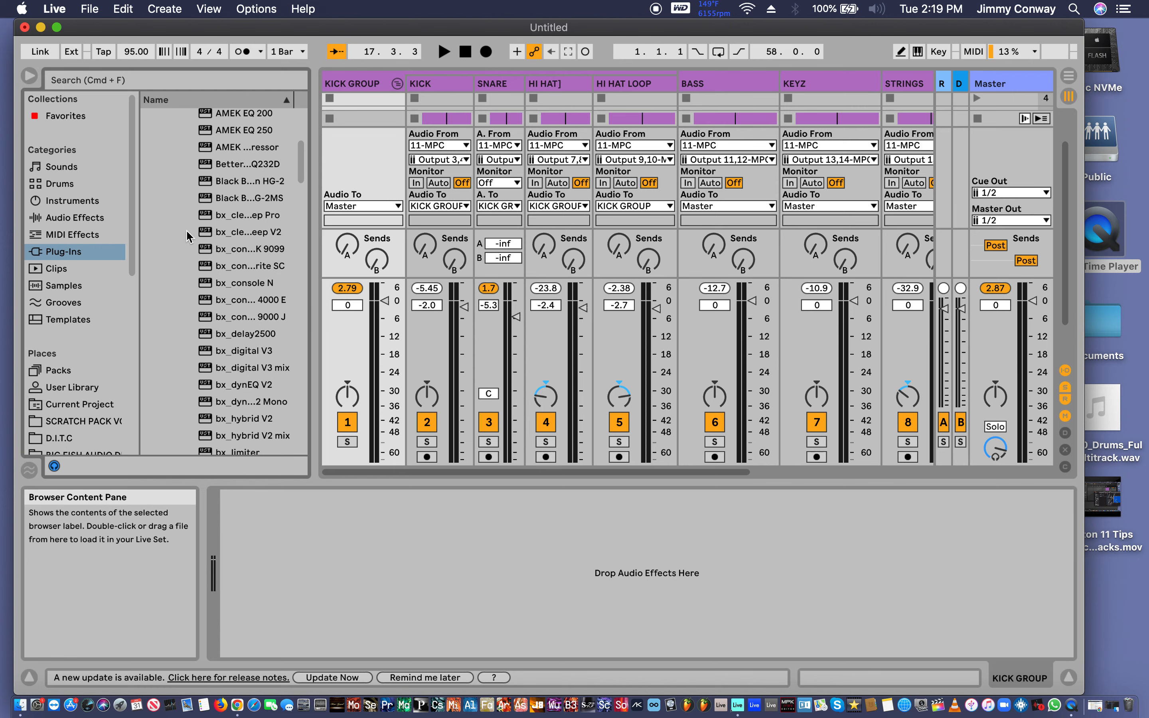
{"action": "scroll", "coordinate": [189, 236], "scroll_direction": "down", "scroll_amount": 7}
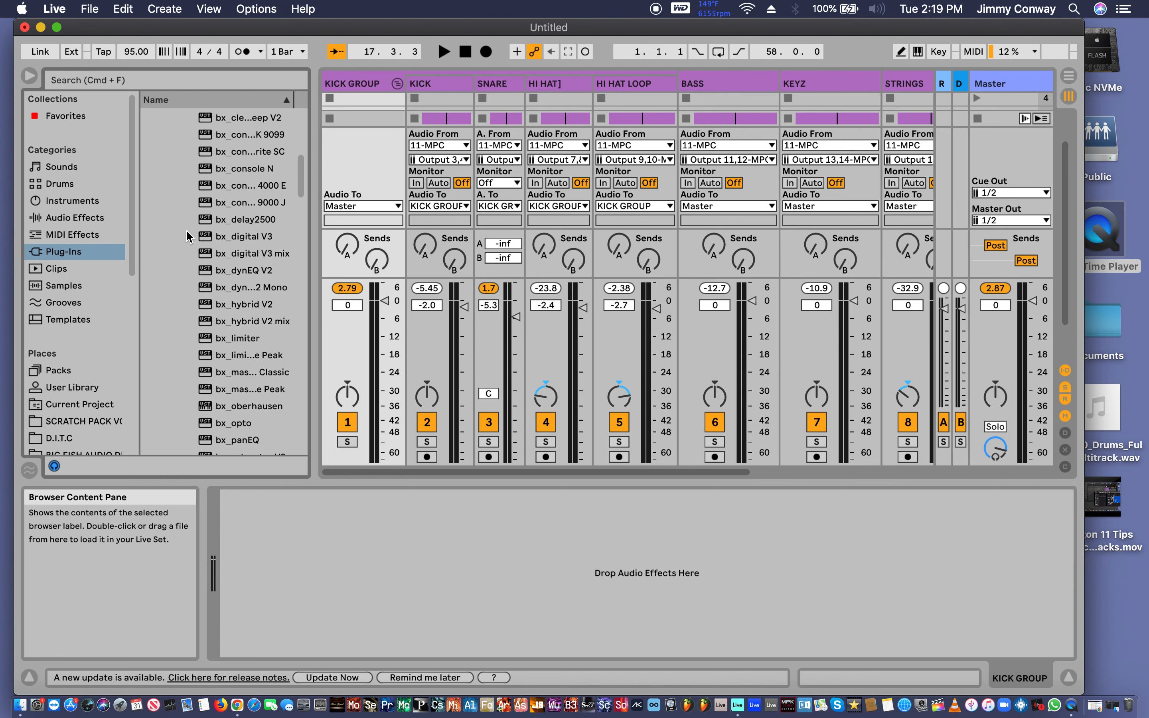
{"action": "scroll", "coordinate": [188, 236], "scroll_direction": "down", "scroll_amount": 1}
{"action": "left_click_drag", "start_coordinate": [314, 223], "coordinate": [413, 251]}
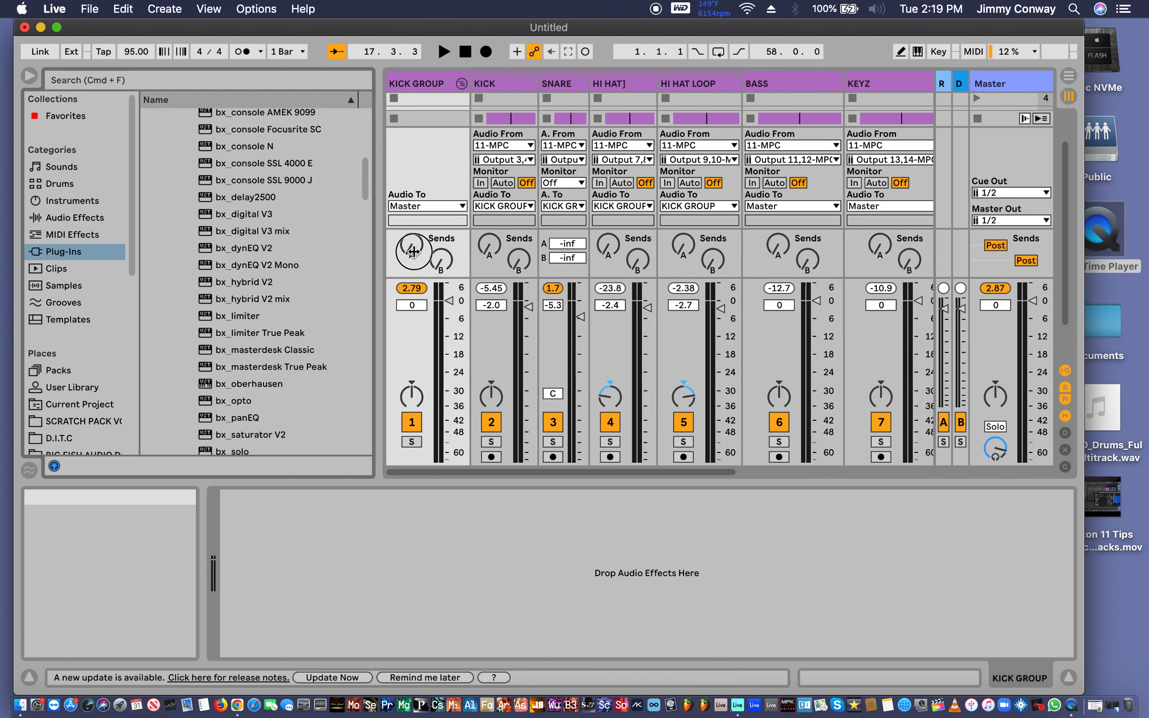
Find the Shadow Hills Class A Mastering Comp plug-in and load it onto KICK GROUP.
{"action": "scroll", "coordinate": [269, 263], "scroll_direction": "down", "scroll_amount": 6}
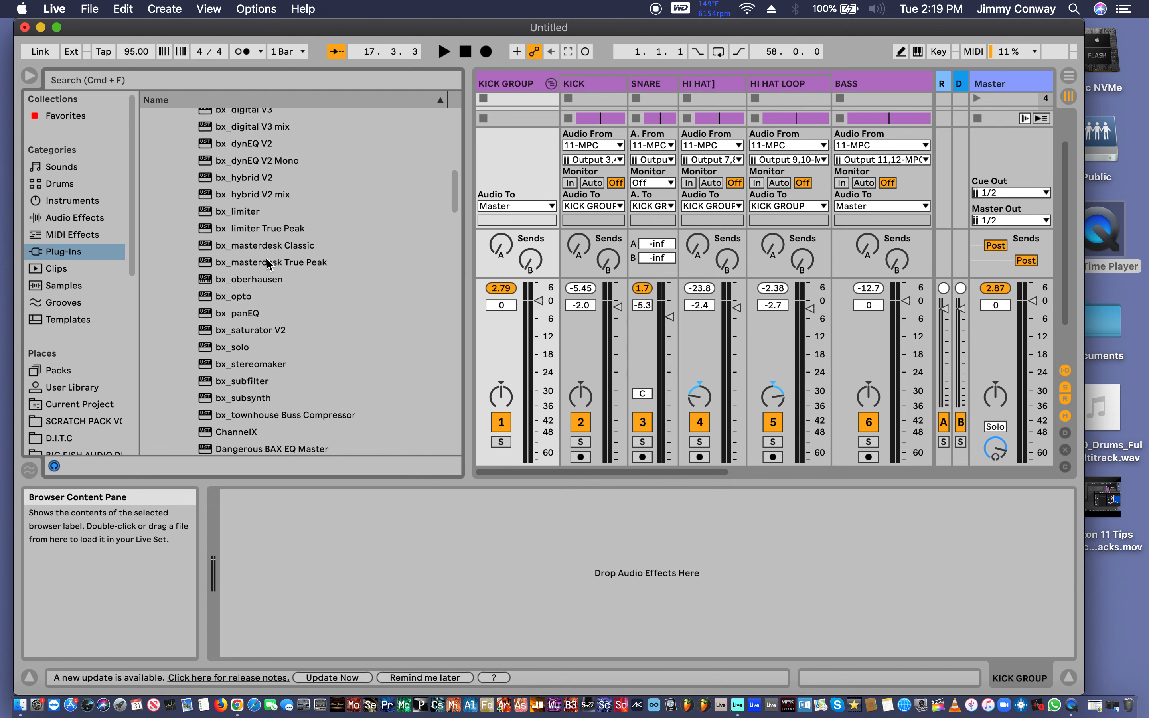
{"action": "scroll", "coordinate": [269, 263], "scroll_direction": "down", "scroll_amount": 7}
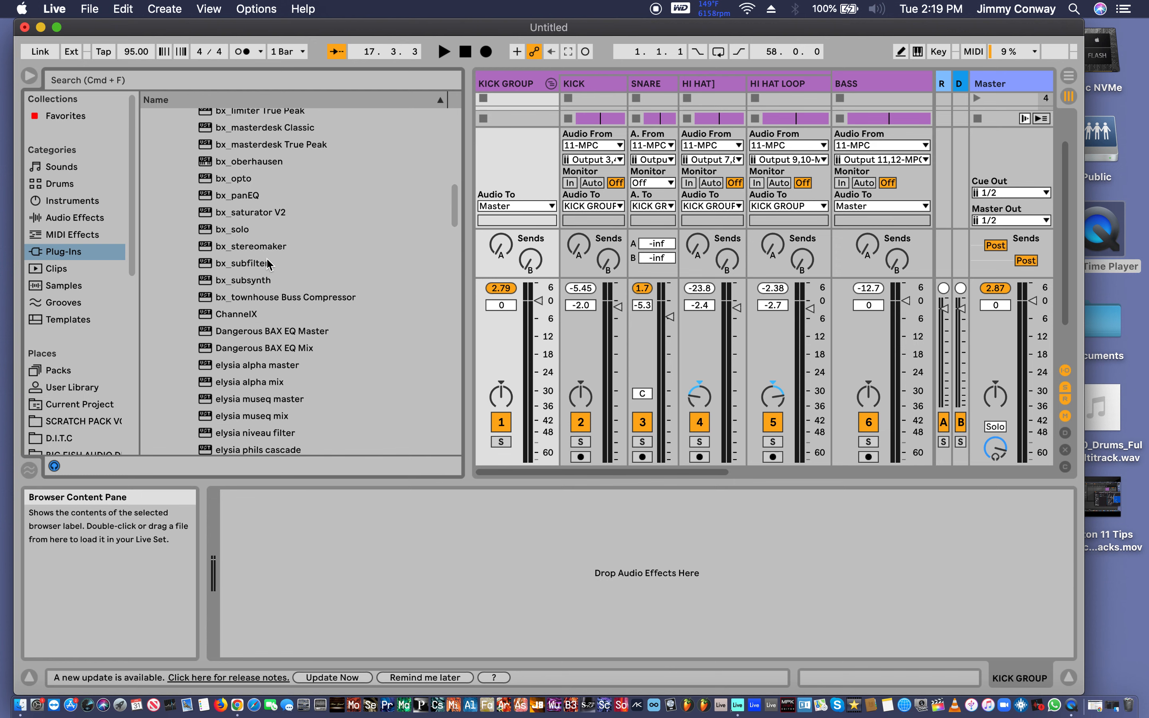
{"action": "scroll", "coordinate": [269, 263], "scroll_direction": "down", "scroll_amount": 4}
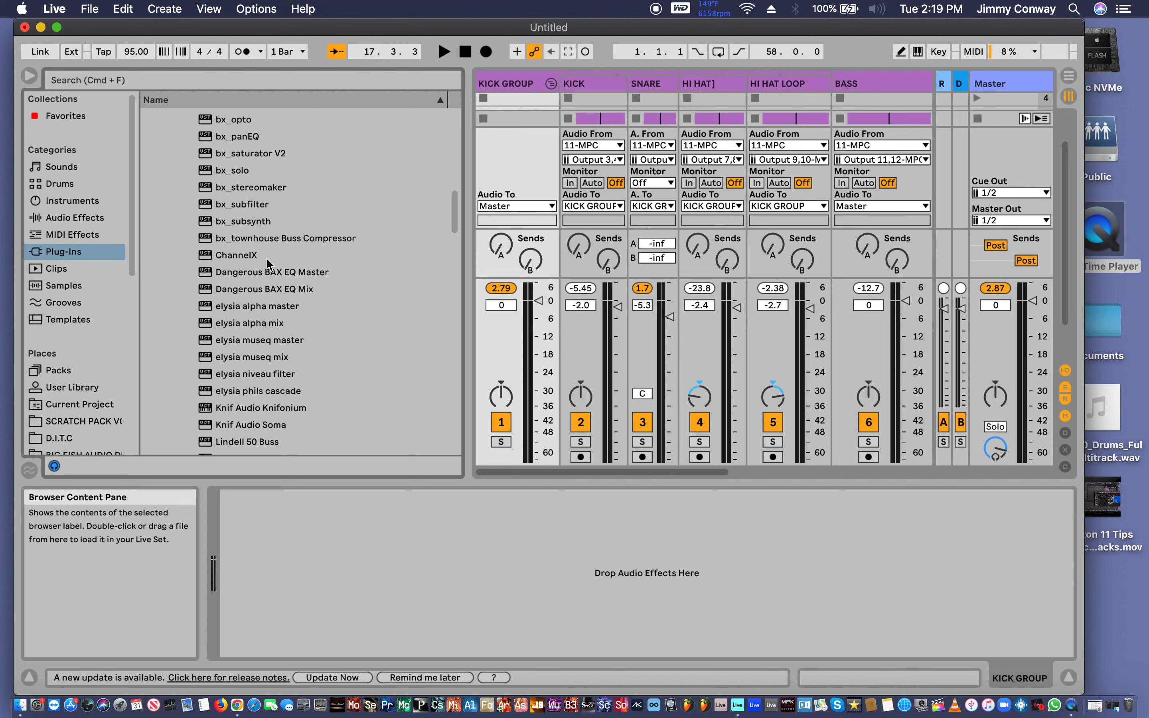
{"action": "scroll", "coordinate": [268, 262], "scroll_direction": "down", "scroll_amount": 2}
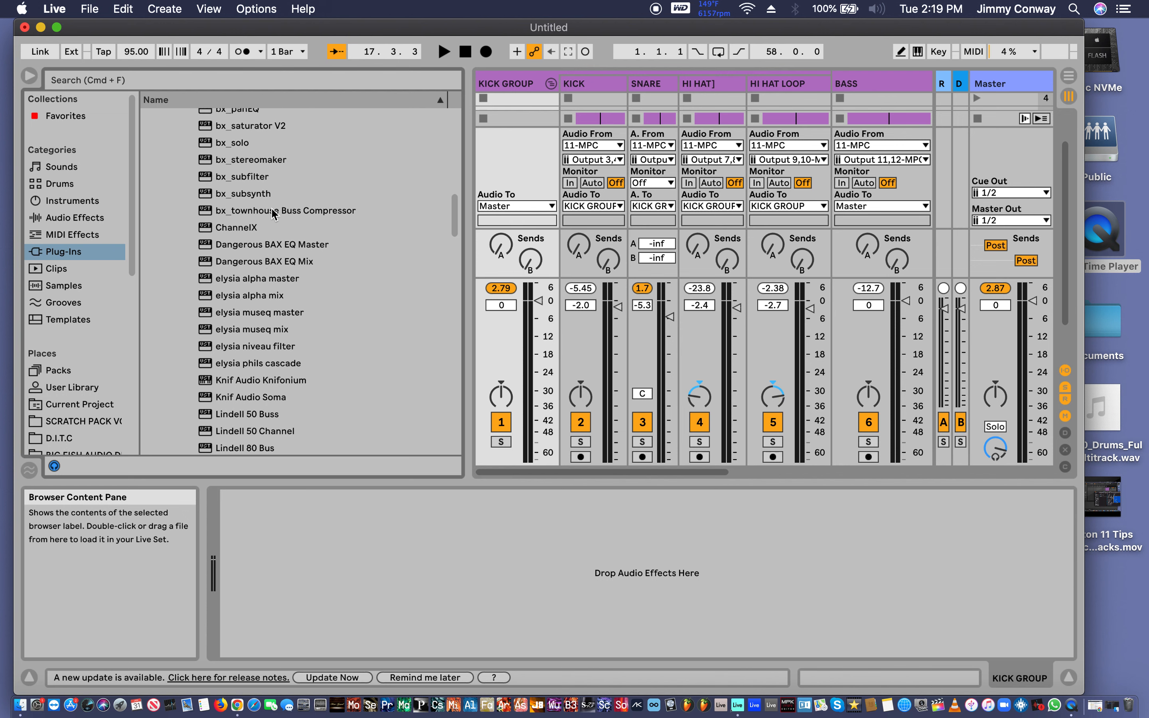
{"action": "scroll", "coordinate": [273, 307], "scroll_direction": "down", "scroll_amount": 8}
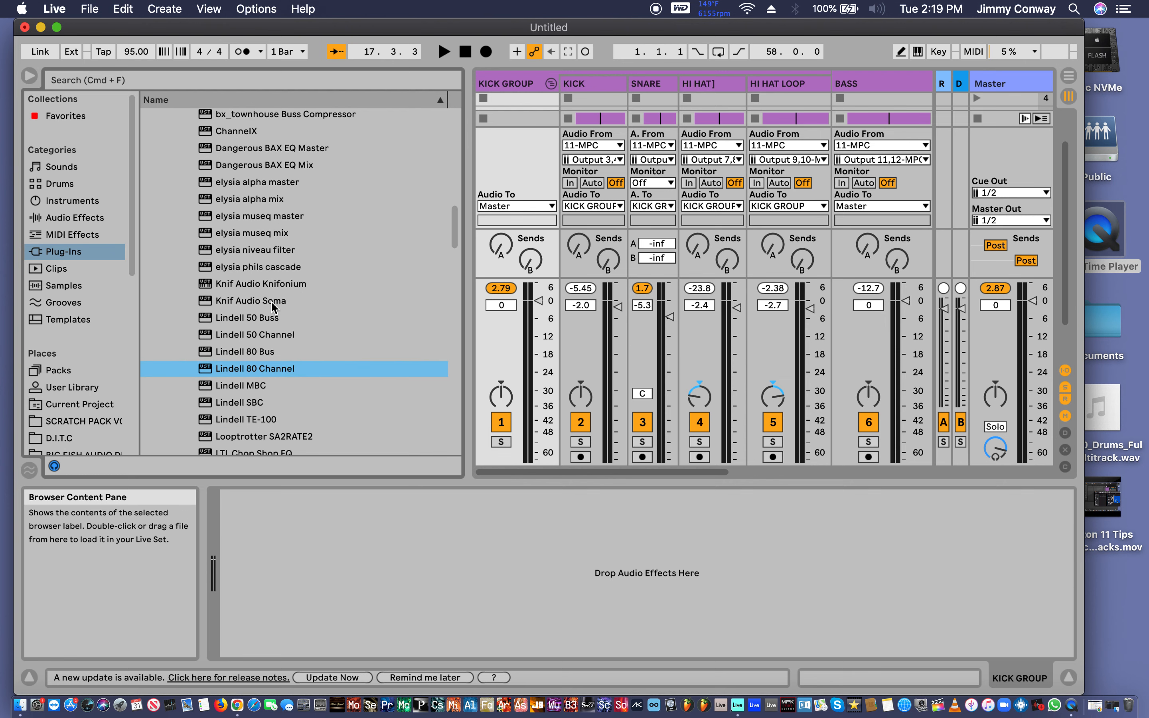
{"action": "scroll", "coordinate": [274, 307], "scroll_direction": "down", "scroll_amount": 11}
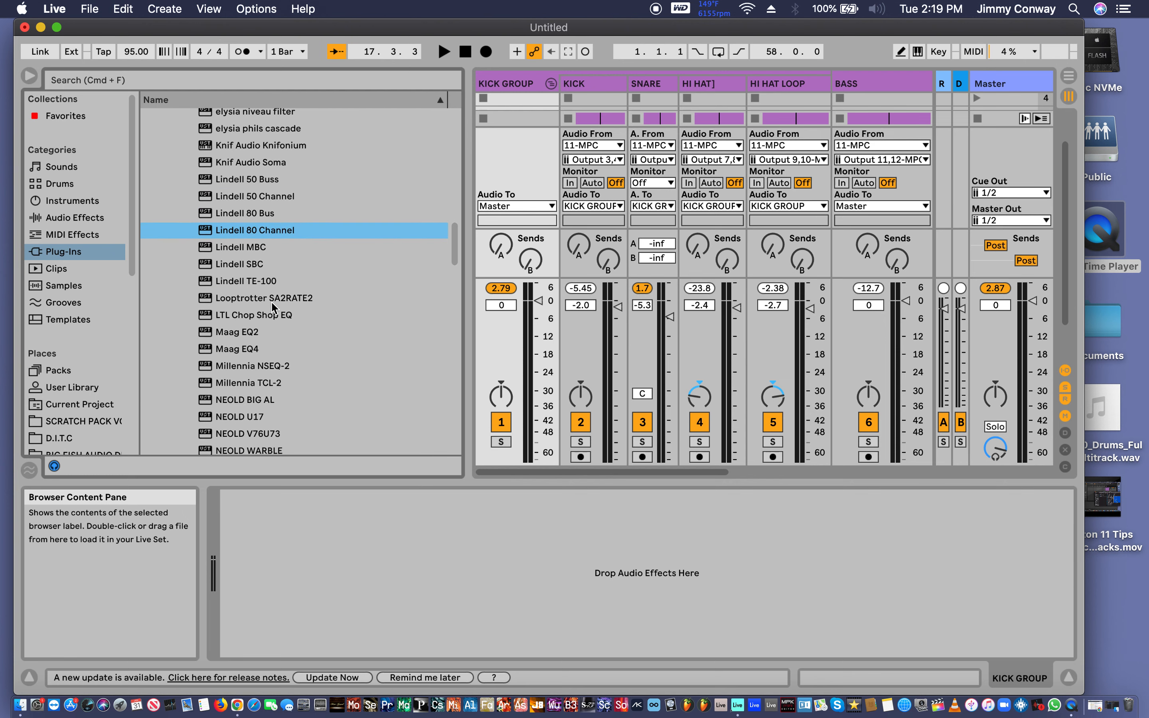
{"action": "scroll", "coordinate": [273, 304], "scroll_direction": "down", "scroll_amount": 10}
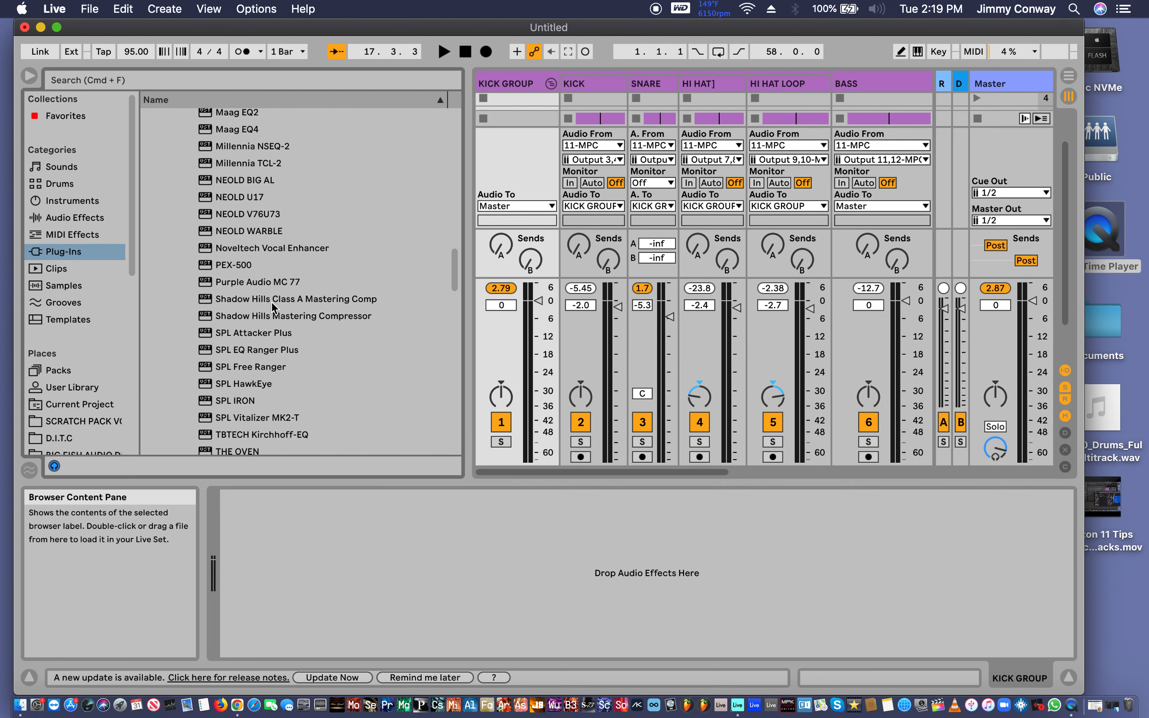
{"action": "left_click", "coordinate": [273, 287]}
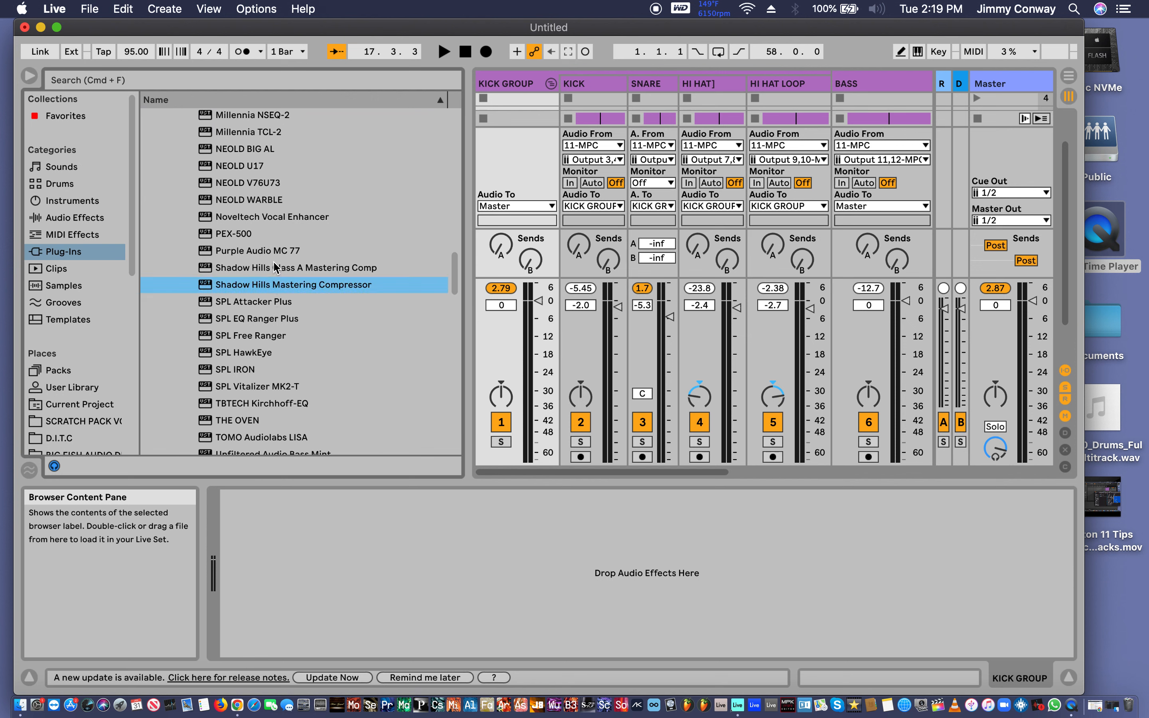
{"action": "left_click", "coordinate": [274, 267]}
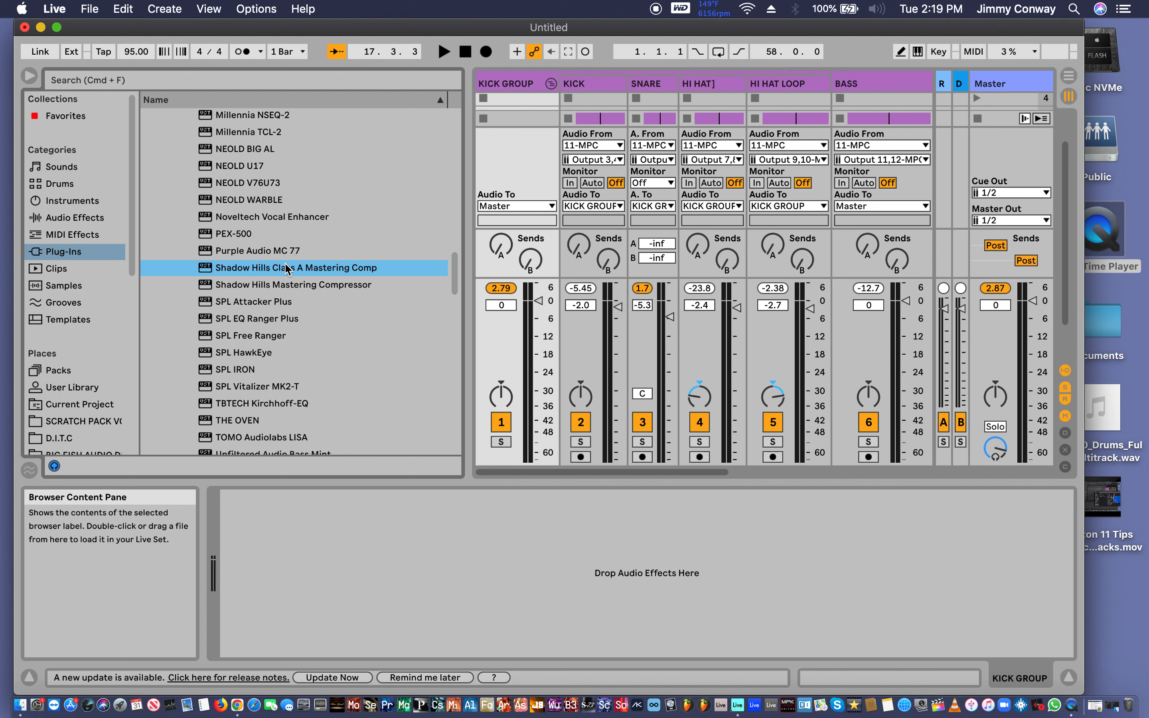
{"action": "left_click", "coordinate": [285, 269]}
{"action": "left_click_drag", "start_coordinate": [285, 269], "coordinate": [386, 548]}
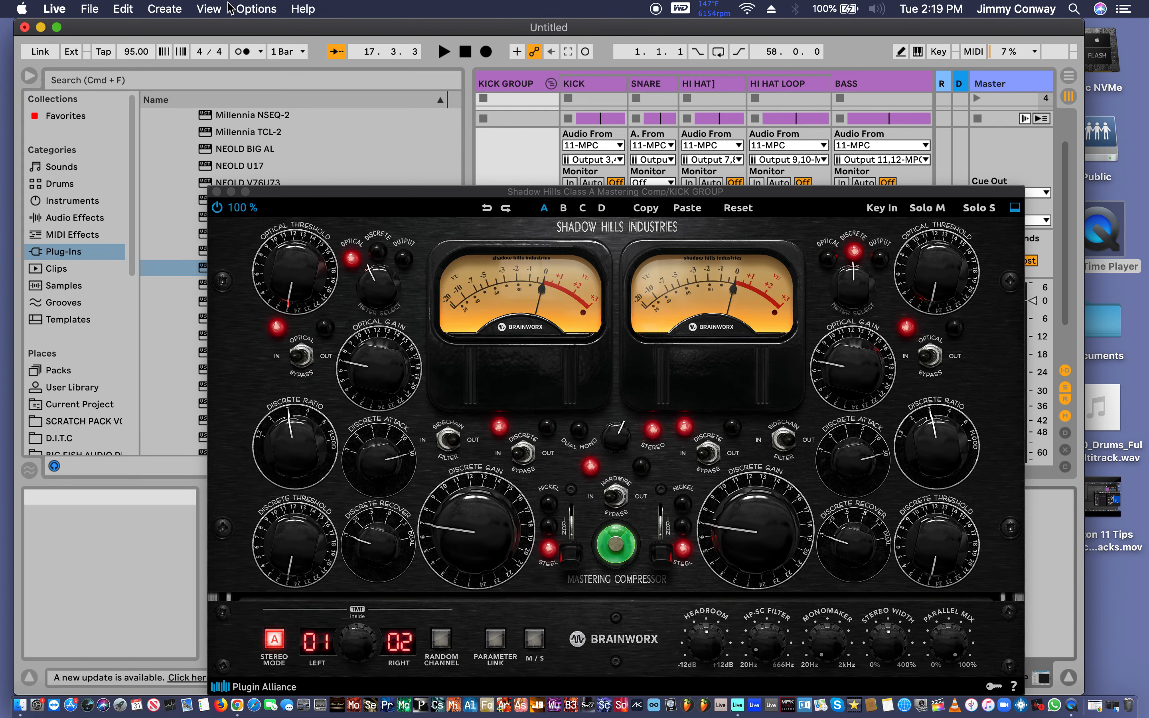
Play the song, set the compressor's second meter selector to OPTICAL and turn on Parameter Link.
{"action": "key", "text": "space"}
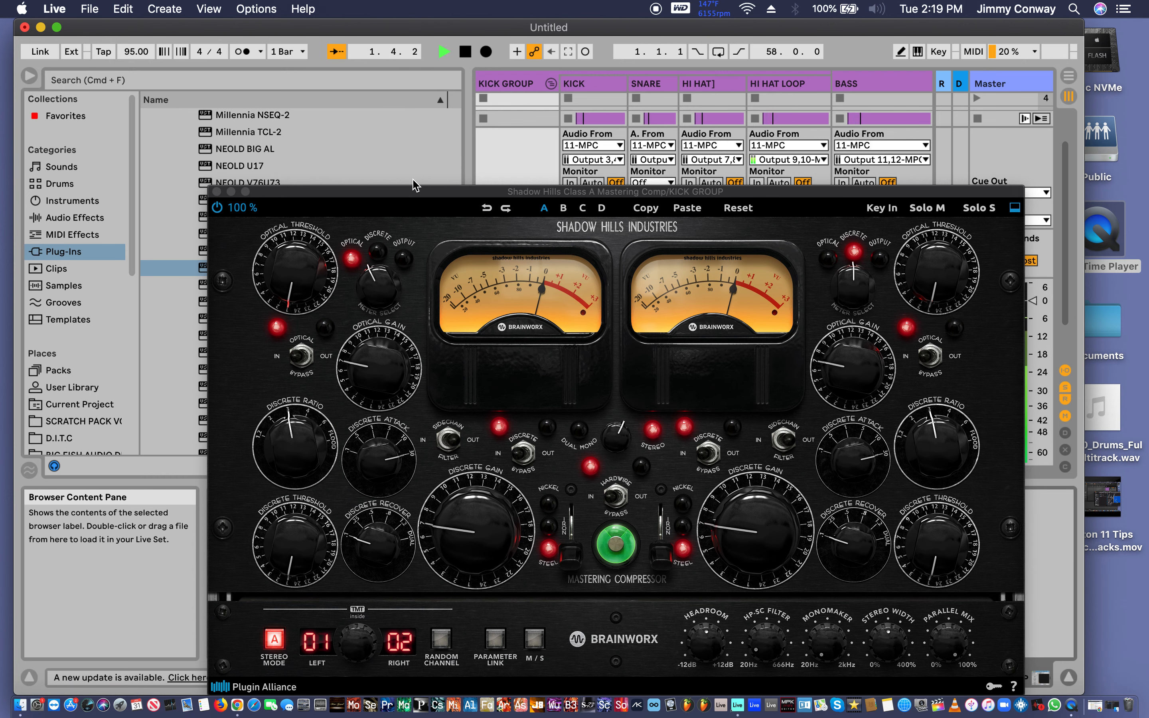
{"action": "left_click_drag", "start_coordinate": [412, 196], "coordinate": [513, 83]}
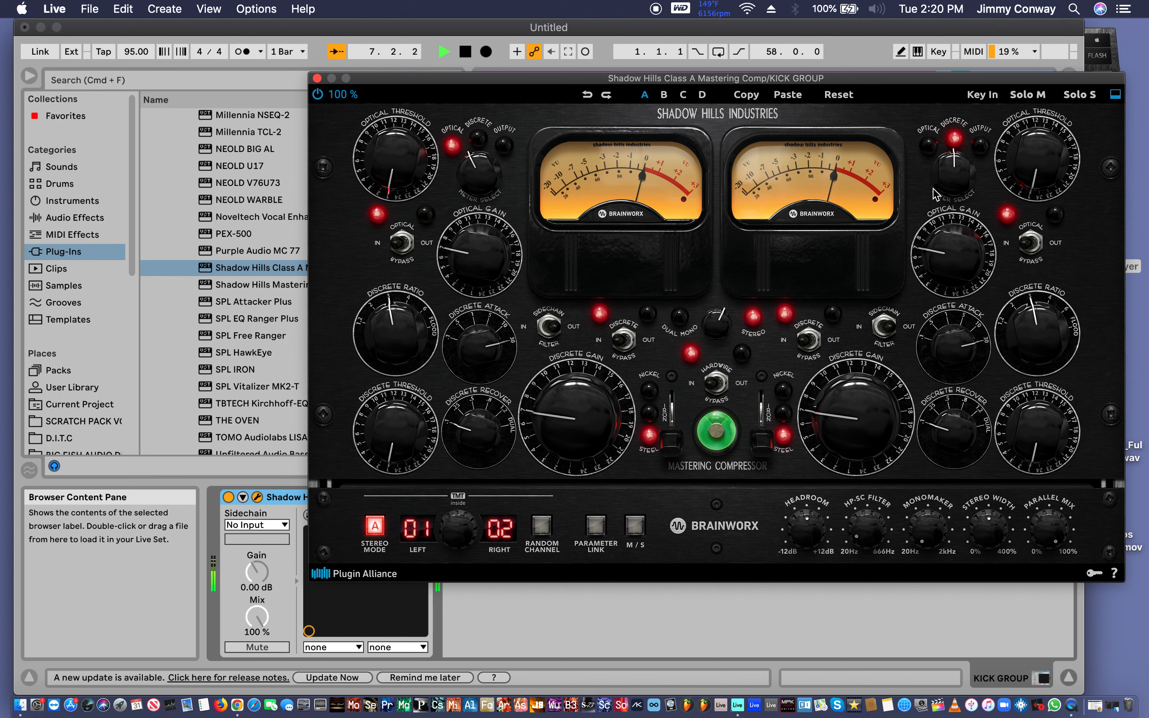
{"action": "left_click_drag", "start_coordinate": [942, 179], "coordinate": [943, 284]}
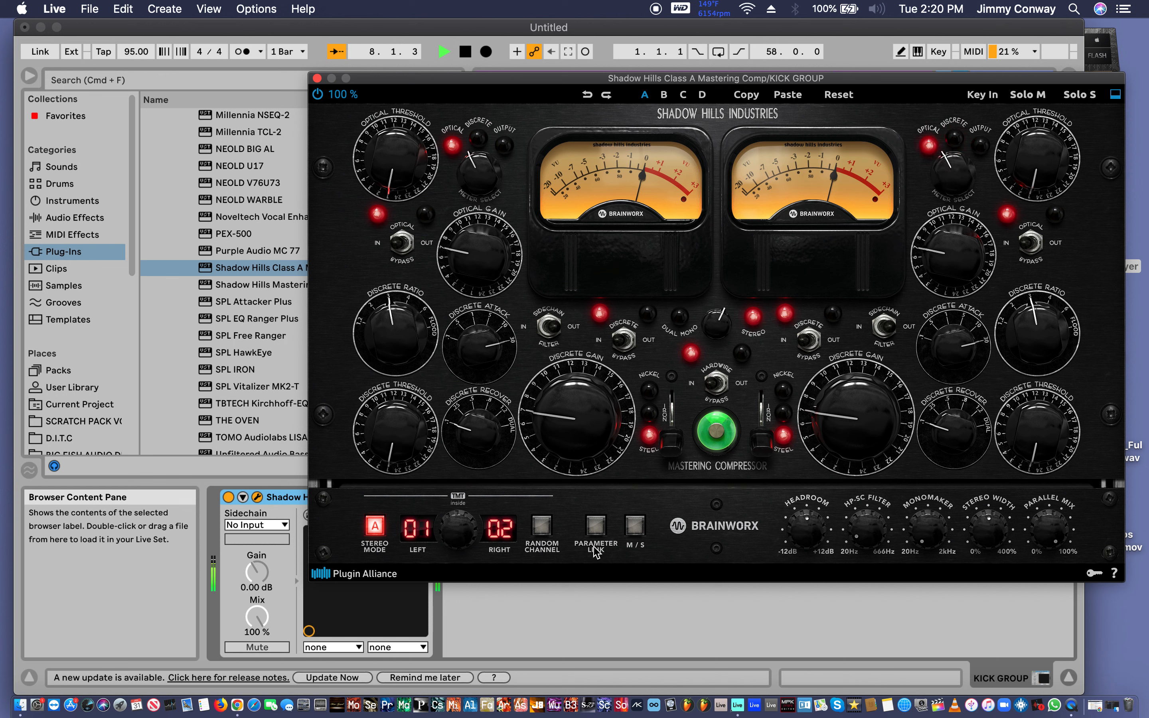
{"action": "left_click", "coordinate": [596, 530]}
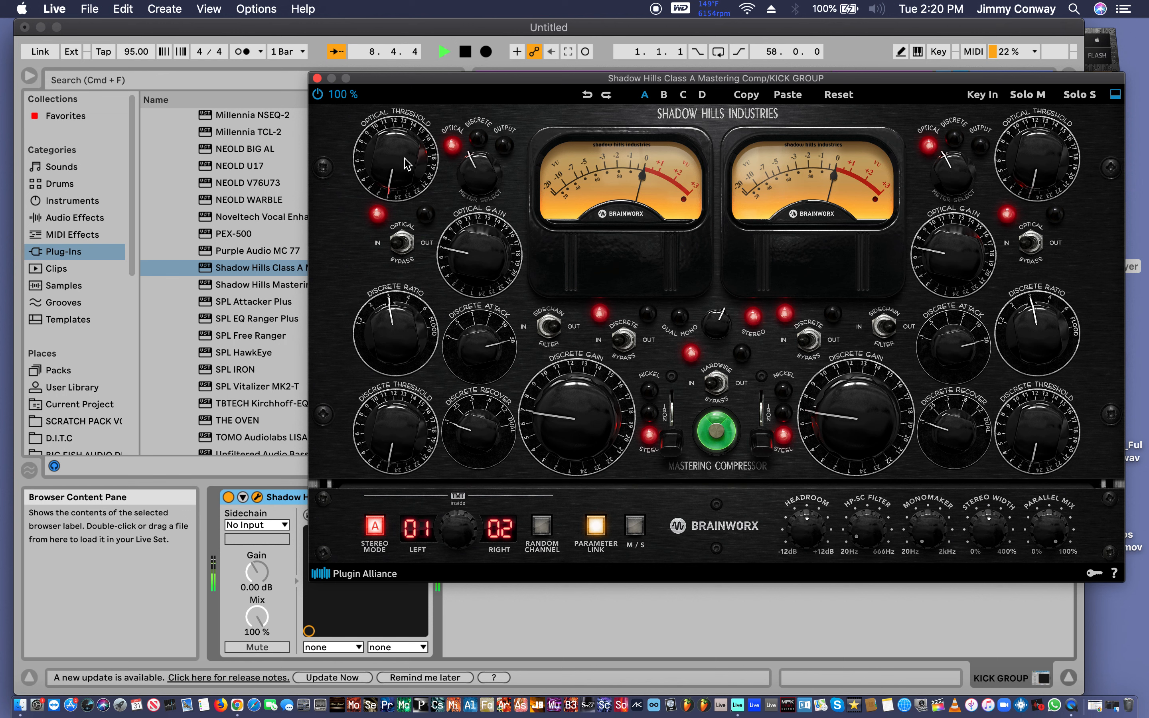
Raise the linked Optical Threshold and Optical Gain knobs to about the 11 o'clock position during playback.
{"action": "left_click_drag", "start_coordinate": [406, 164], "coordinate": [333, 5]}
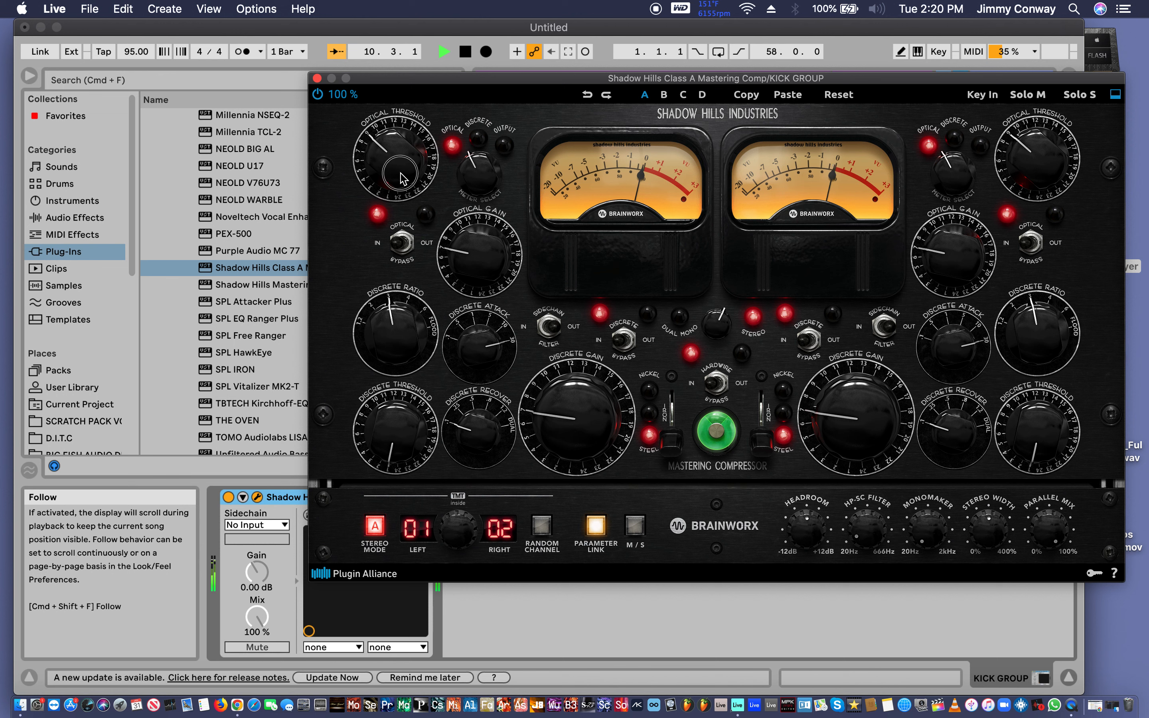
{"action": "left_click_drag", "start_coordinate": [400, 178], "coordinate": [353, 107]}
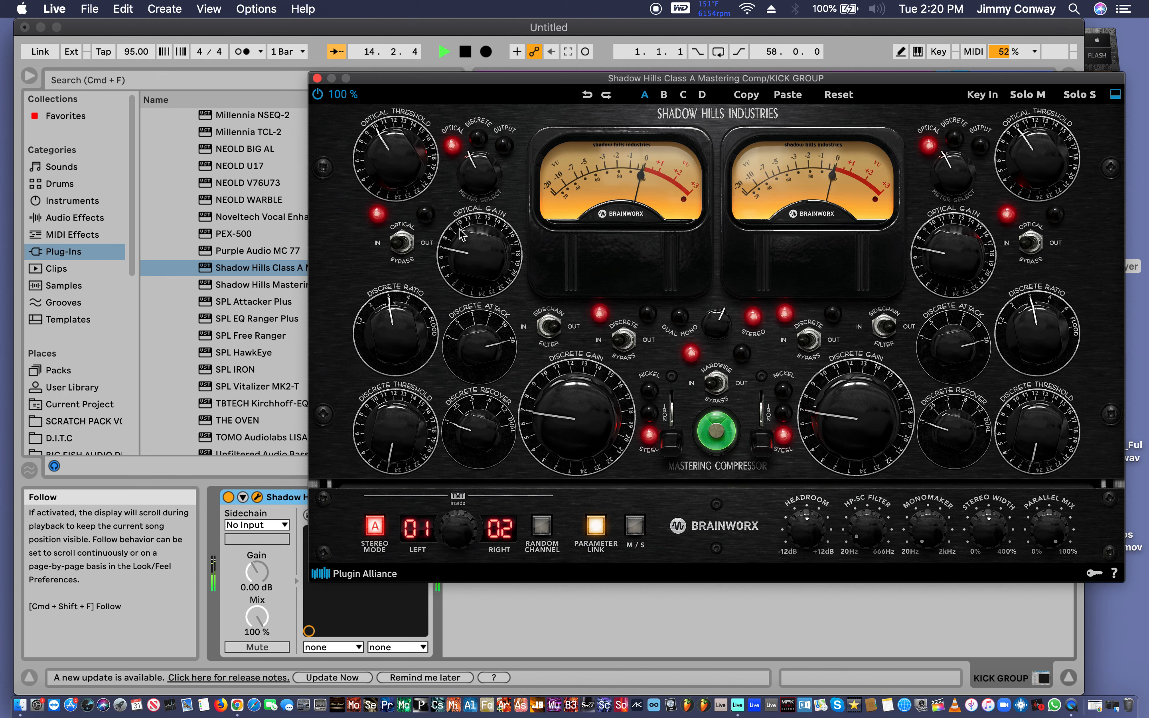
{"action": "left_click", "coordinate": [467, 262]}
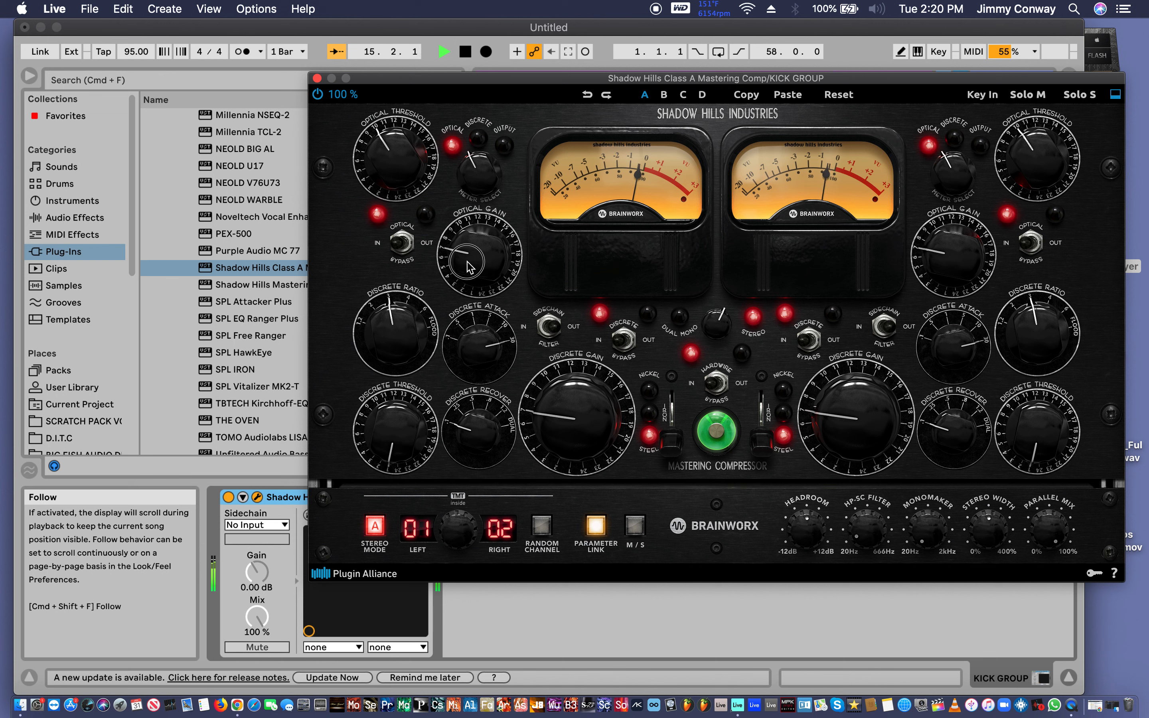
{"action": "left_click_drag", "start_coordinate": [468, 262], "coordinate": [466, 200]}
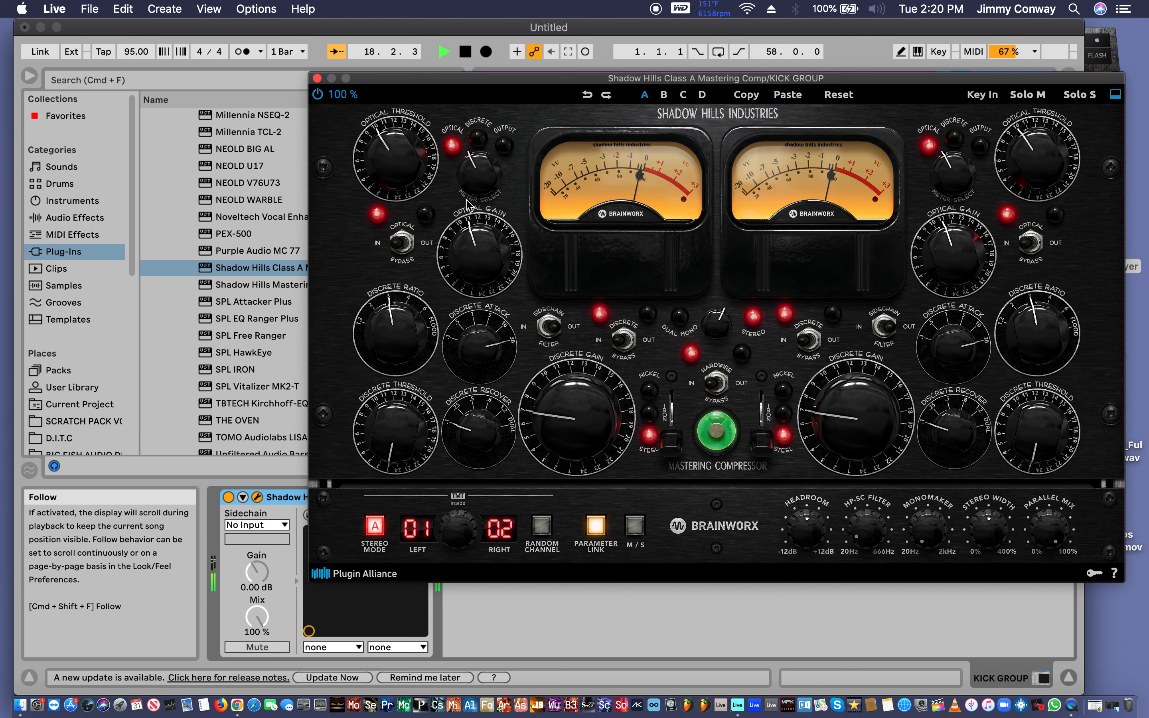
Restart playback and lower the linked Discrete Ratio to about the 10:30 knob position.
{"action": "left_click_drag", "start_coordinate": [375, 78], "coordinate": [285, 87]}
{"action": "key", "text": "space"}
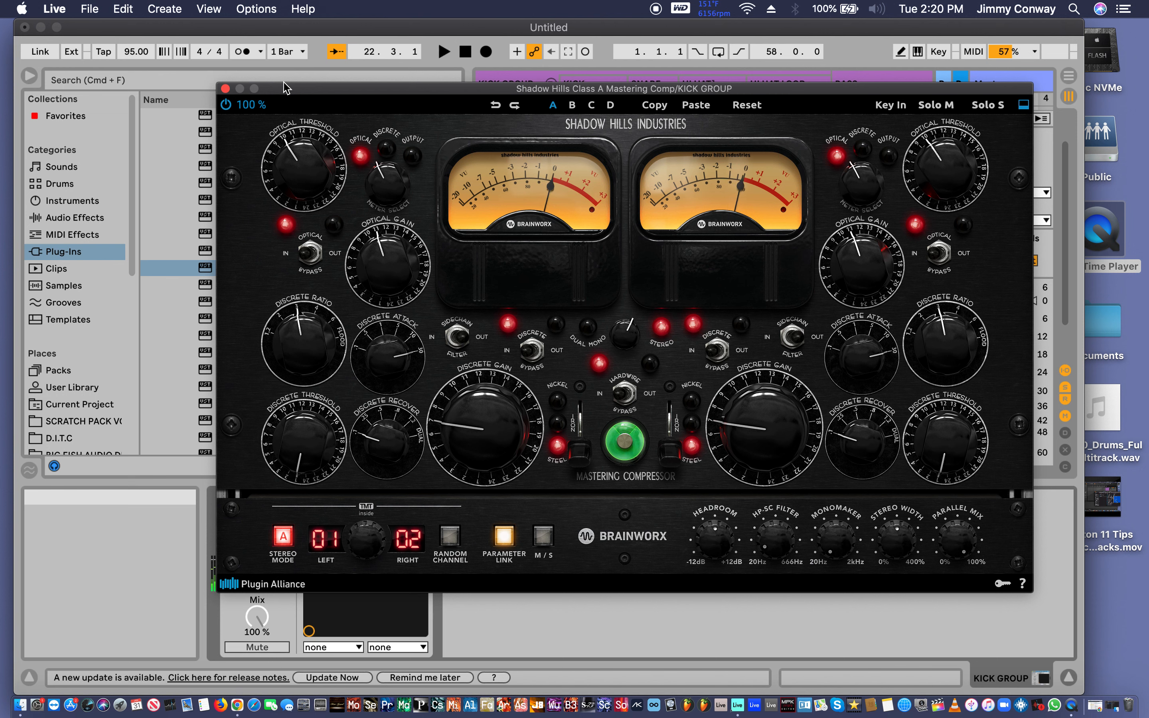
{"action": "key", "text": "space"}
{"action": "left_click", "coordinate": [304, 345]}
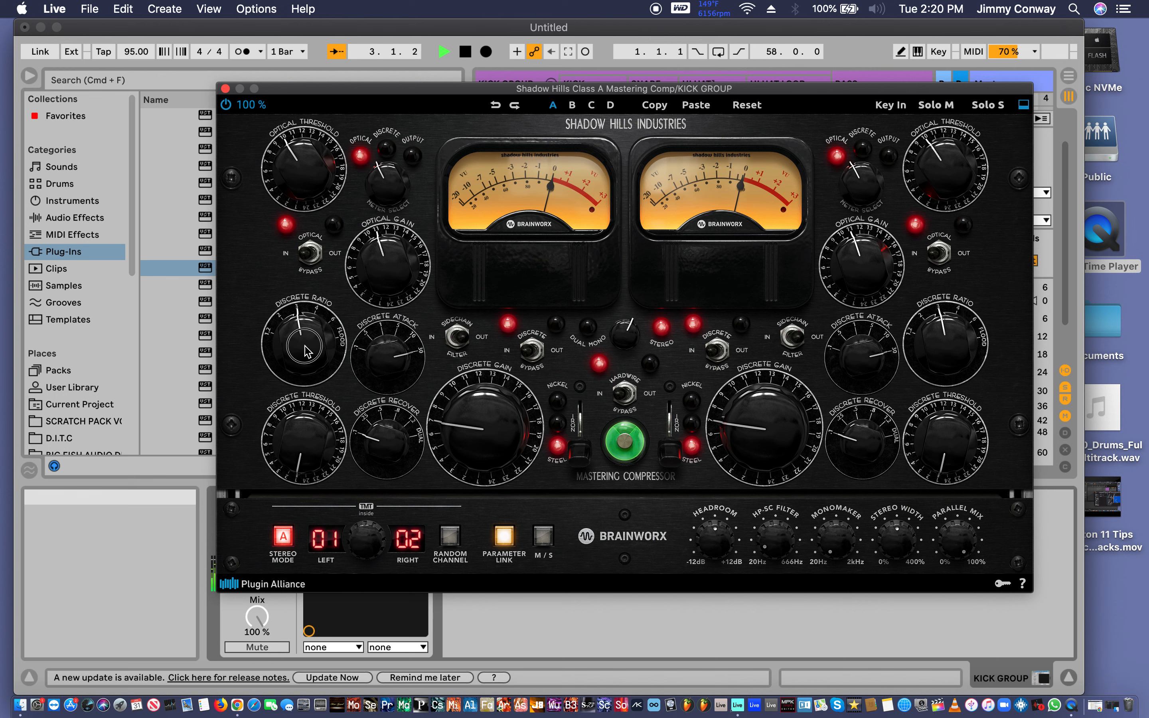
{"action": "left_click_drag", "start_coordinate": [305, 347], "coordinate": [303, 379]}
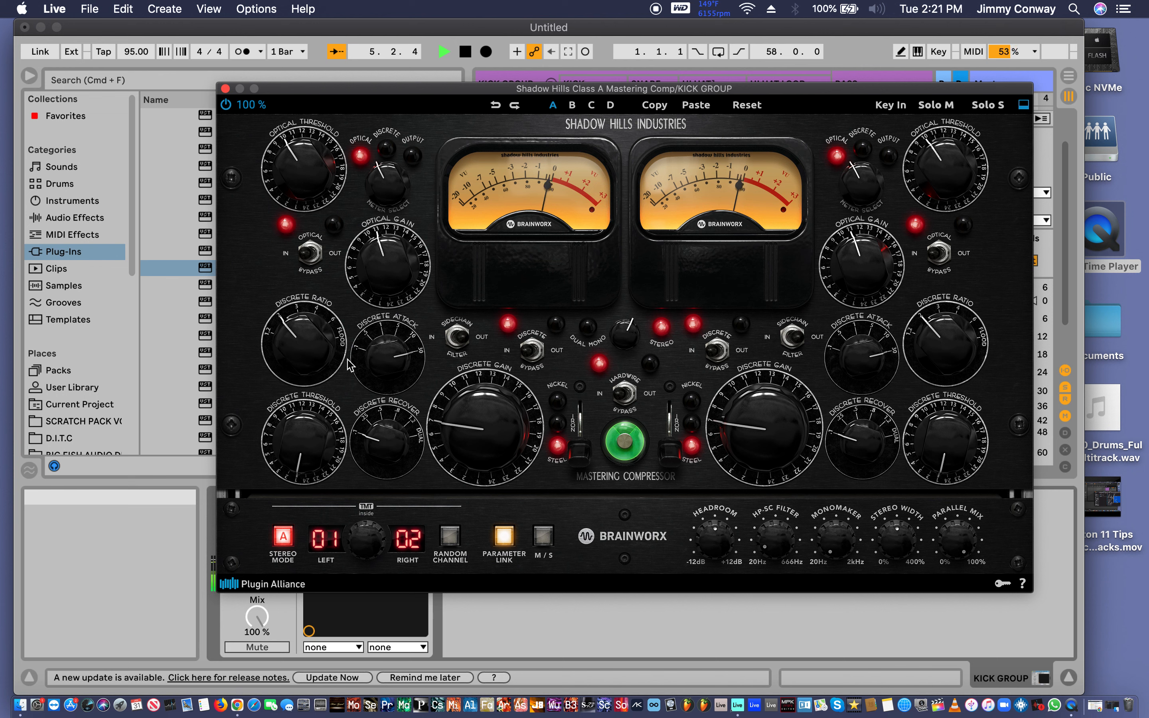
Turn the linked Discrete Attack down to about the 10:30 knob position and set both meter selectors to DISCRETE.
{"action": "left_click_drag", "start_coordinate": [381, 351], "coordinate": [421, 481]}
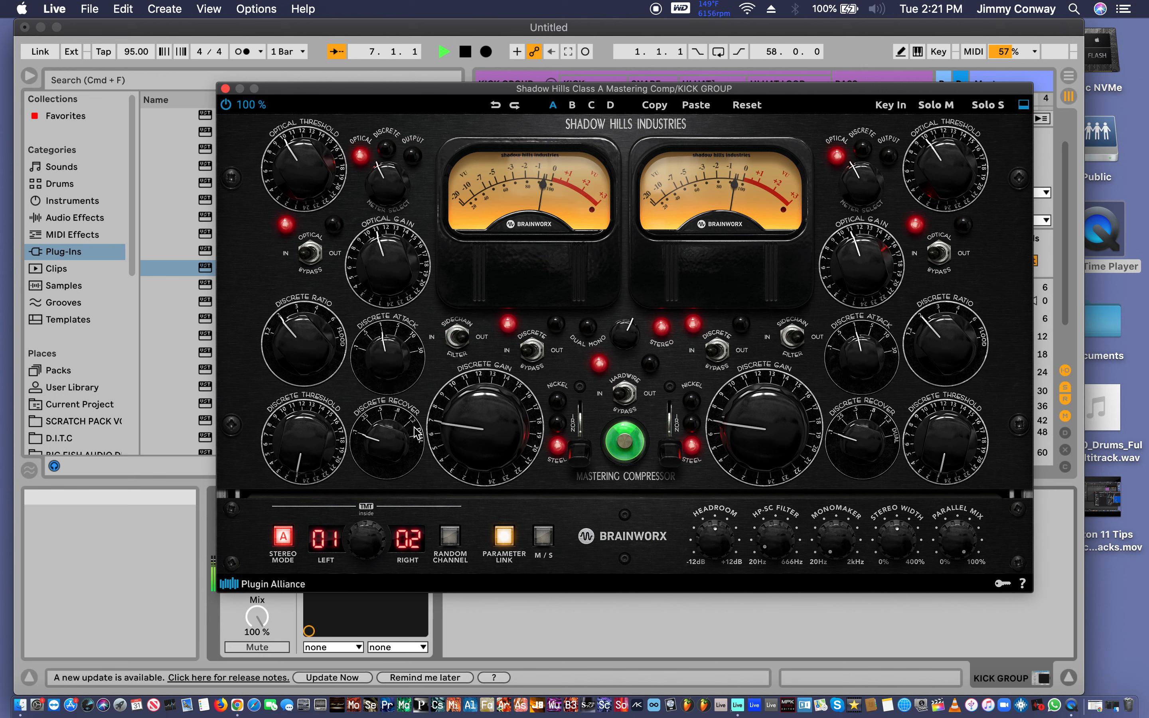
{"action": "left_click_drag", "start_coordinate": [385, 369], "coordinate": [386, 392]}
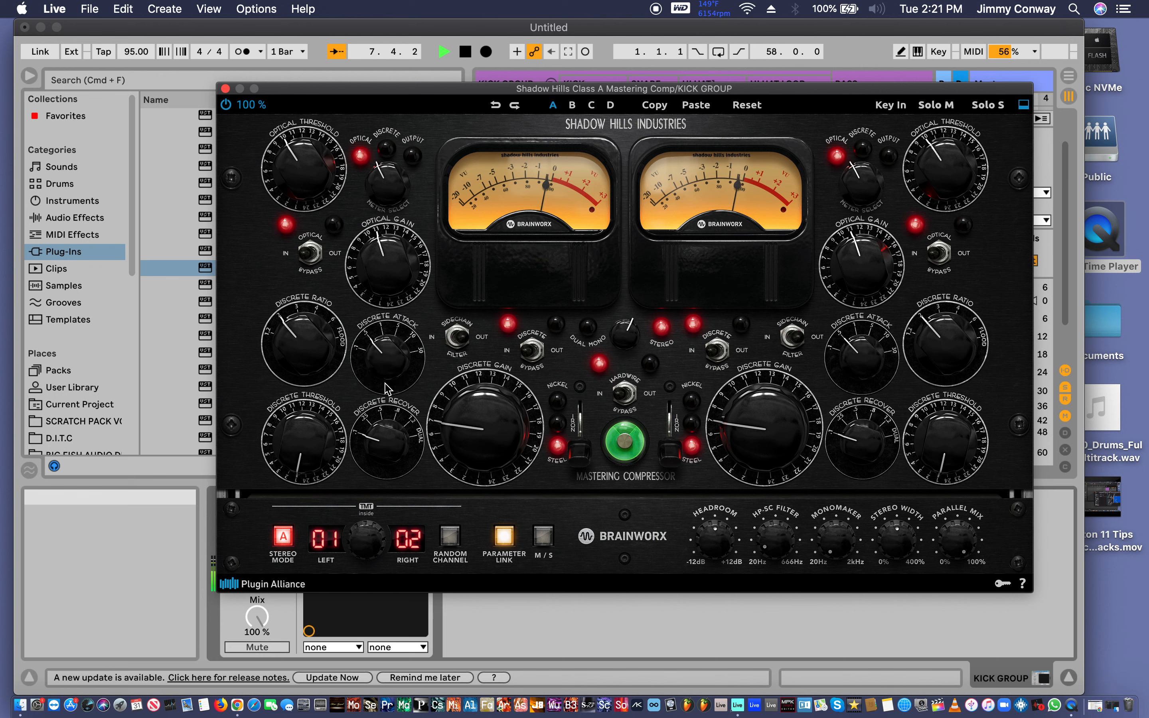
{"action": "left_click", "coordinate": [387, 154]}
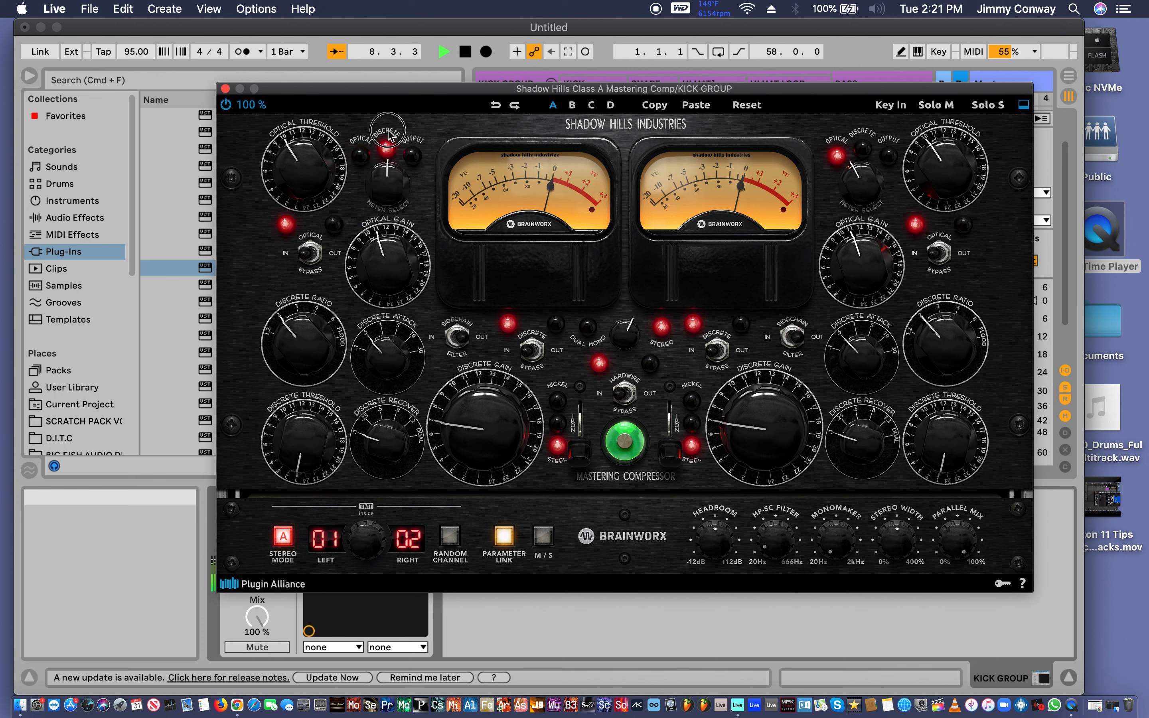
{"action": "left_click_drag", "start_coordinate": [851, 195], "coordinate": [852, 155]}
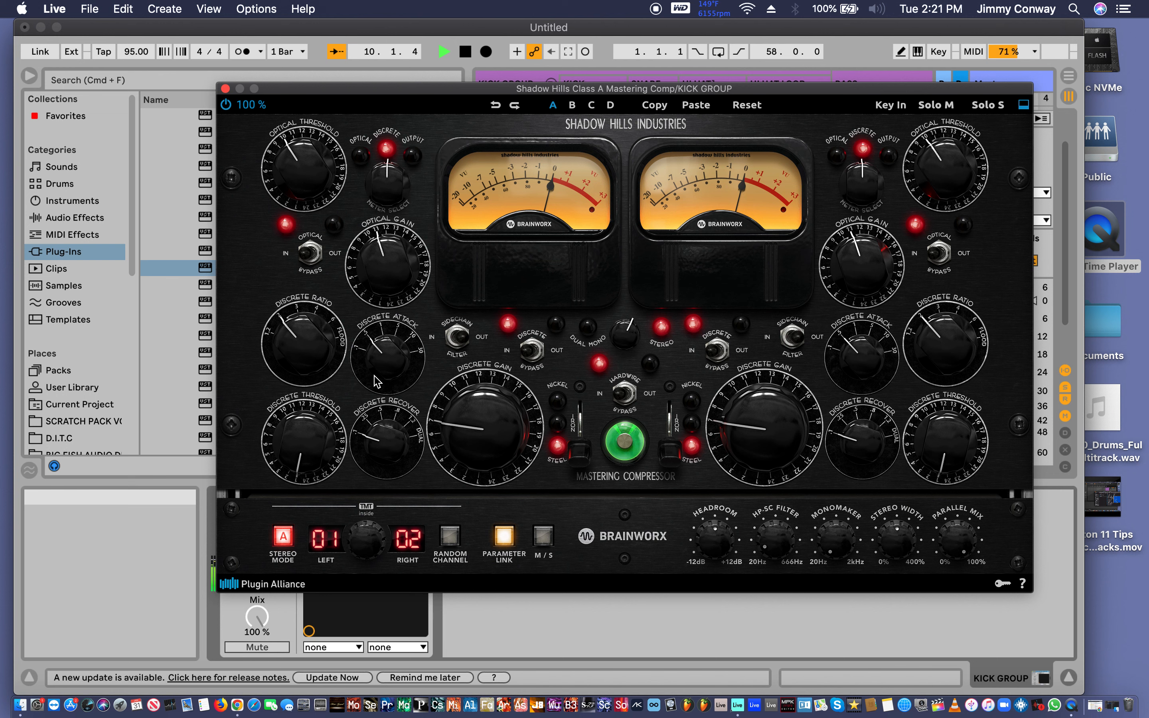
Adjust Discrete Recover, raise the linked Discrete Threshold to about 9 o'clock and Discrete Gain to about 10:30, and stop playback.
{"action": "left_click_drag", "start_coordinate": [376, 449], "coordinate": [376, 414]}
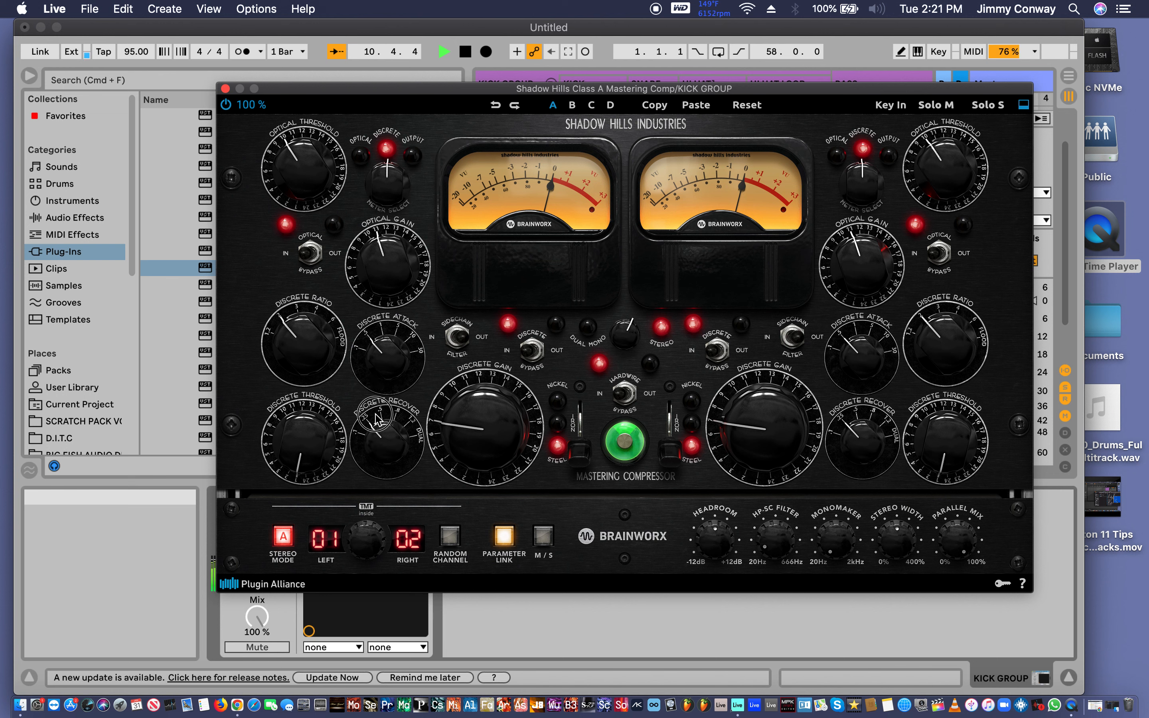
{"action": "left_click_drag", "start_coordinate": [287, 456], "coordinate": [304, 374]}
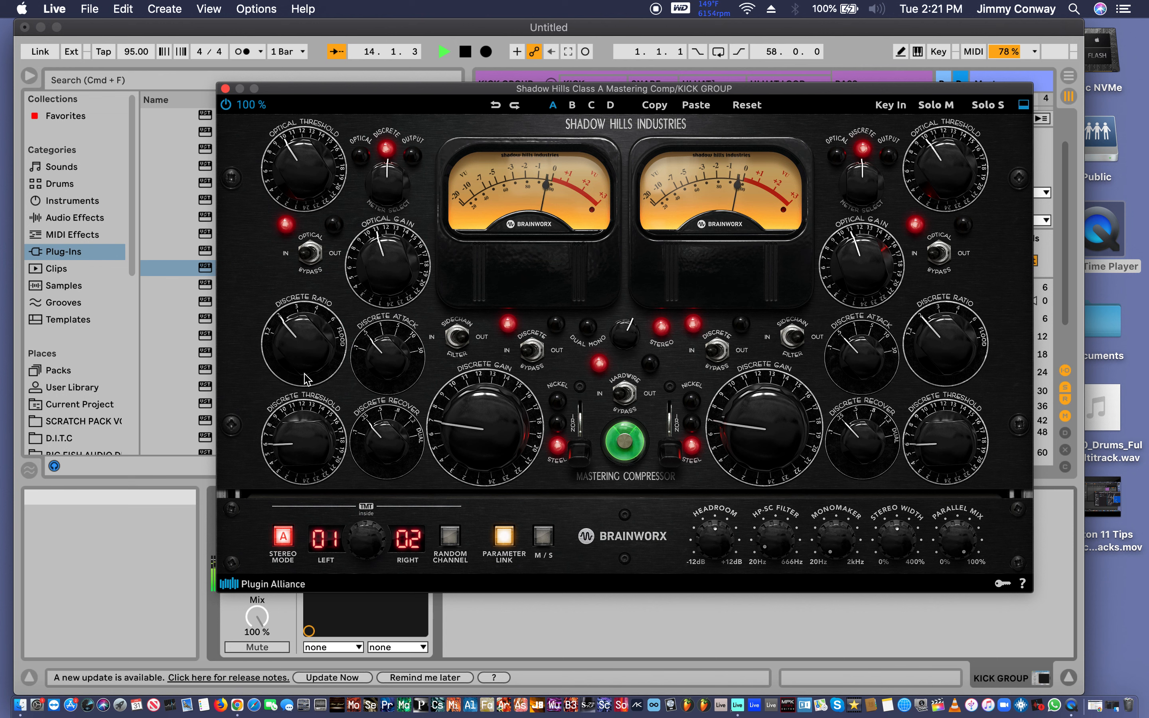
{"action": "left_click", "coordinate": [482, 409]}
{"action": "left_click_drag", "start_coordinate": [480, 408], "coordinate": [476, 375]}
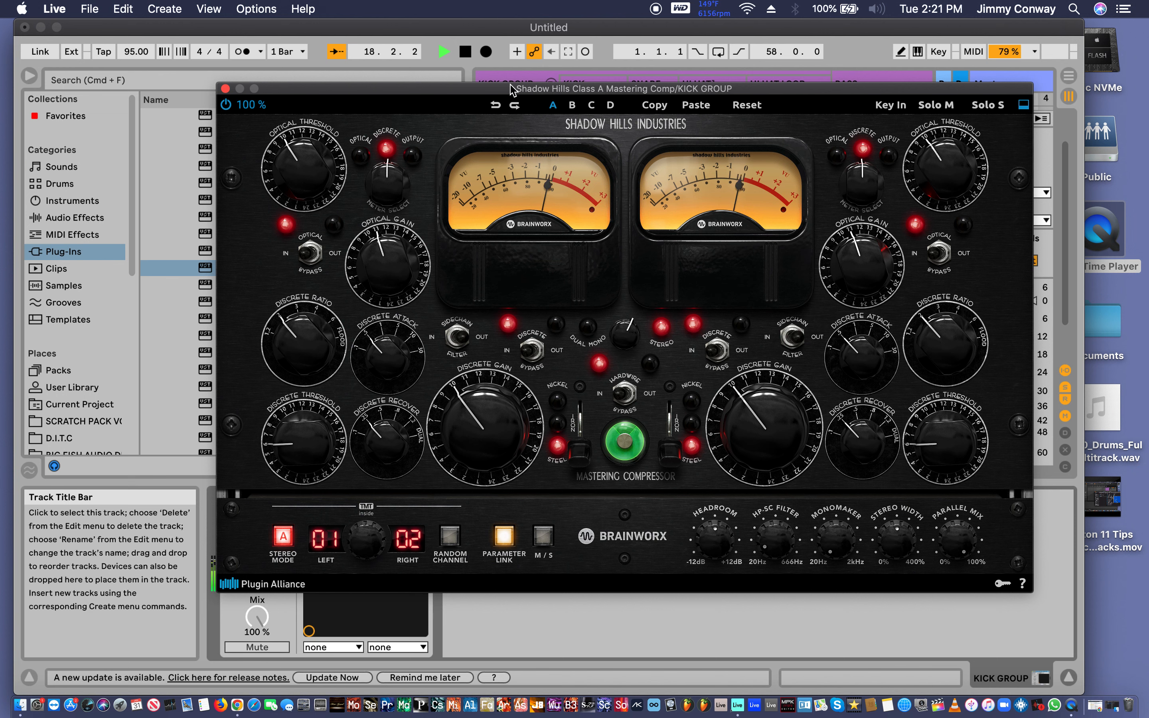
{"action": "key", "text": "space"}
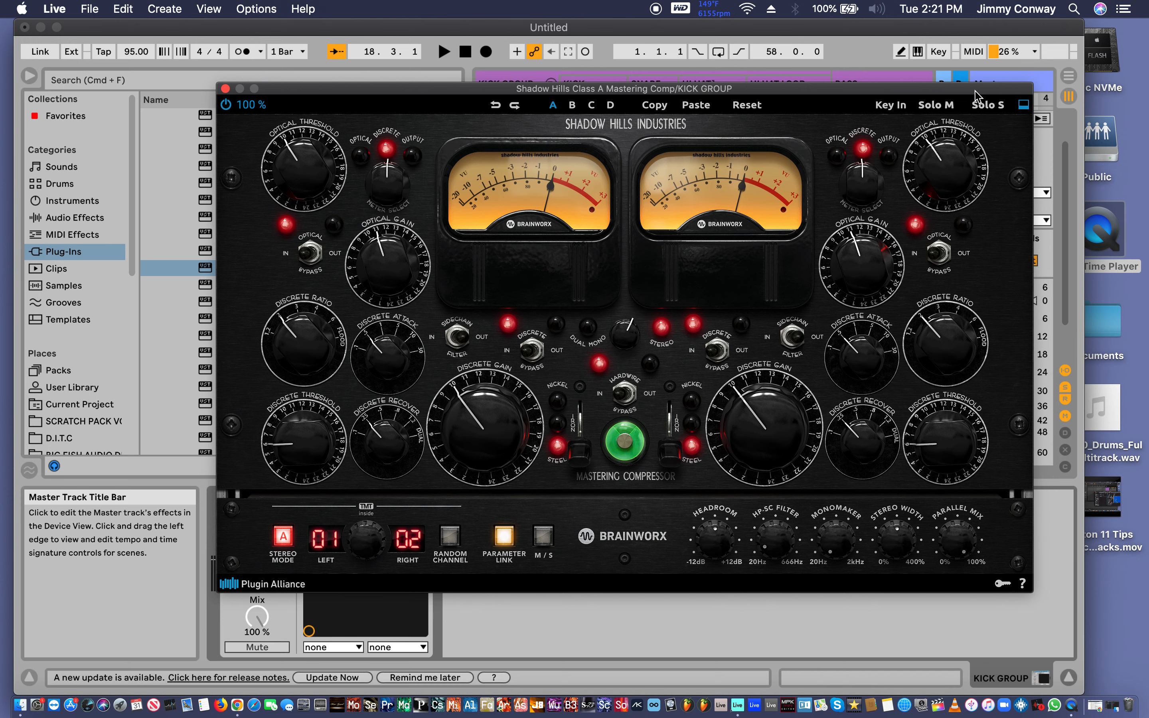
Check the CPU meter options and set the audio buffer size to 2048 samples in the preferences, closing the compressor window.
{"action": "left_click_drag", "start_coordinate": [975, 90], "coordinate": [947, 256]}
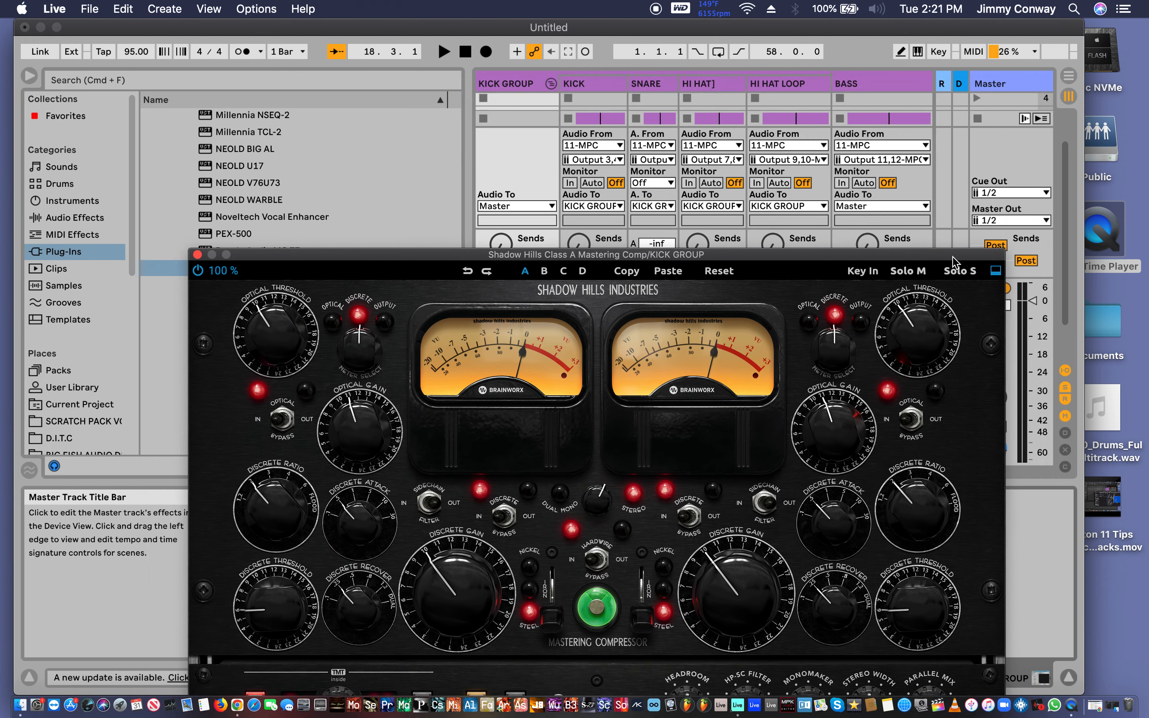
{"action": "left_click", "coordinate": [1035, 51]}
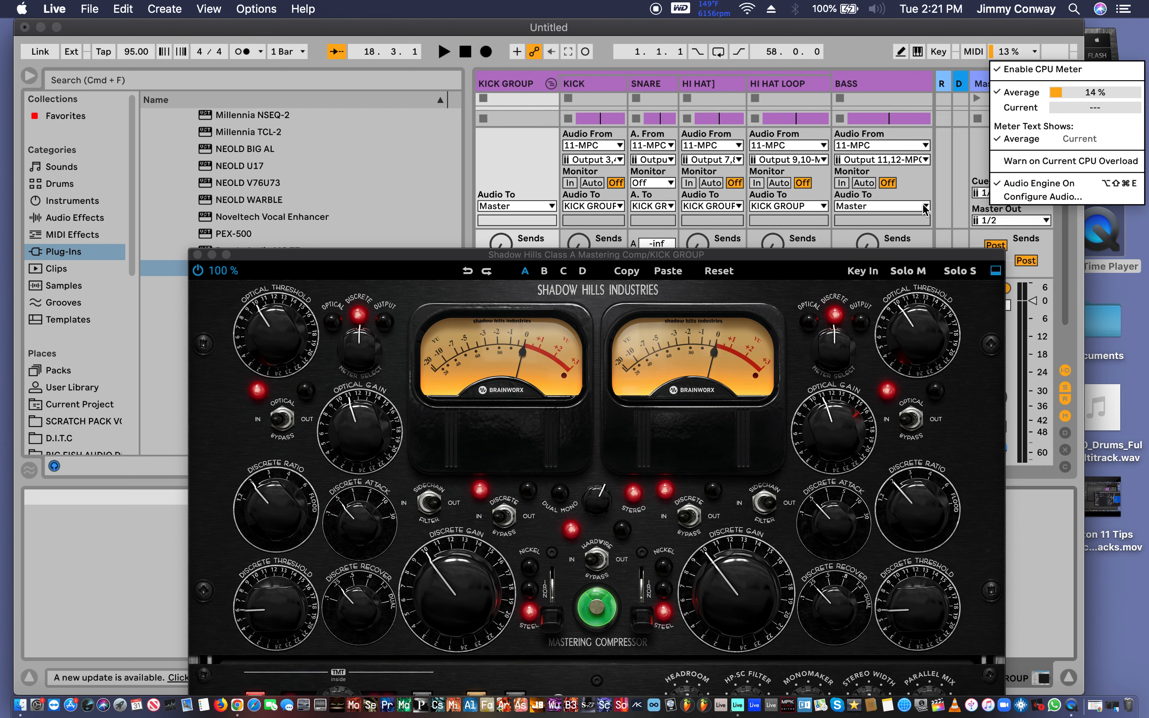
{"action": "left_click_drag", "start_coordinate": [867, 259], "coordinate": [915, 145]}
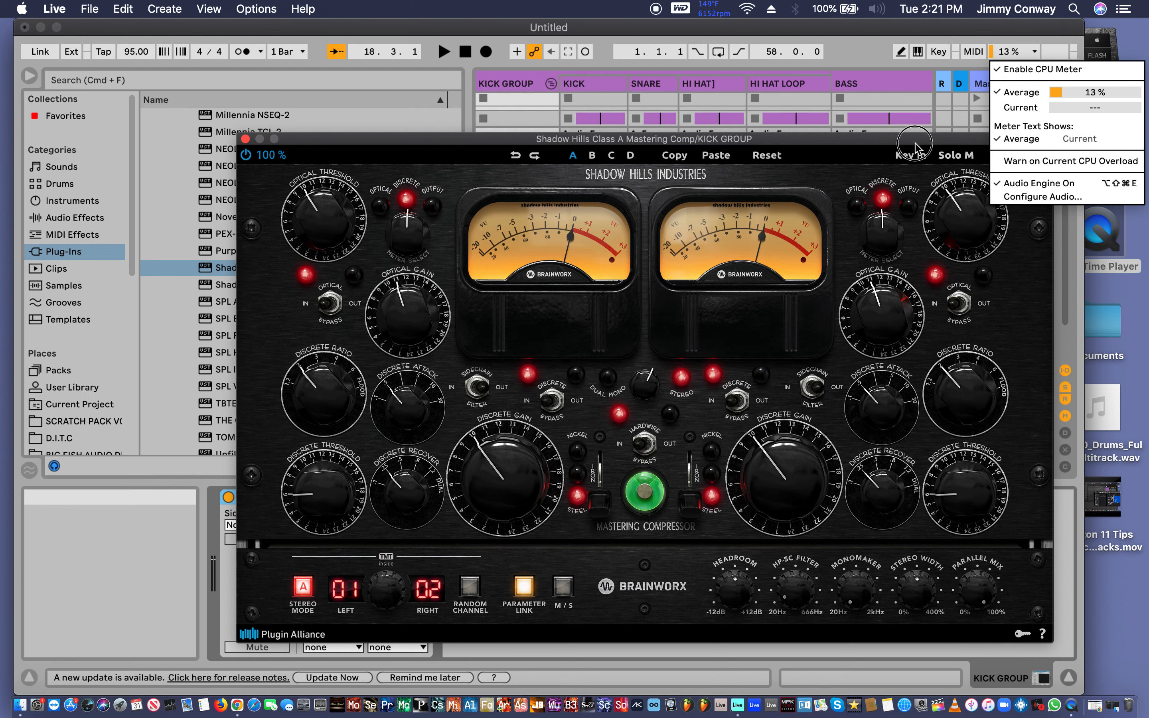
{"action": "left_click", "coordinate": [1027, 42]}
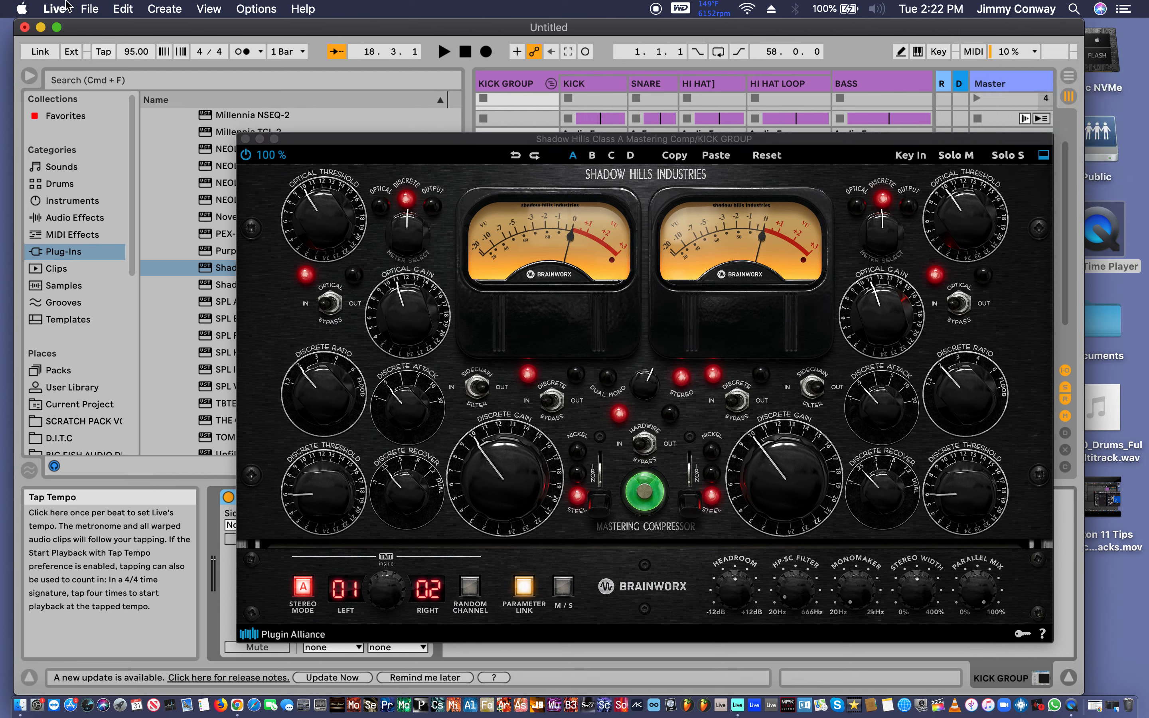
{"action": "left_click", "coordinate": [85, 6]}
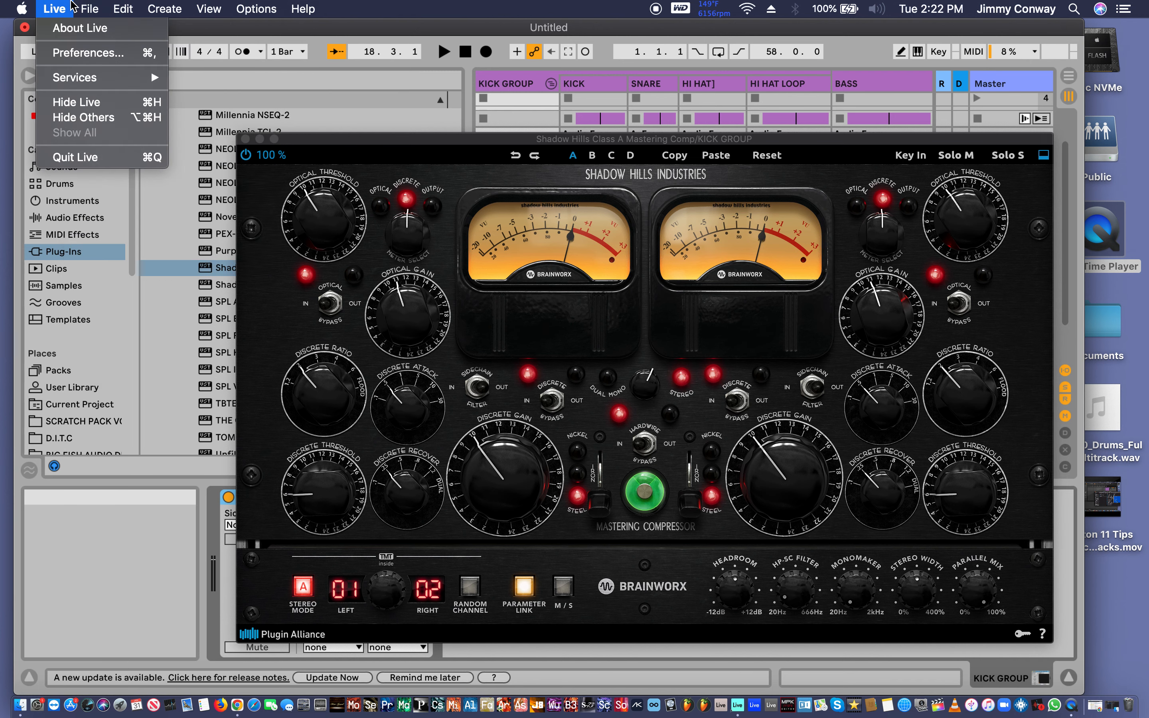
{"action": "mouse_move", "coordinate": [114, 5]}
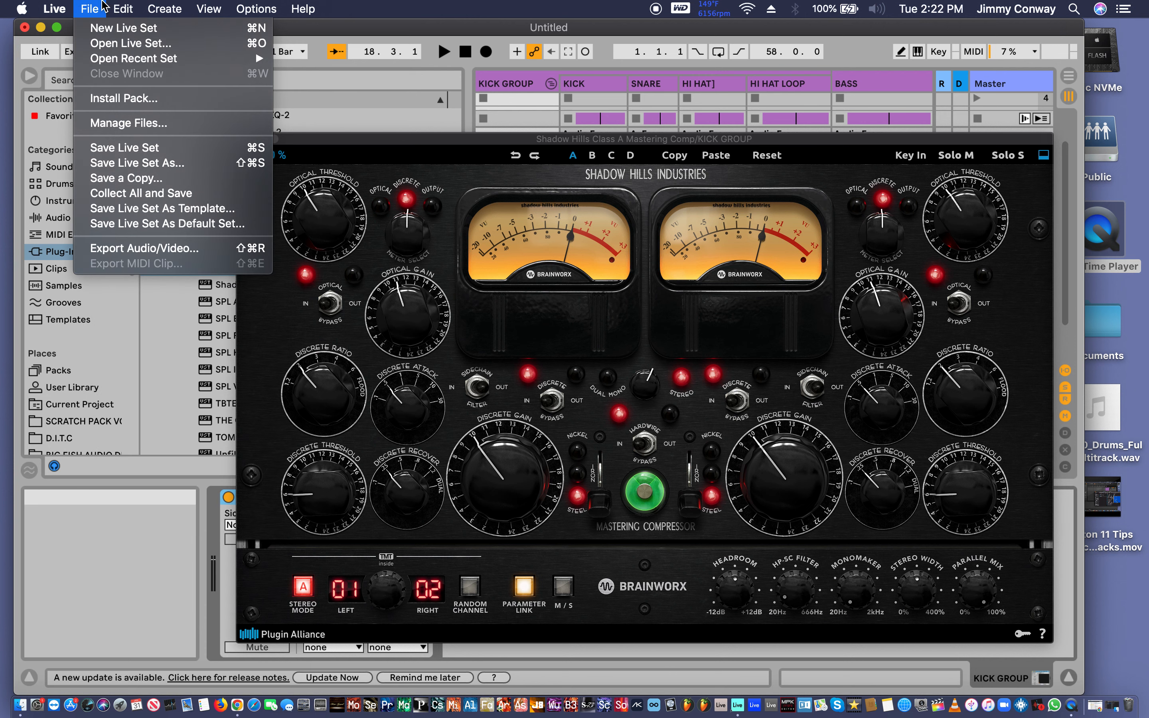
{"action": "mouse_move", "coordinate": [58, 6]}
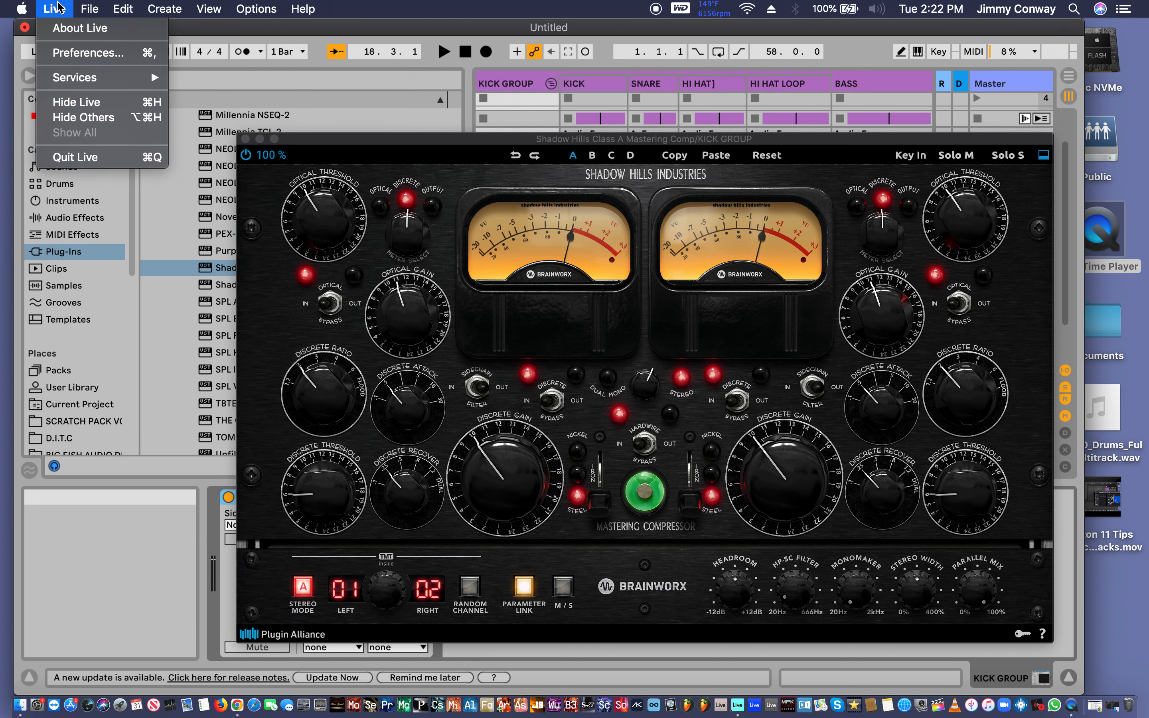
{"action": "left_click", "coordinate": [81, 53]}
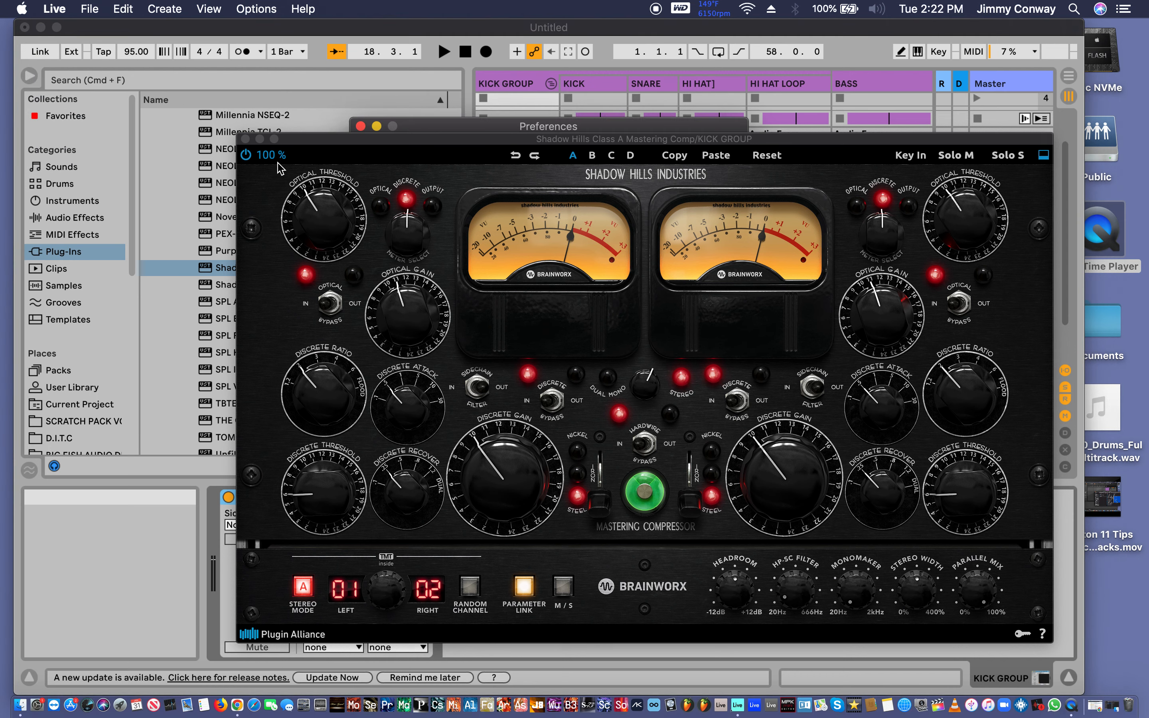
{"action": "left_click", "coordinate": [244, 138]}
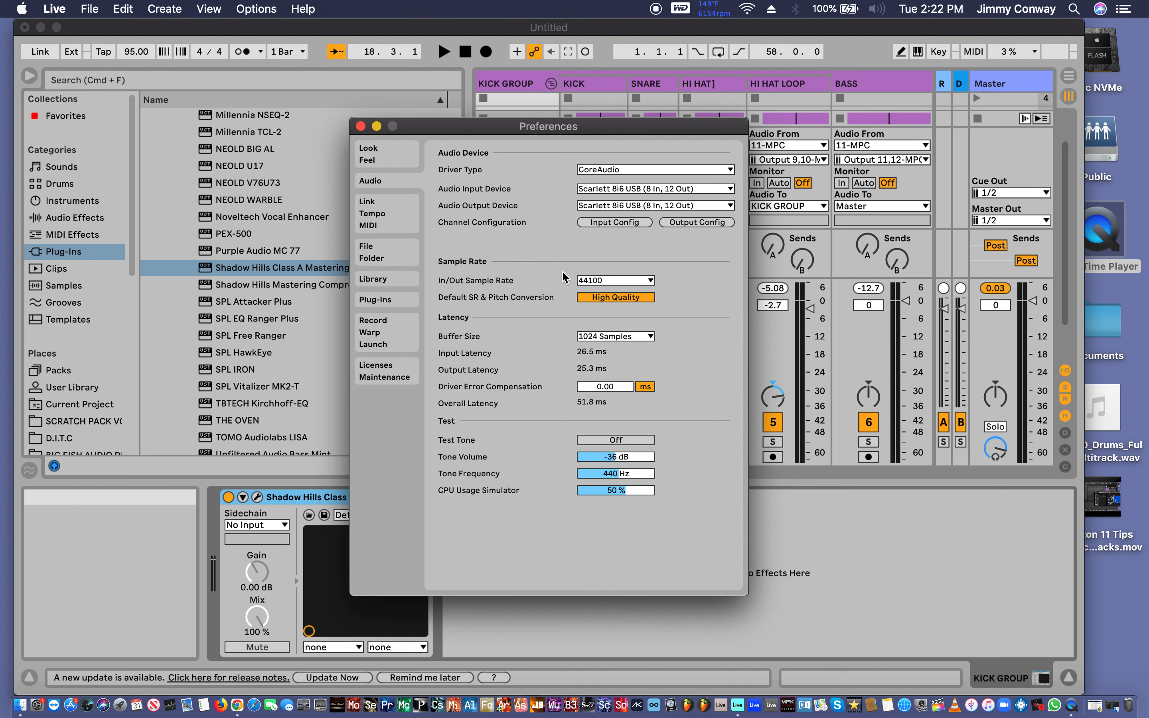
{"action": "left_click", "coordinate": [619, 337]}
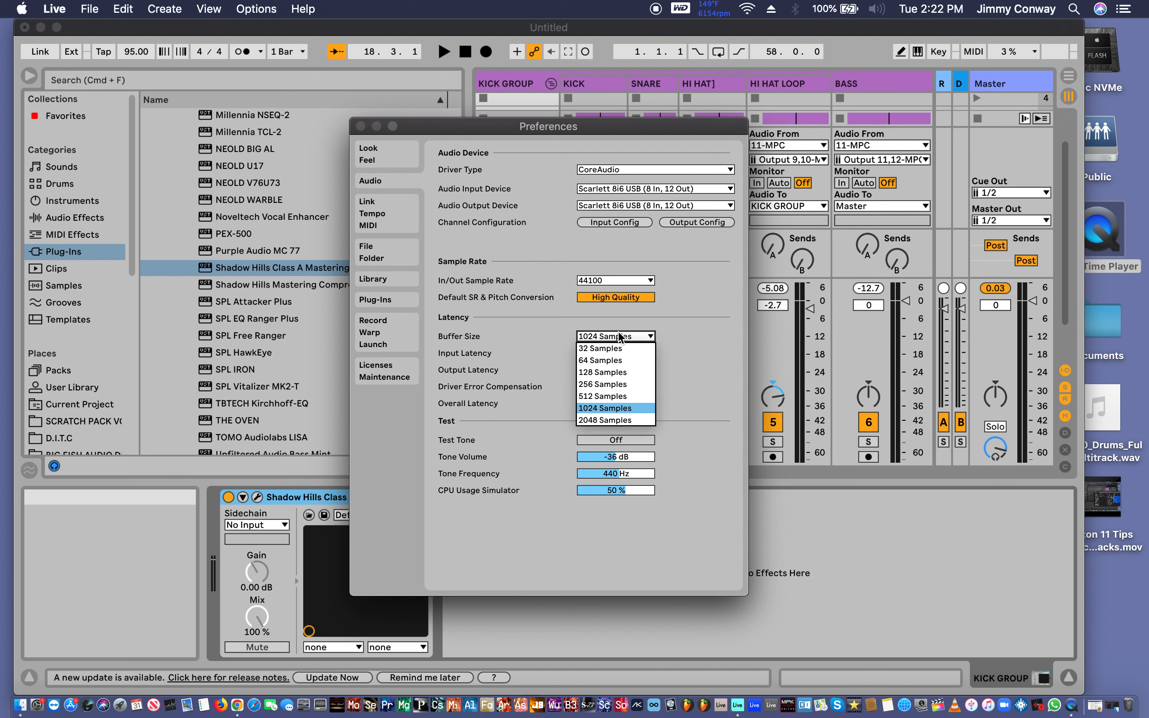
{"action": "left_click", "coordinate": [611, 420]}
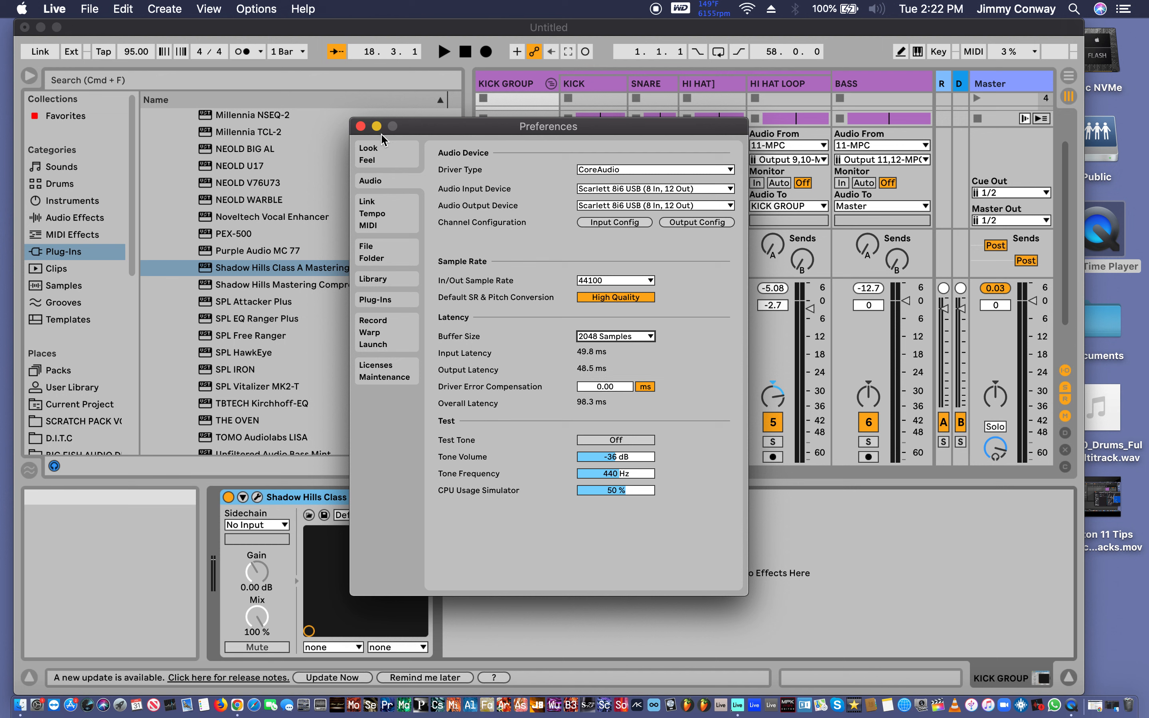
{"action": "left_click", "coordinate": [361, 126]}
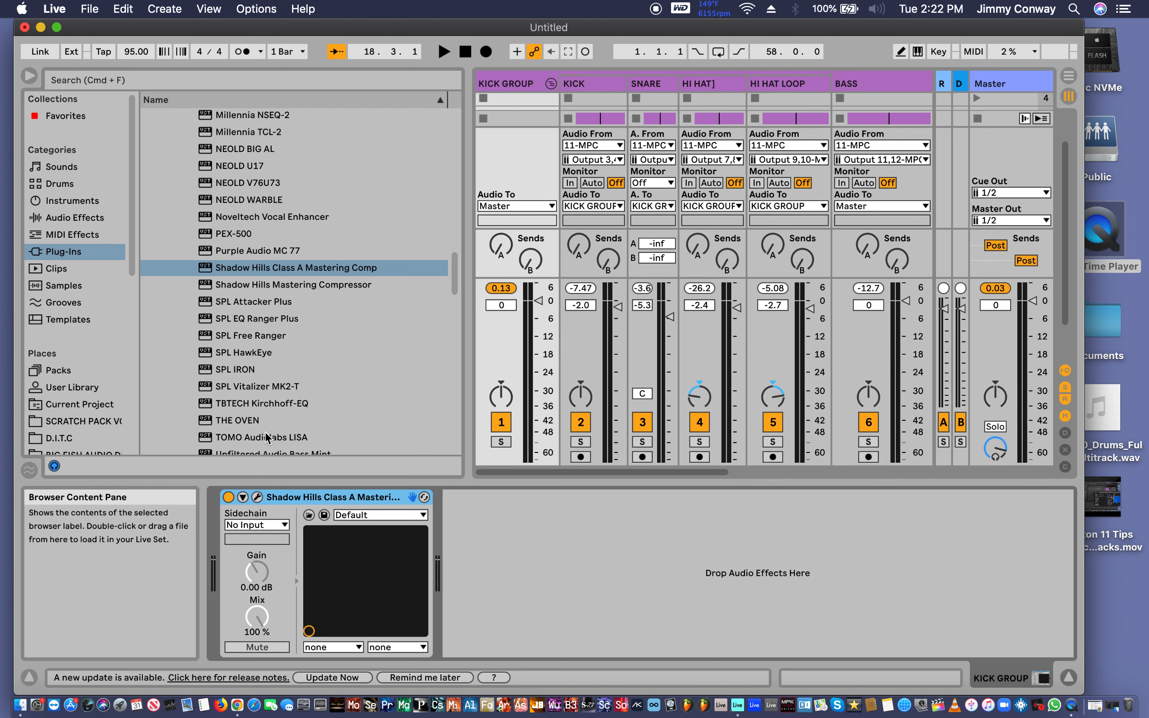
Restart playback, reopen the compressor on KICK GROUP, solo the group and compare its sound with the plug-in bypassed and enabled.
{"action": "key", "text": "space"}
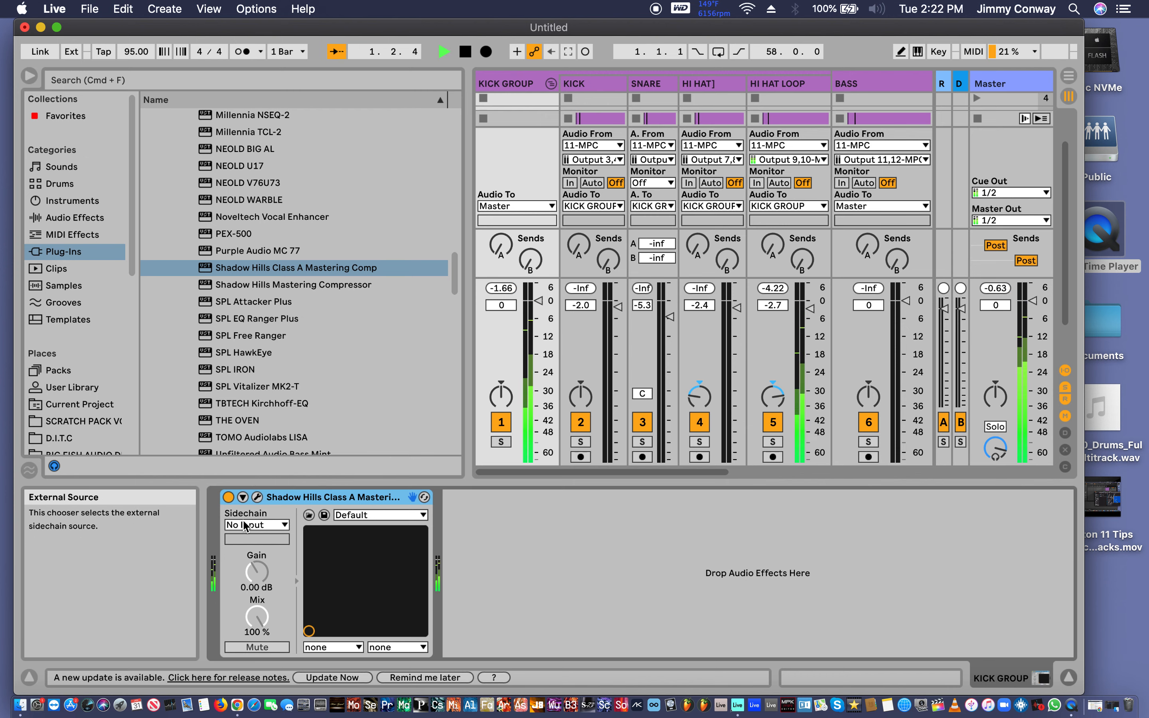
{"action": "left_click", "coordinate": [257, 497]}
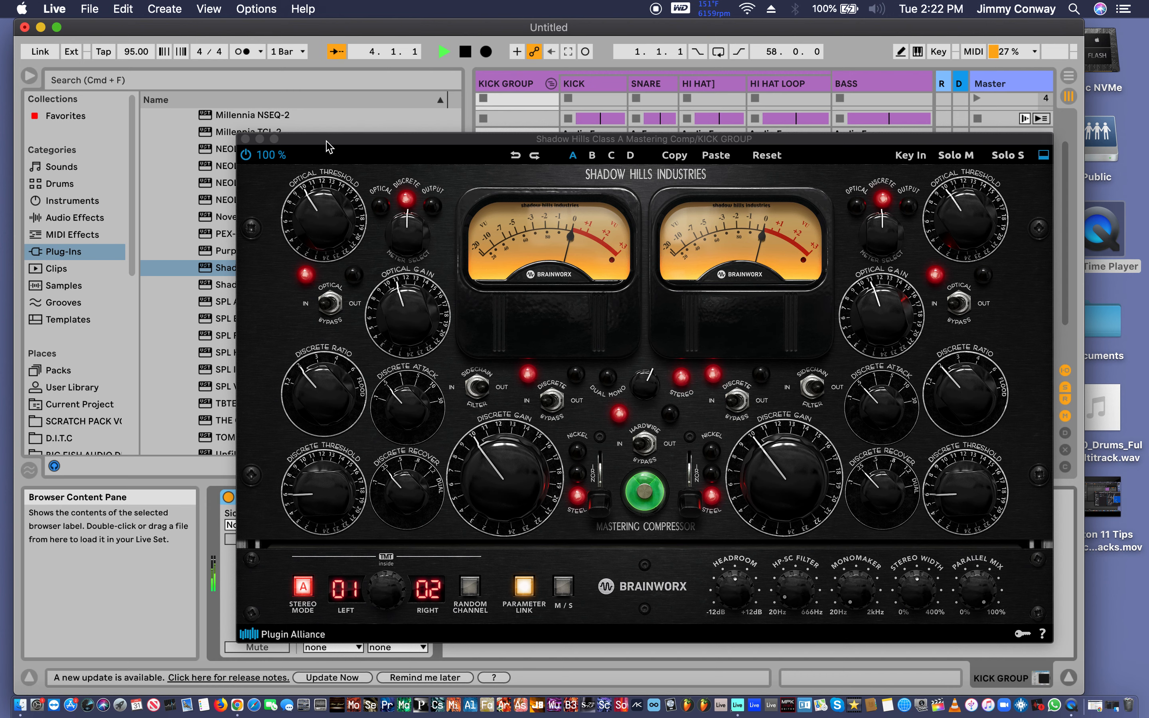
{"action": "left_click_drag", "start_coordinate": [327, 141], "coordinate": [710, 114]}
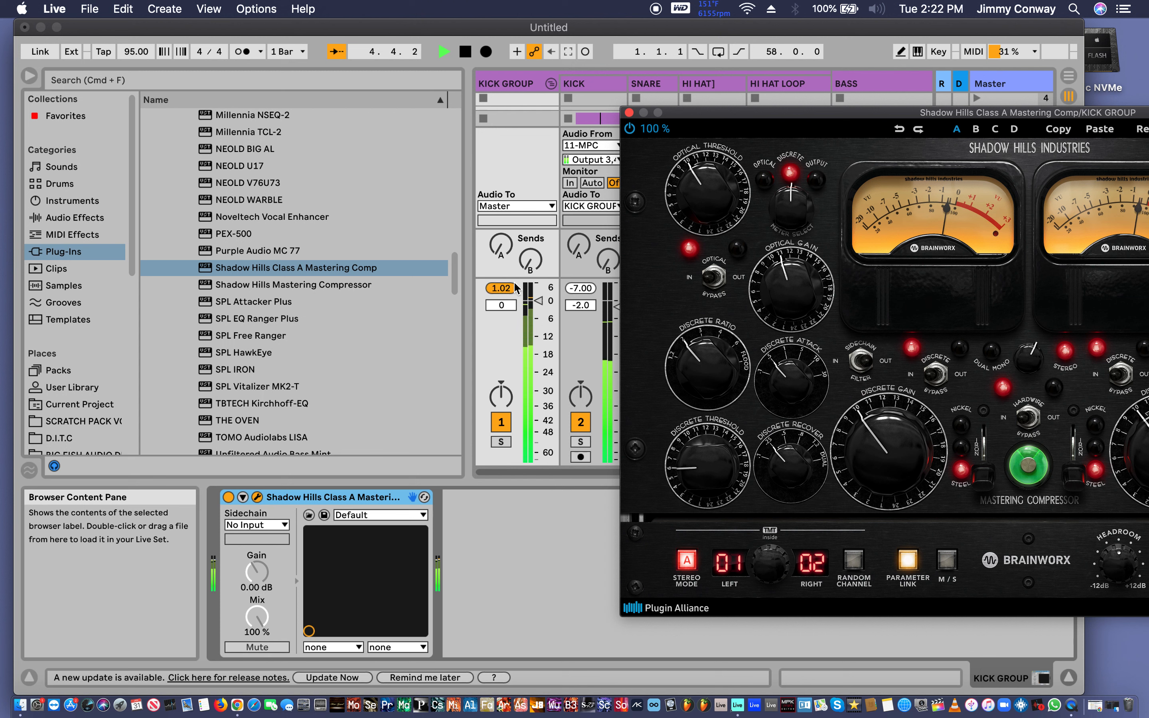
{"action": "left_click", "coordinate": [502, 444]}
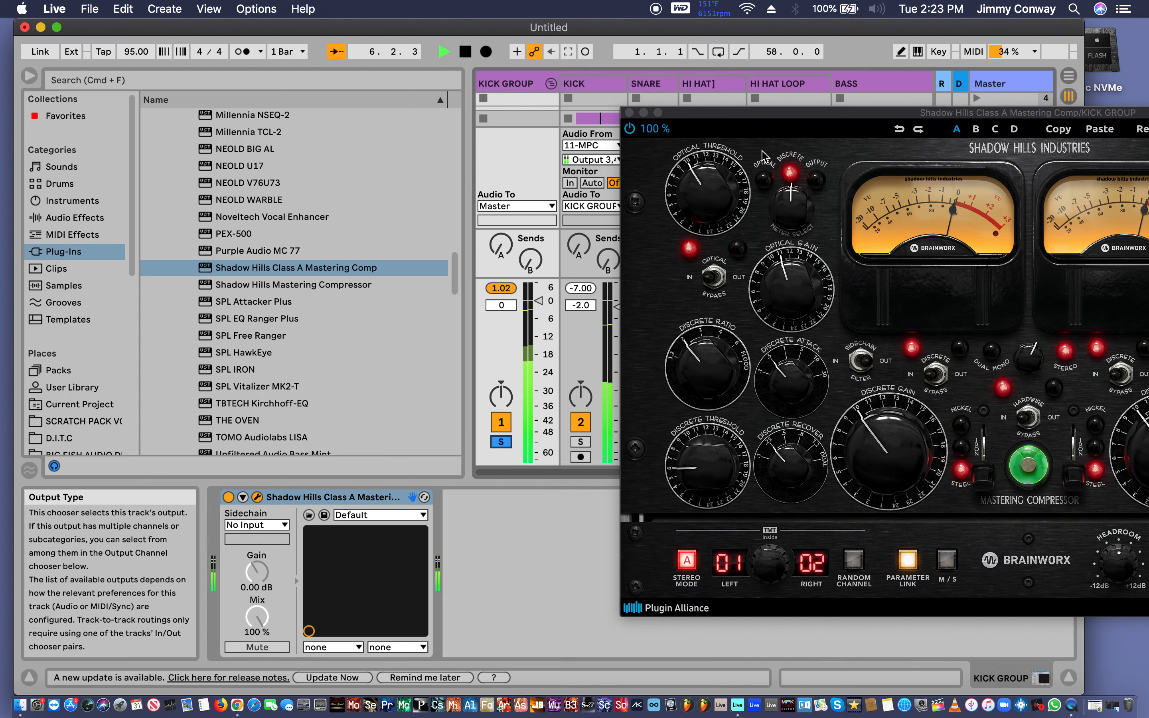
{"action": "left_click_drag", "start_coordinate": [757, 122], "coordinate": [517, 120]}
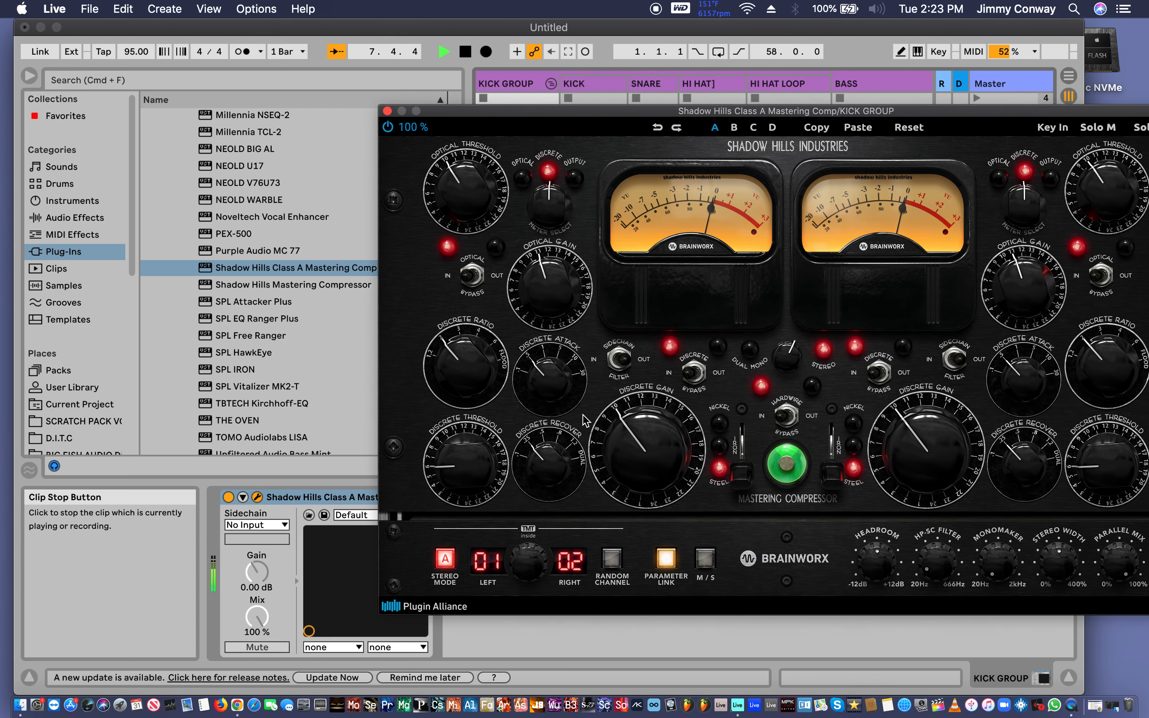
{"action": "left_click", "coordinate": [388, 128]}
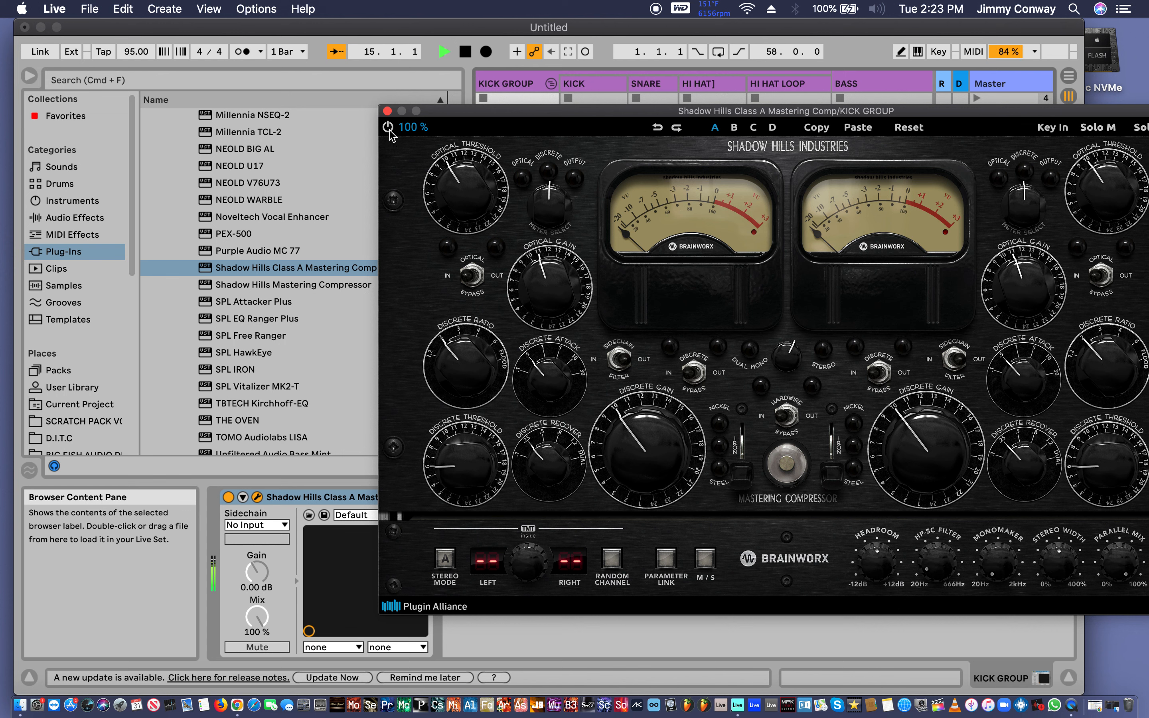
{"action": "left_click", "coordinate": [388, 129]}
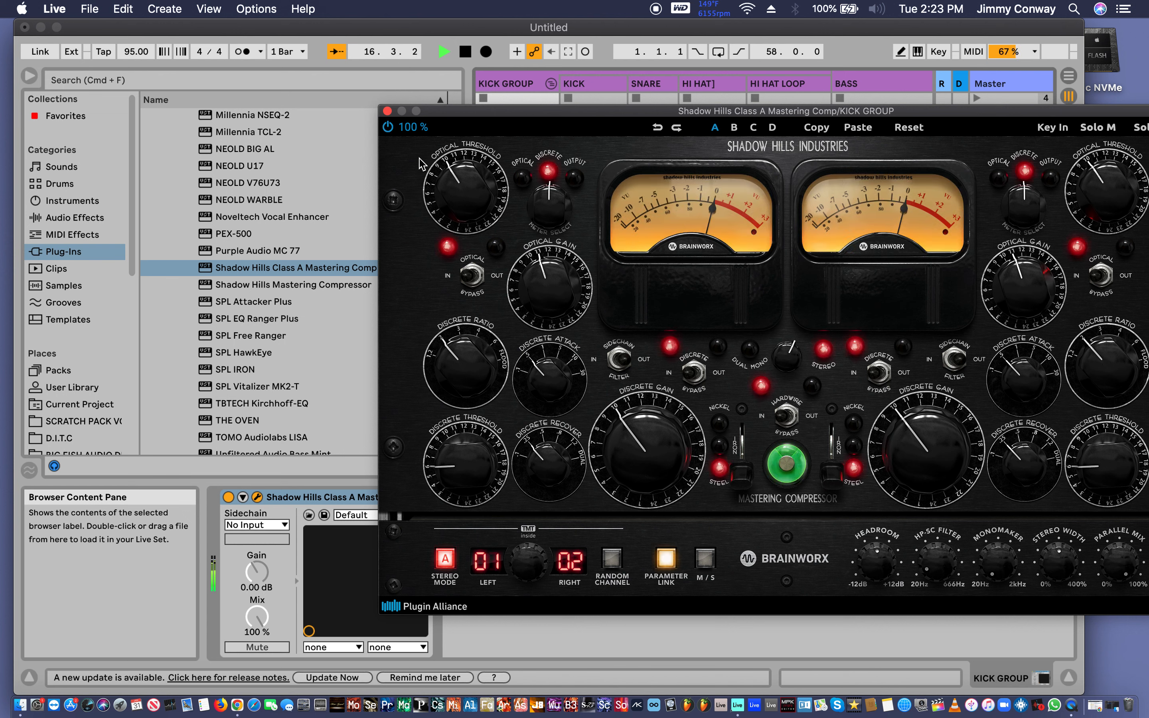
Adjust the HP-SC Filter on the KICK GROUP compressor while the group plays soloed.
{"action": "left_click", "coordinate": [989, 543]}
{"action": "left_click_drag", "start_coordinate": [989, 543], "coordinate": [990, 511]}
{"action": "left_click", "coordinate": [940, 565]}
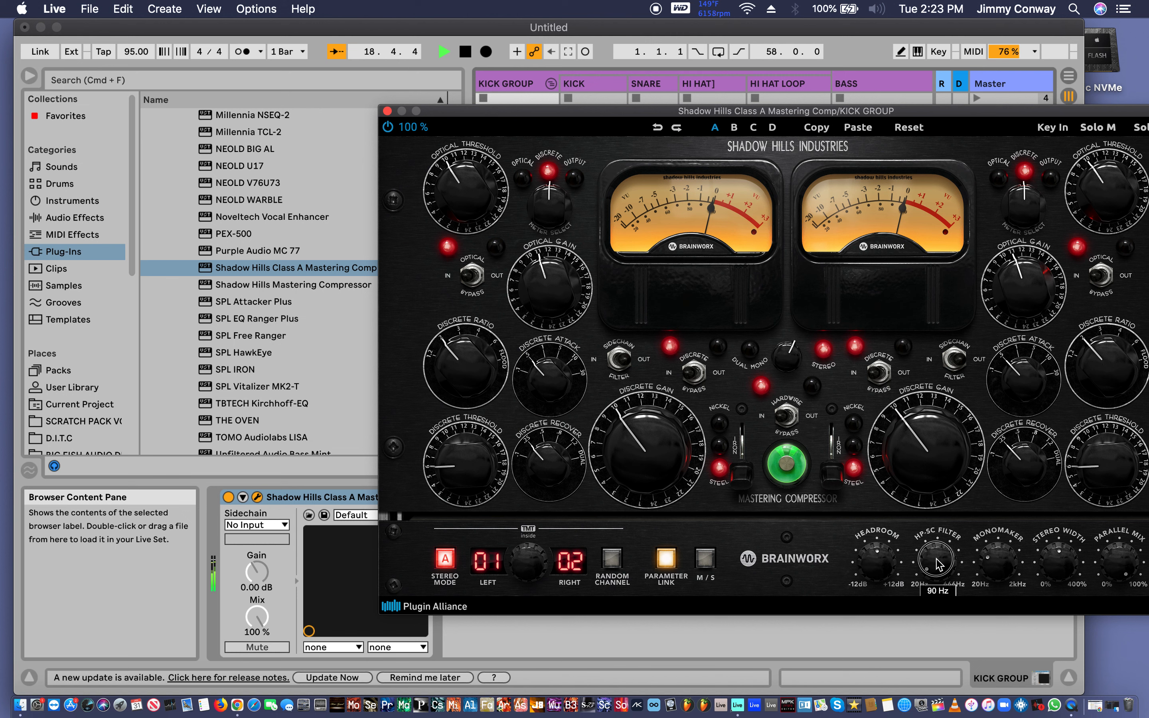
{"action": "left_click_drag", "start_coordinate": [938, 565], "coordinate": [922, 536]}
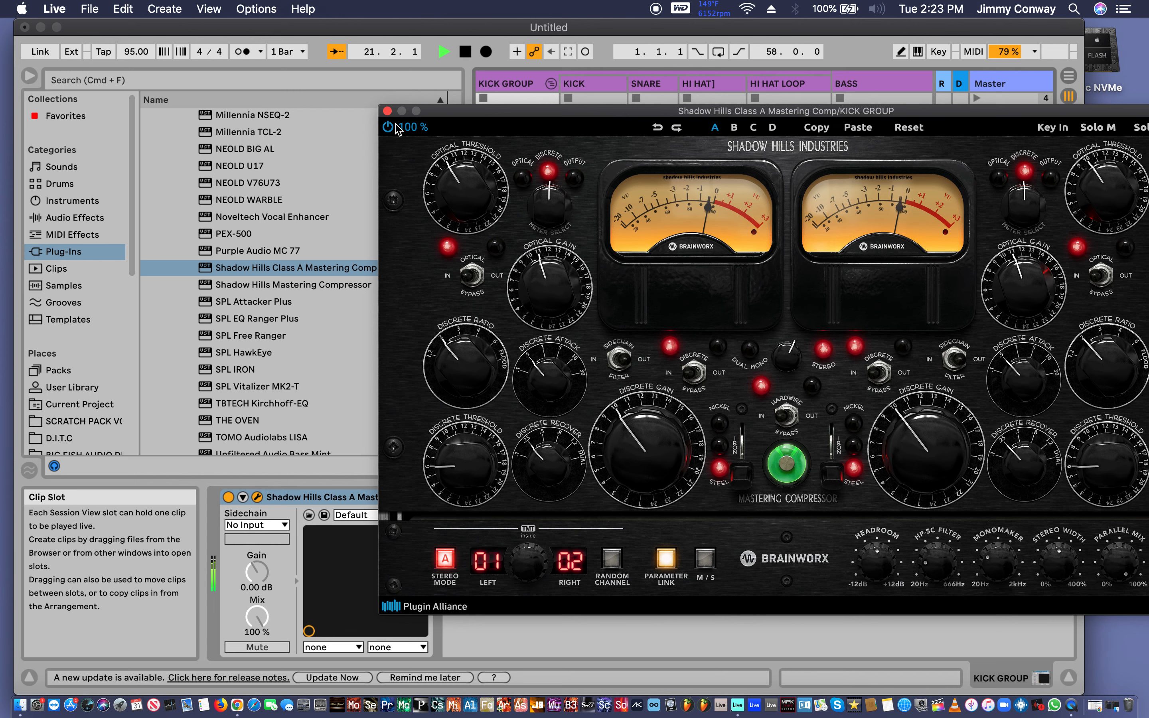
Close the compressor window and unsolo KICK GROUP to hear the full song.
{"action": "left_click", "coordinate": [387, 111]}
{"action": "left_click", "coordinate": [499, 442]}
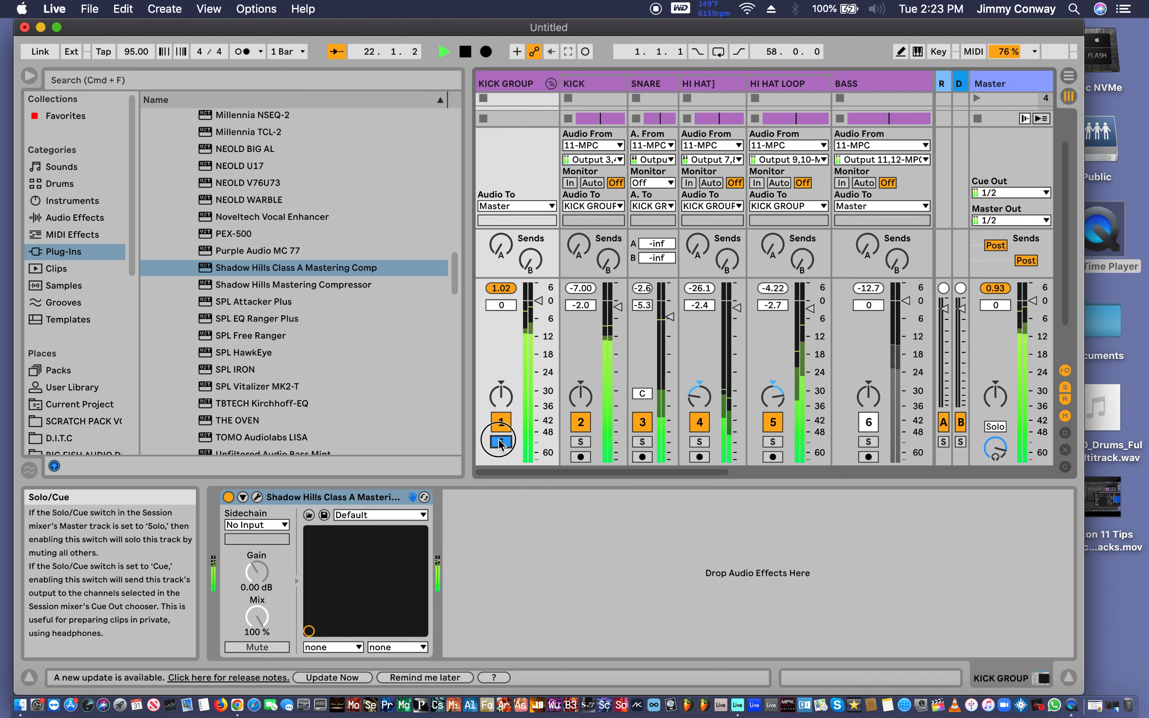
{"action": "left_click", "coordinate": [500, 442]}
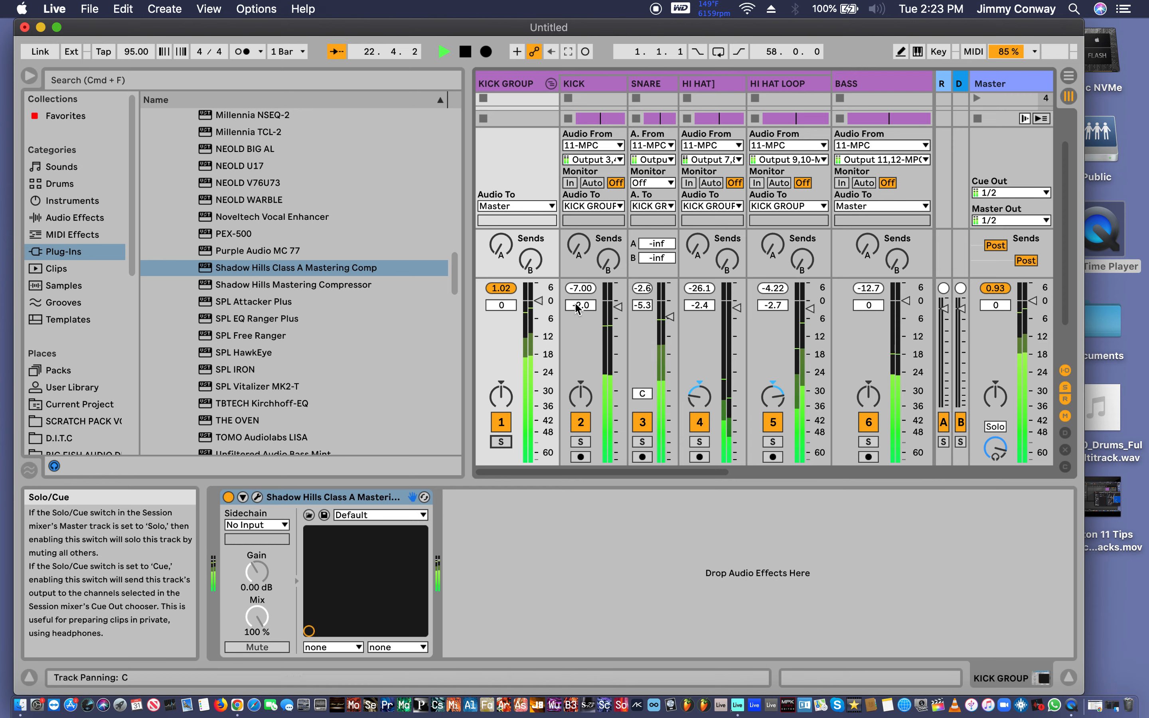
Review the levels of the tracks from BASS to TAMB during playback and reset the Master track's peak level indicator.
{"action": "scroll", "coordinate": [683, 202], "scroll_direction": "right", "scroll_amount": 10}
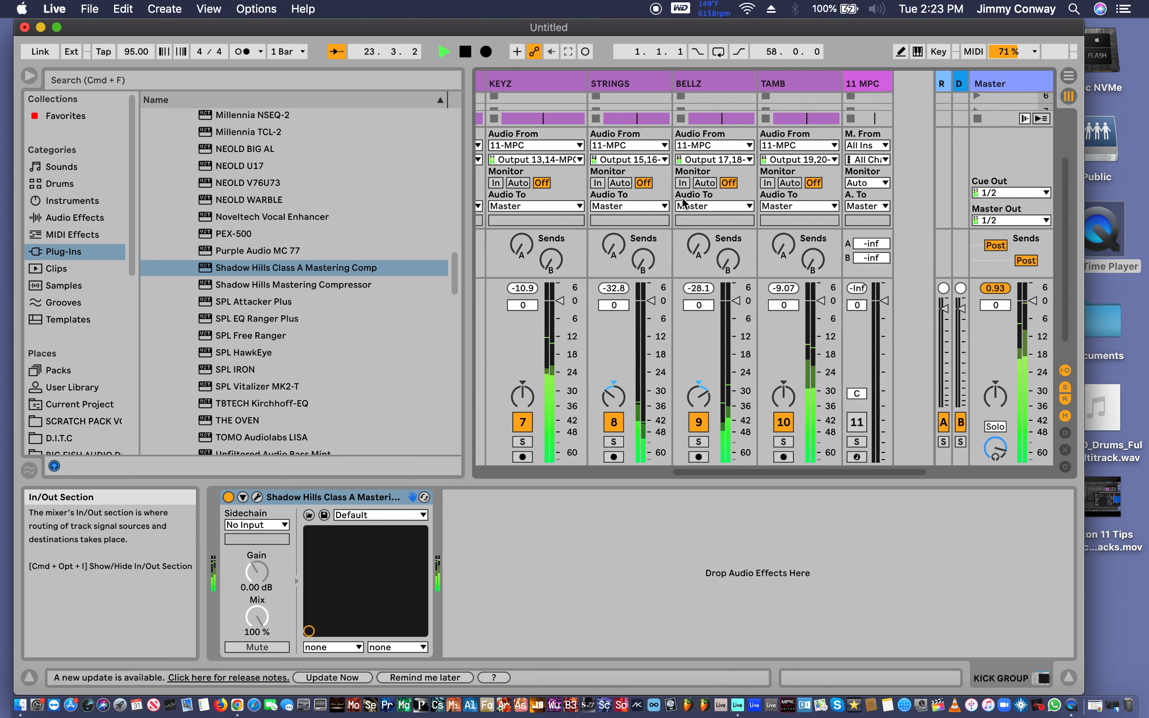
{"action": "scroll", "coordinate": [683, 202], "scroll_direction": "left", "scroll_amount": 5}
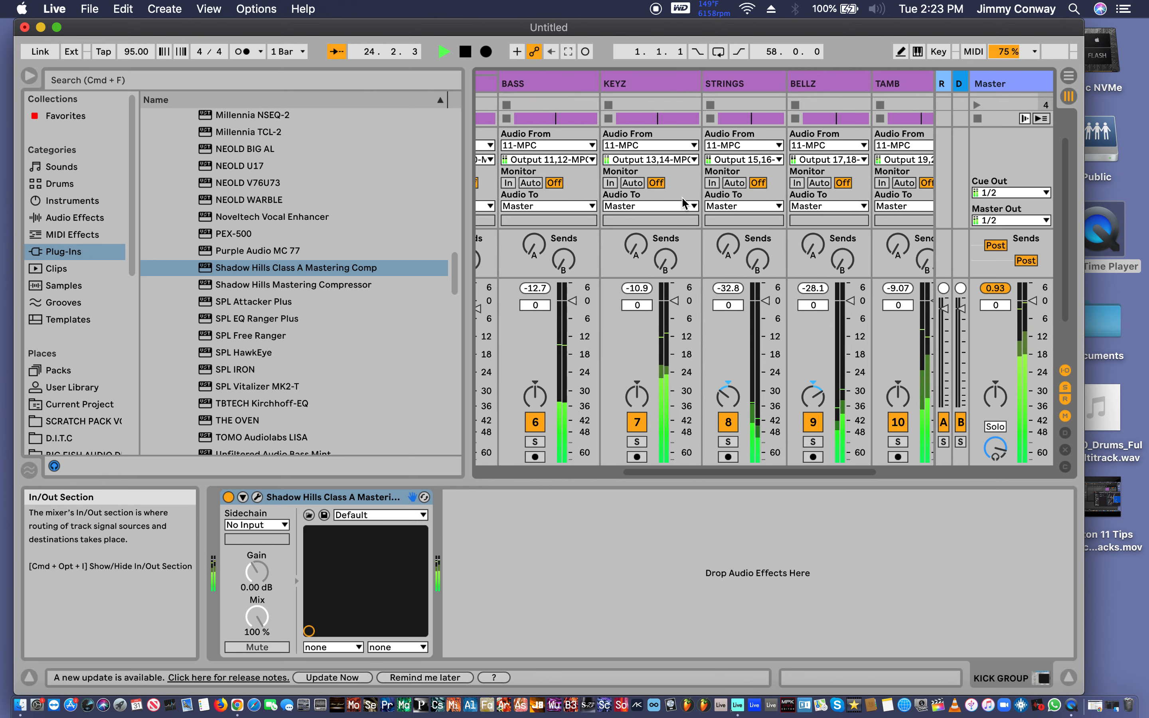
{"action": "scroll", "coordinate": [684, 202], "scroll_direction": "left", "scroll_amount": 1}
{"action": "scroll", "coordinate": [684, 202], "scroll_direction": "right", "scroll_amount": 1}
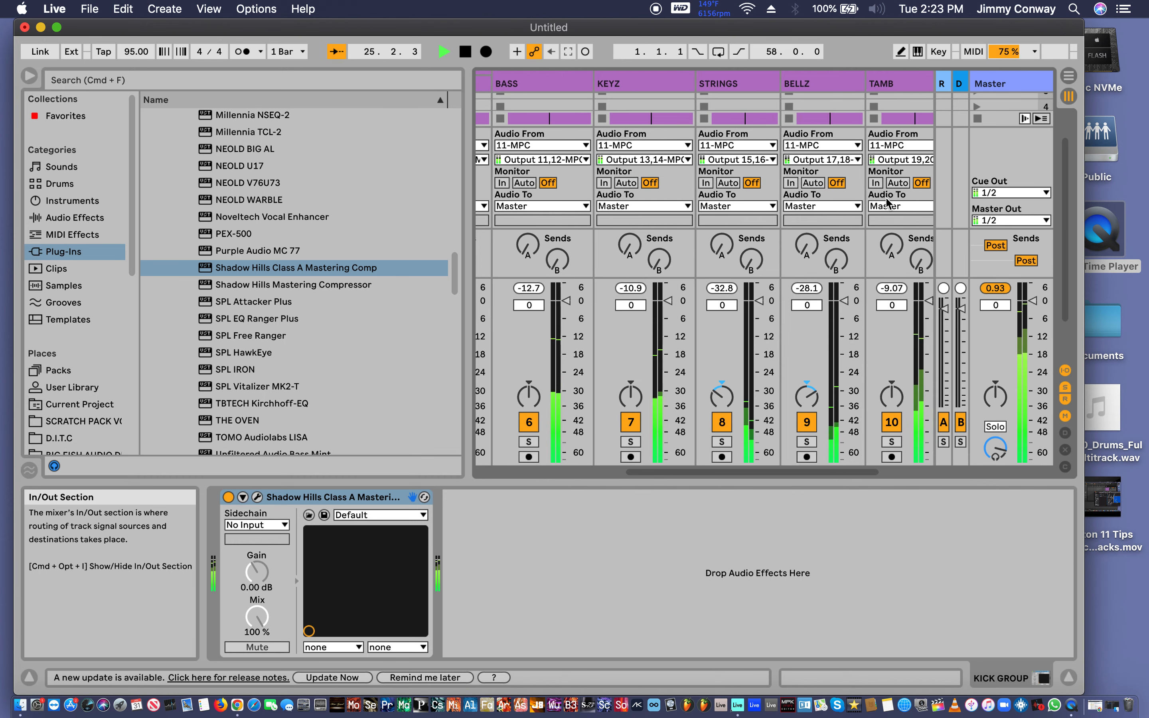
{"action": "left_click", "coordinate": [997, 289]}
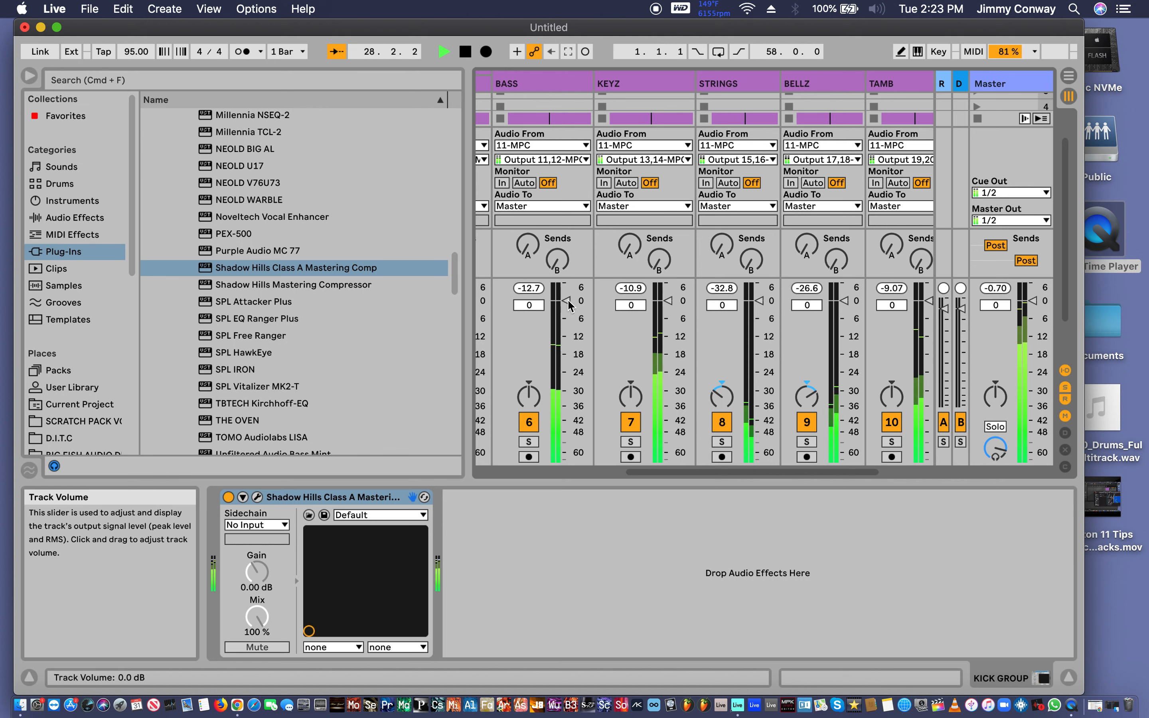
Lower the BASS track volume to -3.6 dB and the KEYZ track volume to -4.0 dB.
{"action": "left_click_drag", "start_coordinate": [566, 301], "coordinate": [566, 304]}
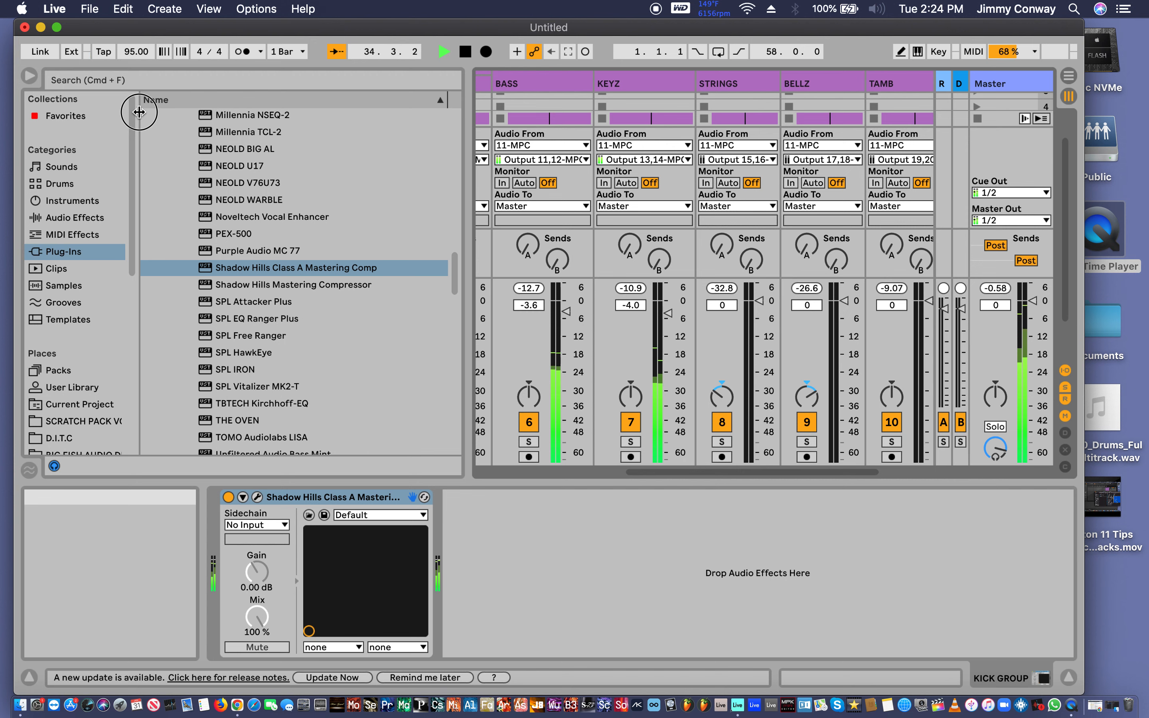
Narrow the browser's category list and the whole browser so that more mixer tracks fit on screen.
{"action": "left_click_drag", "start_coordinate": [139, 112], "coordinate": [100, 109]}
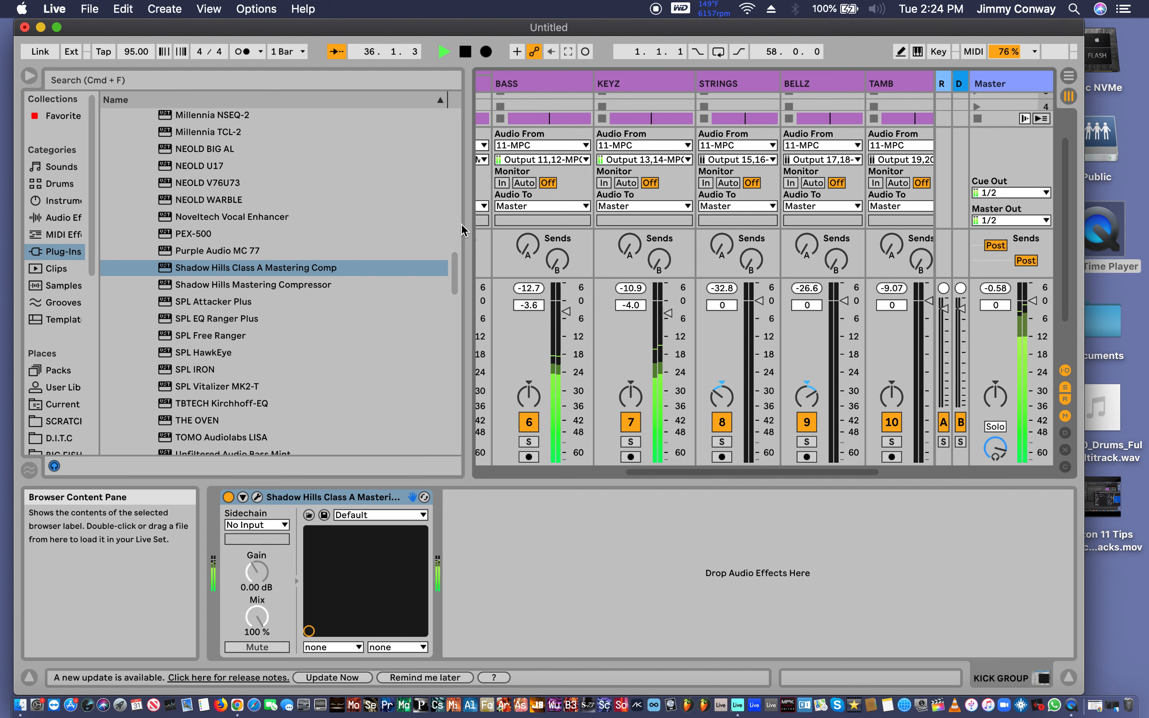
{"action": "left_click_drag", "start_coordinate": [466, 217], "coordinate": [289, 214]}
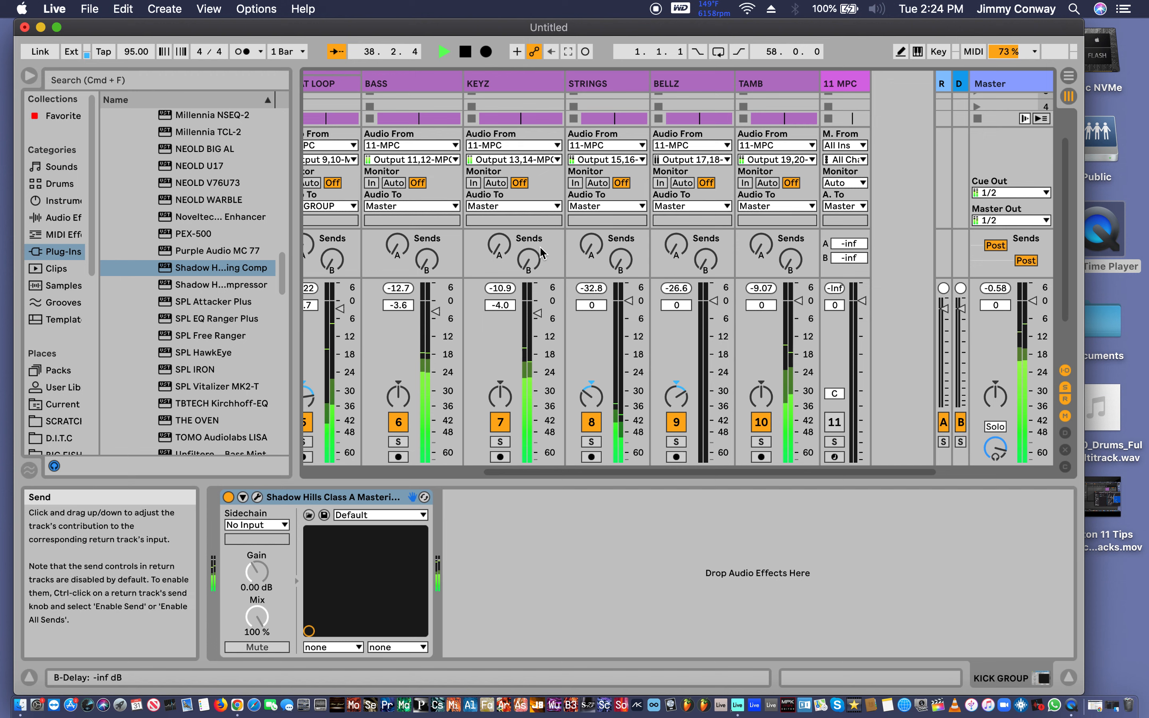
{"action": "scroll", "coordinate": [541, 252], "scroll_direction": "left", "scroll_amount": 5}
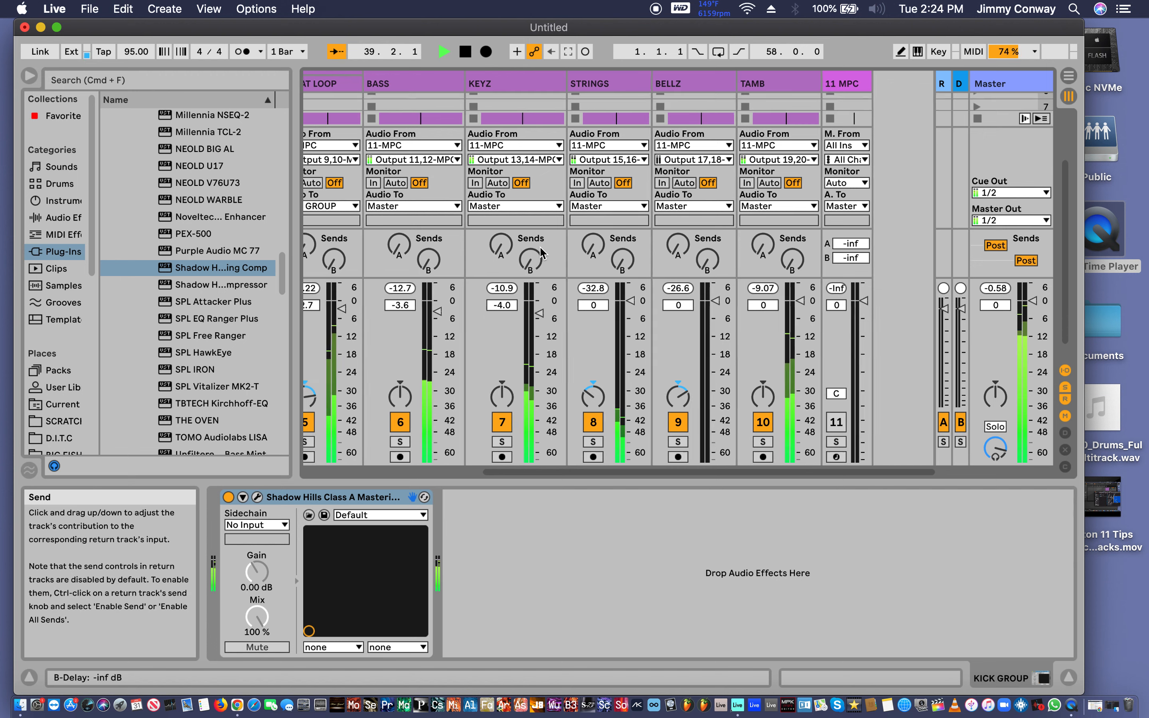
{"action": "scroll", "coordinate": [542, 252], "scroll_direction": "left", "scroll_amount": 5}
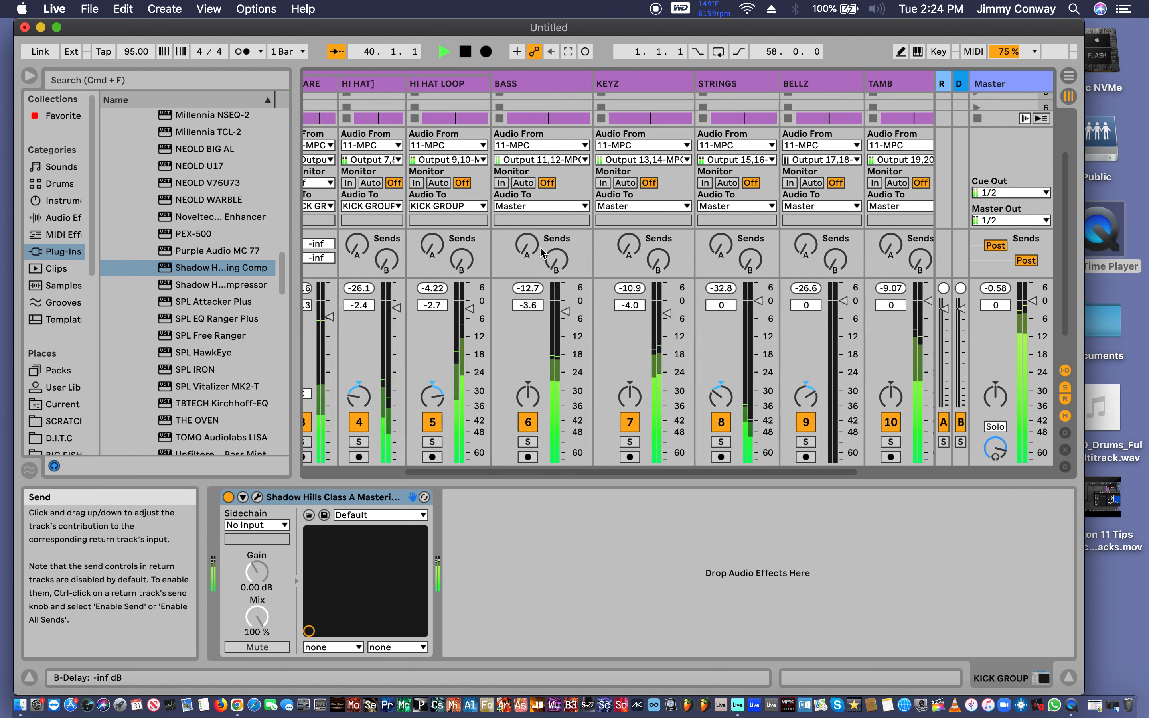
{"action": "scroll", "coordinate": [541, 252], "scroll_direction": "right", "scroll_amount": 2}
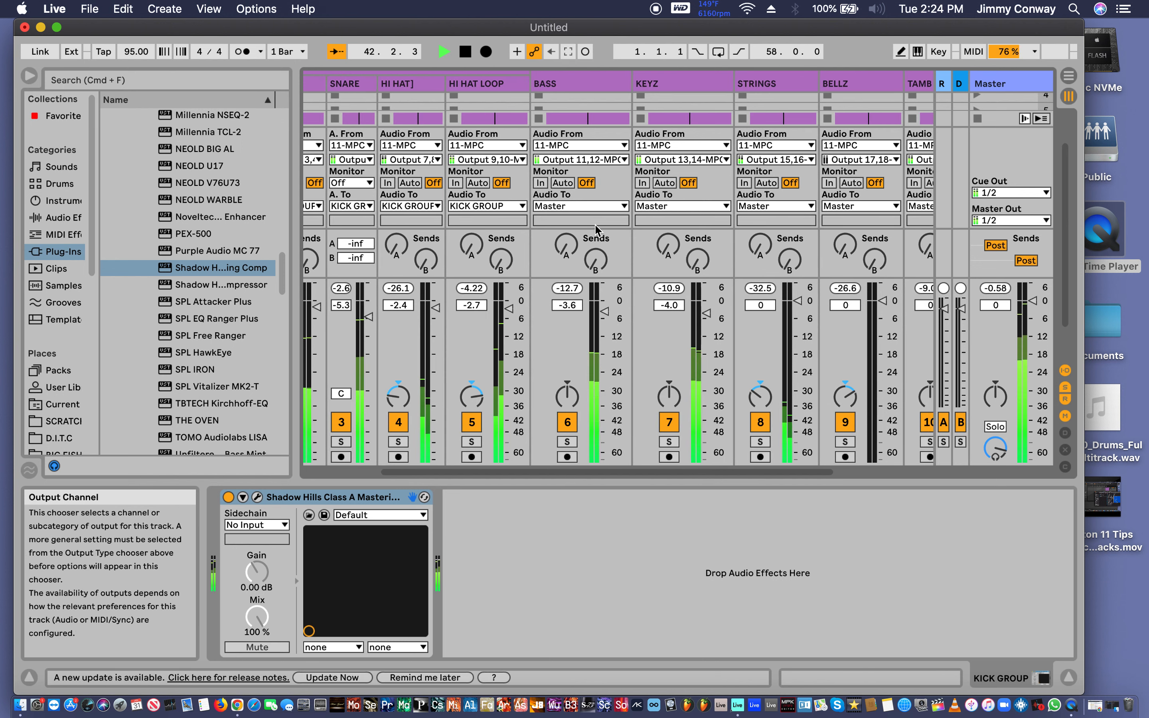
Reset the Master peak indicator and lower BELLZ to -8.3 dB, STRINGS to -4.4 dB and HI HAT LOOP to -5.3 dB.
{"action": "left_click", "coordinate": [997, 288]}
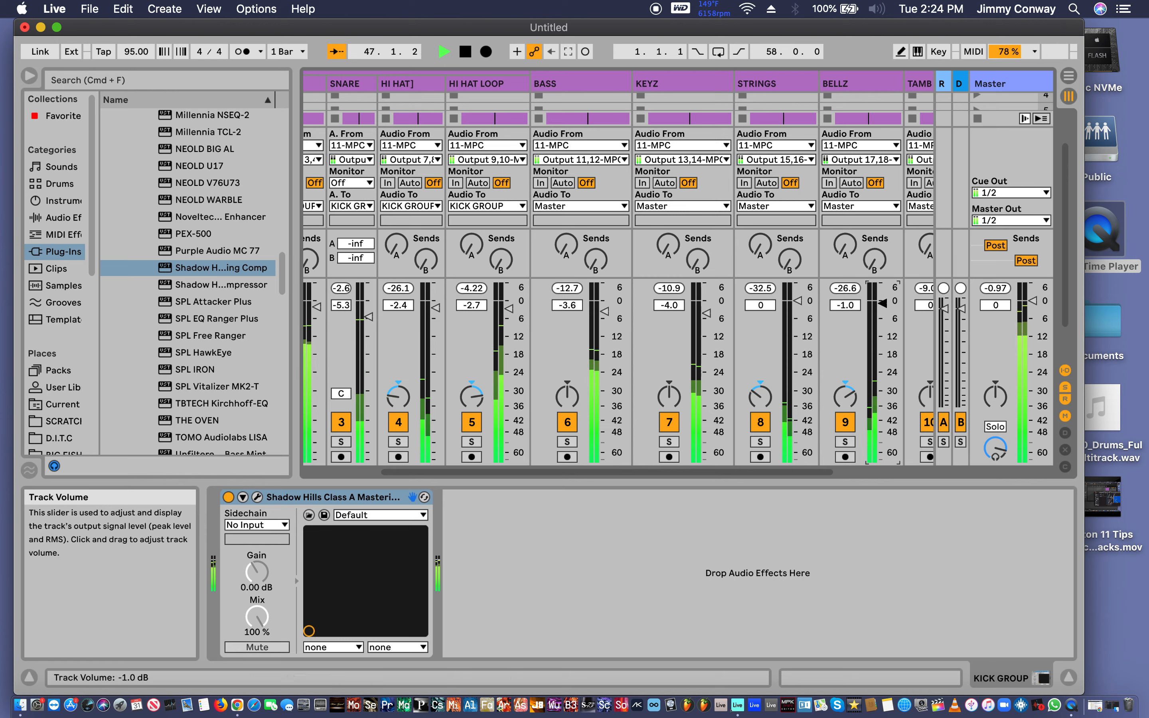
{"action": "left_click_drag", "start_coordinate": [882, 306], "coordinate": [882, 338]}
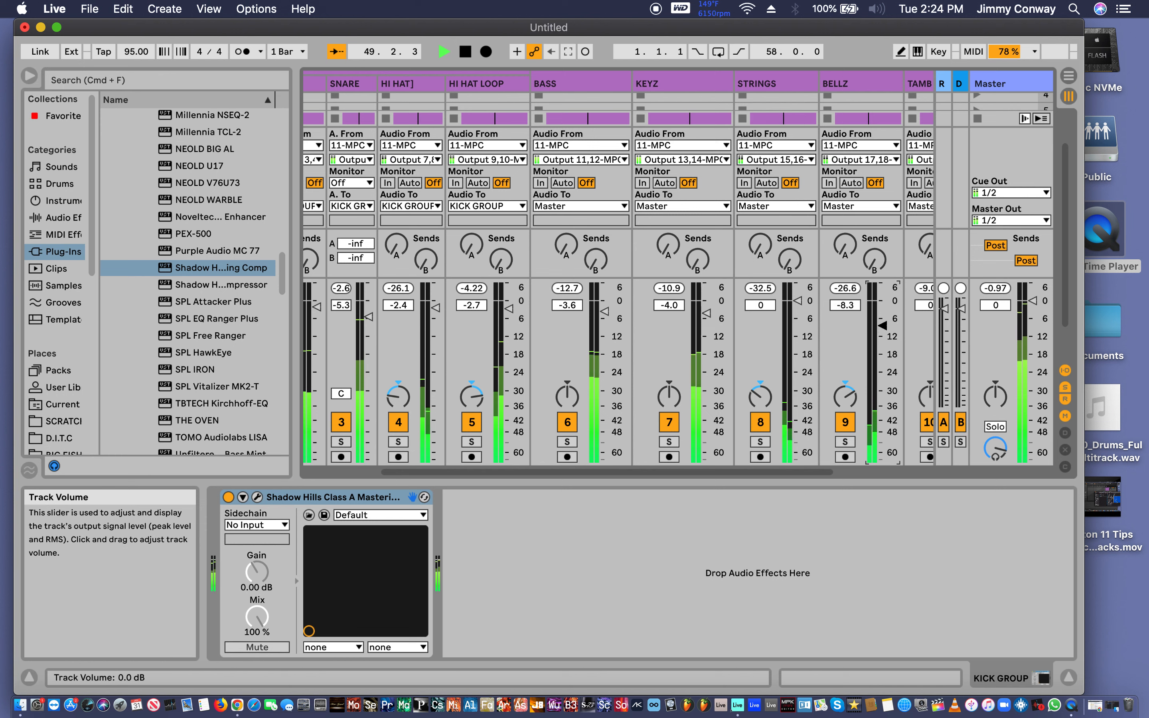
{"action": "left_click_drag", "start_coordinate": [798, 300], "coordinate": [797, 304]}
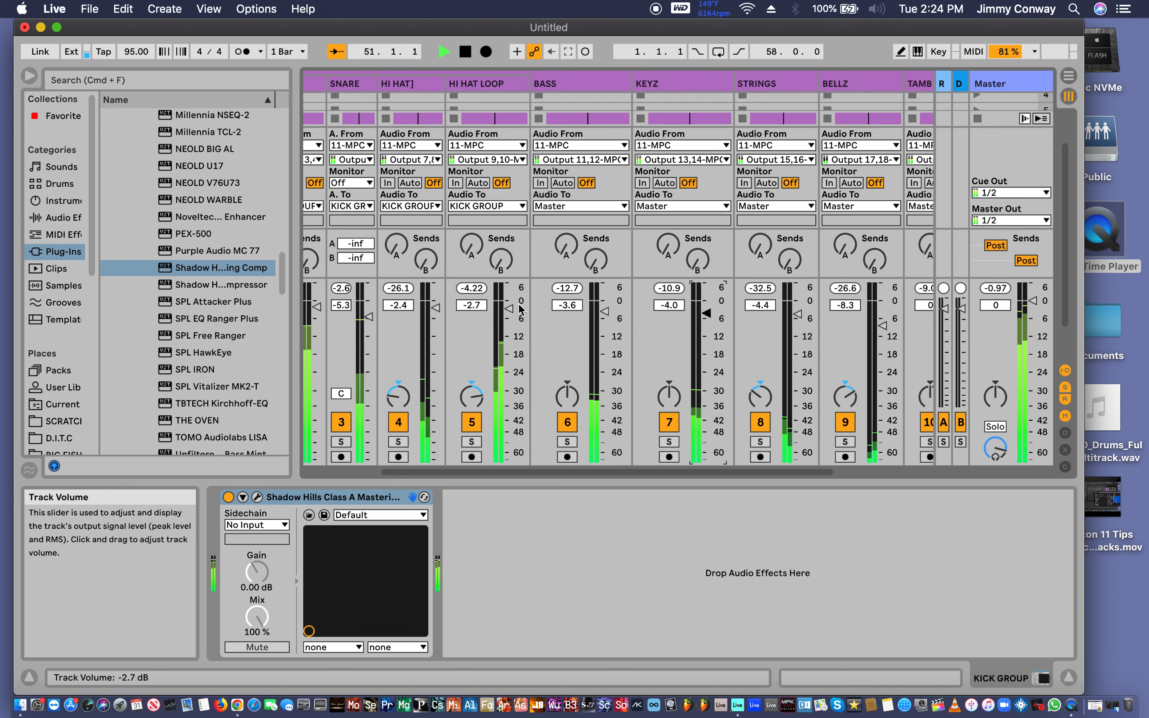
{"action": "left_click_drag", "start_coordinate": [520, 305], "coordinate": [510, 316]}
Lower the TAMB track volume to -5.6 dB, restarting the song from the beginning to hear it.
{"action": "scroll", "coordinate": [798, 183], "scroll_direction": "right", "scroll_amount": 5}
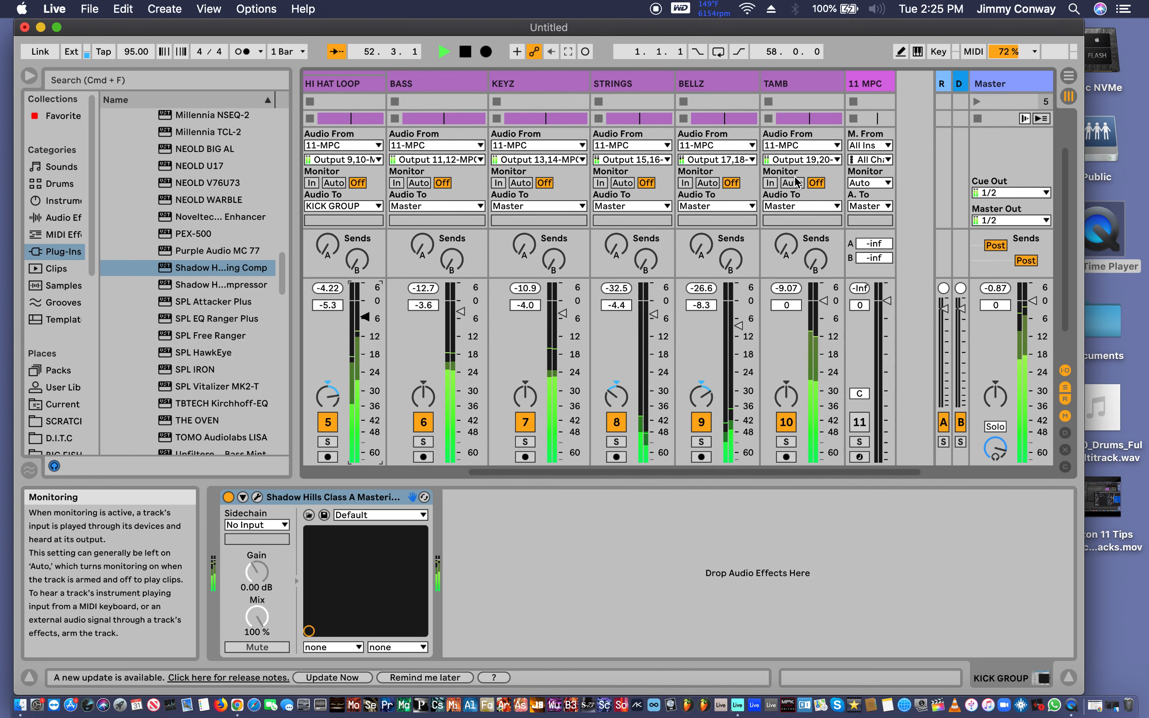
{"action": "scroll", "coordinate": [797, 182], "scroll_direction": "right", "scroll_amount": 2}
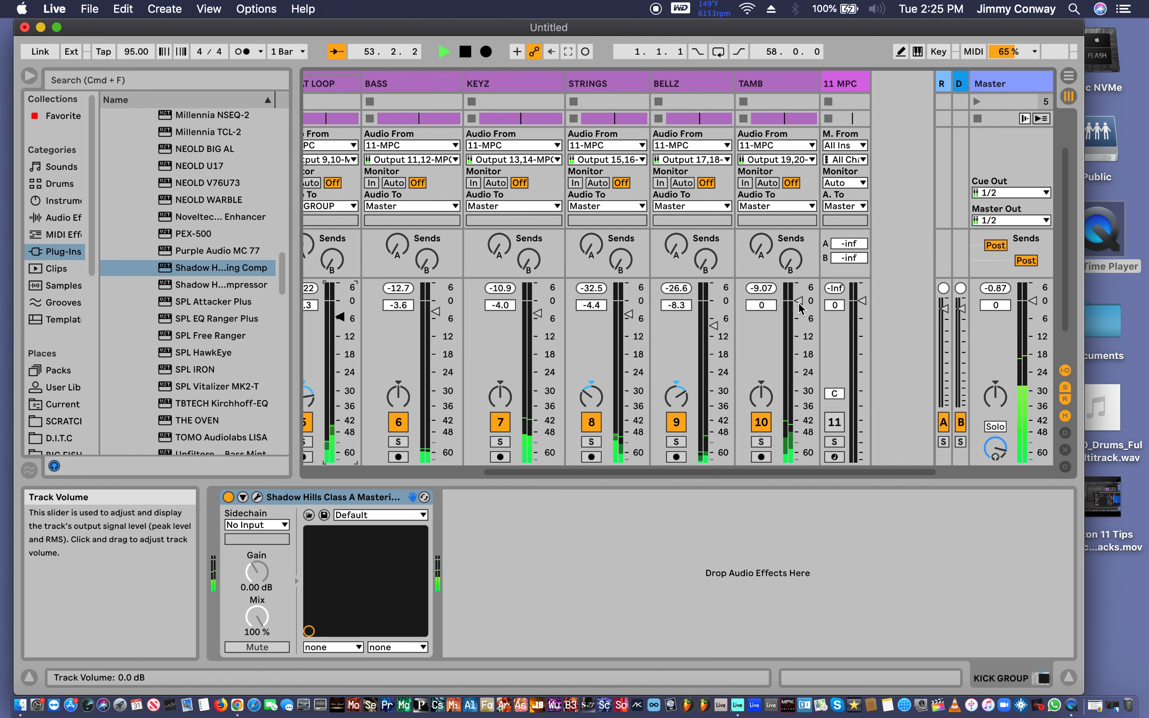
{"action": "left_click_drag", "start_coordinate": [800, 308], "coordinate": [800, 326]}
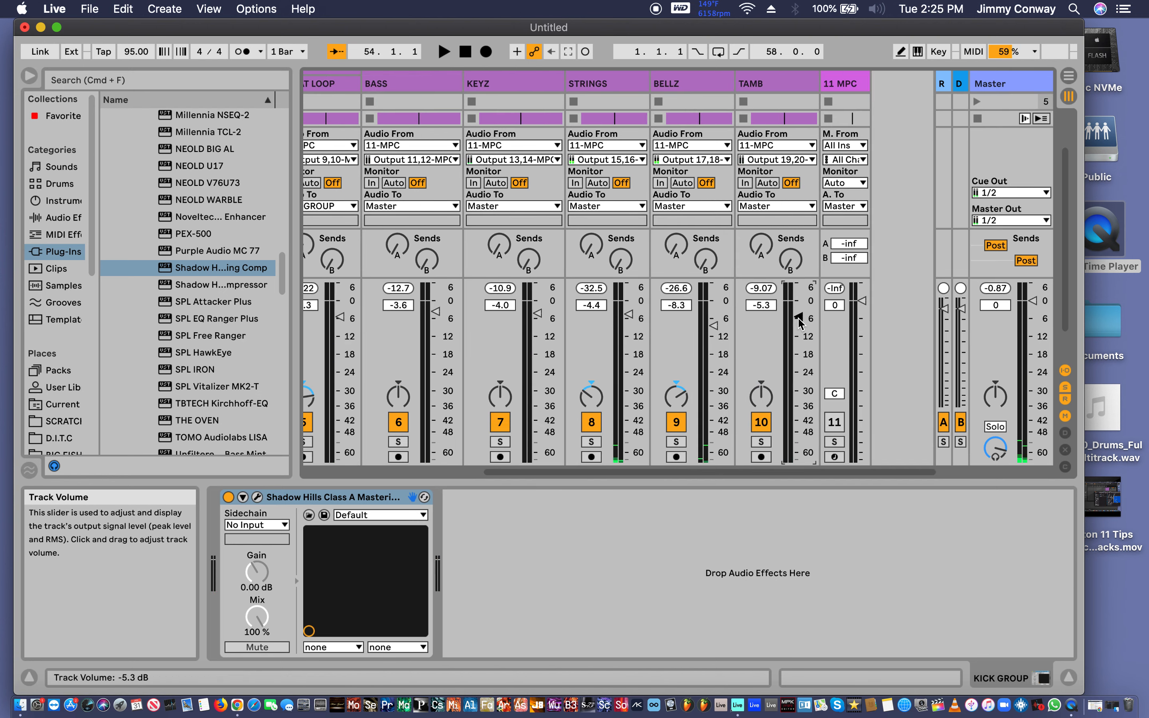
{"action": "key", "text": "space"}
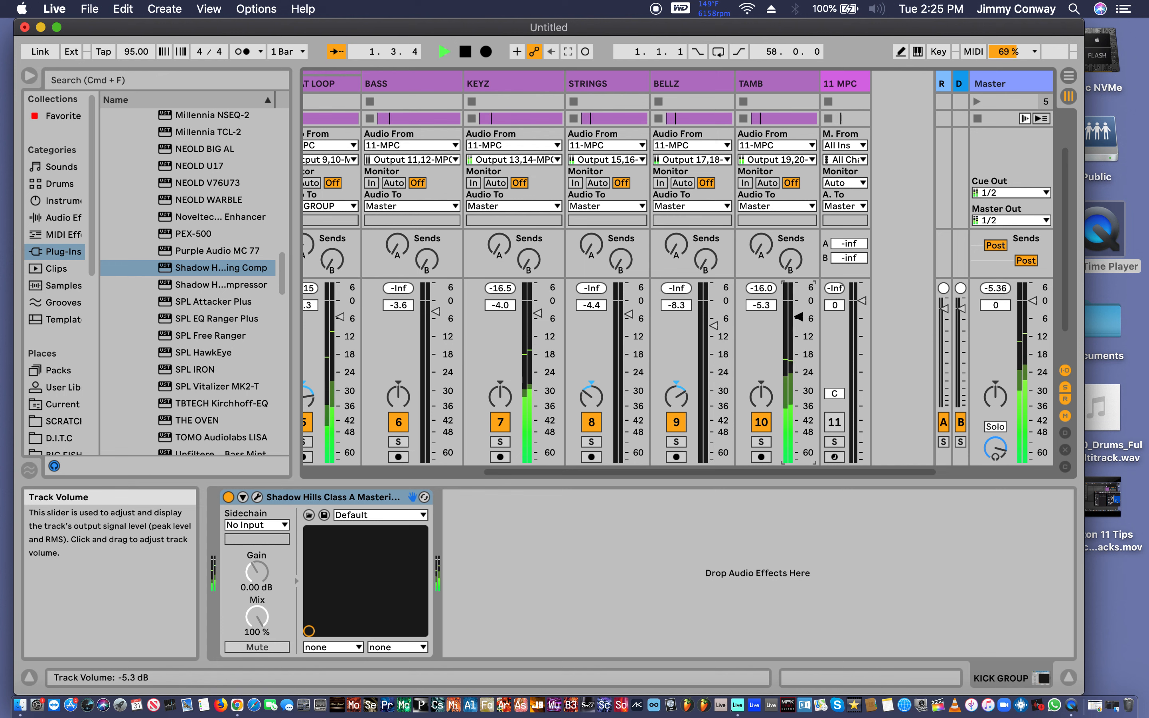
{"action": "left_click_drag", "start_coordinate": [798, 318], "coordinate": [799, 319]}
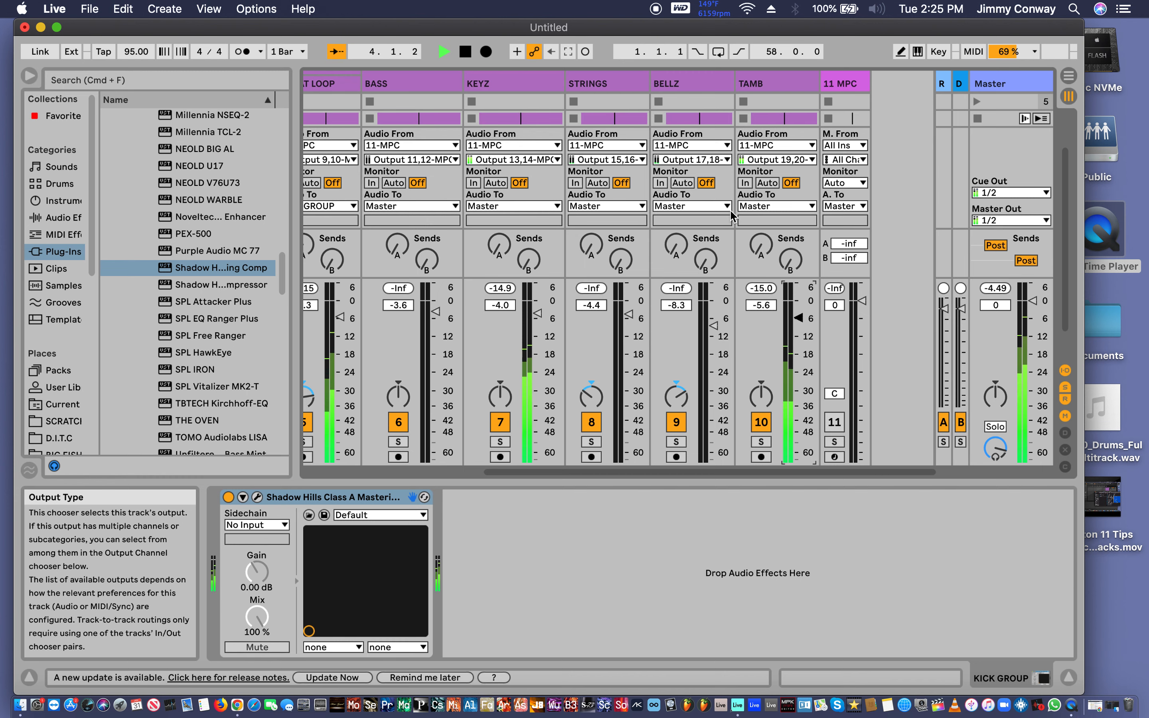
Lower KICK to -3.6 dB and SNARE to -6.2 dB, resetting the Master peak indicator before and after.
{"action": "scroll", "coordinate": [731, 216], "scroll_direction": "left", "scroll_amount": 10}
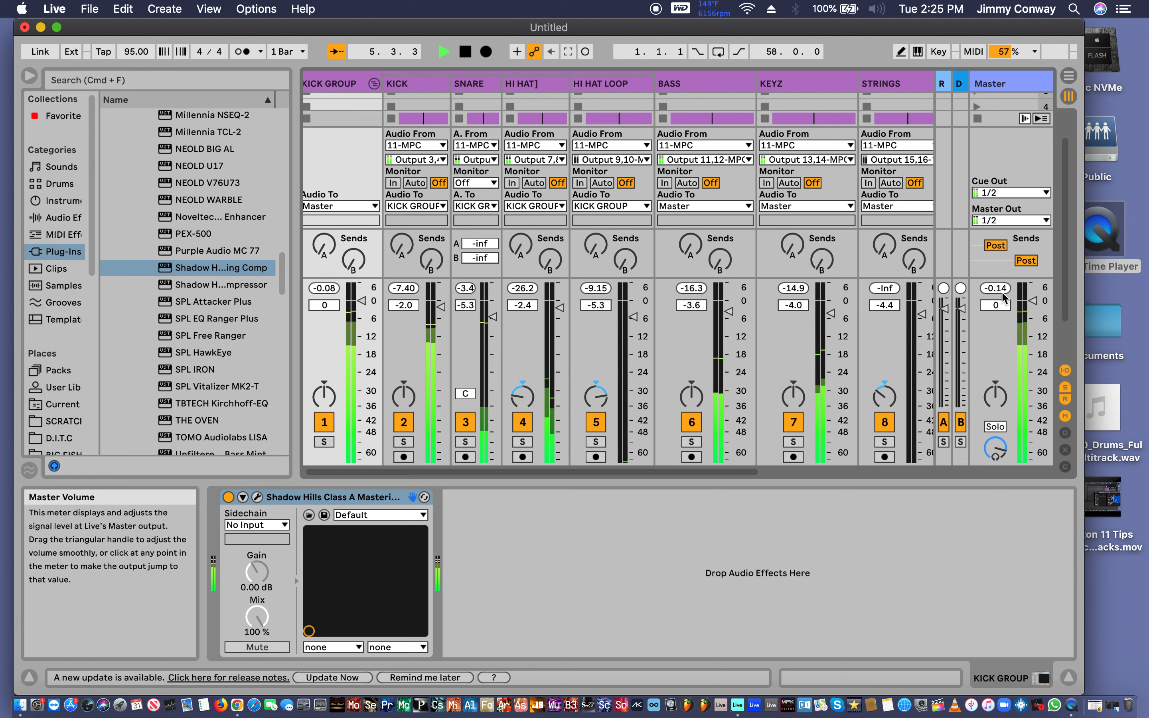
{"action": "left_click", "coordinate": [997, 294]}
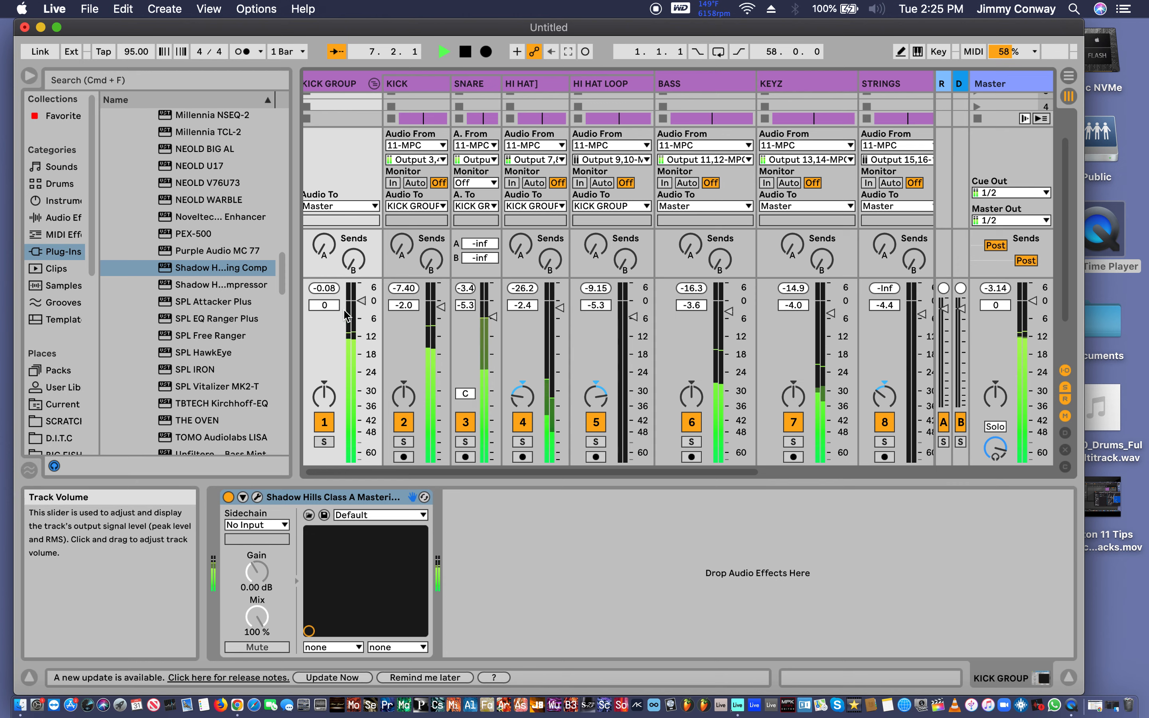
{"action": "left_click", "coordinate": [368, 300]}
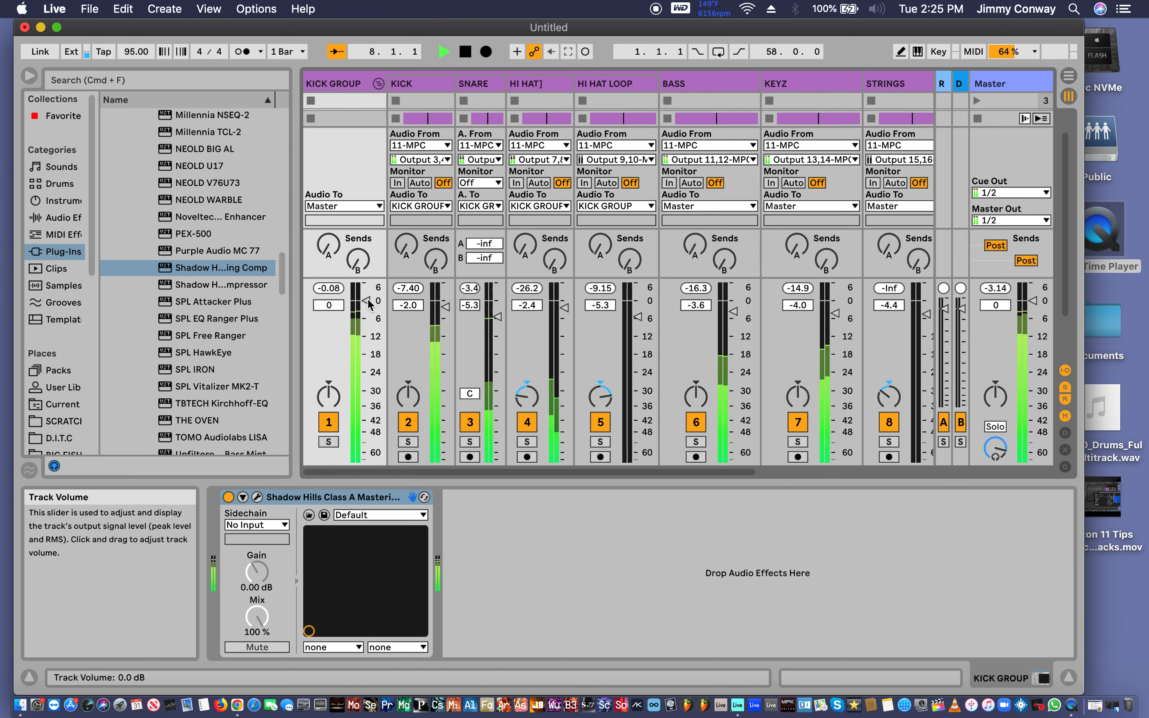
{"action": "left_click", "coordinate": [447, 309]}
{"action": "left_click_drag", "start_coordinate": [447, 309], "coordinate": [447, 314]}
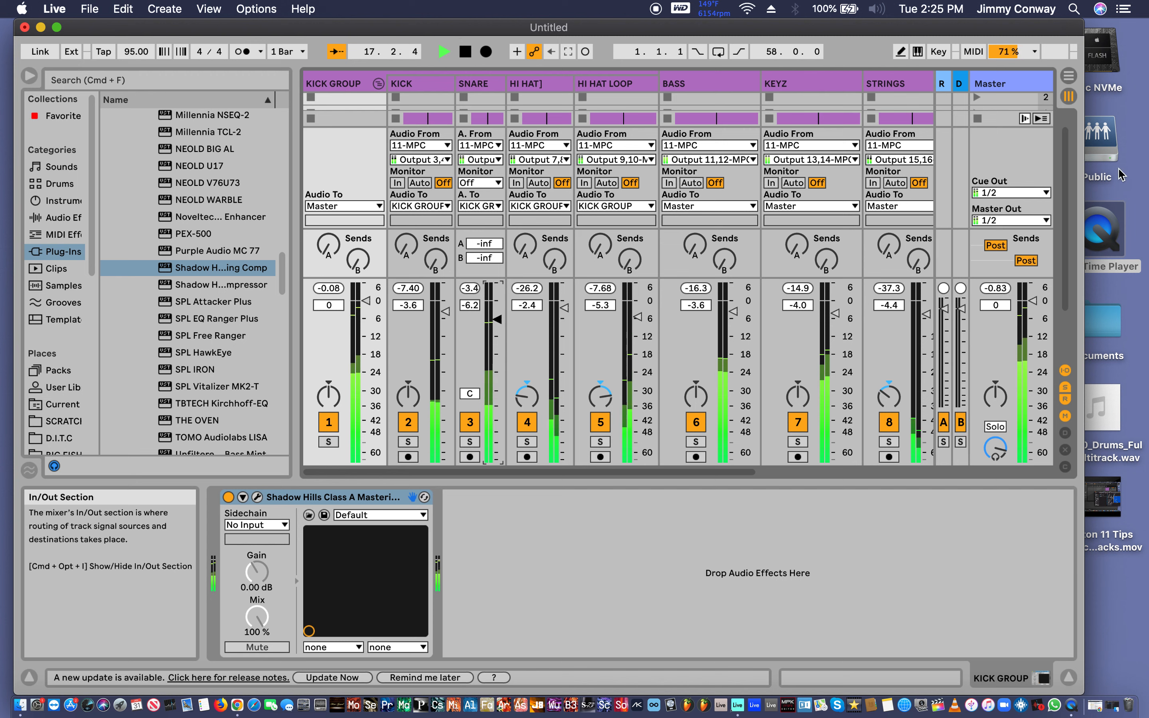
{"action": "left_click", "coordinate": [996, 289]}
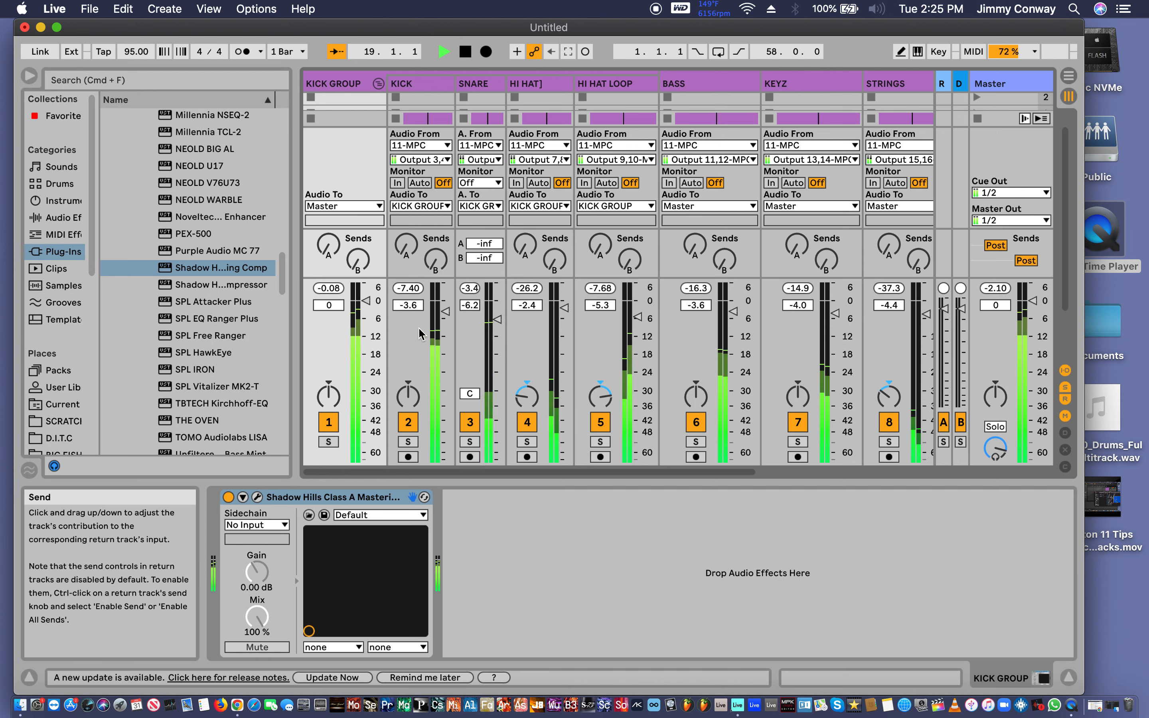
Open the Lindell 80 Channel plug-in on SNARE and raise its compressor ratio to 6:1.
{"action": "left_click", "coordinate": [475, 83]}
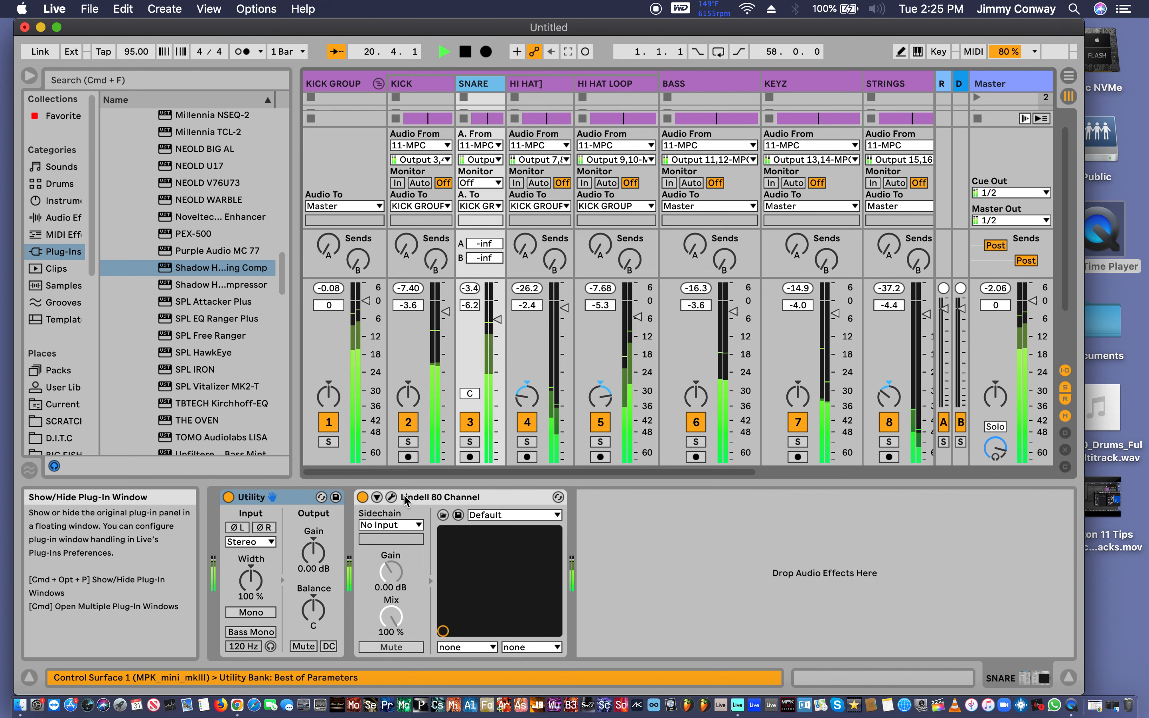
{"action": "left_click", "coordinate": [391, 497]}
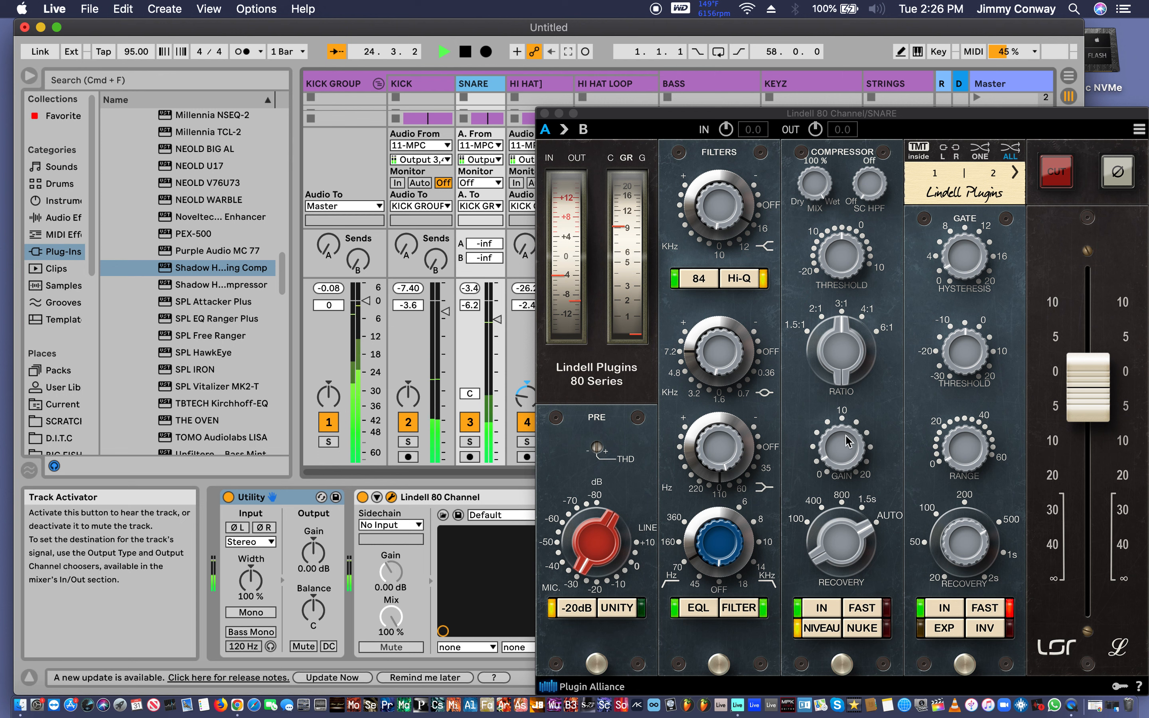
{"action": "left_click", "coordinate": [854, 537]}
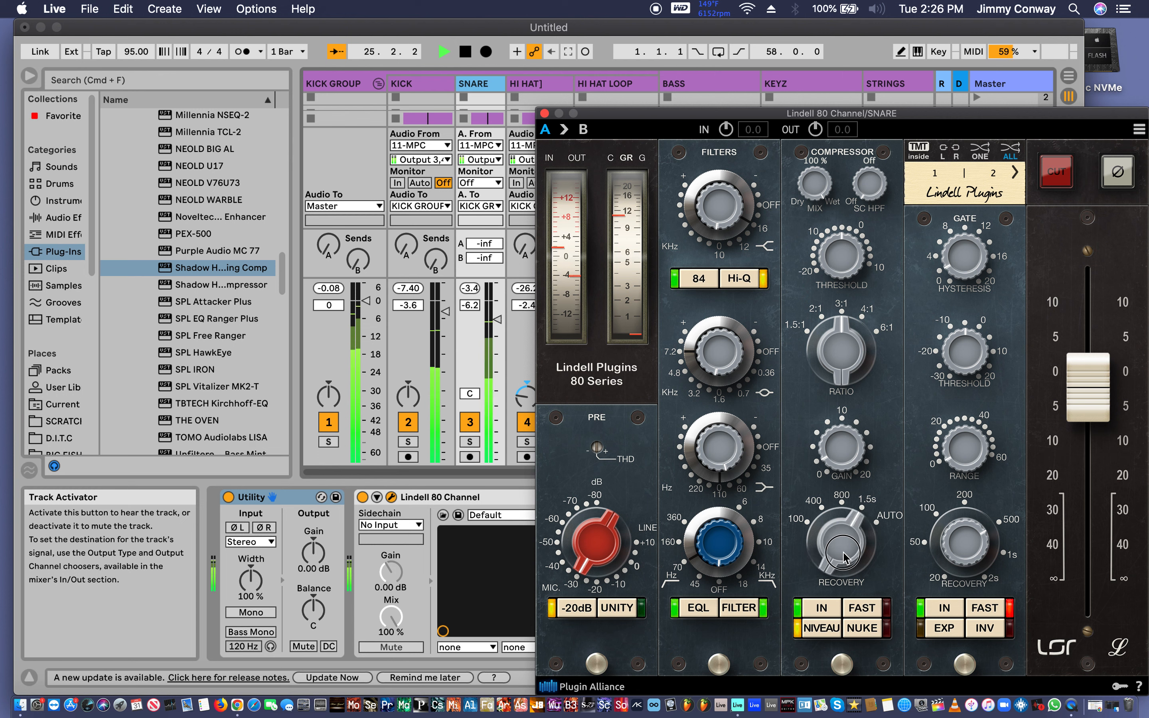
{"action": "left_click_drag", "start_coordinate": [836, 330], "coordinate": [831, 278]}
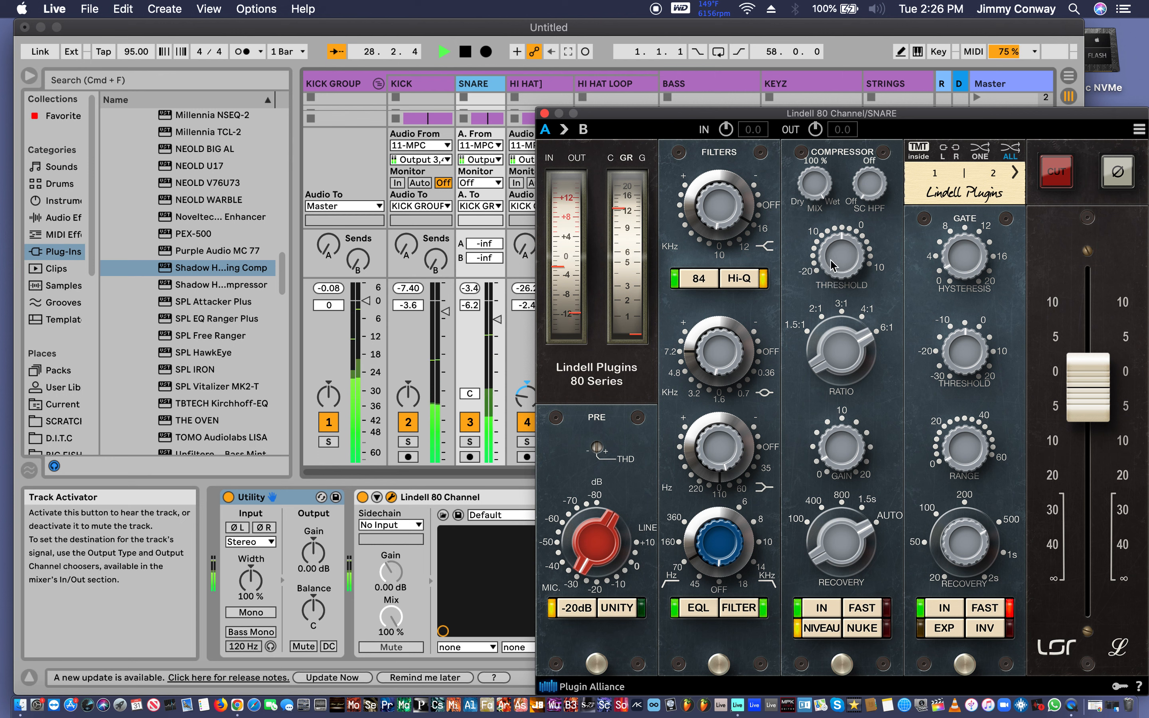
Fine-tune the SNARE compressor's threshold and ratio and set its gain to about 8 dB.
{"action": "left_click", "coordinate": [840, 264]}
{"action": "mouse_move", "coordinate": [839, 264]}
{"action": "left_mouse_down"}
{"action": "mouse_move", "coordinate": [842, 291]}
{"action": "mouse_move", "coordinate": [842, 272]}
{"action": "left_mouse_up"}
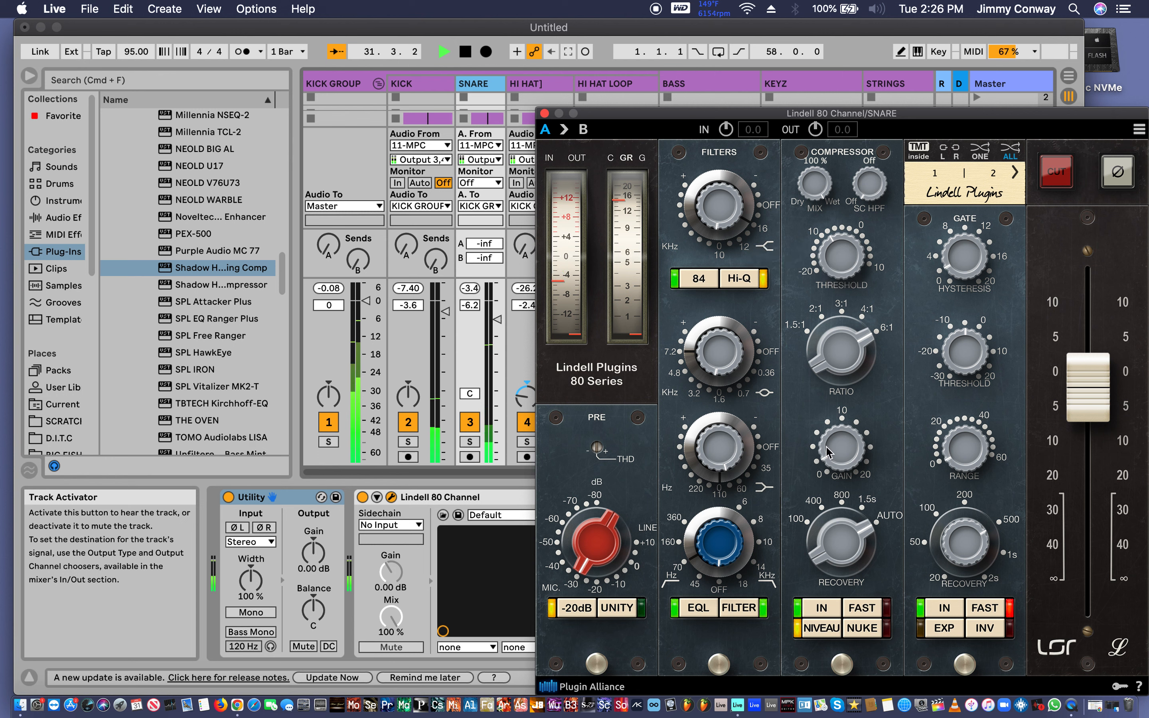
{"action": "left_click_drag", "start_coordinate": [826, 452], "coordinate": [824, 411]}
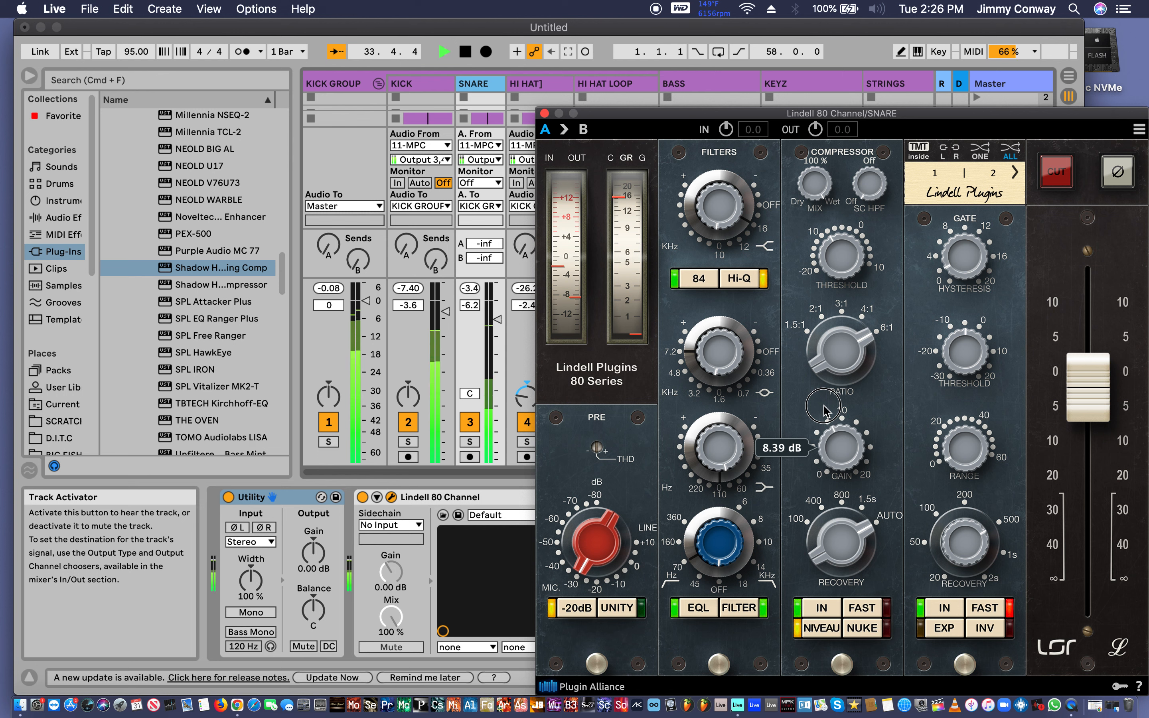
{"action": "left_click_drag", "start_coordinate": [824, 409], "coordinate": [825, 413]}
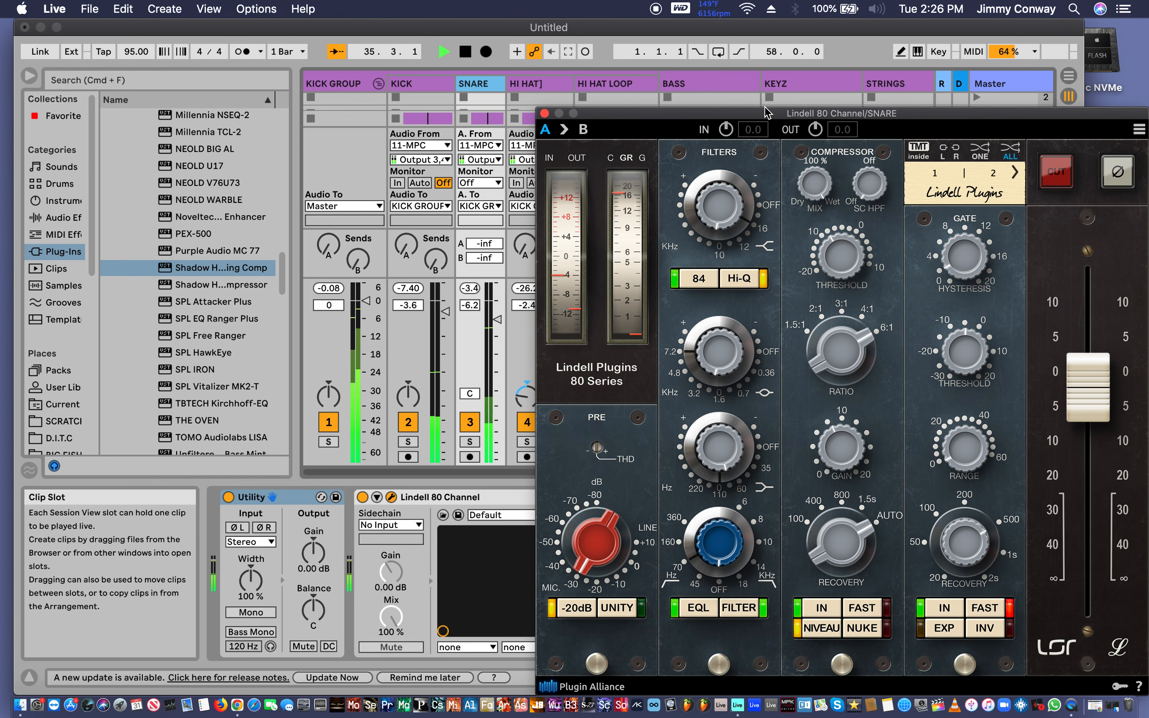
{"action": "left_click_drag", "start_coordinate": [768, 113], "coordinate": [810, 110]}
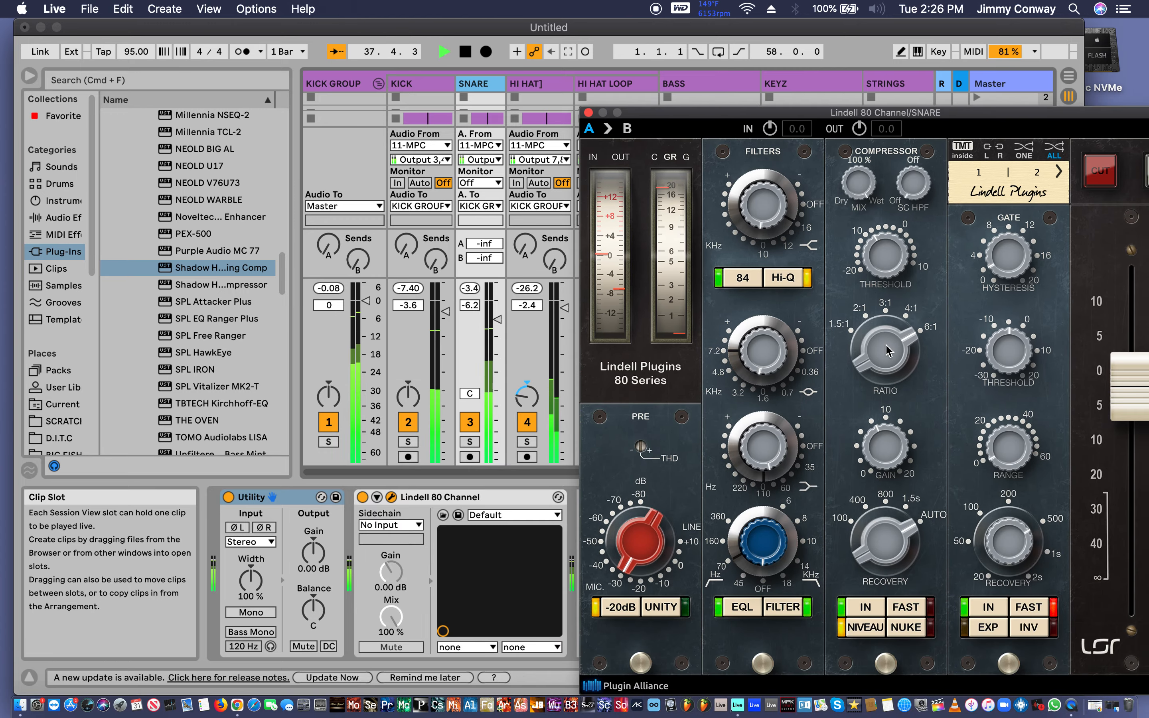
{"action": "mouse_move", "coordinate": [887, 351]}
{"action": "left_mouse_down"}
{"action": "mouse_move", "coordinate": [890, 369]}
{"action": "mouse_move", "coordinate": [877, 339]}
{"action": "left_mouse_up"}
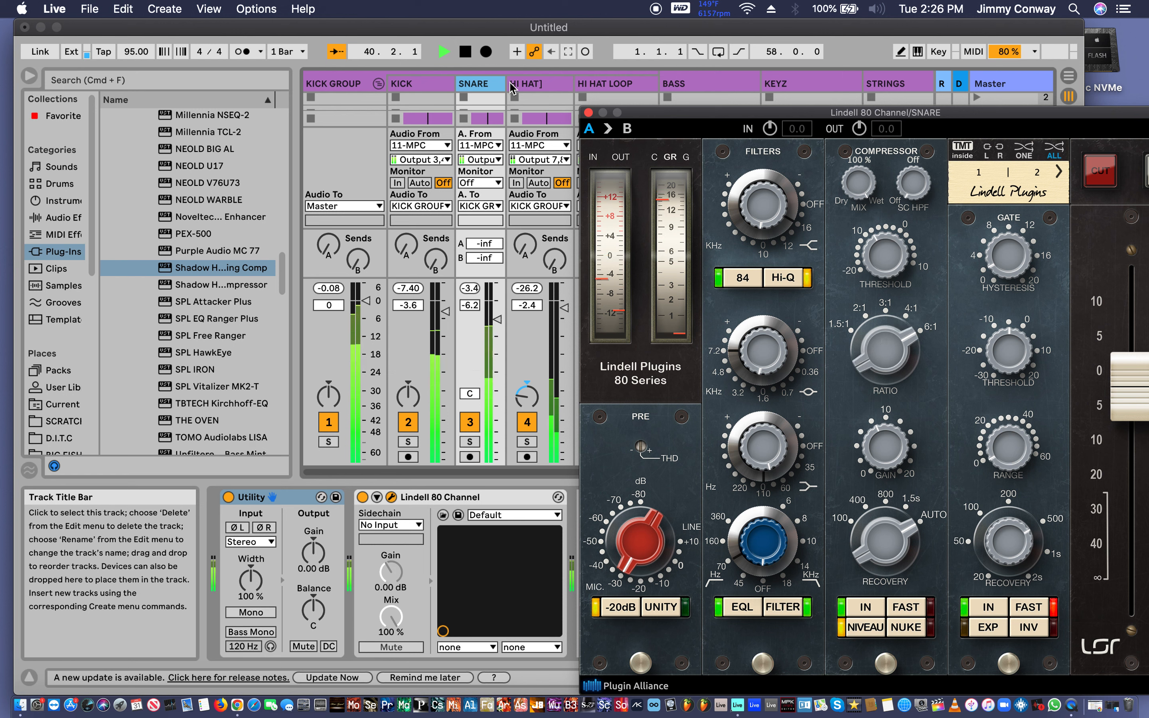
Widen the SNARE track, lower SNARE to -7.7 dB and KICK to -4.0 dB, and close the plug-in window.
{"action": "left_click_drag", "start_coordinate": [501, 83], "coordinate": [558, 95]}
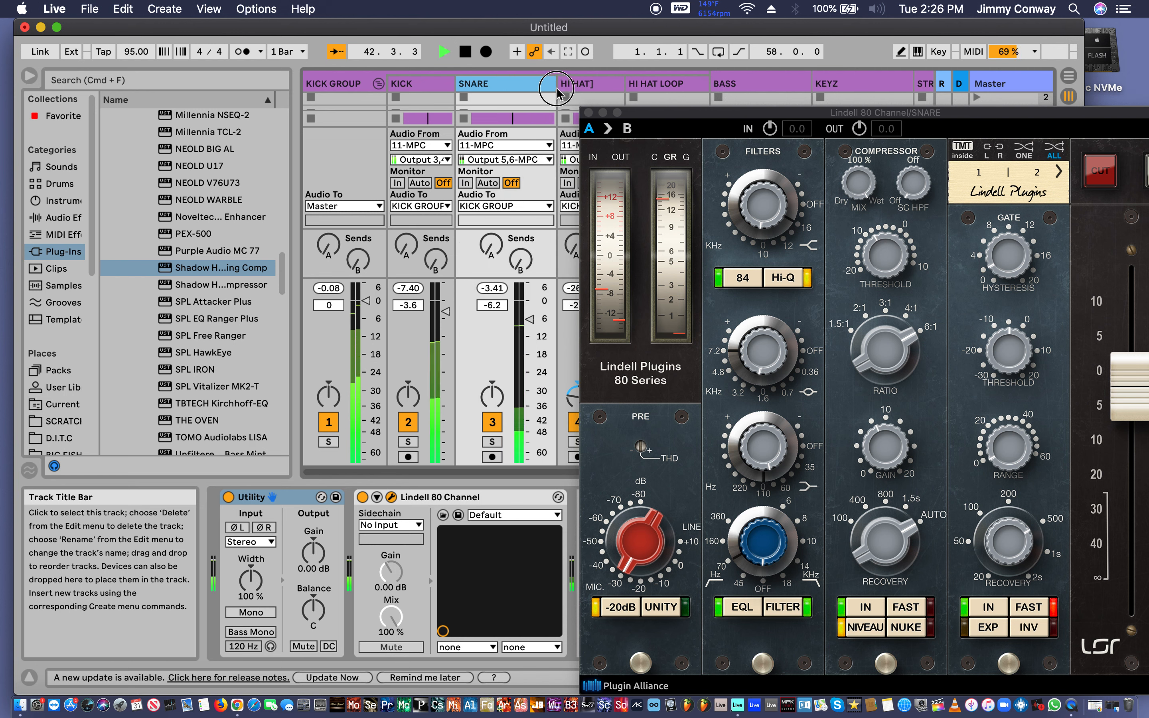
{"action": "left_click", "coordinate": [536, 319]}
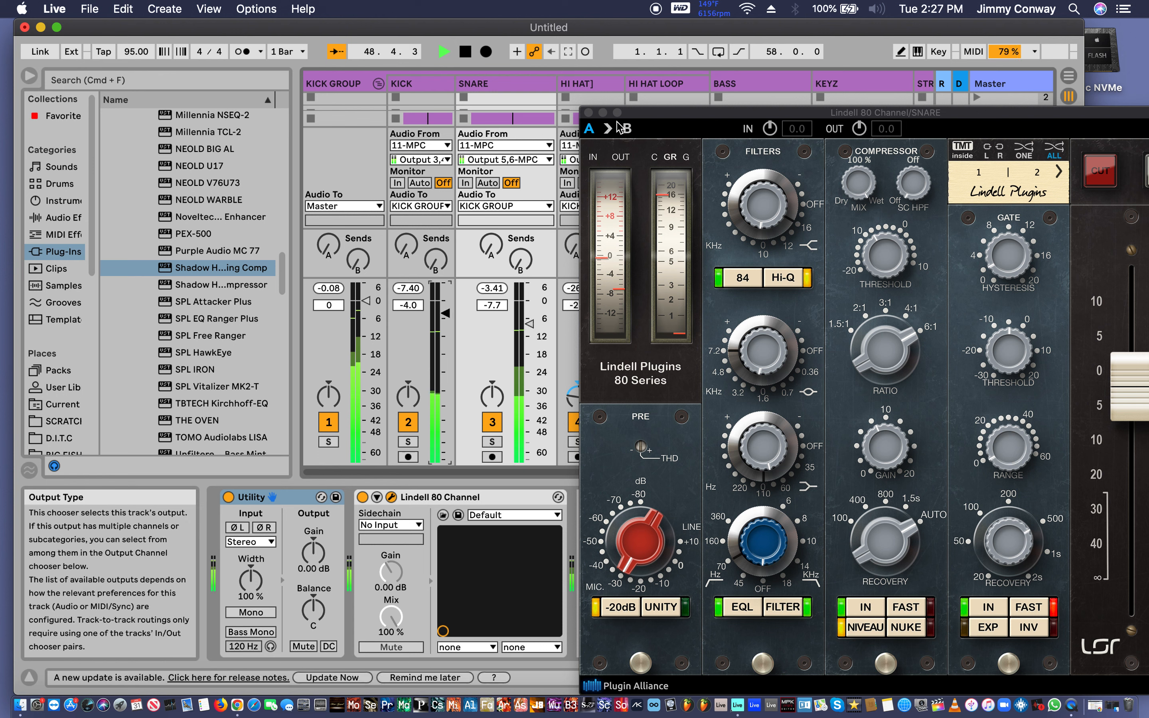
{"action": "left_click", "coordinate": [589, 112]}
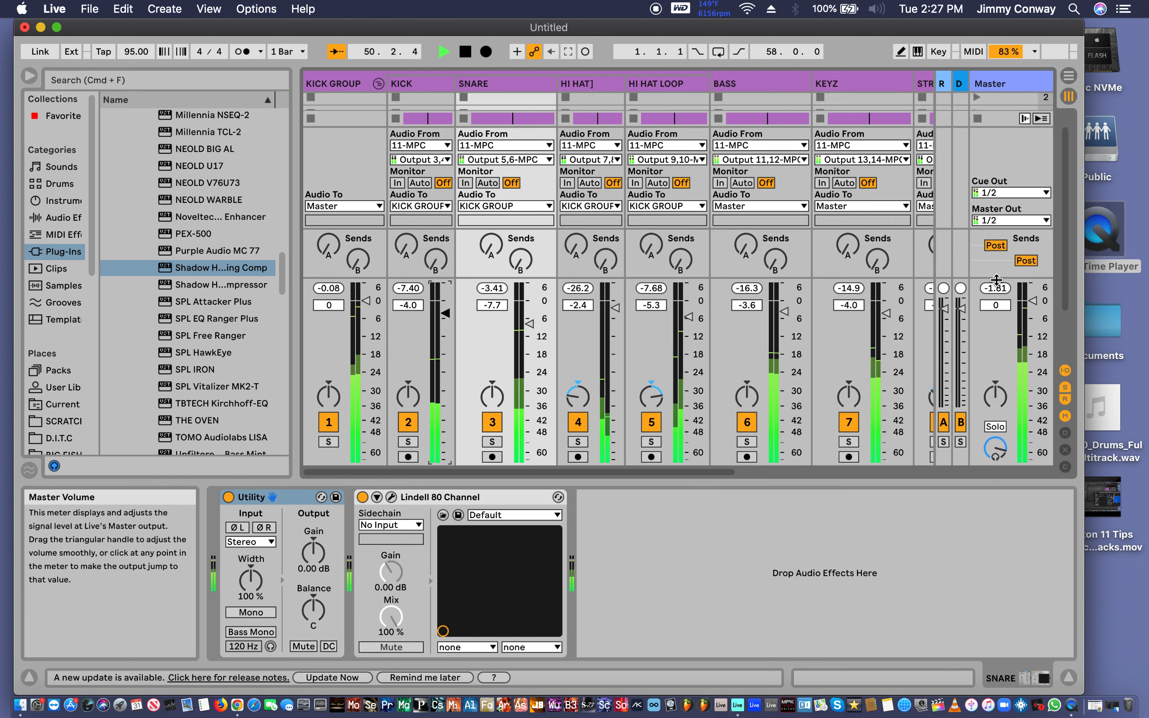
Reset the Master peak indicator and lower the KEYZ track volume to -10.0 dB.
{"action": "left_click", "coordinate": [995, 288]}
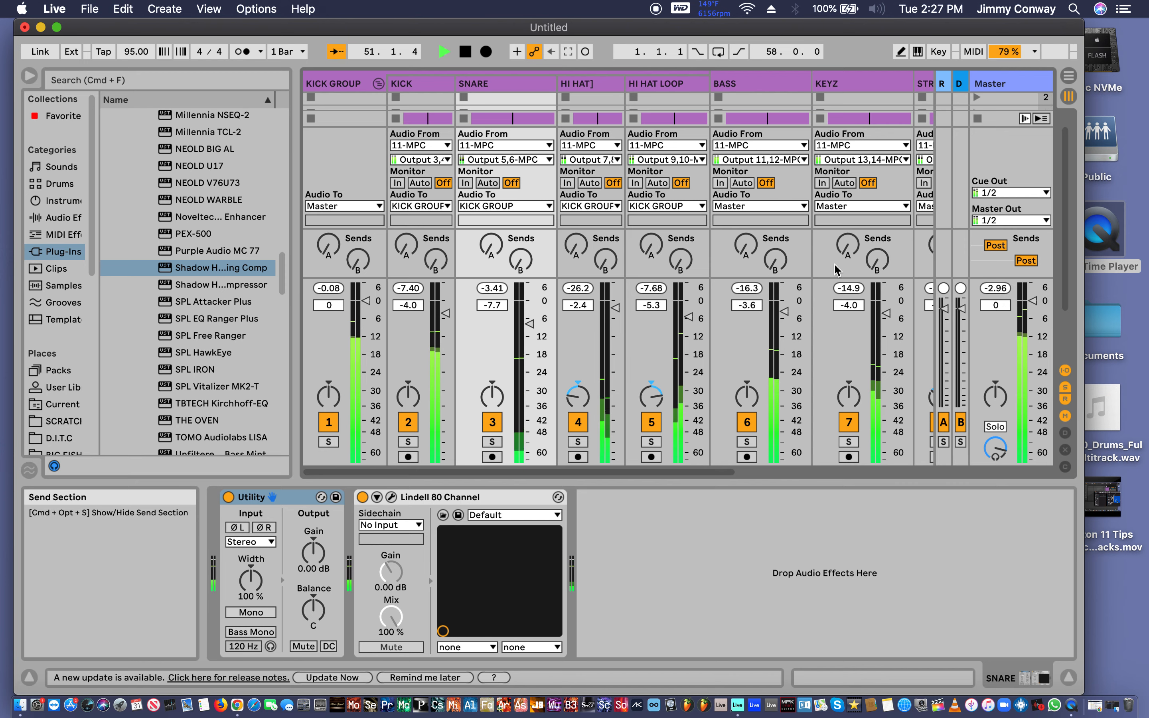
{"action": "scroll", "coordinate": [772, 278], "scroll_direction": "right", "scroll_amount": 3}
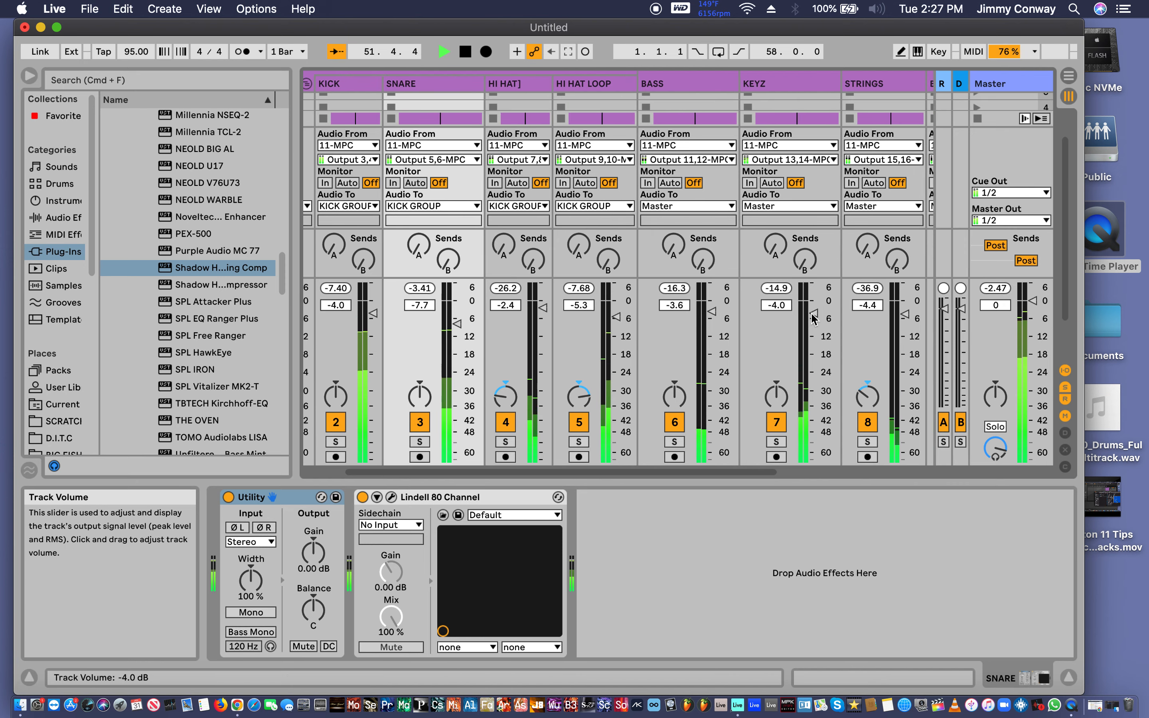
{"action": "mouse_move", "coordinate": [813, 313]}
{"action": "left_mouse_down"}
{"action": "mouse_move", "coordinate": [814, 380]}
{"action": "mouse_move", "coordinate": [813, 332]}
{"action": "left_mouse_up"}
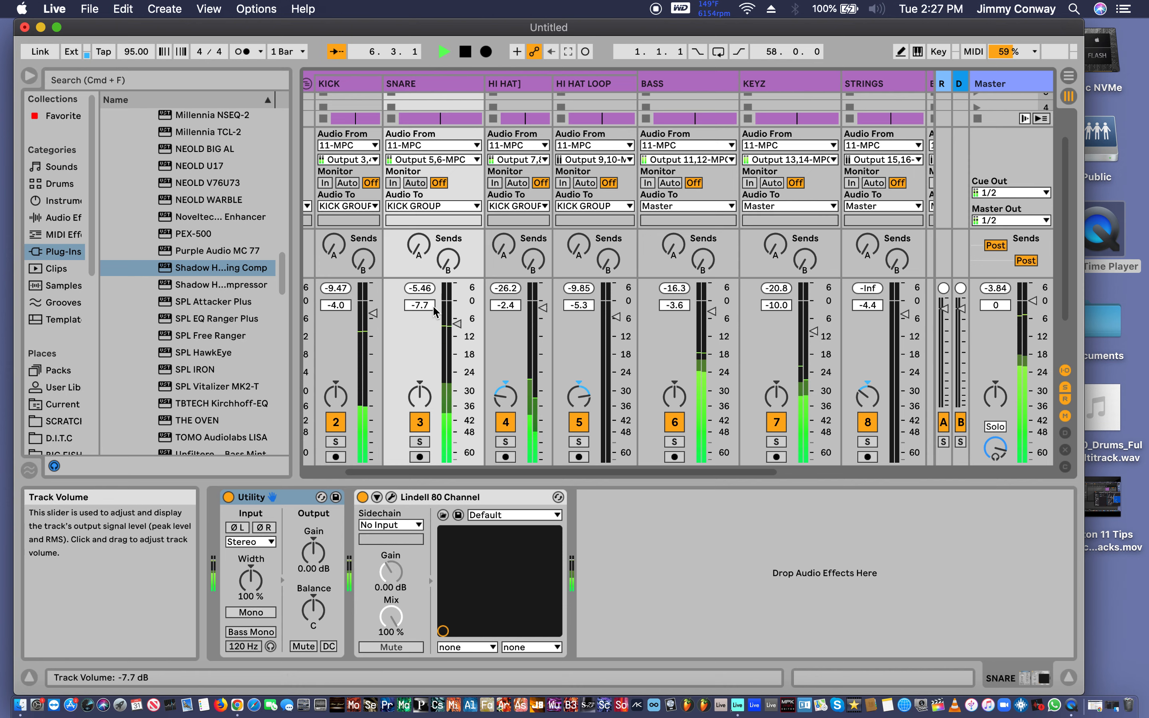
{"action": "scroll", "coordinate": [403, 108], "scroll_direction": "left", "scroll_amount": 3}
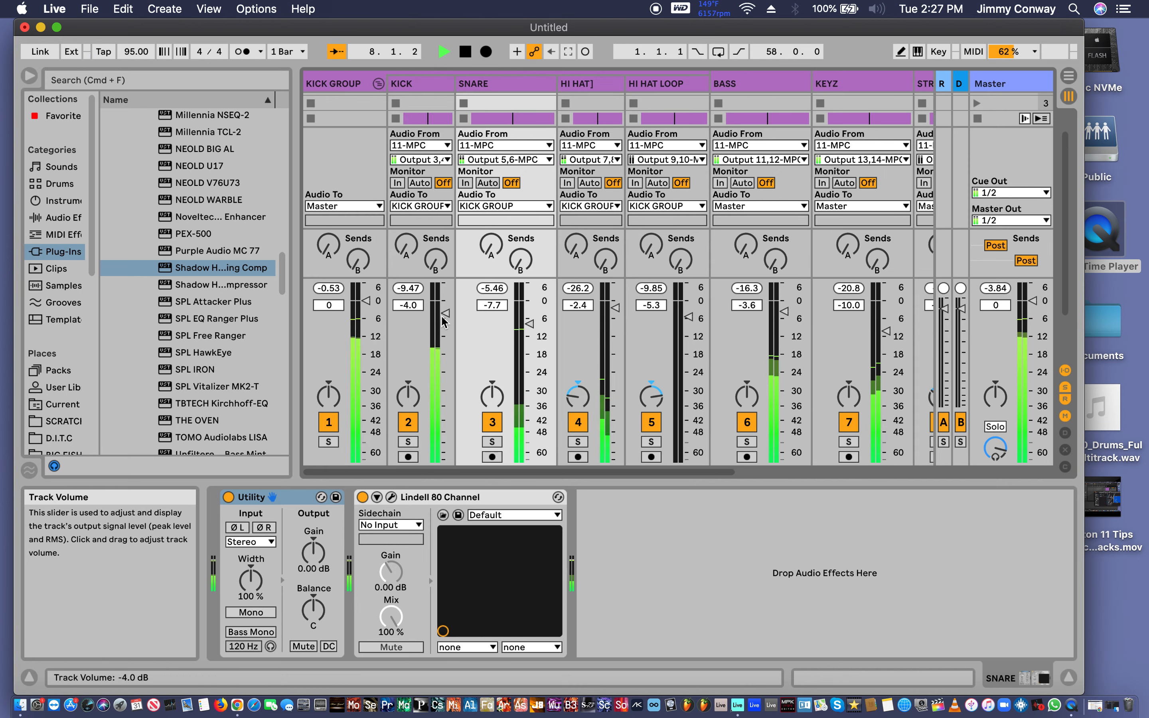
Lower KICK to -6.5 dB, BASS to -7.7 dB and KICK GROUP to -3.8 dB, and reset the Master peak indicator.
{"action": "left_click_drag", "start_coordinate": [445, 313], "coordinate": [445, 320]}
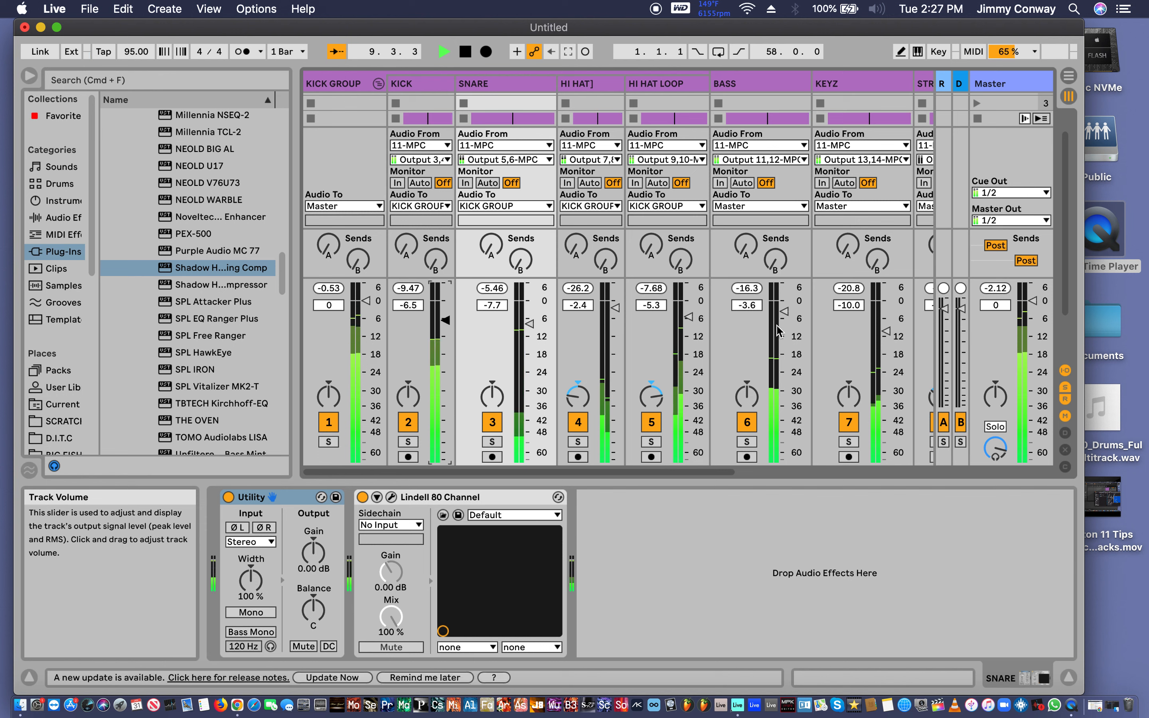
{"action": "mouse_move", "coordinate": [784, 311]}
{"action": "left_mouse_down"}
{"action": "mouse_move", "coordinate": [784, 344]}
{"action": "mouse_move", "coordinate": [784, 326]}
{"action": "left_mouse_up"}
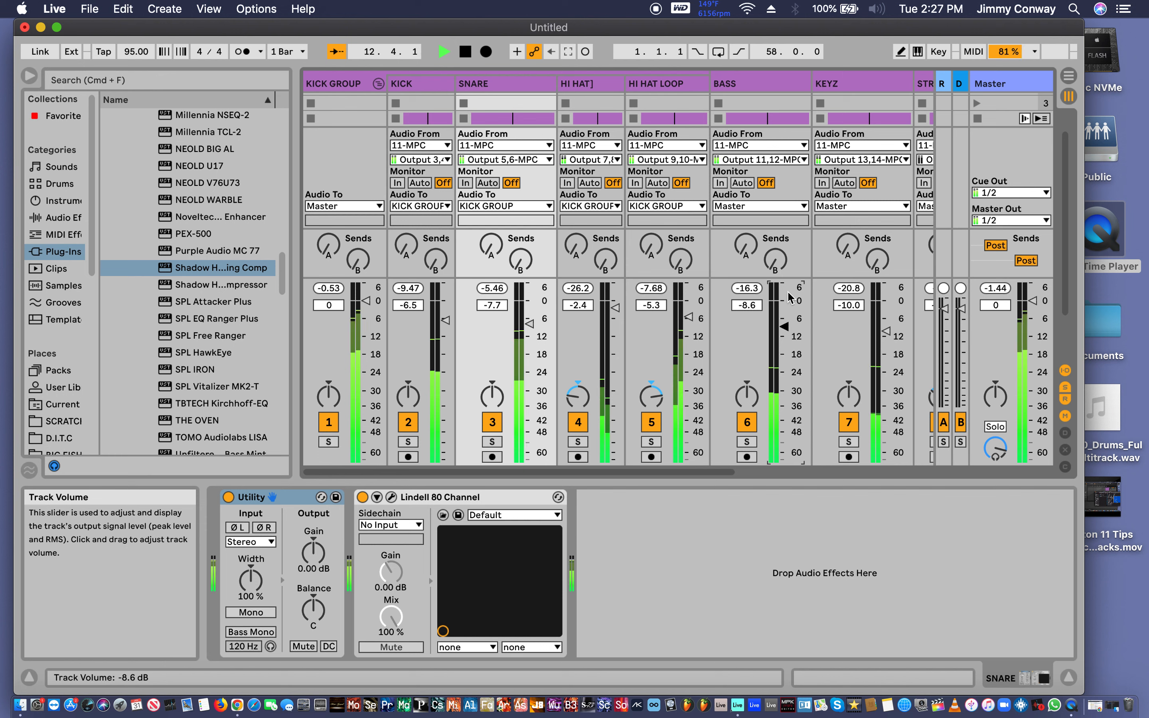
{"action": "left_click_drag", "start_coordinate": [784, 326], "coordinate": [784, 323]}
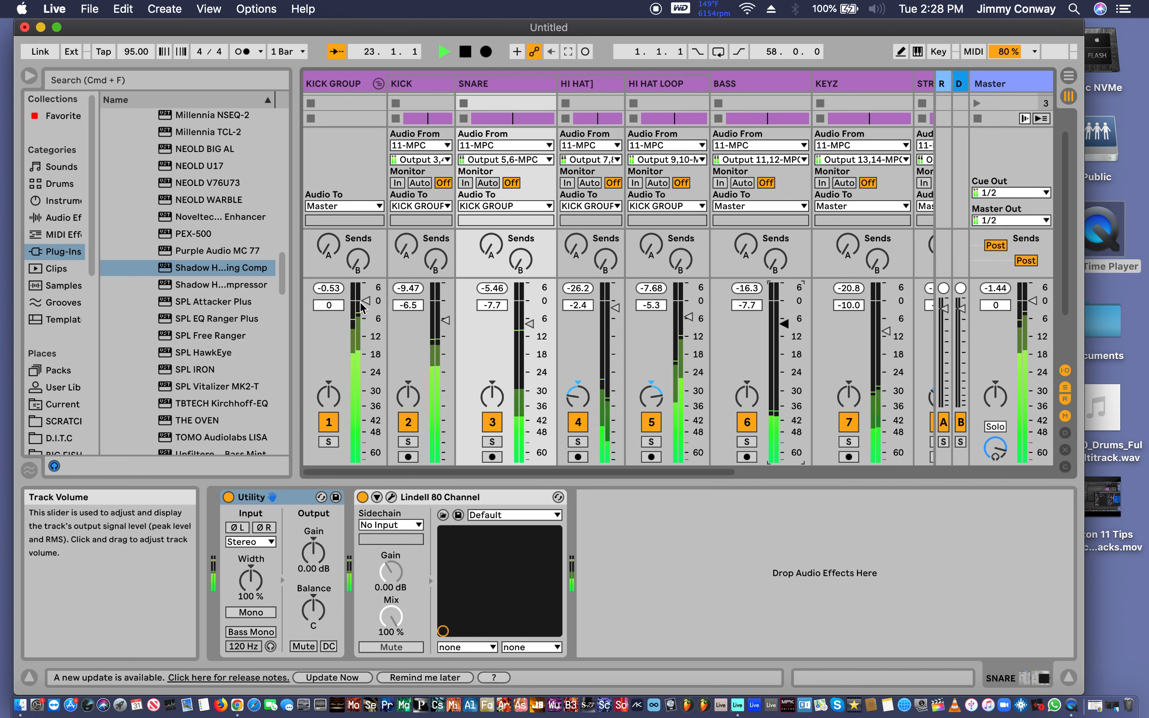
{"action": "mouse_move", "coordinate": [366, 307]}
{"action": "left_mouse_down"}
{"action": "mouse_move", "coordinate": [367, 343]}
{"action": "mouse_move", "coordinate": [366, 312]}
{"action": "left_mouse_up"}
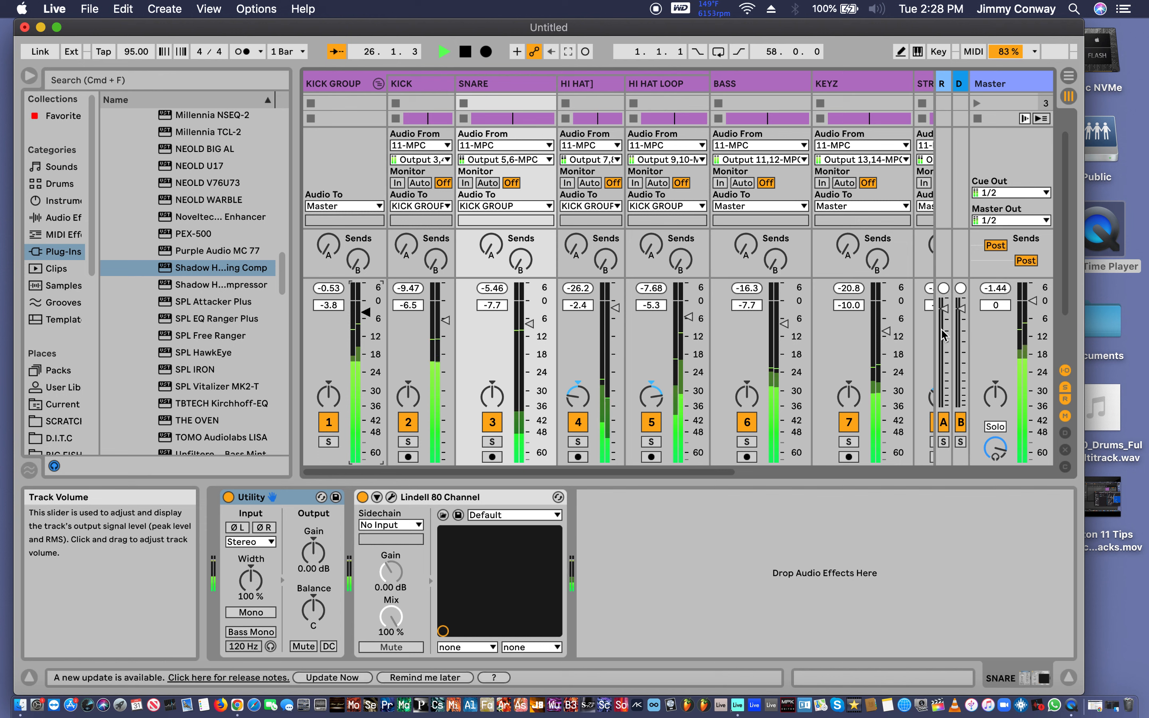
{"action": "left_click", "coordinate": [996, 288]}
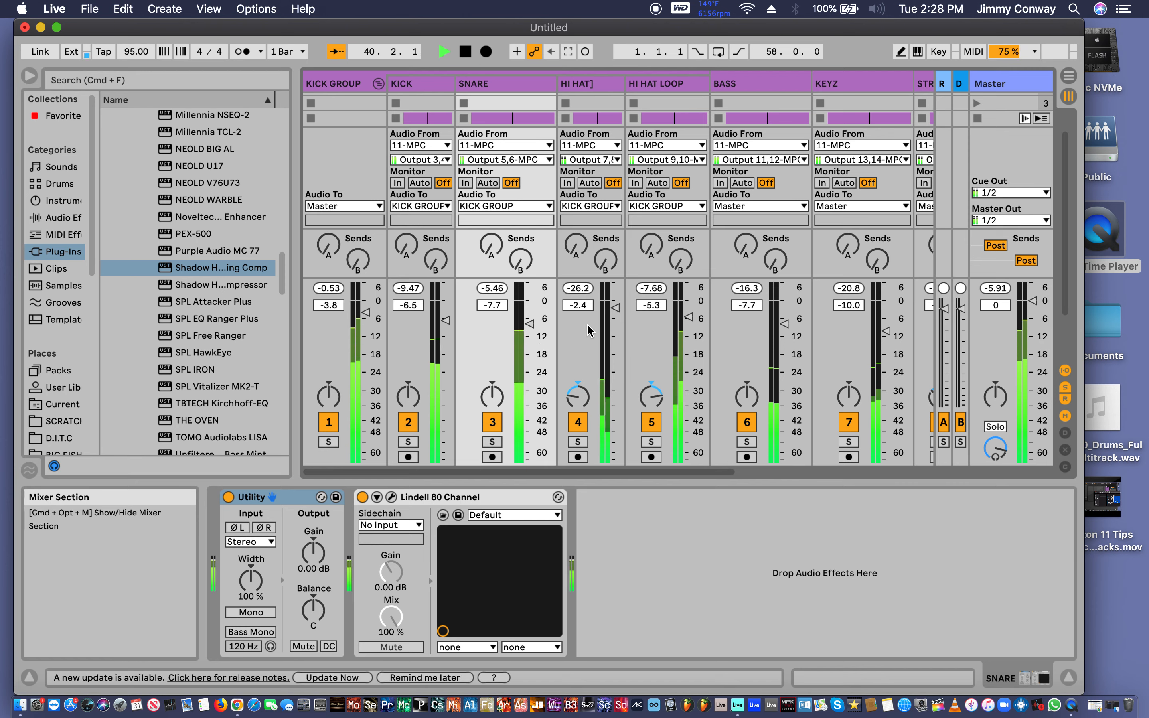
Lower the HI HAT LOOP track volume to -6.8 dB and reset the Master peak indicator.
{"action": "scroll", "coordinate": [589, 331], "scroll_direction": "right", "scroll_amount": 1}
{"action": "scroll", "coordinate": [589, 331], "scroll_direction": "right", "scroll_amount": 3}
{"action": "scroll", "coordinate": [589, 331], "scroll_direction": "right", "scroll_amount": 2}
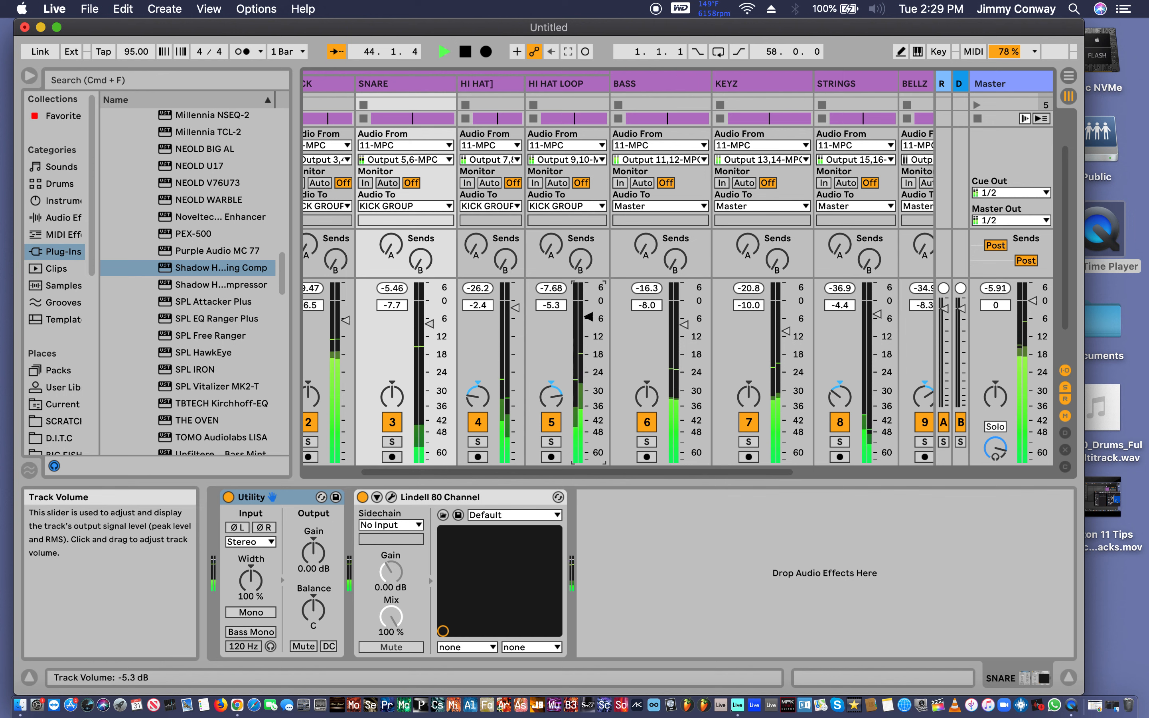
{"action": "left_click_drag", "start_coordinate": [588, 321], "coordinate": [589, 322]}
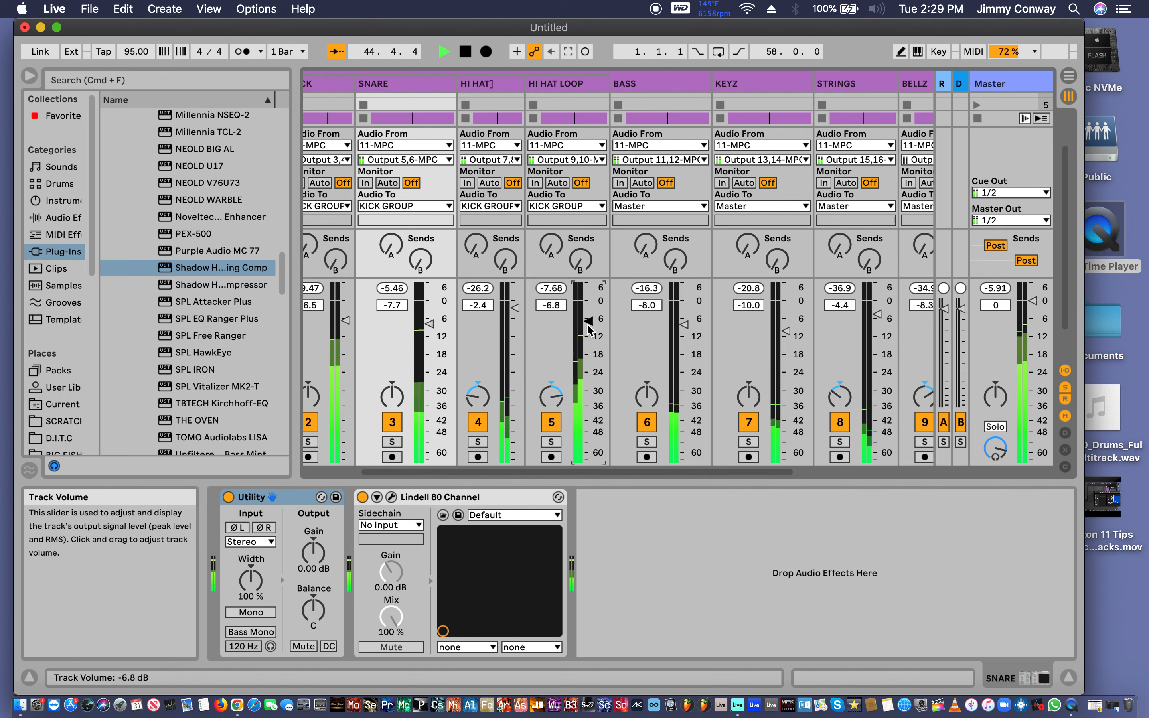
{"action": "left_click", "coordinate": [996, 288]}
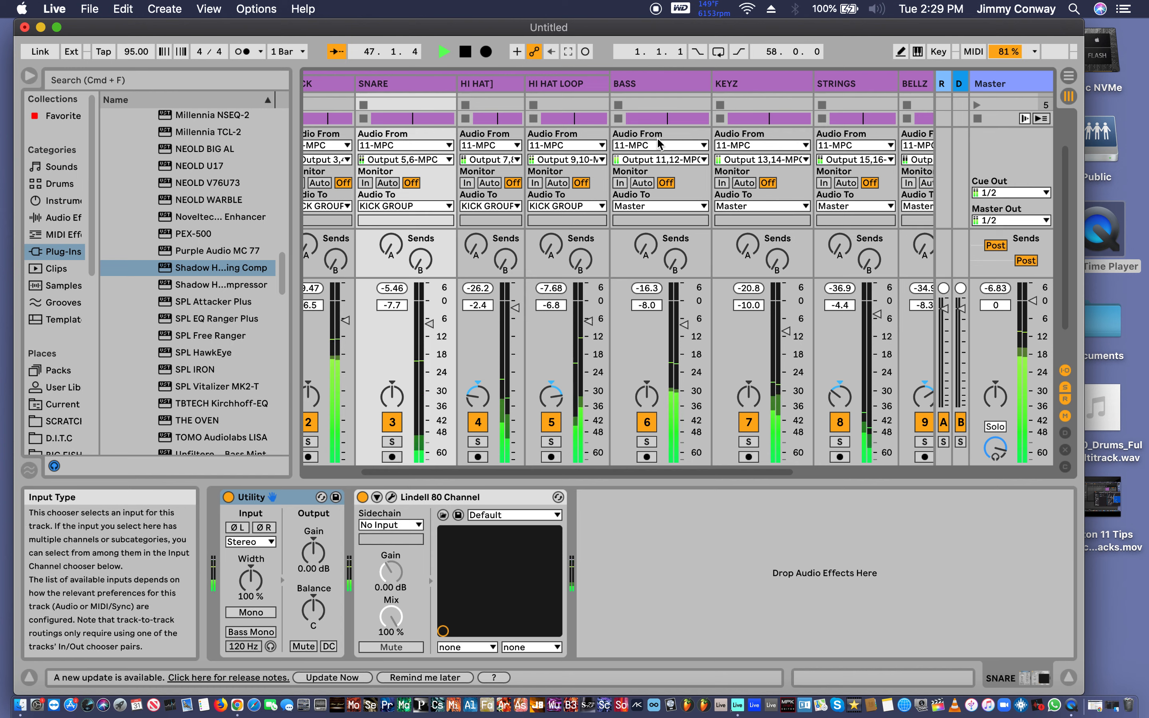
Stop playback and check the average CPU load and the CPU meter options.
{"action": "key", "text": "space"}
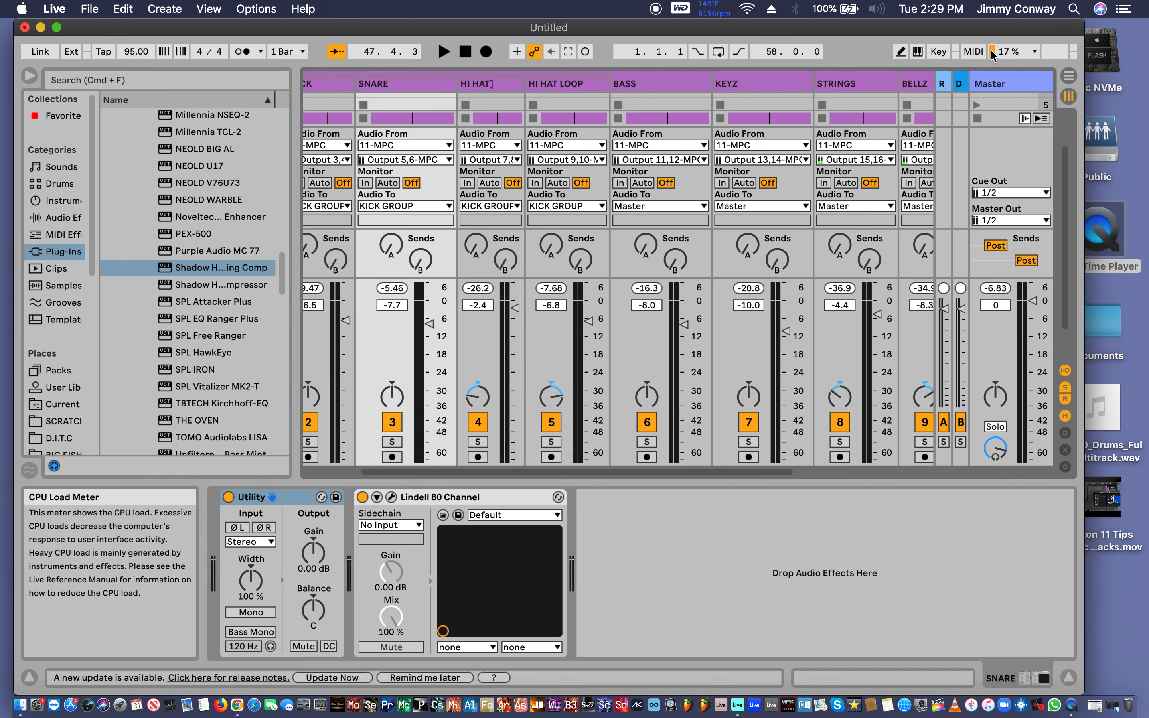
{"action": "left_click", "coordinate": [1034, 56]}
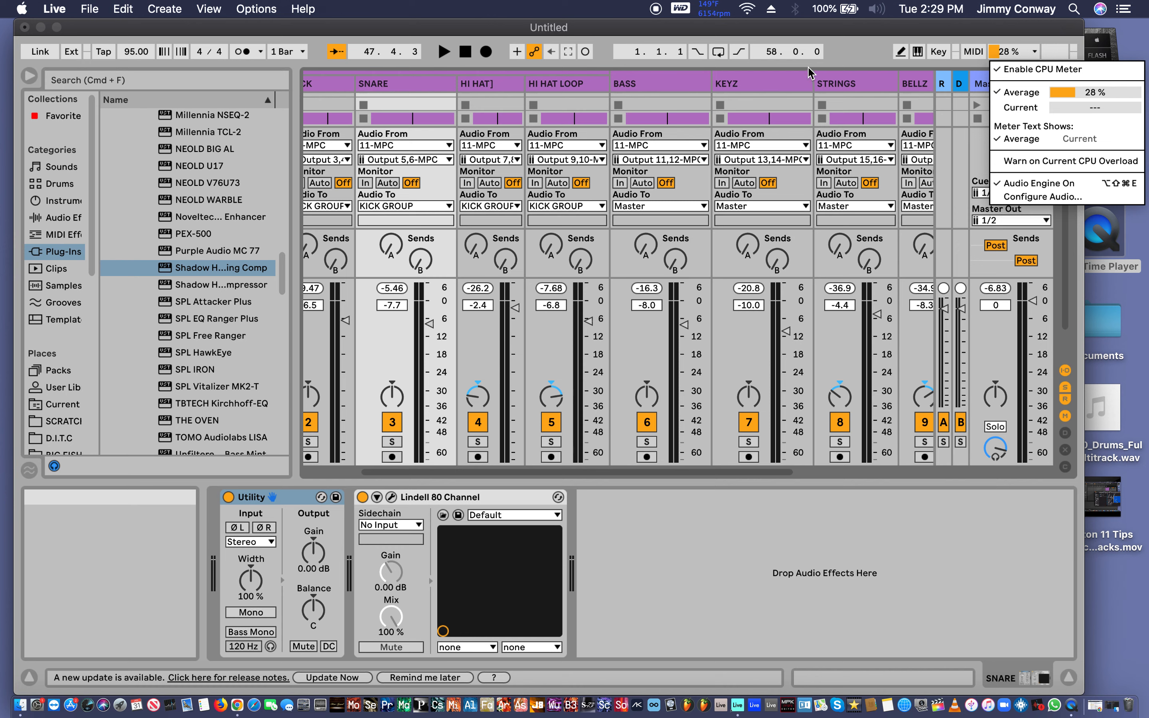
{"action": "left_click", "coordinate": [876, 42]}
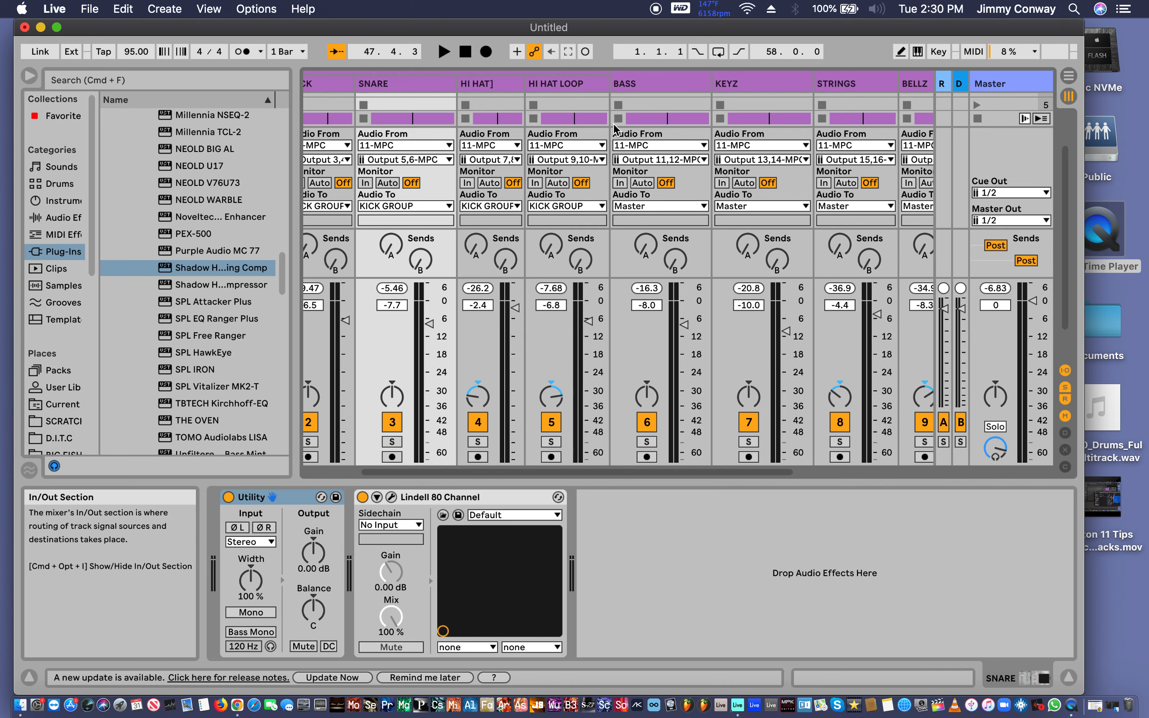
Play the song from the beginning and solo the HI HAT LOOP track.
{"action": "key", "text": "space"}
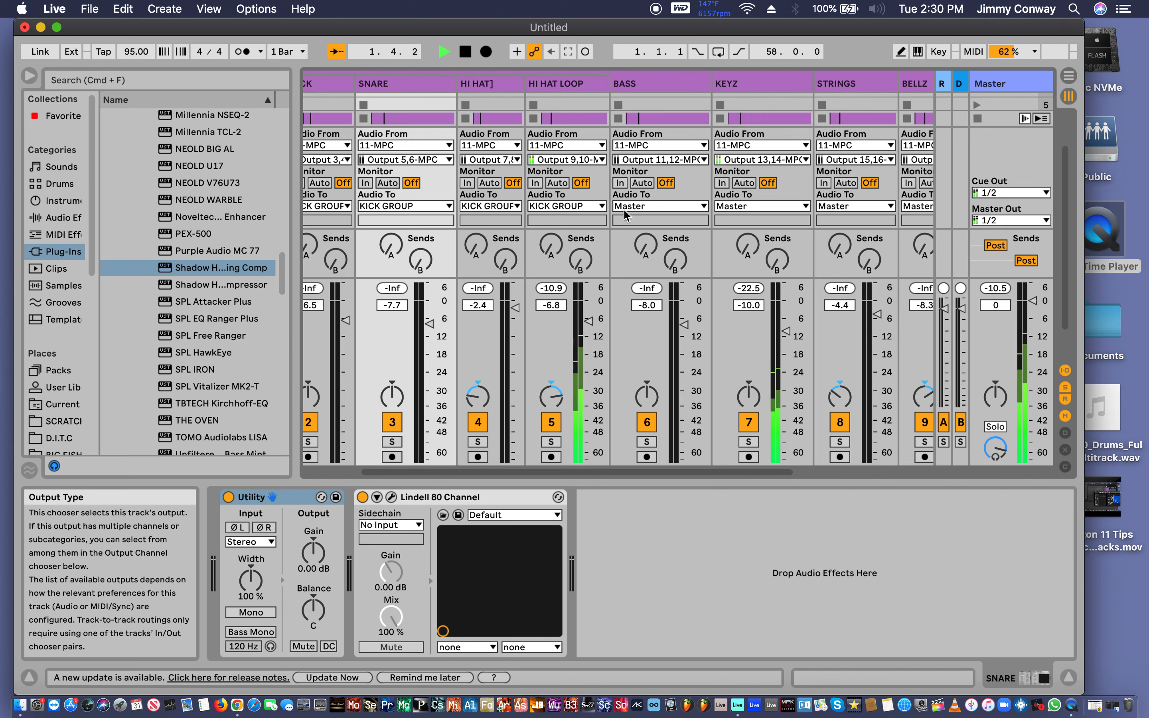
{"action": "left_click", "coordinate": [550, 442]}
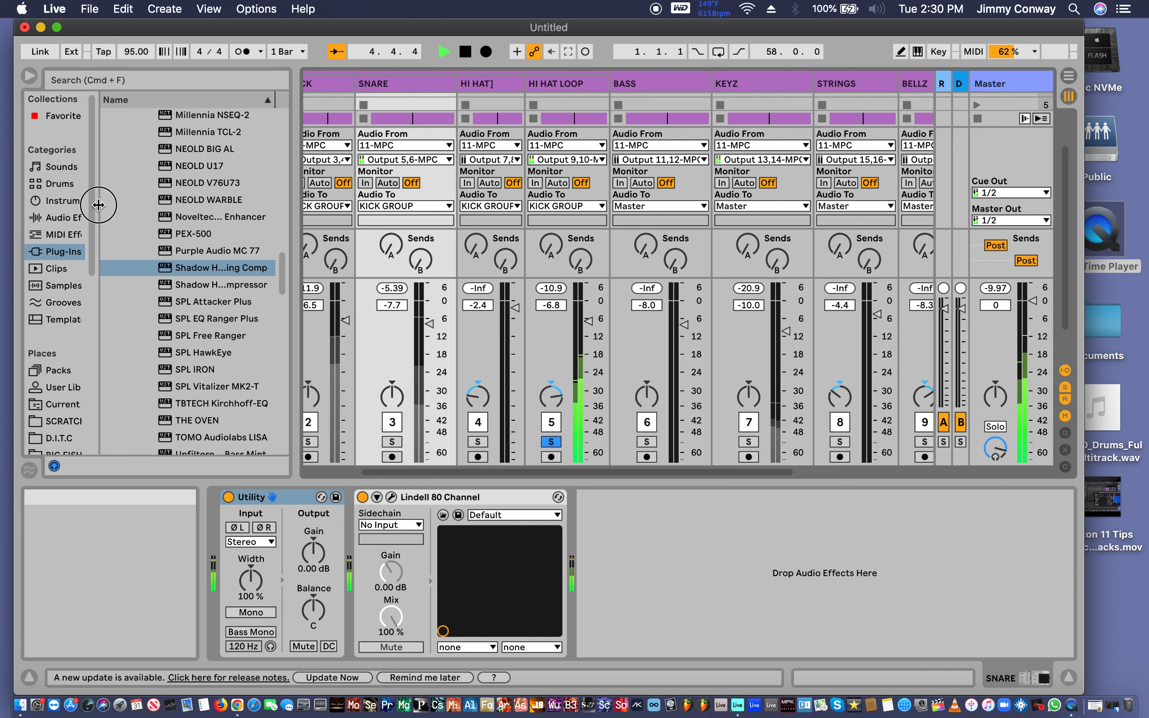
Widen the browser and add Auto Pan from the Pitch & Modulation audio effects after Lindell 80 Channel on SNARE.
{"action": "left_click_drag", "start_coordinate": [99, 205], "coordinate": [204, 217]}
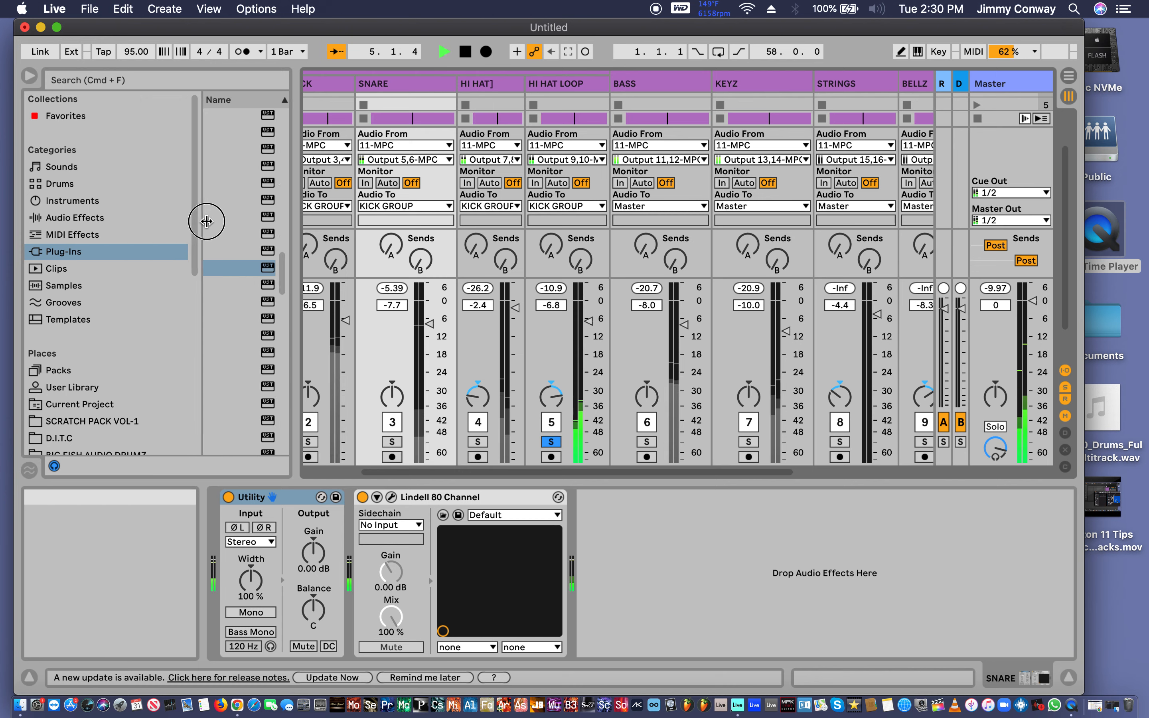
{"action": "left_click", "coordinate": [74, 217]}
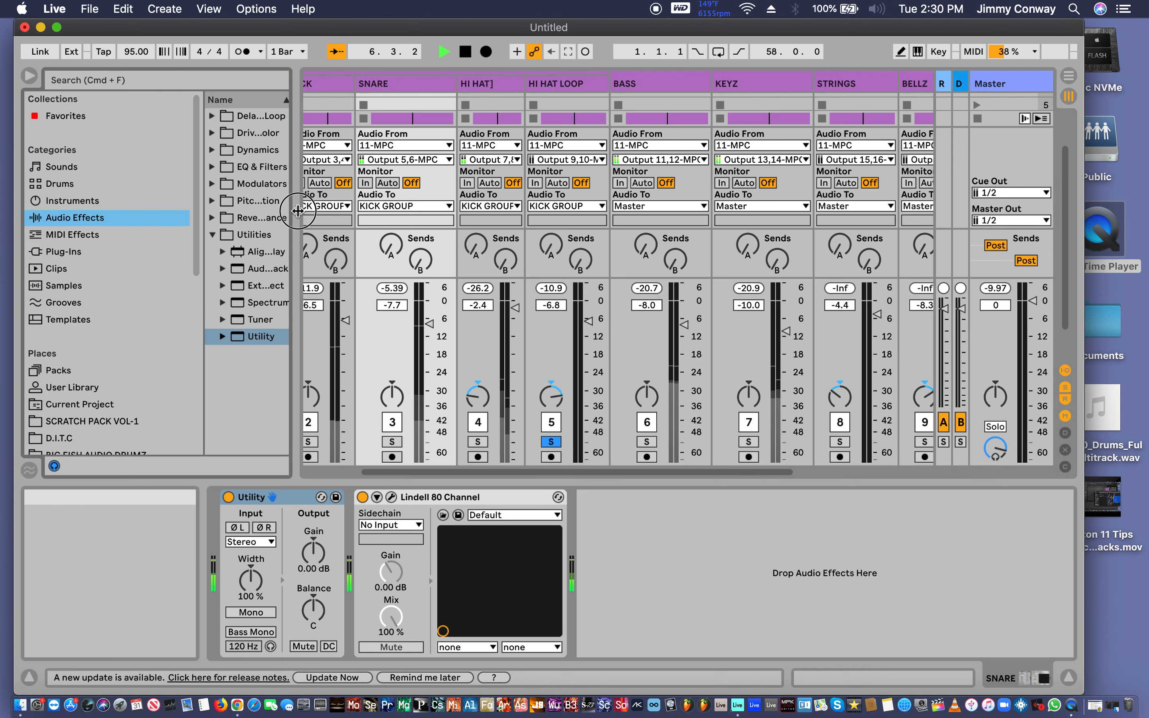
{"action": "left_click_drag", "start_coordinate": [298, 211], "coordinate": [381, 222]}
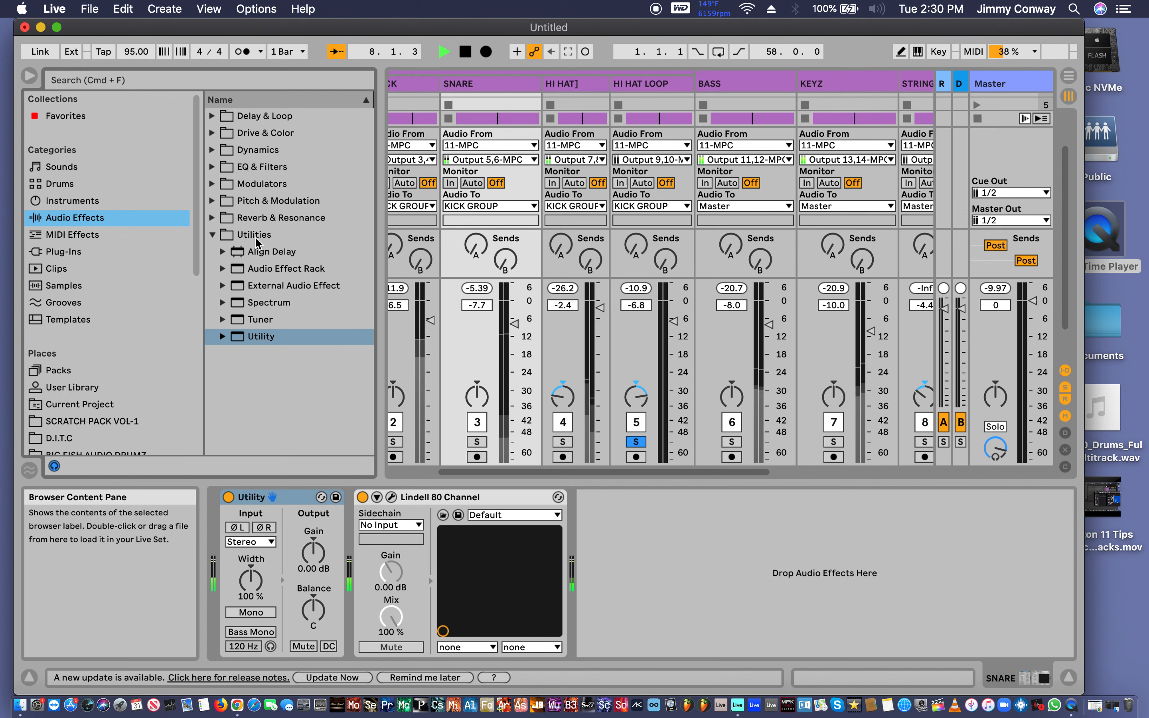
{"action": "left_click", "coordinate": [213, 183]}
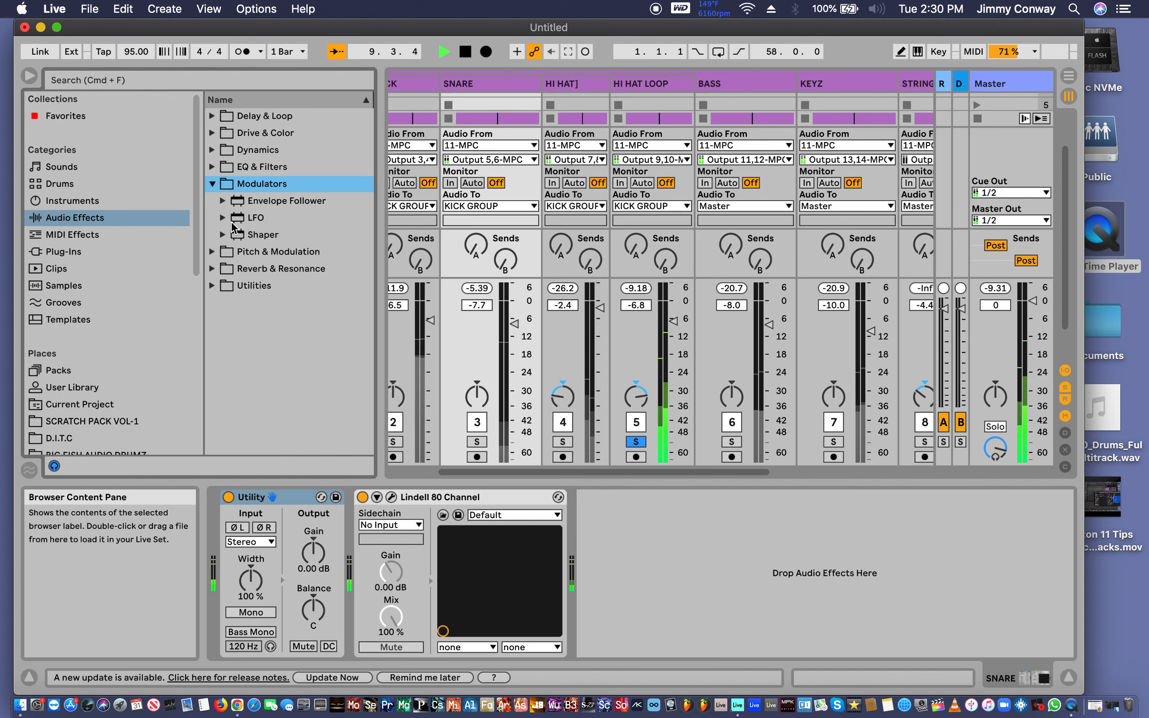
{"action": "left_click", "coordinate": [211, 252]}
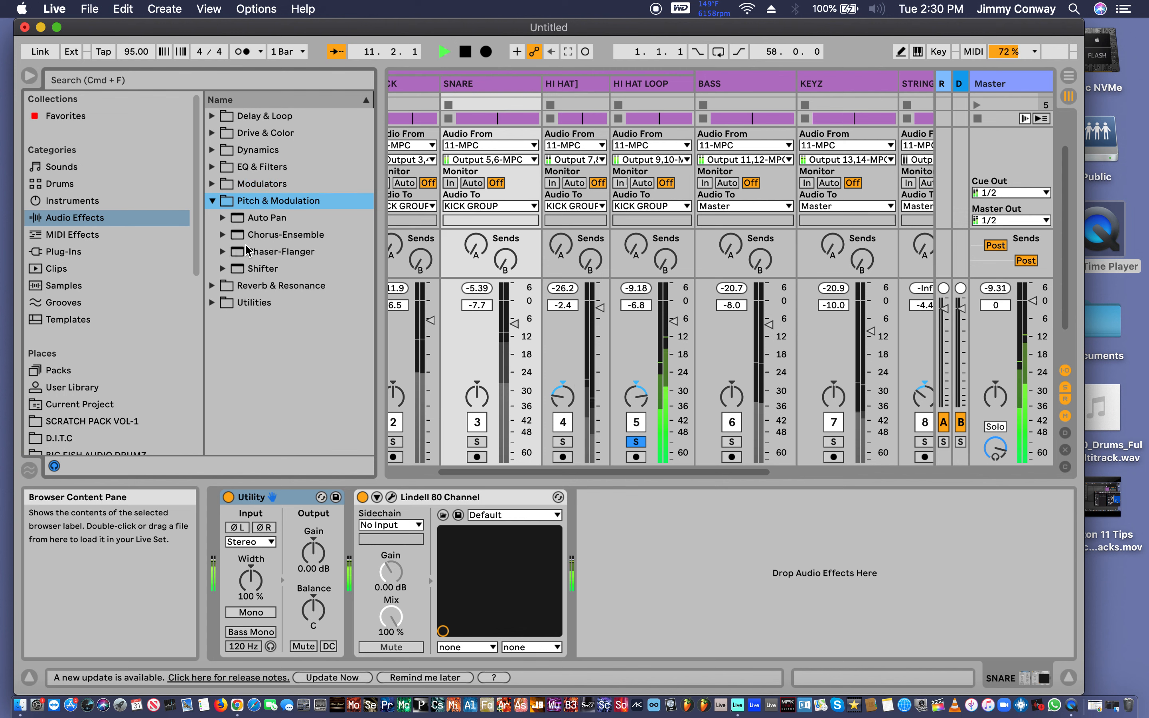
{"action": "left_click_drag", "start_coordinate": [272, 220], "coordinate": [627, 570]}
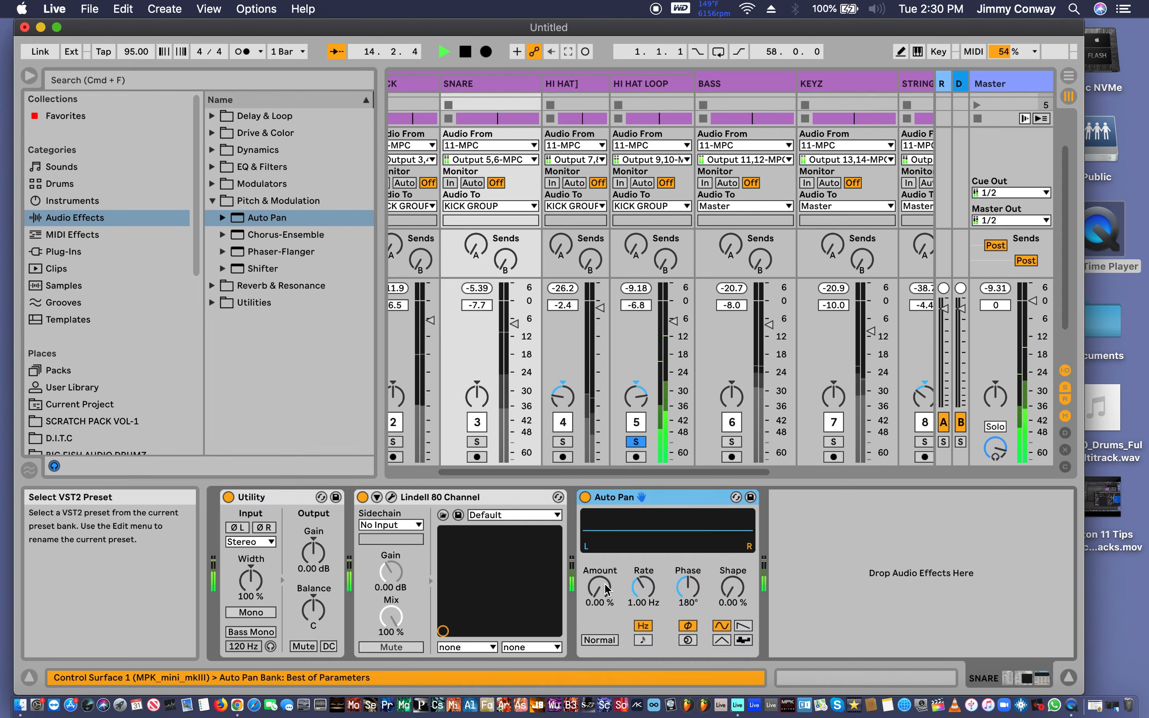
Set Auto Pan to 74.6 % amount, a tempo-synced 1/2 rate and 131° phase, and centre the HI HAT LOOP pan.
{"action": "left_click_drag", "start_coordinate": [600, 588], "coordinate": [599, 519]}
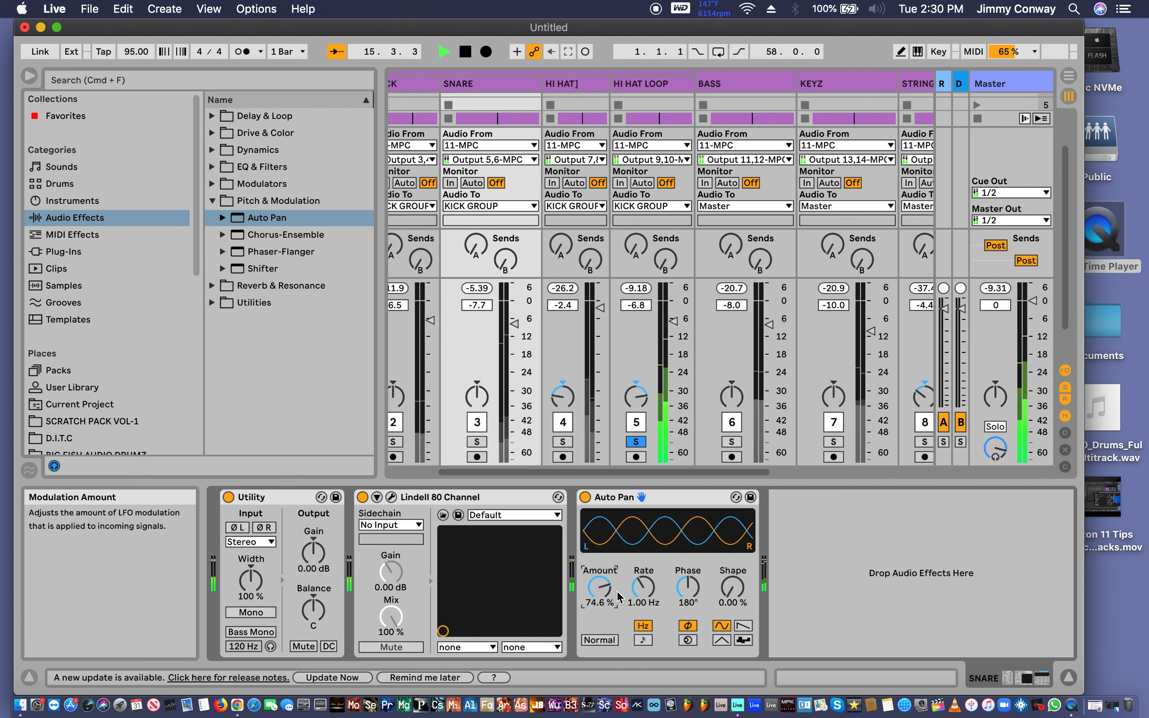
{"action": "left_click", "coordinate": [643, 640]}
{"action": "left_click_drag", "start_coordinate": [652, 603], "coordinate": [651, 566]}
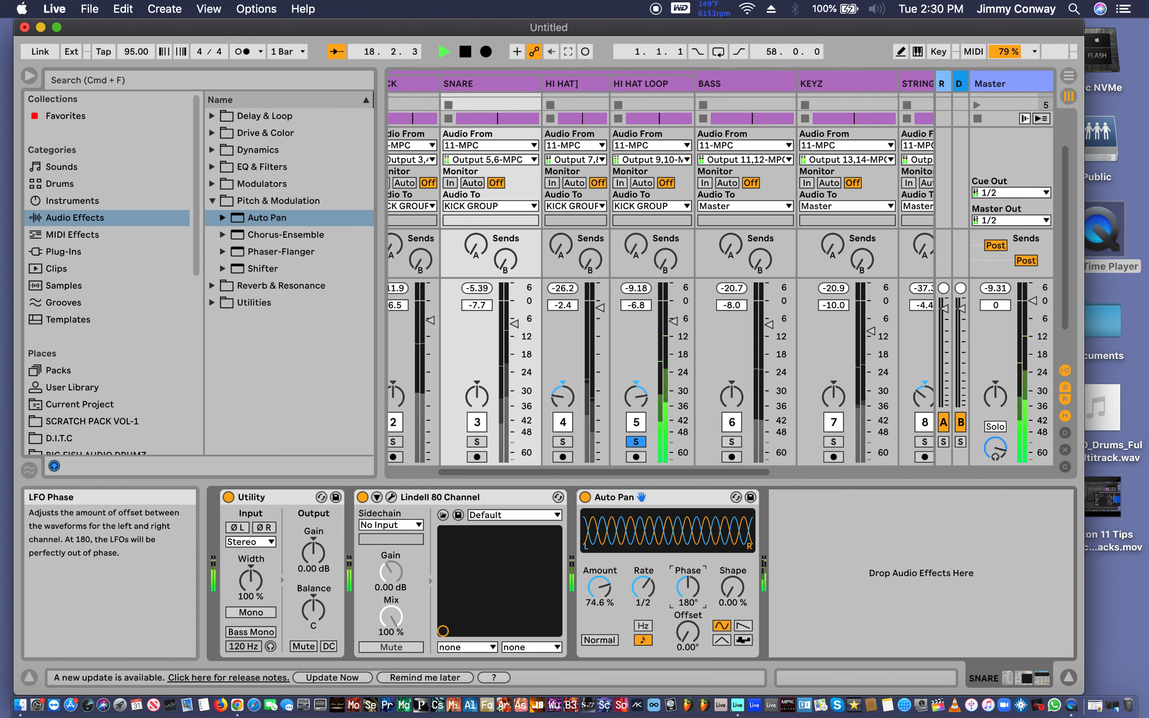
{"action": "mouse_move", "coordinate": [688, 588]}
{"action": "left_mouse_down"}
{"action": "mouse_move", "coordinate": [687, 616]}
{"action": "mouse_move", "coordinate": [688, 599]}
{"action": "left_mouse_up"}
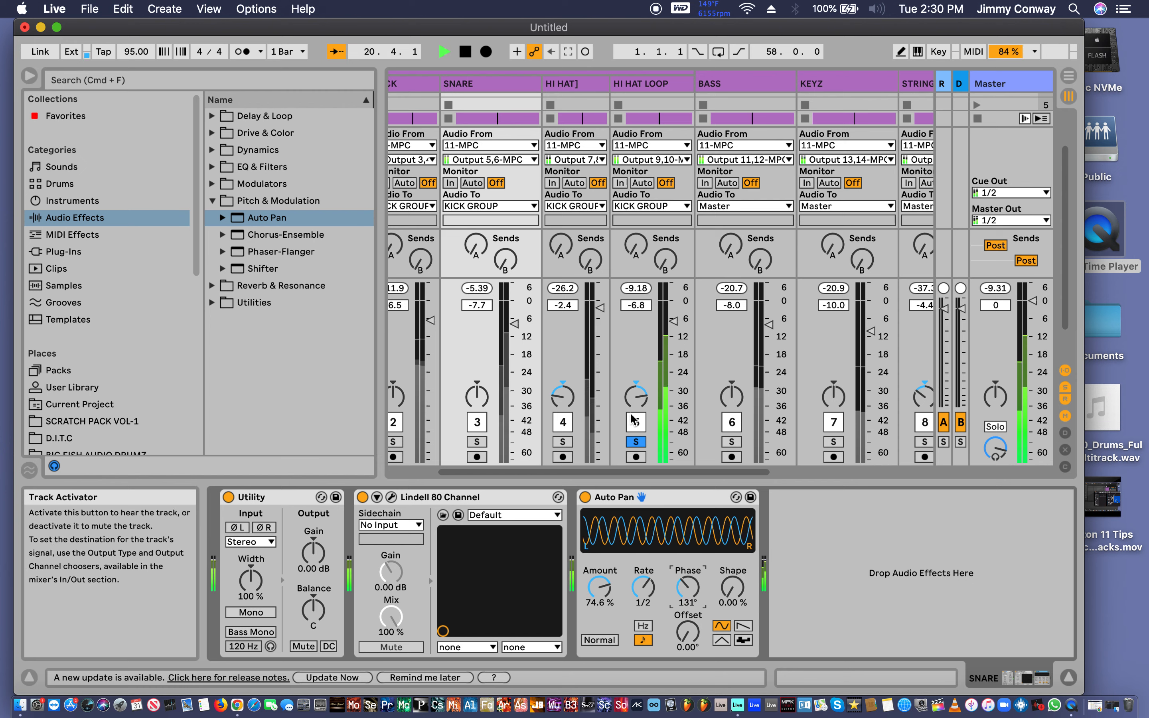
{"action": "left_click_drag", "start_coordinate": [633, 405], "coordinate": [633, 411]}
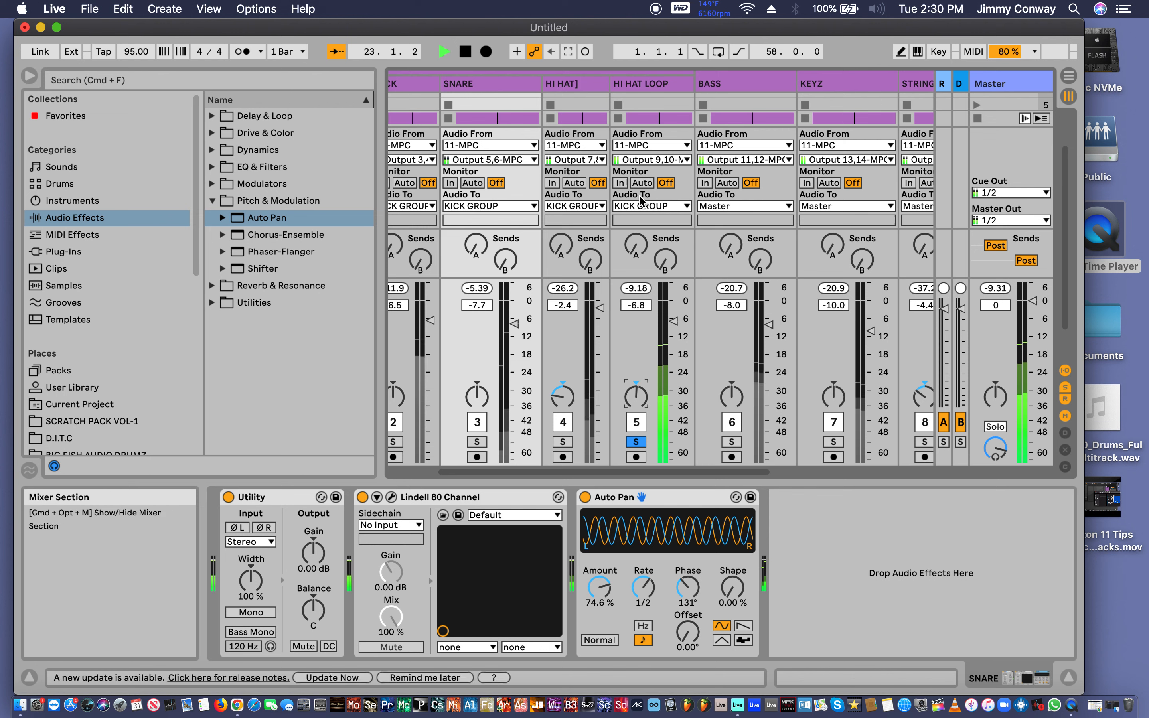
Copy the configured Auto Pan from the SNARE track to the end of the HI HAT LOOP device chain.
{"action": "left_click", "coordinate": [644, 87]}
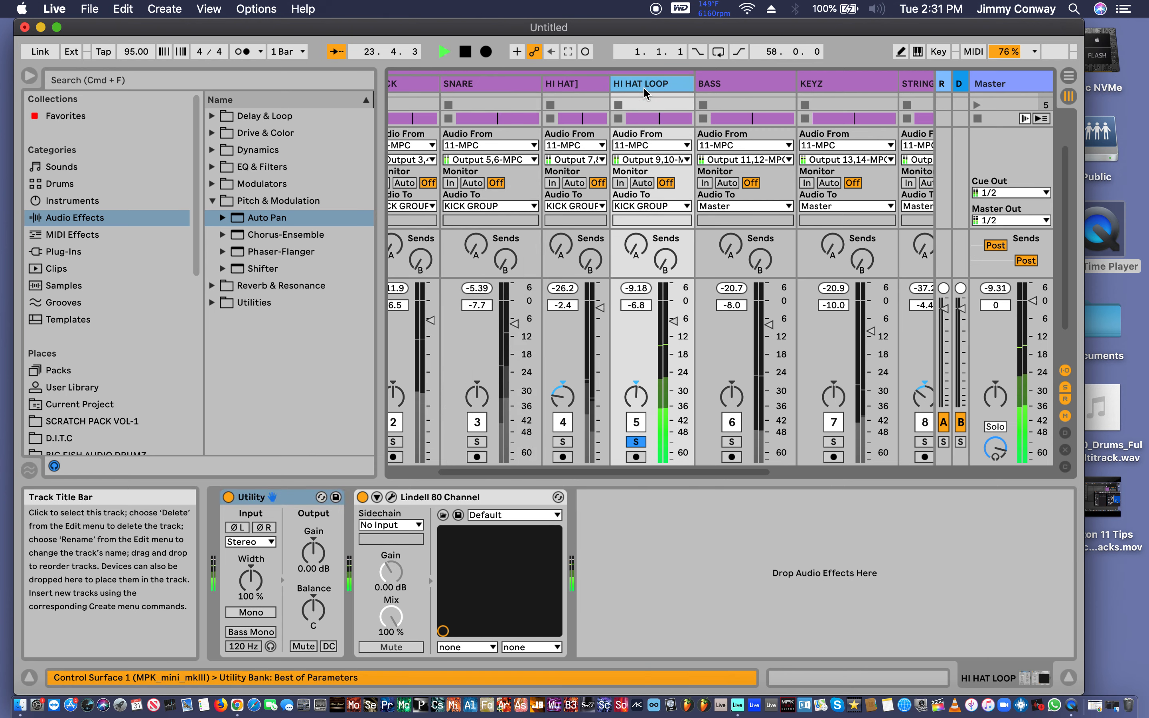
{"action": "scroll", "coordinate": [658, 84], "scroll_direction": "right", "scroll_amount": 10}
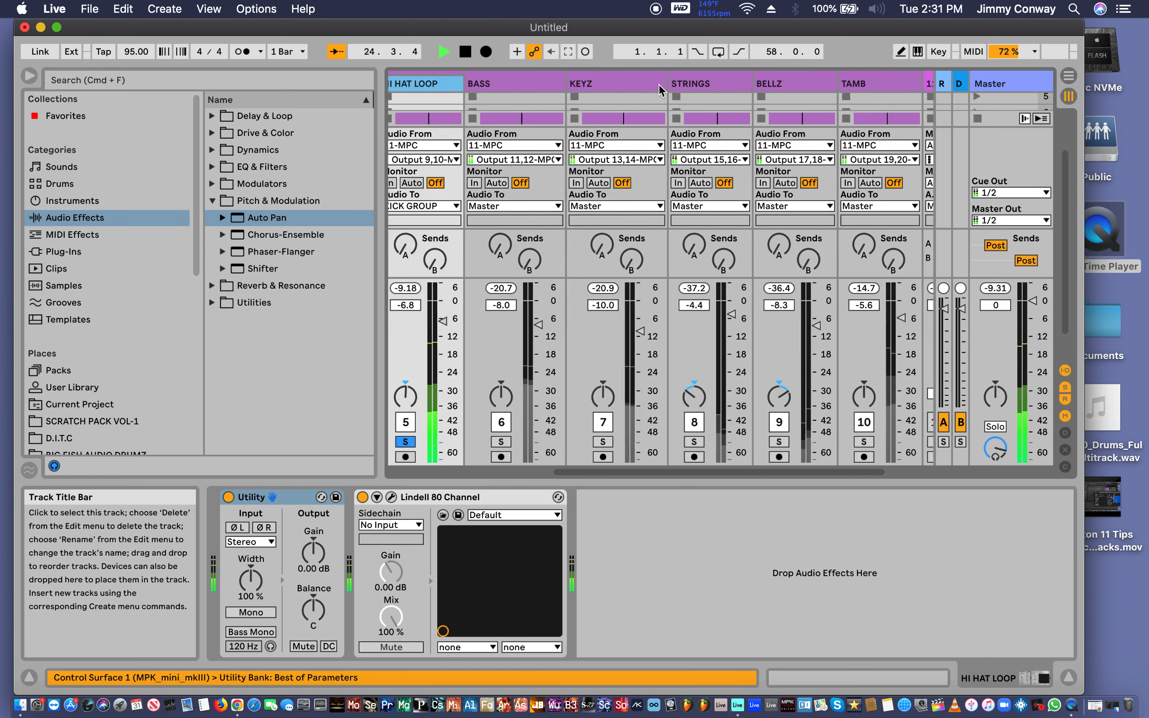
{"action": "scroll", "coordinate": [656, 85], "scroll_direction": "left", "scroll_amount": 8}
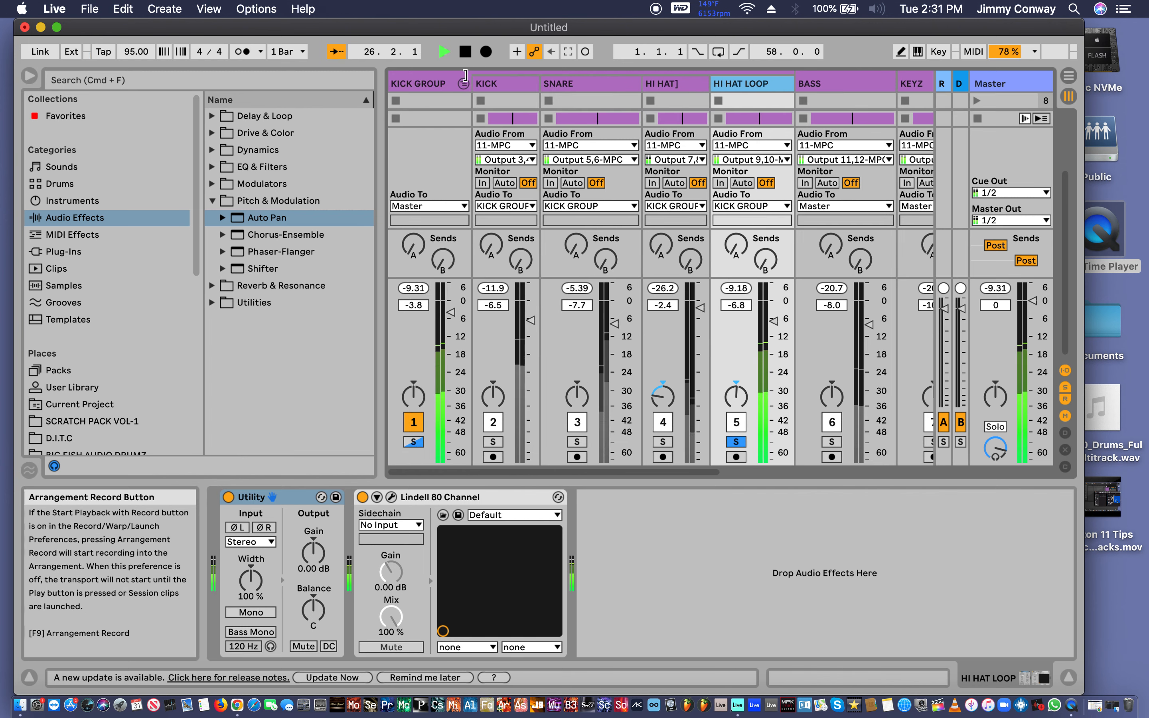
{"action": "left_click", "coordinate": [440, 85]}
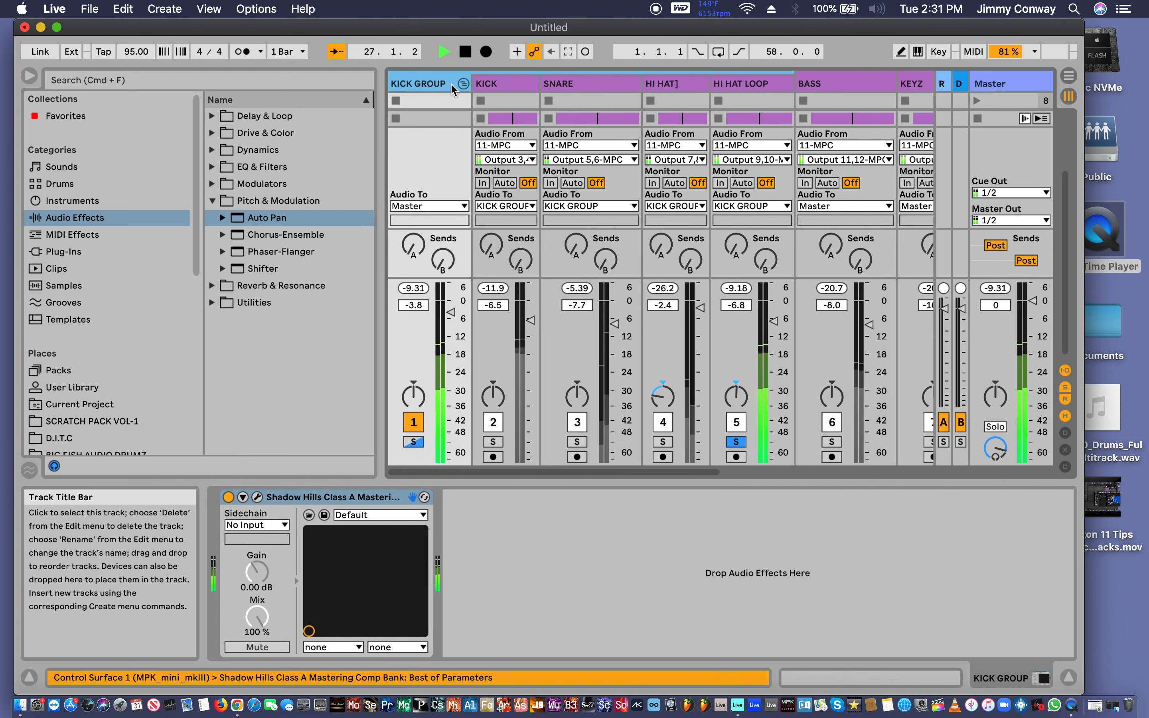
{"action": "key", "text": "Right"}
{"action": "key", "text": "Right"}
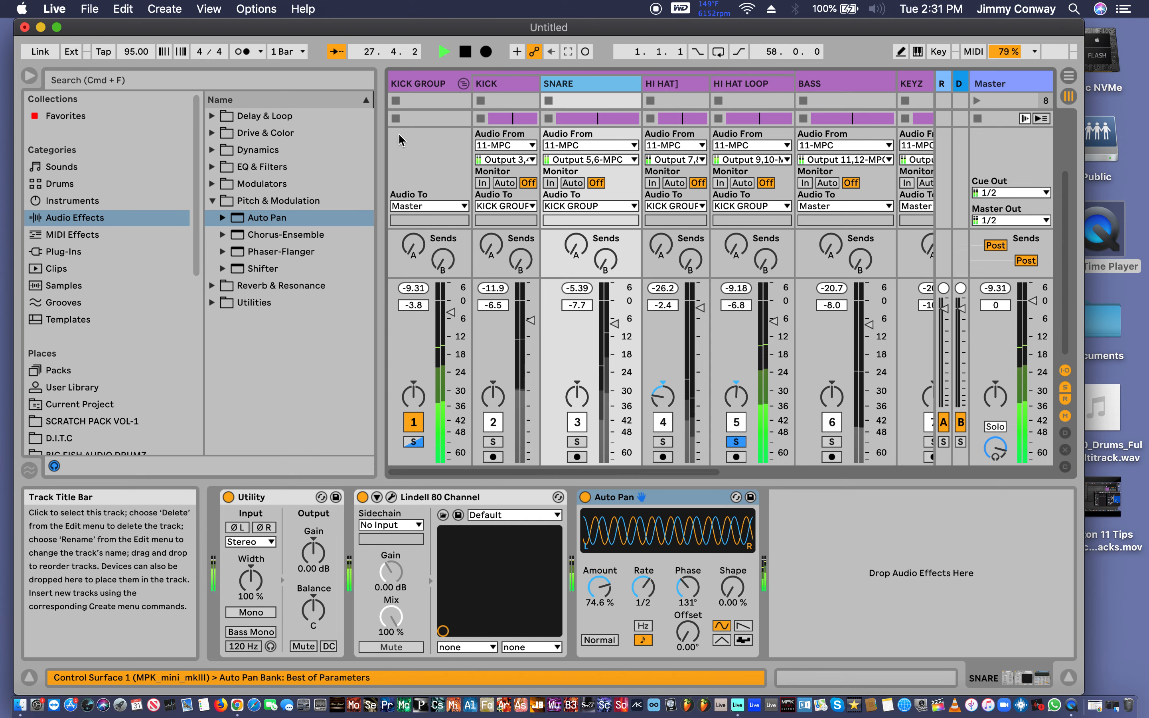
{"action": "right_click", "coordinate": [664, 498]}
{"action": "left_click", "coordinate": [680, 507]}
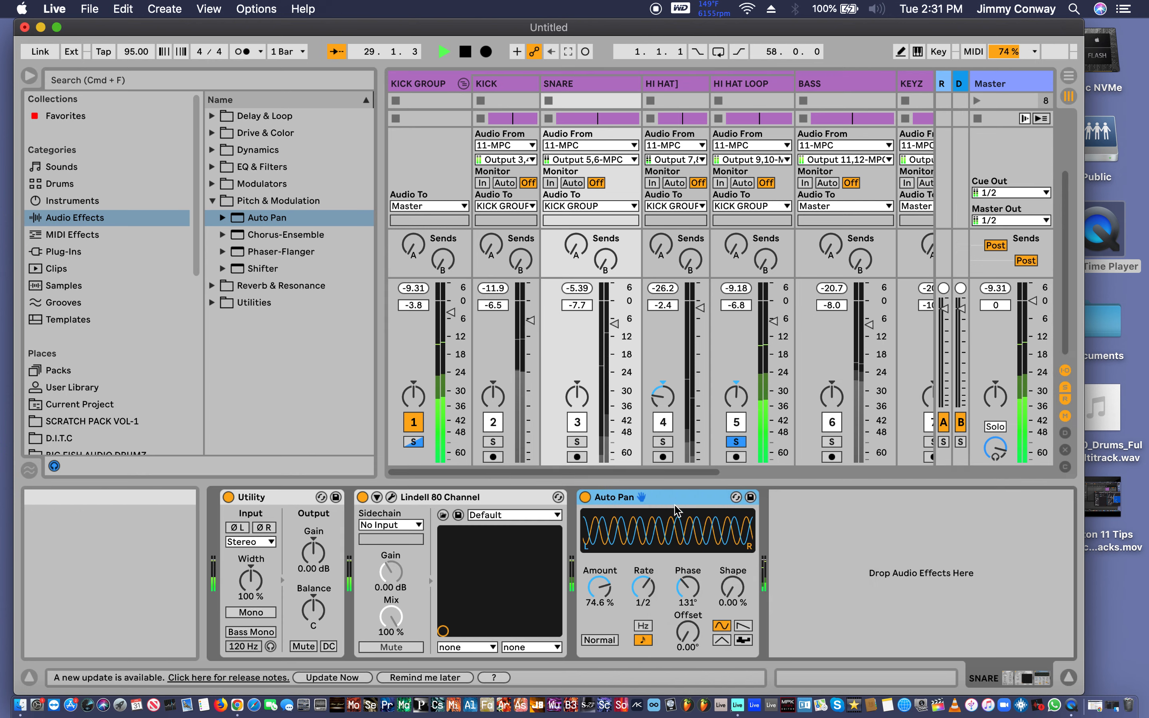
{"action": "left_click", "coordinate": [744, 84]}
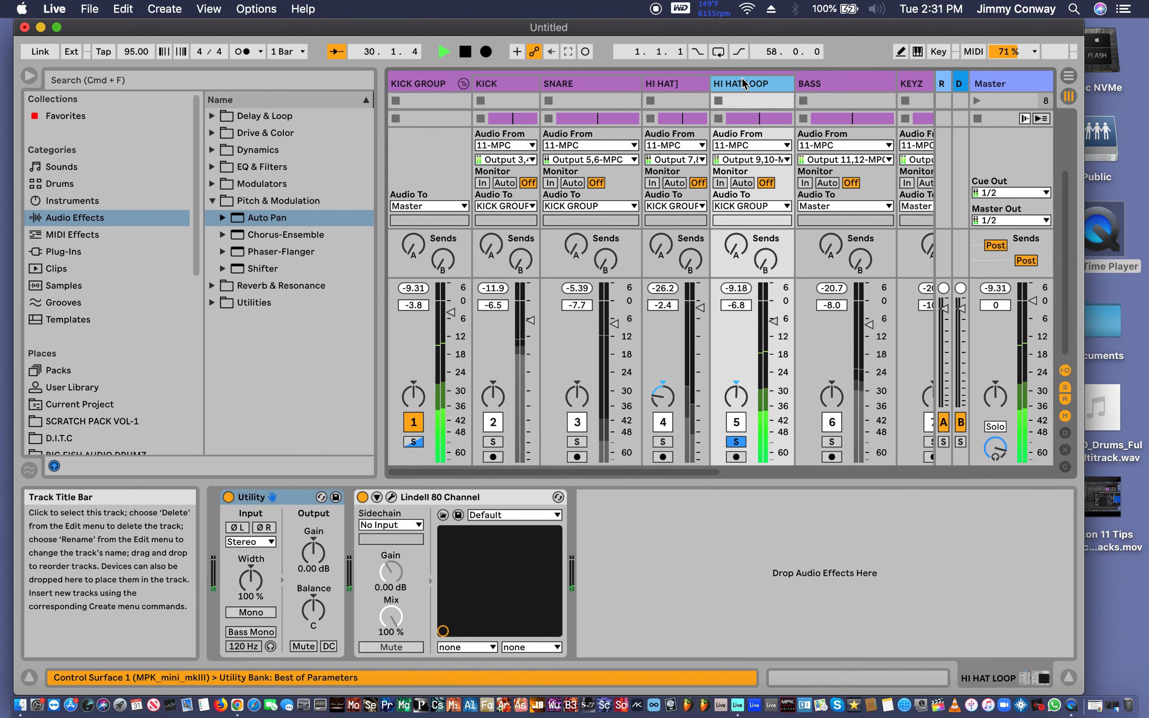
{"action": "right_click", "coordinate": [655, 535]}
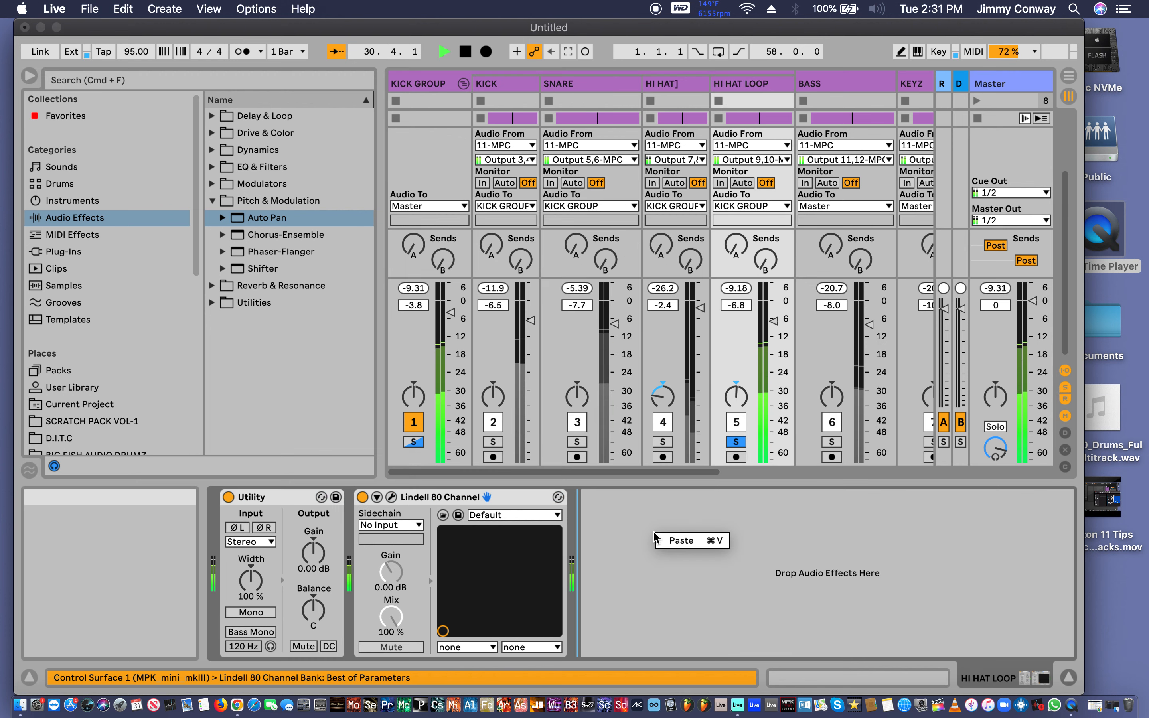
{"action": "left_click", "coordinate": [672, 541]}
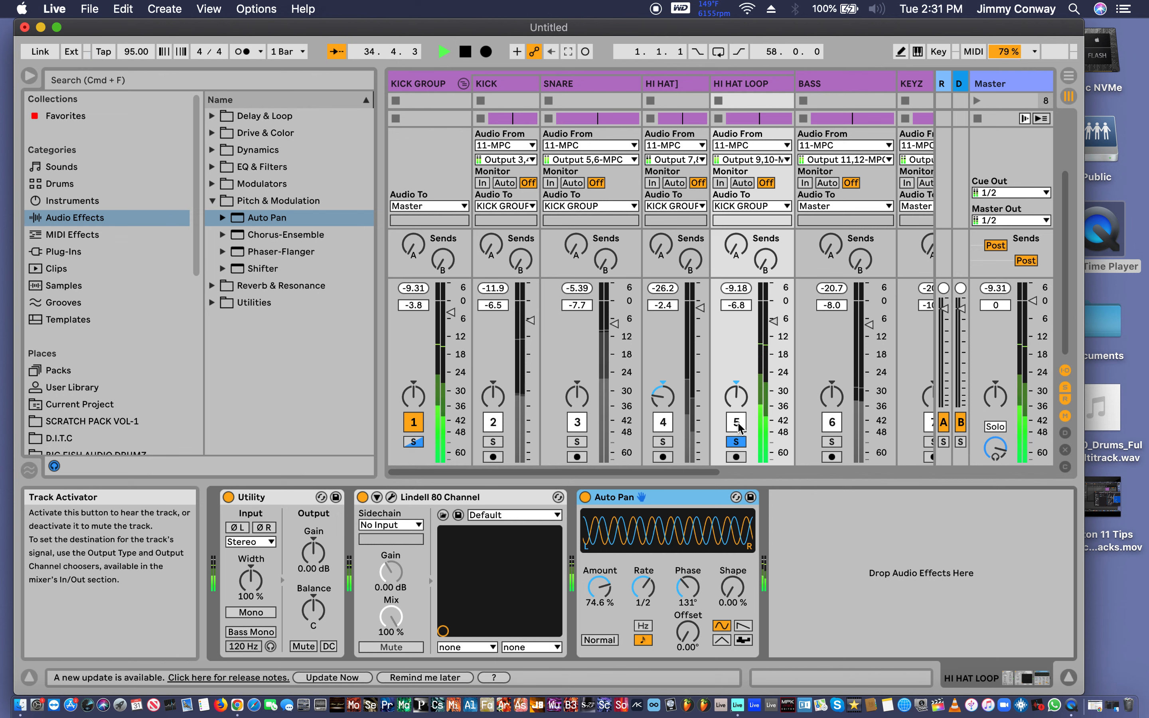
Unsolo HI HAT LOOP to hear it in the full mix, and stop playback.
{"action": "left_click", "coordinate": [737, 442]}
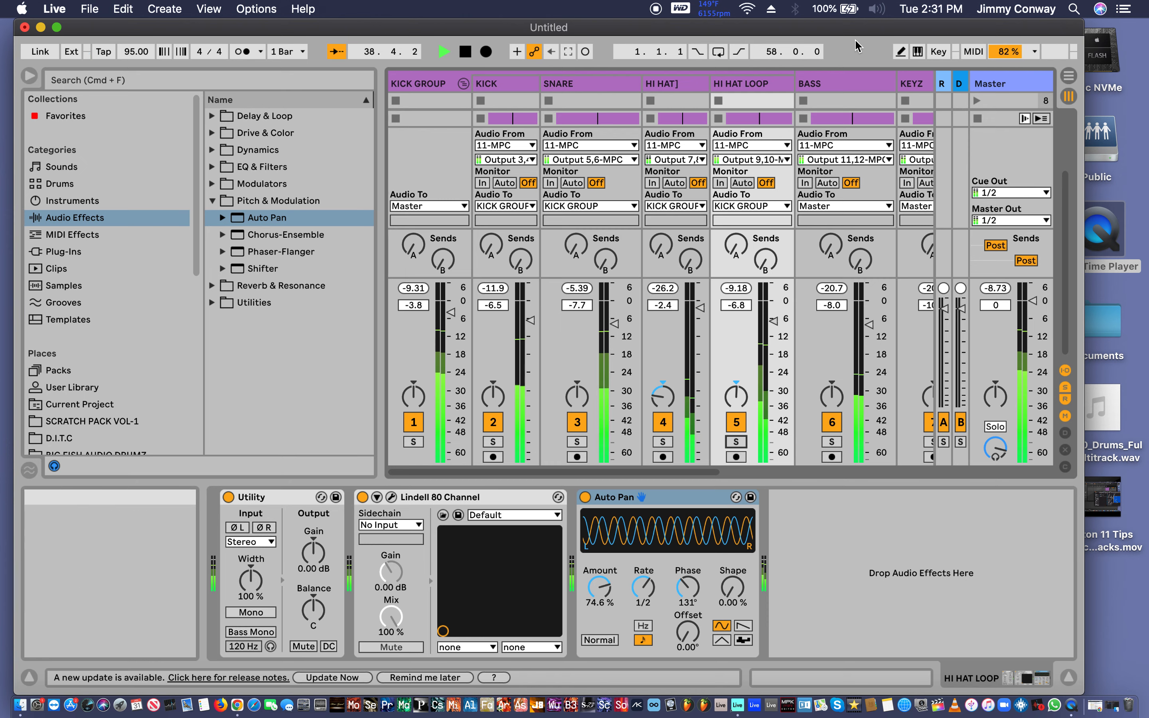
{"action": "scroll", "coordinate": [831, 98], "scroll_direction": "right", "scroll_amount": 3}
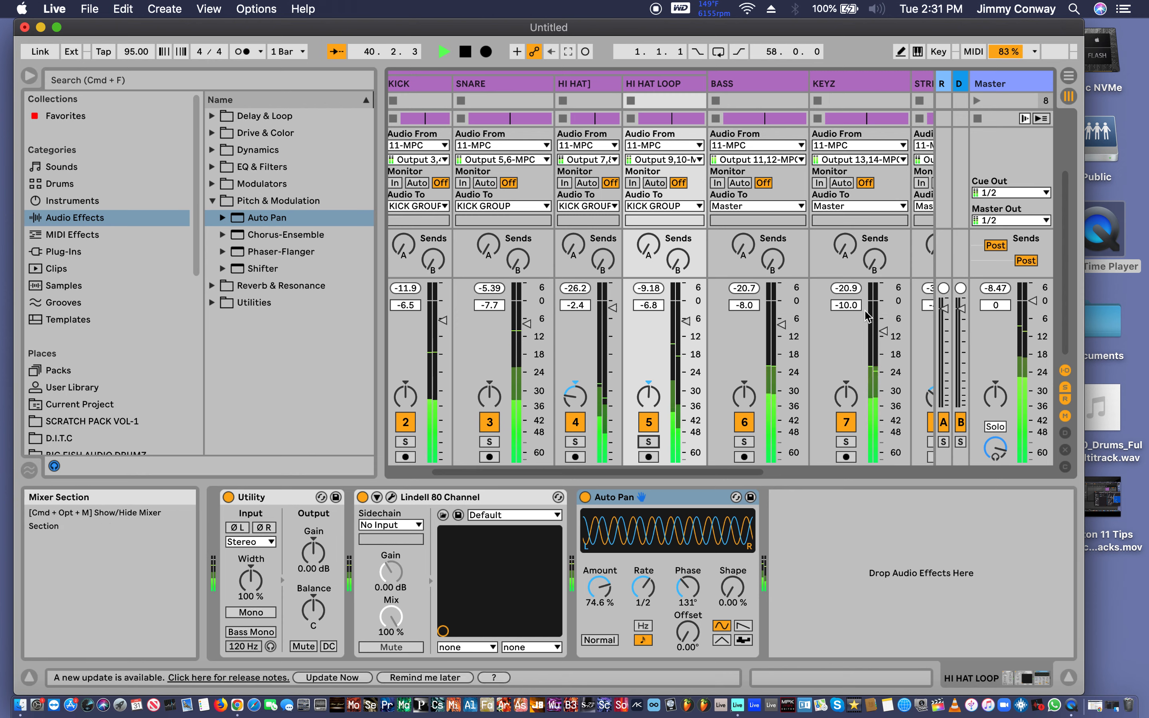
{"action": "key", "text": "space"}
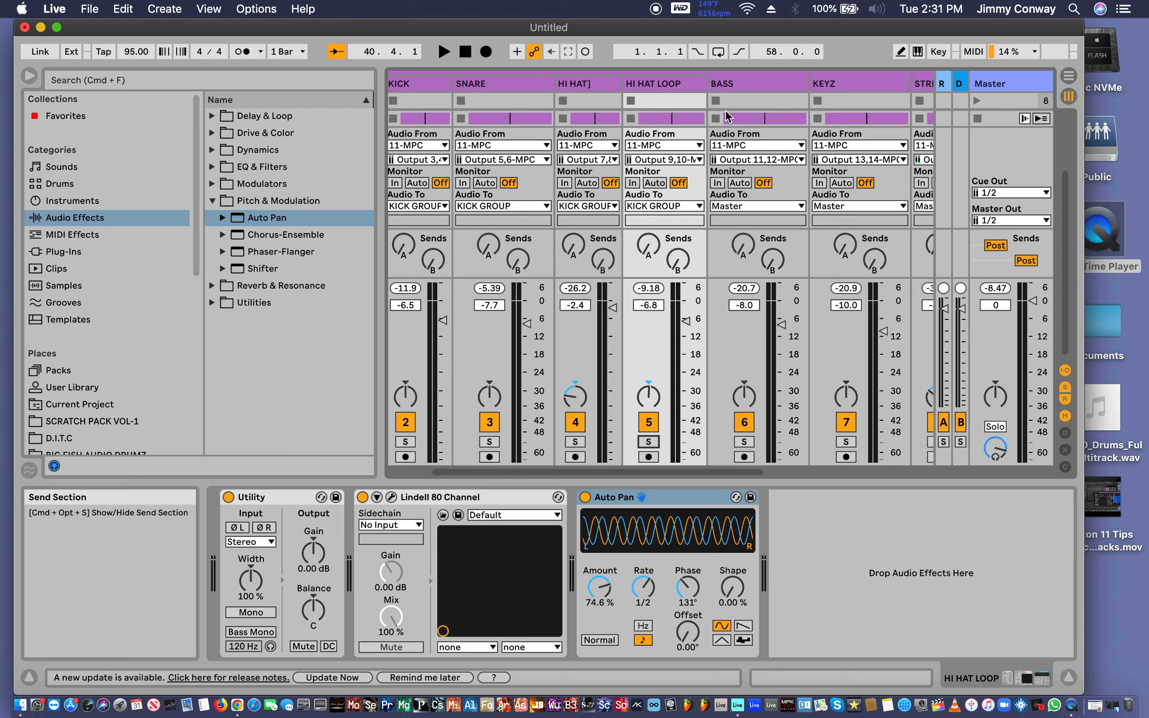
Play the song and raise the KICK GROUP volume to -2.7 dB.
{"action": "key", "text": "space"}
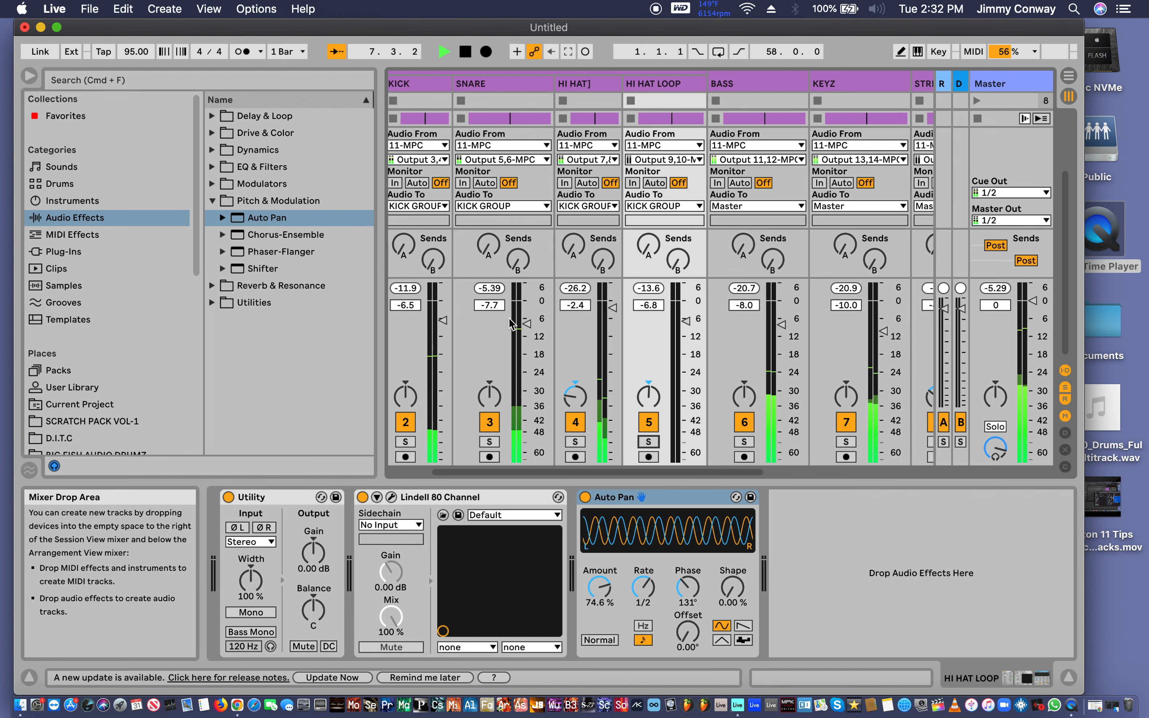
{"action": "scroll", "coordinate": [435, 328], "scroll_direction": "left", "scroll_amount": 2}
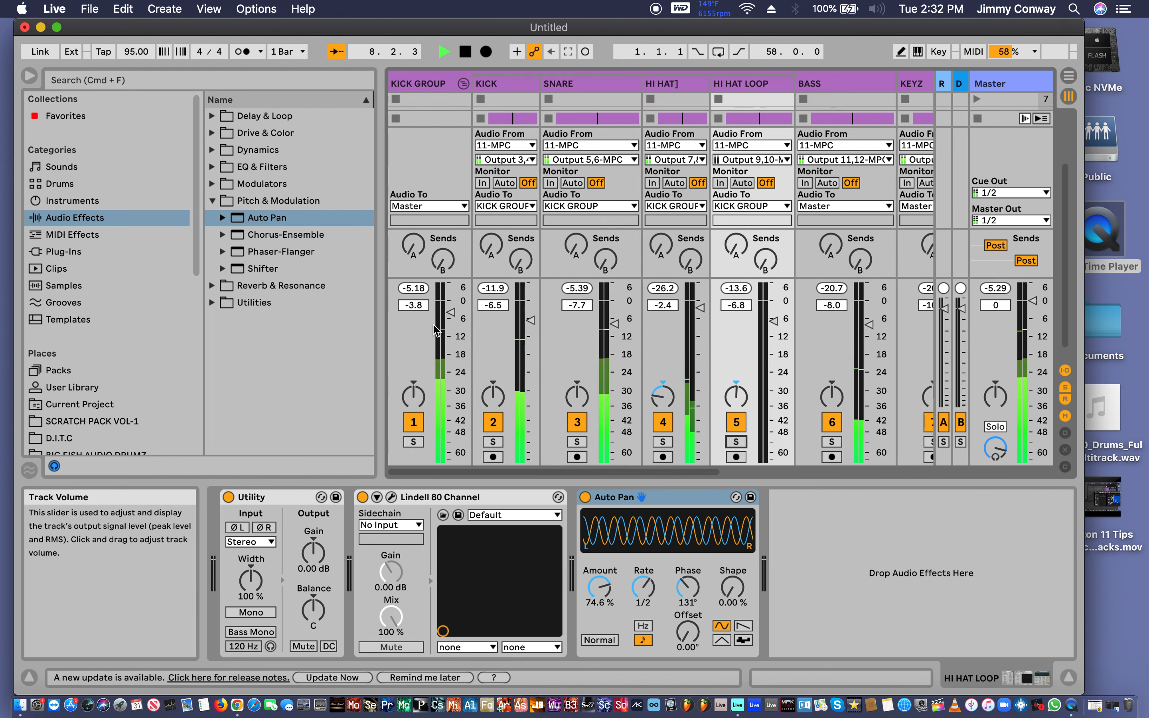
{"action": "left_click", "coordinate": [454, 316]}
{"action": "left_click_drag", "start_coordinate": [455, 316], "coordinate": [455, 309]}
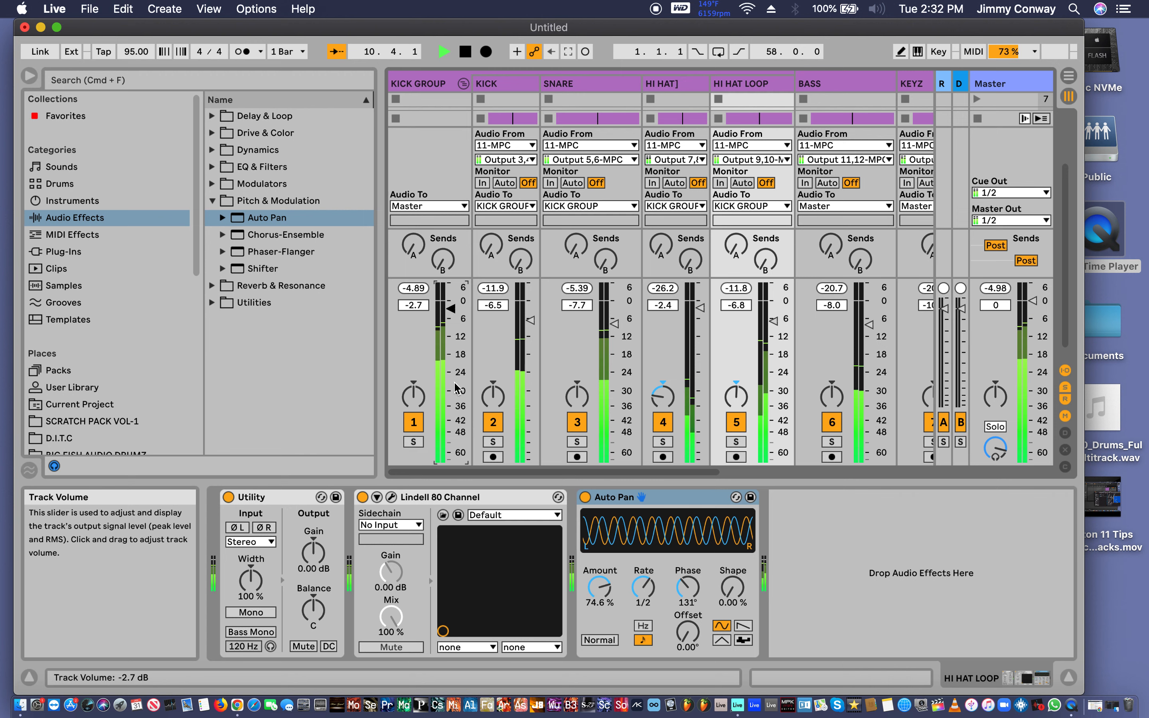
Slightly lower the discrete gain and optical gain of Shadow Hills Class A Mastering Comp on KICK GROUP, and close the plug-in window.
{"action": "left_click", "coordinate": [414, 101]}
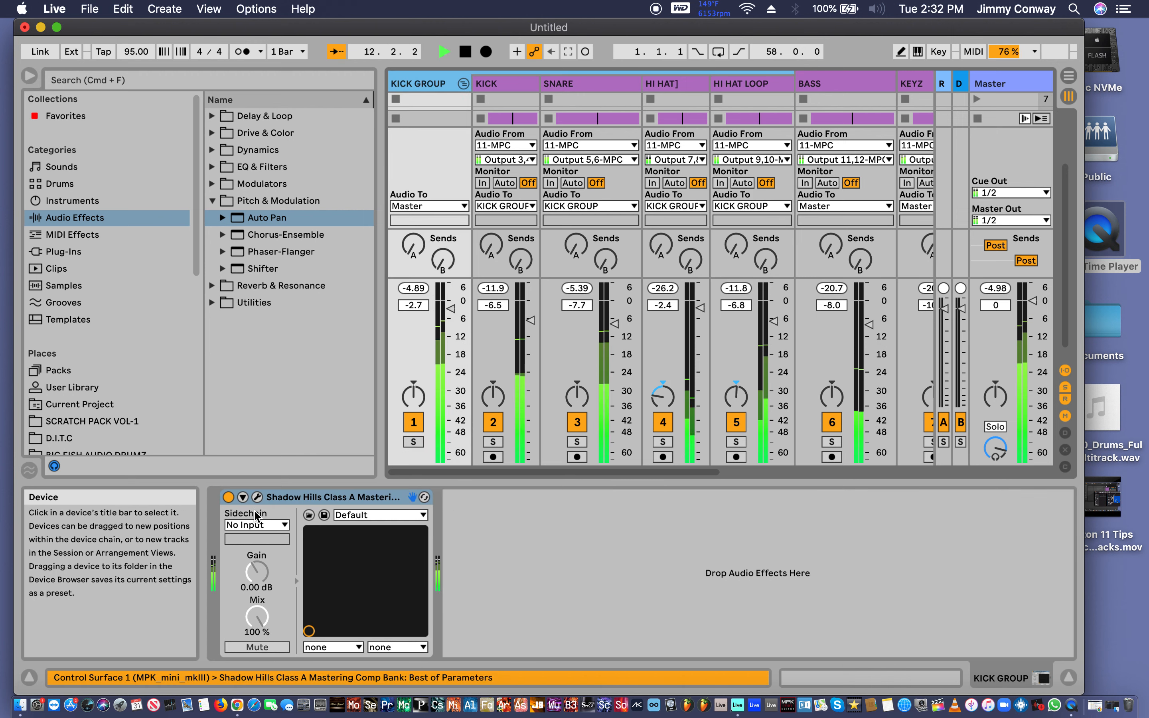
{"action": "left_click", "coordinate": [258, 497]}
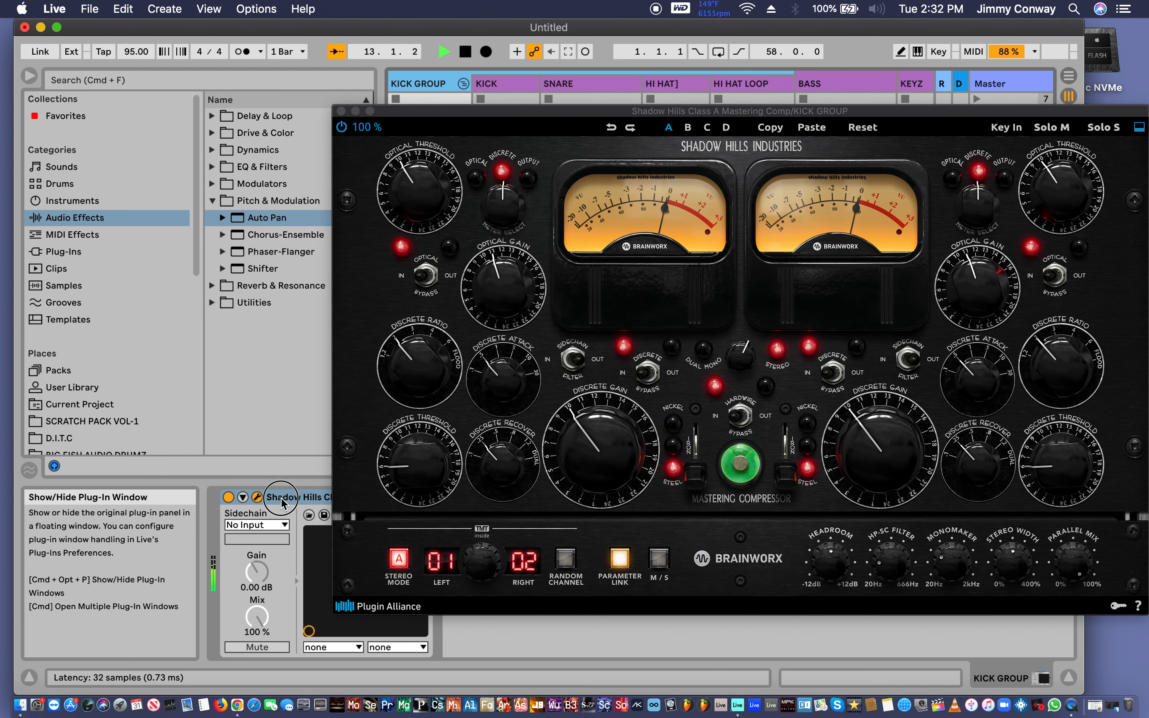
{"action": "left_click_drag", "start_coordinate": [607, 464], "coordinate": [606, 473]}
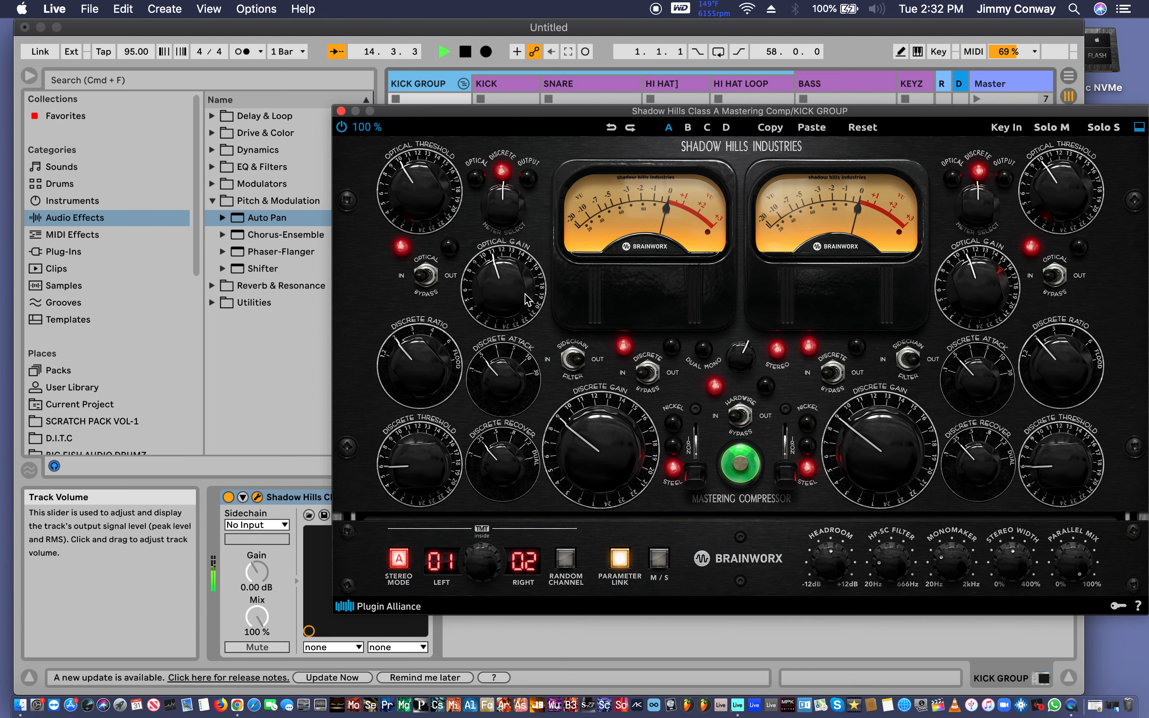
{"action": "left_click_drag", "start_coordinate": [525, 298], "coordinate": [514, 303]}
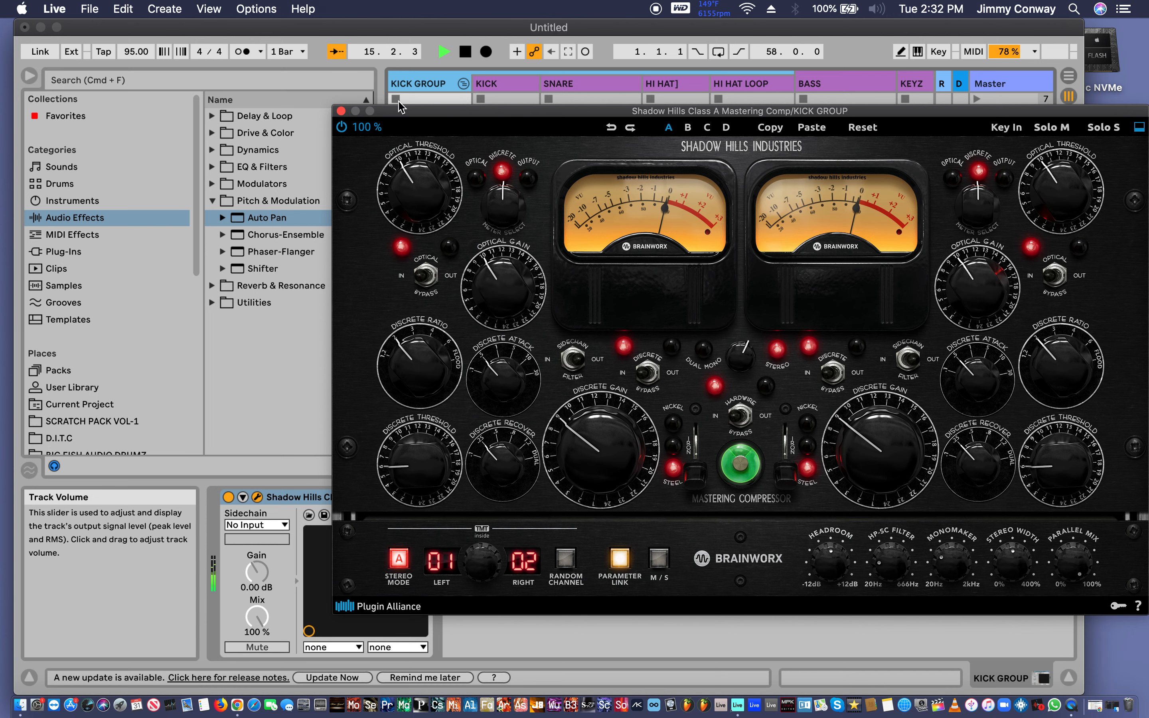
{"action": "left_click", "coordinate": [340, 111]}
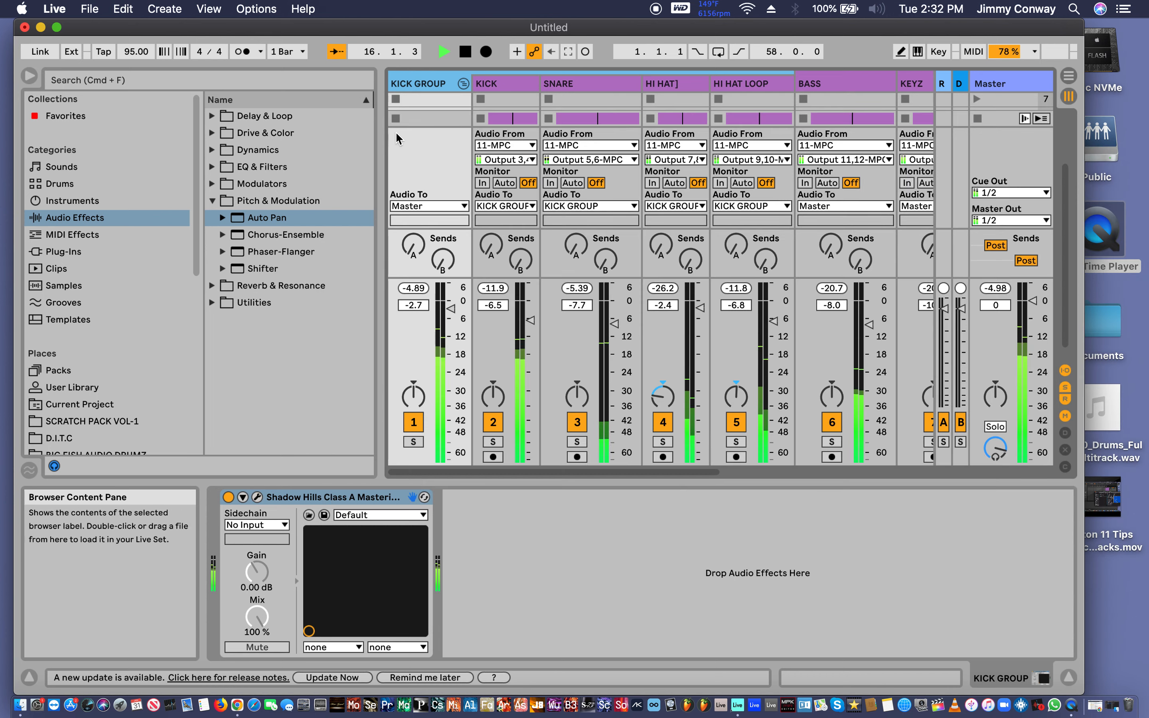
Reset the Master peak level, check the levels of all tracks during playback, and stop the song.
{"action": "left_click", "coordinate": [996, 288]}
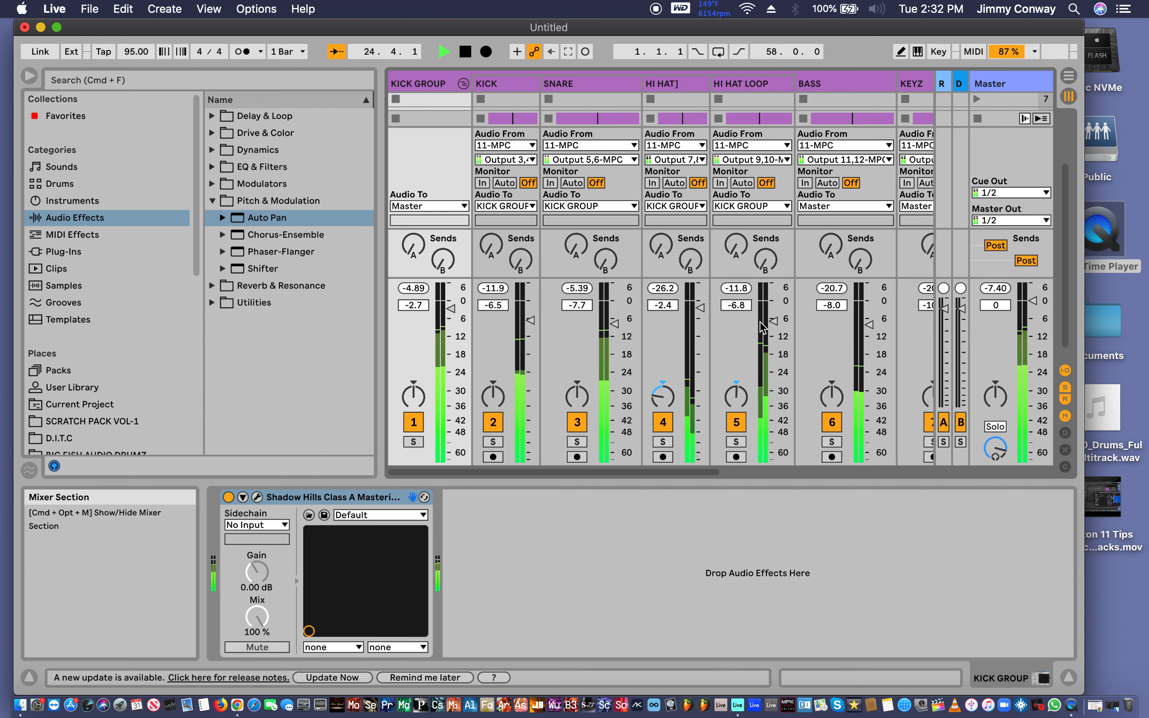
{"action": "scroll", "coordinate": [775, 348], "scroll_direction": "right", "scroll_amount": 2}
{"action": "scroll", "coordinate": [775, 348], "scroll_direction": "right", "scroll_amount": 8}
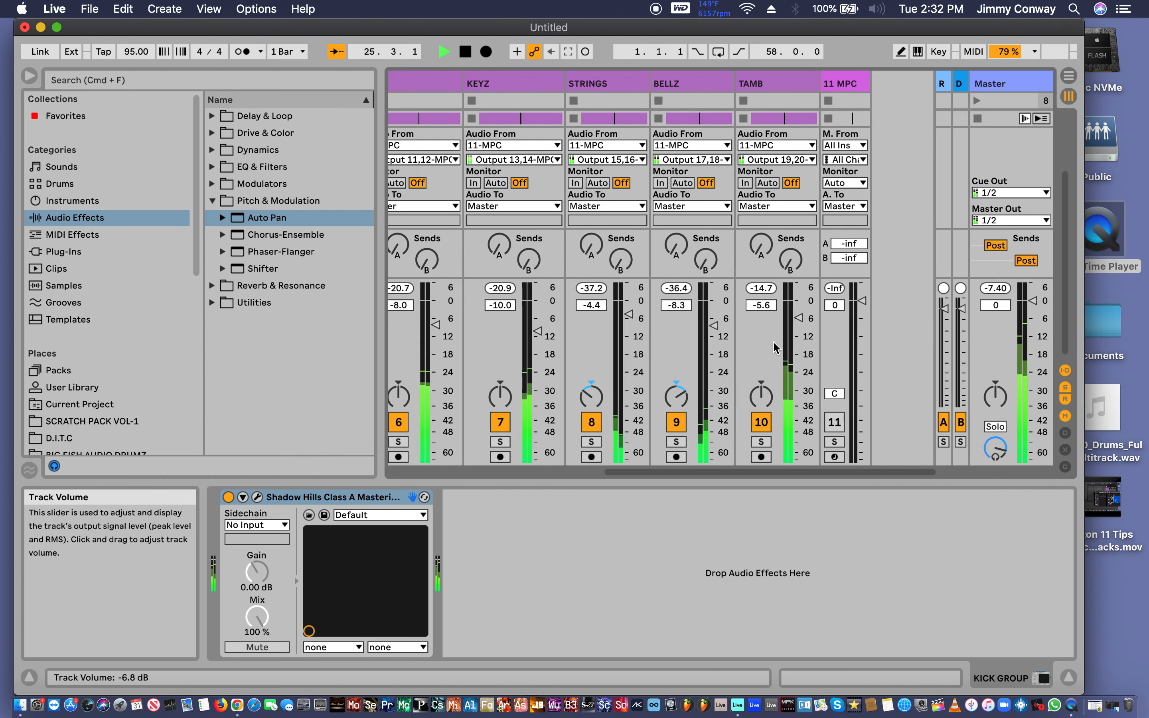
{"action": "scroll", "coordinate": [735, 333], "scroll_direction": "left", "scroll_amount": 4}
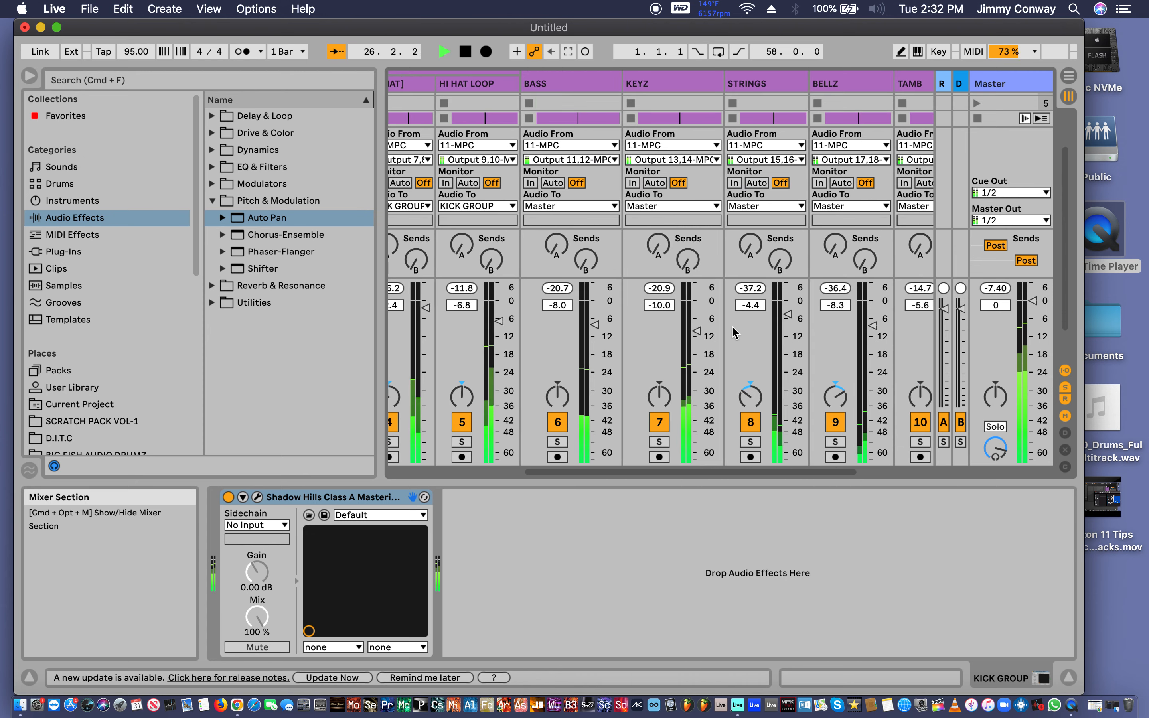
{"action": "key", "text": "space"}
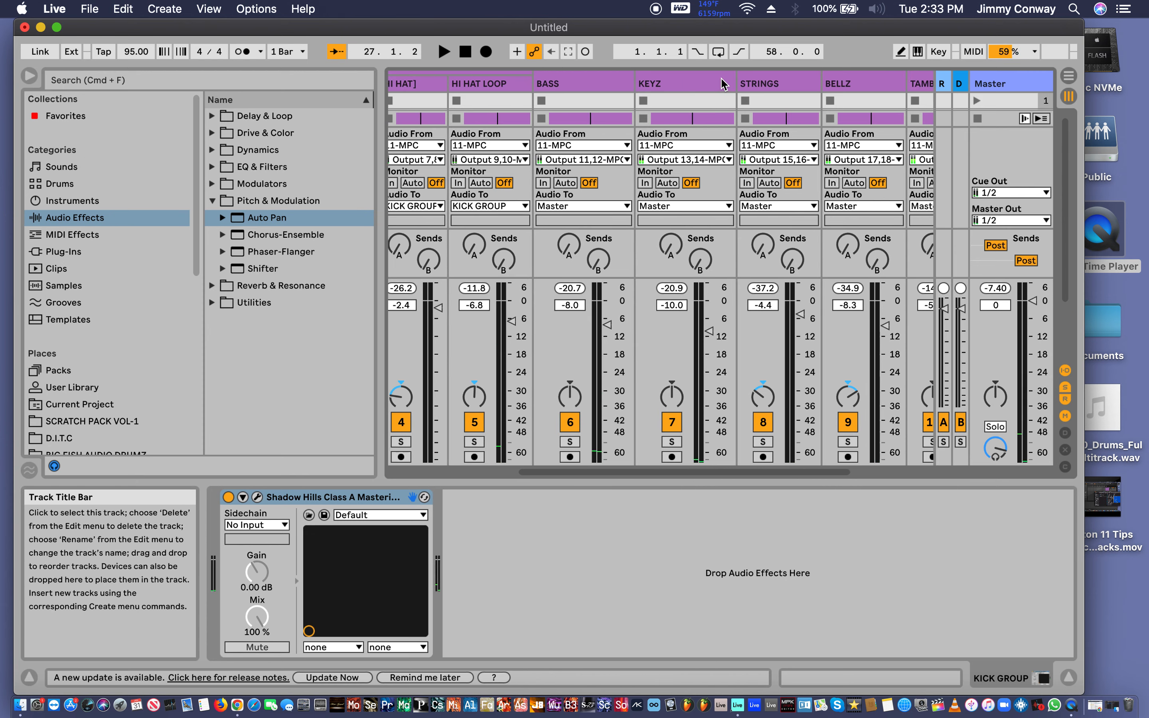
Select the KEYZ track and list the third-party plug-ins in a wider browser.
{"action": "left_click", "coordinate": [662, 83]}
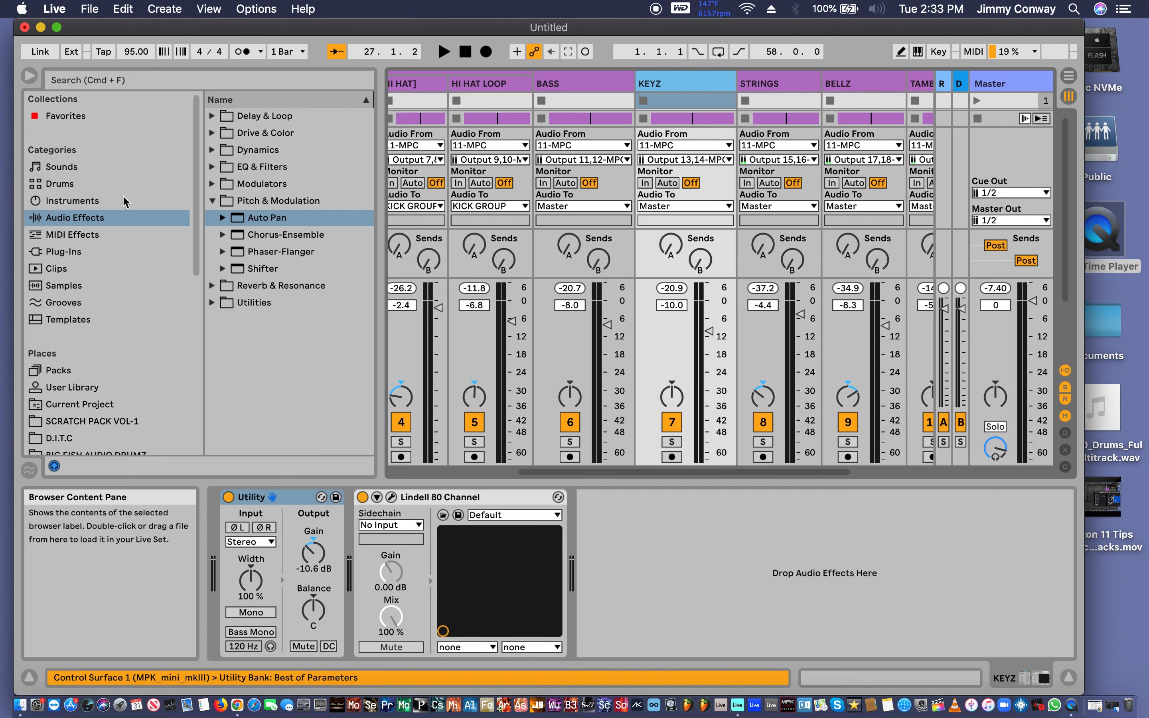
{"action": "left_click", "coordinate": [57, 256]}
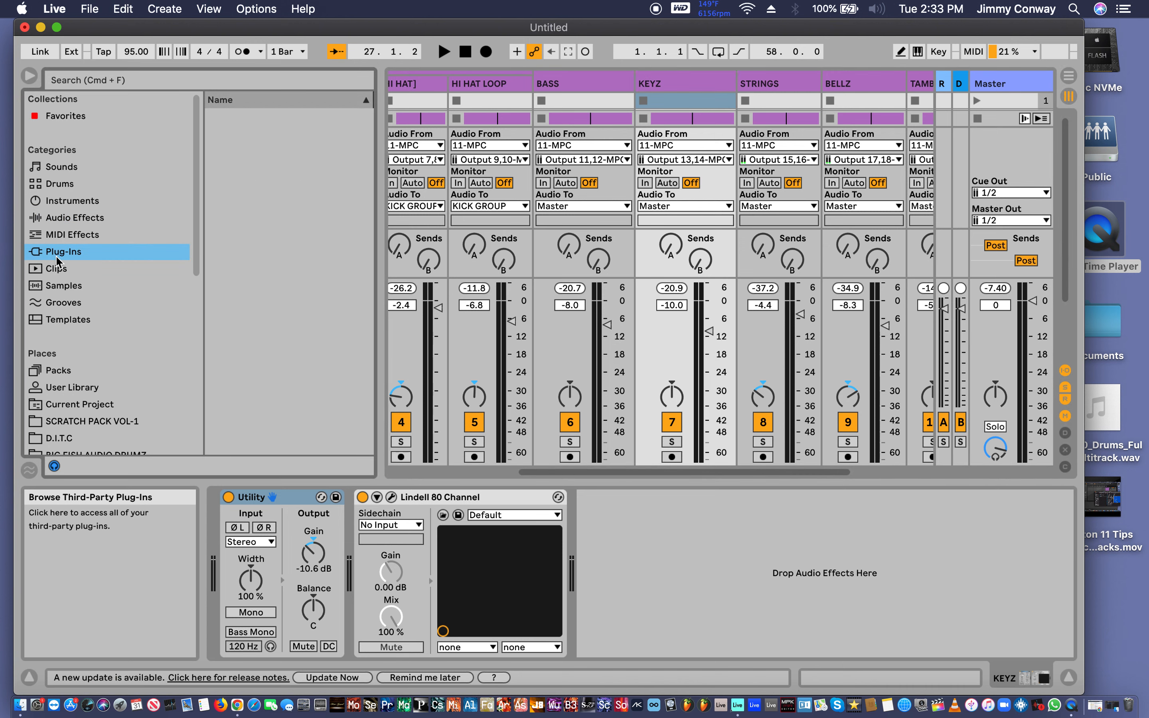
{"action": "scroll", "coordinate": [252, 240], "scroll_direction": "down", "scroll_amount": 6}
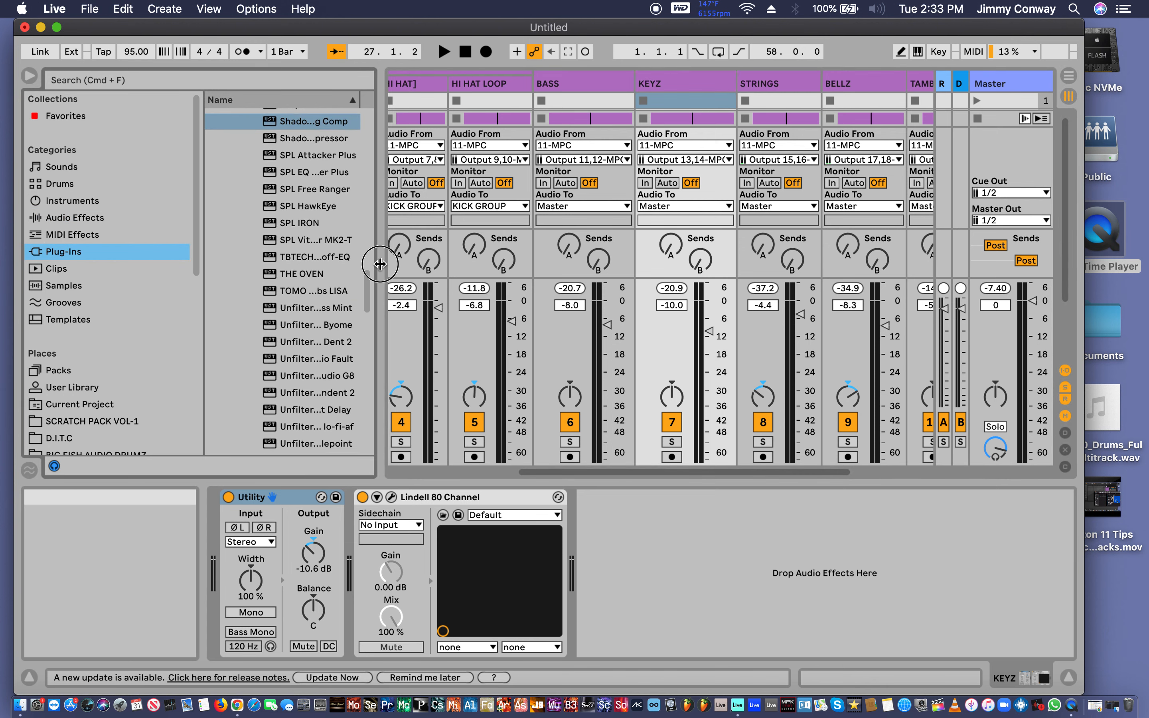
{"action": "left_click_drag", "start_coordinate": [380, 257], "coordinate": [554, 300]}
Find NEOLD WARBLE among the Plugin Alliance plug-ins and add it after Lindell 80 Channel on KEYZ.
{"action": "scroll", "coordinate": [312, 302], "scroll_direction": "down", "scroll_amount": 10}
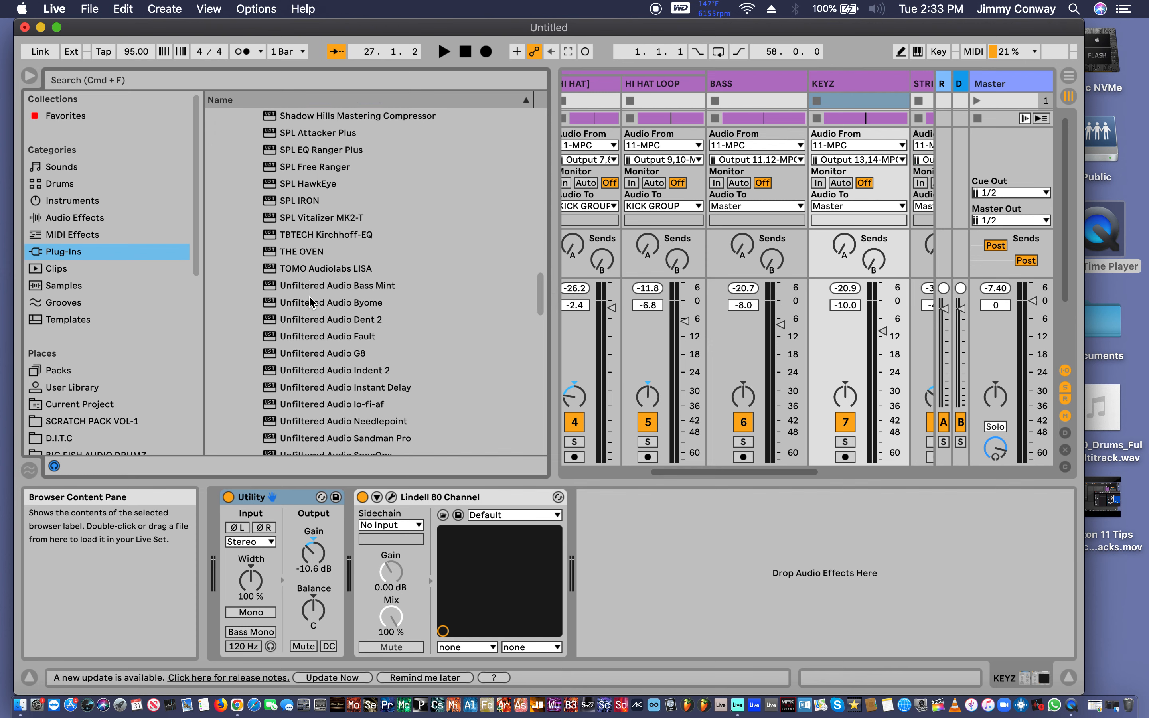
{"action": "scroll", "coordinate": [311, 302], "scroll_direction": "up", "scroll_amount": 15}
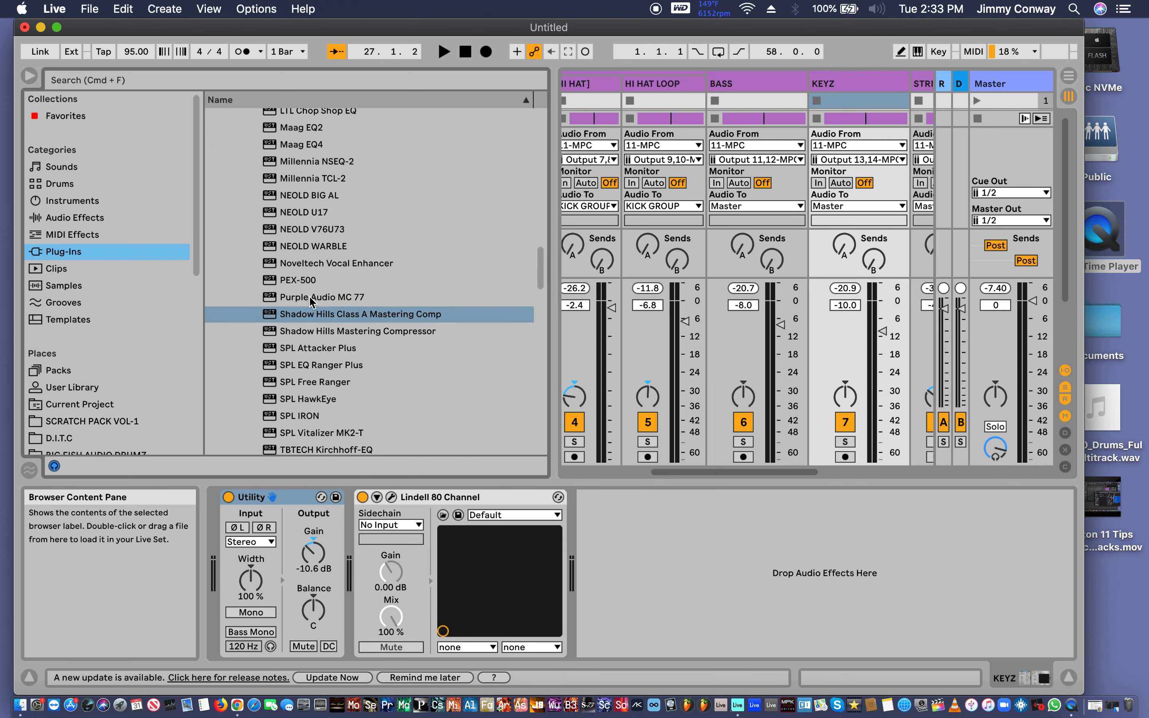
{"action": "scroll", "coordinate": [311, 302], "scroll_direction": "up", "scroll_amount": 10}
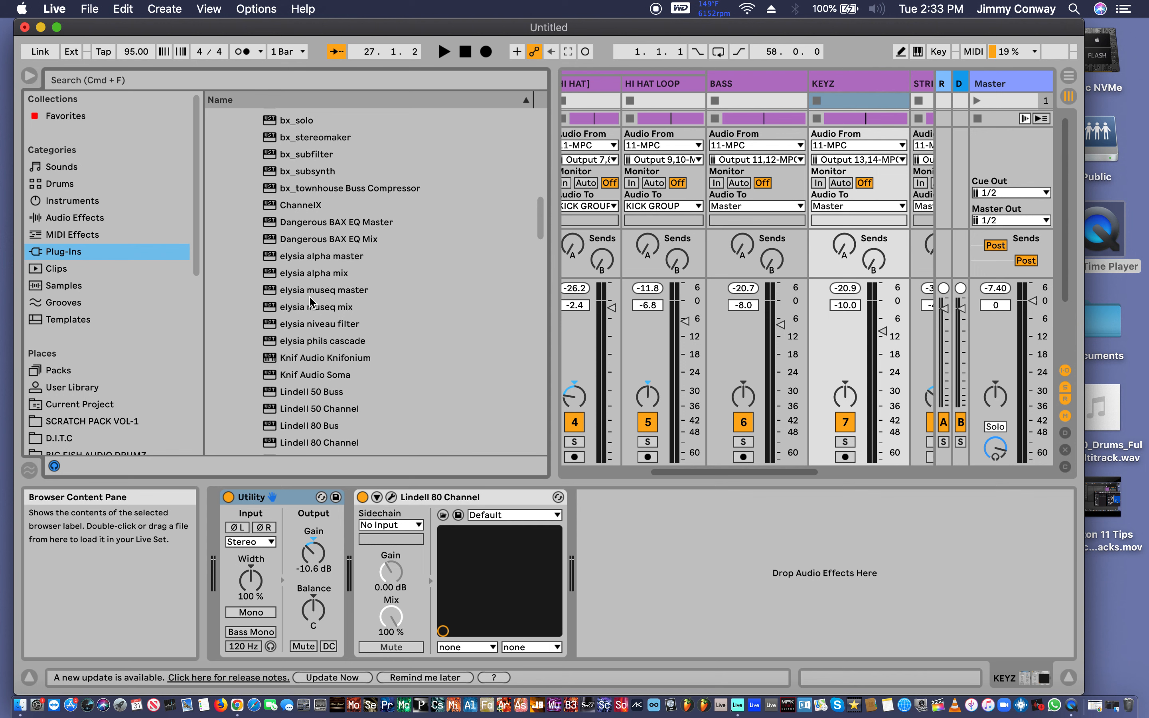
{"action": "scroll", "coordinate": [311, 302], "scroll_direction": "up", "scroll_amount": 3}
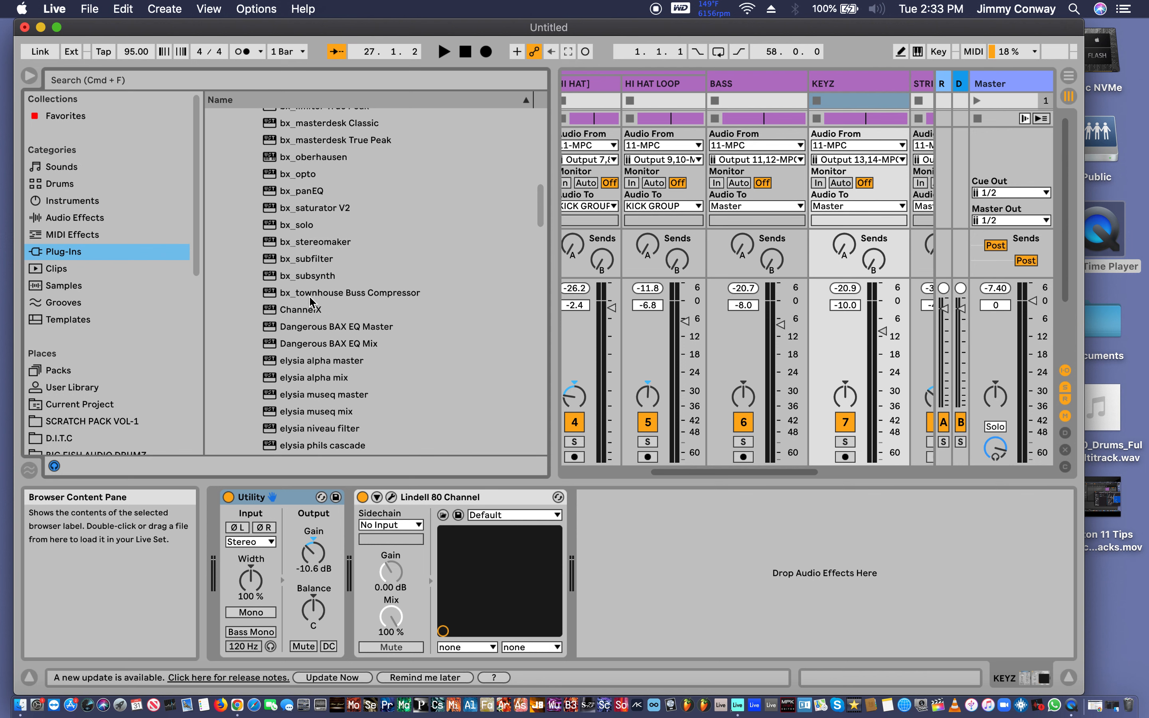
{"action": "scroll", "coordinate": [311, 300], "scroll_direction": "up", "scroll_amount": 3}
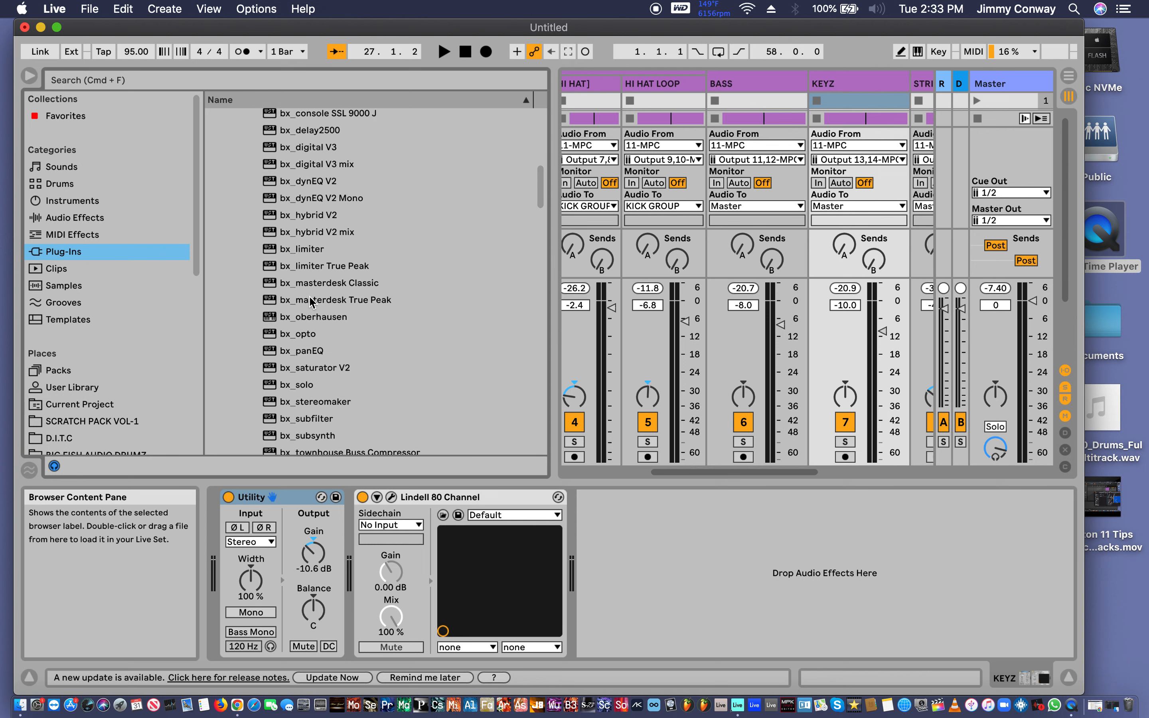
{"action": "scroll", "coordinate": [309, 301], "scroll_direction": "up", "scroll_amount": 19}
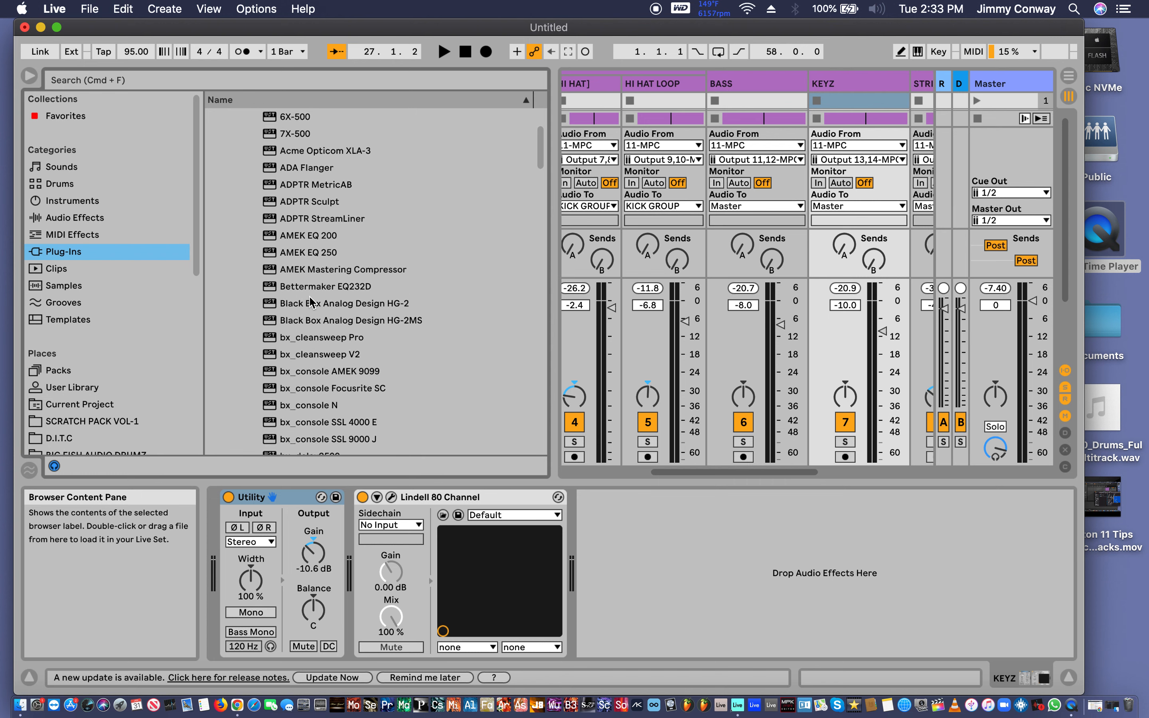
{"action": "scroll", "coordinate": [309, 301], "scroll_direction": "up", "scroll_amount": 3}
{"action": "scroll", "coordinate": [310, 301], "scroll_direction": "down", "scroll_amount": 4}
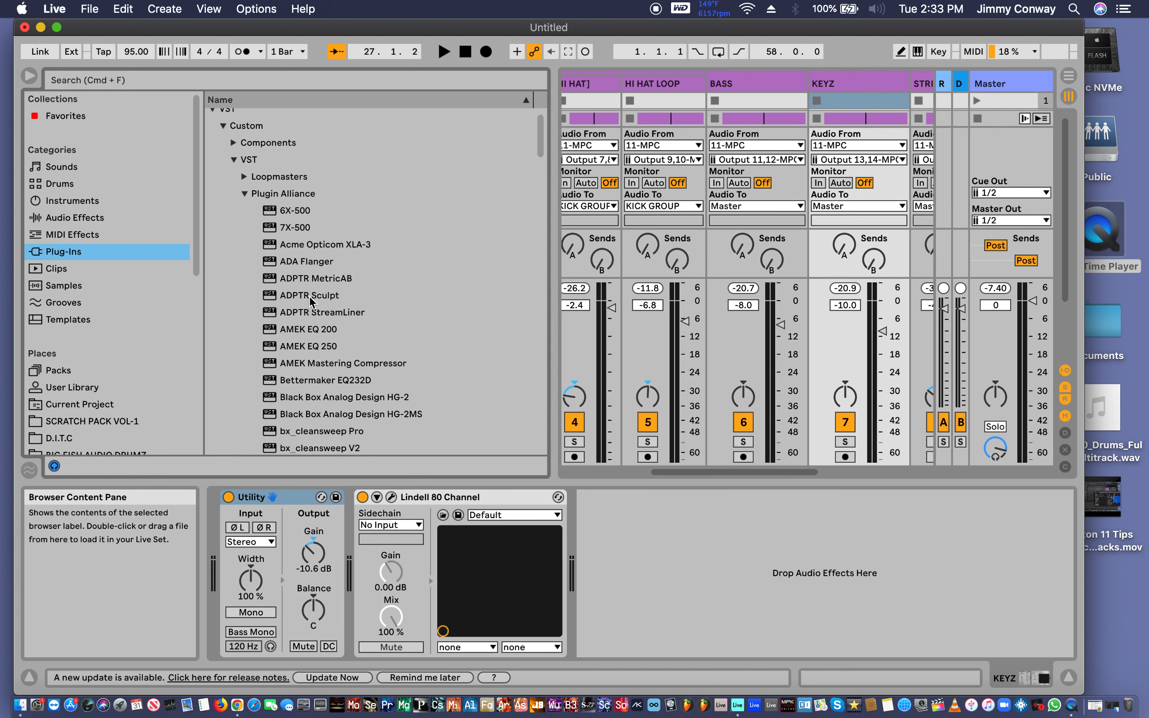
{"action": "scroll", "coordinate": [311, 301], "scroll_direction": "down", "scroll_amount": 2}
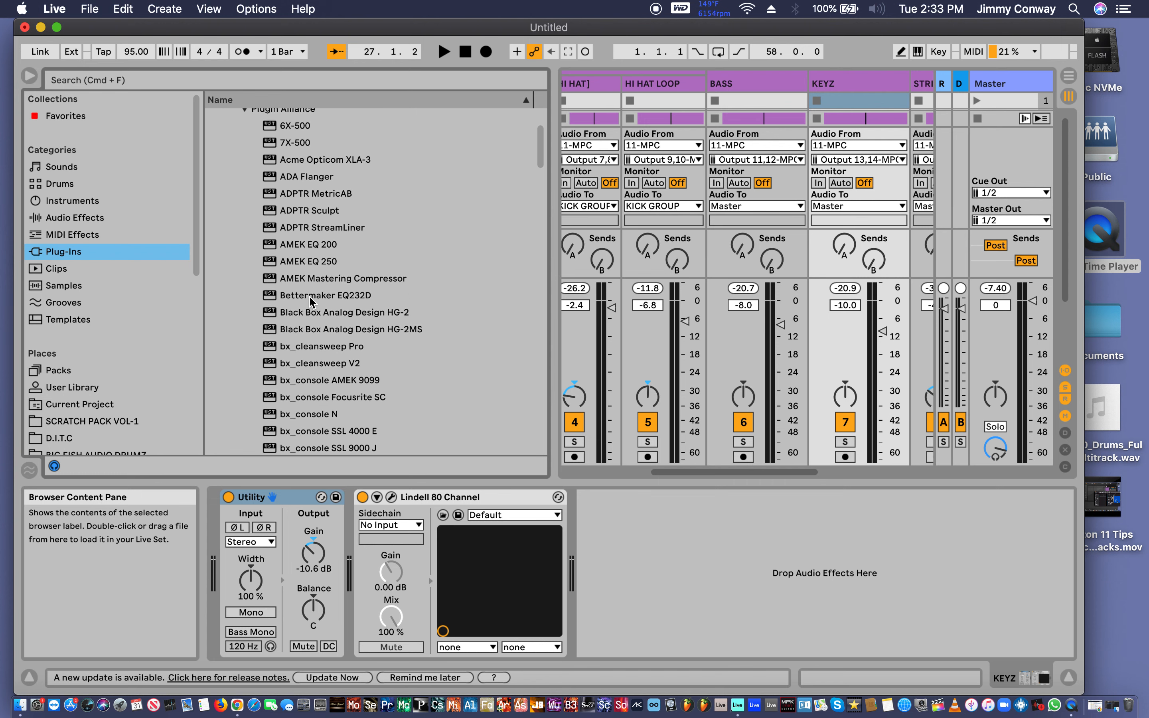
{"action": "scroll", "coordinate": [309, 301], "scroll_direction": "down", "scroll_amount": 1}
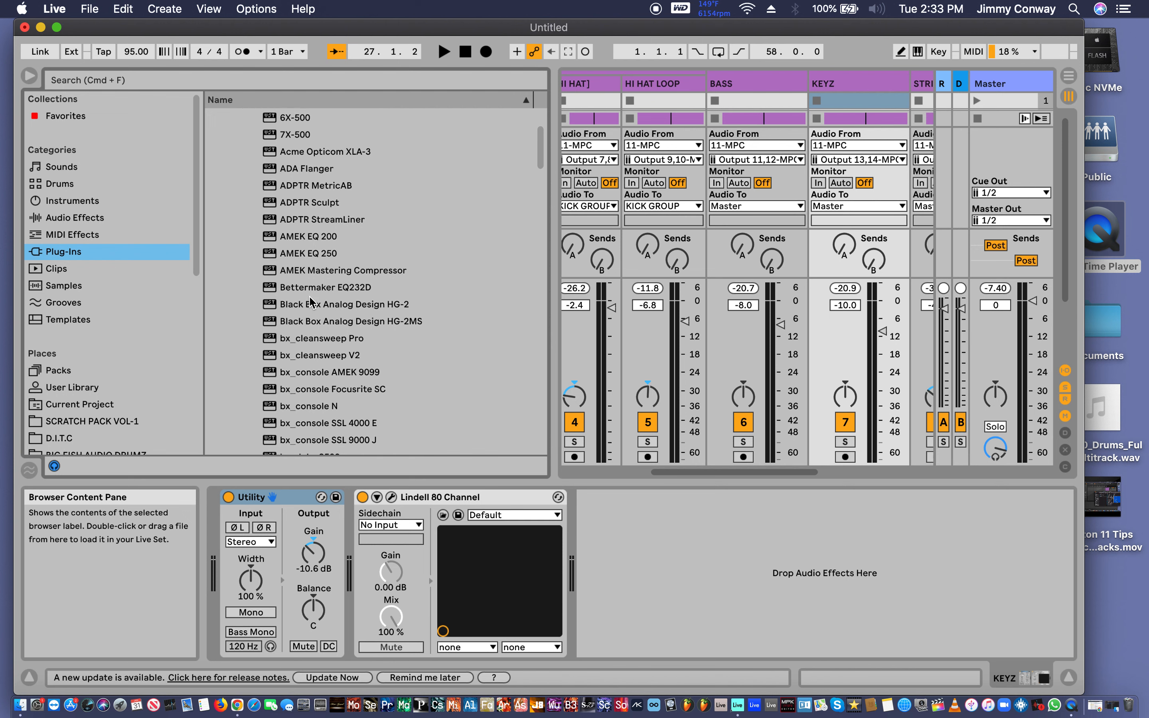
{"action": "scroll", "coordinate": [310, 301], "scroll_direction": "down", "scroll_amount": 20}
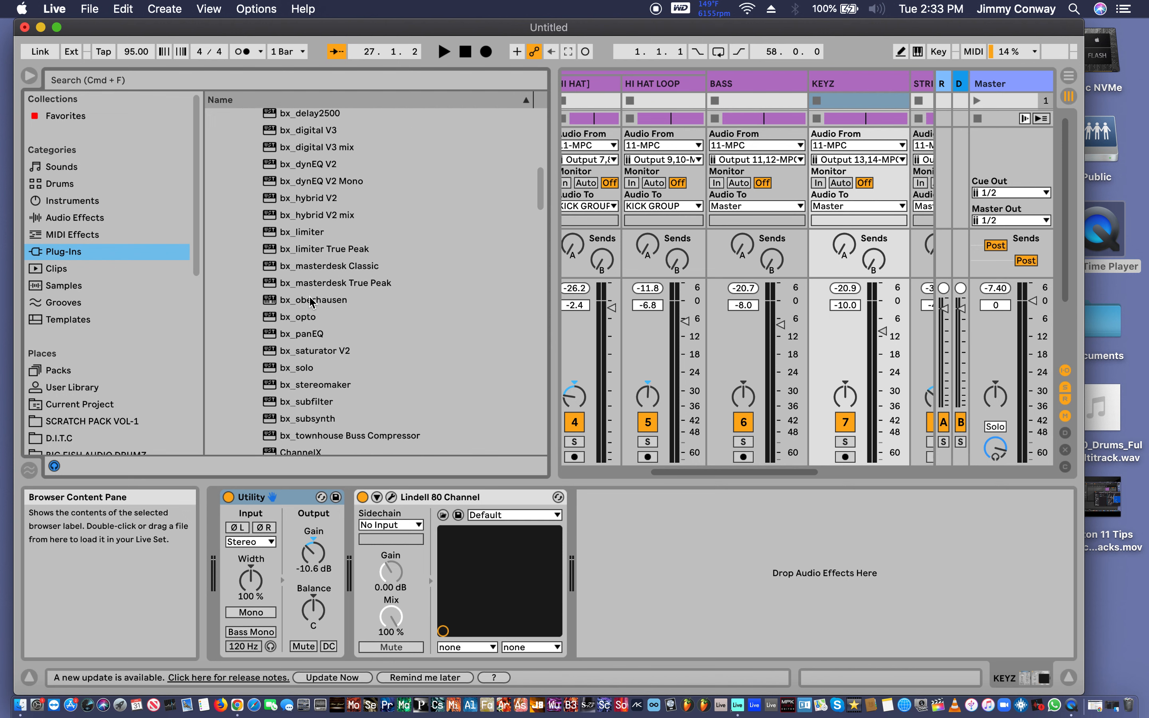
{"action": "scroll", "coordinate": [310, 301], "scroll_direction": "down", "scroll_amount": 14}
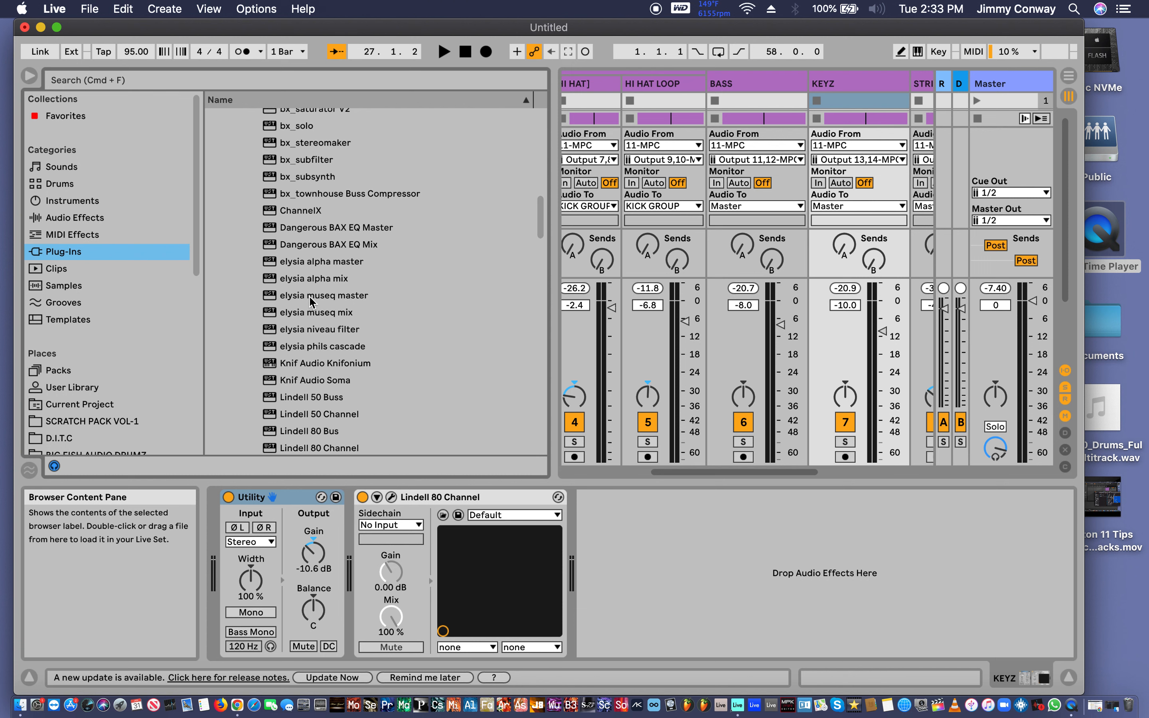
{"action": "scroll", "coordinate": [310, 301], "scroll_direction": "down", "scroll_amount": 12}
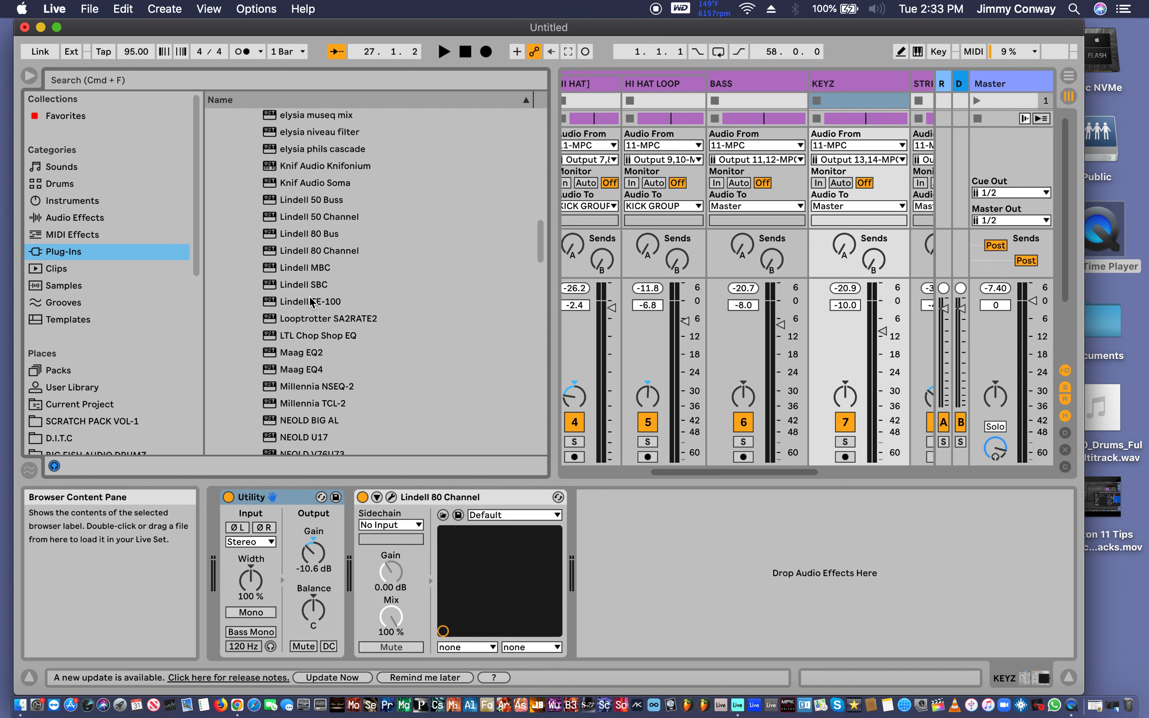
{"action": "scroll", "coordinate": [309, 301], "scroll_direction": "down", "scroll_amount": 5}
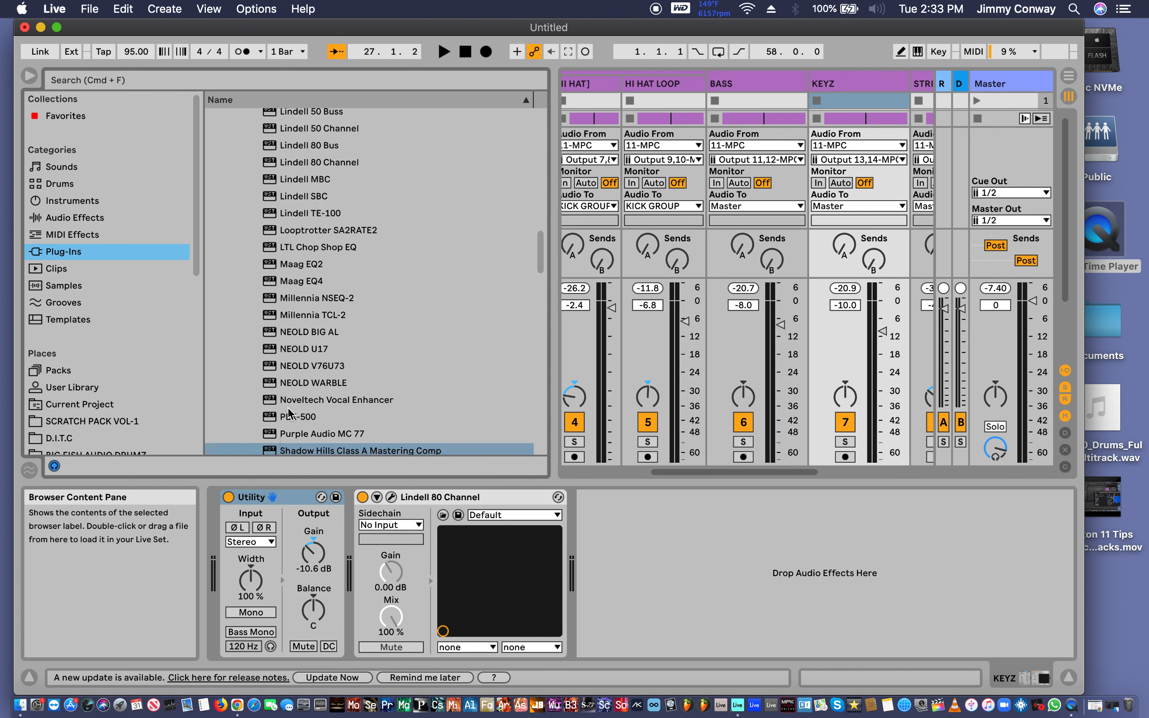
{"action": "left_click_drag", "start_coordinate": [287, 387], "coordinate": [641, 555]}
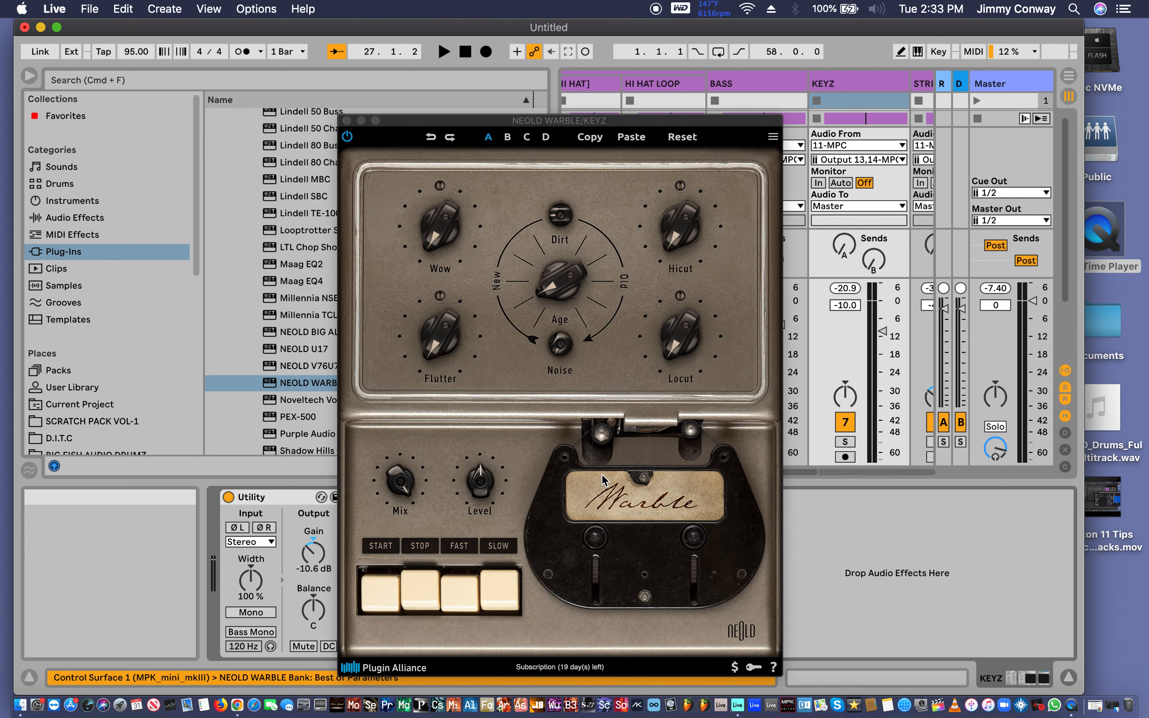
Raise Warble's Hicut, Age and Wow while playing KEYZ soloed, and unsolo the track to hear the full mix.
{"action": "key", "text": "space"}
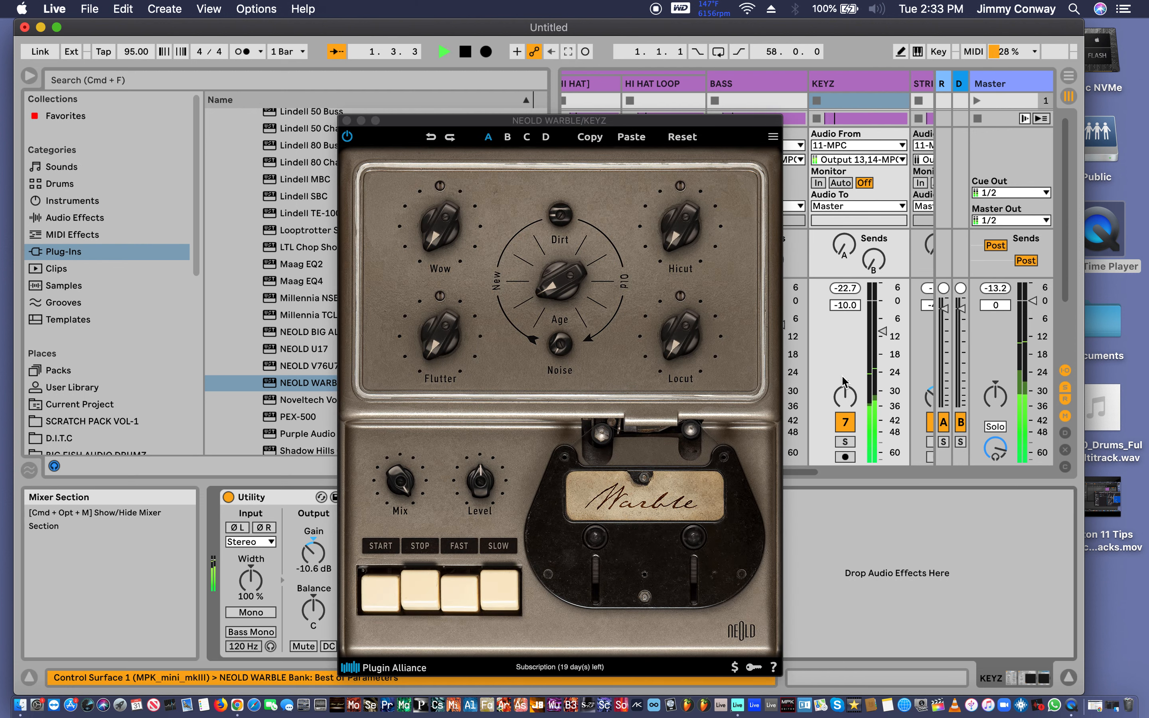
{"action": "left_click", "coordinate": [845, 442]}
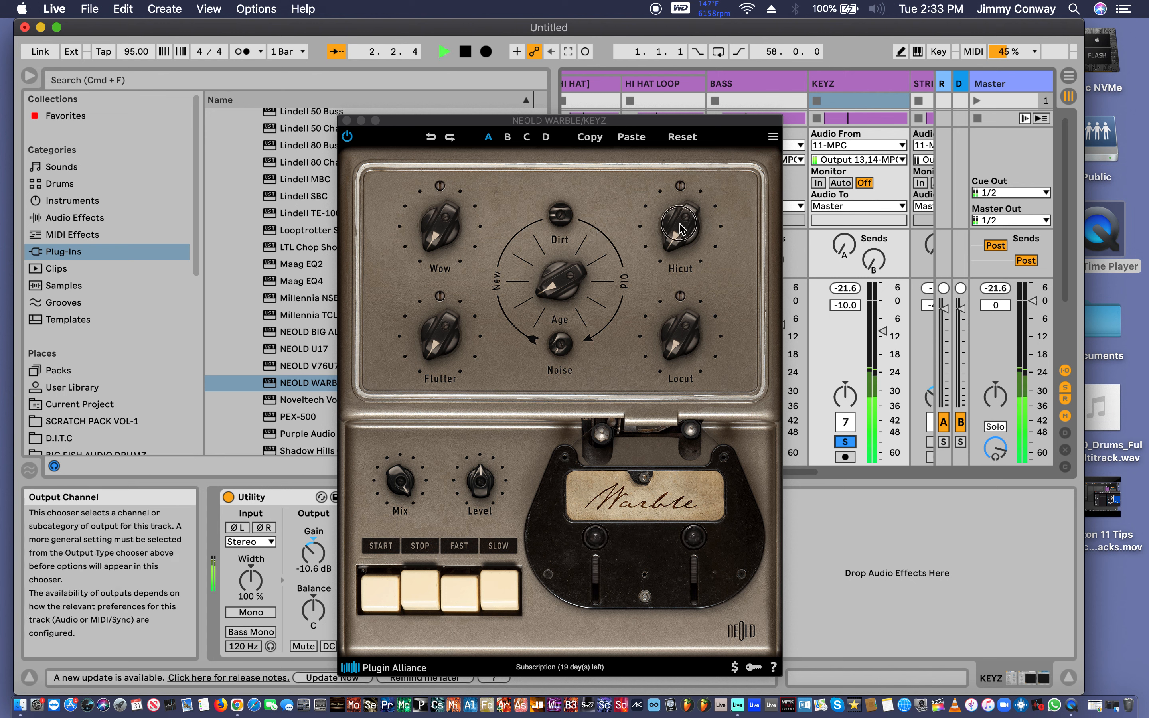
{"action": "left_click_drag", "start_coordinate": [679, 227], "coordinate": [617, 100]}
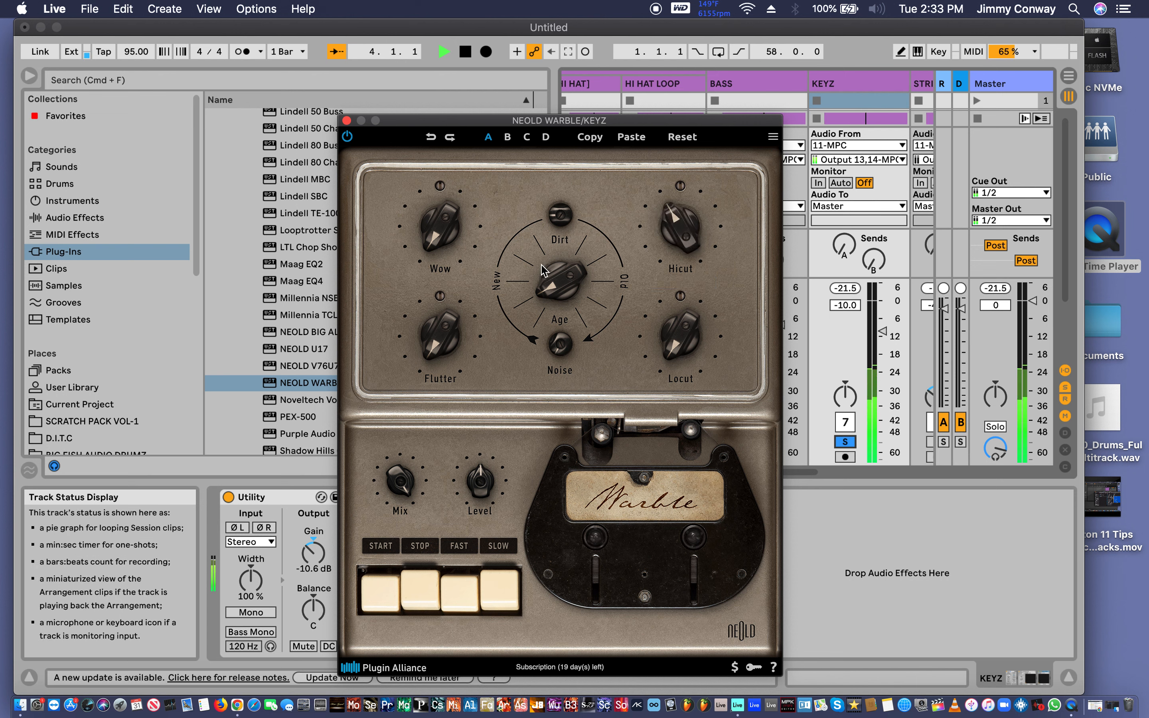
{"action": "left_click_drag", "start_coordinate": [546, 271], "coordinate": [557, 137]}
{"action": "left_click_drag", "start_coordinate": [434, 243], "coordinate": [442, 159]}
{"action": "left_click", "coordinate": [844, 442]}
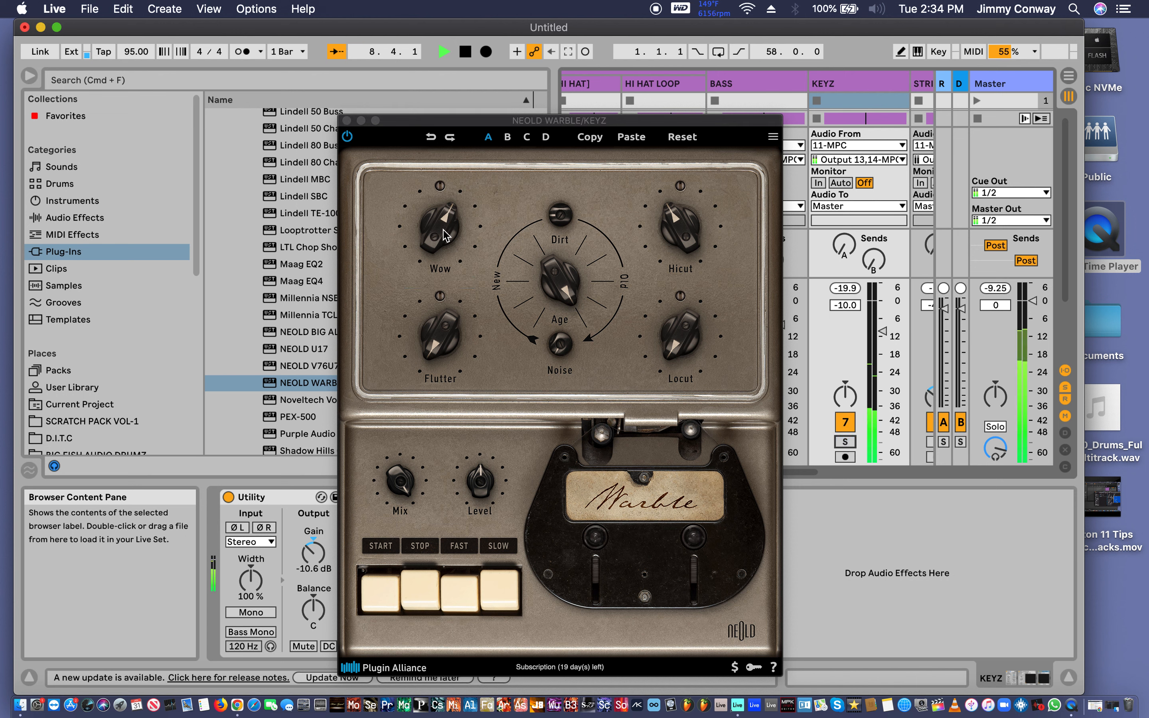
Raise Warble's Flutter, adjust the small knobs above Flutter and Wow, and stop and restart the effect to compare the sound.
{"action": "left_click_drag", "start_coordinate": [450, 371], "coordinate": [438, 292]}
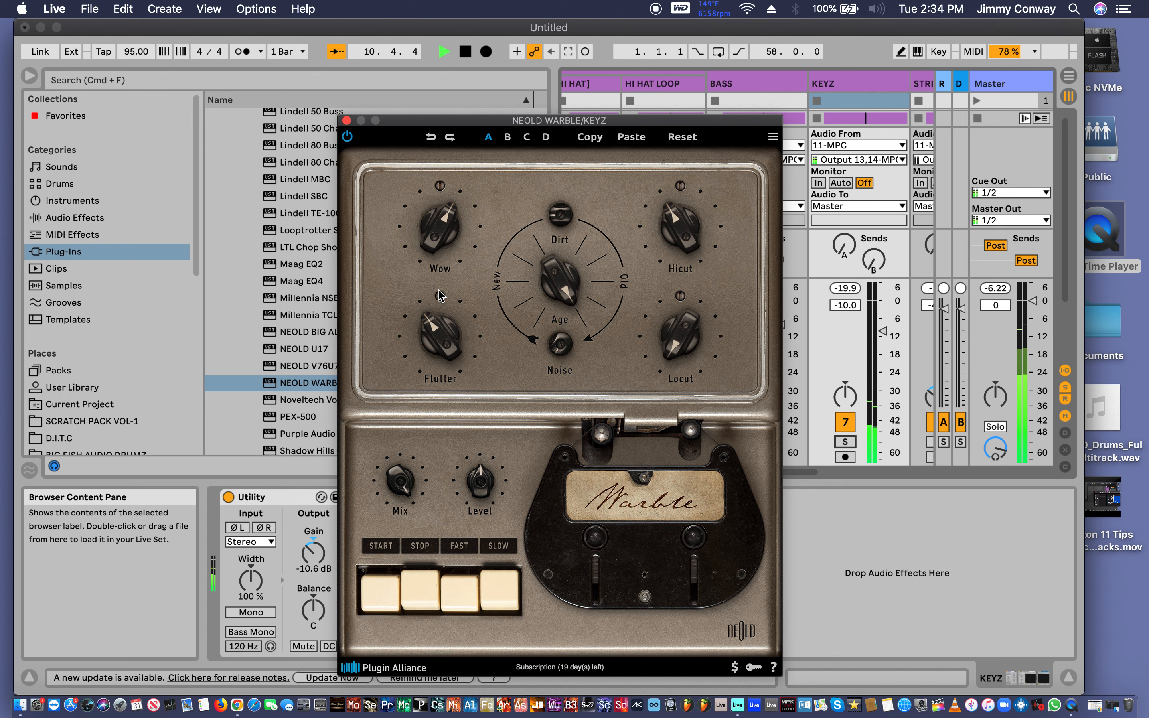
{"action": "left_click_drag", "start_coordinate": [441, 301], "coordinate": [440, 244]}
{"action": "left_click_drag", "start_coordinate": [440, 189], "coordinate": [441, 173]}
{"action": "left_click", "coordinate": [419, 584]}
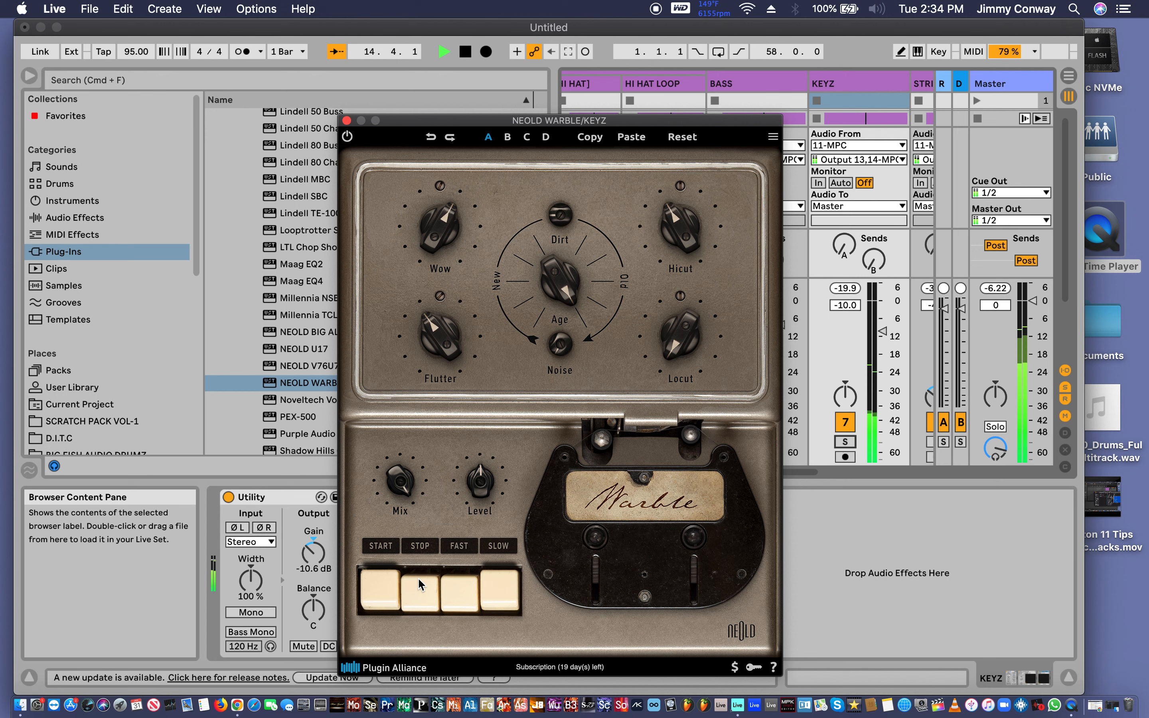
{"action": "left_click", "coordinate": [385, 596]}
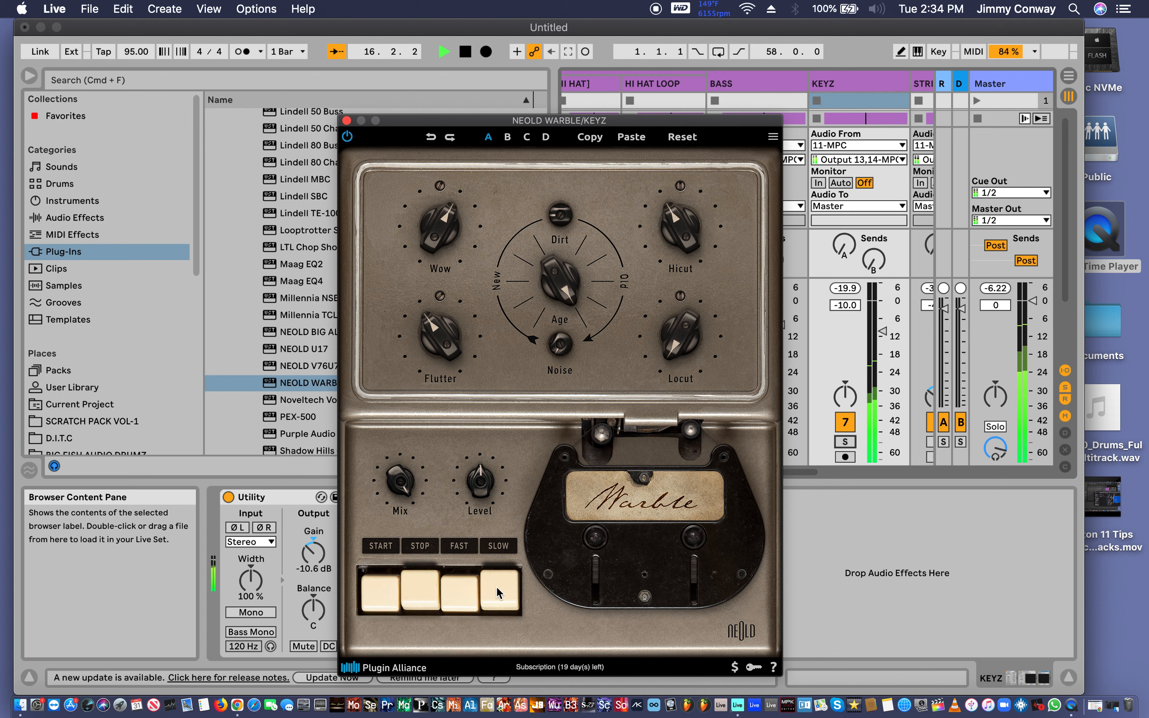
Raise Warble's Locut to just below midway, reduce Age, turn up Dirt, and stop playback.
{"action": "left_click_drag", "start_coordinate": [695, 337], "coordinate": [670, 273]}
{"action": "left_click_drag", "start_coordinate": [552, 269], "coordinate": [580, 406]}
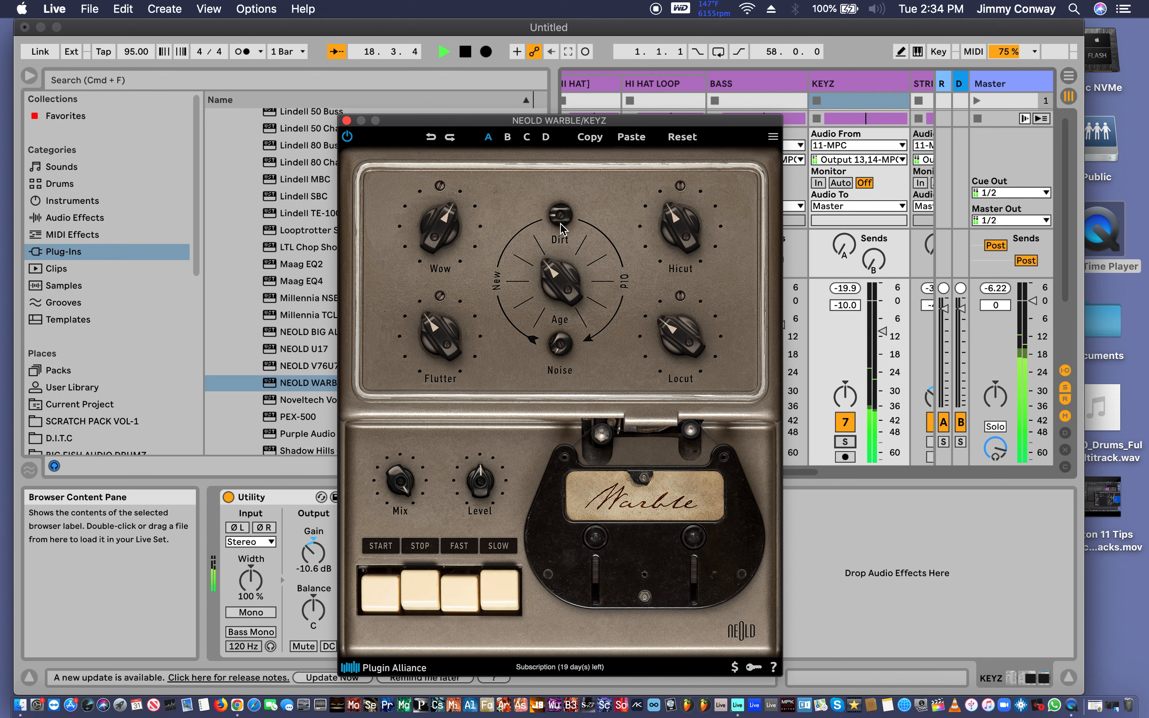
{"action": "left_click_drag", "start_coordinate": [562, 227], "coordinate": [569, 180]}
{"action": "key", "text": "space"}
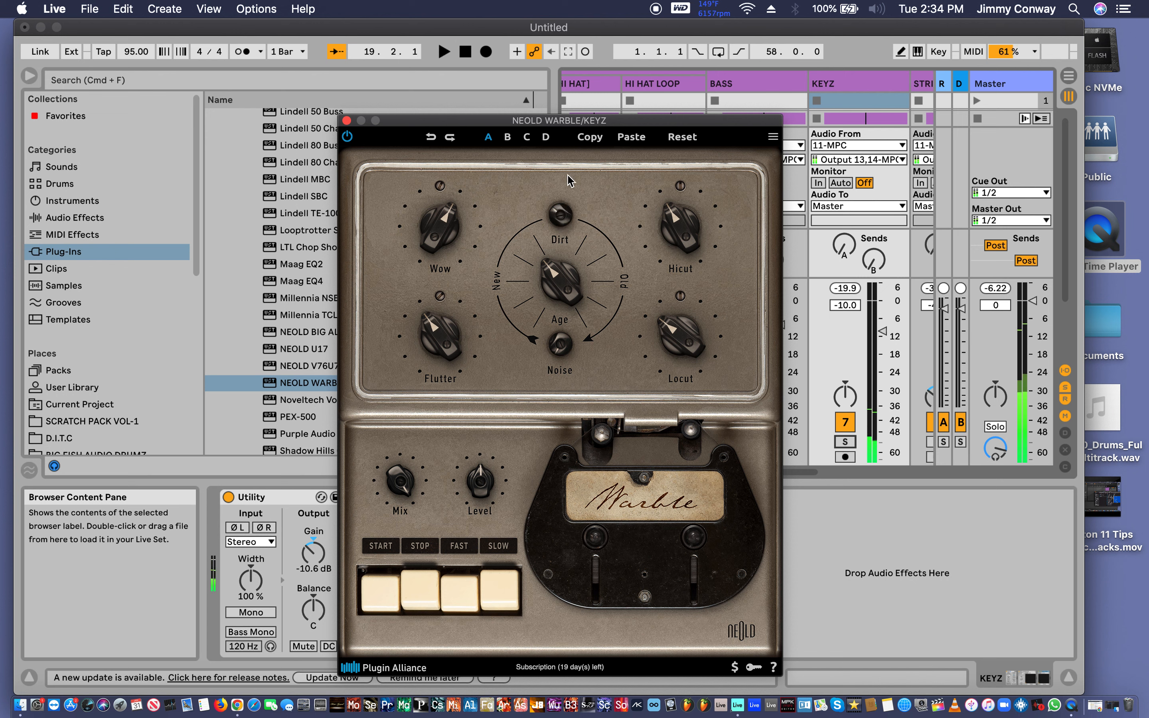